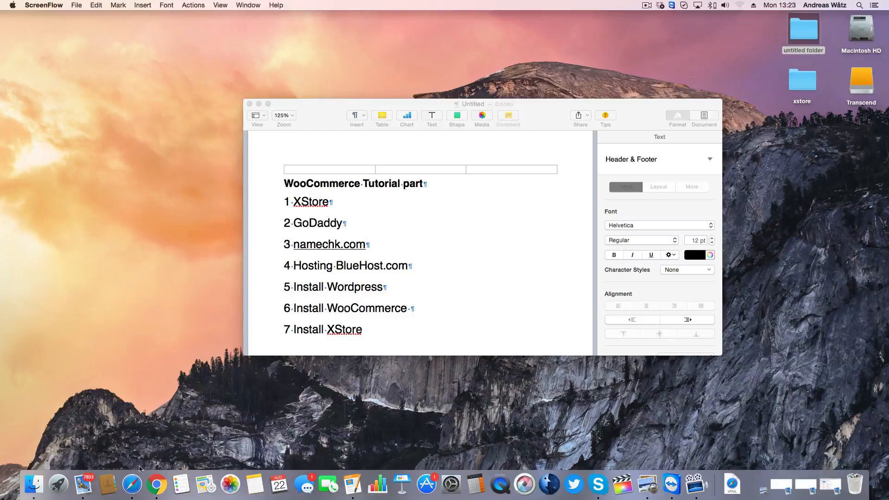
Switch to the browser and scroll through the XStore – Responsive WooCommerce Theme page on ThemeForest to review its details and demo versions.
left_click(132, 484)
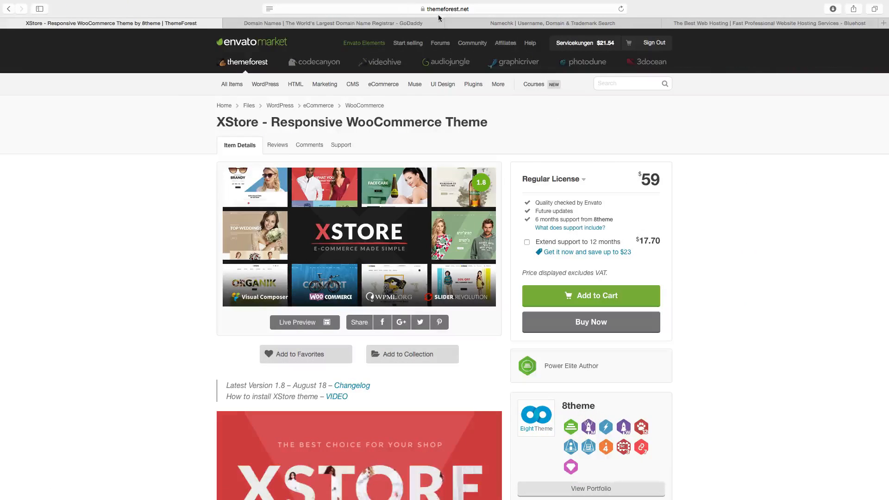
mouse_move(375, 84)
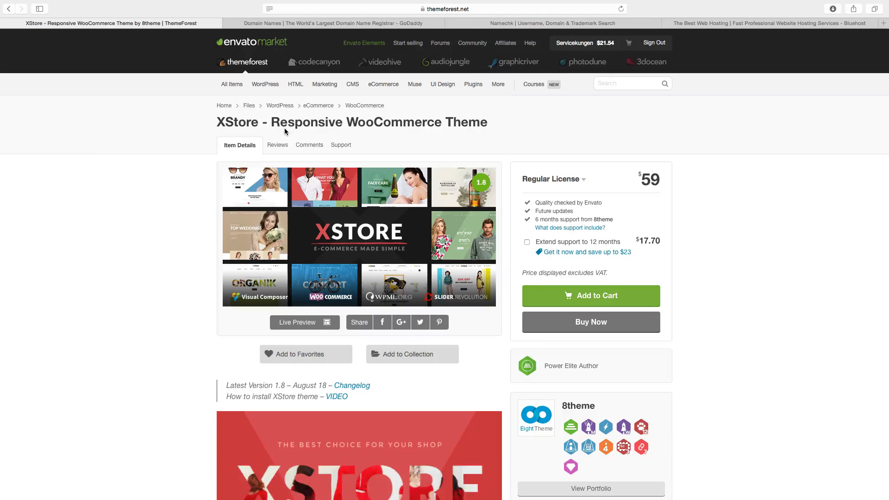
scroll(195, 135, "down", 5)
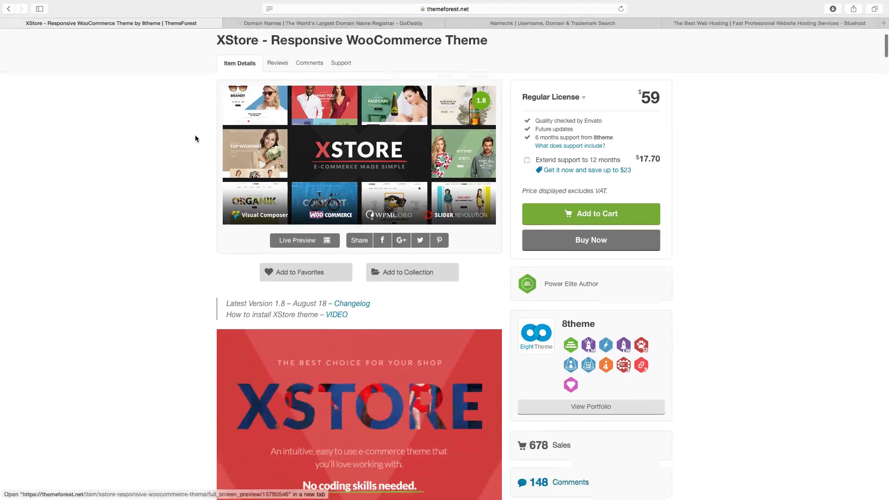
scroll(190, 171, "down", 6)
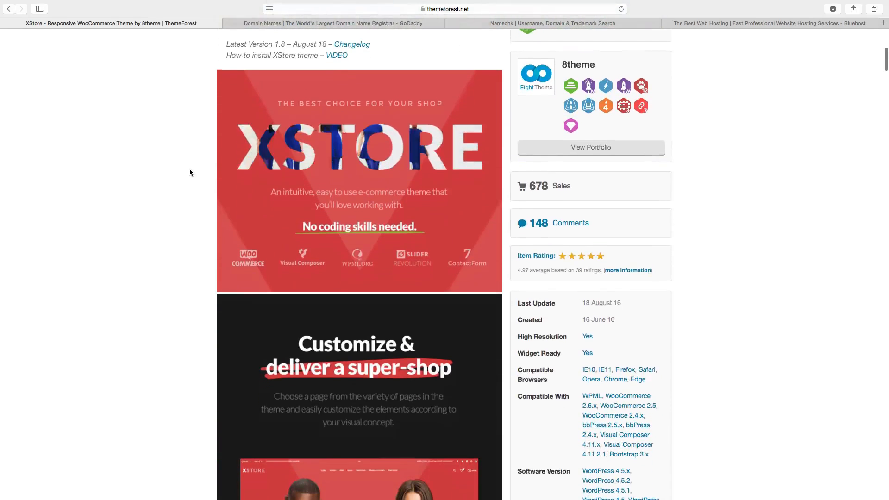
scroll(190, 173, "down", 4)
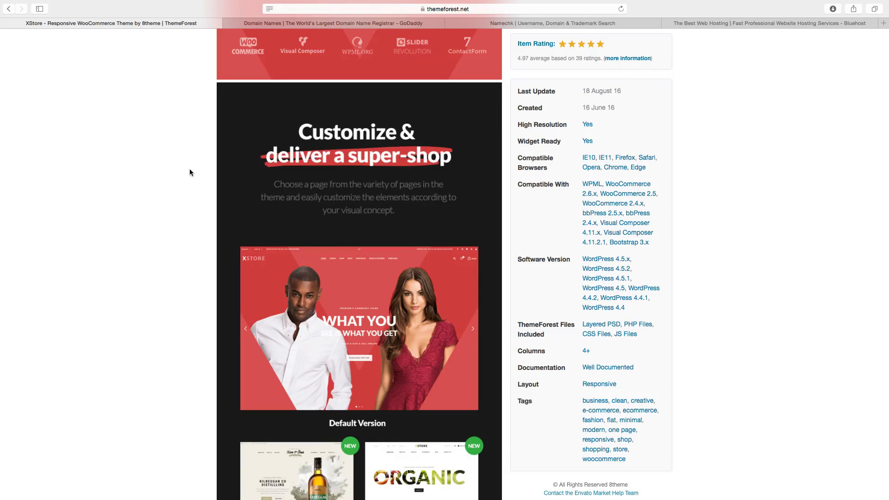
scroll(194, 172, "down", 2)
scroll(313, 250, "down", 3)
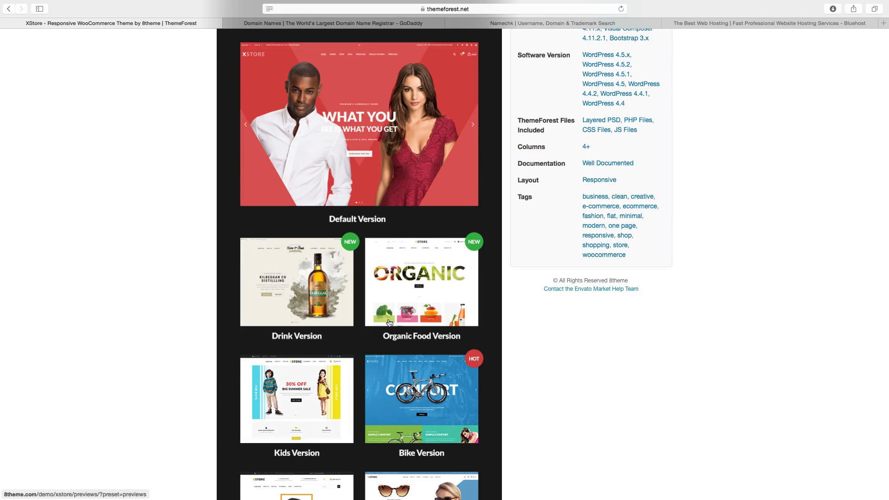
scroll(310, 311, "down", 5)
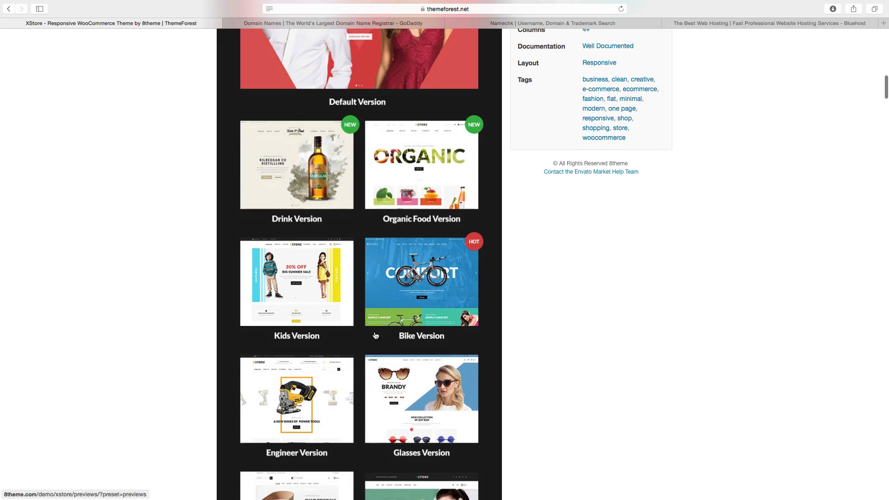
scroll(295, 340, "down", 5)
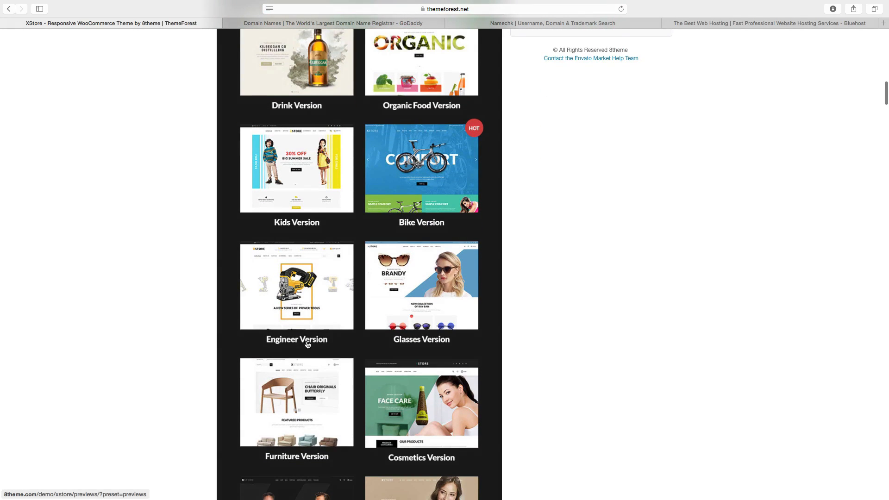
scroll(331, 355, "down", 4)
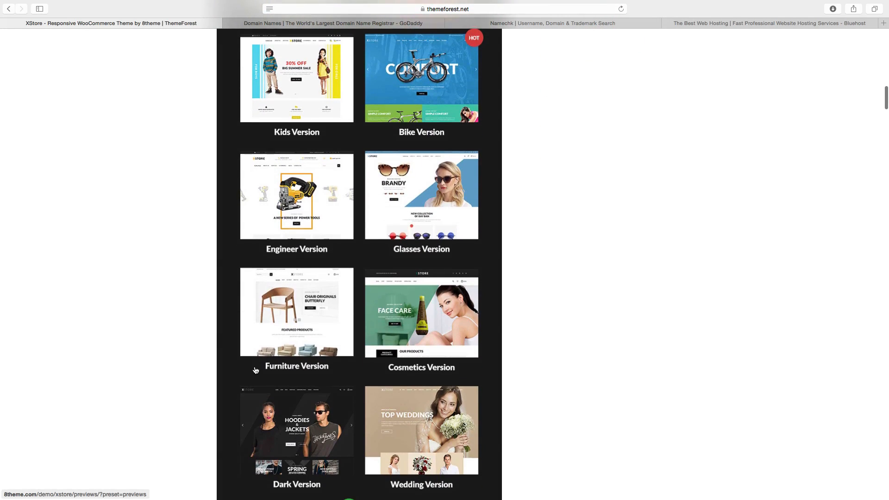
scroll(271, 367, "down", 4)
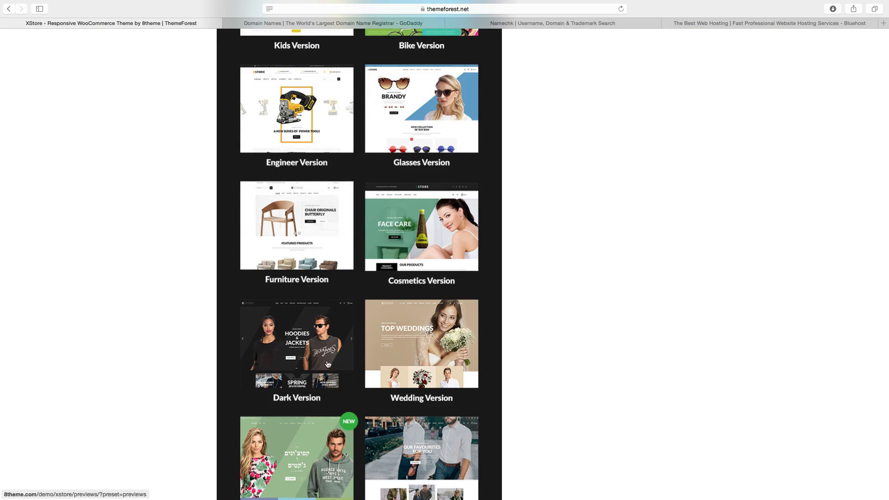
scroll(328, 365, "down", 12)
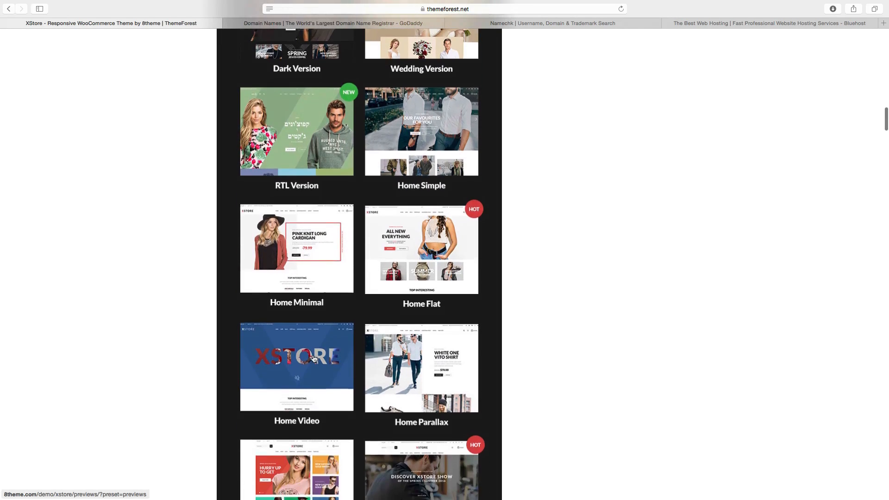
scroll(313, 358, "down", 9)
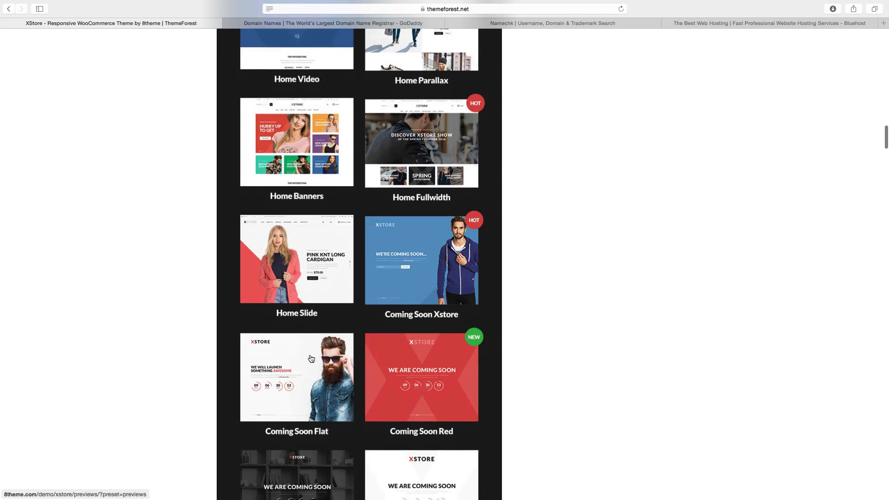
scroll(311, 359, "down", 5)
scroll(311, 359, "down", 20)
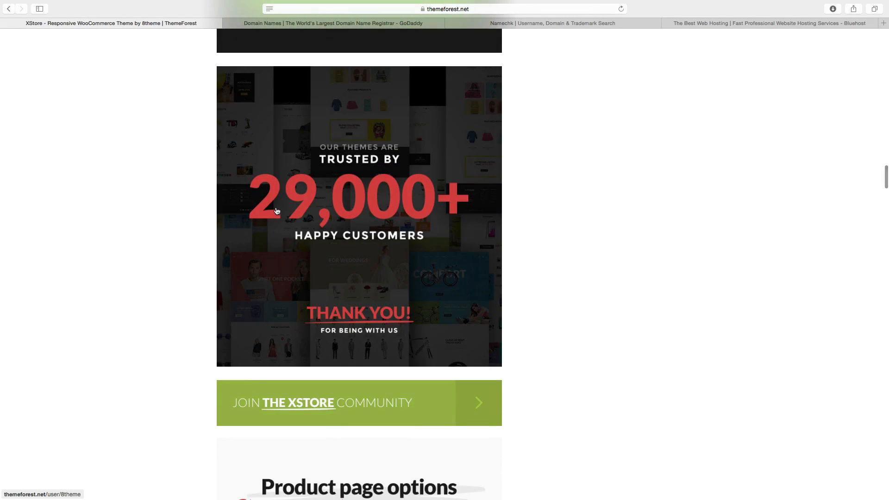
scroll(314, 253, "down", 9)
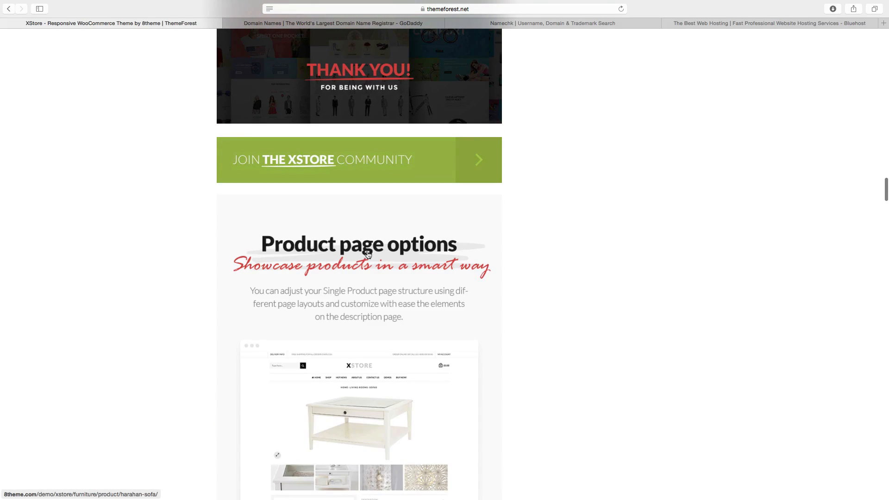
scroll(368, 254, "down", 17)
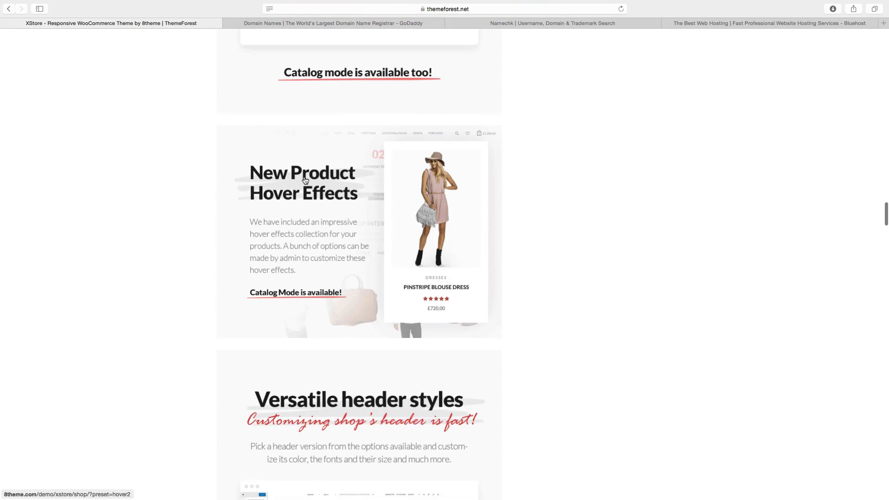
scroll(307, 213, "down", 5)
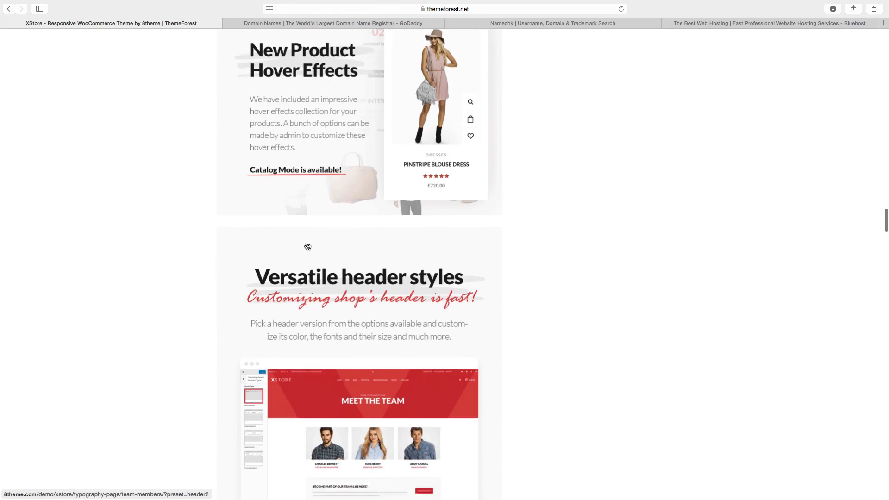
scroll(308, 246, "down", 3)
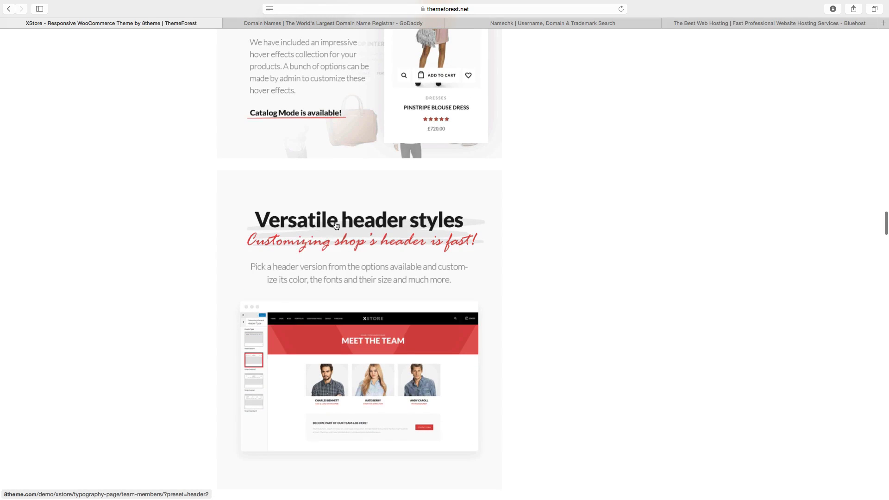
scroll(404, 230, "down", 12)
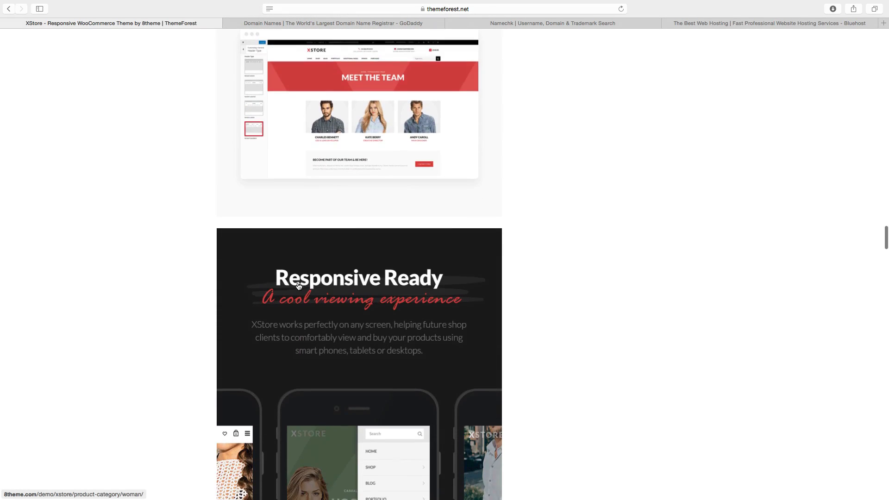
scroll(333, 287, "up", 20)
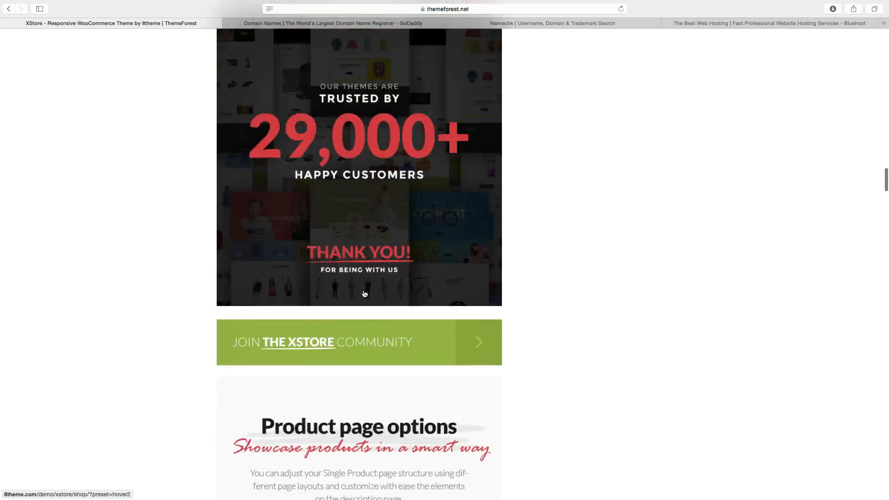
scroll(365, 294, "up", 20)
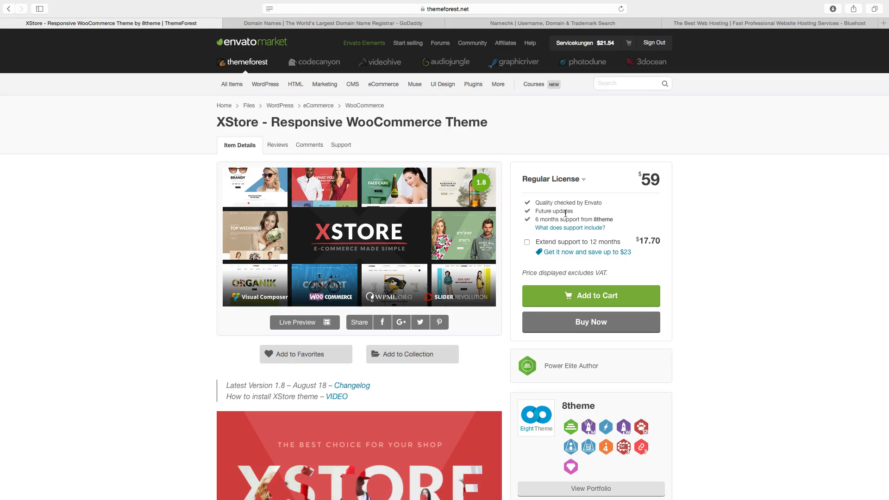
Highlight the '6 months support from 8theme' line in the Regular License box.
left_click_drag(536, 220, 613, 222)
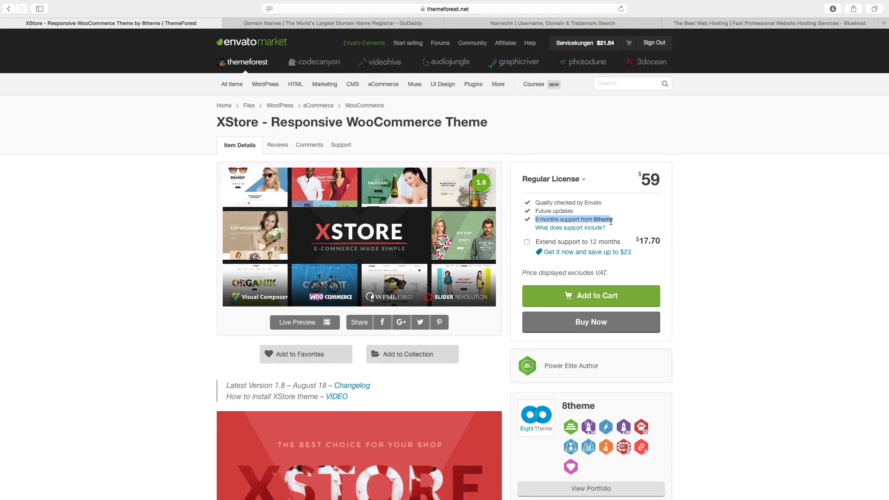
scroll(562, 227, "down", 1)
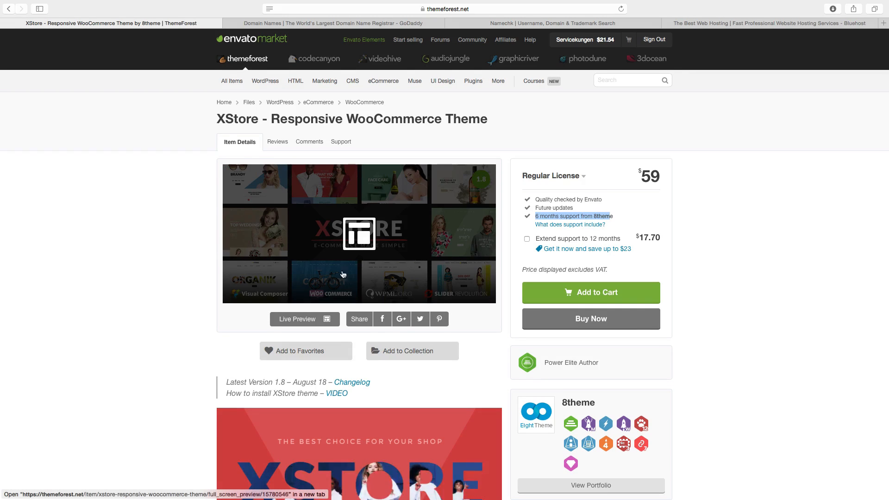
Open the theme's Live Preview and scroll through the list of demo versions.
left_click(300, 317)
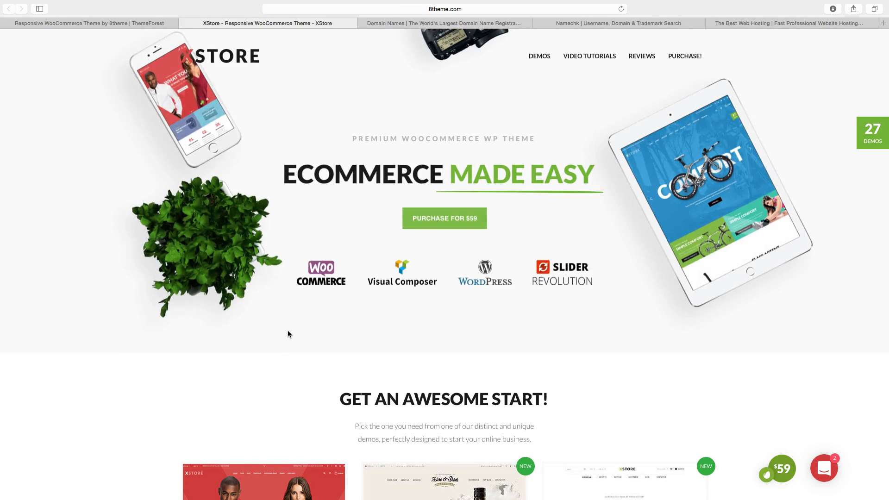
scroll(285, 333, "down", 3)
scroll(283, 331, "down", 15)
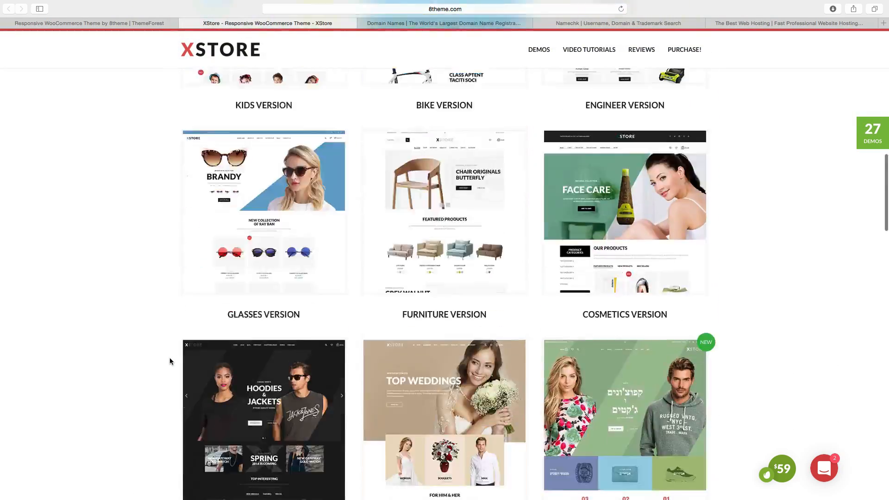
scroll(169, 358, "up", 10)
scroll(168, 358, "down", 6)
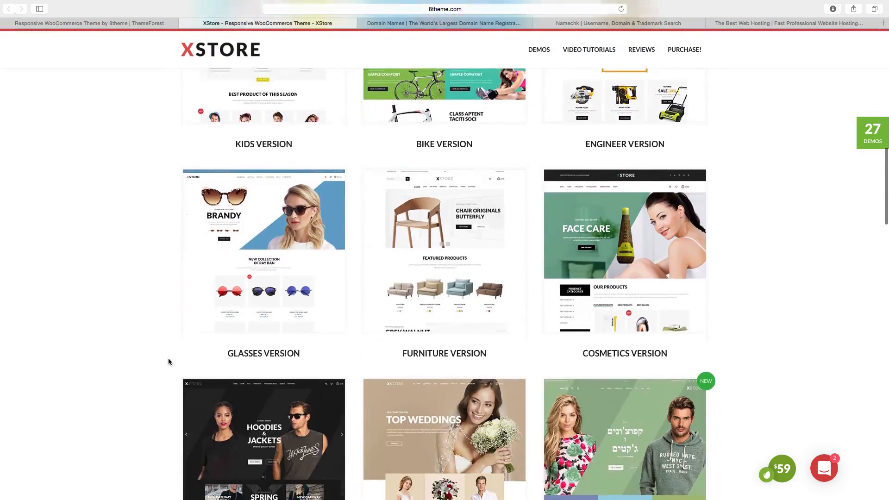
Open the Cosmetics Version demo and scroll through its home page products.
mouse_move(622, 204)
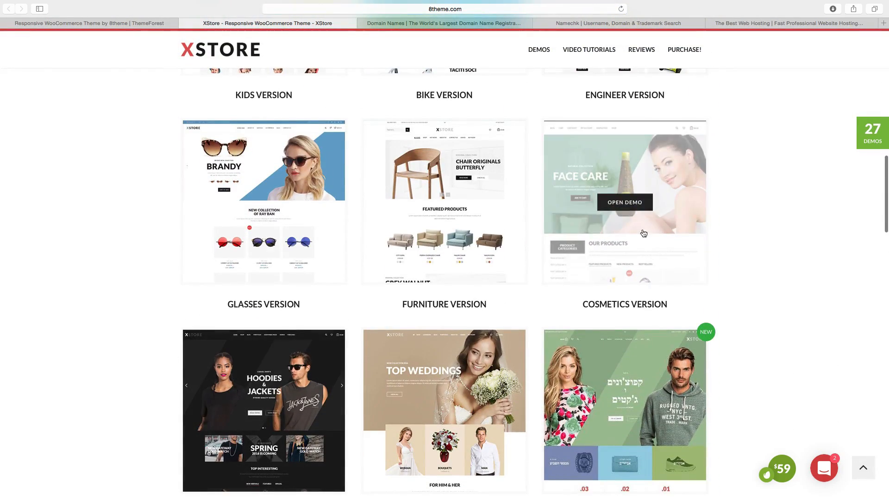
left_click(622, 203)
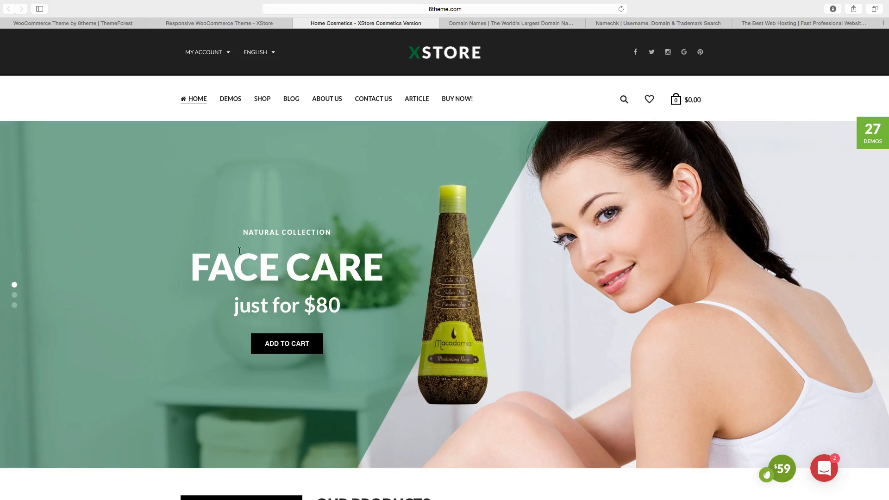
scroll(238, 254, "down", 1)
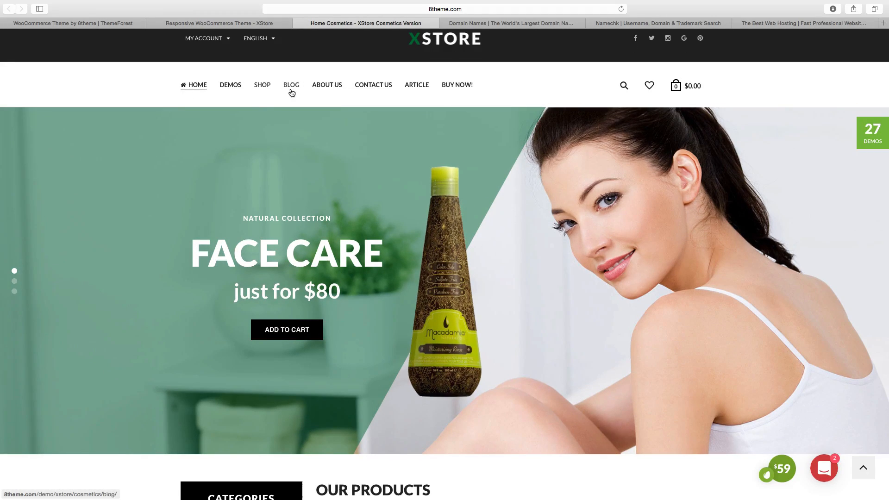
scroll(277, 200, "down", 5)
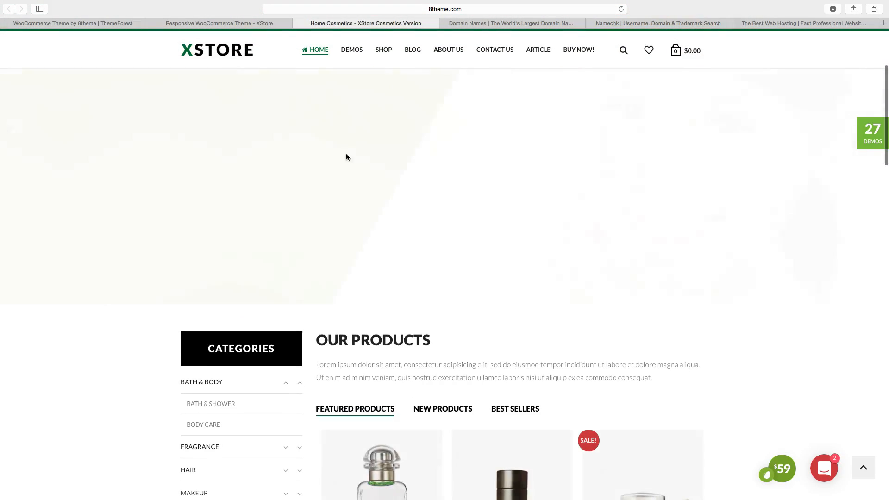
scroll(395, 190, "down", 7)
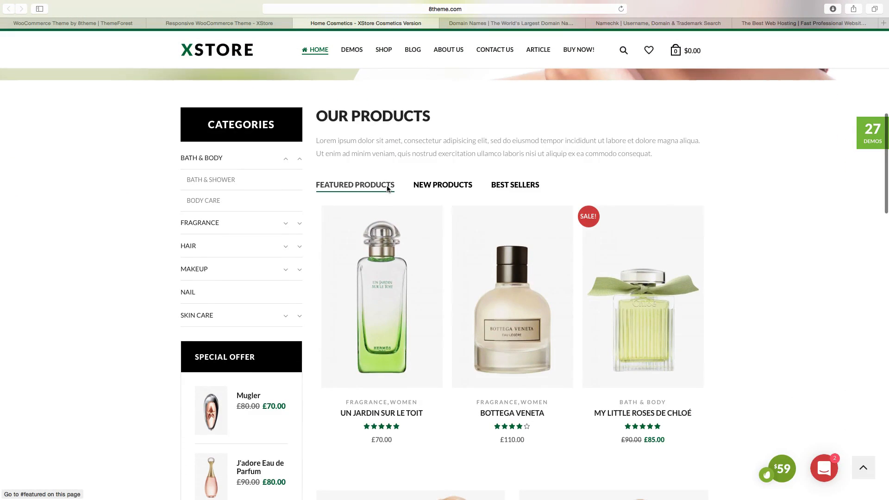
scroll(388, 188, "down", 2)
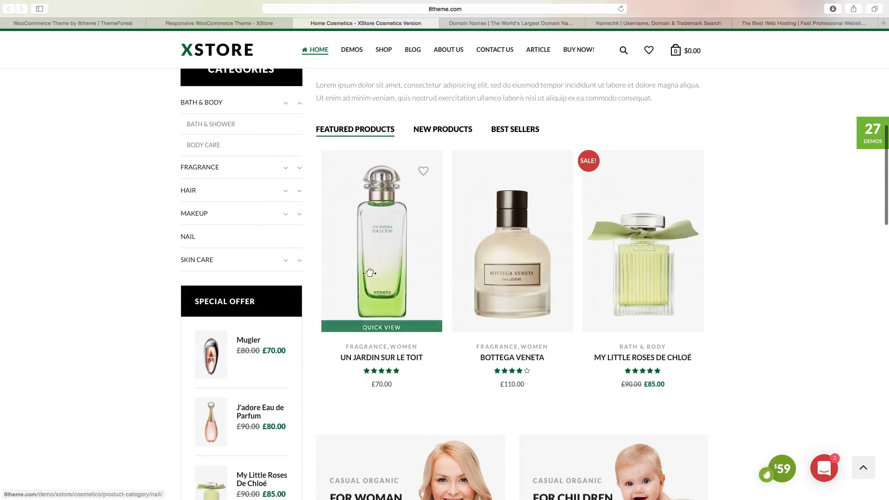
scroll(521, 266, "down", 10)
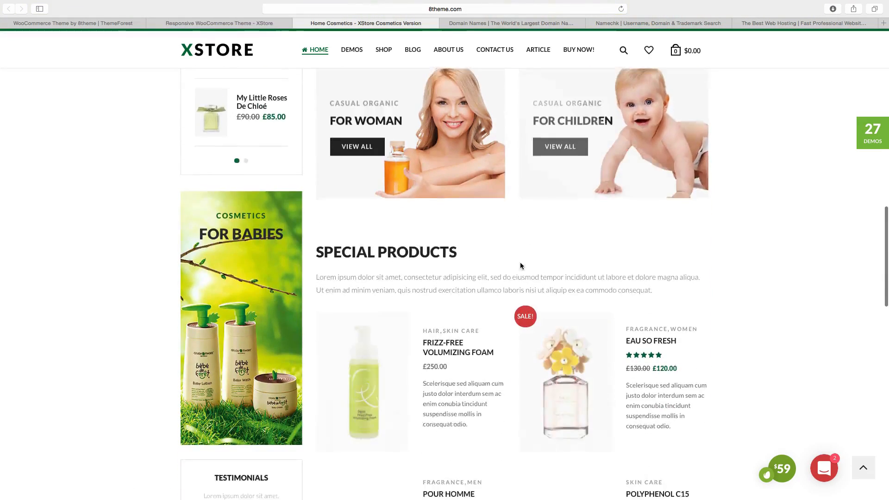
scroll(521, 266, "down", 14)
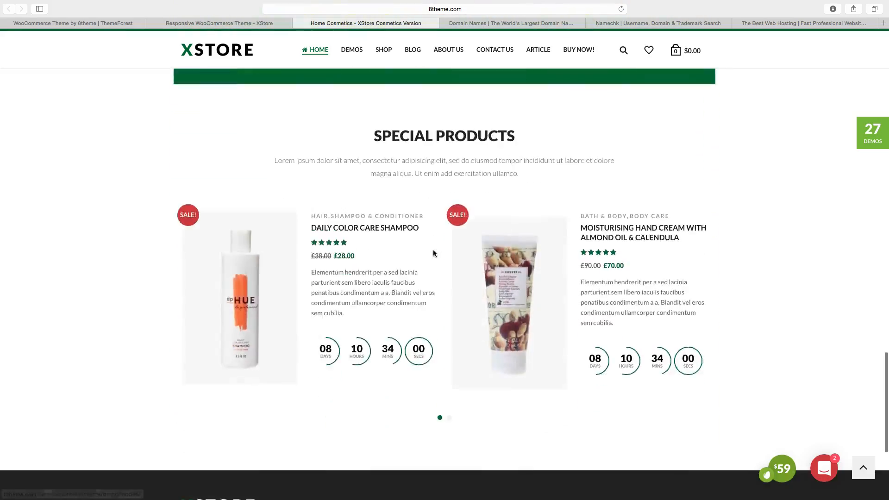
scroll(433, 253, "down", 5)
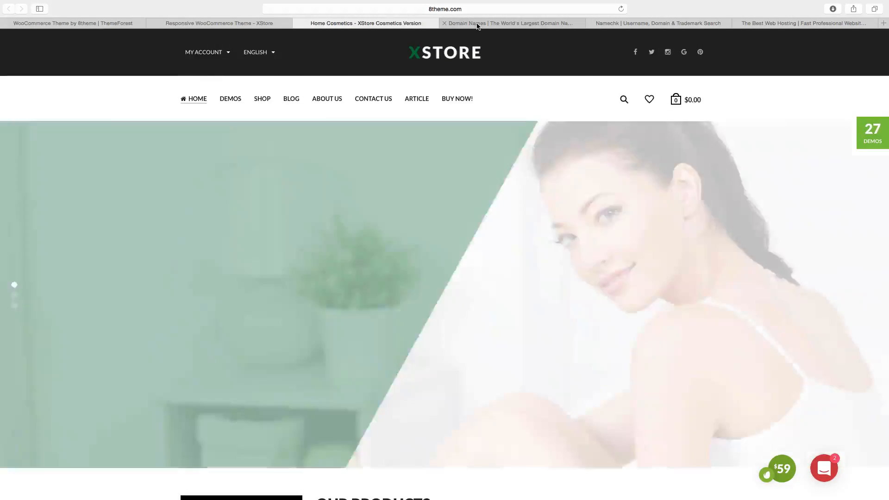
Switch to the GoDaddy domain names tab.
left_click(477, 25)
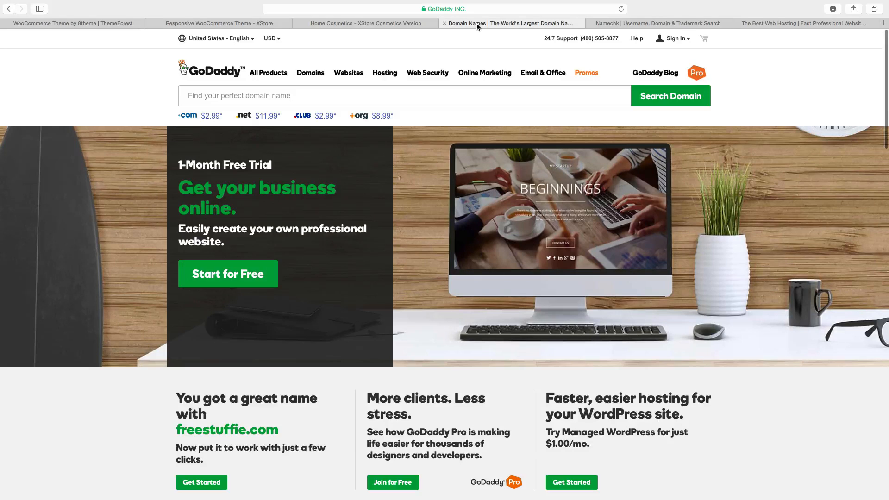
Search GoDaddy for the domain name beautyforlife.
left_click(185, 95)
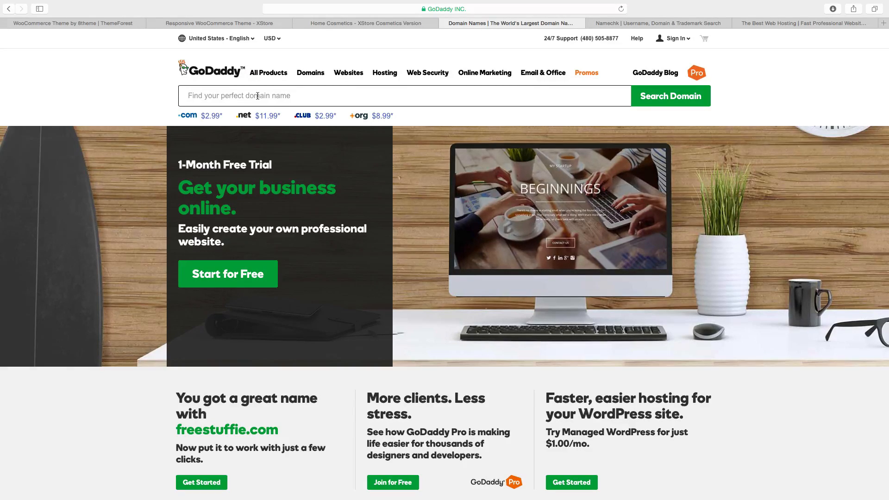
type("bea")
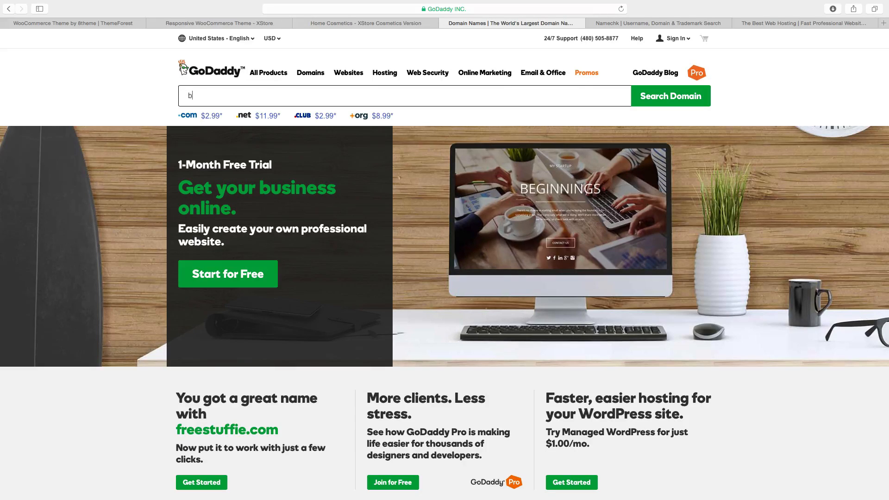
type("utyforlife")
key("Return")
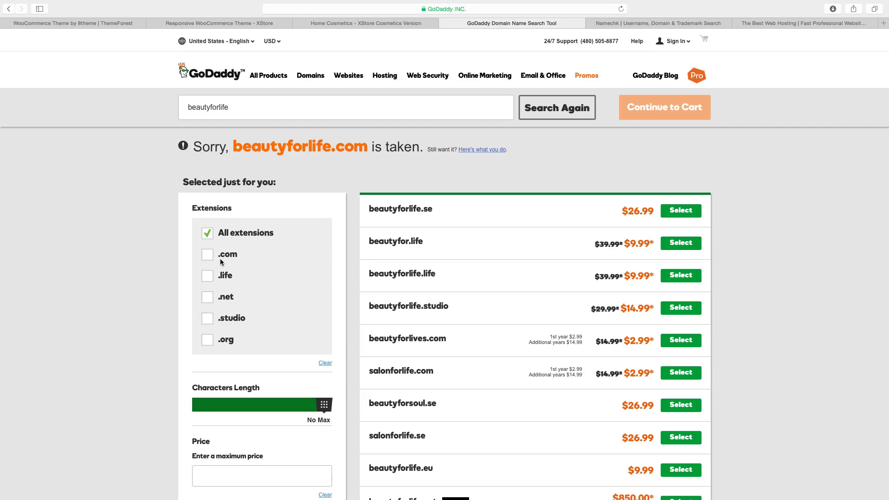
Filter the domain suggestions to the .com extension and select beautyforlives.com.
scroll(225, 297, "down", 1)
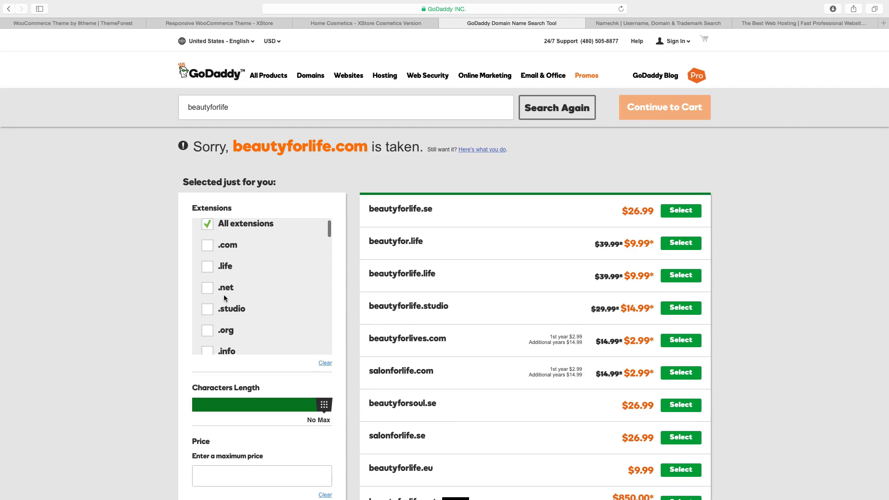
scroll(240, 312, "down", 5)
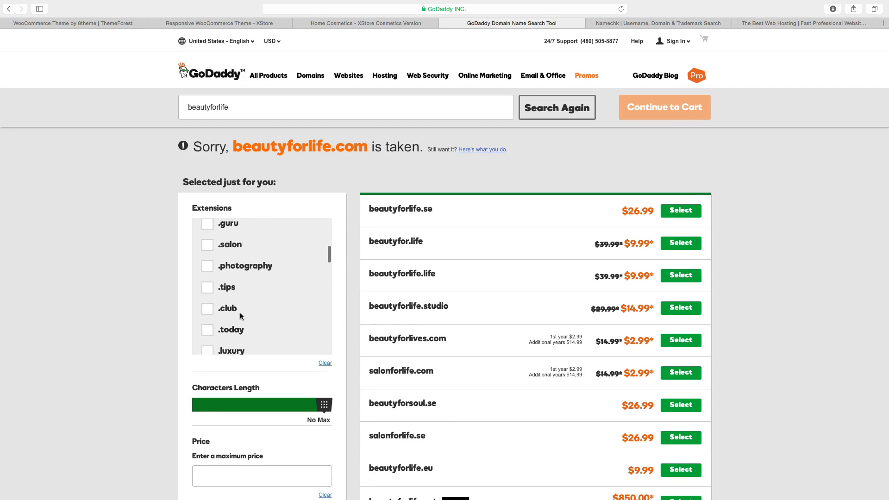
scroll(247, 310, "up", 5)
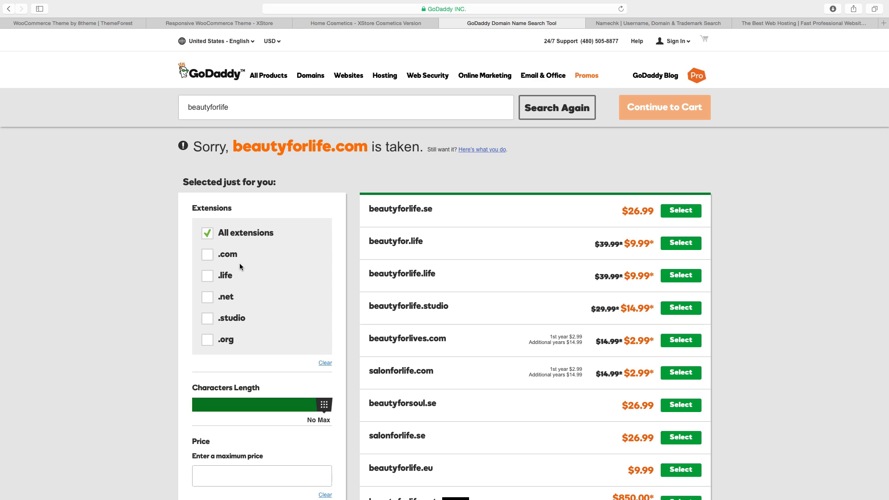
left_click(208, 256)
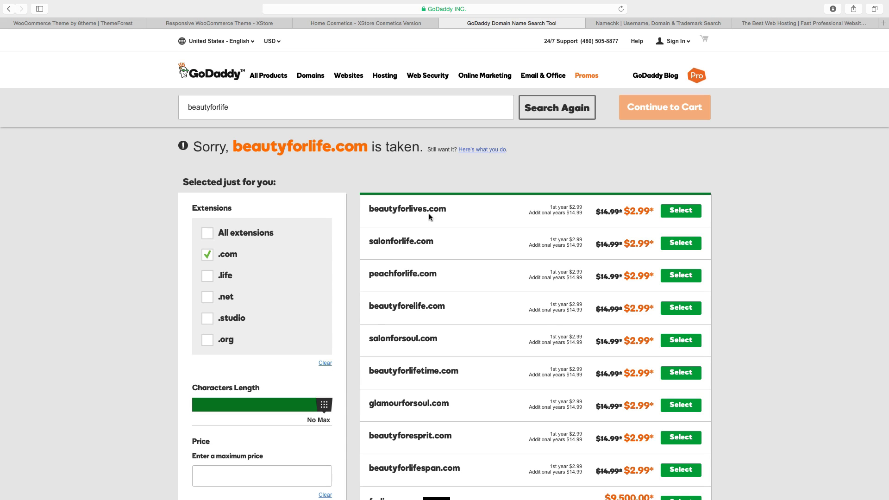
scroll(470, 218, "up", 2)
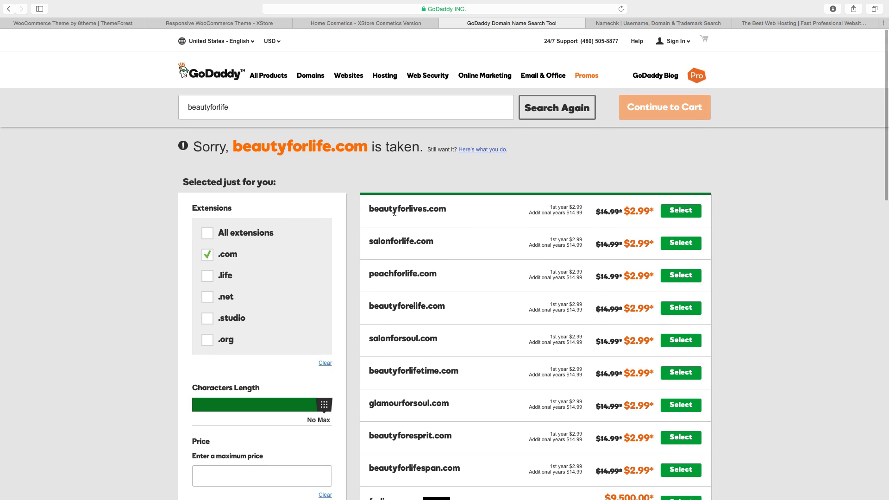
left_click(690, 211)
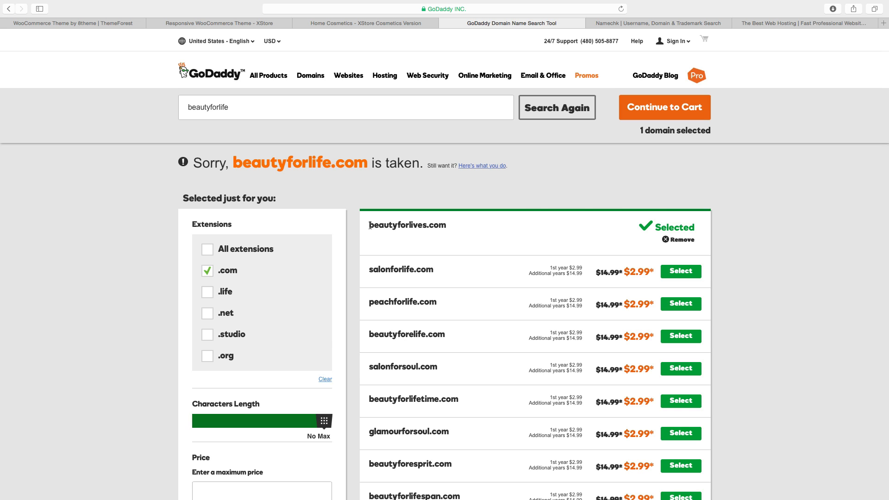
Copy the name beautyforlives from the selected domain.
left_click_drag(369, 226, 426, 225)
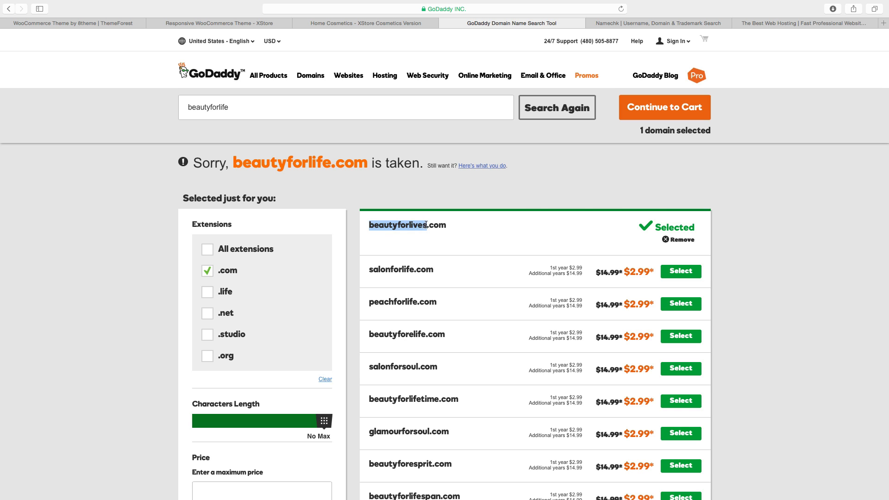
right_click(418, 225)
left_click(431, 253)
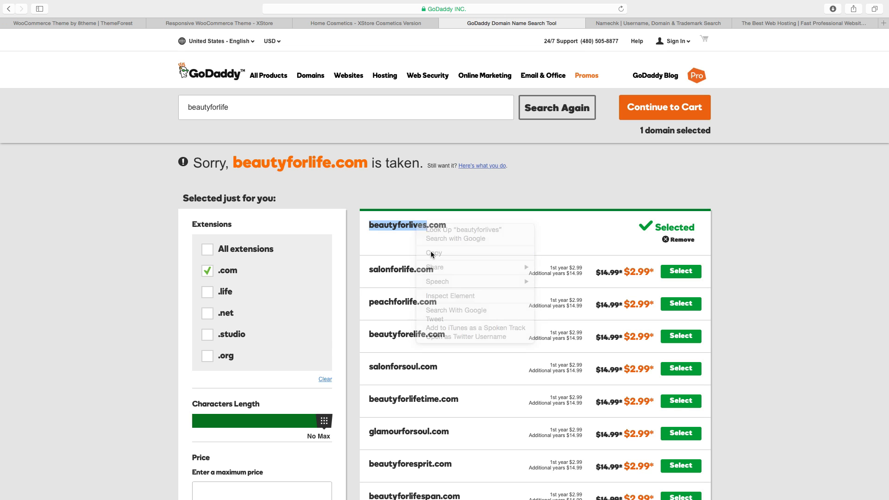
Switch to the Namechk tab and check availability of the name beautyforlives.
left_click(627, 24)
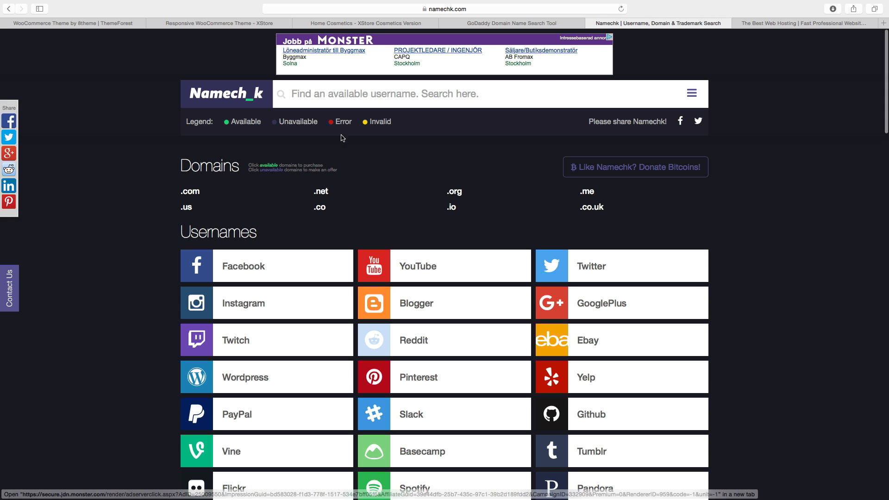
left_click(301, 93)
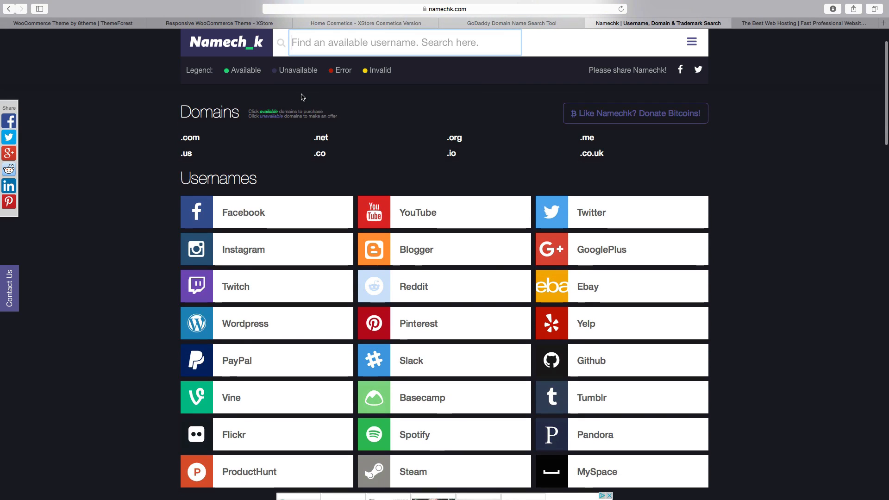
key("super+v")
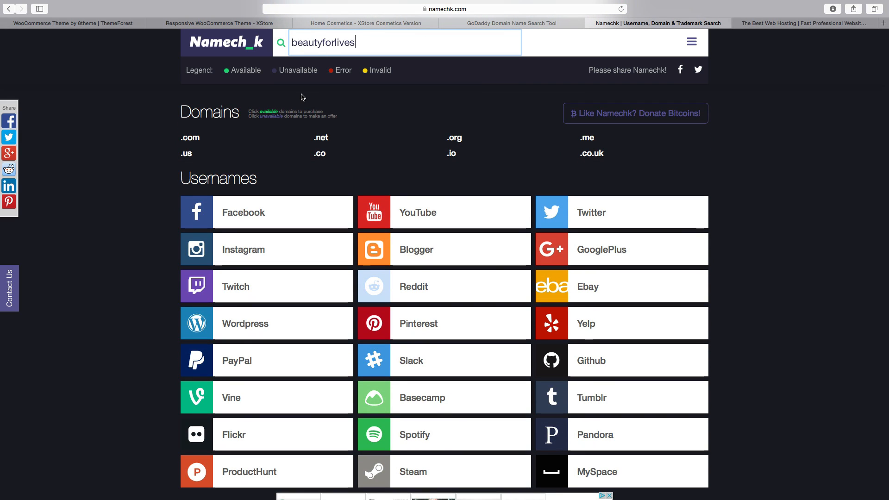
key("Return")
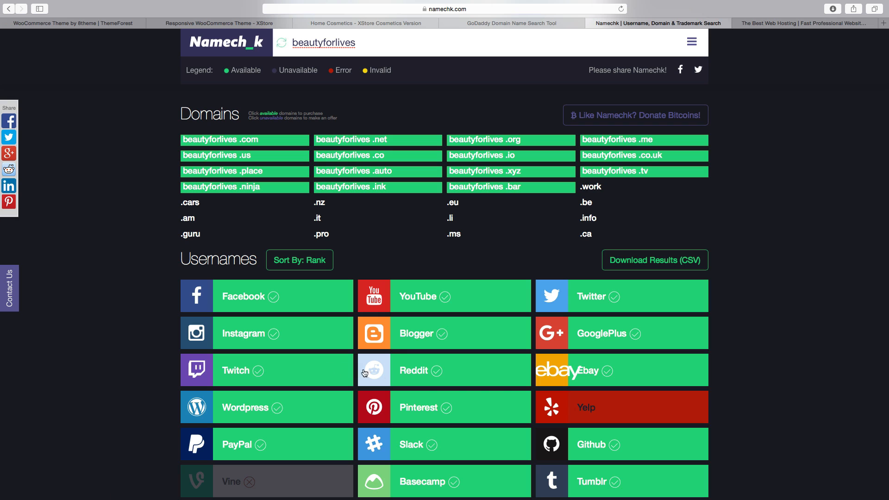
Scroll through the Namechk domain and username availability results for beautyforlives.
scroll(510, 392, "down", 1)
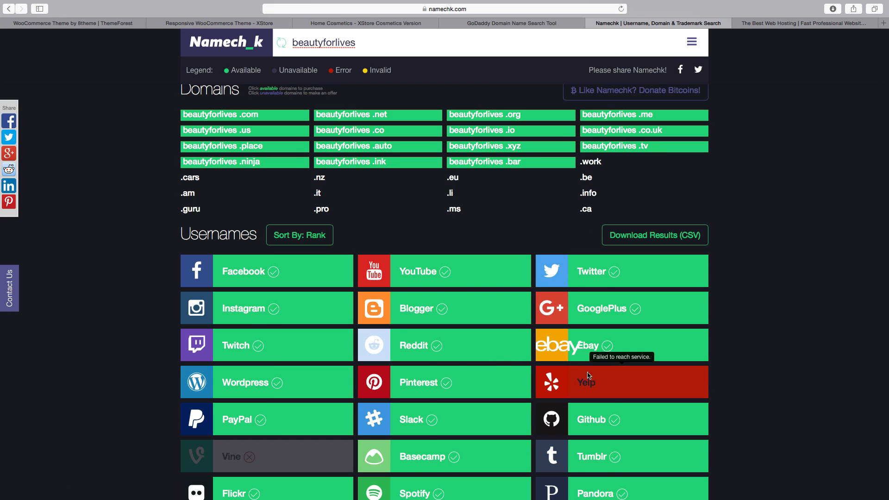
mouse_move(600, 379)
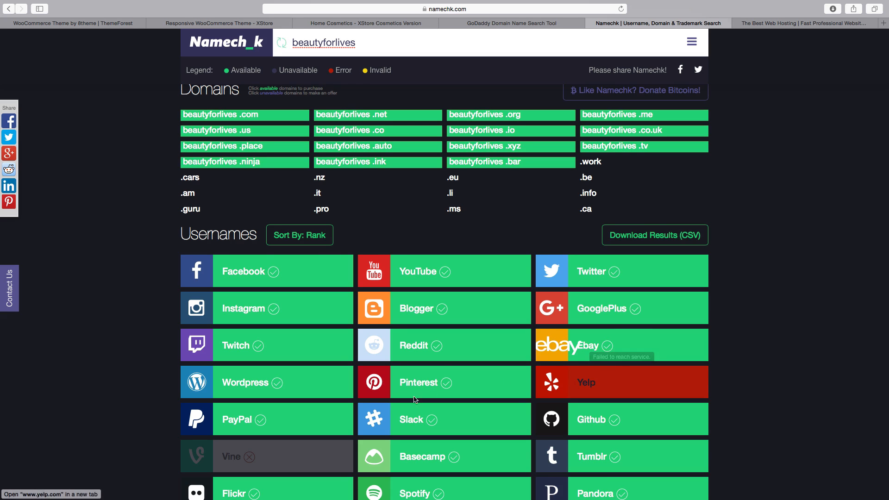
scroll(308, 329, "down", 6)
scroll(308, 330, "down", 1)
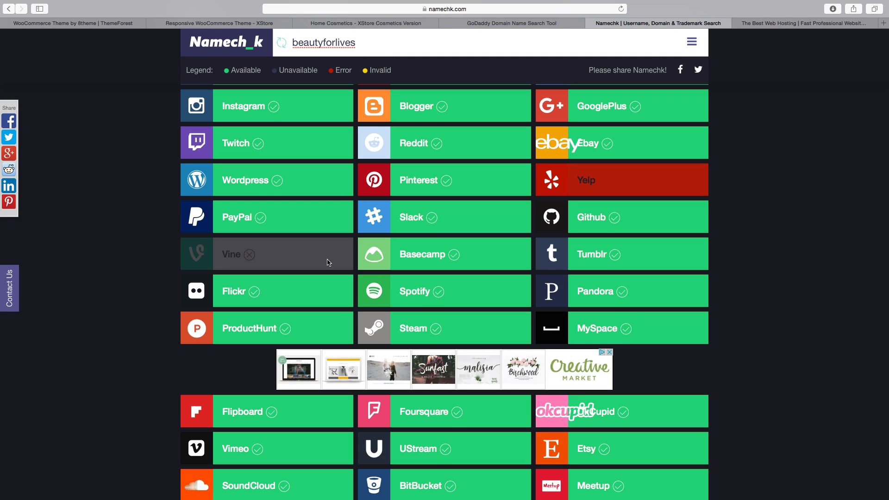
scroll(330, 278, "up", 7)
scroll(332, 306, "up", 2)
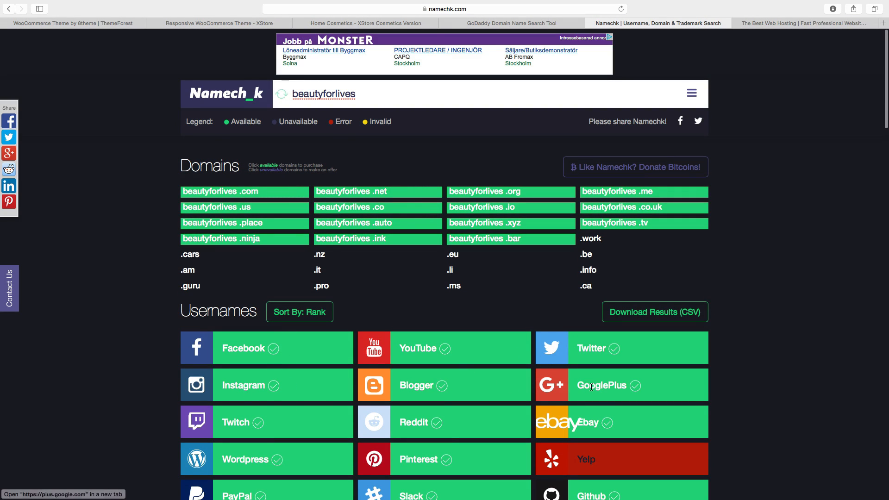
scroll(440, 469, "down", 5)
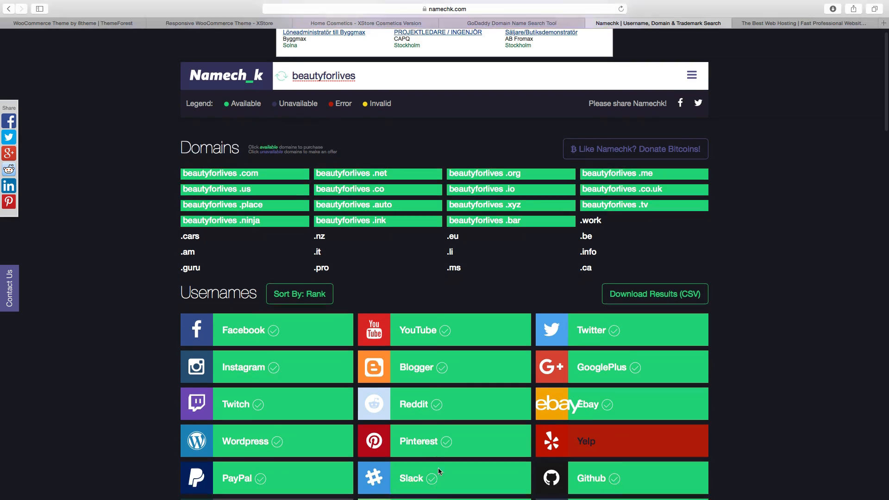
scroll(441, 472, "down", 7)
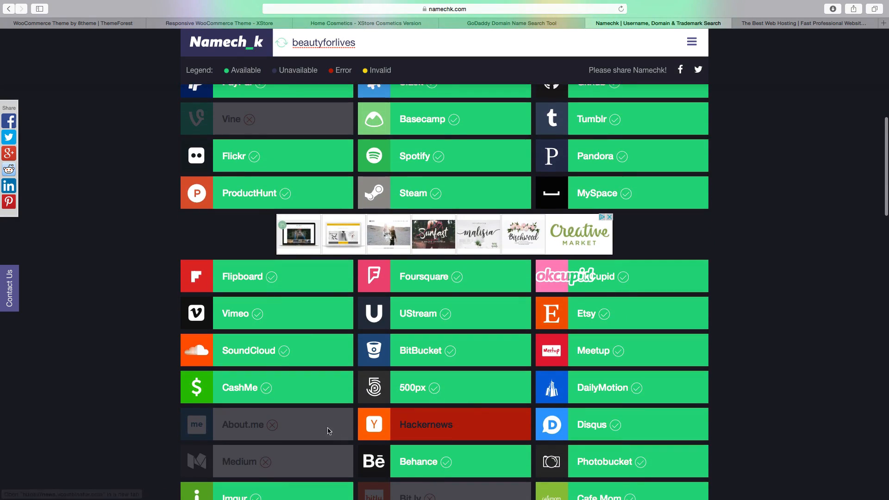
scroll(384, 431, "down", 4)
scroll(384, 432, "down", 9)
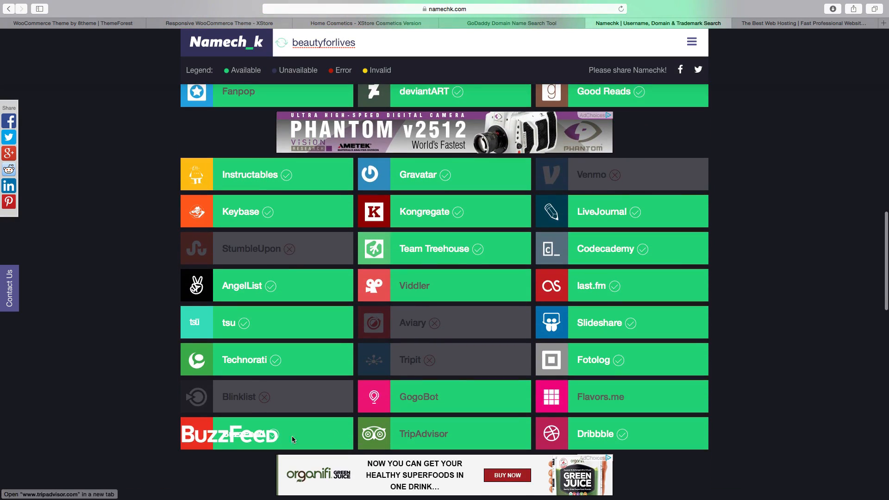
scroll(292, 435, "down", 4)
scroll(265, 439, "down", 2)
scroll(266, 438, "up", 20)
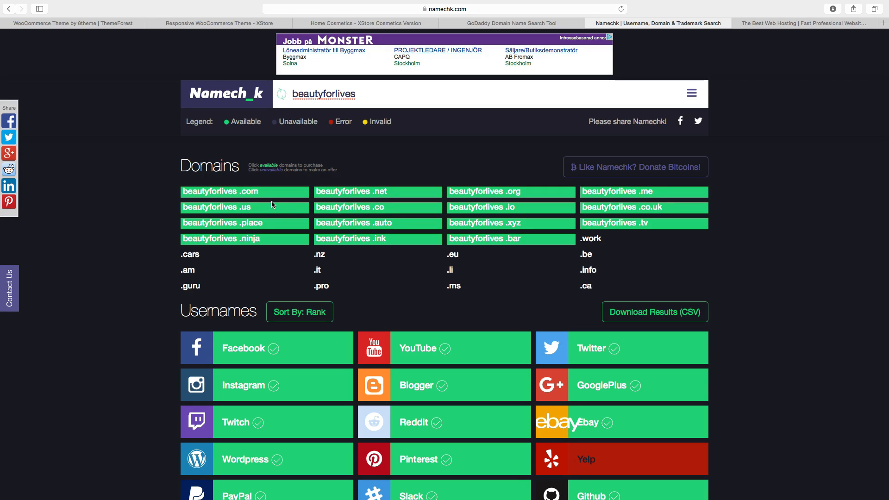
Switch to the Bluehost tab and review the basic, plus and prime shared hosting plans.
left_click(766, 23)
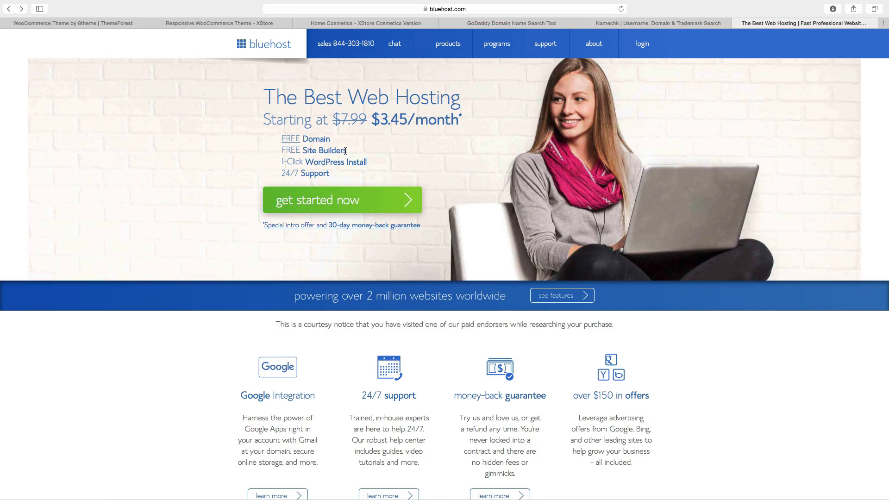
left_click(335, 199)
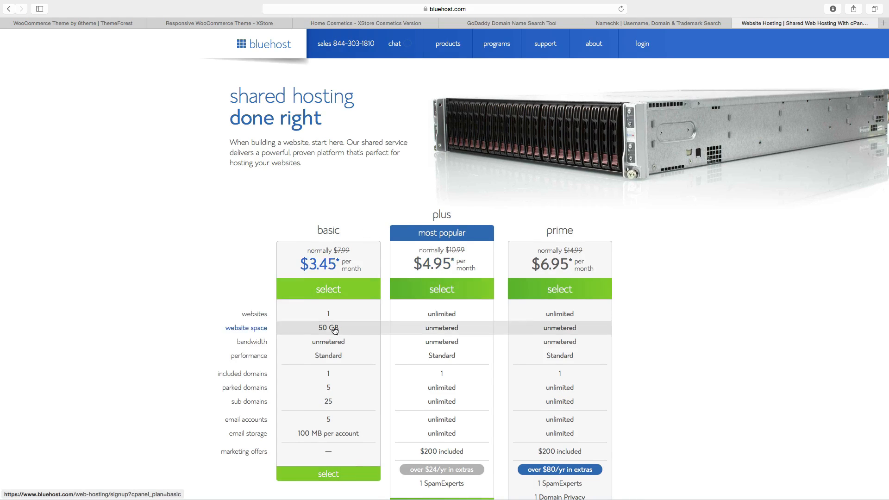
scroll(335, 330, "down", 5)
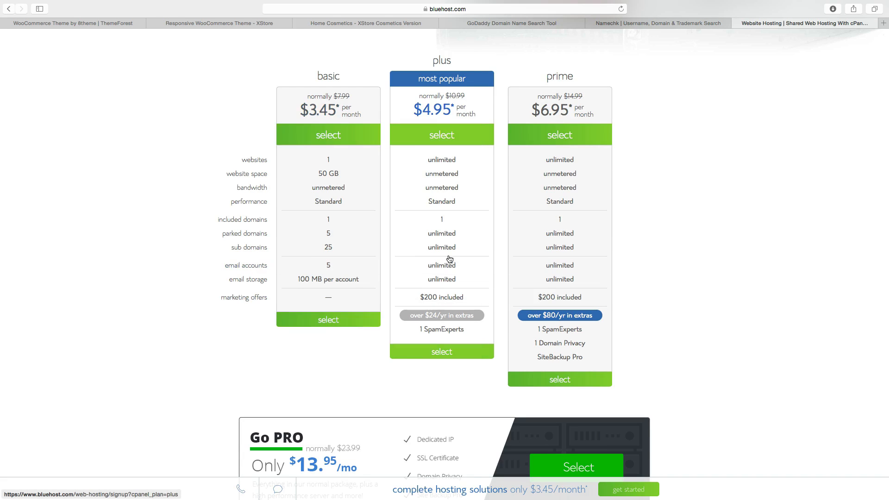
scroll(497, 282, "up", 5)
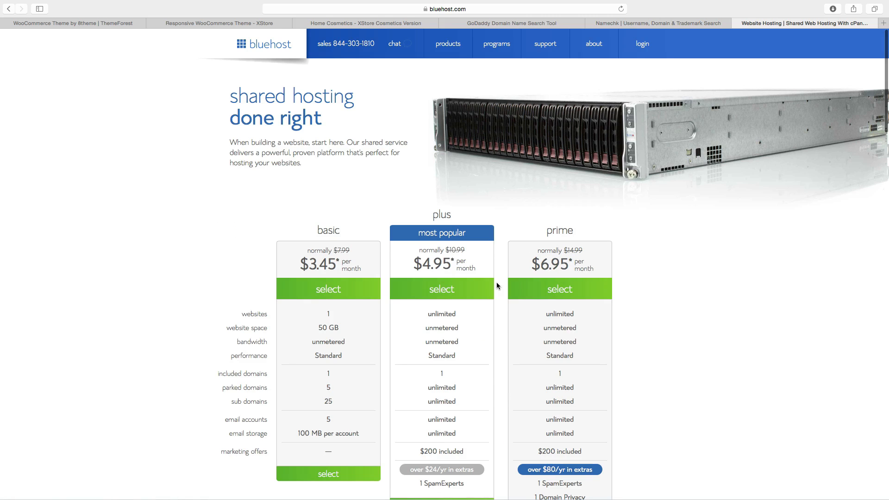
Log in to the Bluehost account and open the Install WordPress tool.
left_click(642, 46)
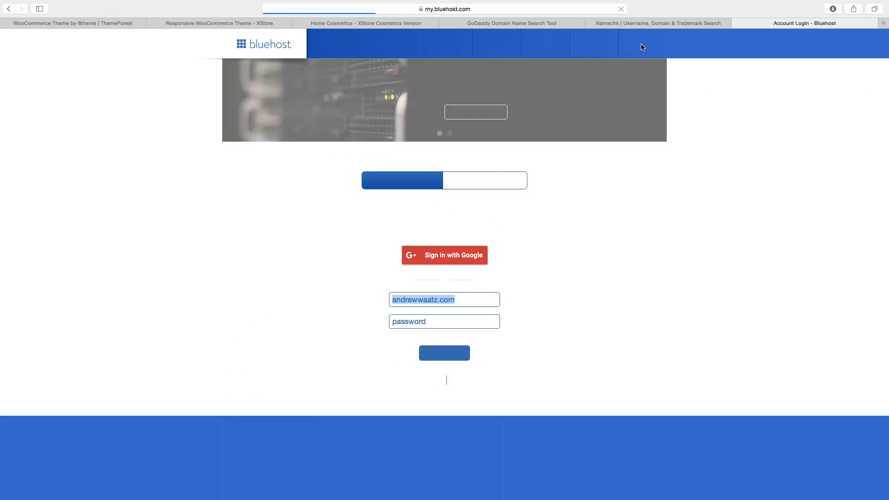
left_click(443, 355)
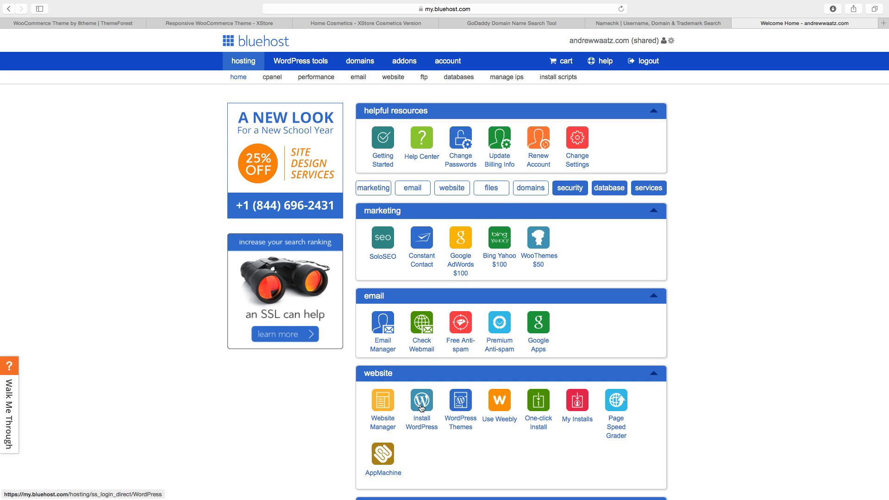
left_click(422, 408)
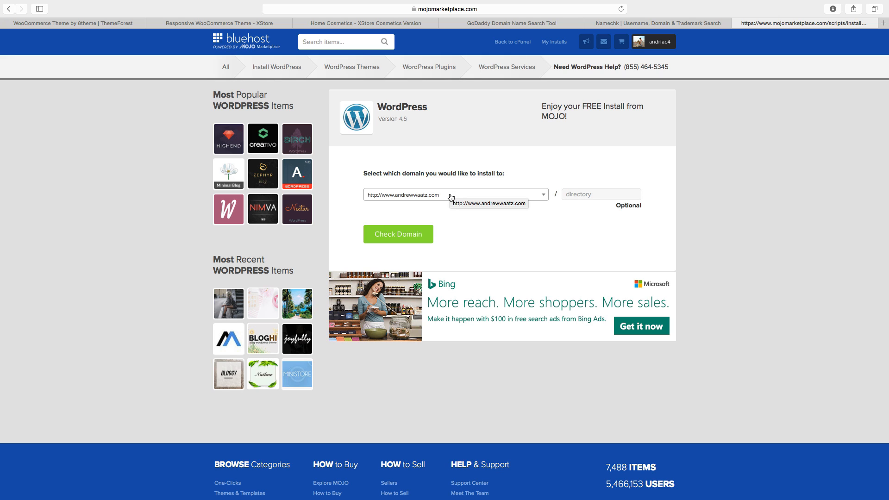
Install WordPress on the account's domain, accepting the GPLv2 terms and conditions.
left_click(404, 239)
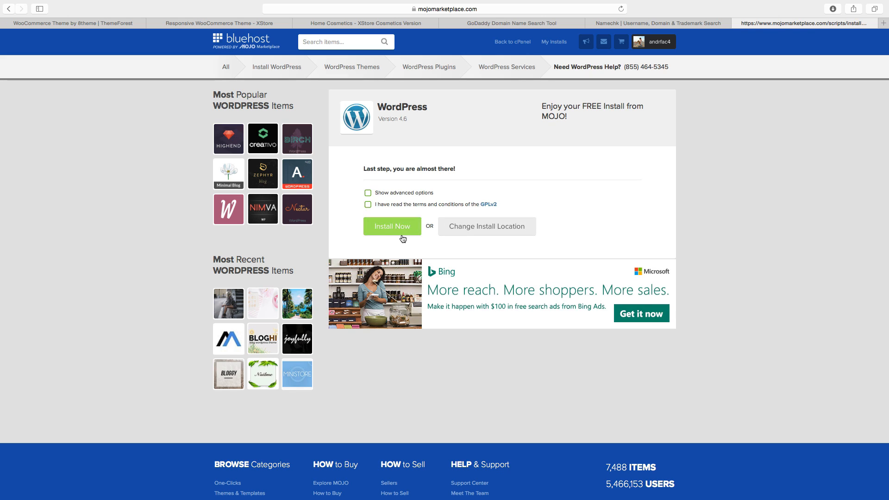
left_click(369, 204)
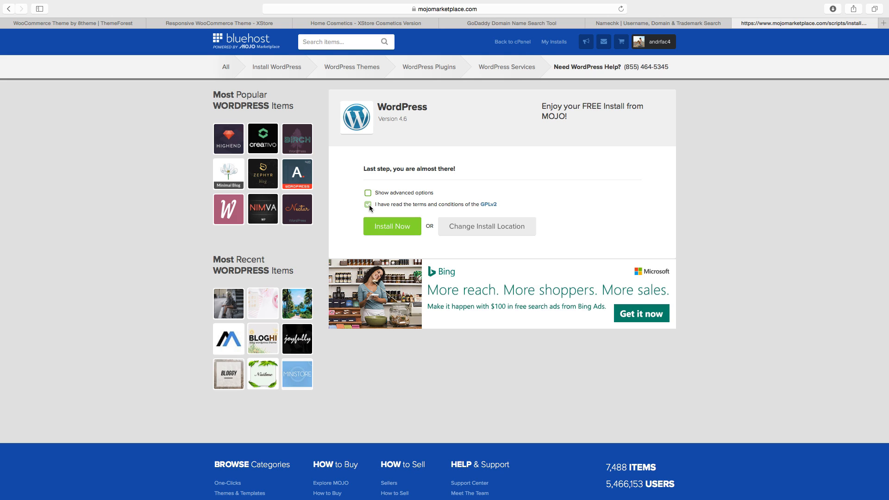
left_click(384, 229)
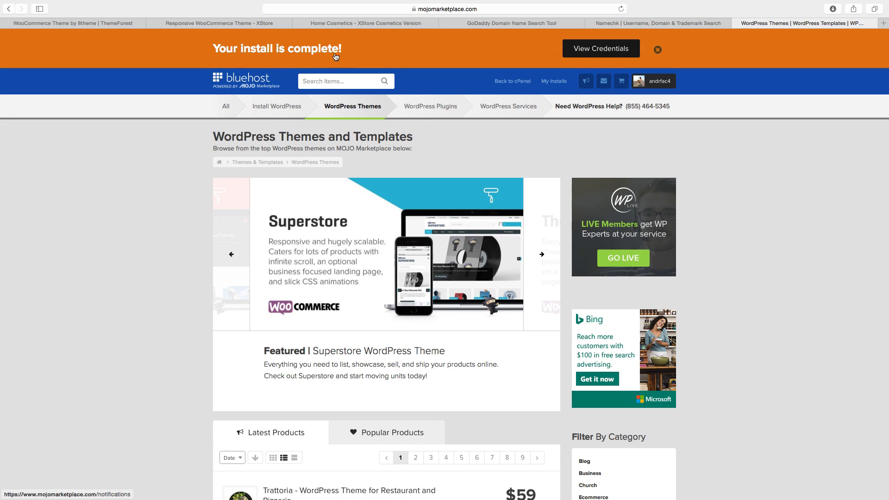
Open the notification center to find the WordPress install credentials.
left_click(589, 55)
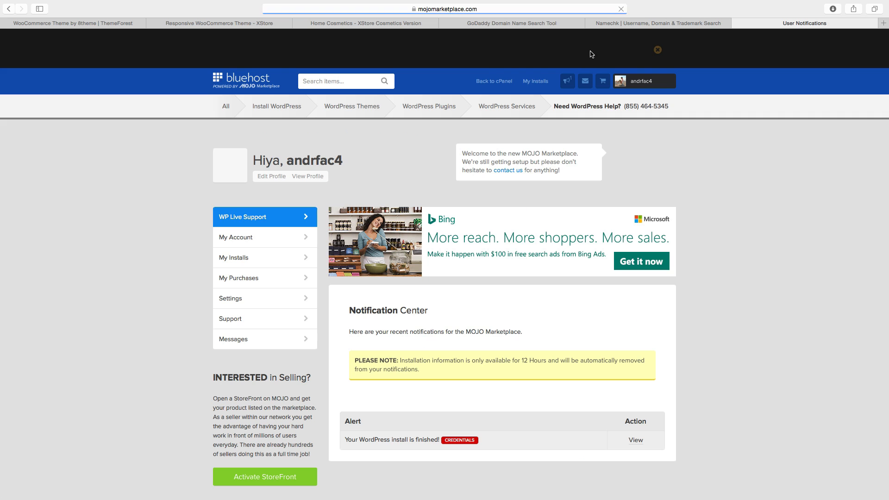
scroll(523, 242, "down", 3)
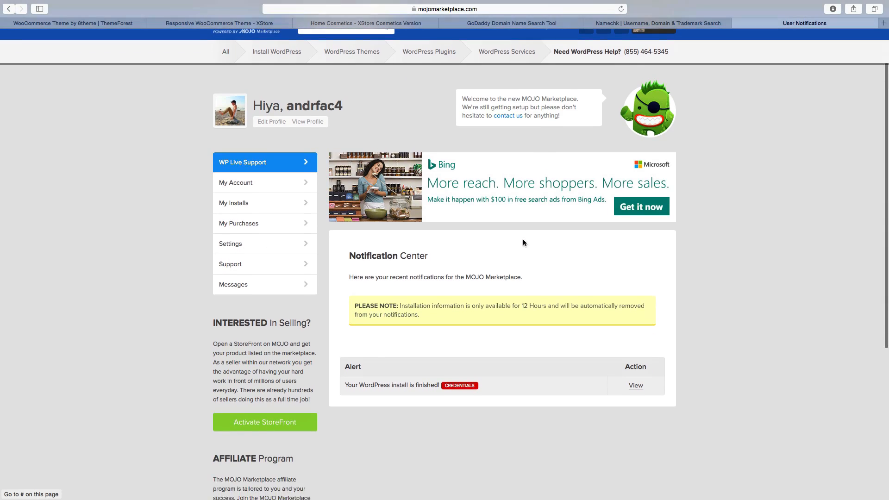
Open the WordPress install credentials from the notification center and copy the generated admin password.
scroll(524, 243, "down", 5)
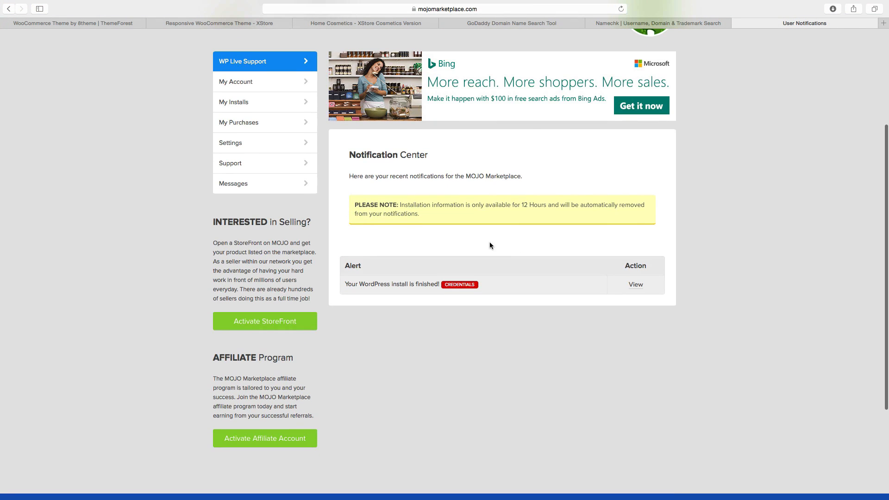
left_click(630, 284)
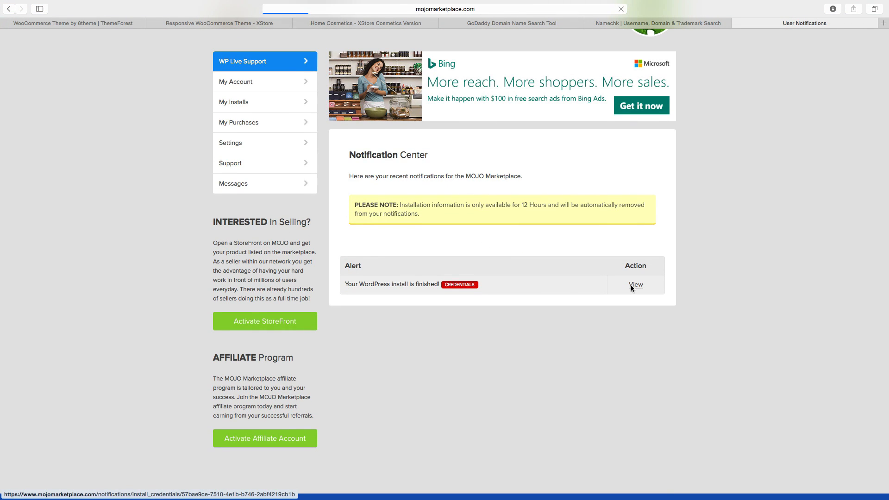
scroll(563, 288, "down", 5)
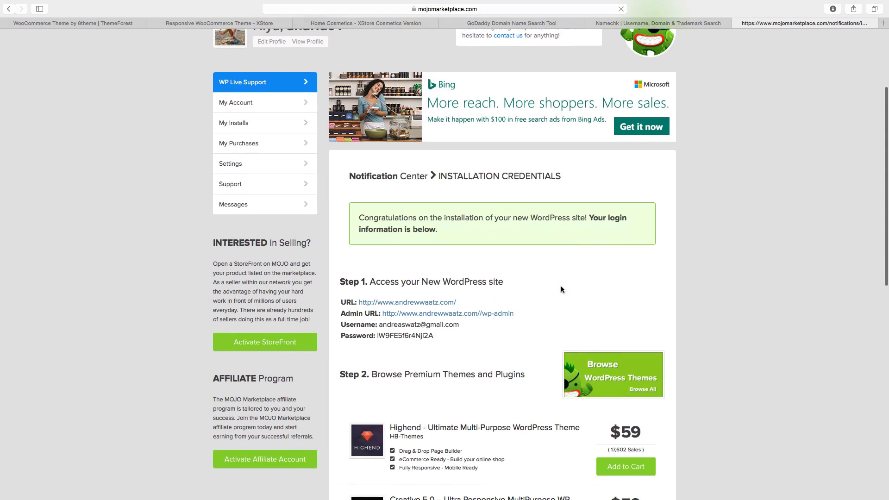
scroll(562, 289, "down", 1)
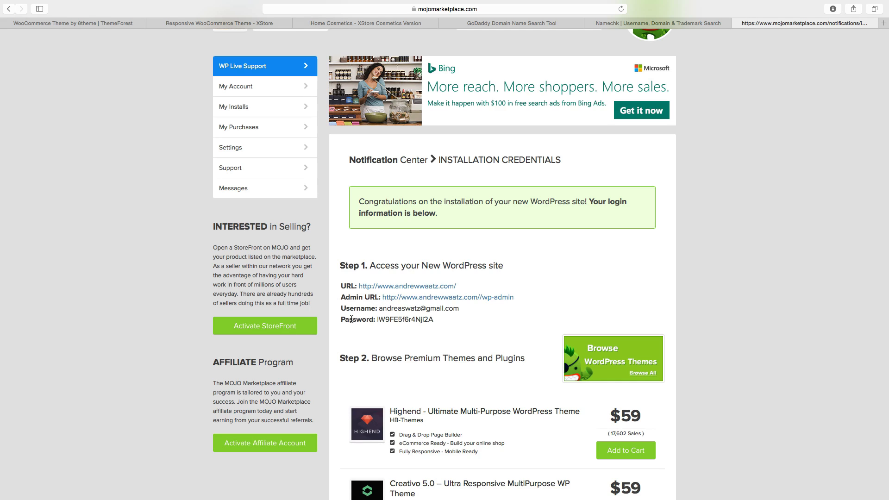
left_click_drag(377, 320, 444, 317)
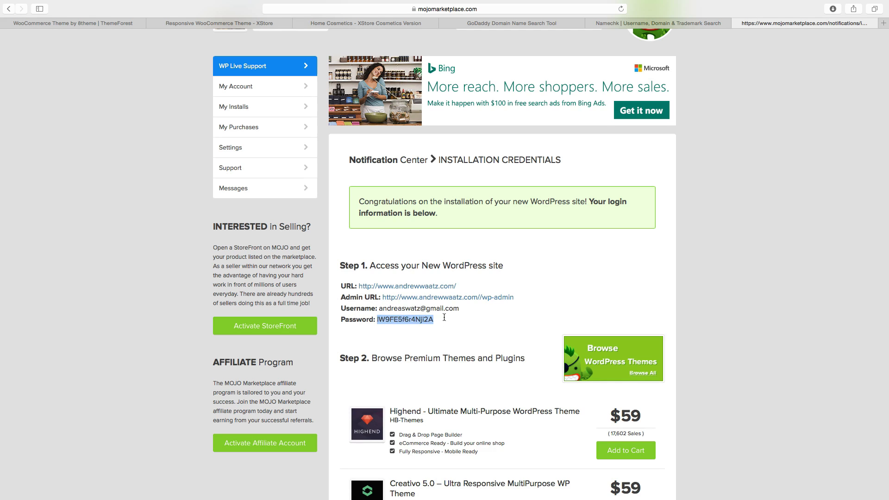
right_click(416, 323)
left_click(438, 348)
Open the admin URL and log in with the account e-mail and pasted password, remembering the login and updating saved passwords.
left_click(421, 301, "super")
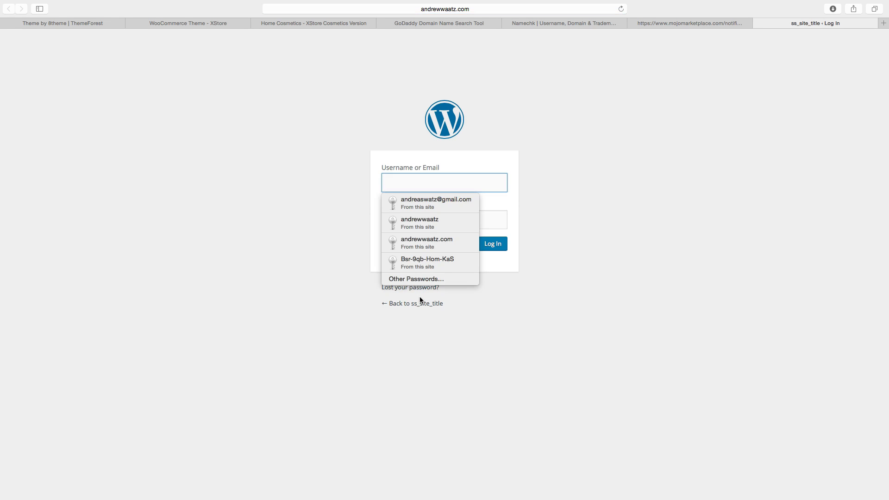
left_click(423, 203)
left_click_drag(444, 220, 379, 221)
key("super+v")
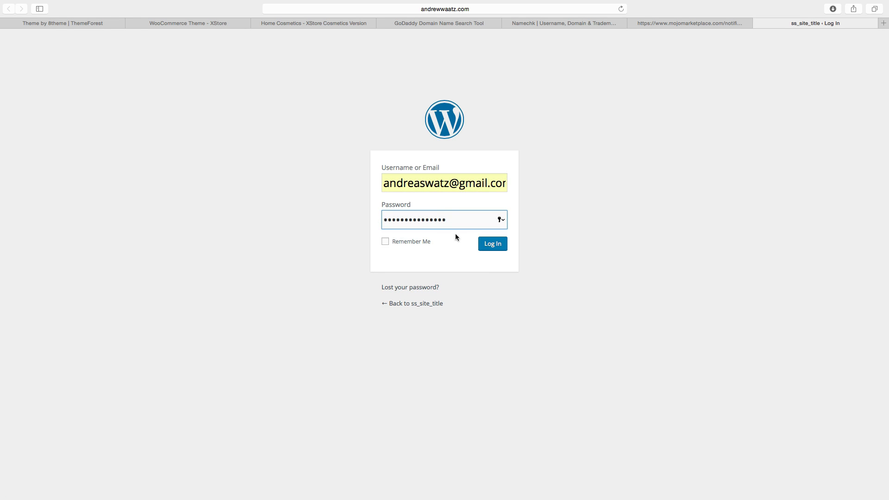
left_click(385, 242)
left_click(493, 245)
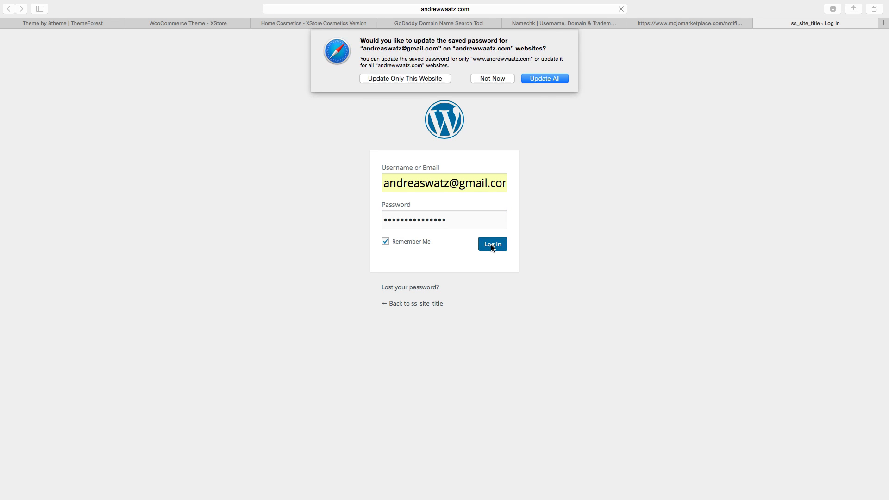
left_click(546, 78)
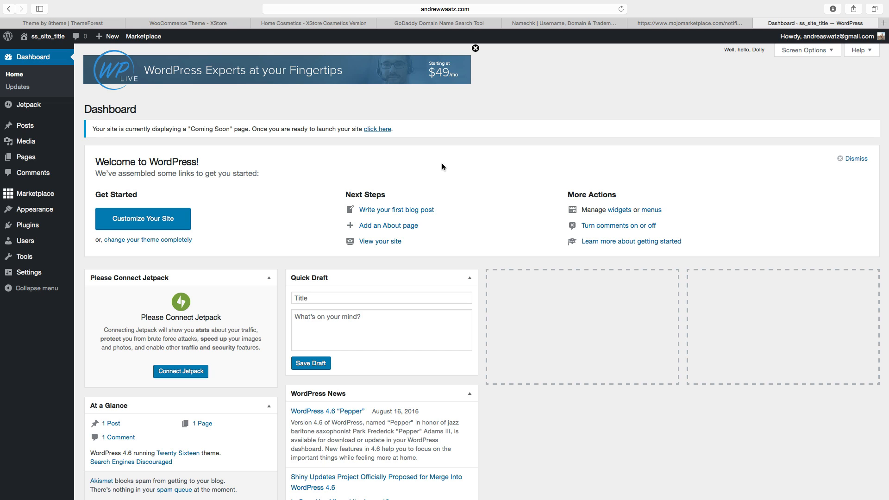
Visit the site's front end and return to the WordPress Dashboard.
left_click(51, 37)
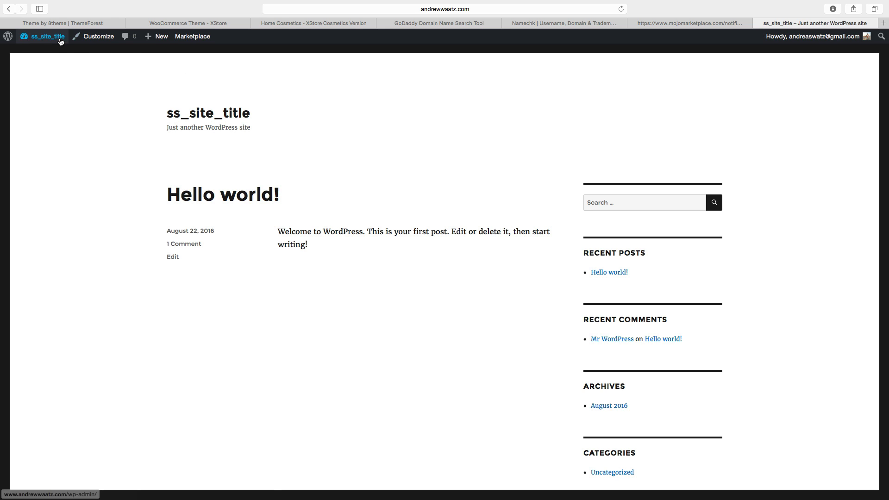
mouse_move(44, 37)
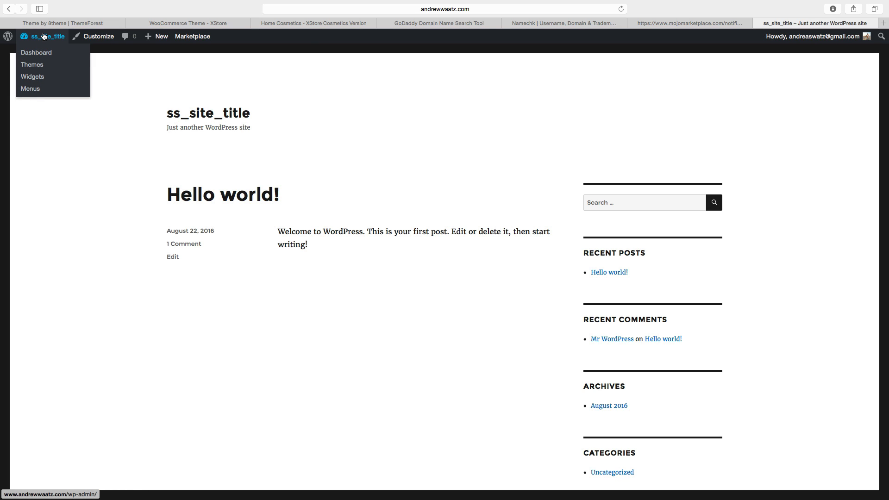
left_click(38, 54)
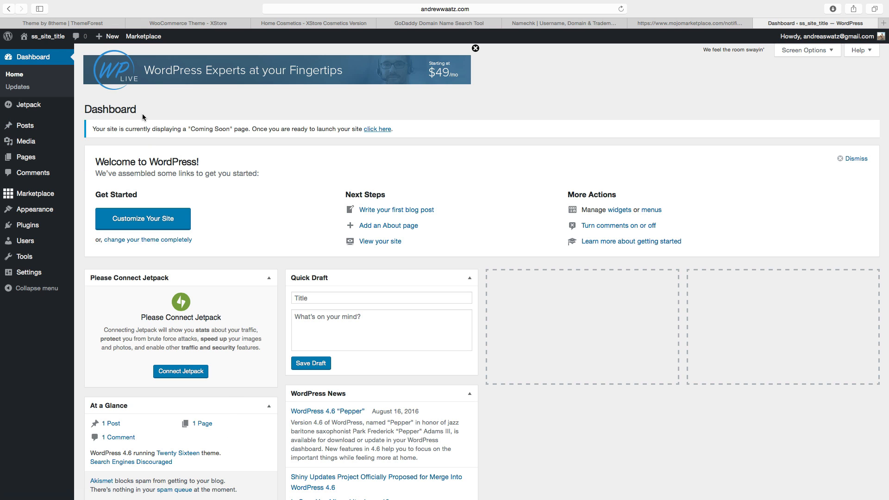
Open the Add New plugins page and search for woocommerce.
mouse_move(26, 135)
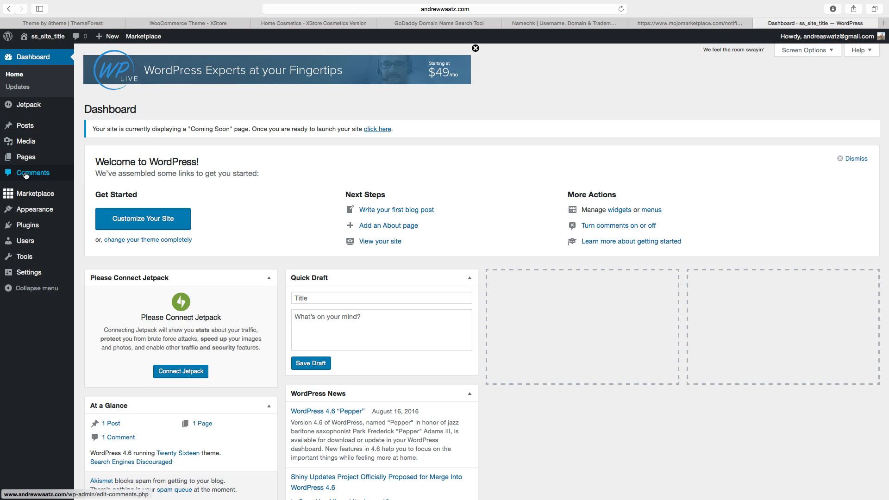
mouse_move(49, 212)
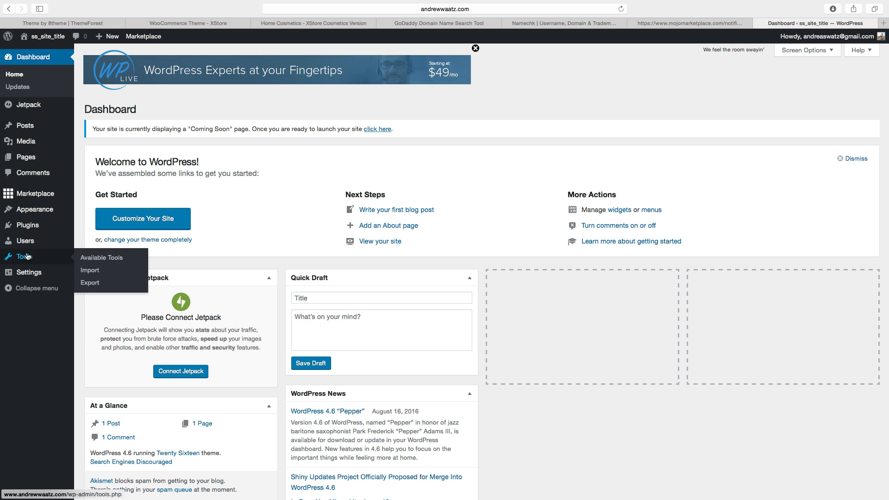
mouse_move(26, 280)
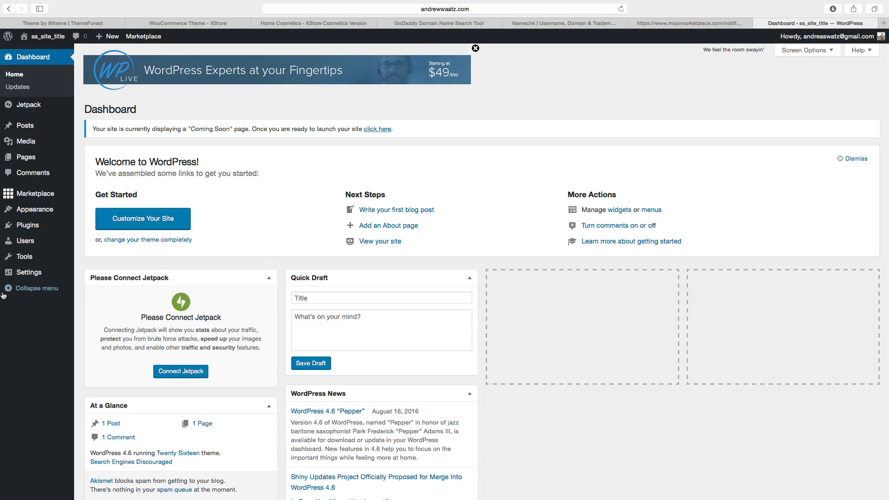
mouse_move(26, 231)
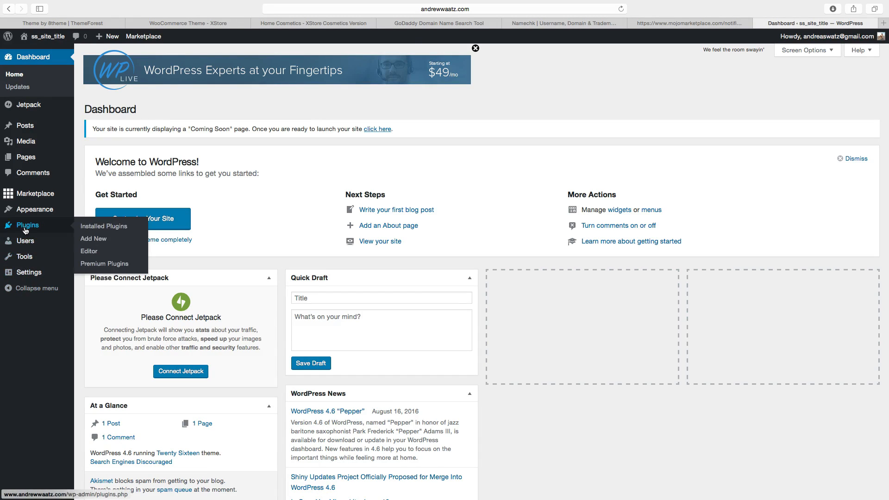
left_click(94, 241)
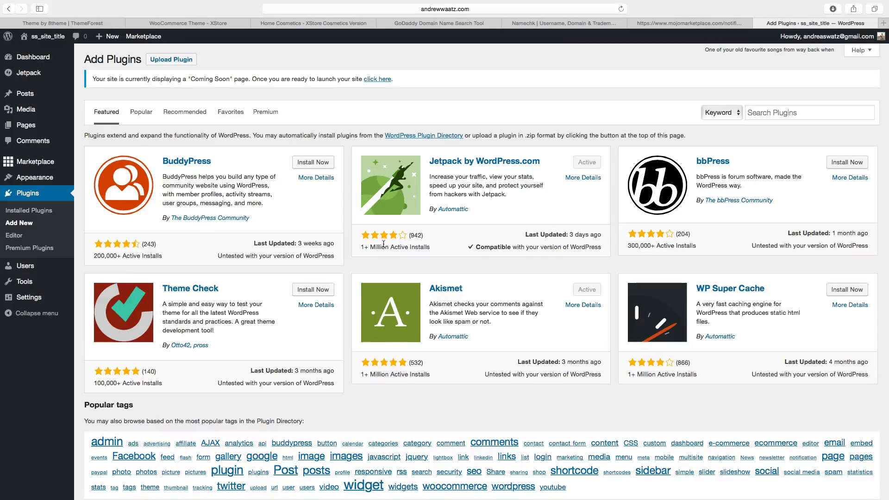
left_click(764, 113)
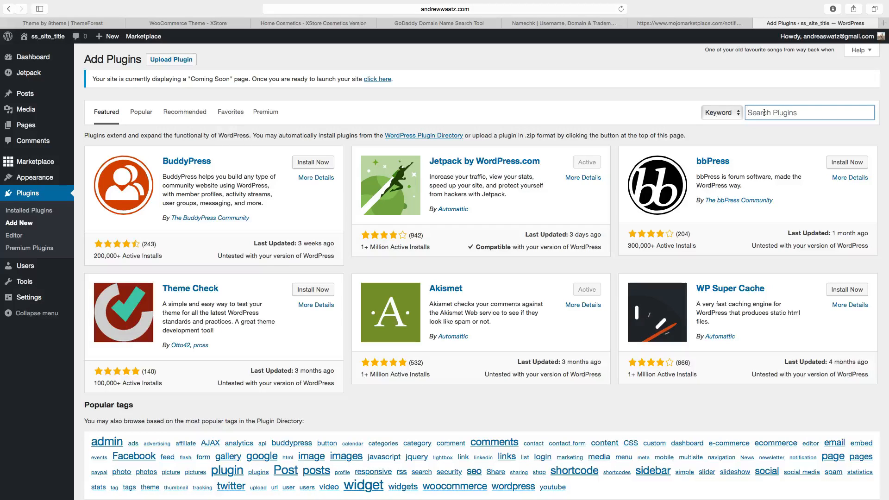
type("woocommerce")
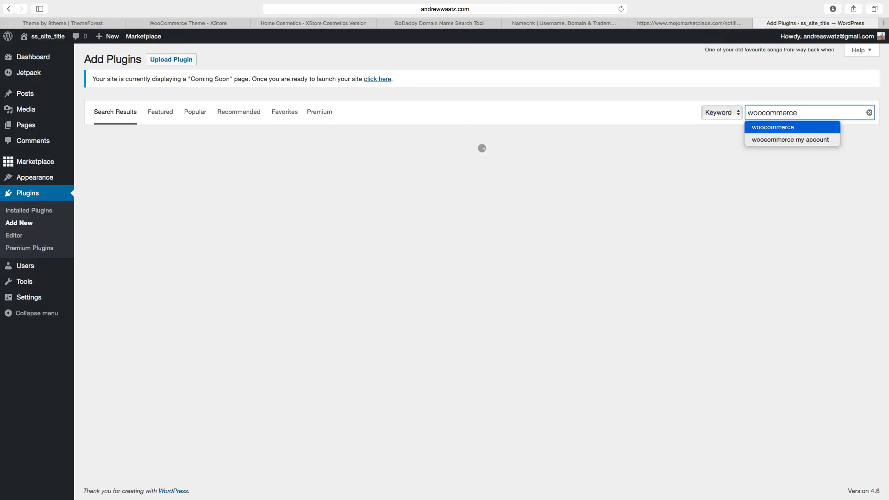
key("Return")
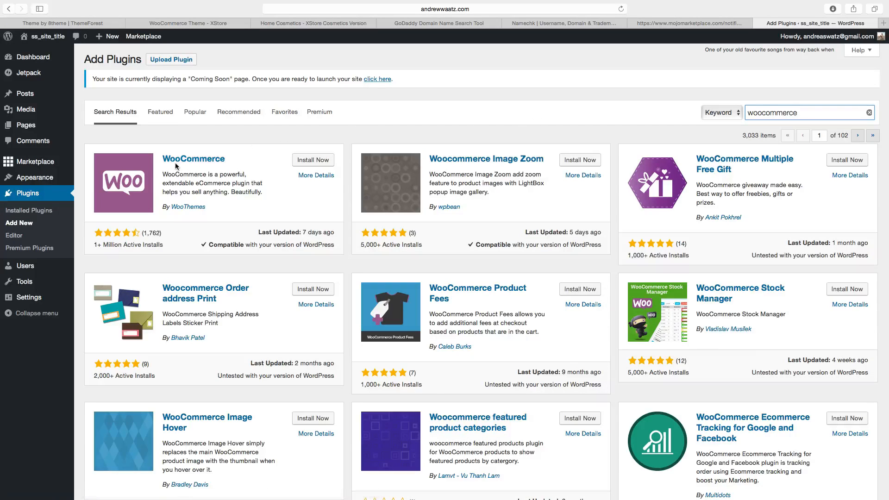
Install and activate the WooCommerce plugin and run its setup wizard through the page setup.
left_click(314, 162)
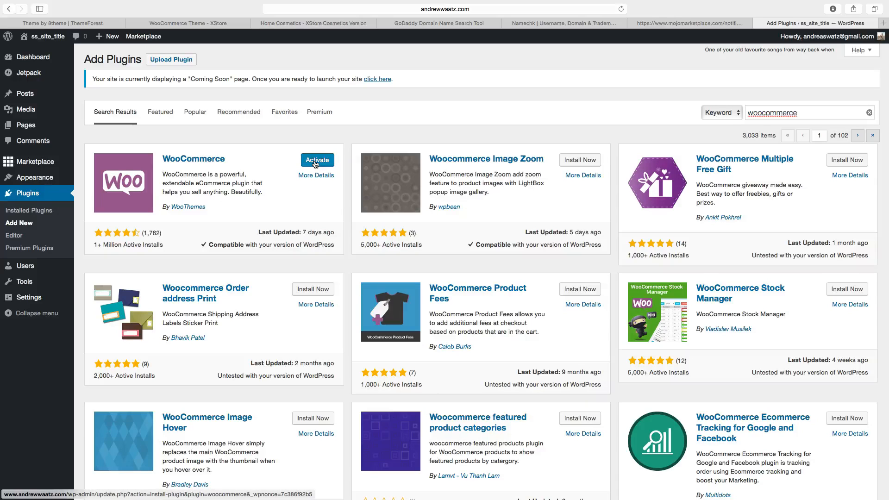
left_click(315, 163)
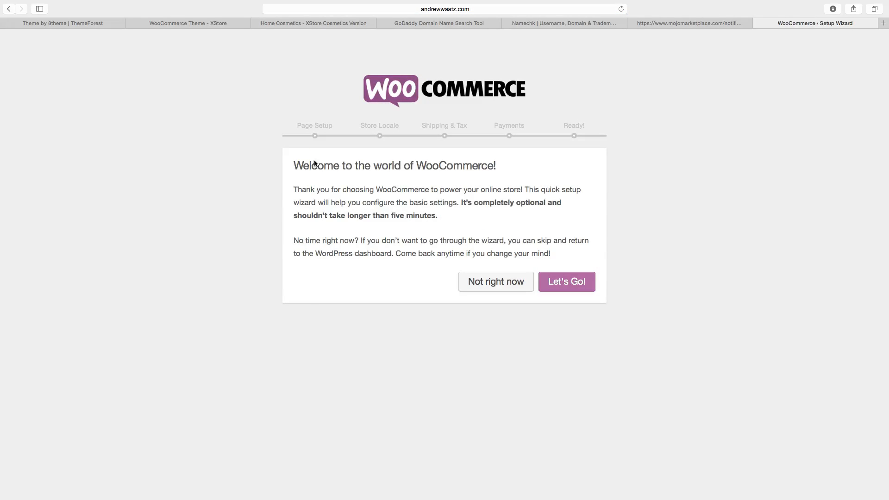
left_click(575, 284)
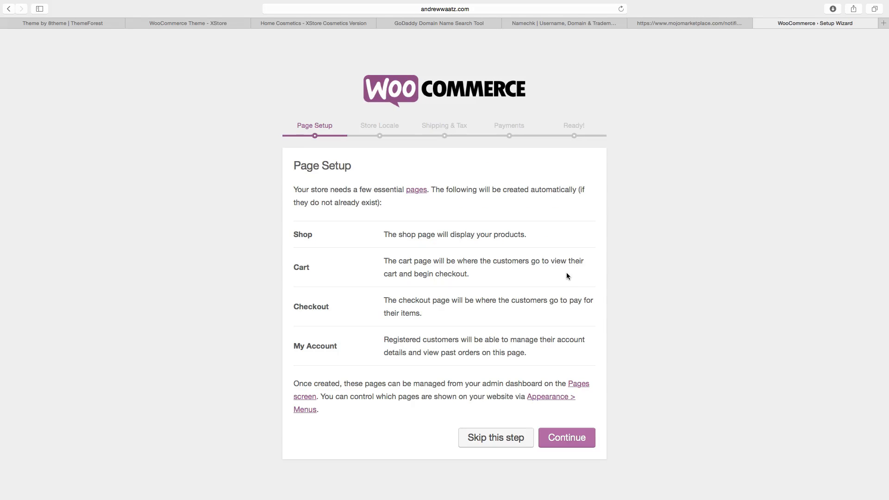
left_click(565, 439)
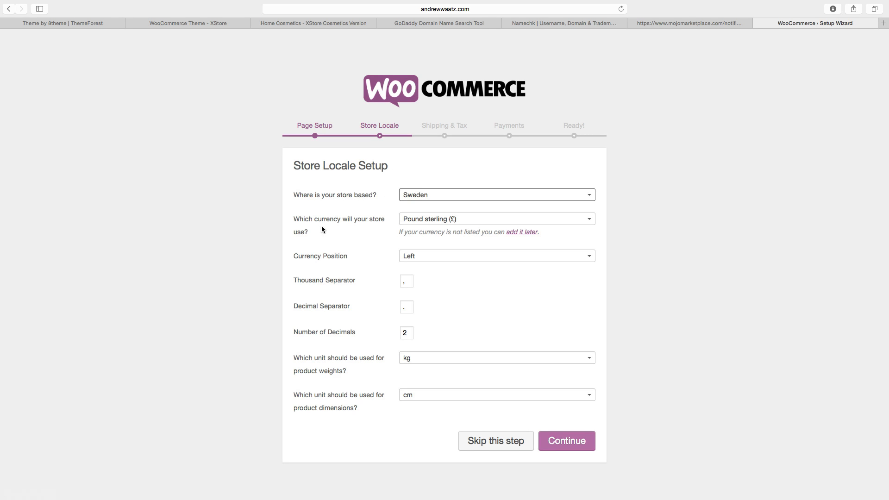
Set the store currency to Swedish krona (kr).
left_click(427, 219)
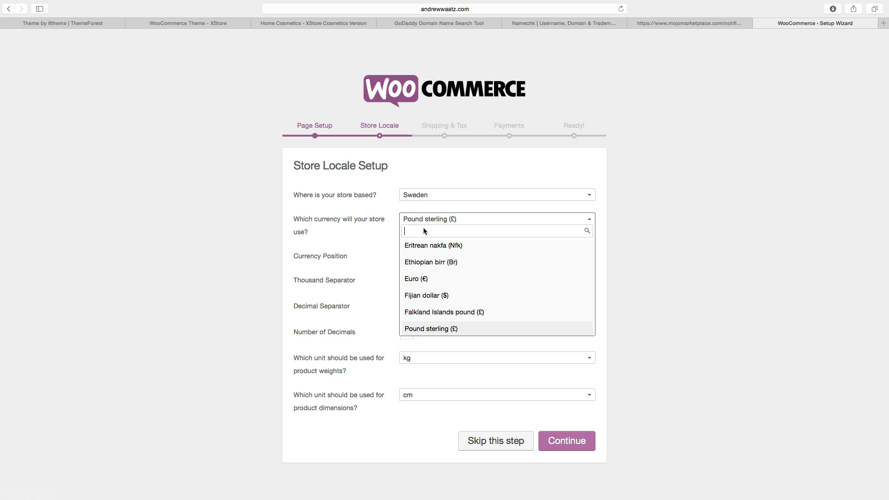
type("se")
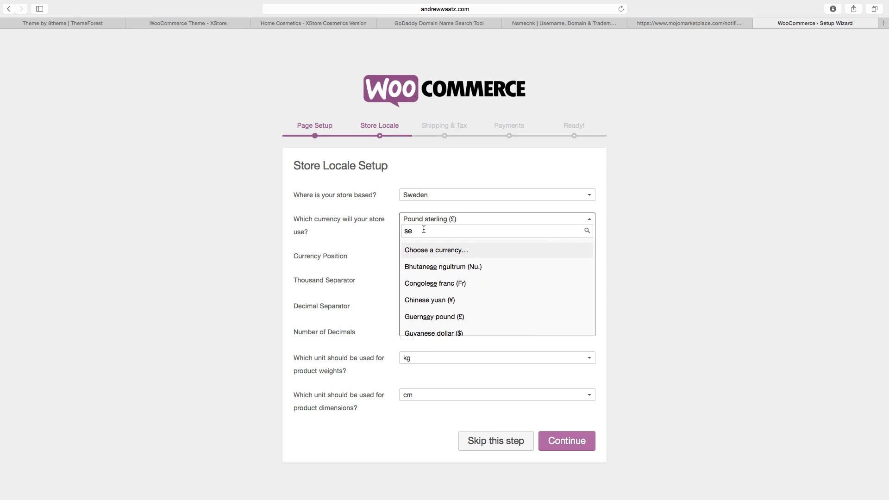
type("k")
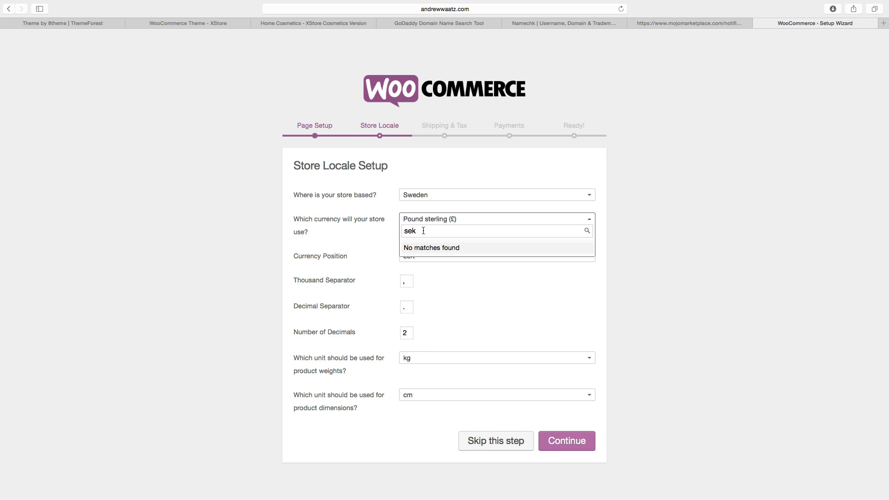
key("BackSpace")
key("BackSpace")
key("BackSpace")
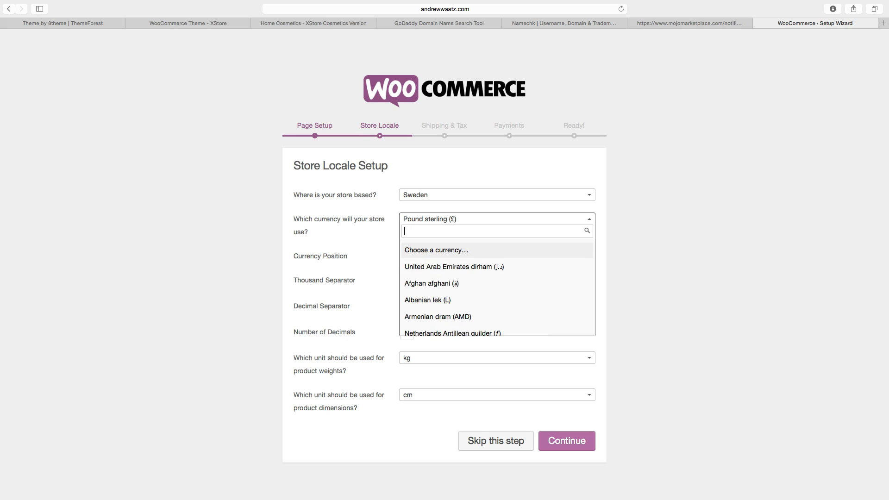
type("swe")
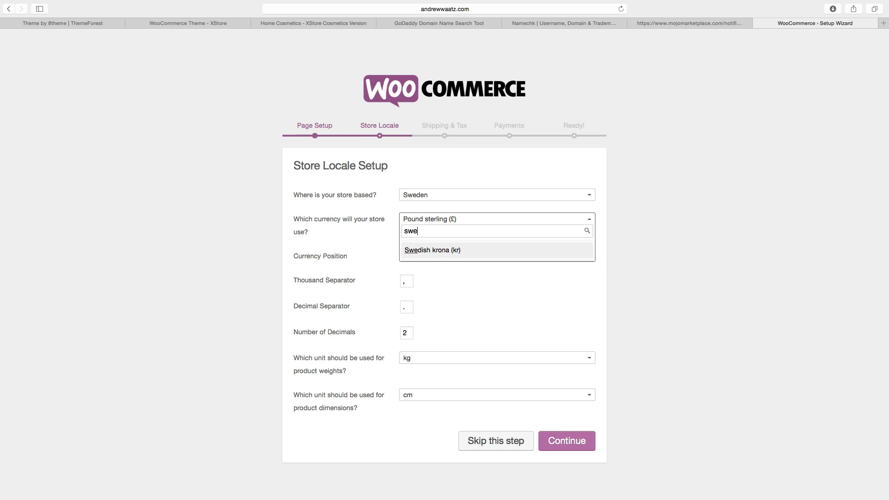
left_click(424, 250)
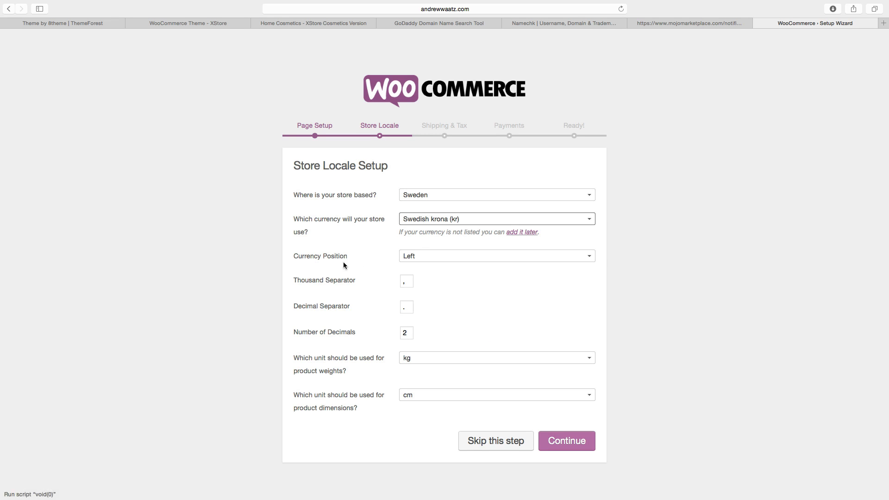
Inspect the currency position and product weight unit options.
left_click(407, 256)
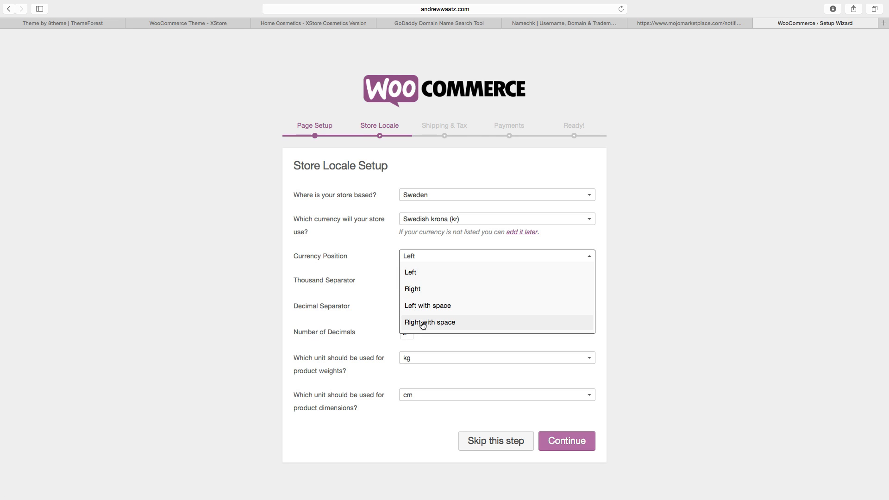
left_click(419, 275)
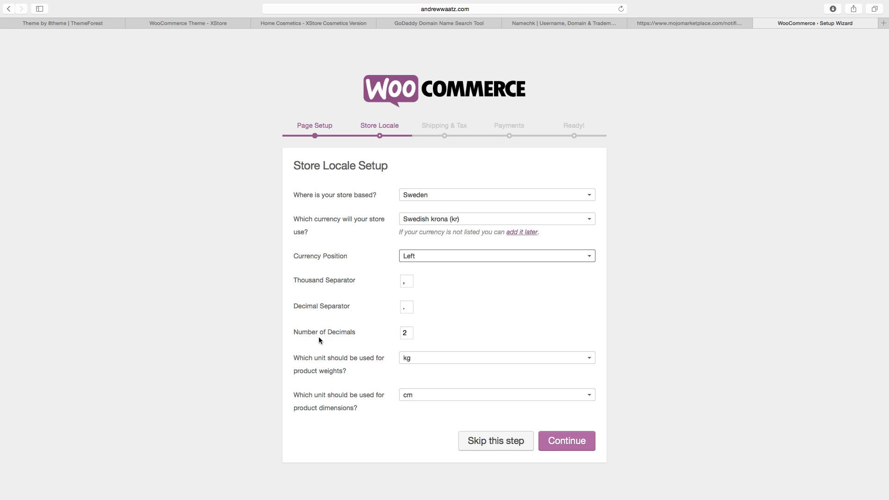
left_click(429, 361)
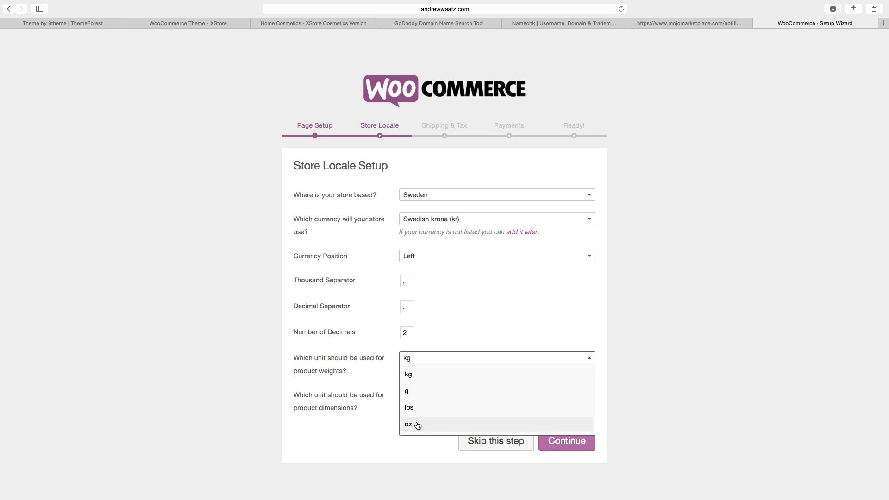
left_click(346, 387)
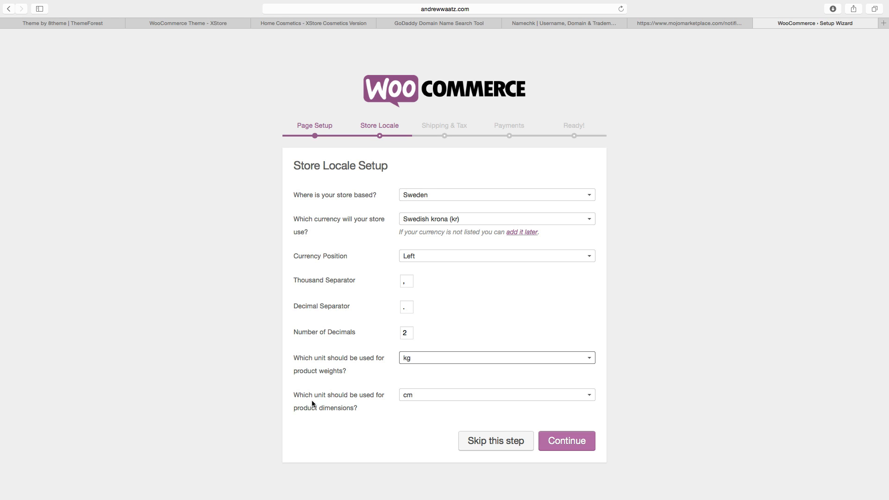
Review the product dimension unit options and continue past the store locale setup.
left_click(422, 395)
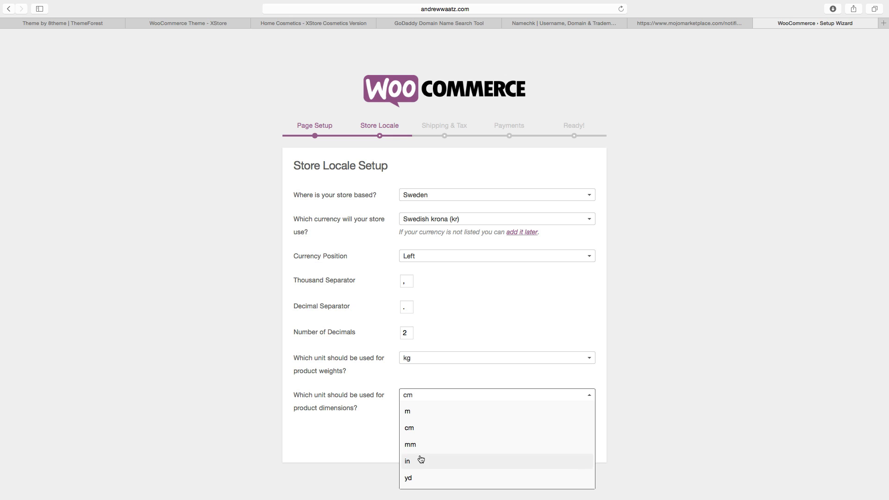
left_click(387, 440)
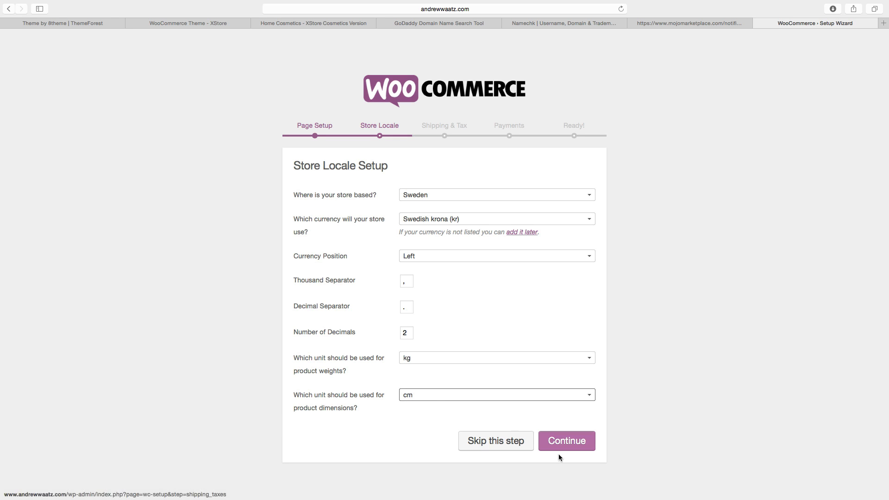
left_click(566, 443)
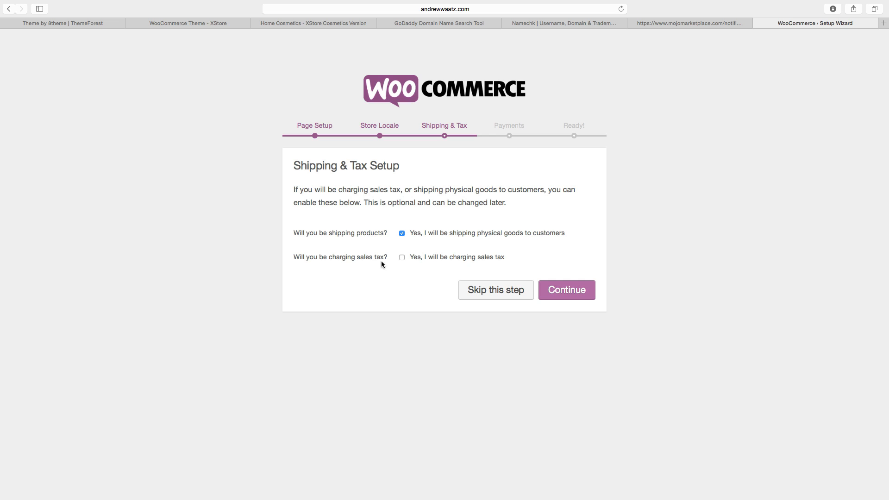
Enable charging sales tax, choose to enter prices inclusive of tax, and continue.
left_click(403, 257)
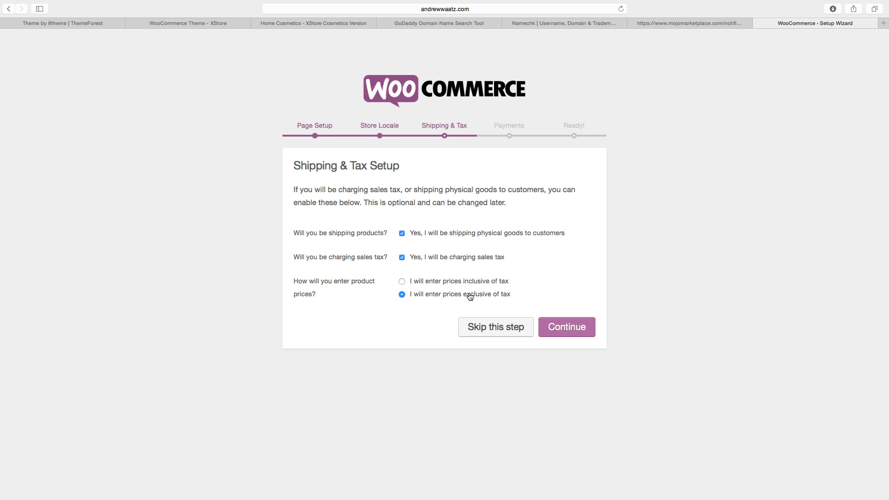
left_click(402, 282)
left_click(566, 328)
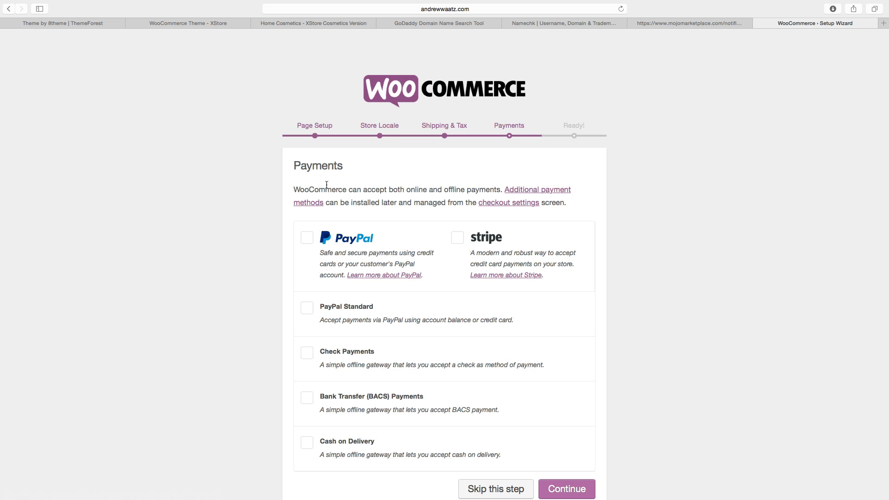
Enable PayPal Standard payments with the account's PayPal e-mail address and continue.
scroll(326, 249, "down", 1)
scroll(326, 249, "down", 2)
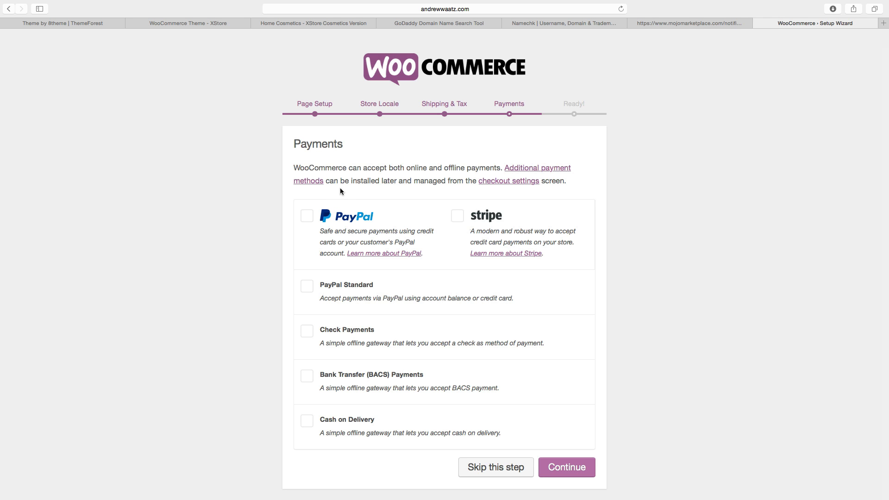
left_click(308, 288)
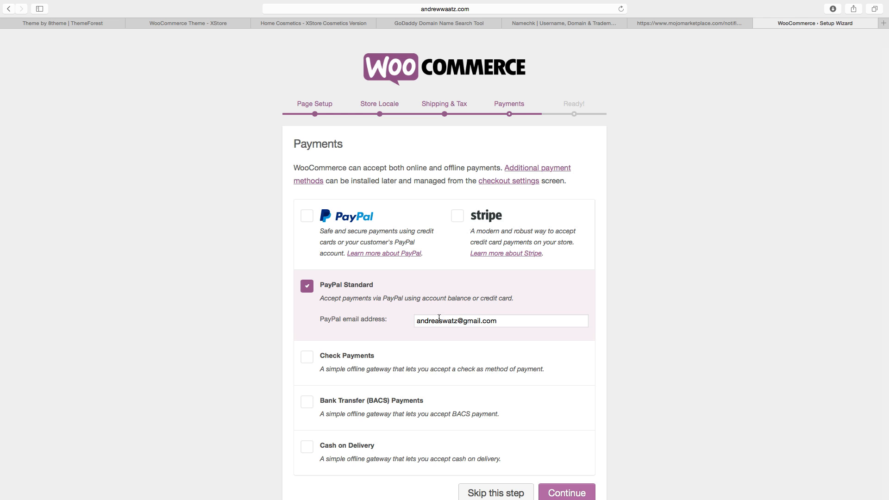
scroll(429, 326, "down", 1)
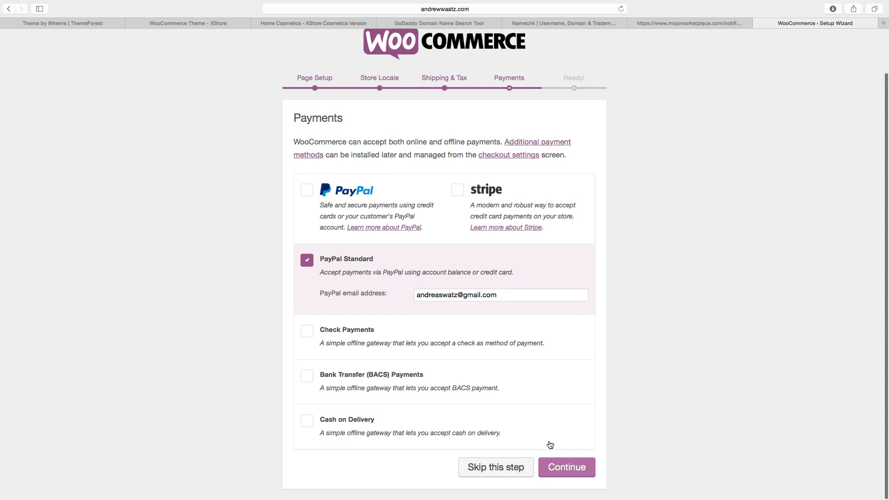
left_click(563, 466)
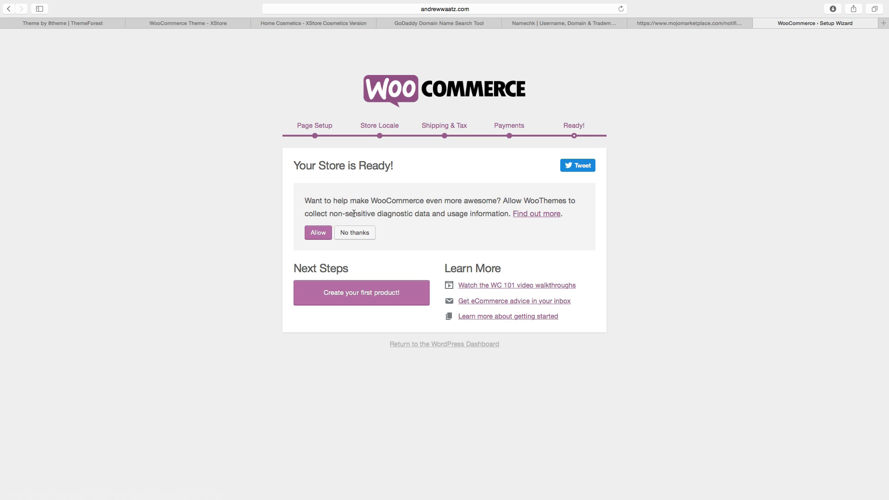
Allow diagnostic data sharing and return to the WordPress Dashboard.
left_click(318, 233)
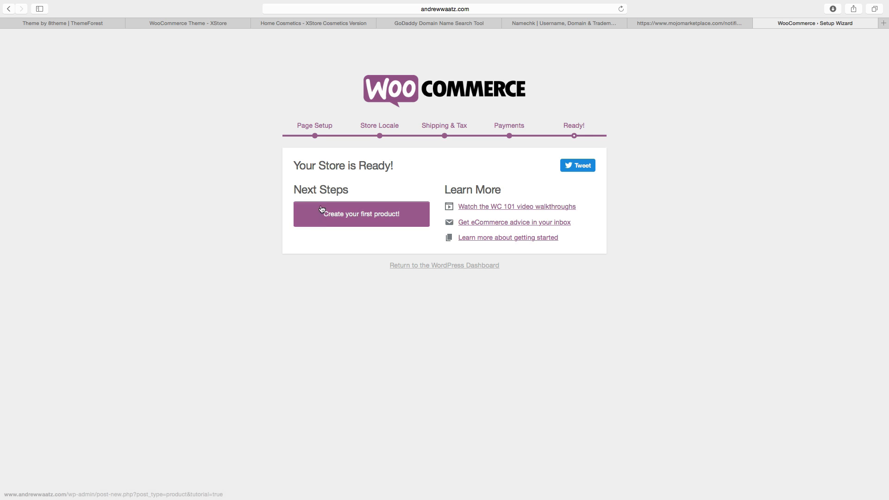
left_click_drag(294, 165, 436, 165)
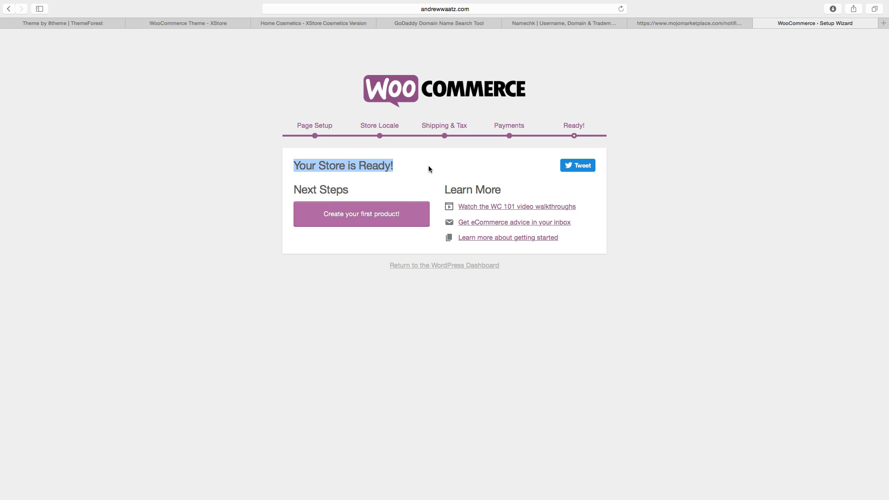
left_click(432, 269)
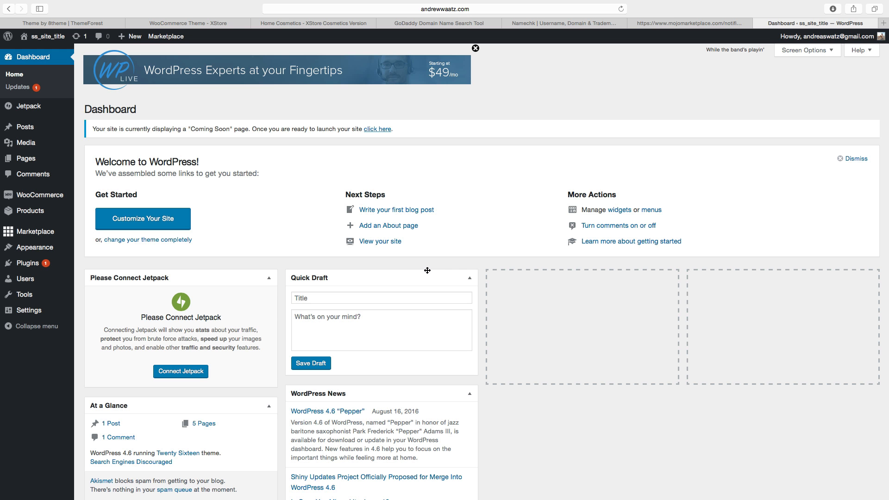
Open the Installed Plugins list and look through the installed plugins.
mouse_move(28, 264)
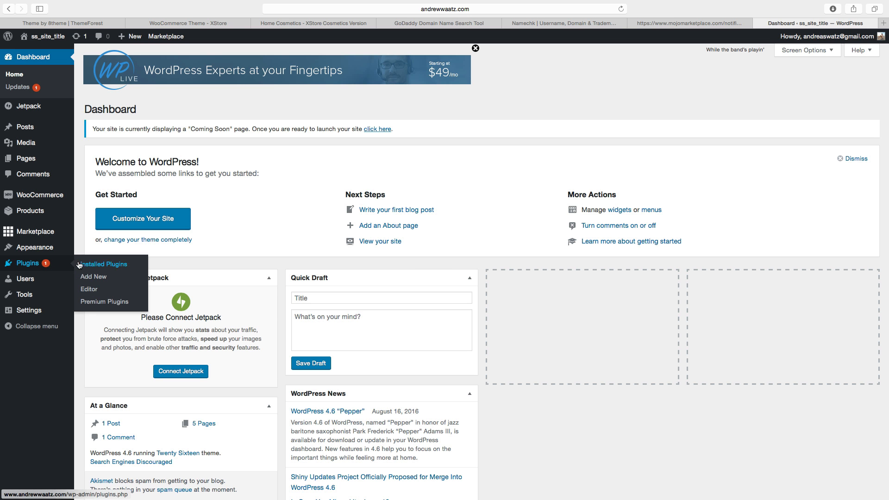
left_click(93, 266)
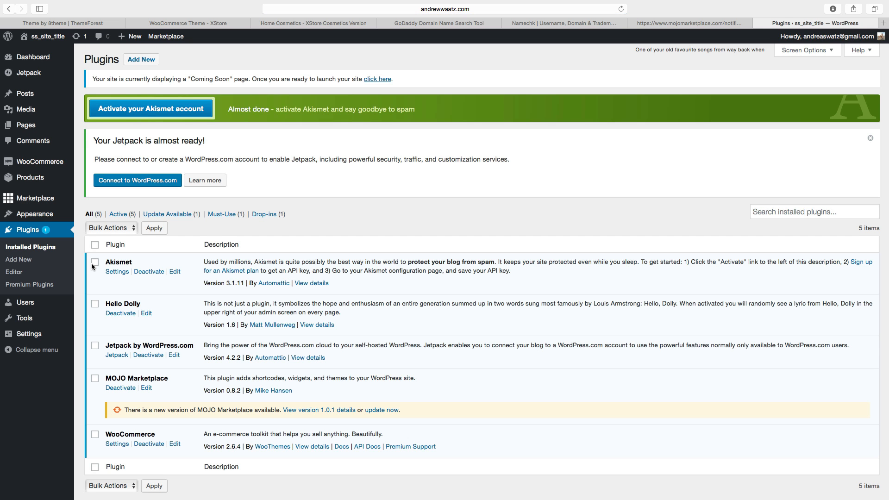
scroll(171, 334, "down", 2)
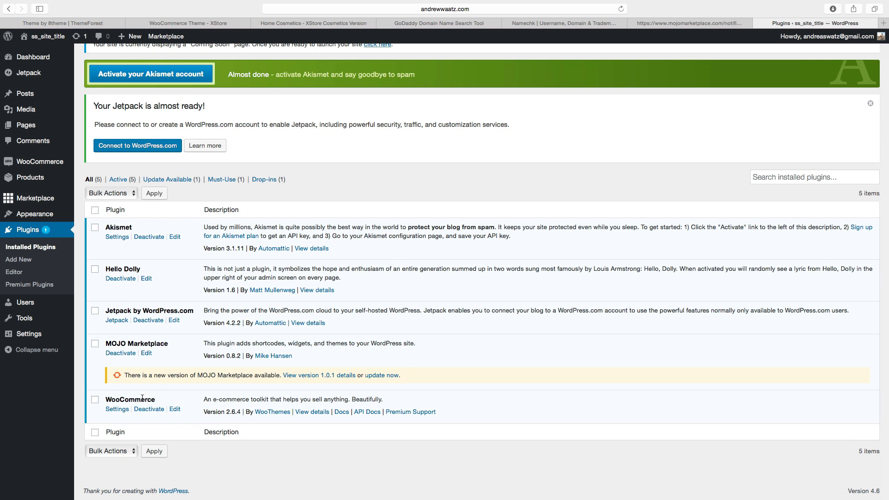
mouse_move(40, 161)
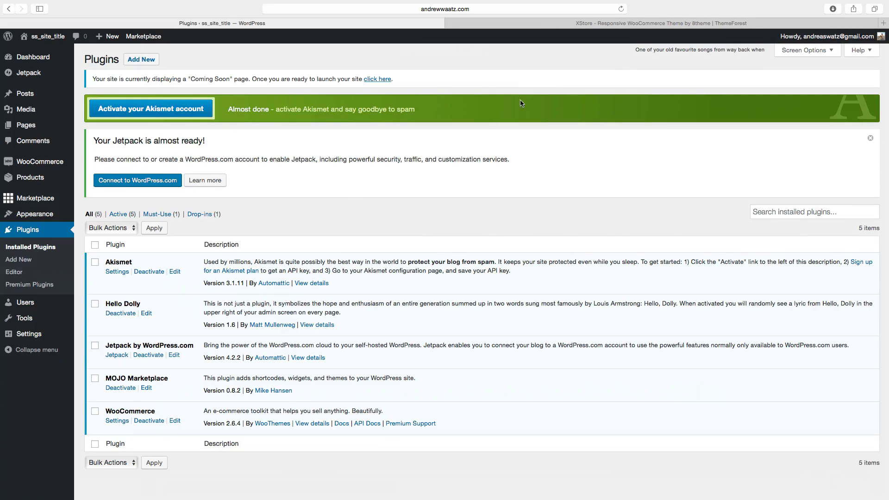
Switch to the ThemeForest tab, open the account's Downloads page and view a theme's download options.
left_click(576, 24)
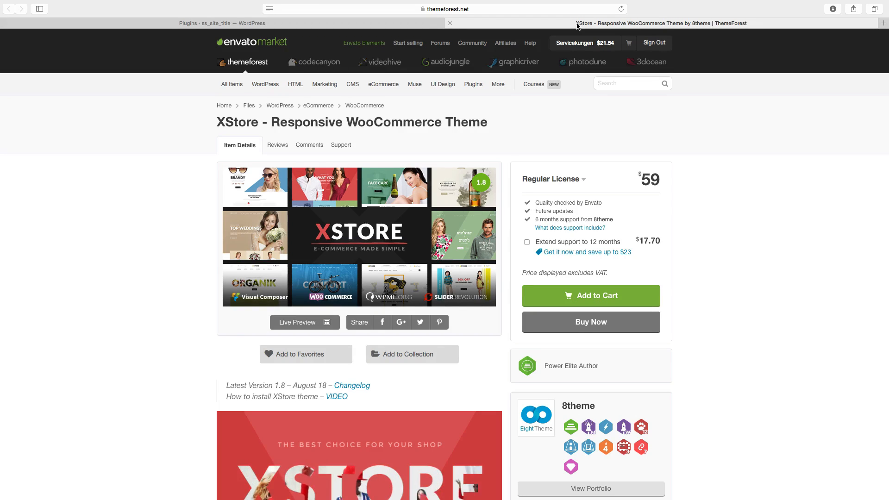
double_click(642, 182)
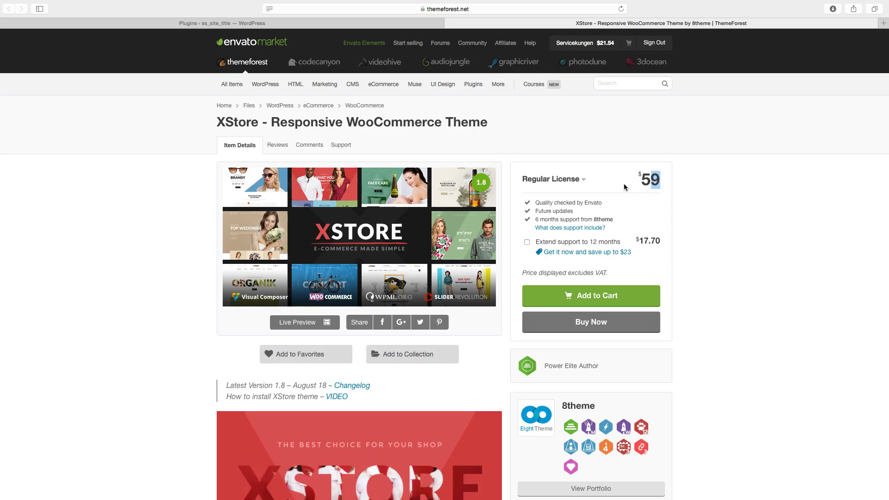
mouse_move(577, 50)
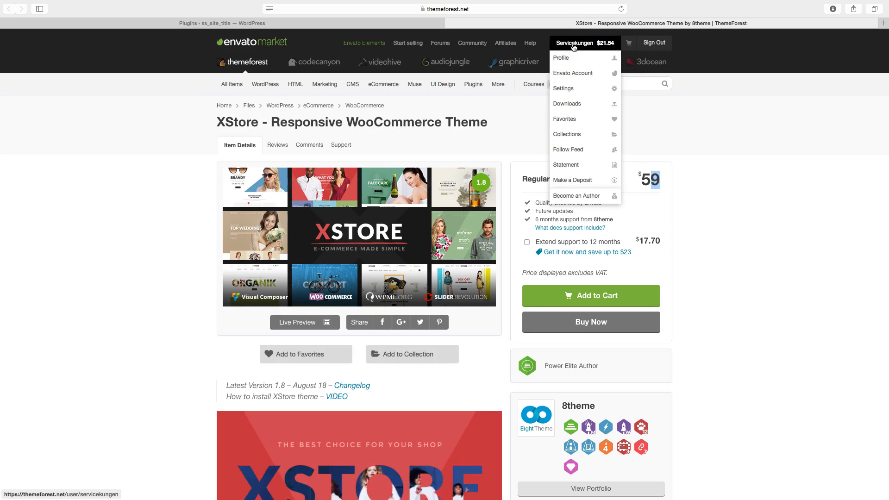
left_click(571, 104)
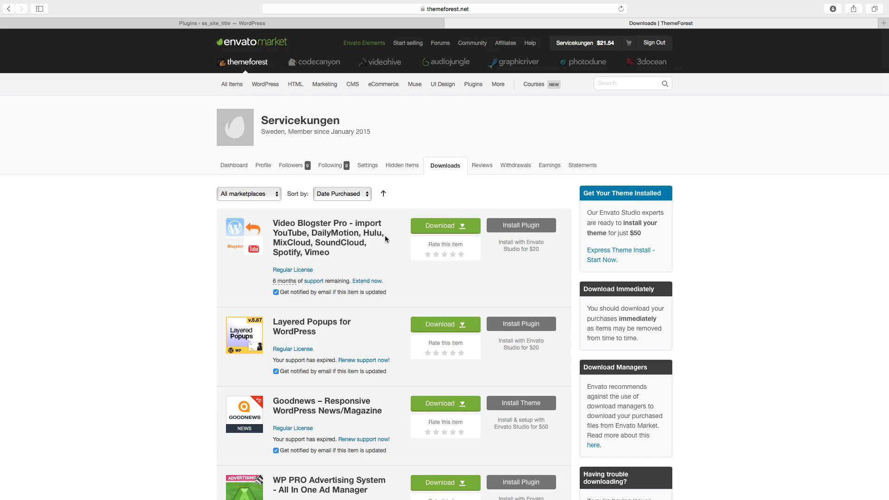
scroll(385, 235, "down", 5)
scroll(382, 241, "down", 1)
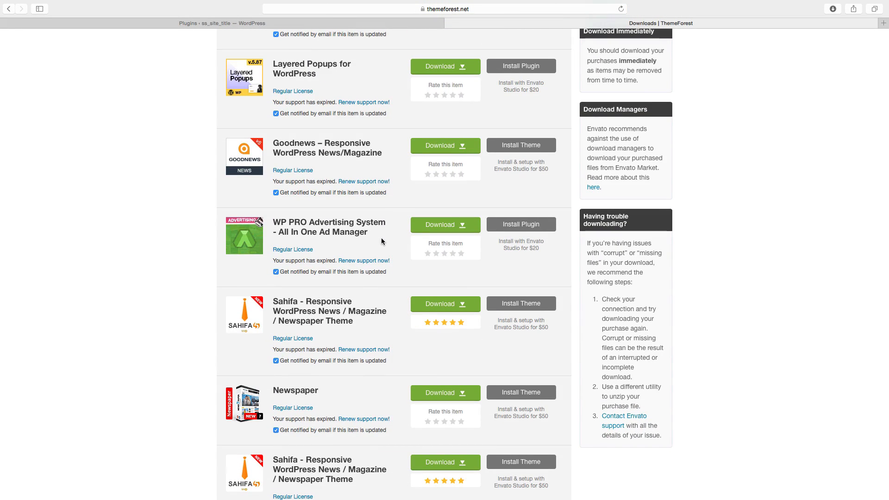
scroll(370, 268, "down", 1)
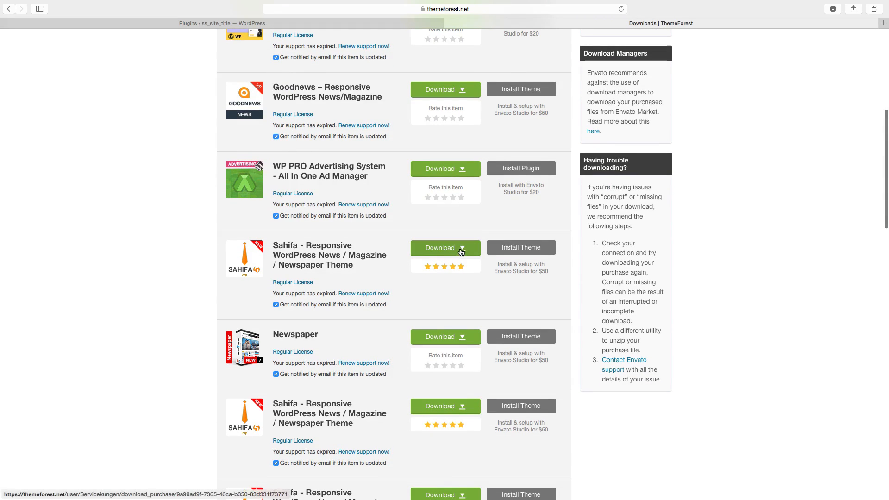
left_click(463, 251)
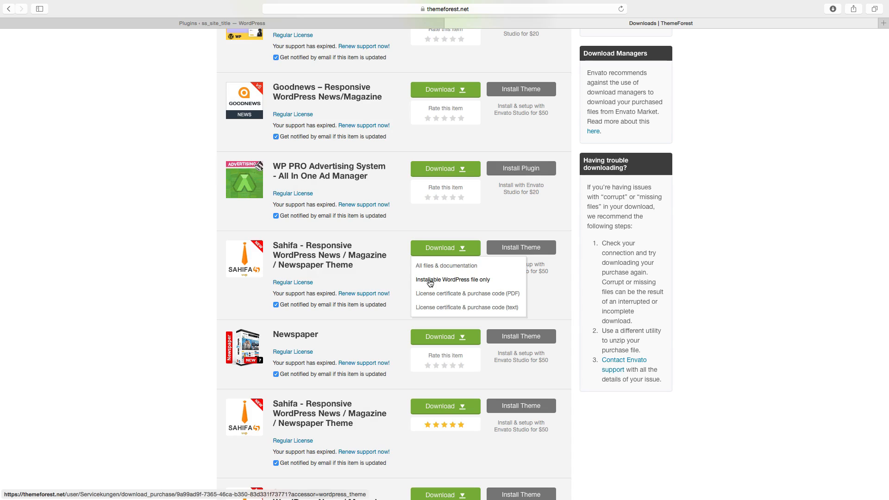
Compress the xstore folder on the desktop into a zip archive.
mouse_move(56, 1)
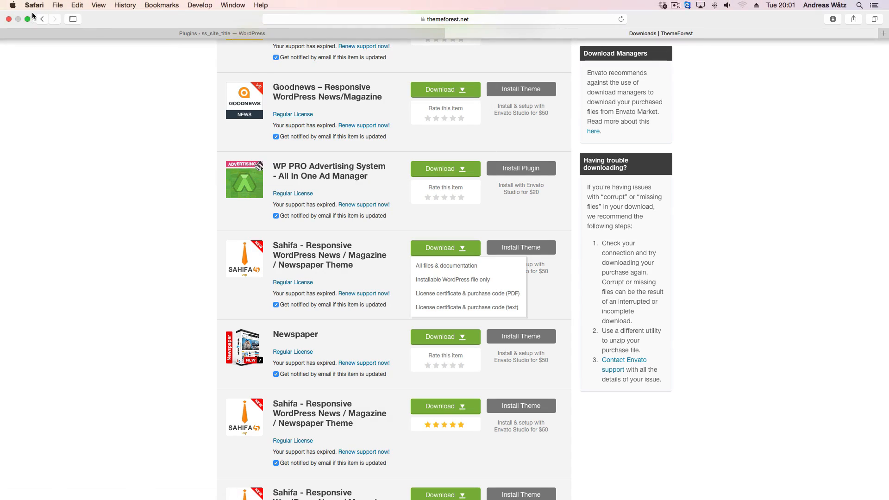
left_click(25, 19)
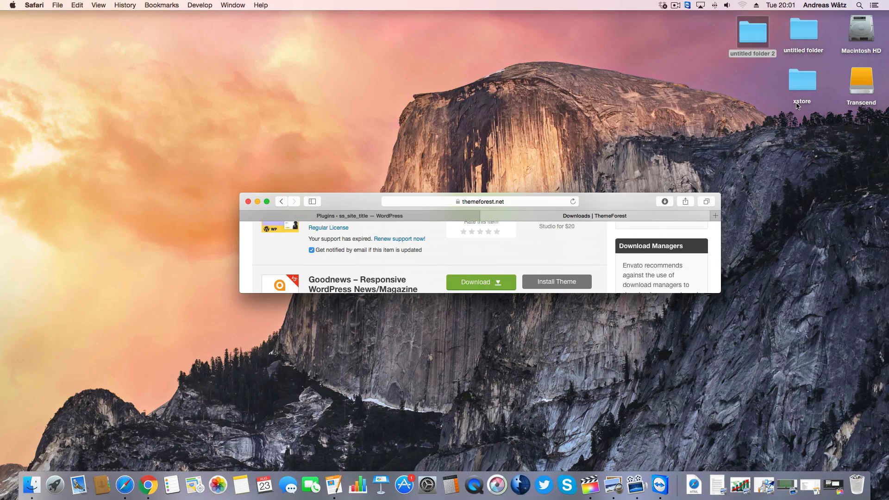
right_click(797, 81)
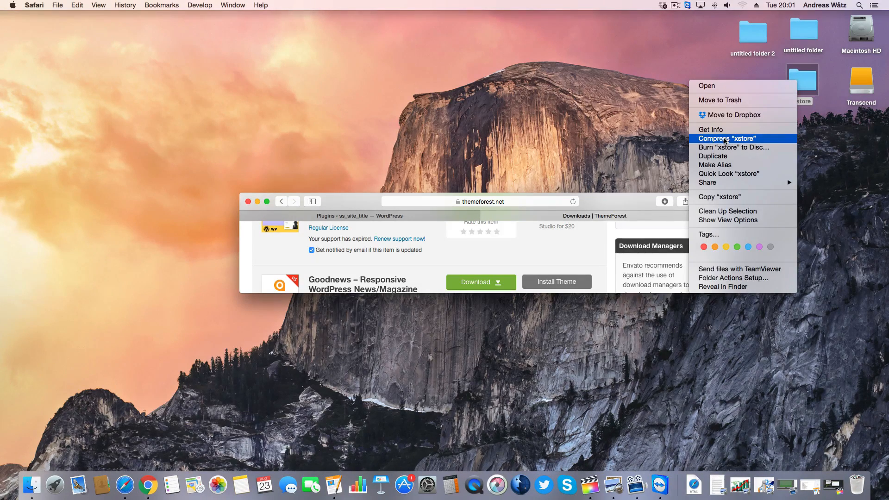
left_click(726, 139)
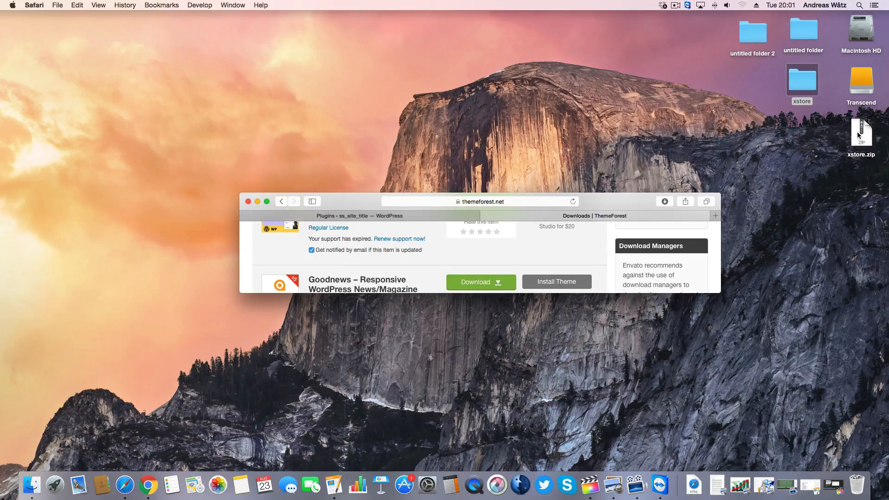
left_click(267, 202)
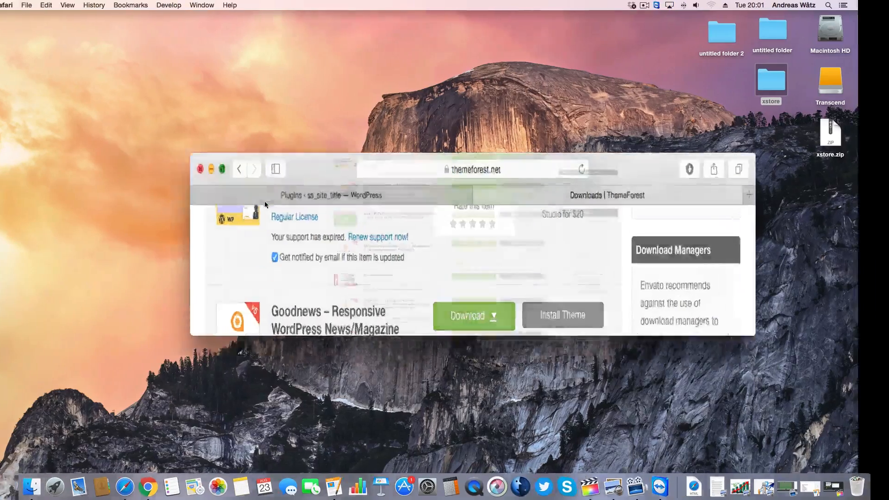
Switch back to the WordPress tab and open the theme upload form under Appearance Themes.
left_click(192, 26)
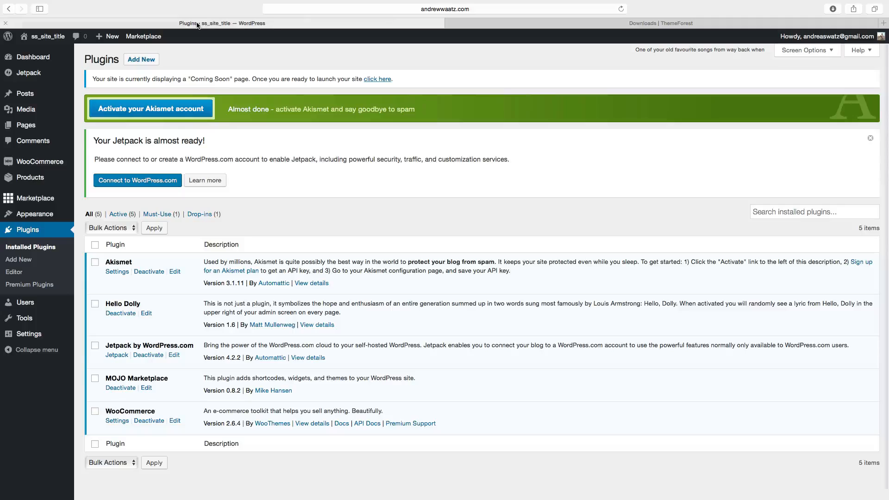
mouse_move(30, 218)
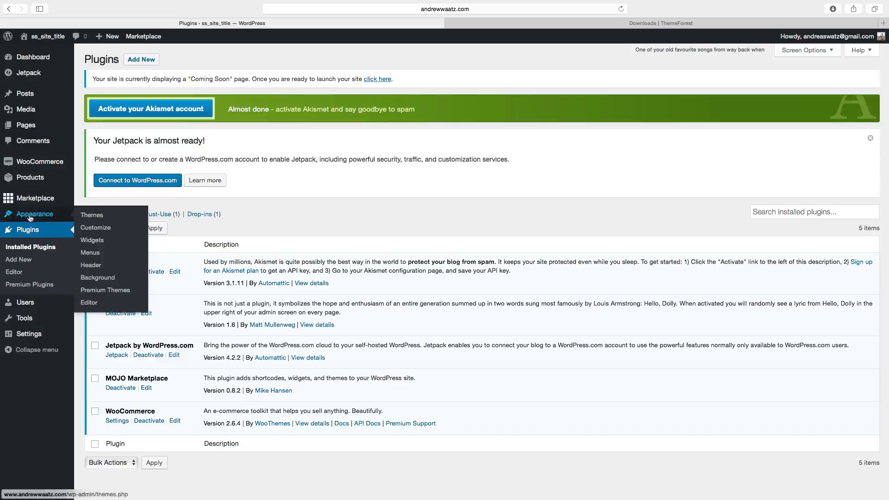
left_click(87, 215)
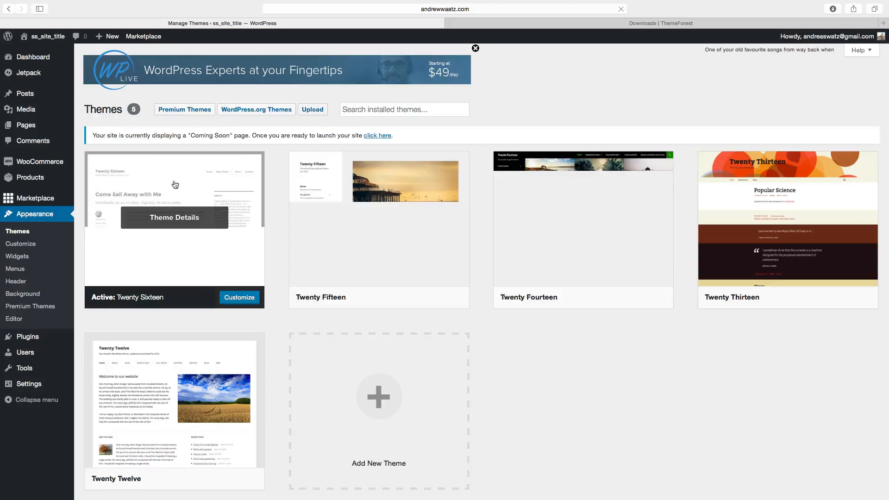
left_click(311, 111)
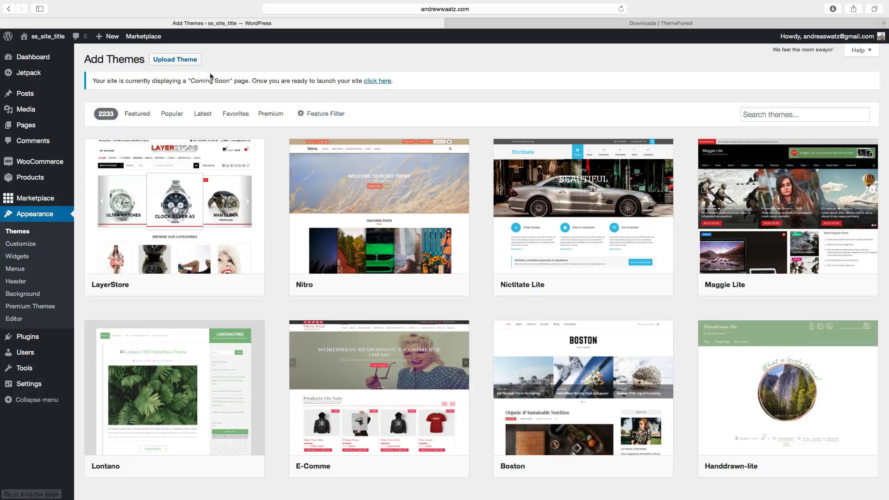
left_click(175, 62)
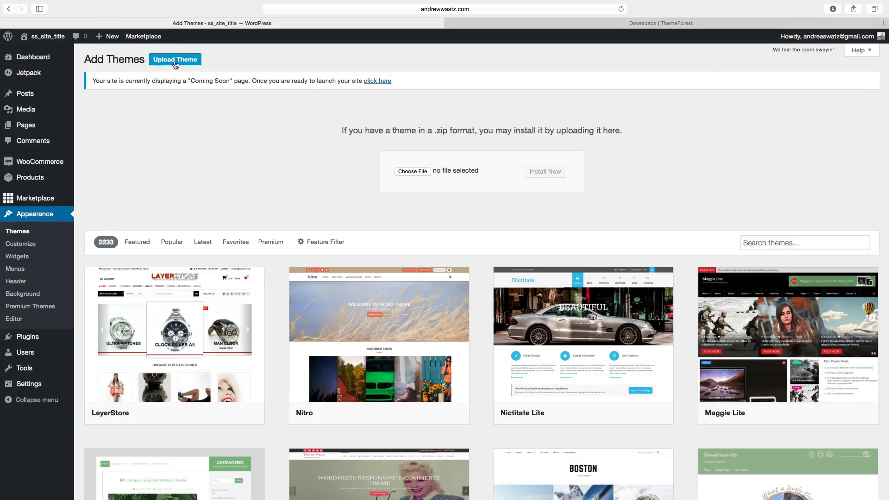
Upload xstore.zip from the Desktop, install it, and activate the XStore theme.
left_click(415, 172)
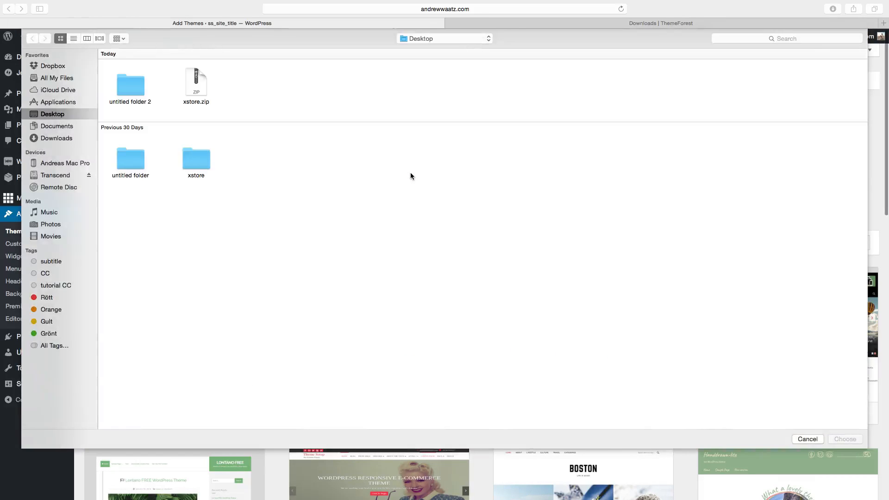
left_click(198, 93)
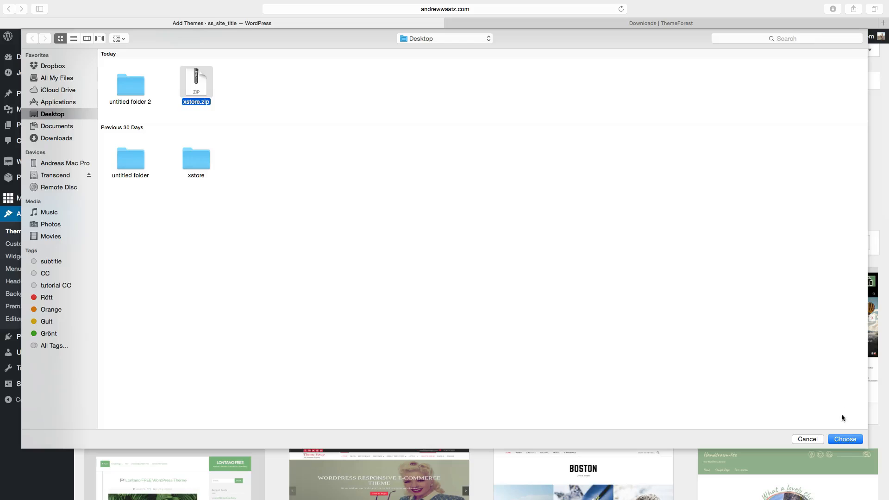
left_click(844, 439)
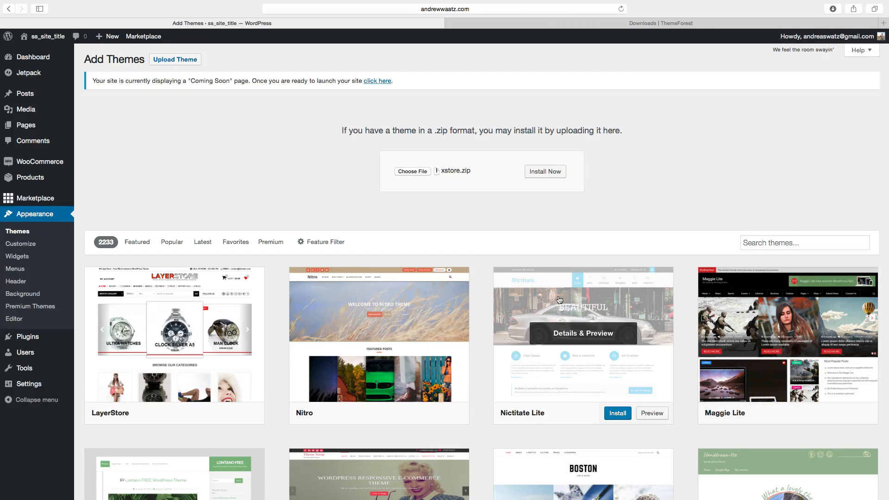
left_click(545, 175)
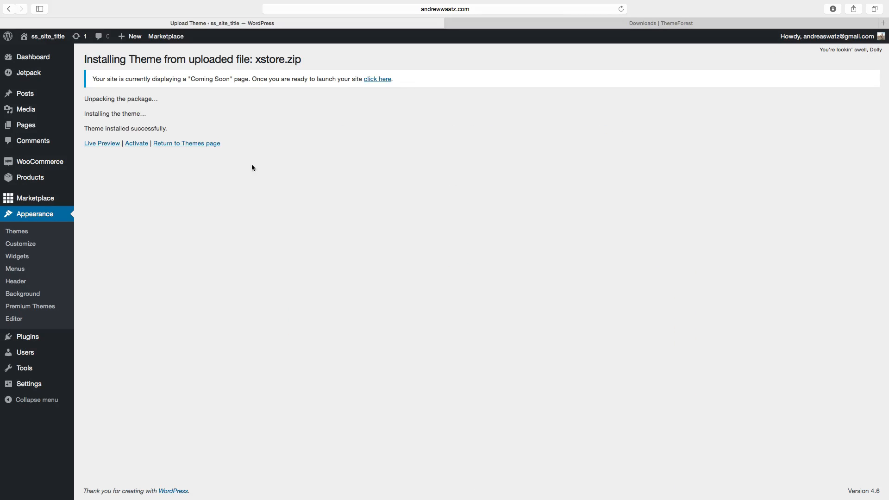
left_click(133, 144)
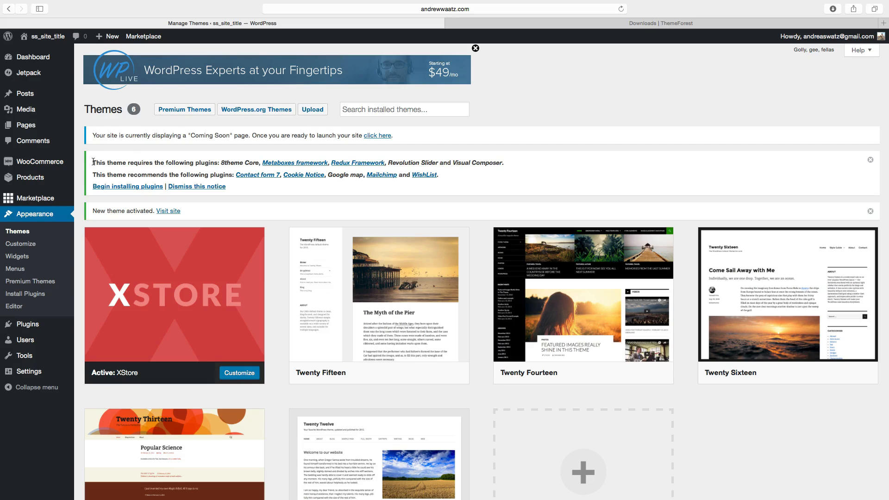
Begin installing the theme's required plugins and bulk-install all ten listed plugins.
left_click_drag(92, 163, 248, 189)
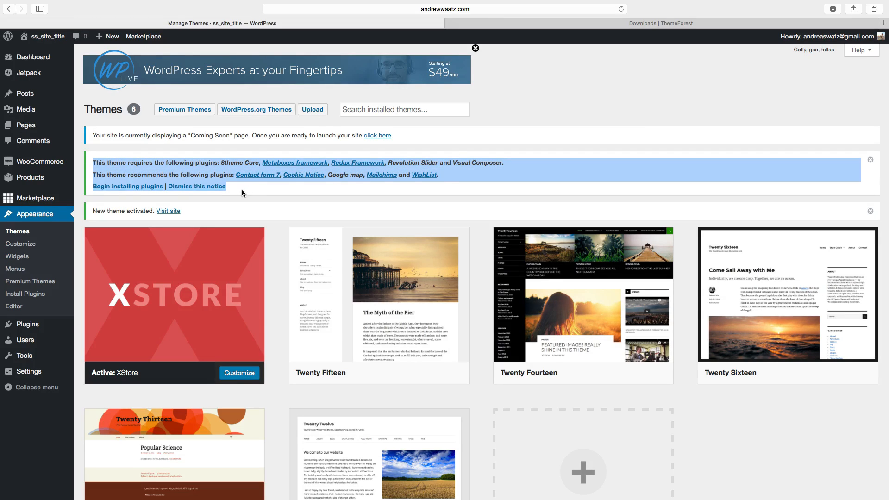
left_click(242, 190)
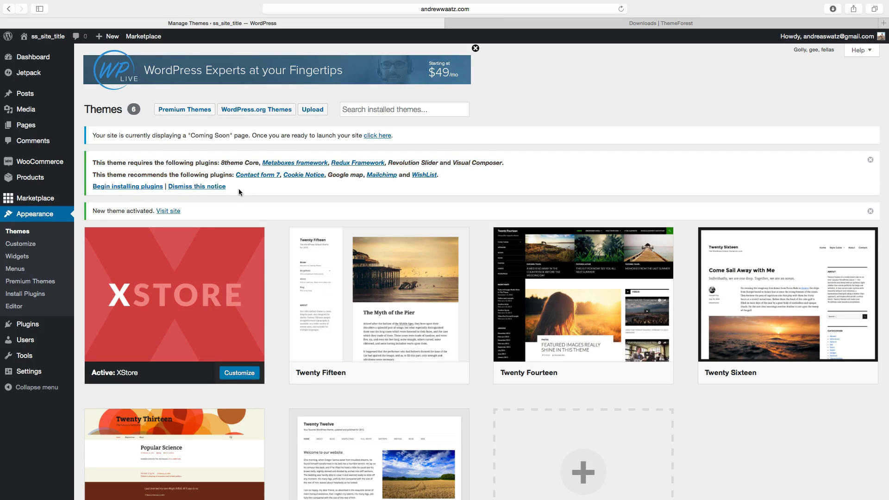
left_click(121, 188)
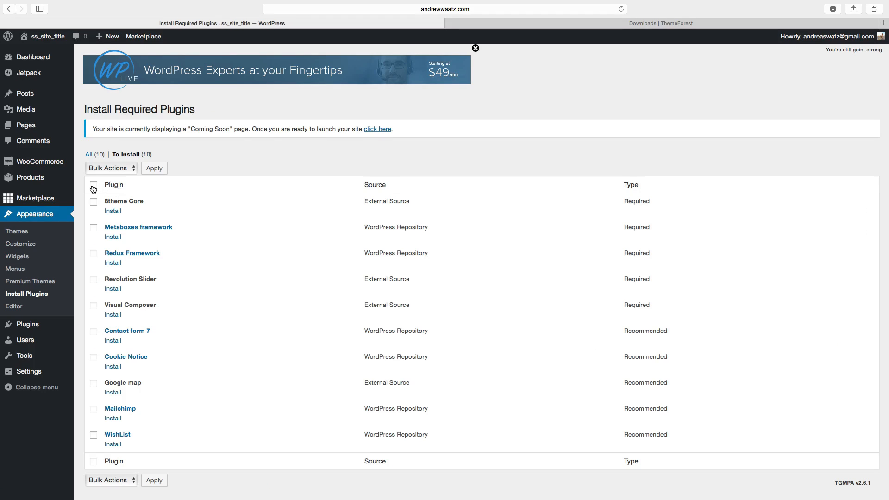
left_click(102, 169)
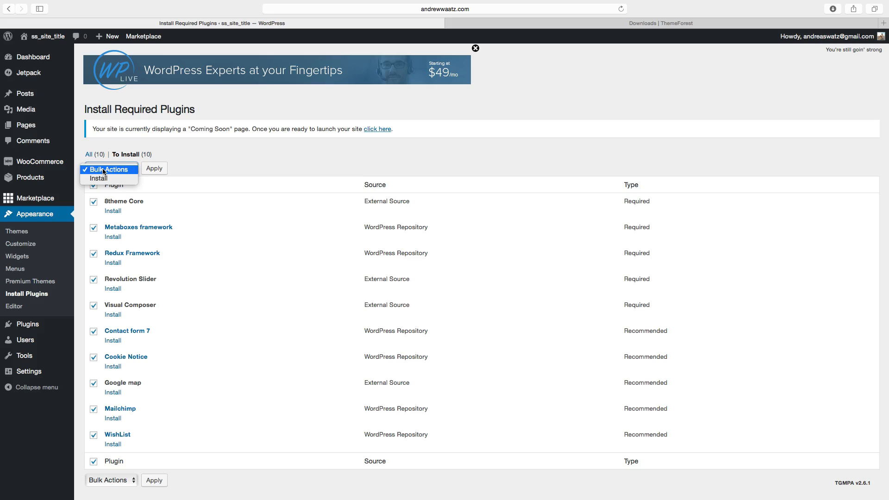
left_click(103, 180)
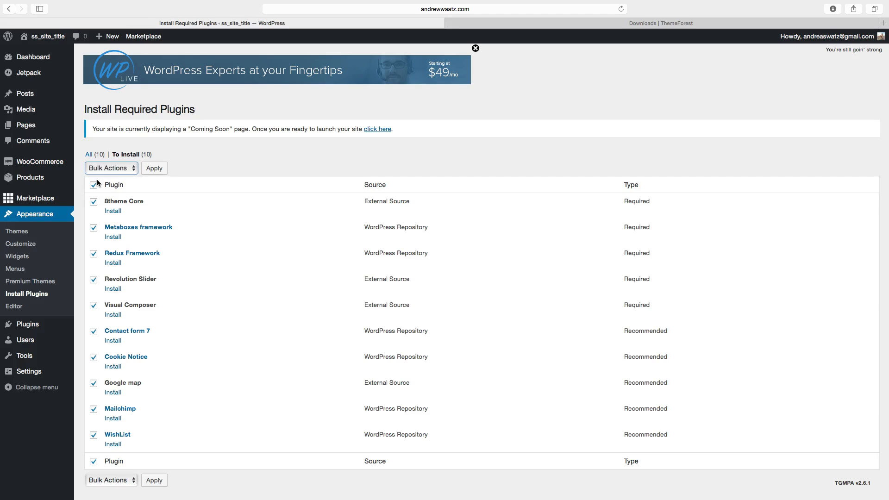
left_click(158, 172)
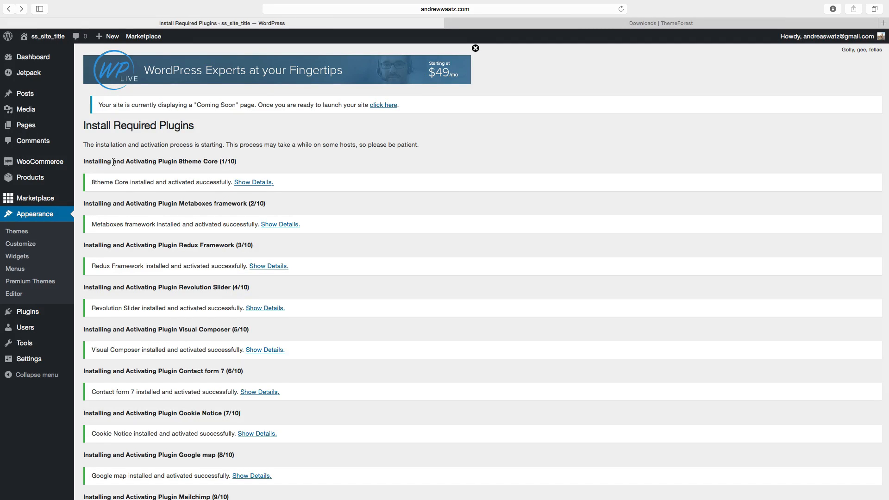
Open the Installed Plugins list and look through the newly added plugins.
scroll(161, 201, "down", 1)
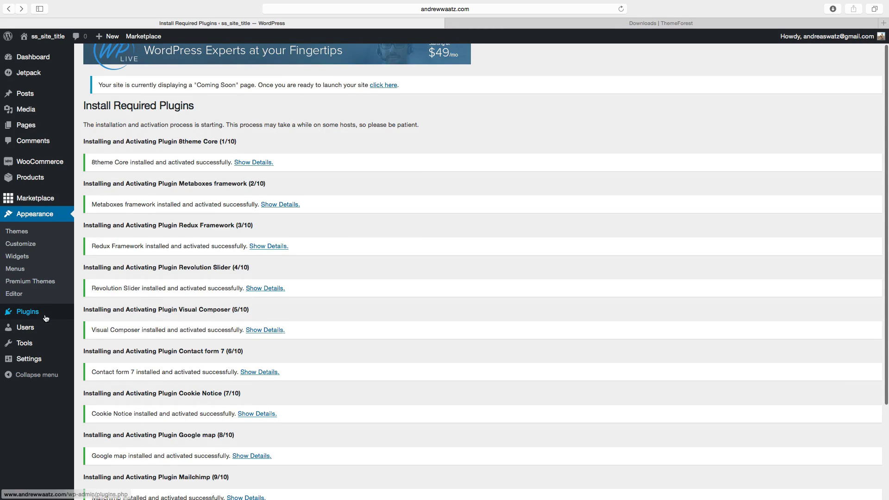
mouse_move(32, 317)
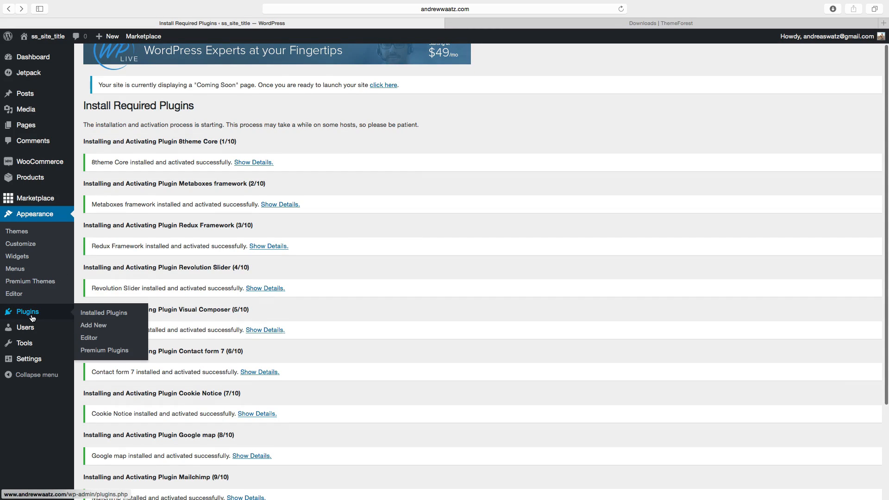
left_click(92, 314)
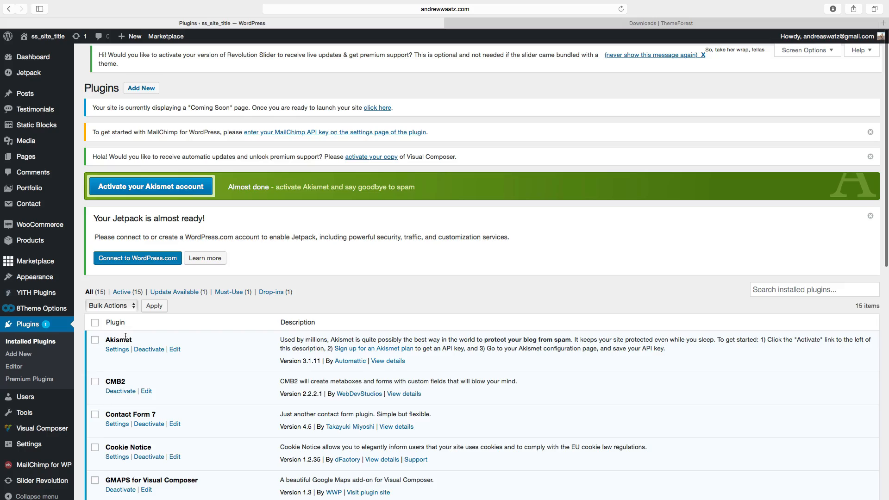
scroll(125, 337, "down", 10)
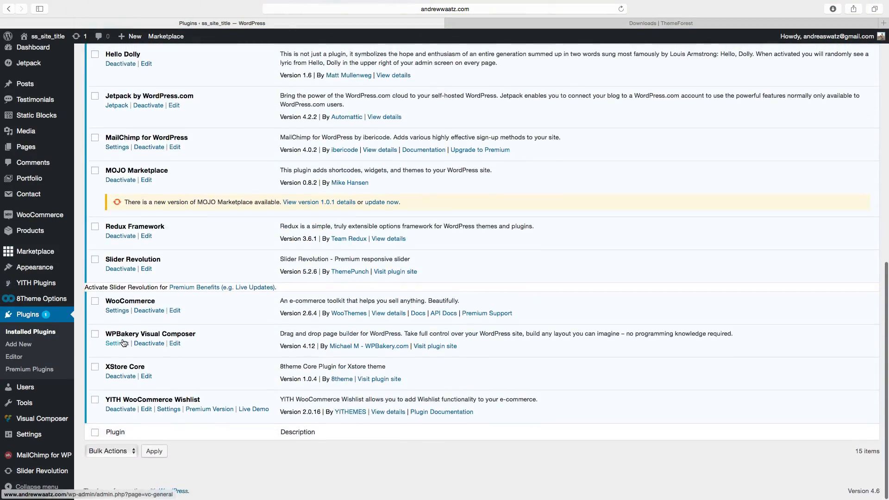
scroll(123, 343, "up", 10)
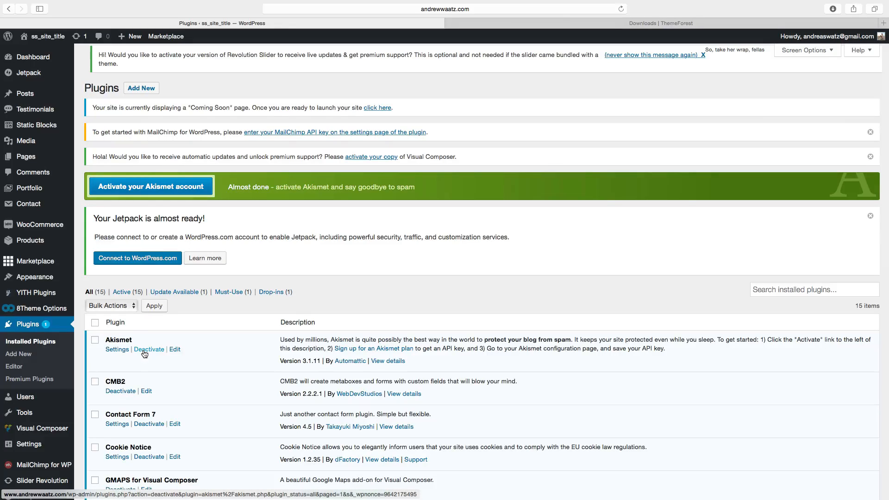
scroll(145, 354, "down", 5)
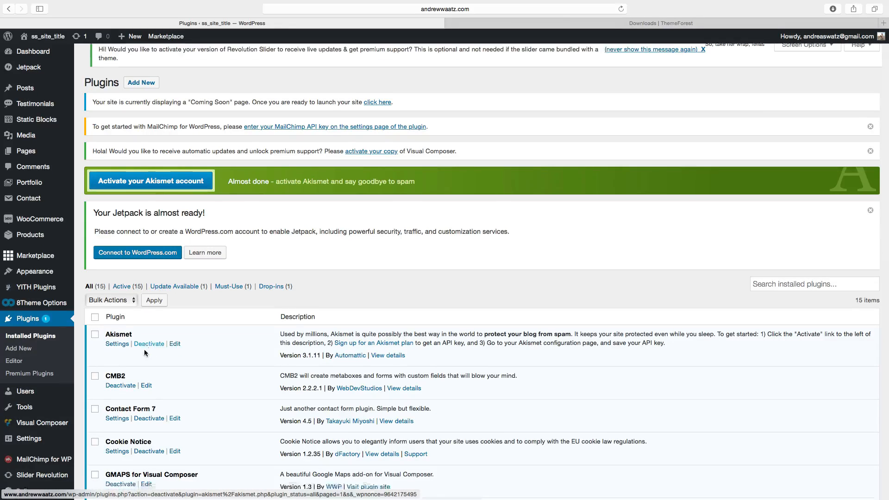
scroll(145, 354, "up", 3)
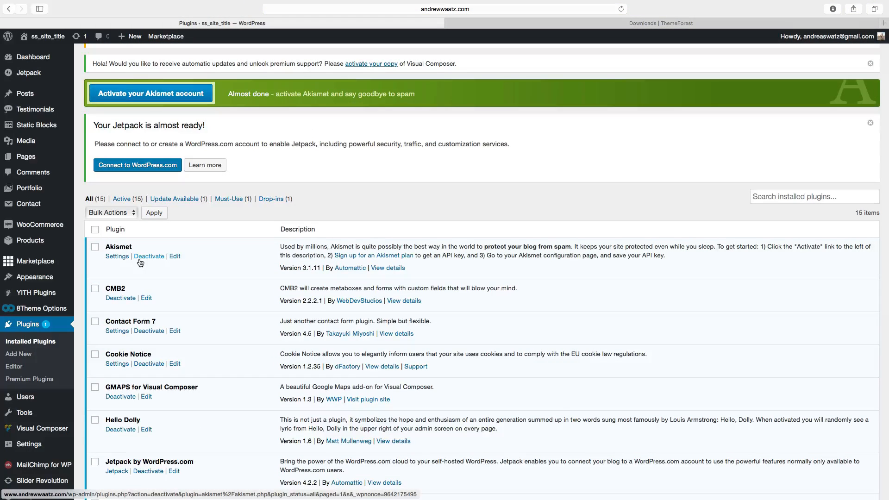
Go to the Dashboard, visit the site's front end, and return to the Dashboard.
left_click(34, 57)
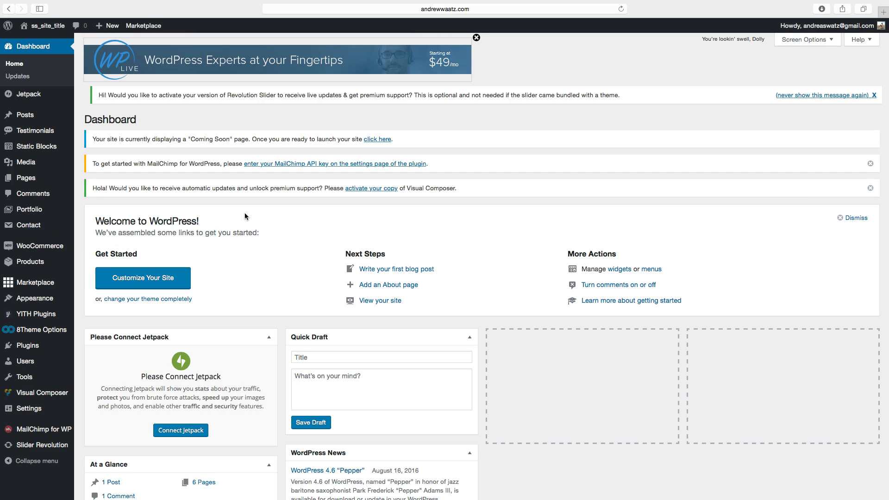
left_click(50, 28)
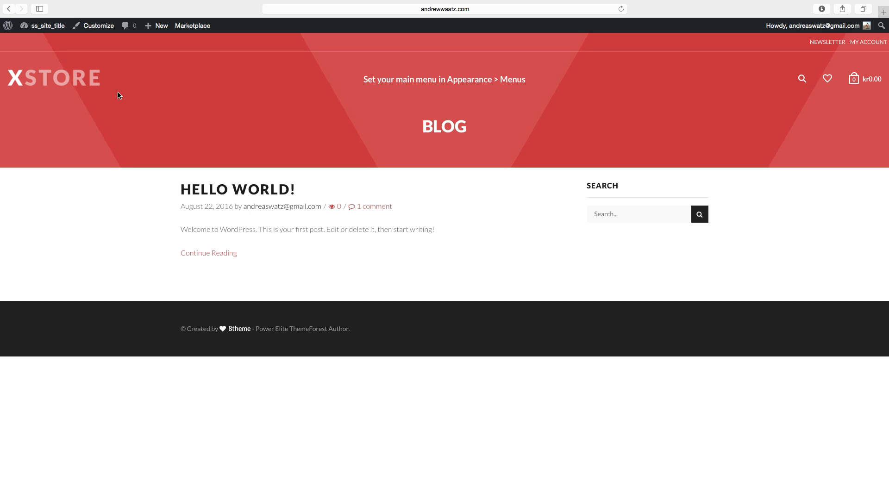
left_click(40, 28)
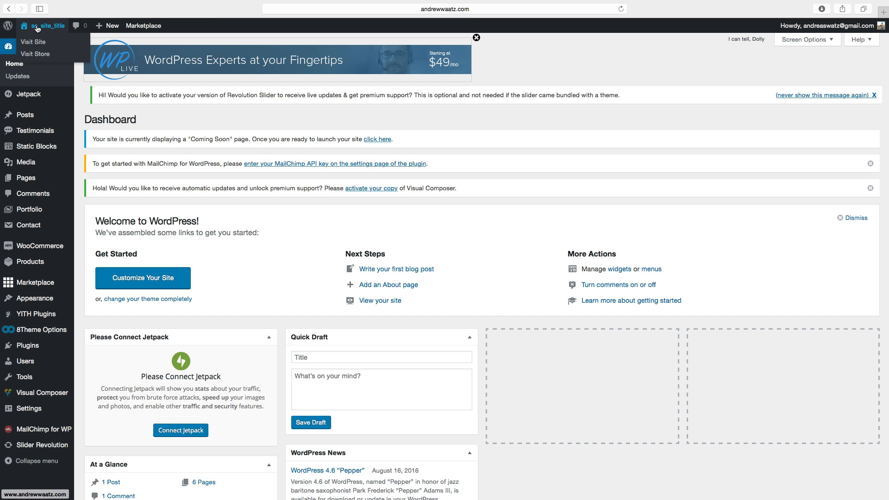
Open the 8Theme Options Import / Export page, start importing base dummy content, and cancel the confirmation.
mouse_move(24, 330)
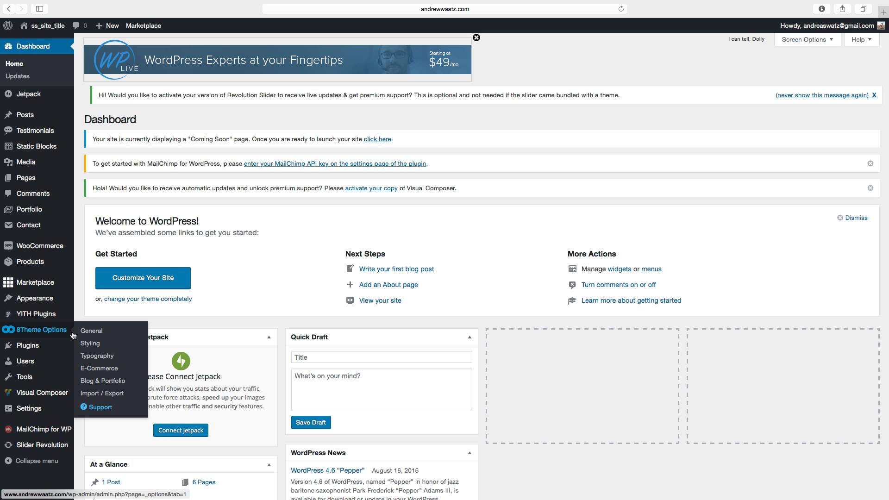
left_click(96, 397)
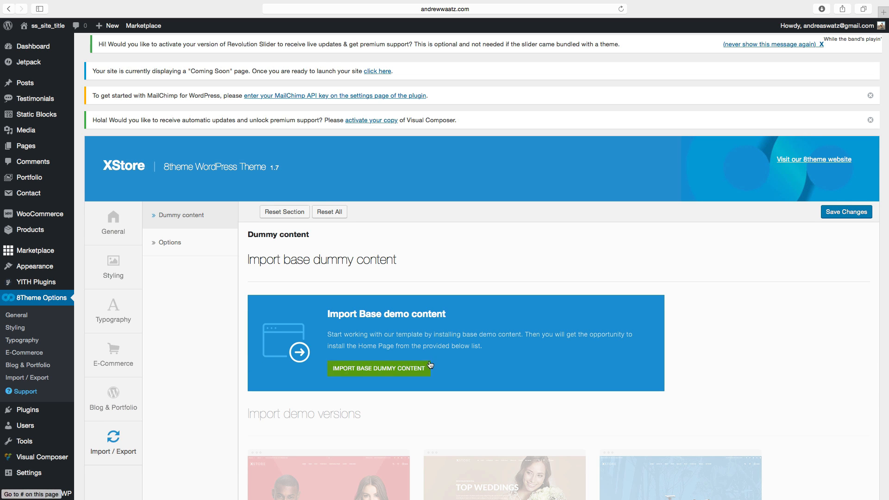
scroll(430, 362, "down", 5)
scroll(648, 294, "down", 1)
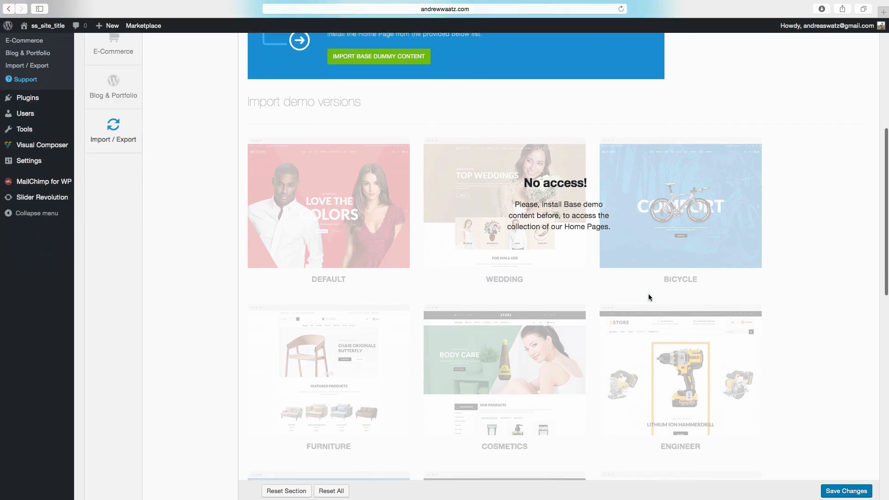
scroll(637, 297, "up", 3)
scroll(588, 301, "up", 2)
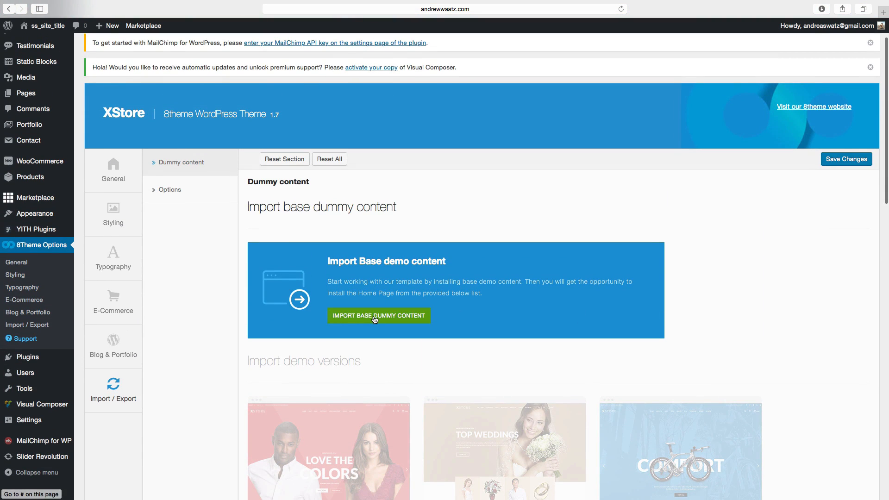
left_click(374, 319)
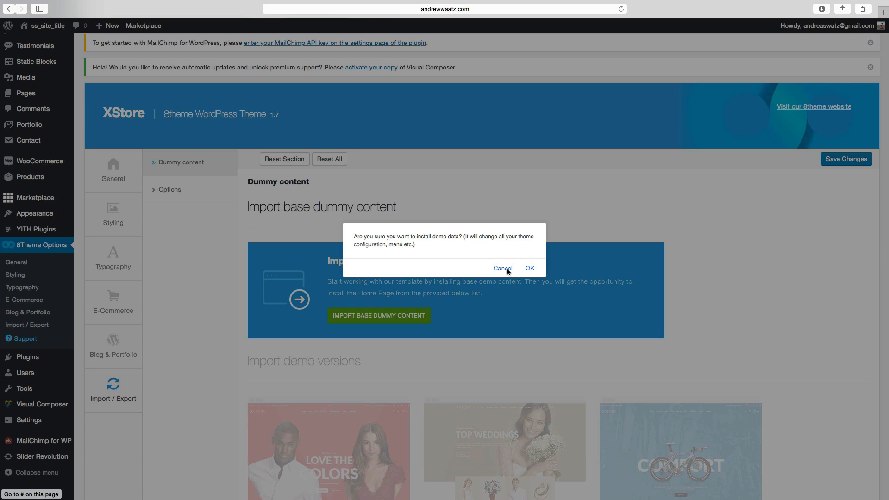
left_click(503, 269)
Scroll through the available demo versions and additional pages for import.
scroll(479, 287, "down", 5)
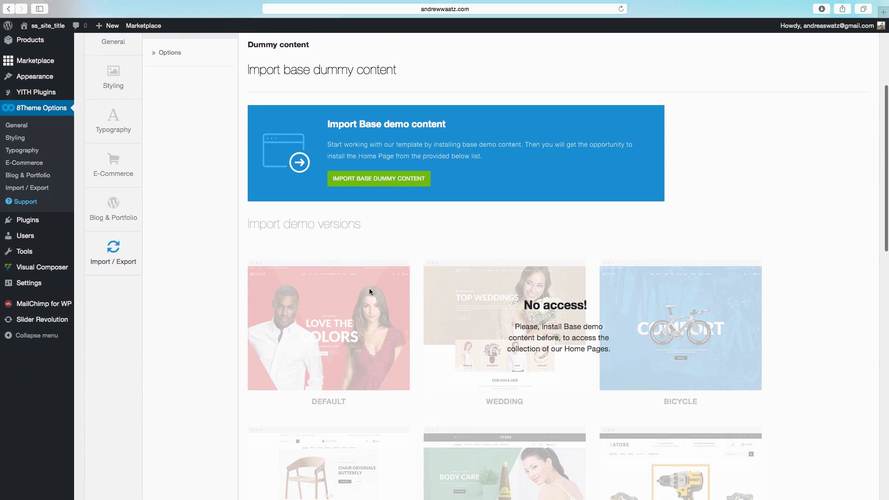
scroll(369, 291, "down", 3)
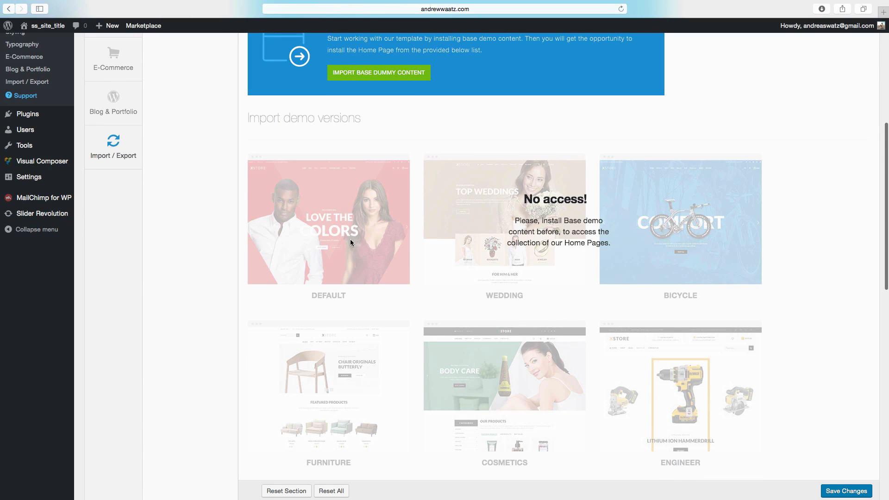
scroll(574, 300, "down", 15)
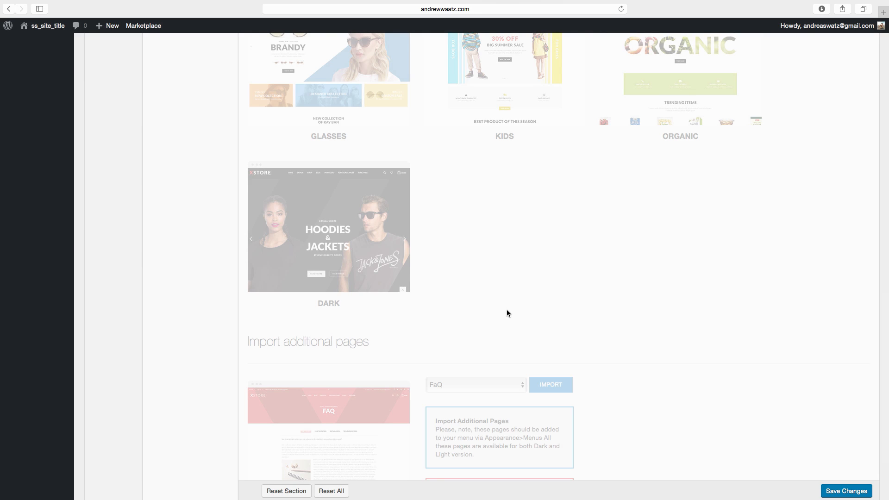
scroll(492, 307, "up", 10)
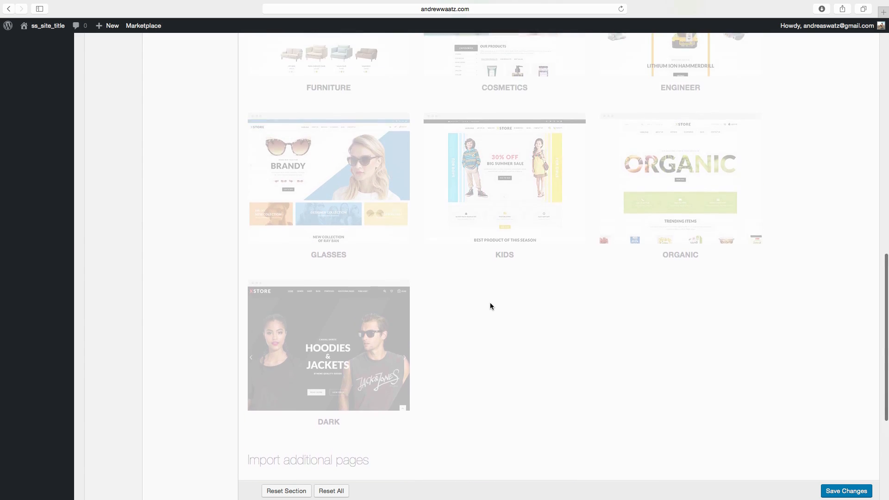
Review the locked demo home page versions listed on the Import / Export page.
scroll(491, 303, "up", 7)
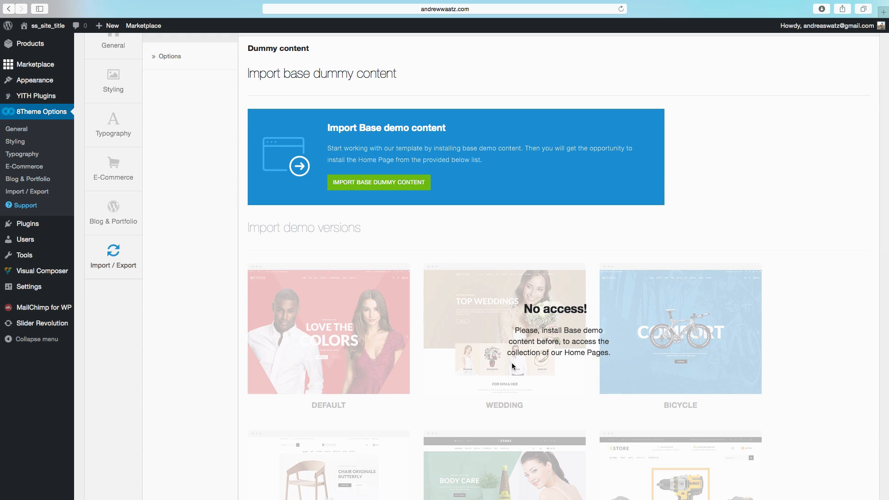
scroll(494, 372, "down", 7)
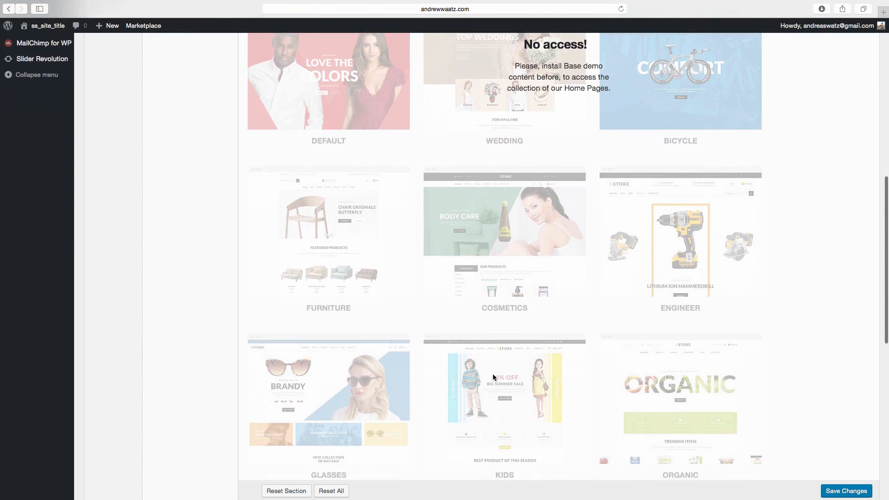
scroll(493, 377, "down", 3)
scroll(492, 378, "down", 2)
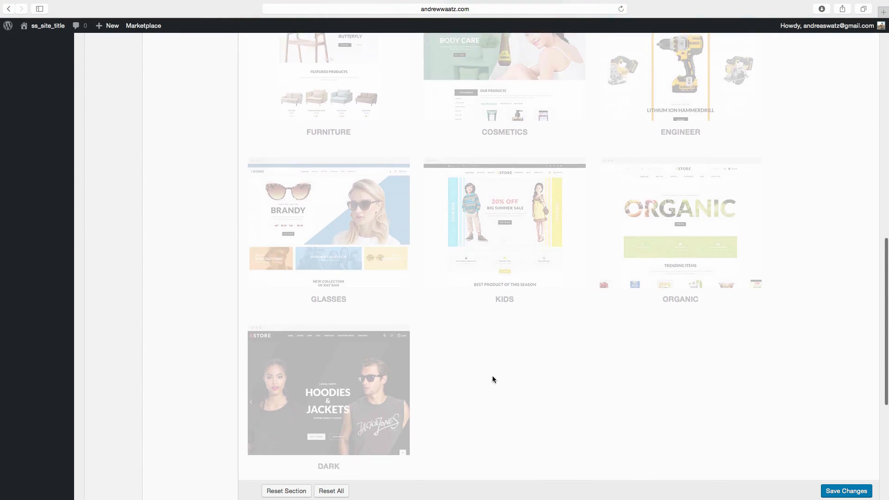
scroll(493, 376, "down", 2)
scroll(490, 374, "up", 14)
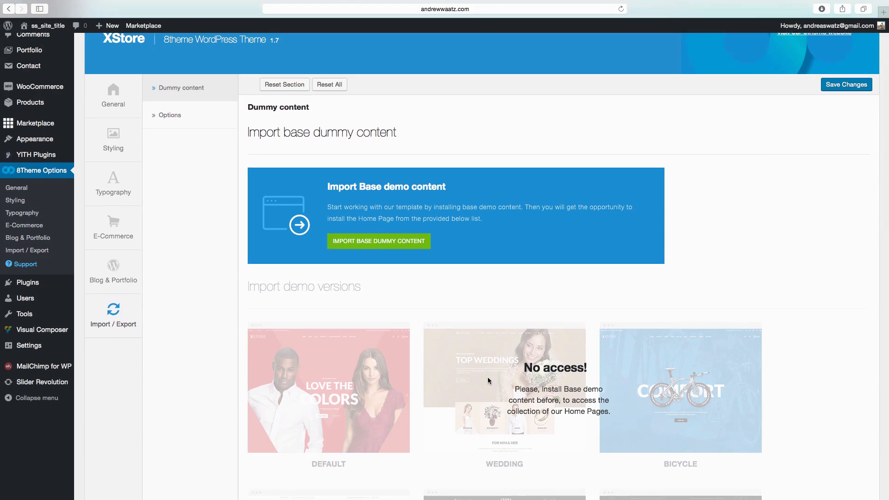
scroll(488, 377, "down", 5)
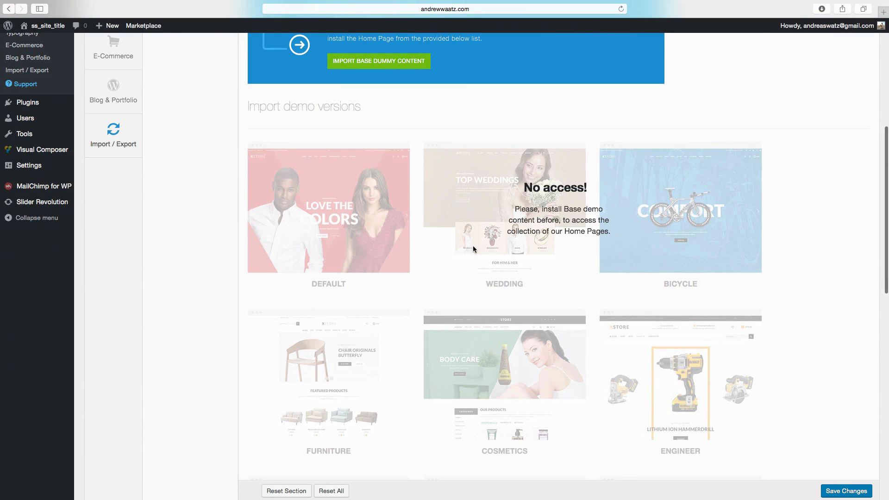
scroll(501, 255, "down", 3)
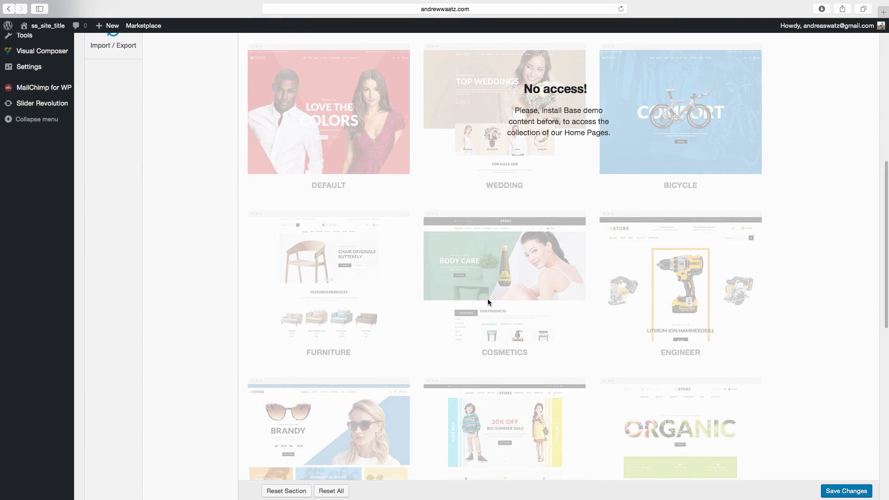
scroll(488, 299, "up", 12)
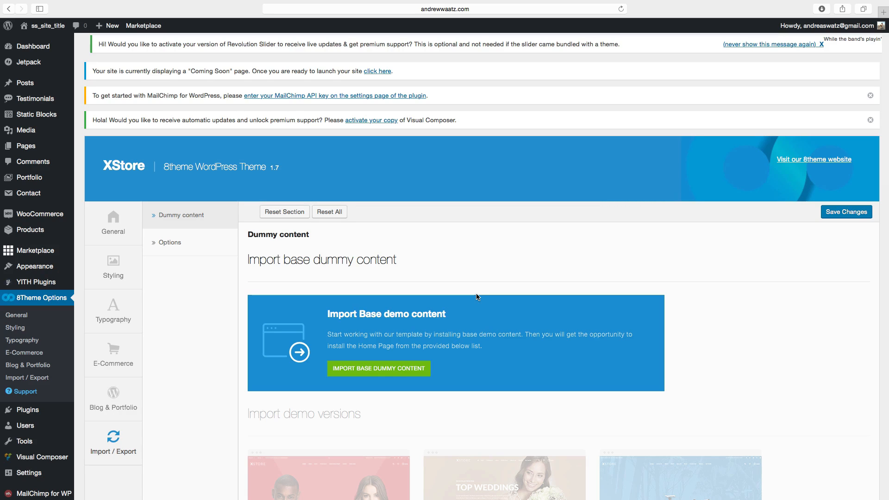
View the site's front end, return to the Dashboard, and add and publish a new page titled Blog.
left_click(54, 27)
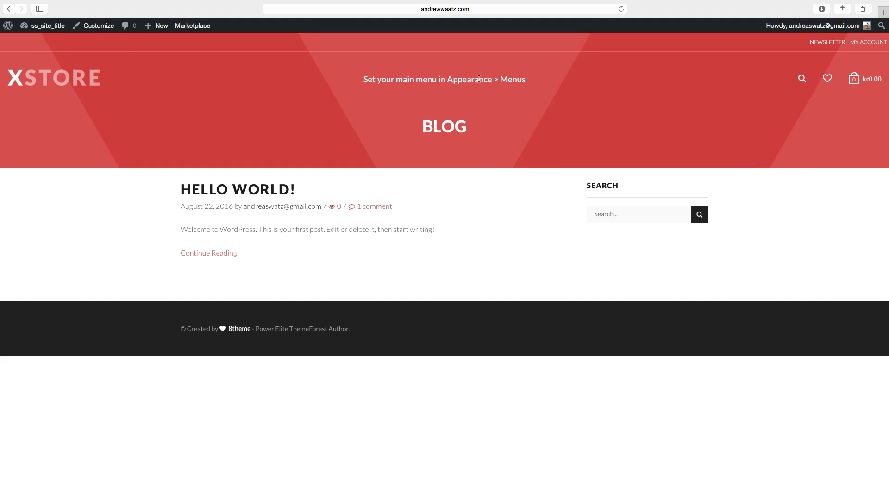
left_click(44, 27)
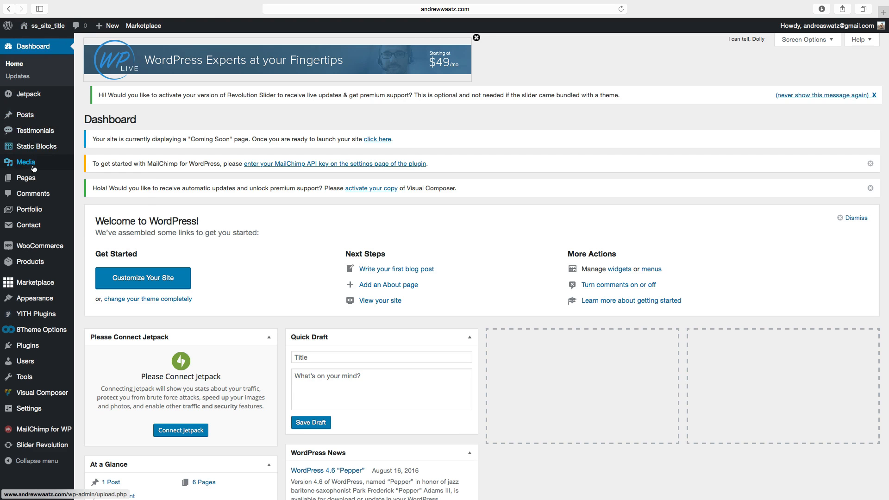
mouse_move(26, 179)
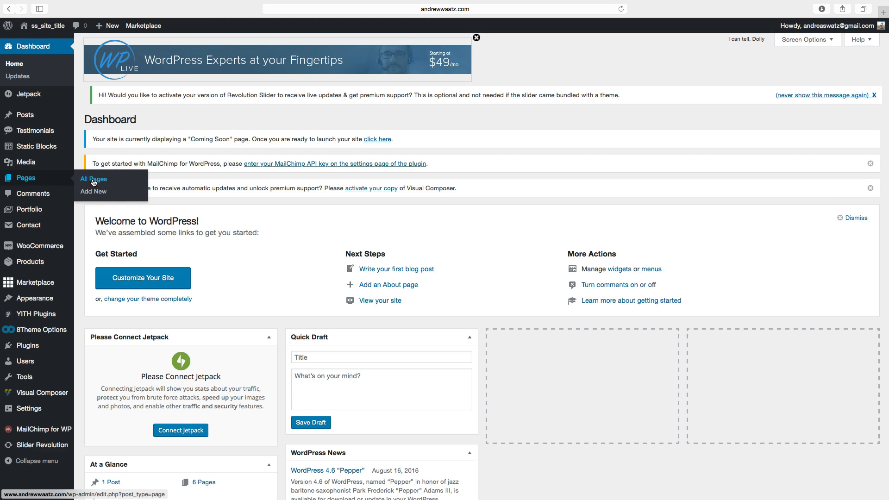
left_click(95, 194)
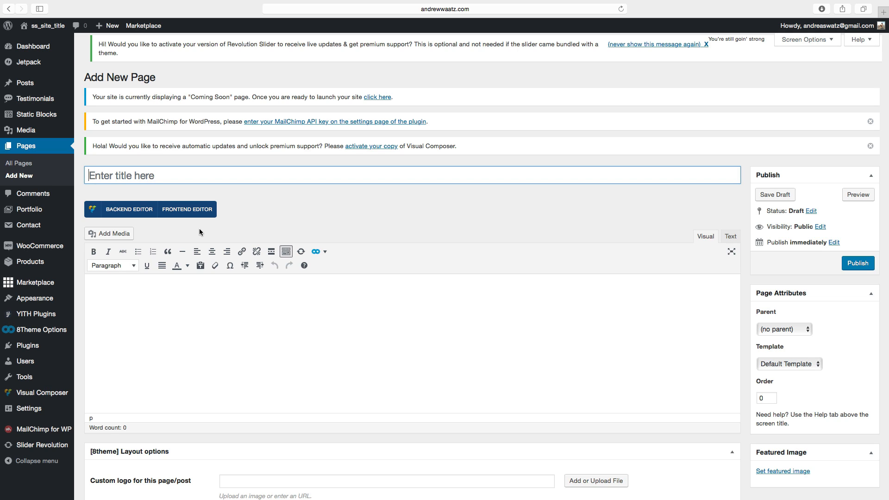
left_click(127, 175)
type("Blog")
left_click(857, 264)
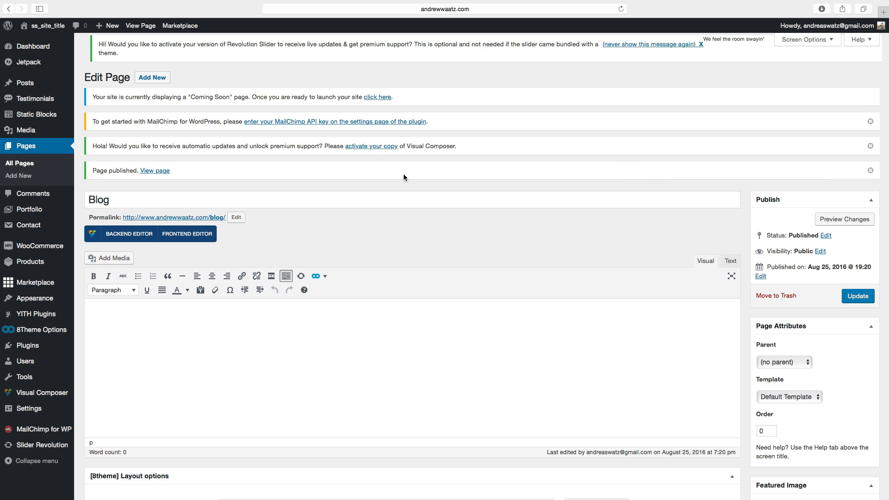
Open the Menus editor and create a new menu named Primary menu.
mouse_move(25, 302)
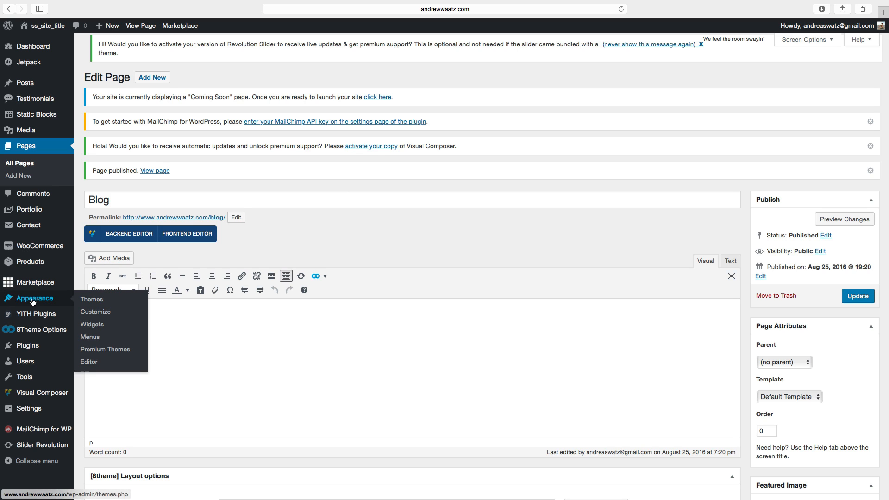
left_click(91, 337)
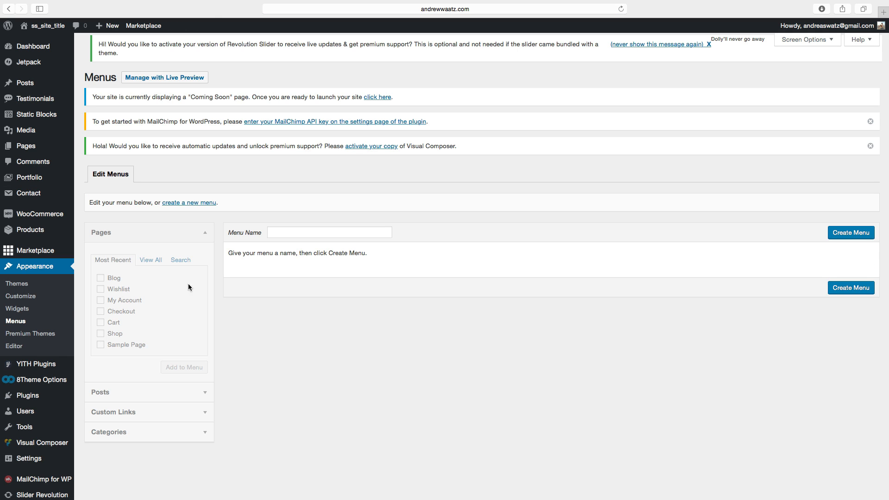
left_click(275, 234)
type("P")
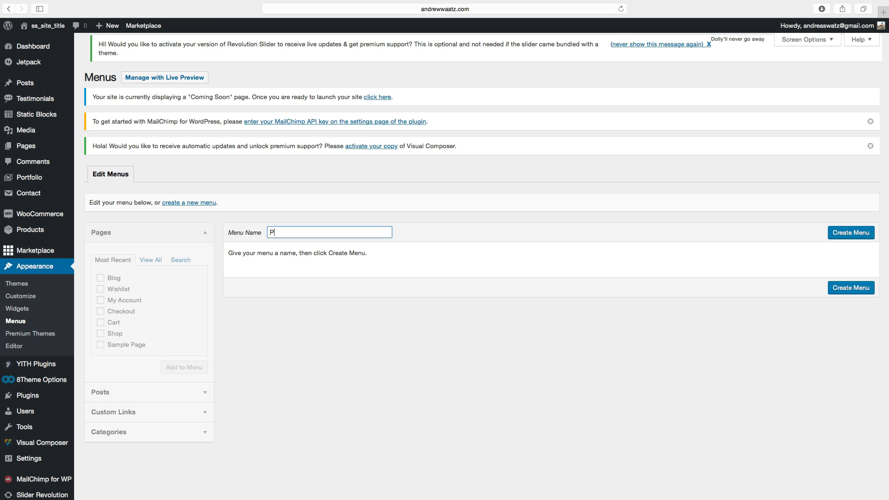
type("rimary menu")
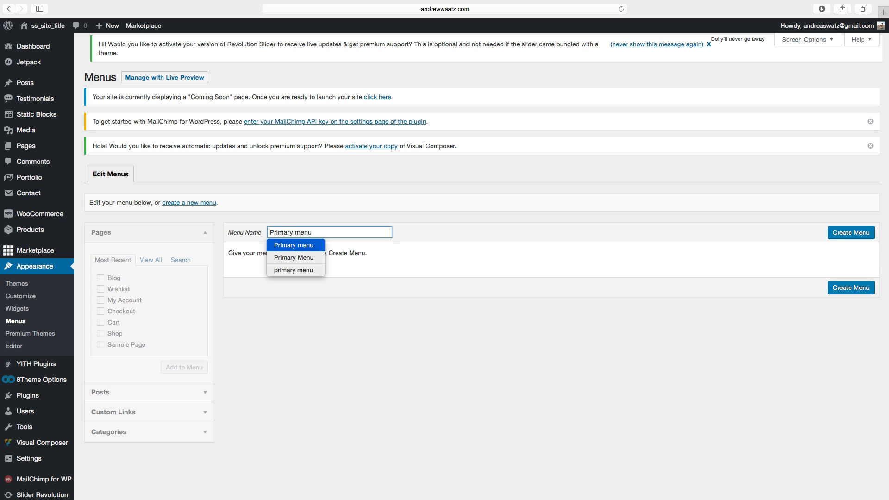
left_click(843, 235)
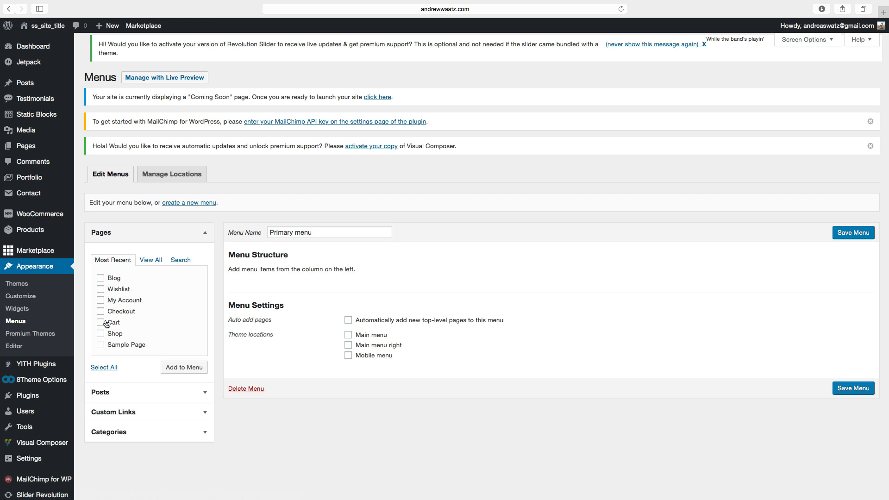
Add the Shop, Blog, Checkout, Cart, My Account and Wishlist pages to Primary menu.
left_click(101, 334)
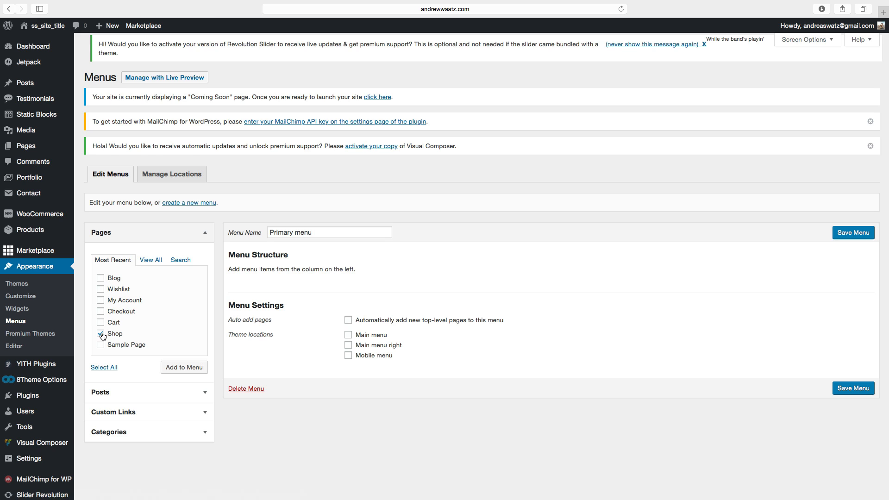
left_click(101, 278)
left_click(101, 311)
left_click(101, 322)
left_click(102, 300)
left_click(101, 290)
left_click(177, 369)
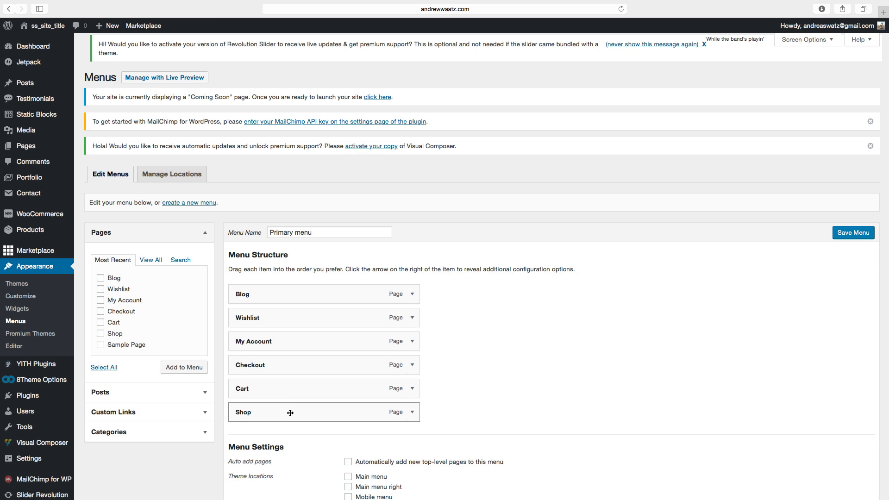
Reorder the menu items to Shop, Blog, Wishlist, Cart, My Account, Checkout.
left_click_drag(291, 413, 289, 401)
left_click_drag(286, 371, 281, 286)
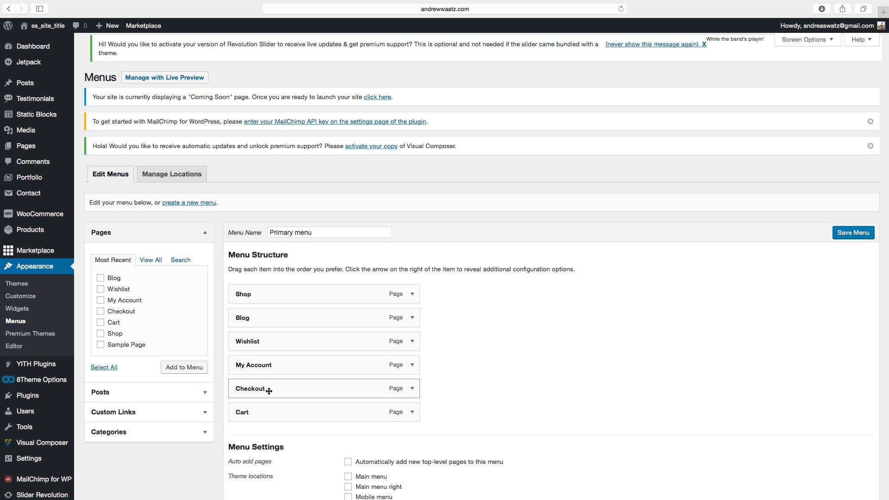
left_click_drag(264, 411, 266, 362)
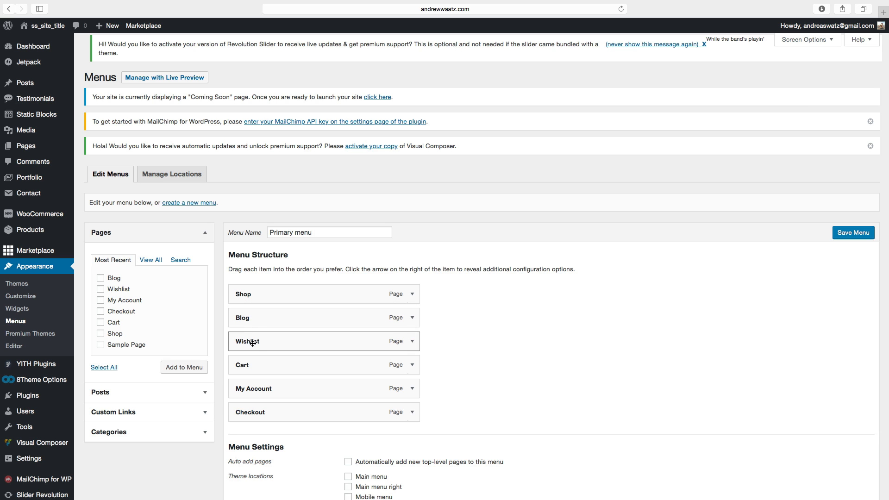
Assign Primary menu to the Main menu theme location and save the menu.
scroll(259, 392, "down", 2)
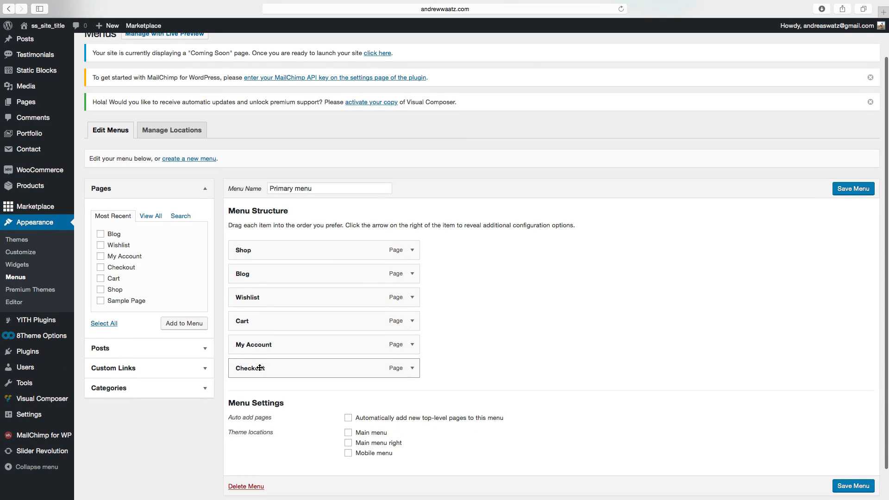
scroll(260, 368, "down", 2)
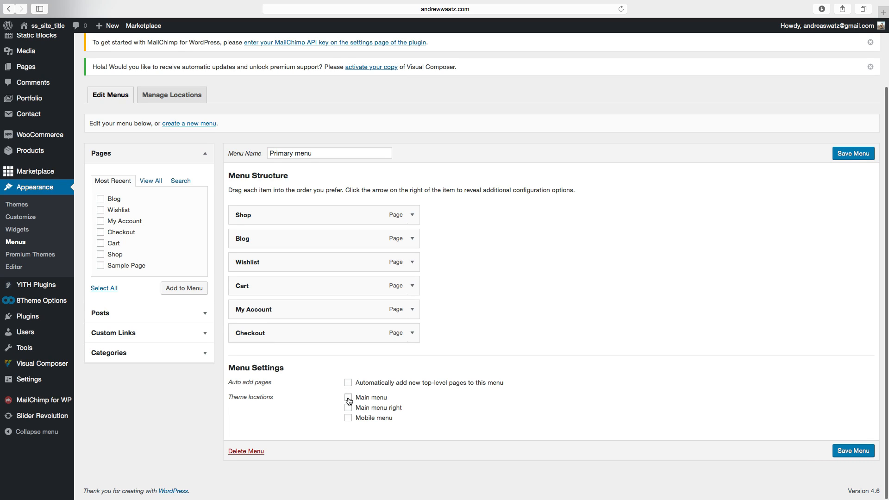
left_click(348, 399)
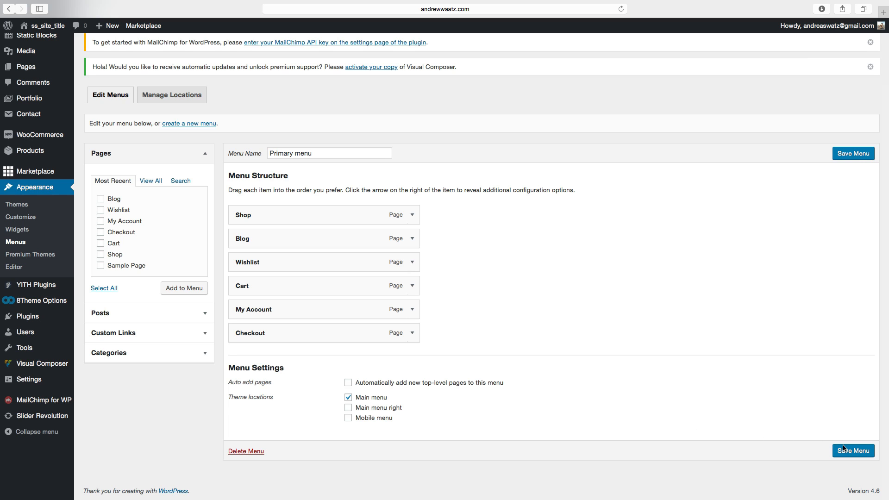
left_click(853, 455)
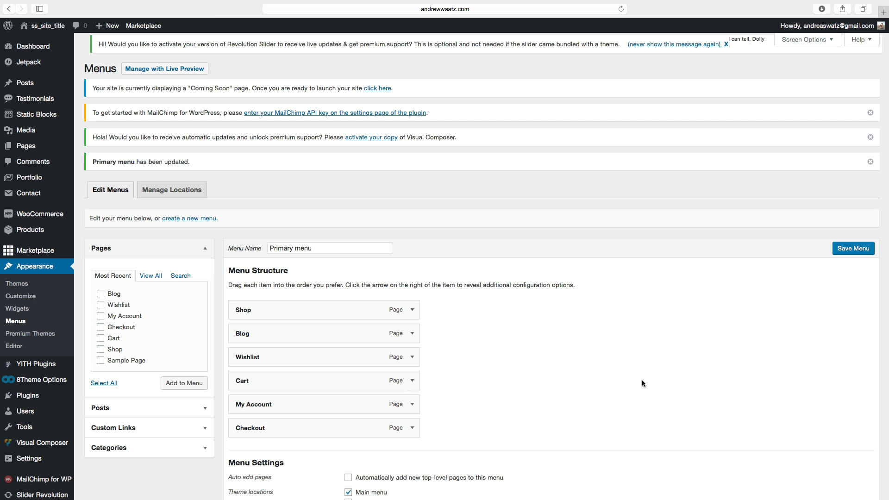
Start a new menu and create it with the name Menu right.
scroll(634, 382, "down", 2)
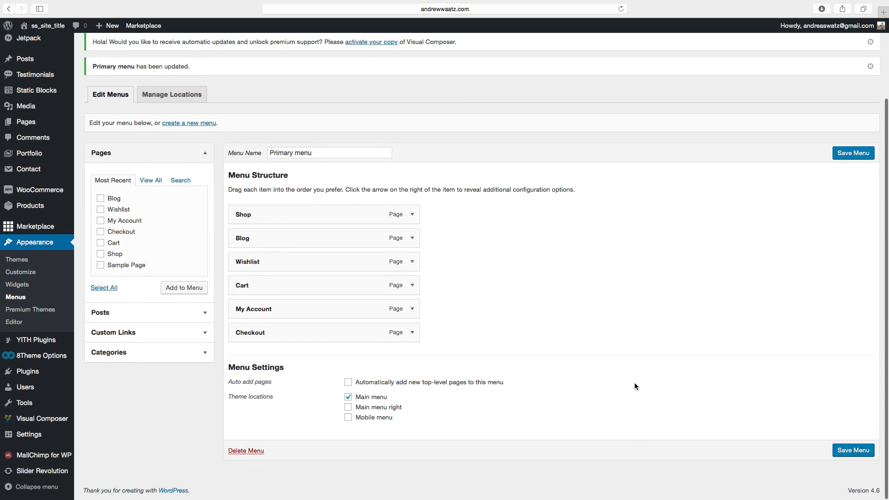
scroll(635, 386, "up", 2)
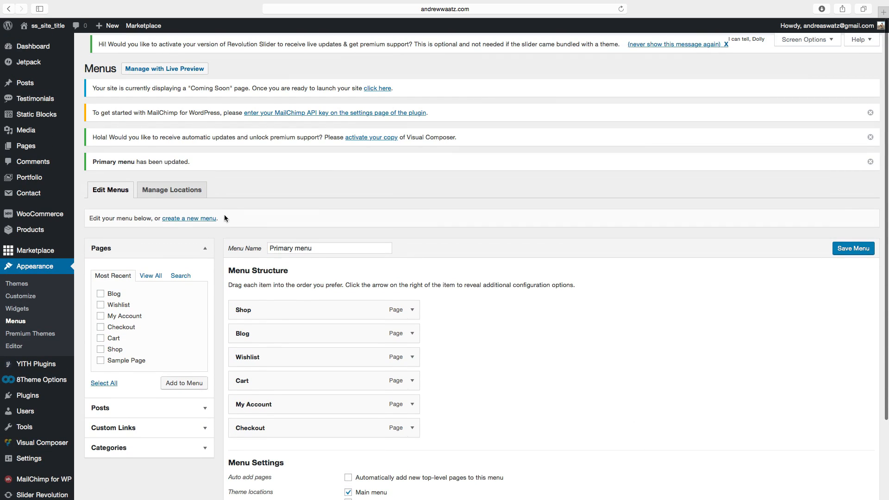
left_click(182, 220)
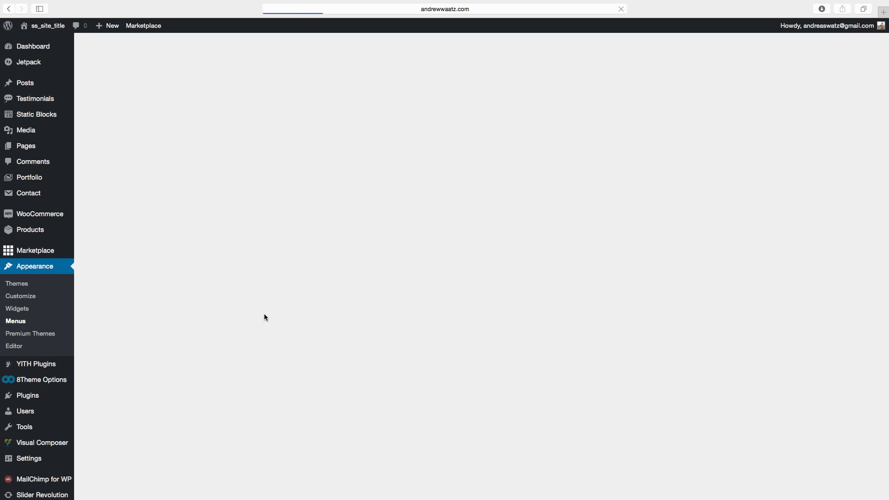
left_click(281, 234)
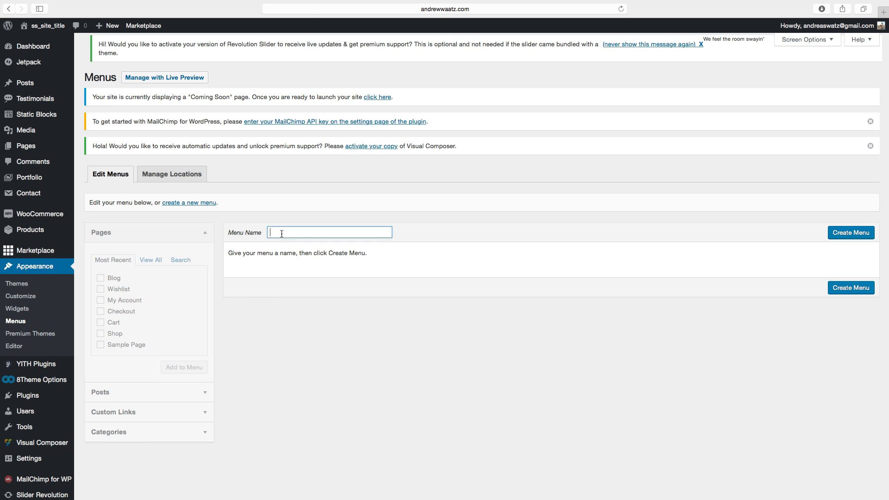
type("Menu right")
left_click(850, 238)
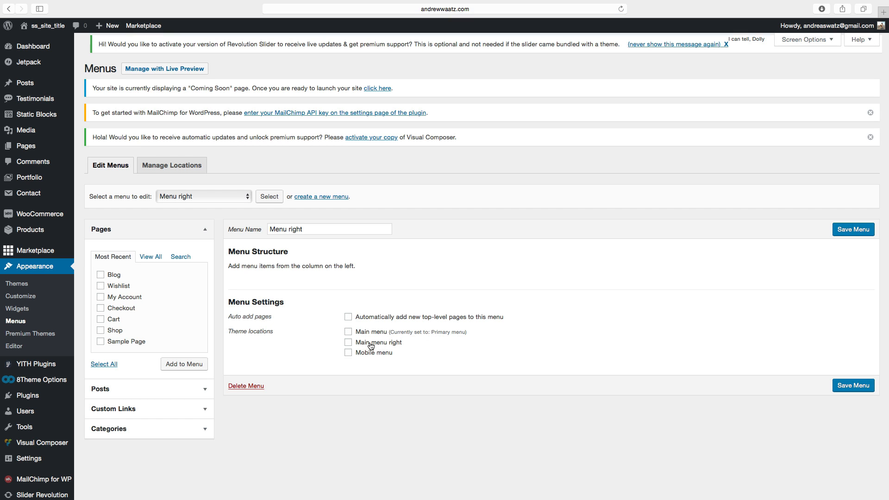
Add My Account, Checkout and Cart to Menu right, assign it to Main menu right, and save.
left_click(348, 342)
left_click(100, 308)
left_click(100, 319)
left_click(180, 367)
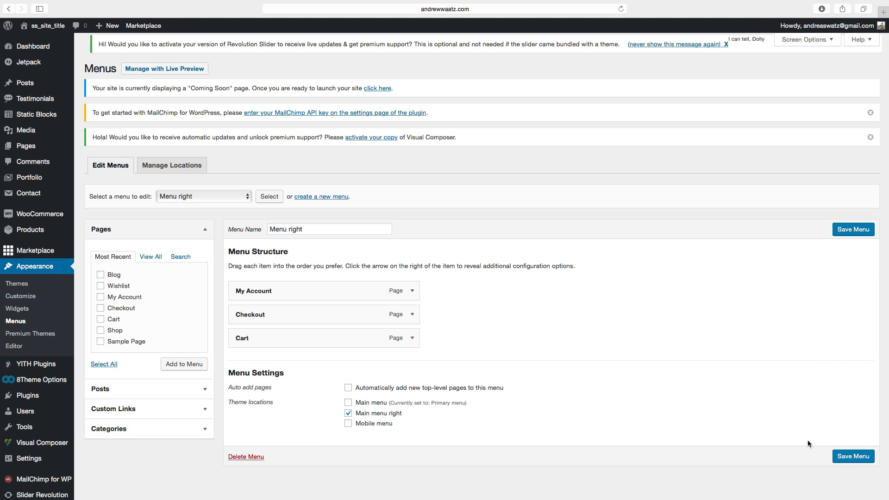
left_click(844, 459)
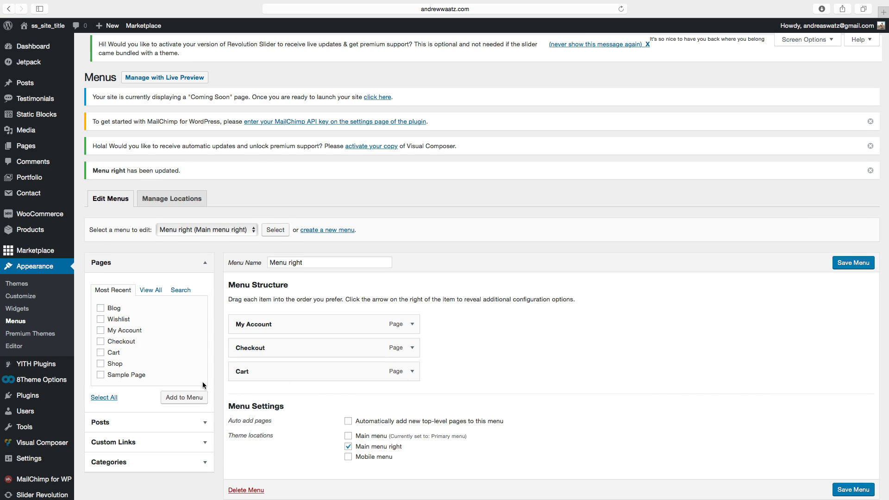
Expand the Posts, Custom Links and Categories sections of the menu item panel.
scroll(199, 385, "down", 2)
left_click(171, 384)
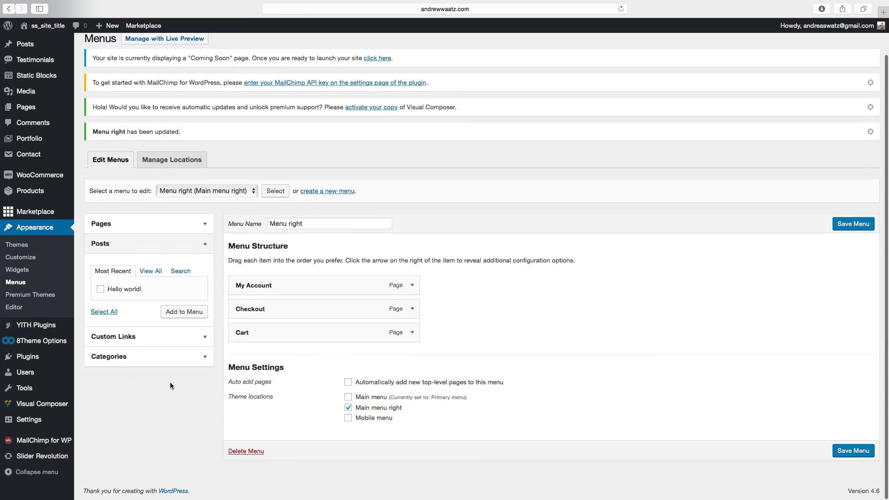
left_click(136, 341)
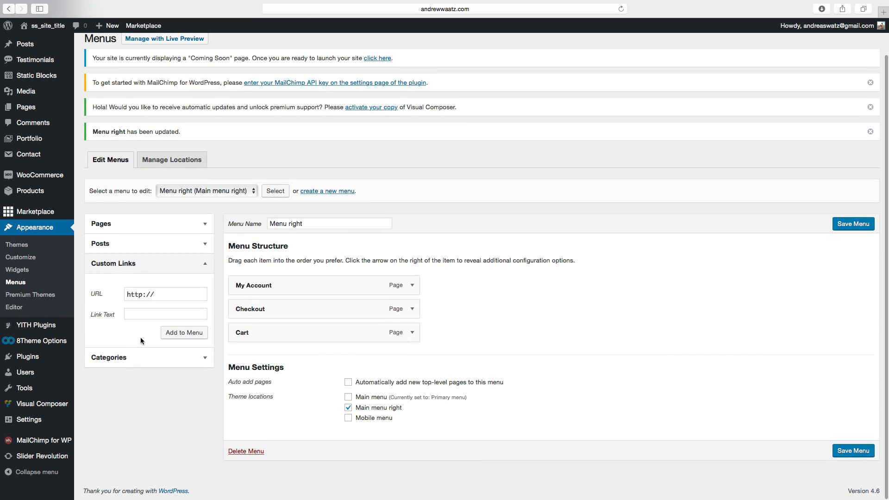
left_click(109, 360)
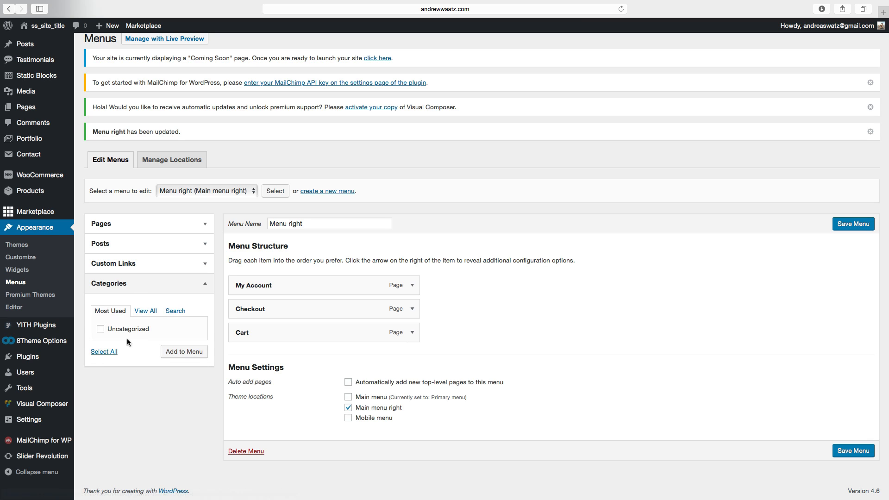
View the site's storefront and return to the dashboard.
left_click(50, 28)
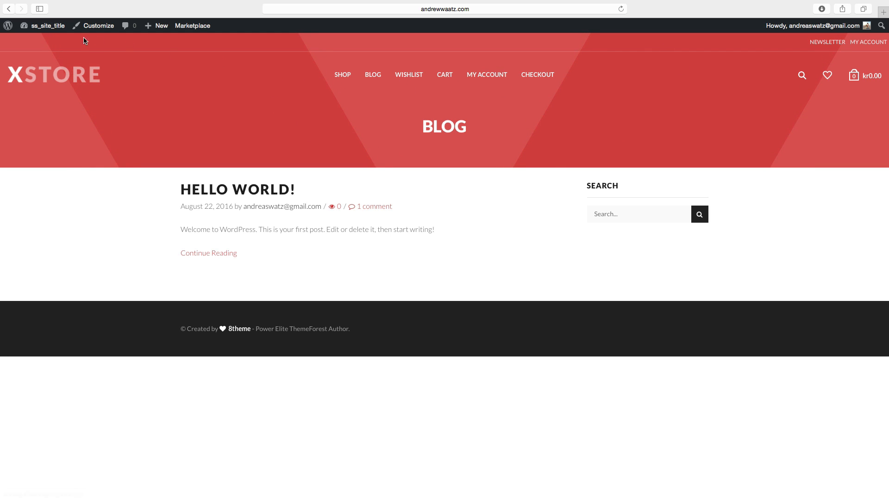
left_click(44, 29)
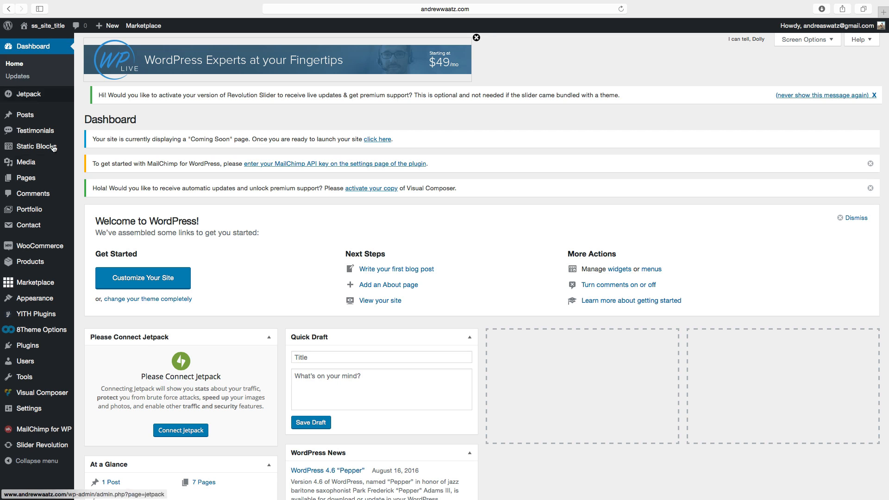
Open the theme's General options, set the header type to Variant center, and save the changes.
mouse_move(28, 328)
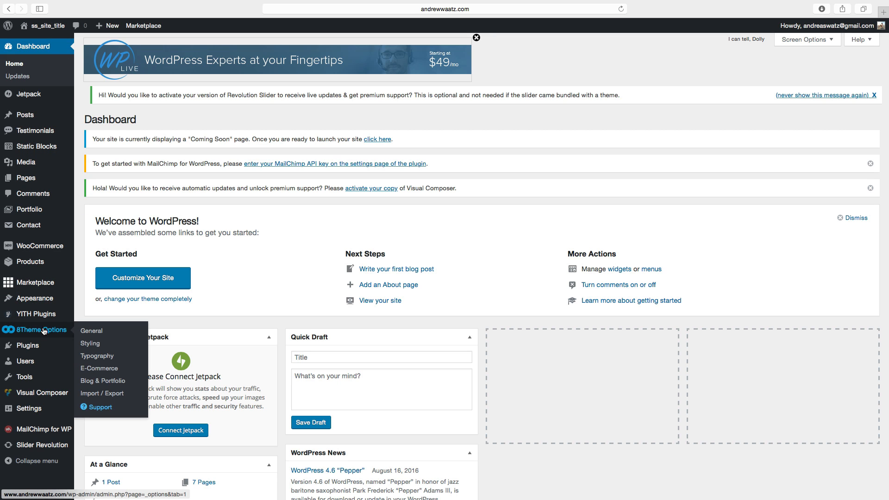
left_click(95, 332)
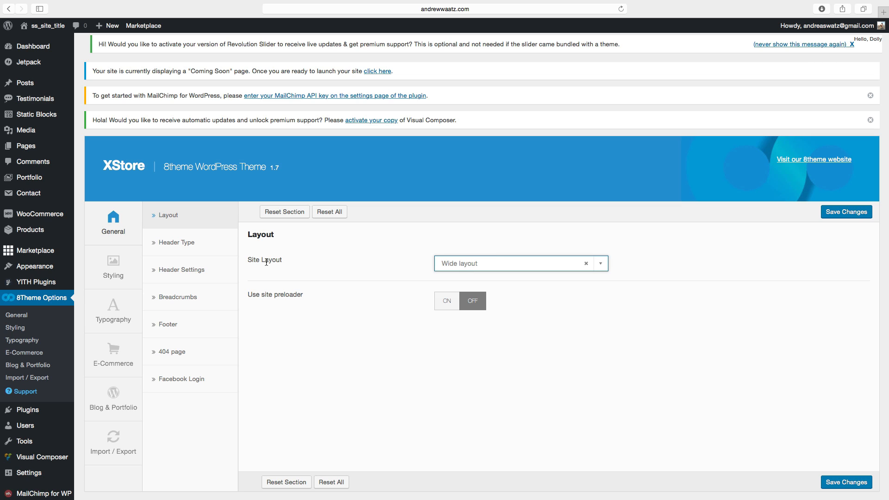
left_click(492, 265)
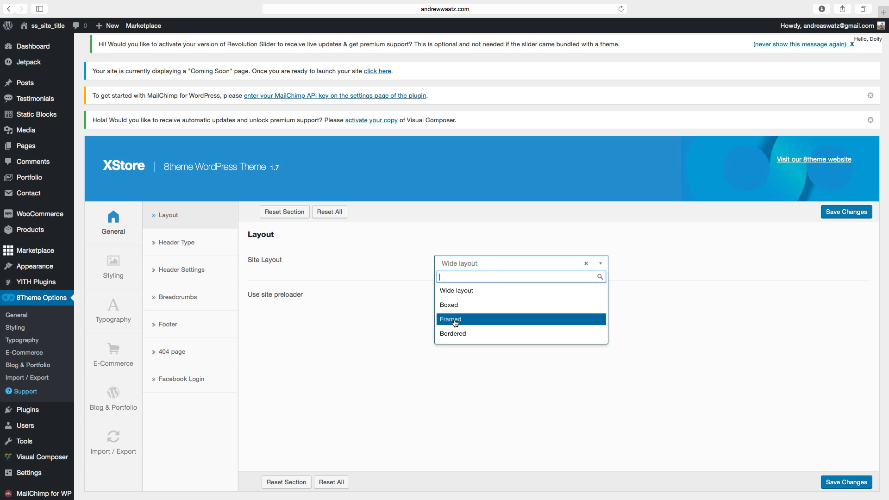
left_click(406, 325)
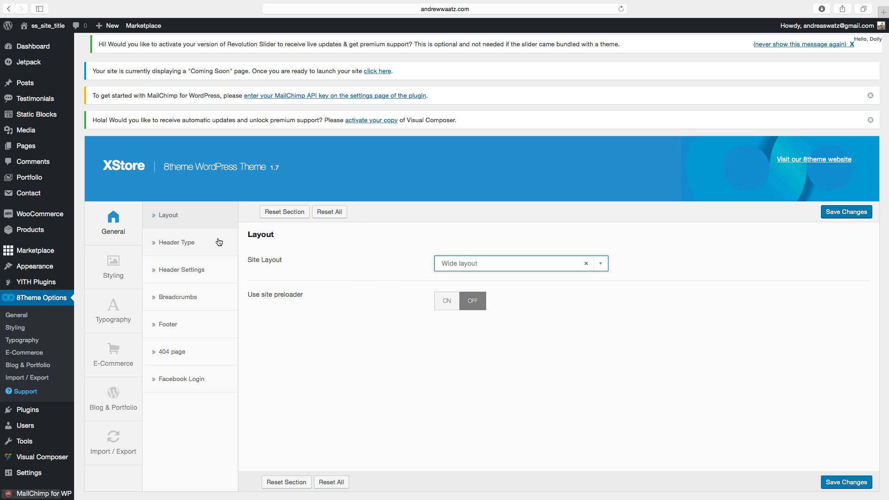
left_click(182, 247)
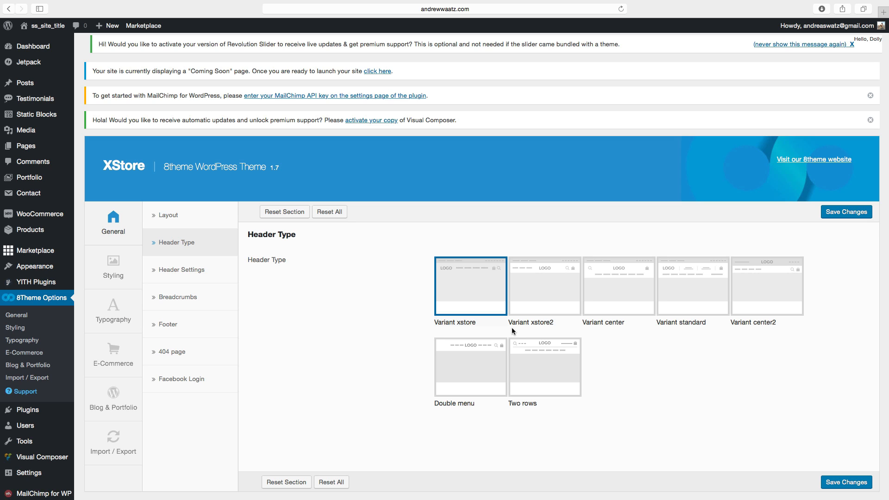
left_click(614, 296)
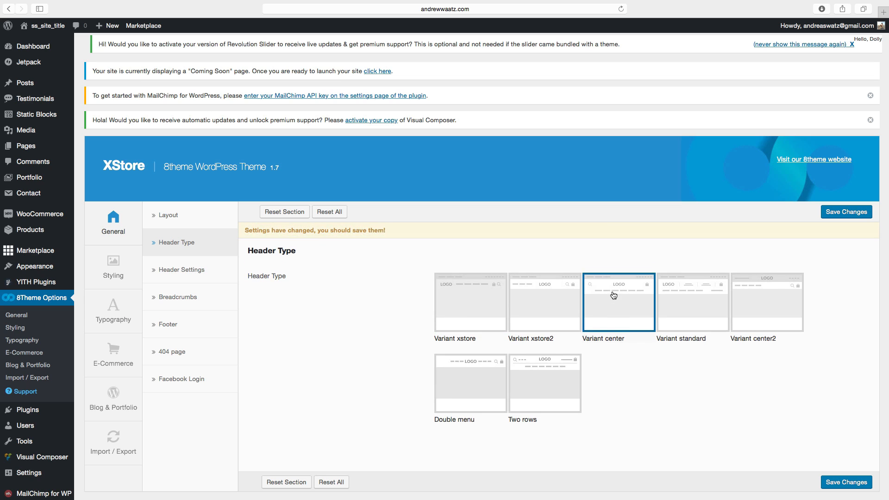
left_click(842, 483)
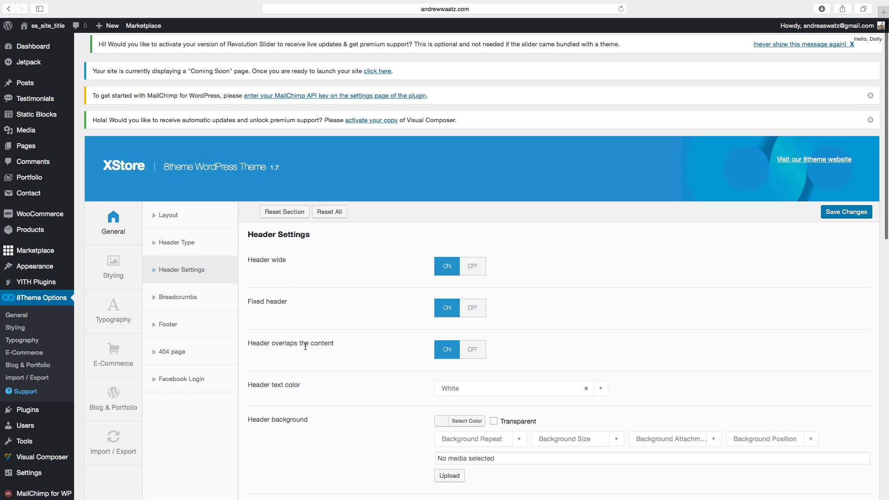
Set the header background colour to white in the Header Settings.
scroll(306, 347, "down", 1)
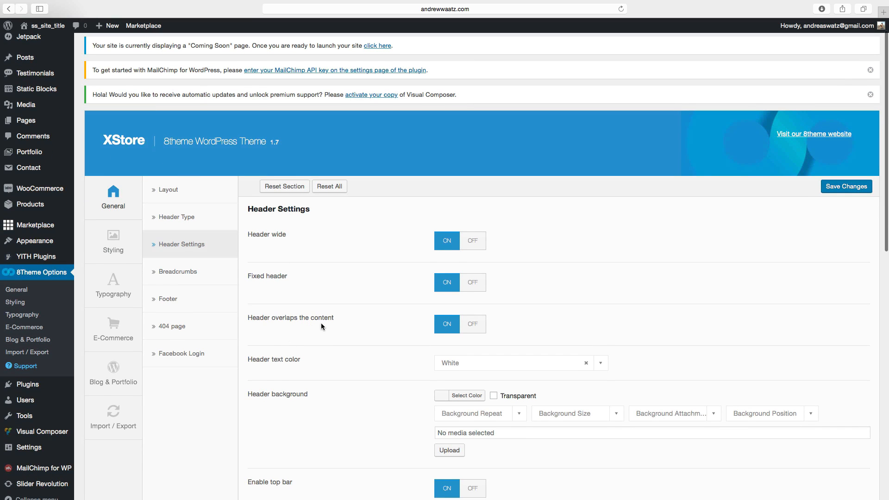
scroll(333, 323, "down", 2)
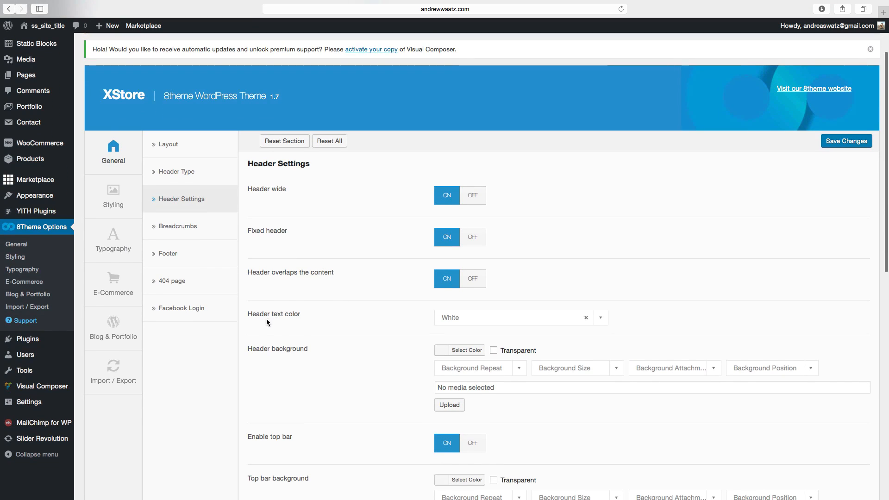
scroll(327, 318, "down", 4)
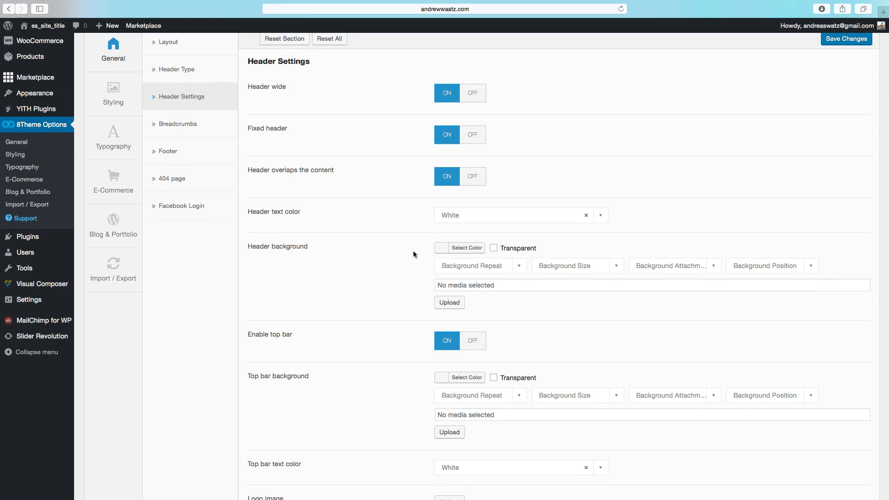
left_click(440, 250)
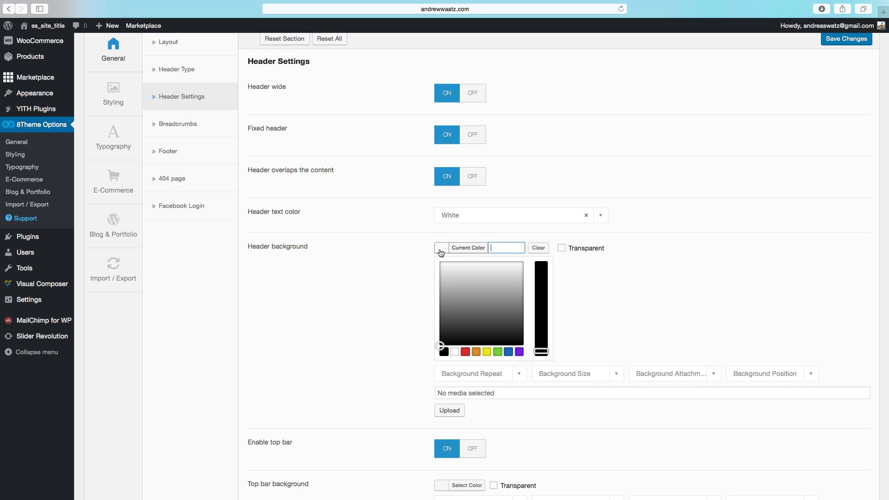
left_click(455, 351)
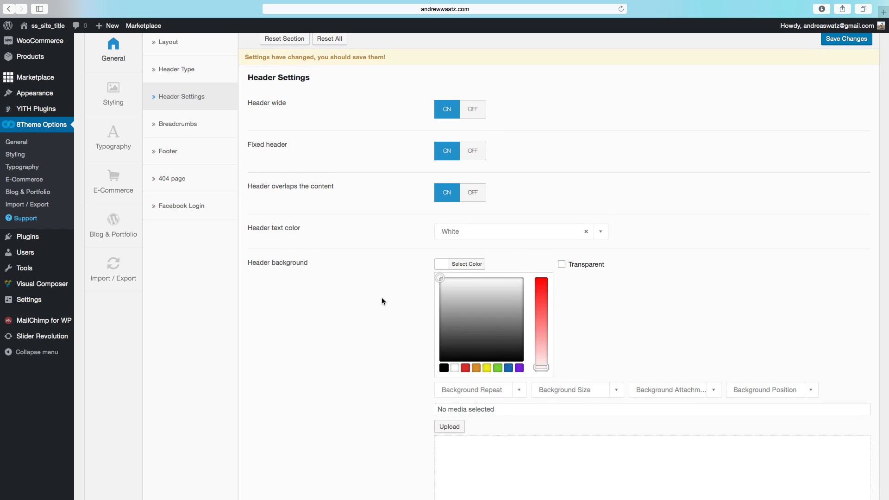
Set the top bar background colour to black.
scroll(391, 329, "down", 5)
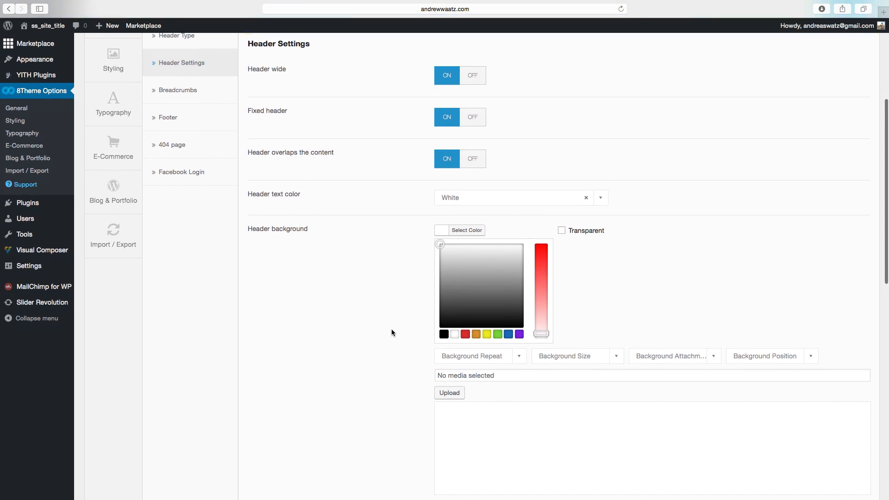
scroll(392, 330, "down", 2)
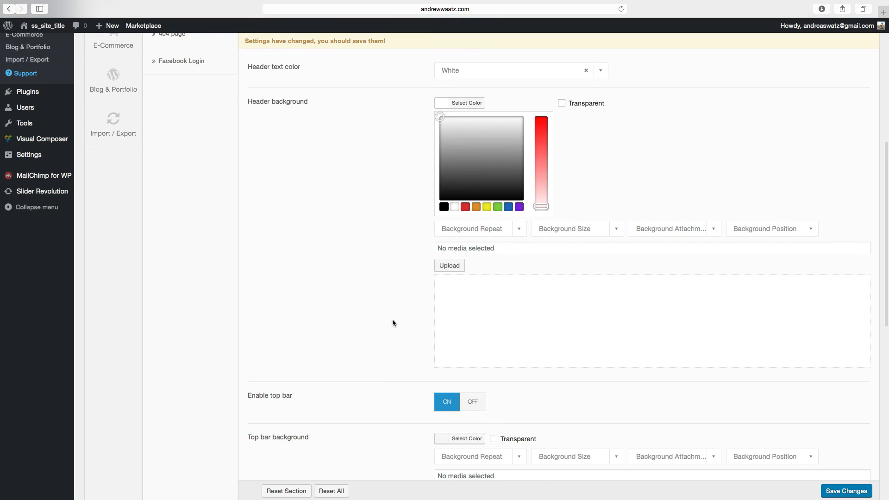
scroll(393, 320, "down", 5)
scroll(369, 315, "down", 2)
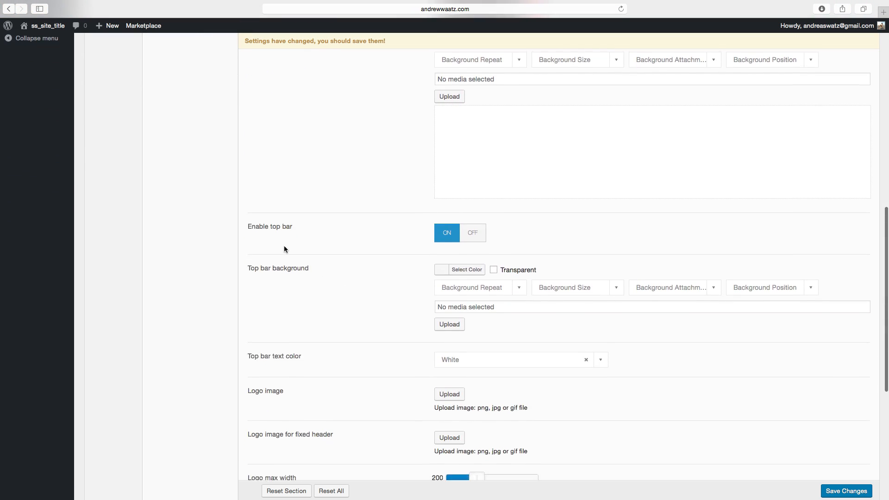
scroll(343, 284, "down", 3)
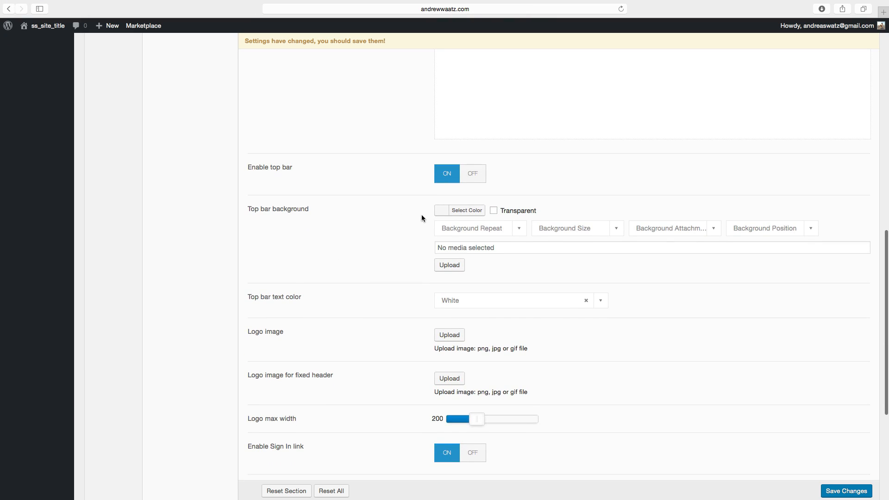
left_click(440, 210)
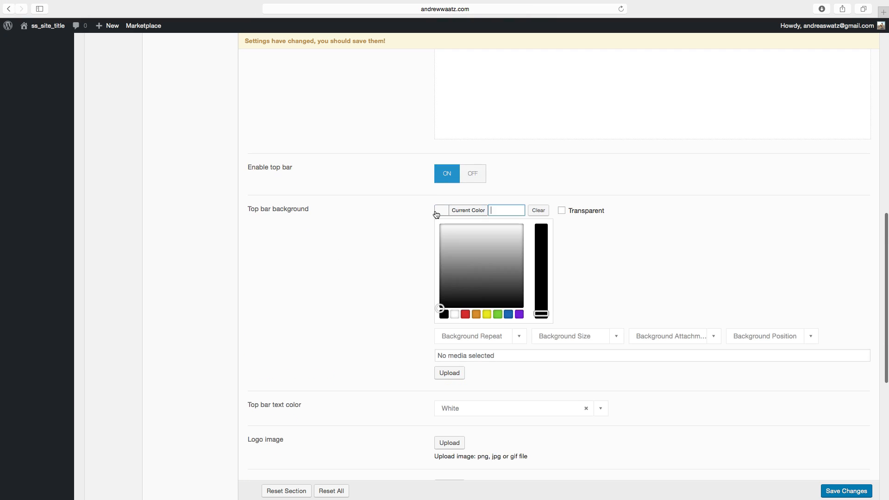
left_click(443, 315)
Upload dreamstimeextralarge_16109419.jpg from the computer and select it as the logo image.
scroll(348, 293, "down", 8)
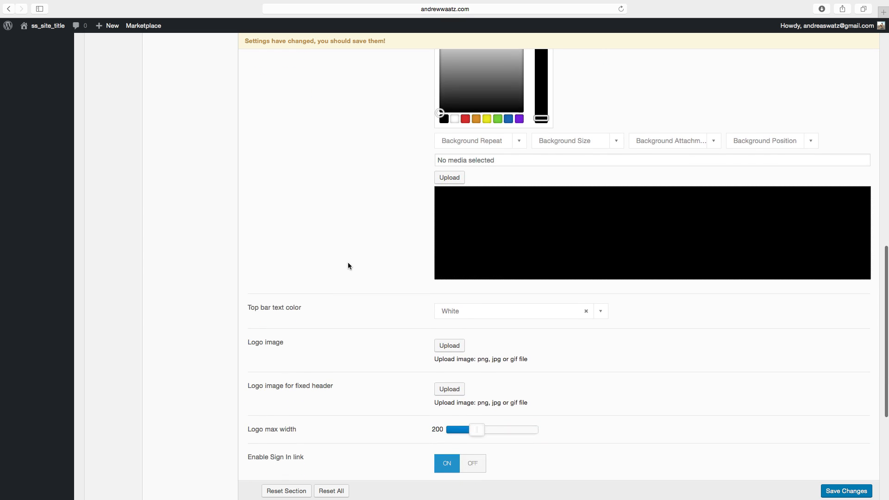
scroll(349, 264, "down", 4)
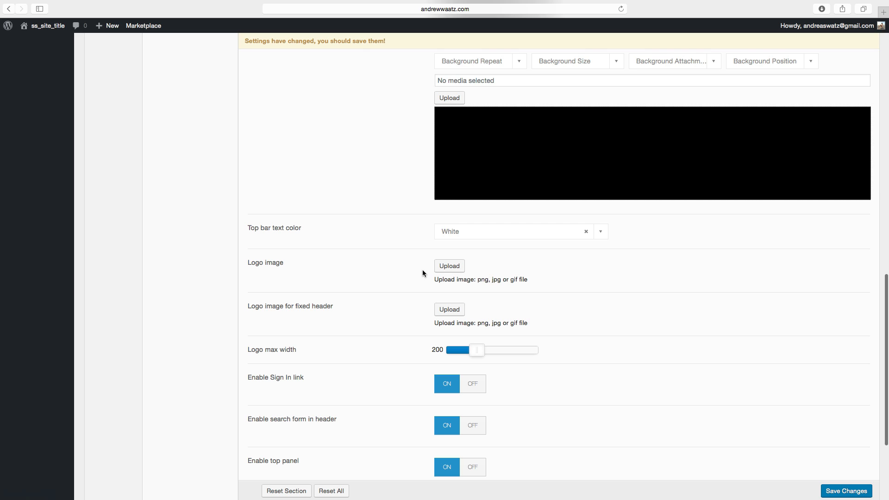
left_click(452, 269)
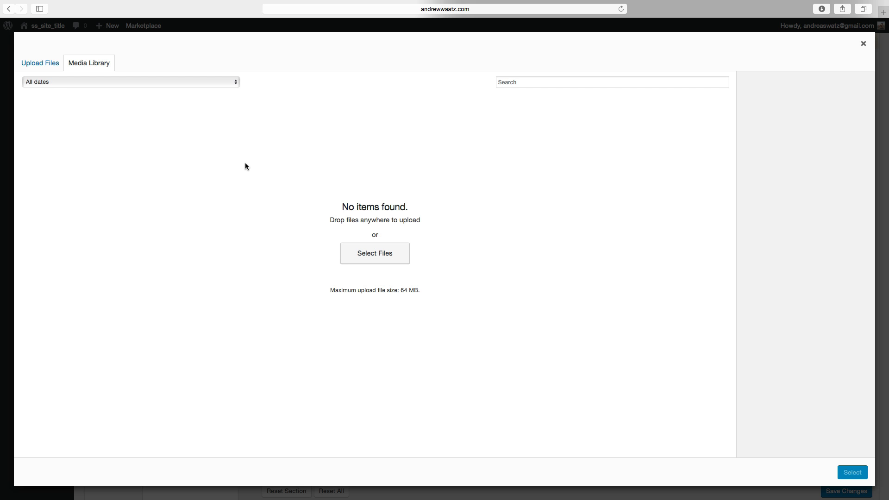
left_click(42, 66)
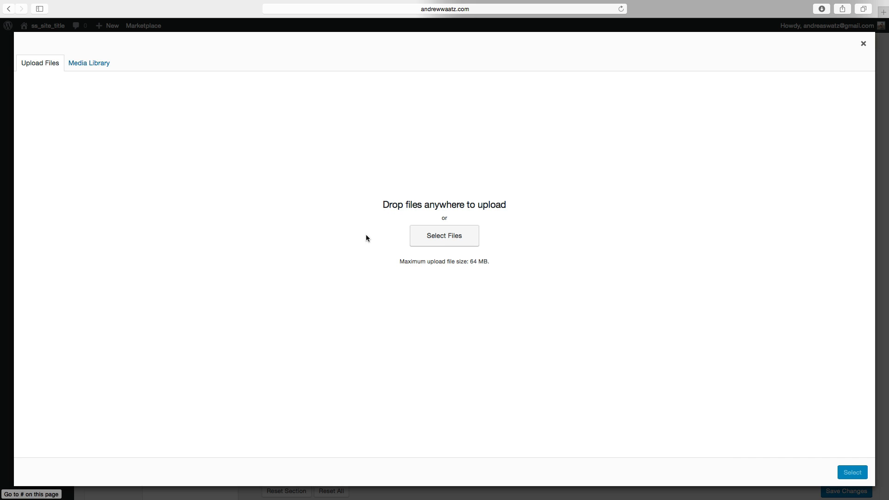
left_click(444, 236)
scroll(368, 276, "down", 5)
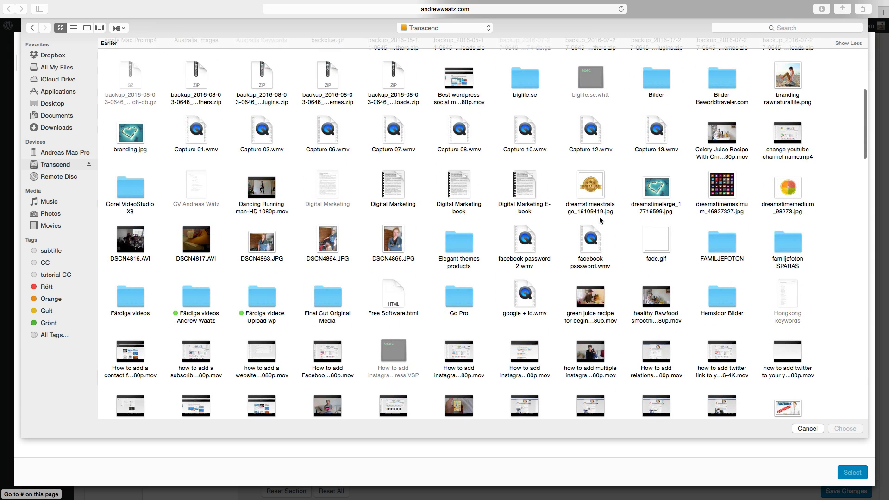
left_click(594, 190)
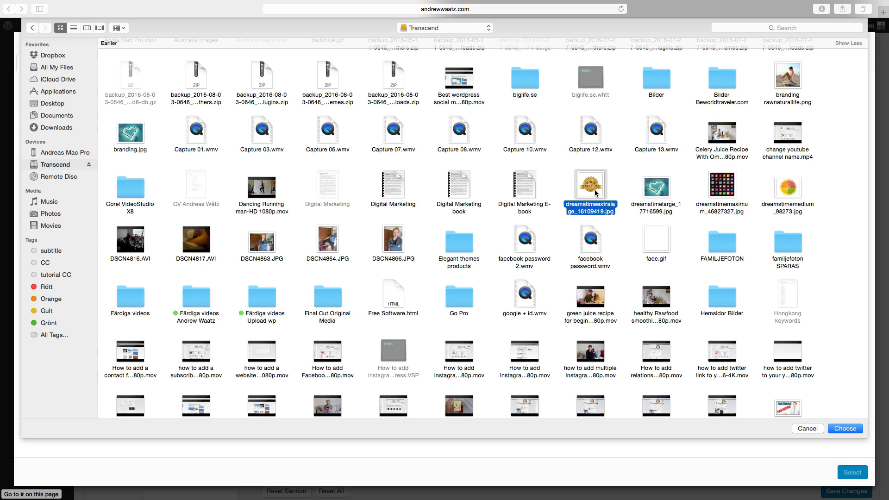
left_click(844, 430)
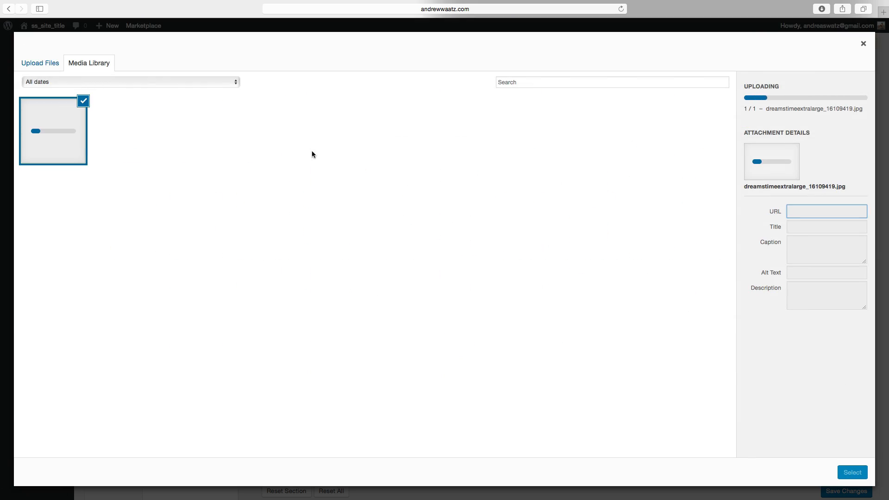
left_click(68, 135)
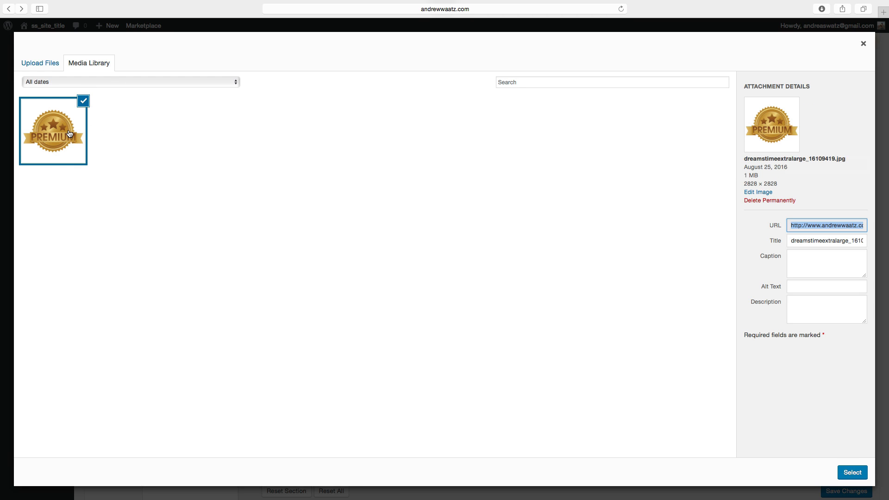
left_click(850, 473)
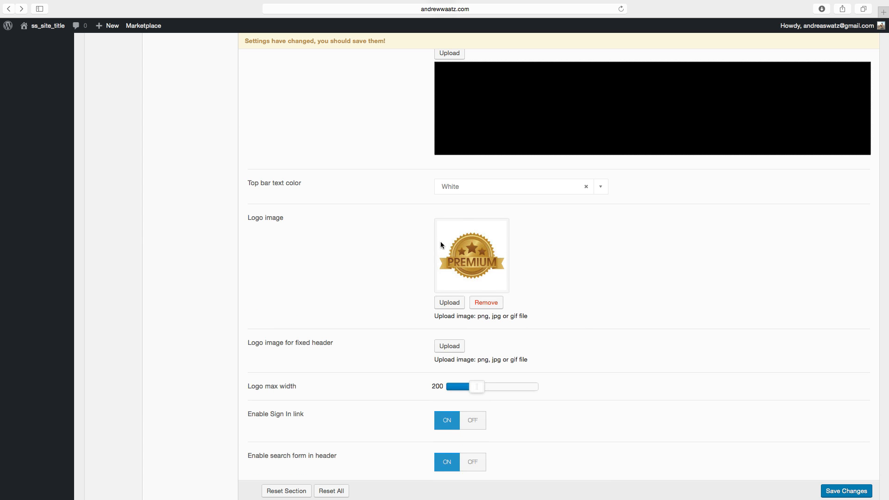
scroll(388, 291, "down", 3)
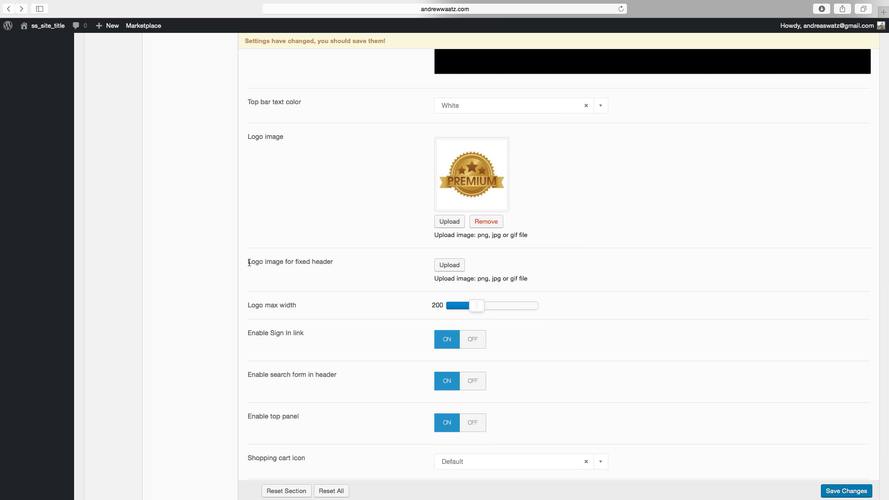
left_click_drag(249, 263, 353, 266)
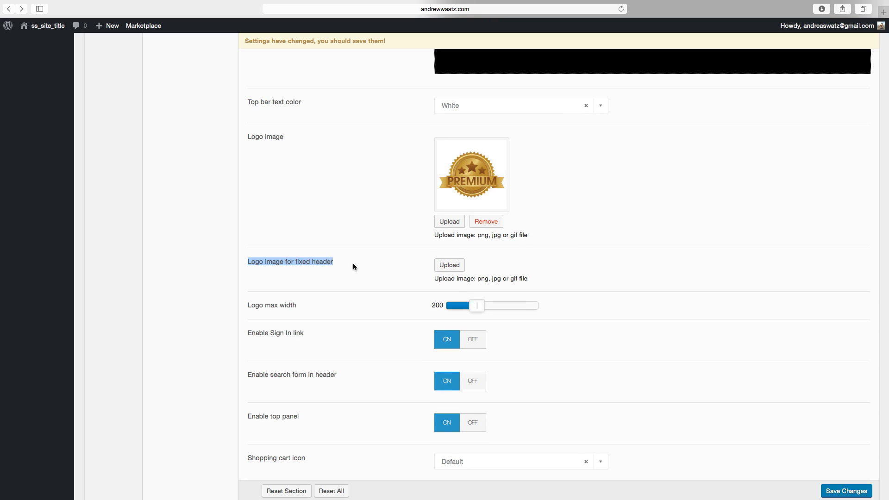
left_click(354, 265)
scroll(357, 278, "down", 1)
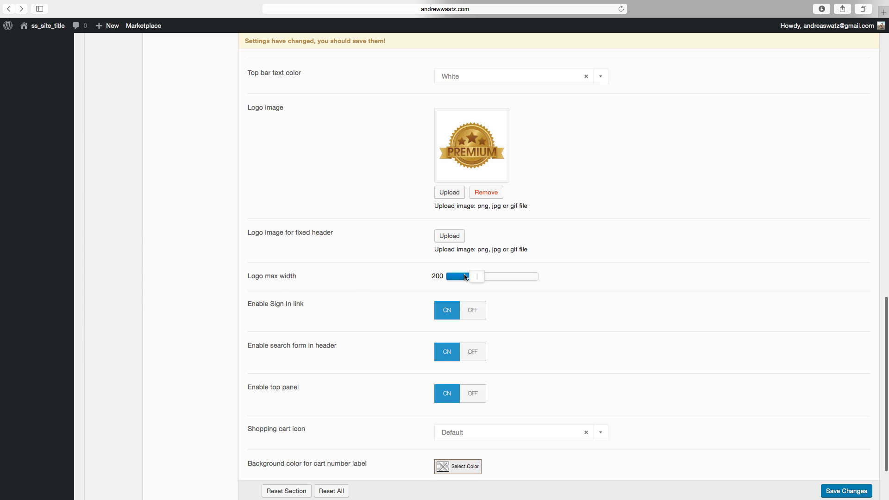
mouse_move(478, 277)
left_mouse_down()
mouse_move(541, 277)
mouse_move(478, 281)
left_mouse_up()
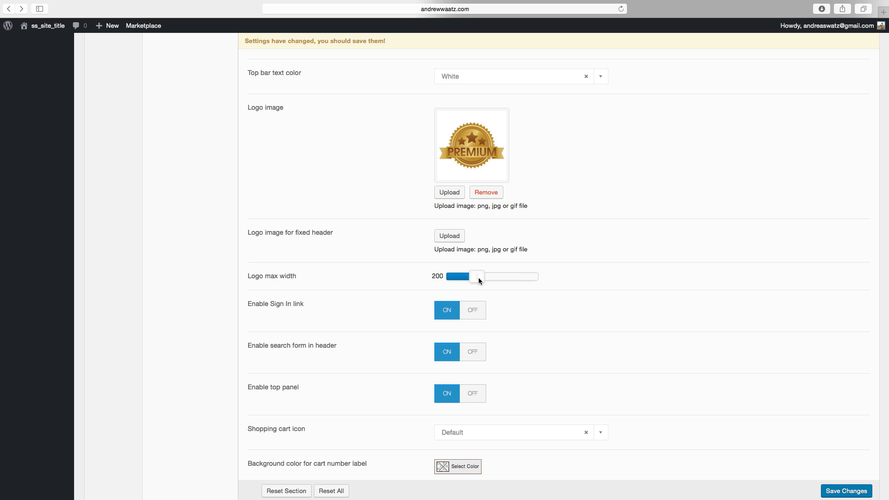
Set the background colour for the cart number label to #137088 and save the header settings.
scroll(405, 315, "down", 2)
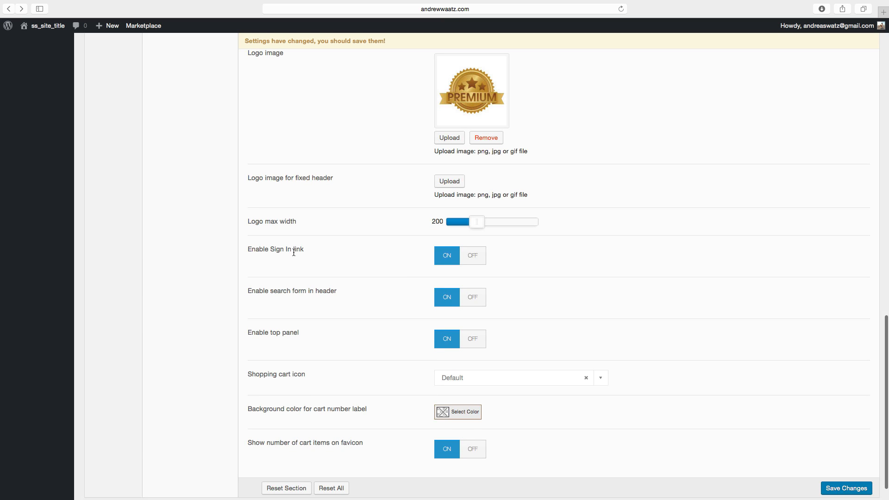
scroll(302, 258, "down", 1)
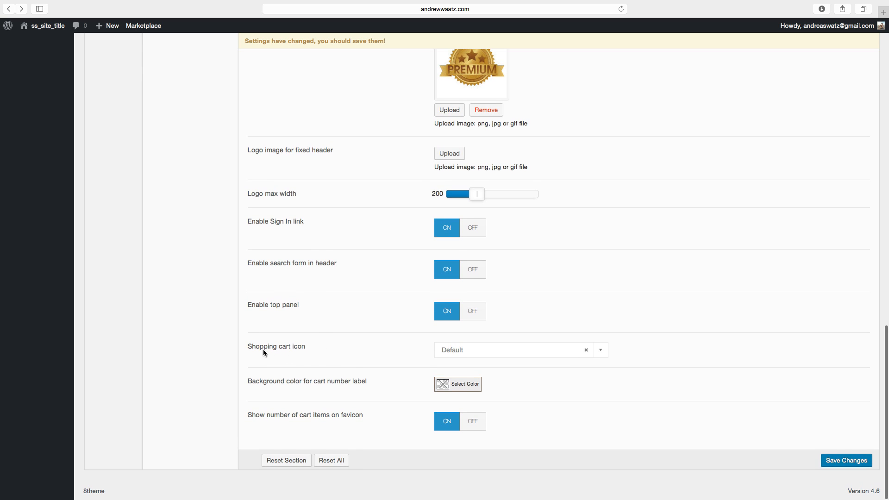
left_click(500, 354)
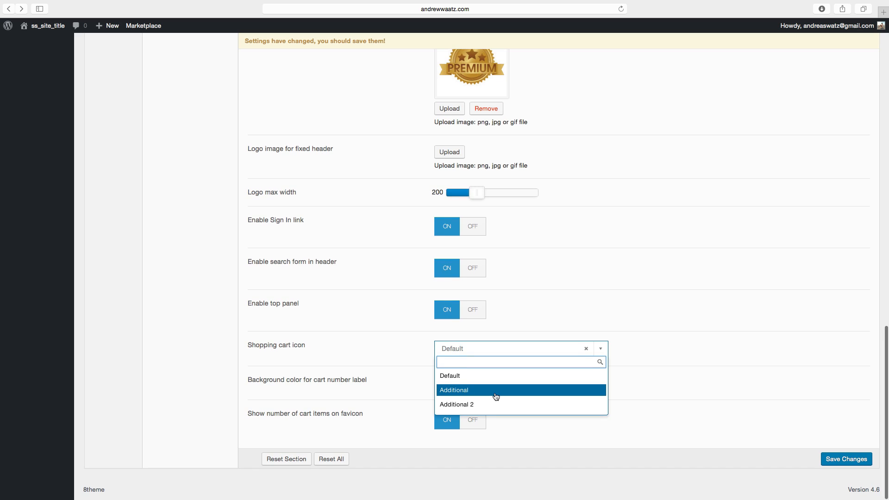
left_click(416, 349)
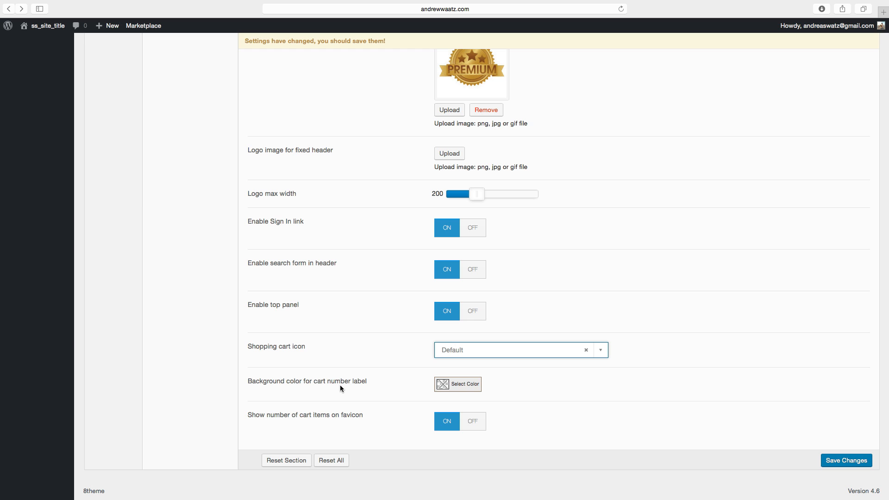
left_click(461, 388)
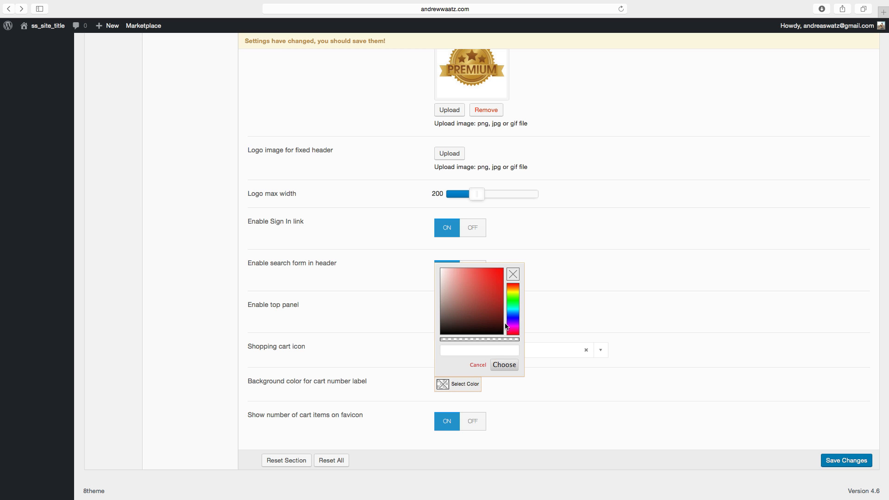
left_click(514, 311)
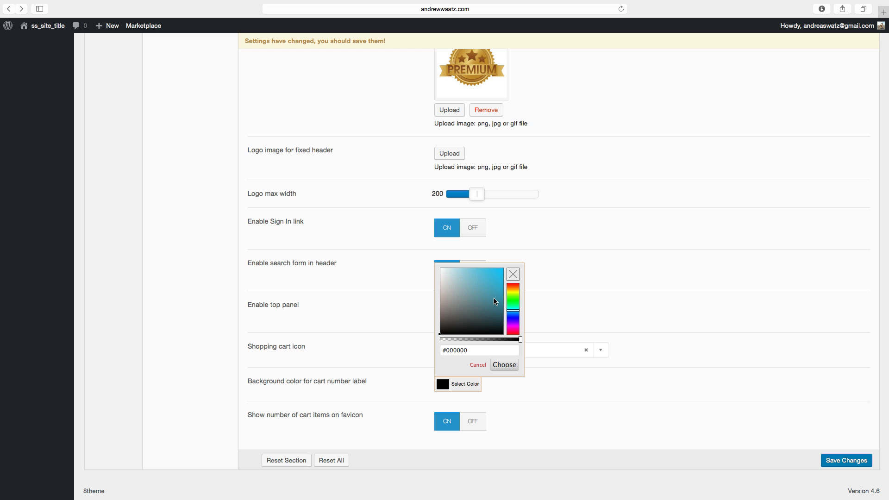
left_click(495, 301)
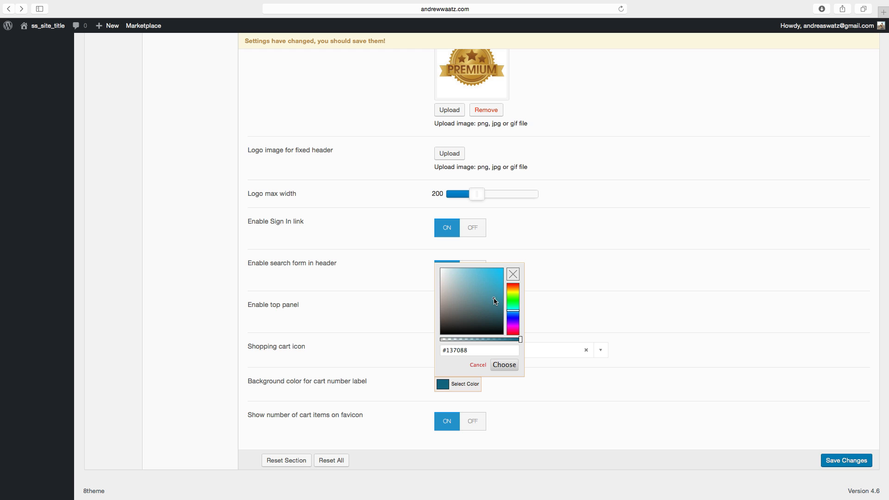
left_click(505, 366)
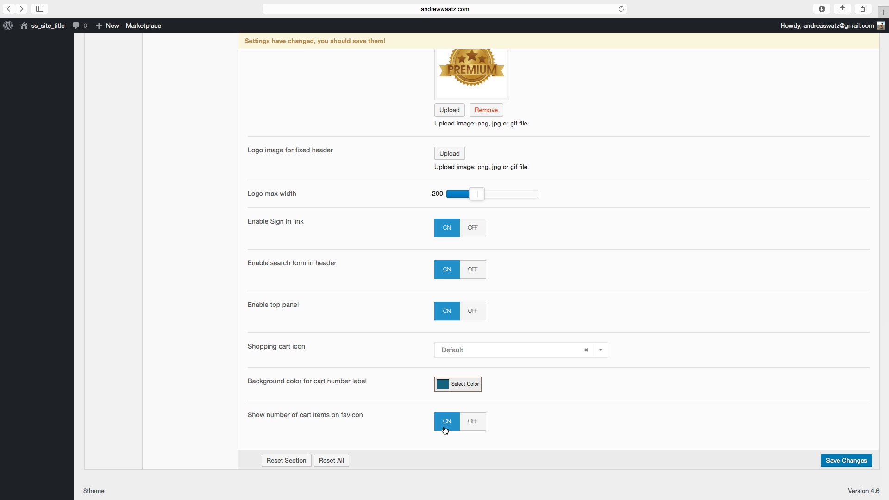
left_click(840, 465)
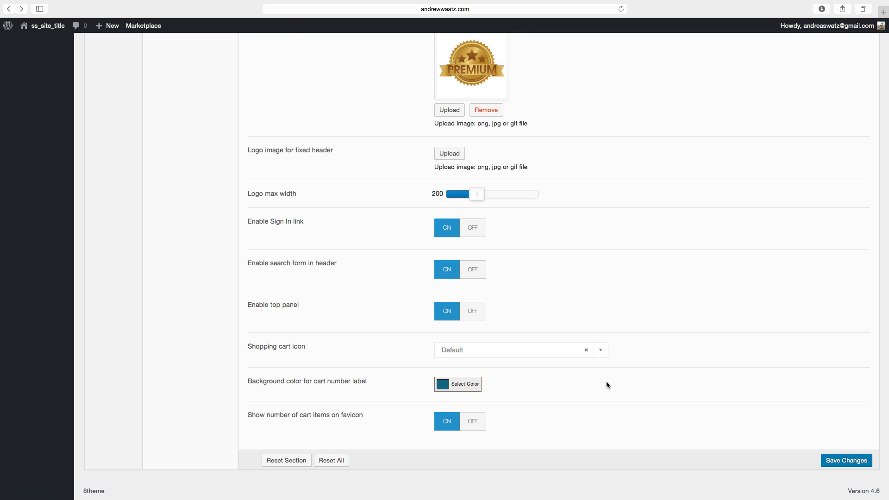
Preview the site's front end and go back to the dashboard.
scroll(607, 384, "up", 15)
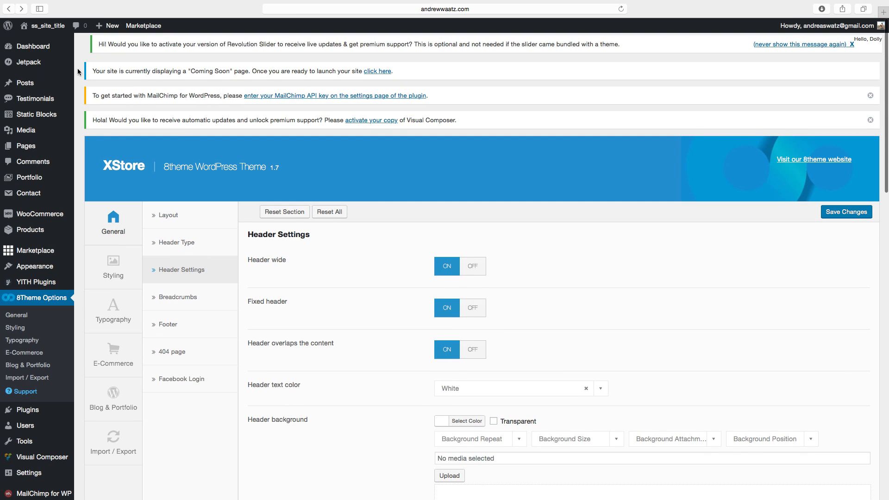
mouse_move(48, 26)
left_click(35, 42)
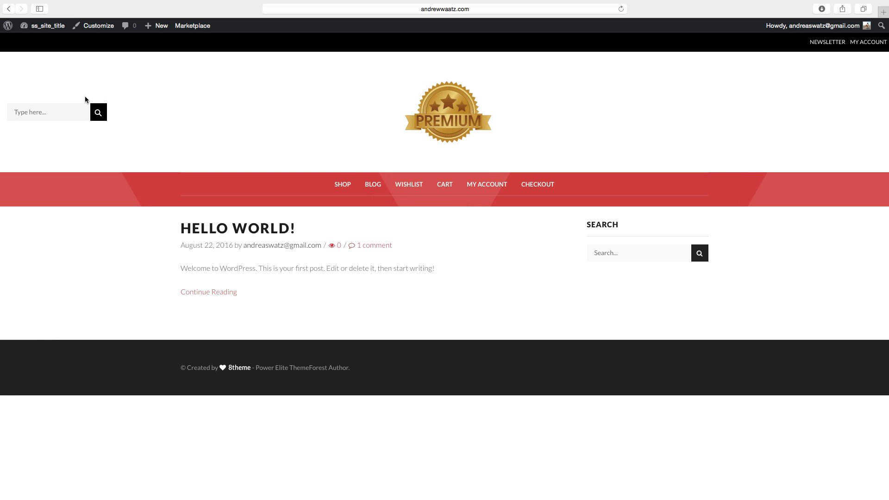
left_click(41, 28)
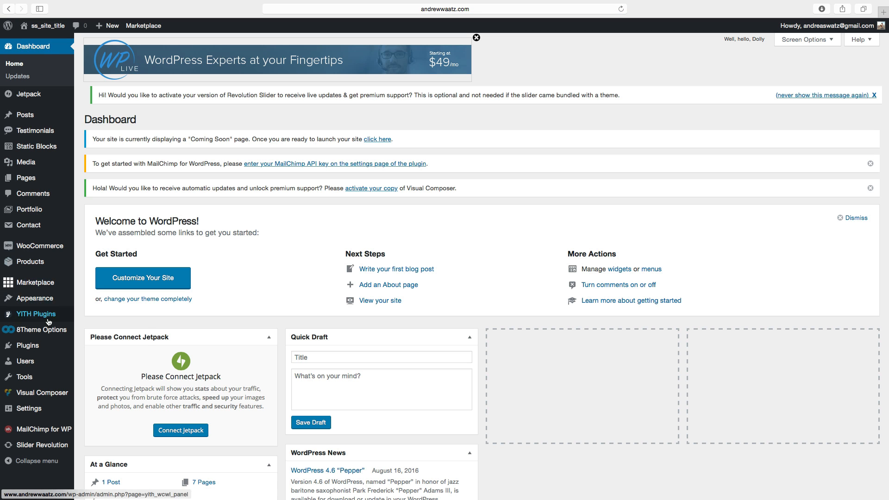
In the theme's Header Settings, turn off the search form in the header and save the changes.
mouse_move(41, 337)
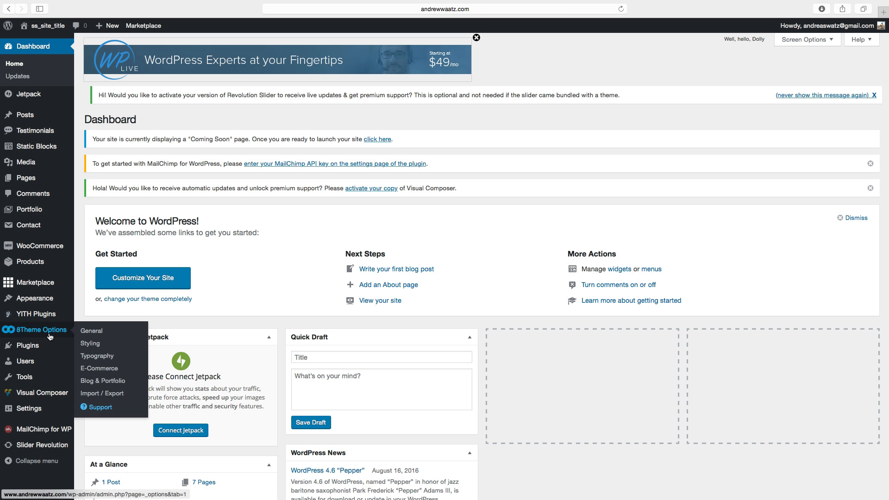
left_click(93, 333)
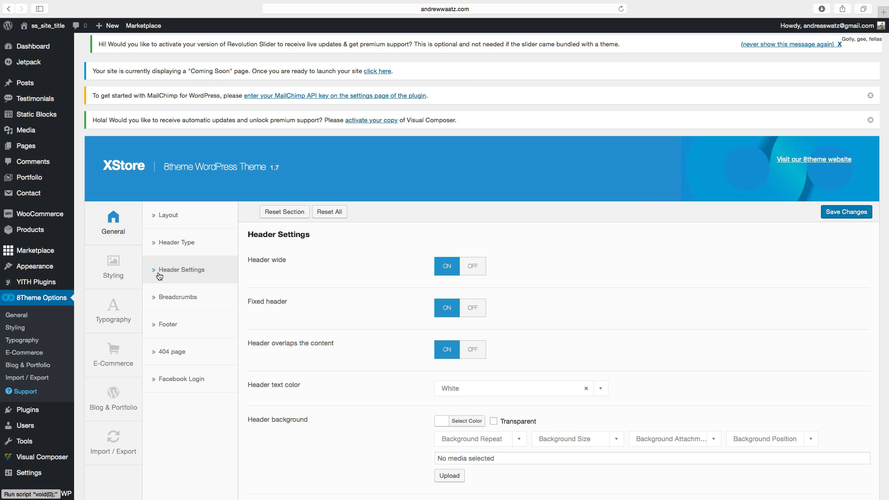
scroll(301, 326, "down", 3)
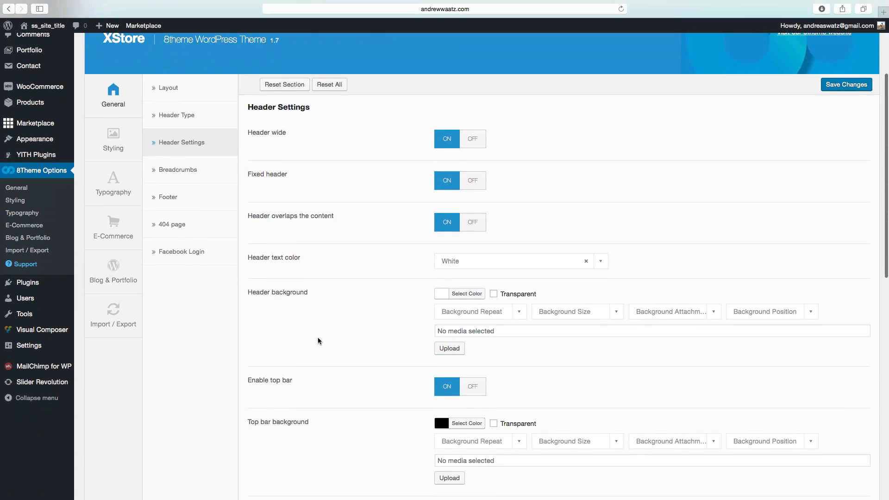
scroll(318, 338, "down", 10)
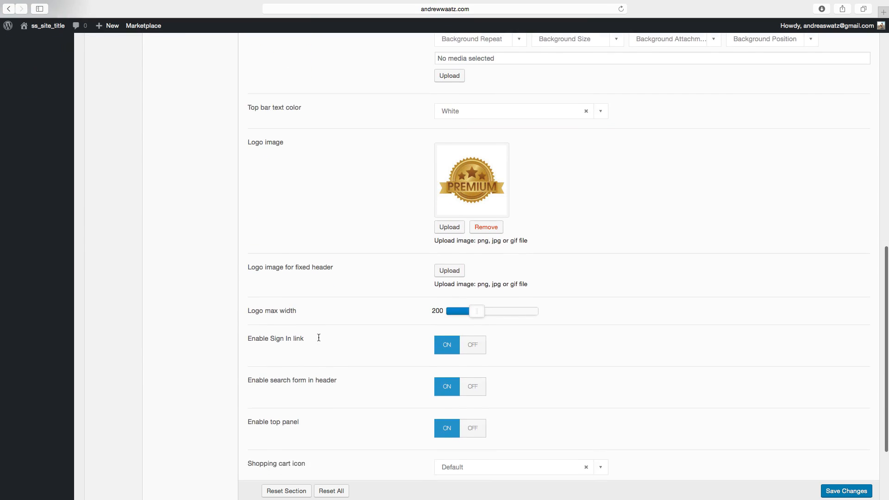
scroll(319, 338, "down", 3)
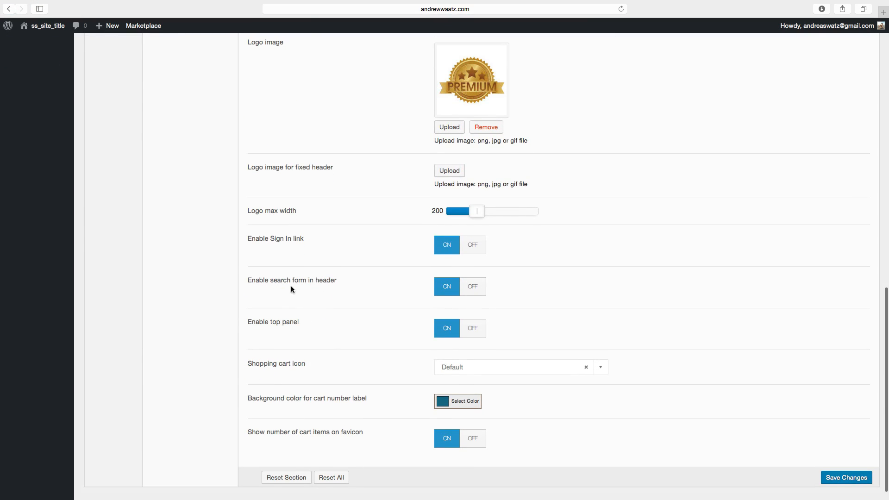
left_click(476, 288)
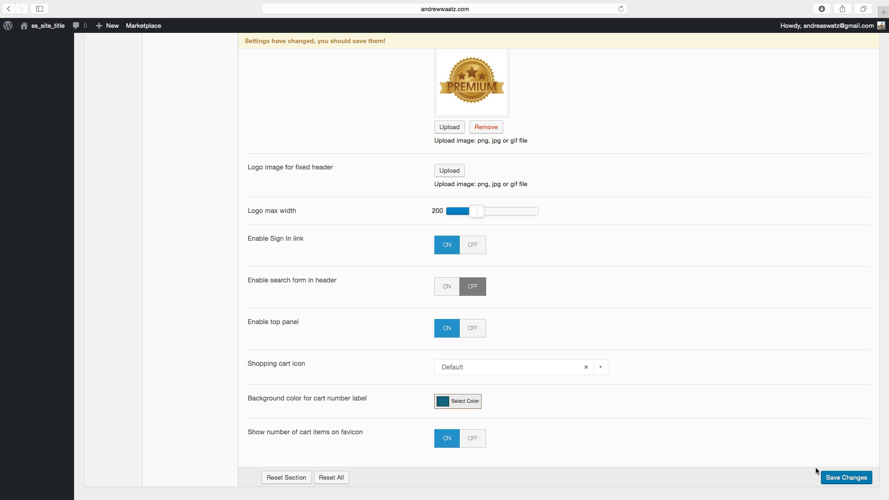
left_click(858, 480)
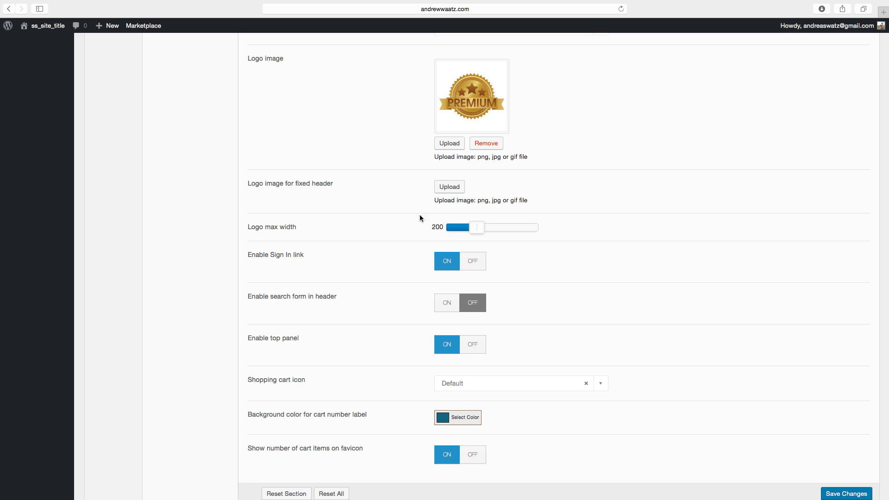
Check the updated header on the site's front end, then return to the dashboard.
left_click(49, 29)
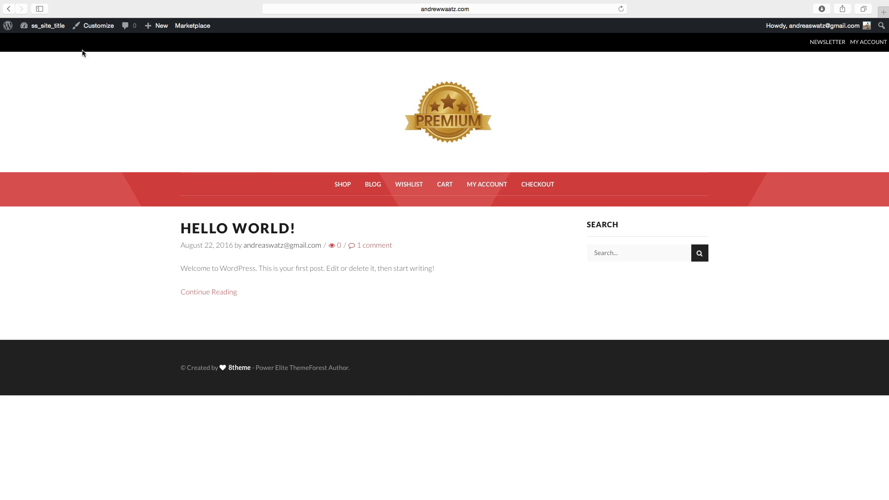
left_click(50, 27)
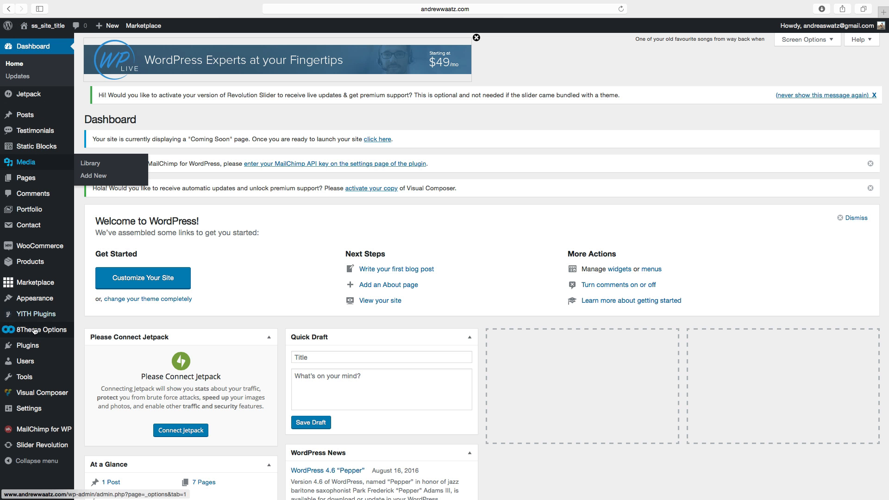
Open the theme's Footer options and set the footer columns to 3 Columns.
mouse_move(31, 335)
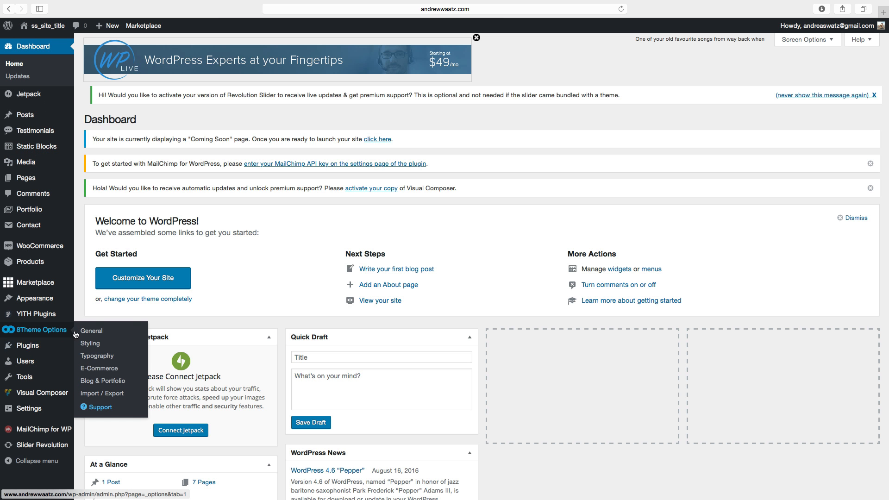
left_click(92, 334)
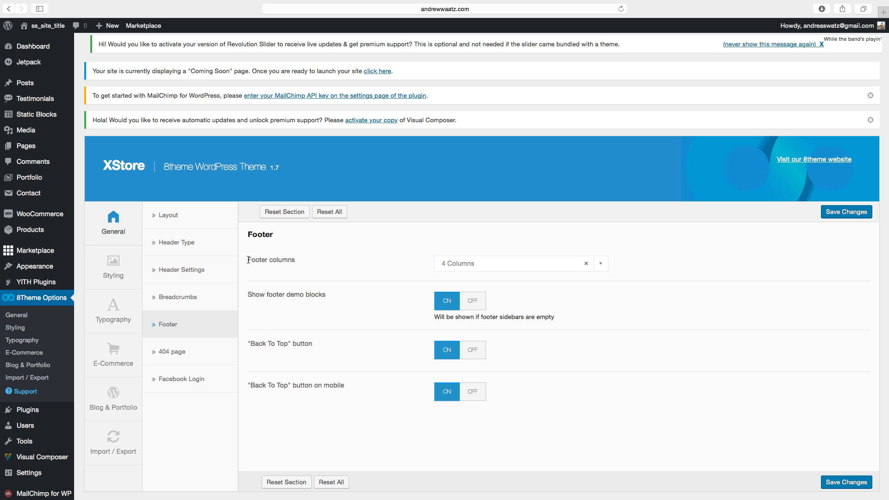
left_click_drag(248, 260, 300, 262)
left_click(486, 265)
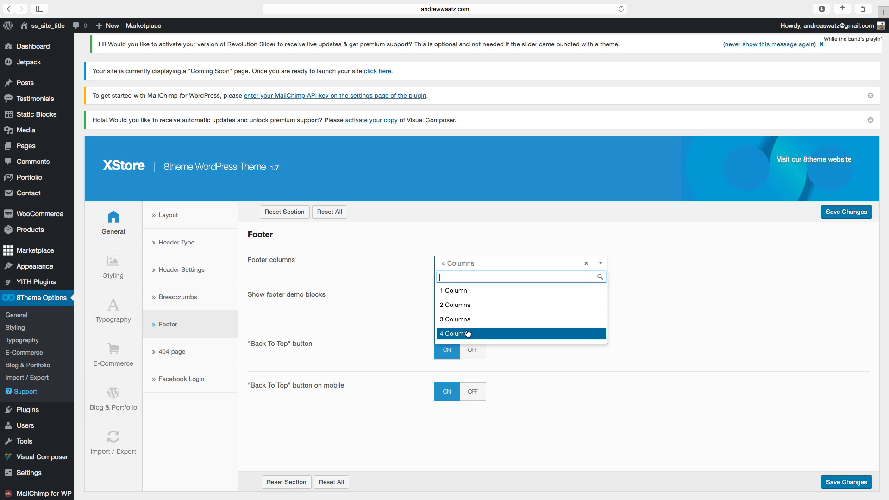
left_click(453, 320)
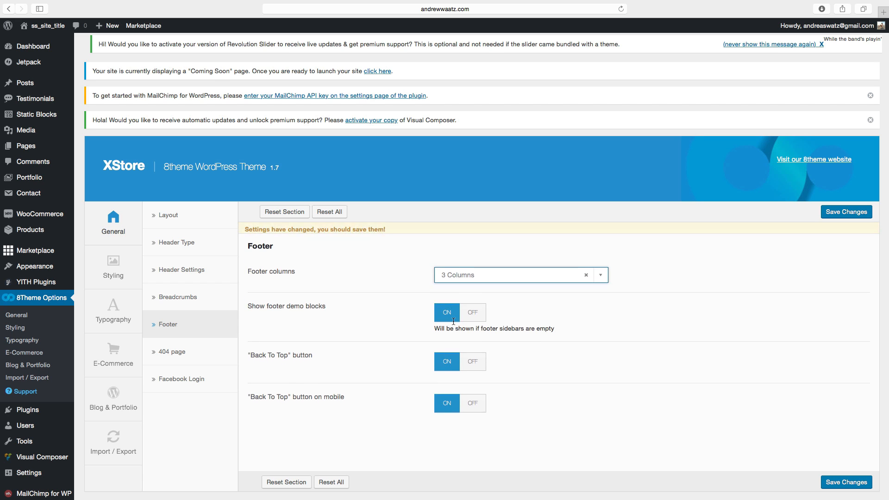
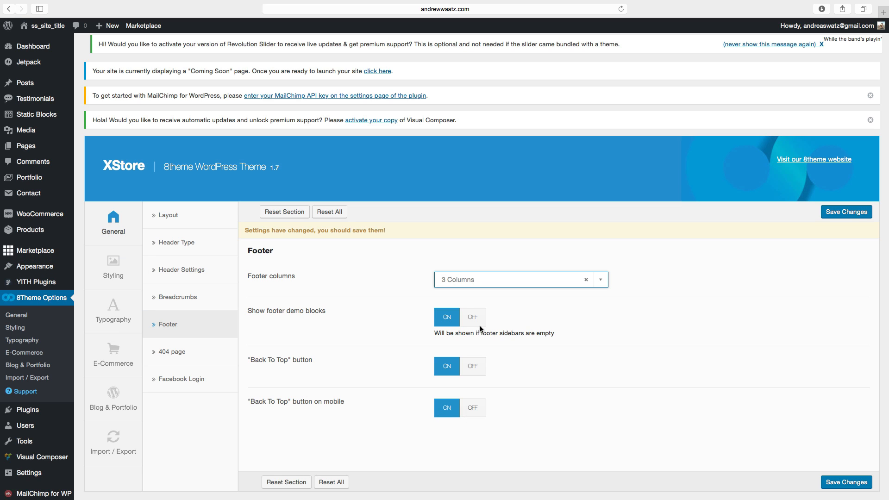
Save the footer options and open the Widgets screen.
left_click(844, 484)
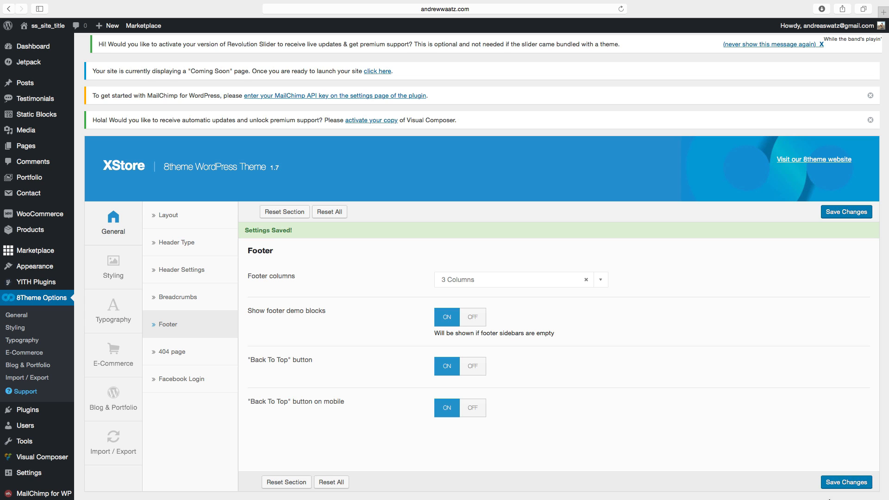
mouse_move(829, 499)
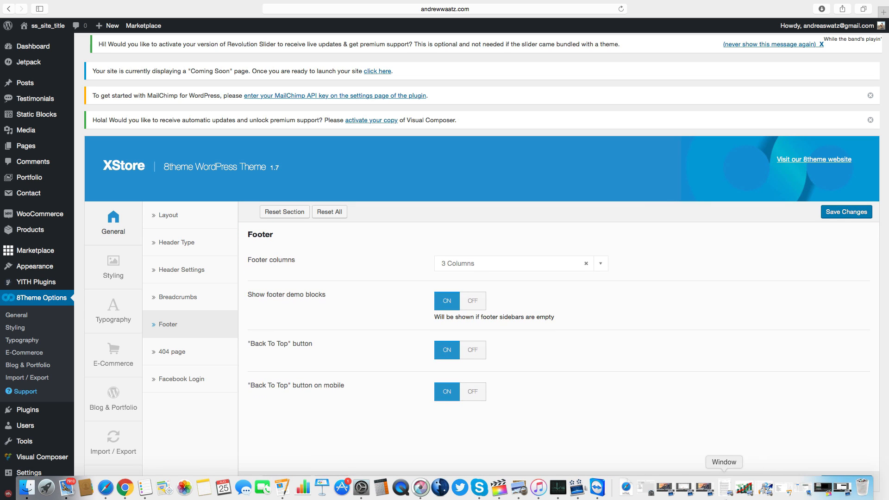
mouse_move(41, 268)
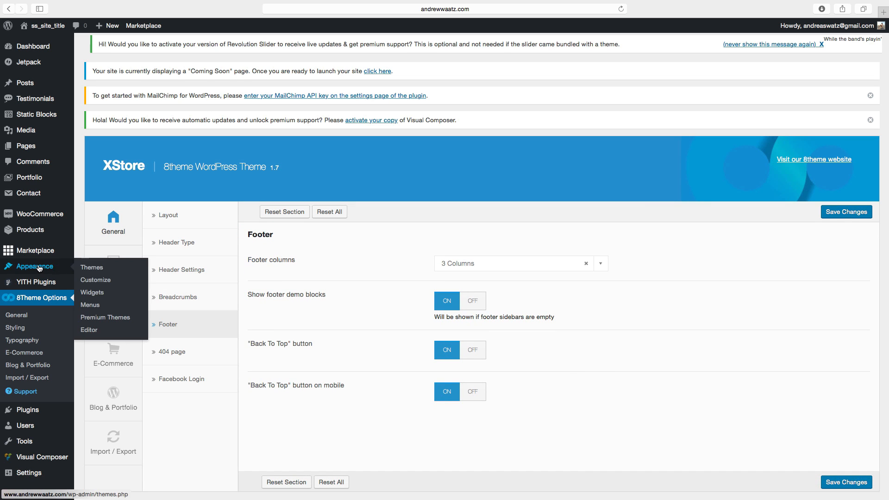
left_click(94, 293)
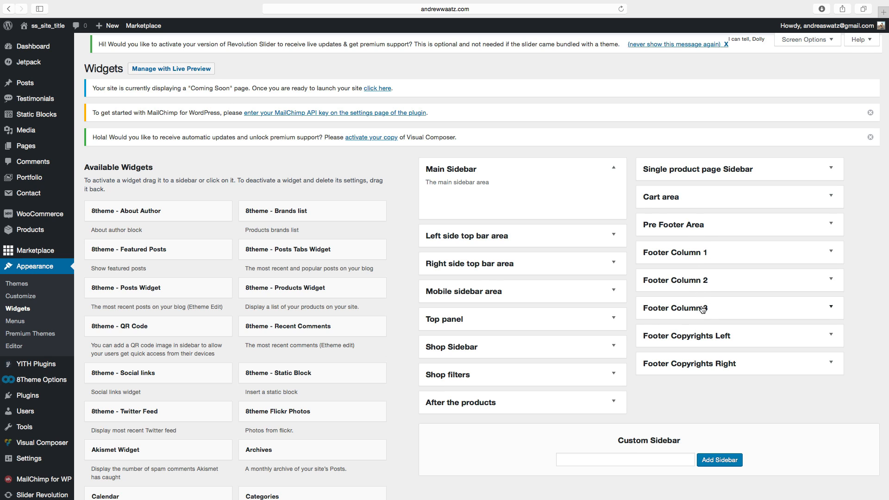
Examine the footer widget areas and the list of available widgets.
left_click(669, 254)
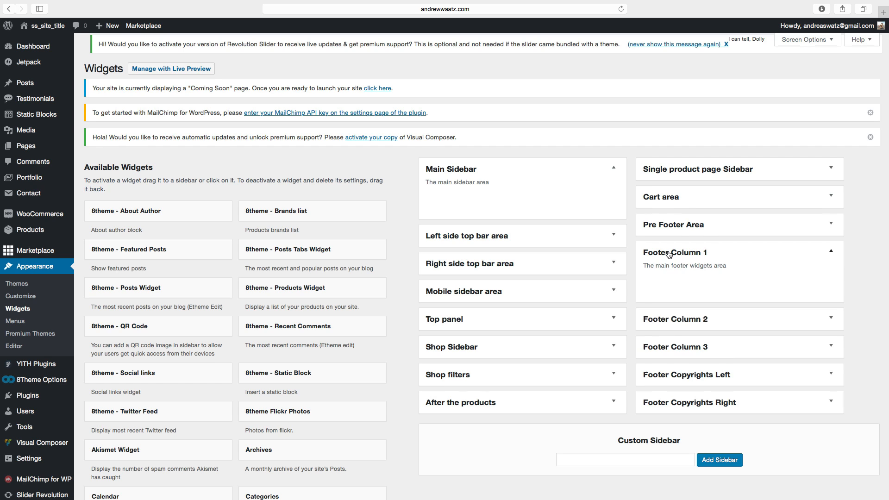
left_click(670, 254)
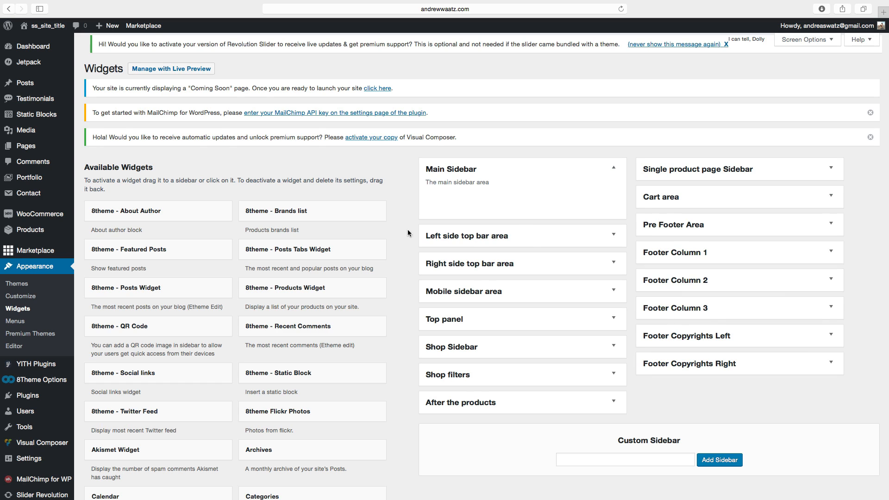
scroll(179, 337, "down", 10)
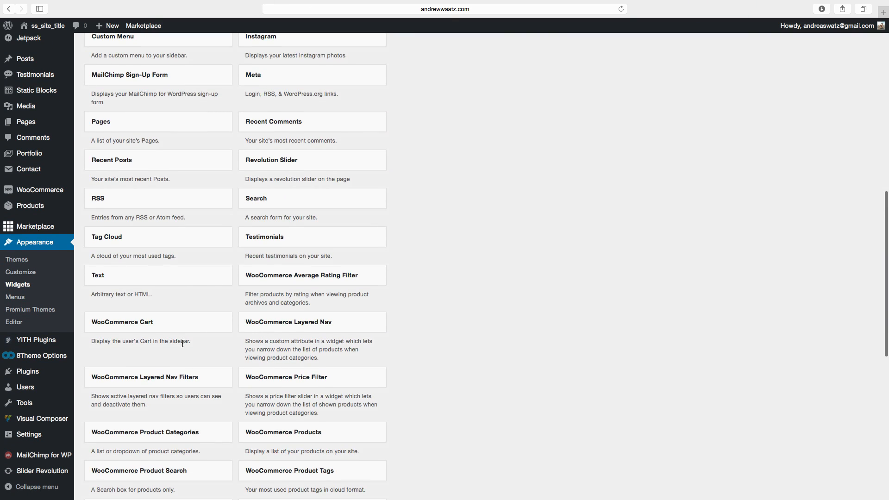
scroll(182, 343, "down", 7)
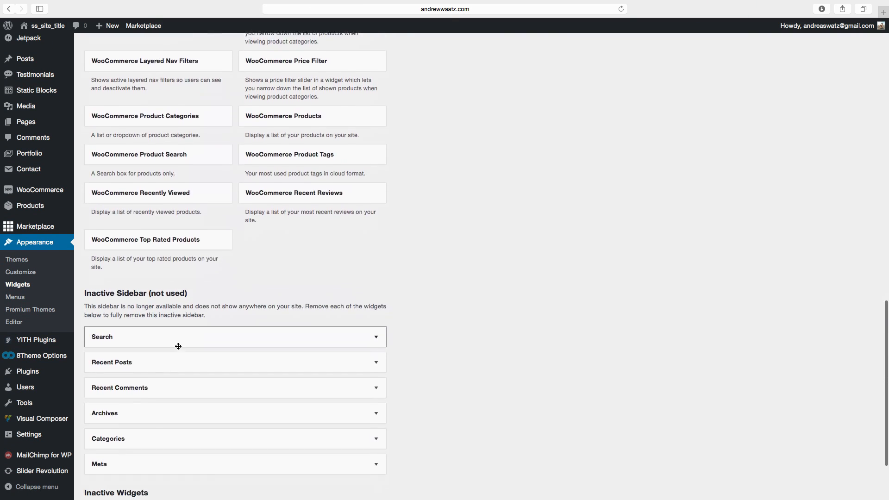
scroll(179, 347, "up", 15)
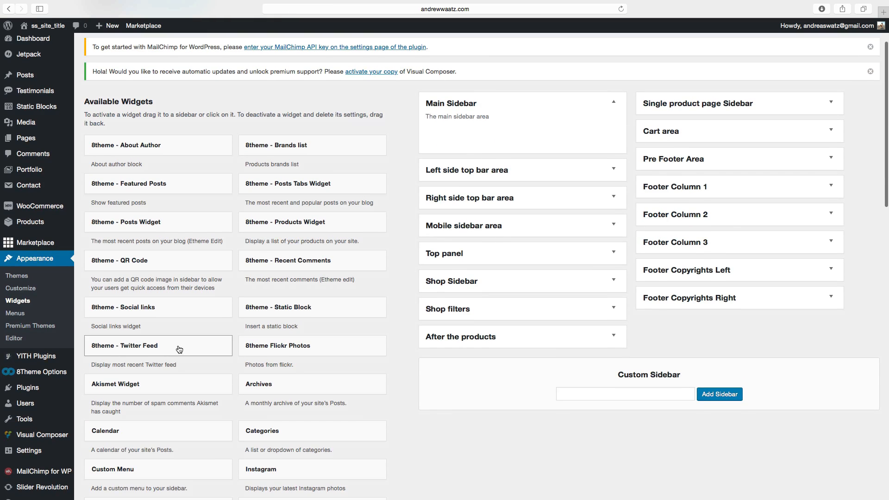
scroll(180, 349, "down", 3)
scroll(179, 347, "up", 4)
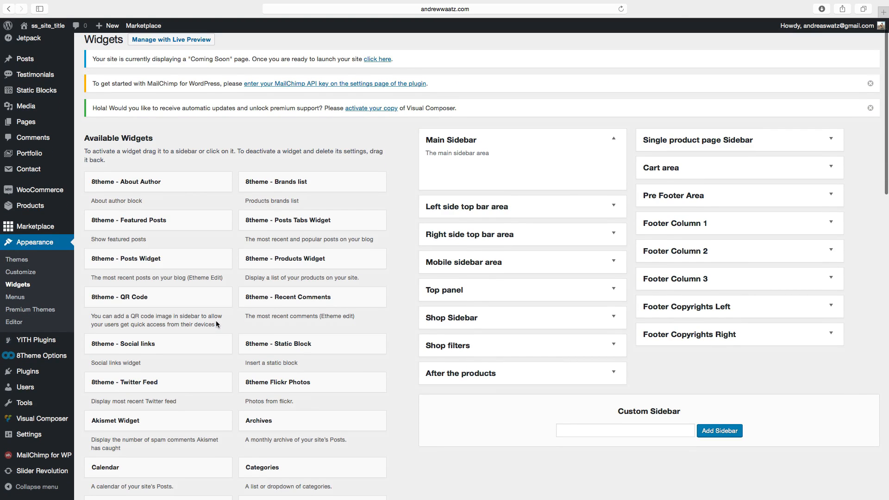
Add the 8theme - Social links widget to Footer Column 3.
left_click(147, 347)
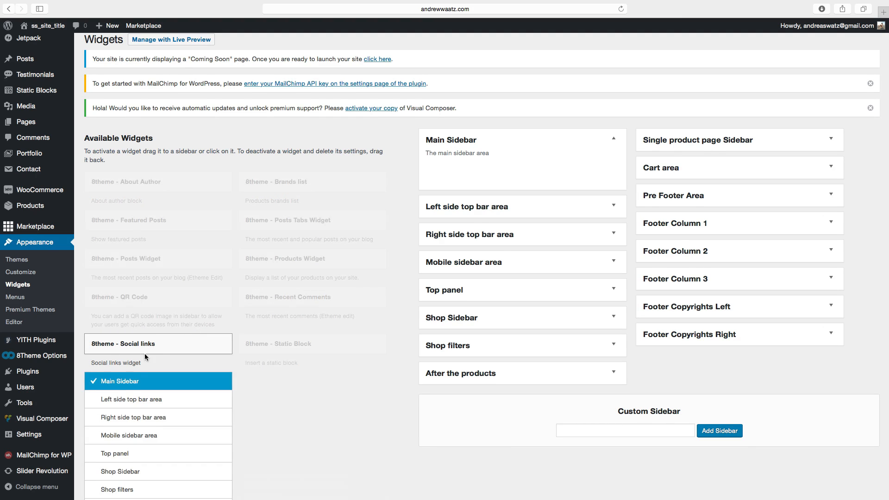
scroll(148, 348, "down", 2)
scroll(141, 352, "down", 5)
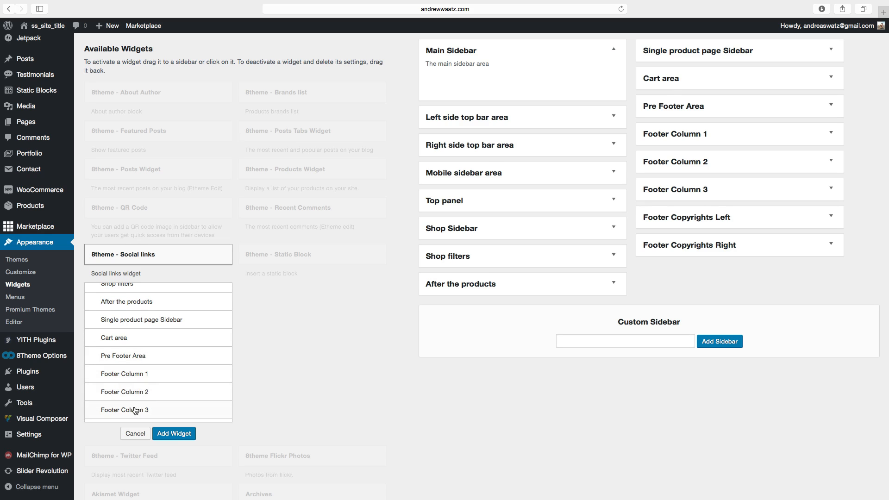
left_click(134, 410)
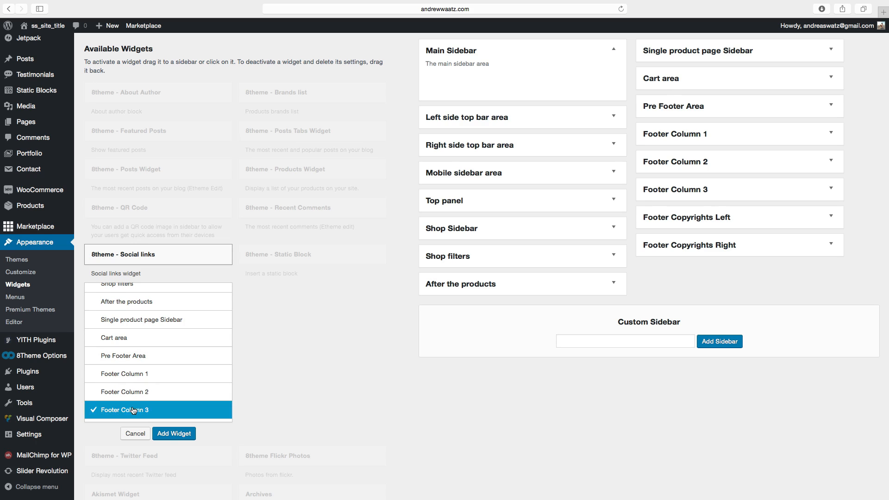
left_click(175, 434)
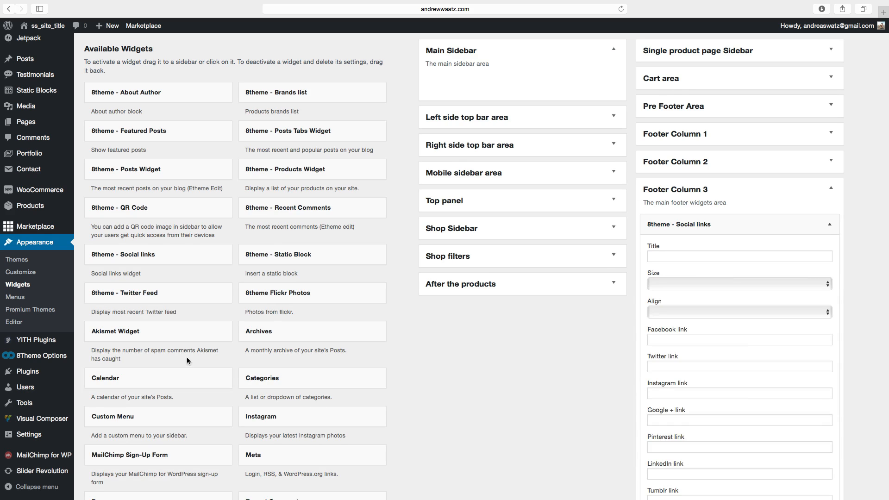
Set the Facebook, Twitter, Instagram, Google + , Pinterest and LinkedIn links of the social widget to # and save it.
scroll(560, 351, "down", 5)
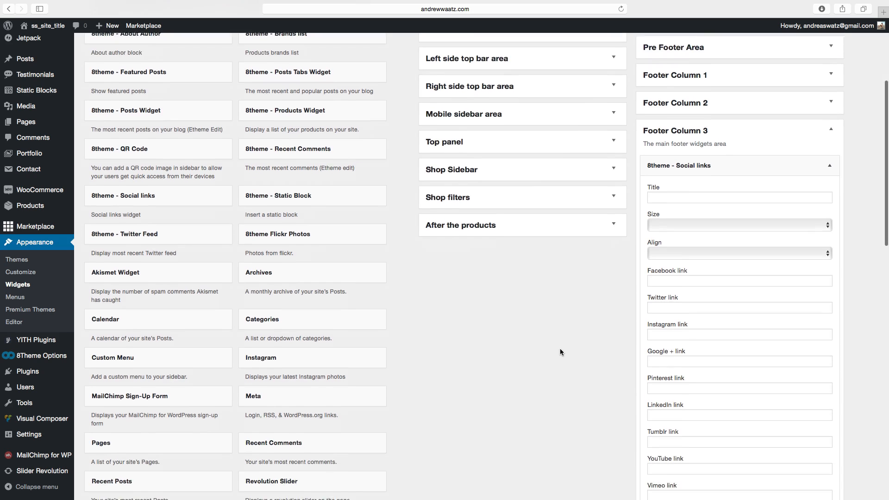
scroll(559, 349, "up", 2)
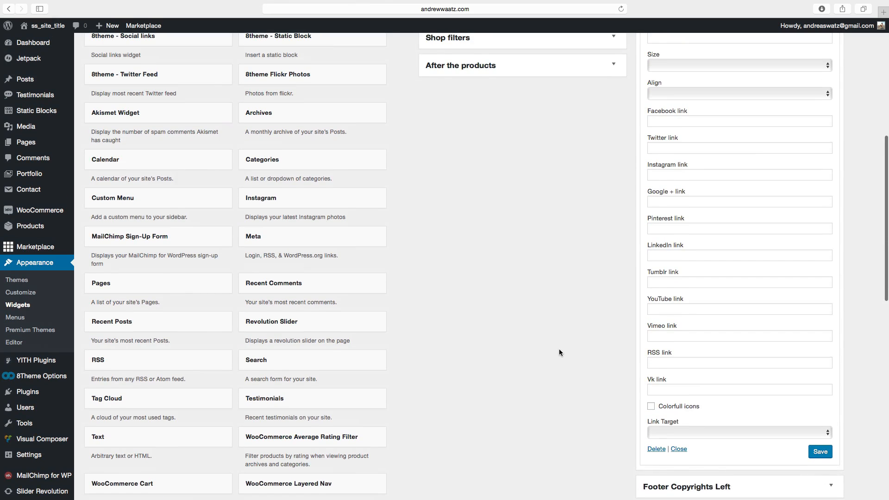
scroll(572, 341, "up", 2)
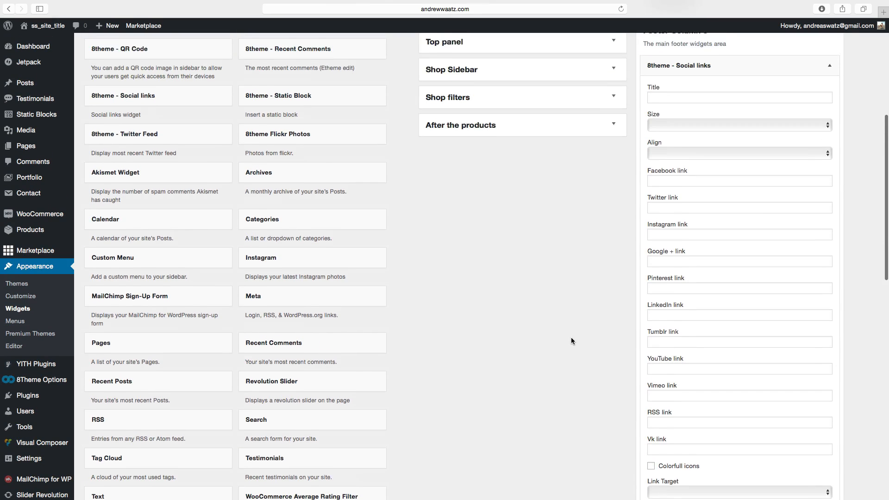
scroll(571, 342, "down", 2)
scroll(570, 341, "up", 2)
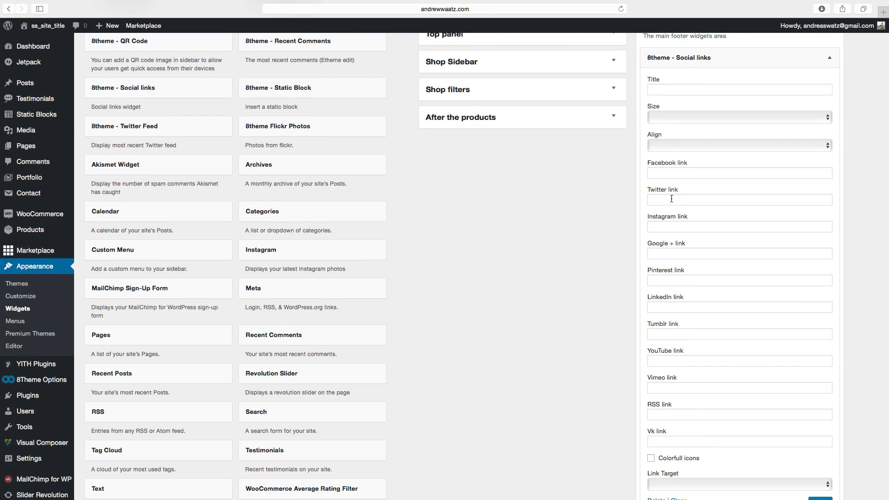
left_click(664, 250)
left_click(655, 226)
type("##")
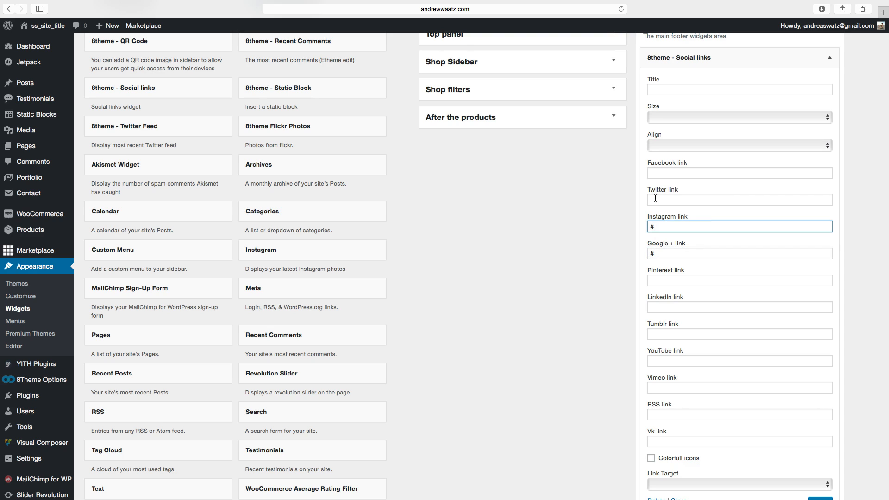
left_click(656, 199)
left_click(664, 226)
left_click(658, 199)
type("#")
left_click(654, 173)
type("#")
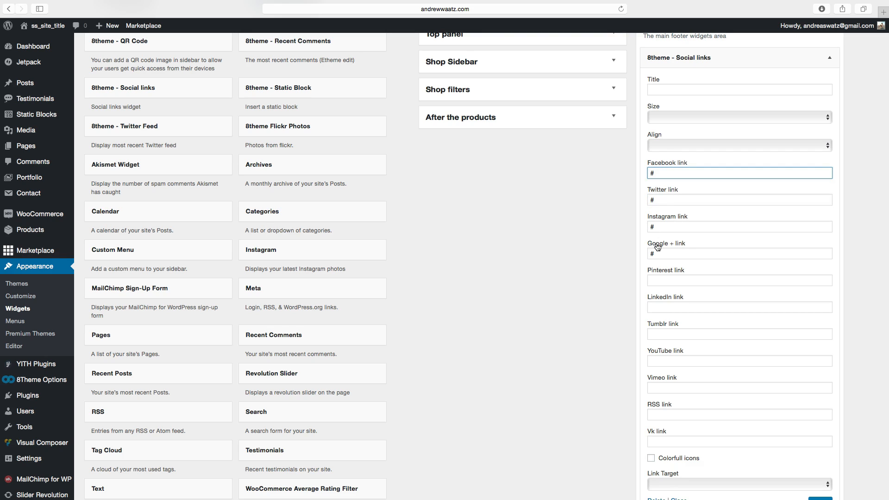
left_click(657, 281)
left_click(653, 307)
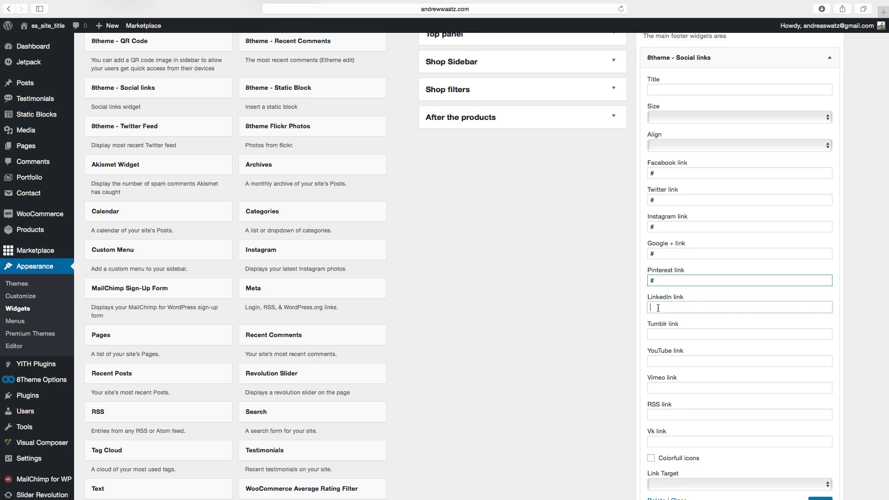
type("#")
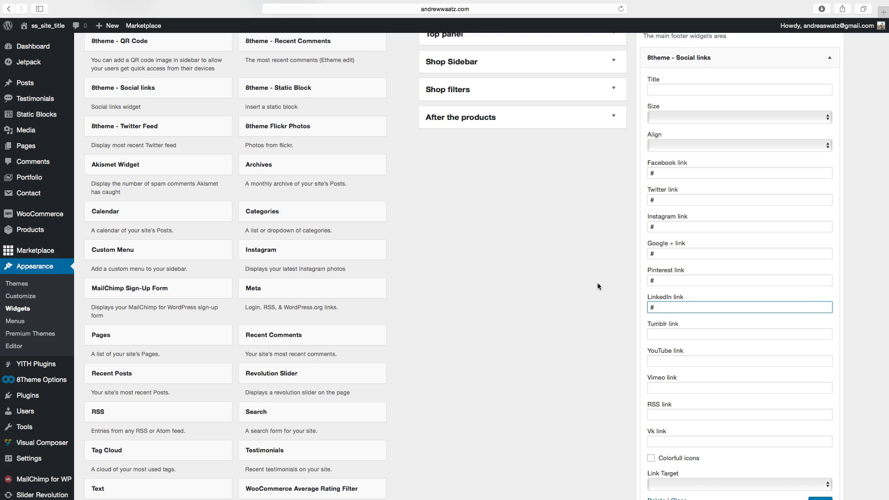
scroll(599, 296, "down", 5)
left_click(818, 371)
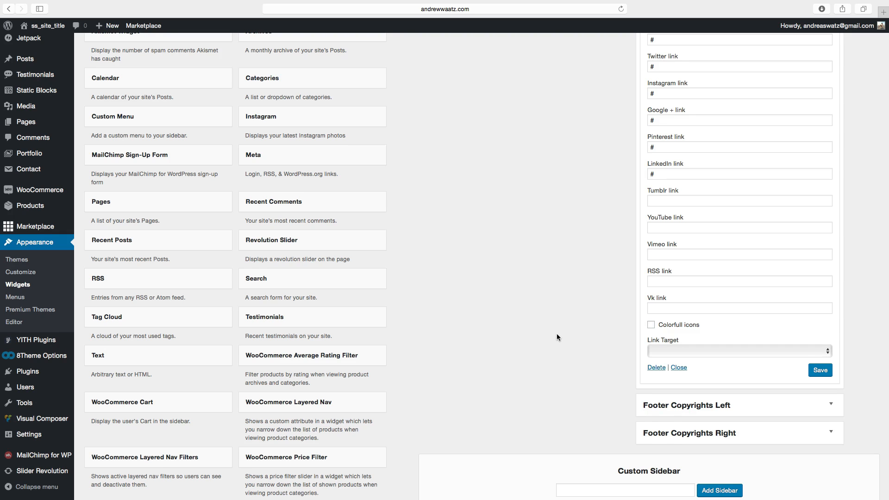
Add the Recent Posts widget to Footer Column 2.
scroll(532, 336, "up", 5)
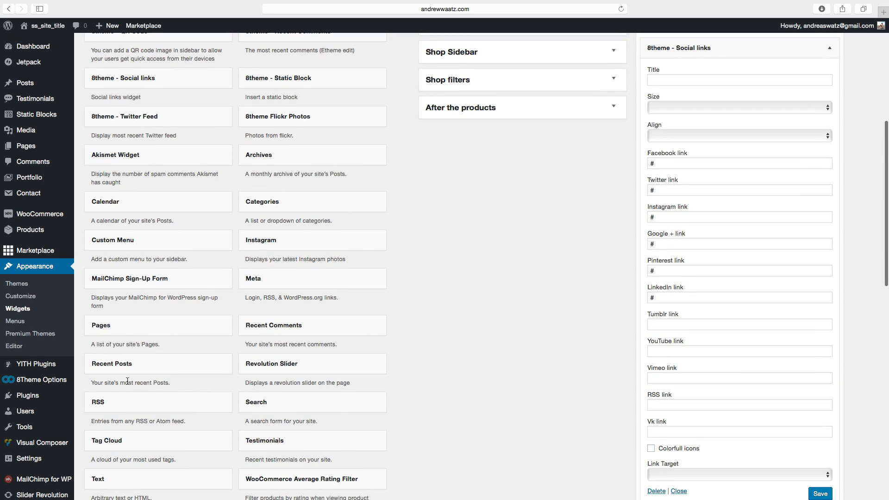
scroll(130, 381, "up", 2)
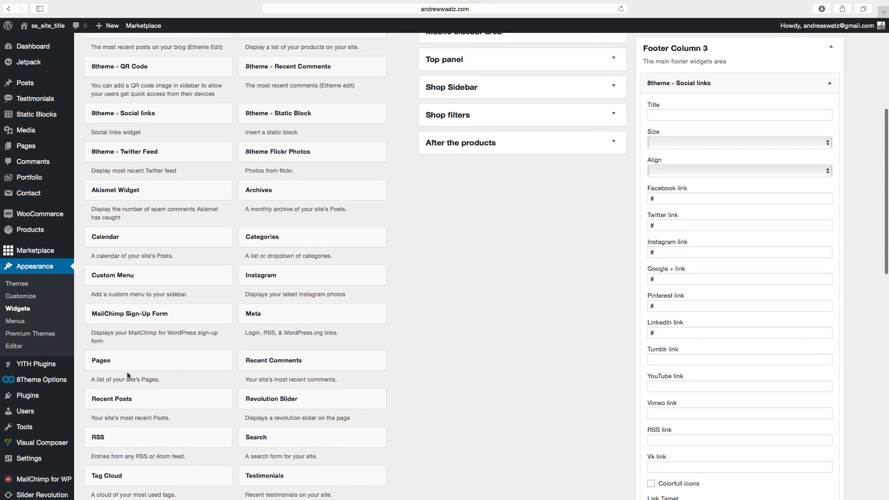
left_click(140, 395)
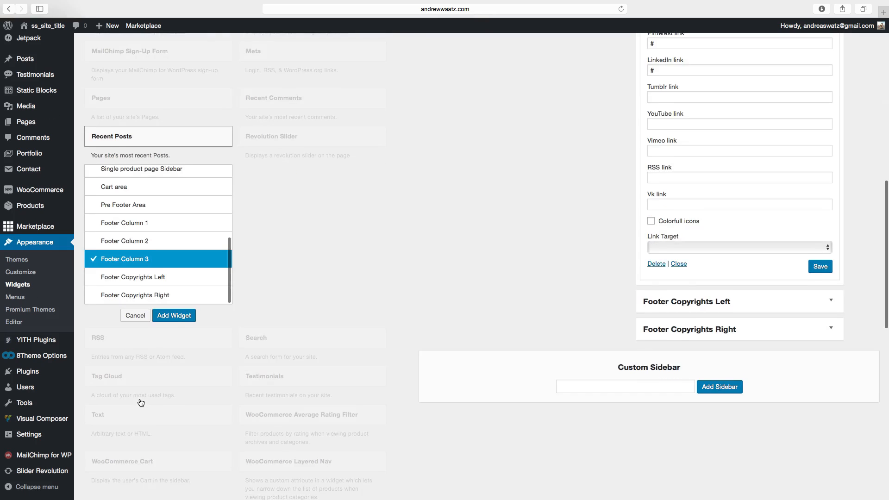
left_click(142, 232)
left_click(172, 306)
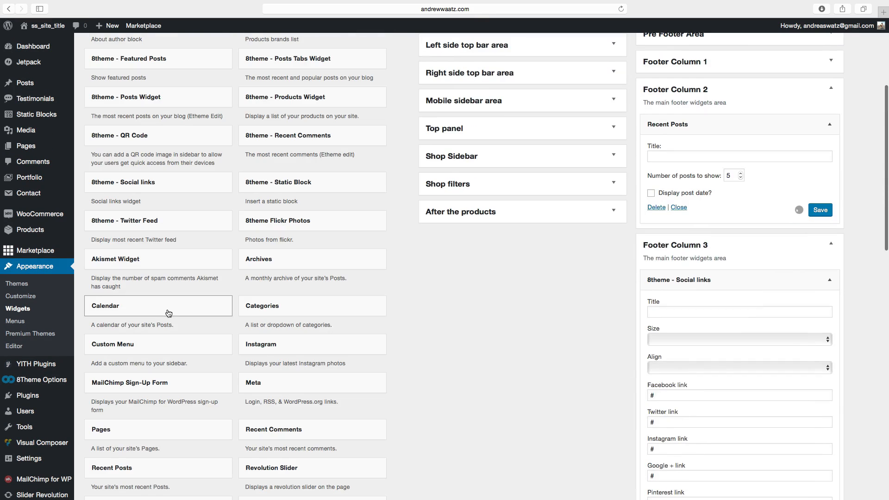
Title the Recent Posts widget "Recent Posts" and save it.
scroll(681, 290, "up", 3)
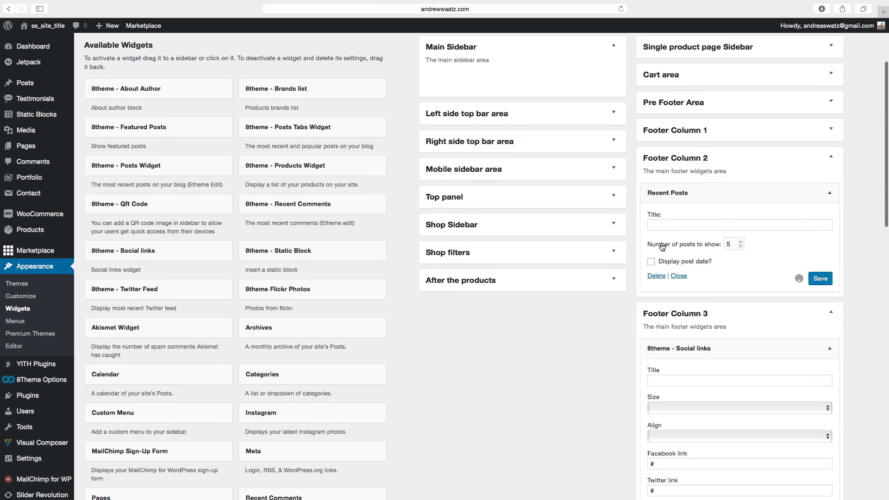
left_click(671, 226)
type("Recent Posts")
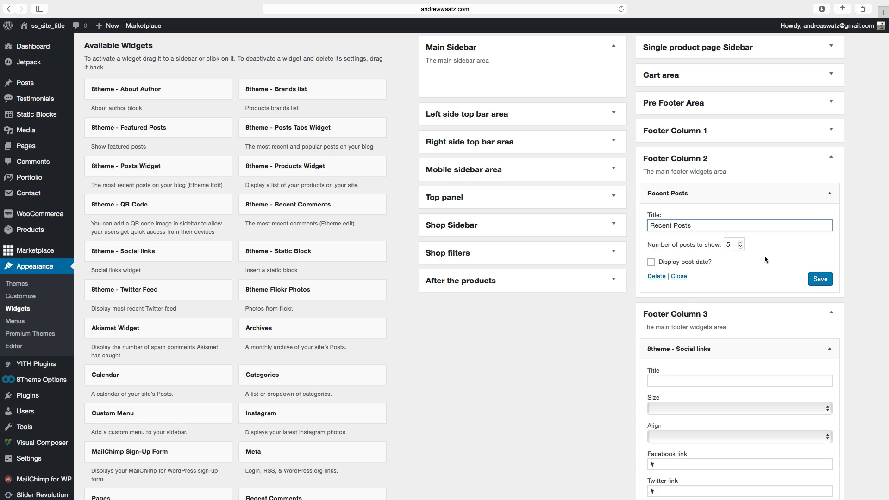
left_click(821, 279)
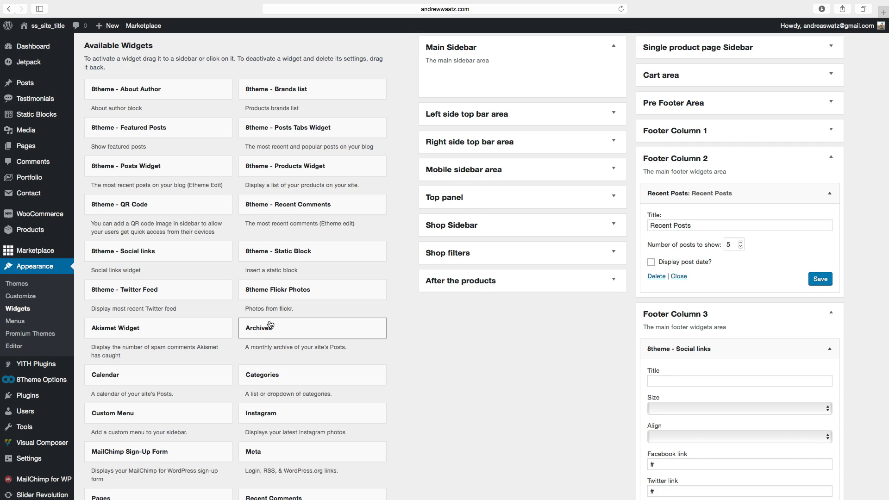
Add the Search widget to Footer Column 1.
scroll(187, 369, "down", 5)
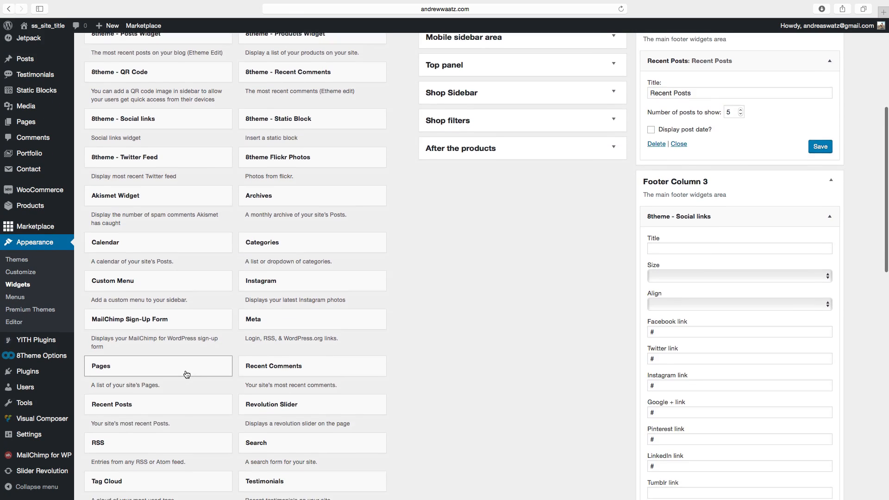
scroll(187, 374, "down", 5)
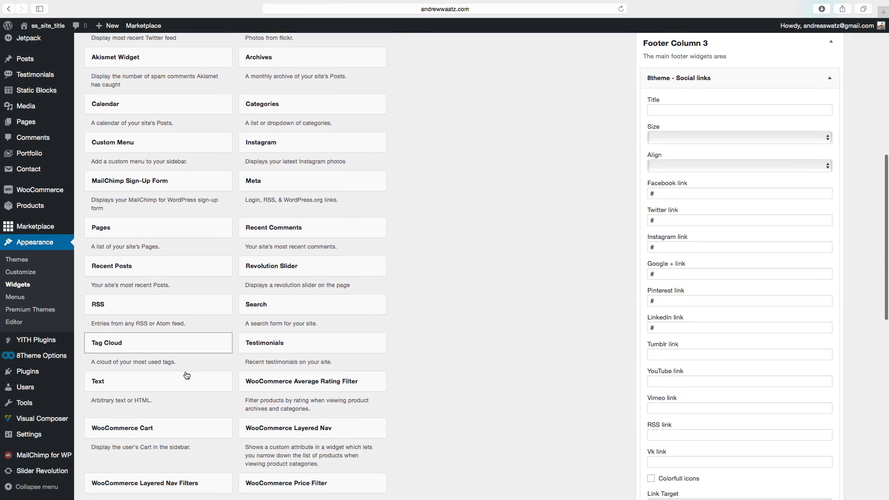
scroll(186, 376, "up", 3)
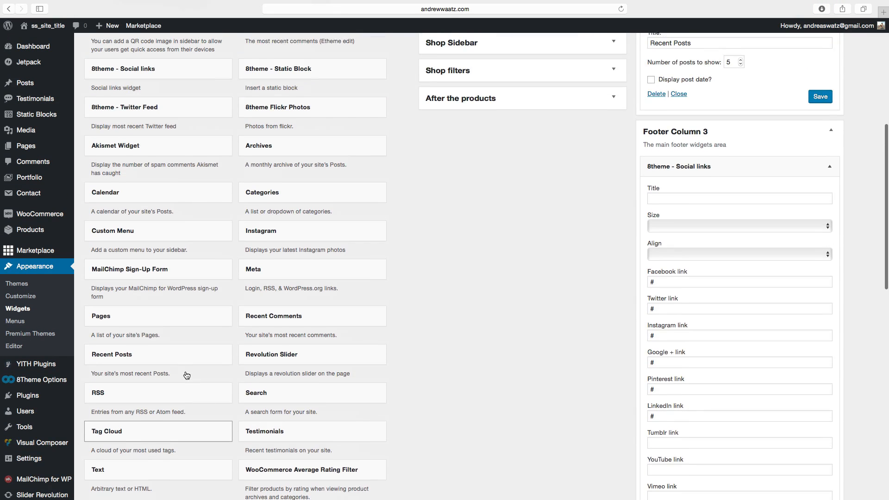
scroll(187, 376, "down", 1)
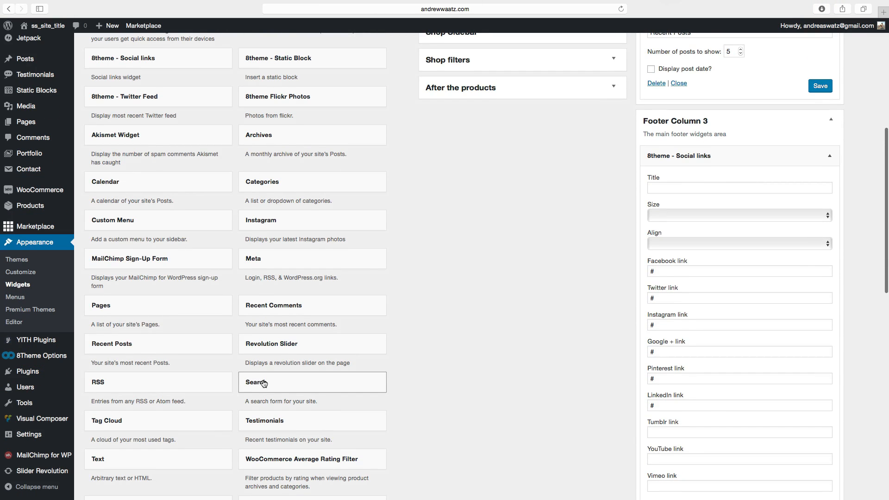
left_click(263, 383)
scroll(264, 377, "down", 1)
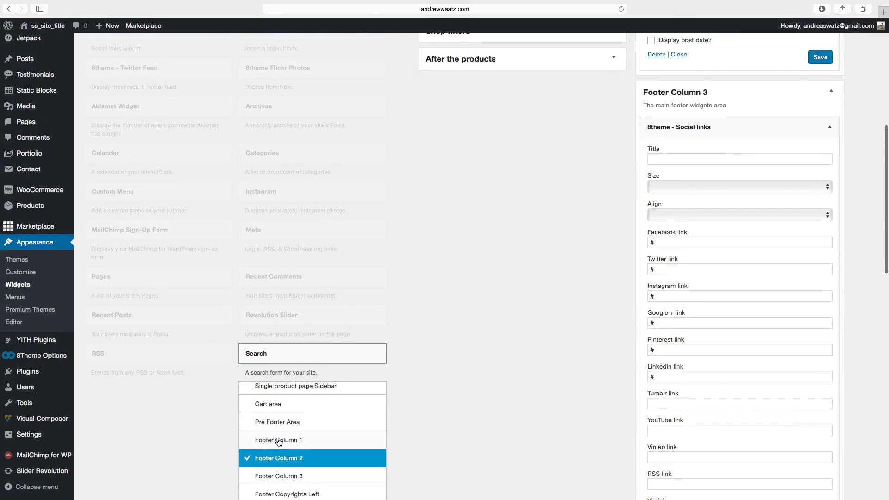
left_click(278, 441)
scroll(306, 446, "down", 3)
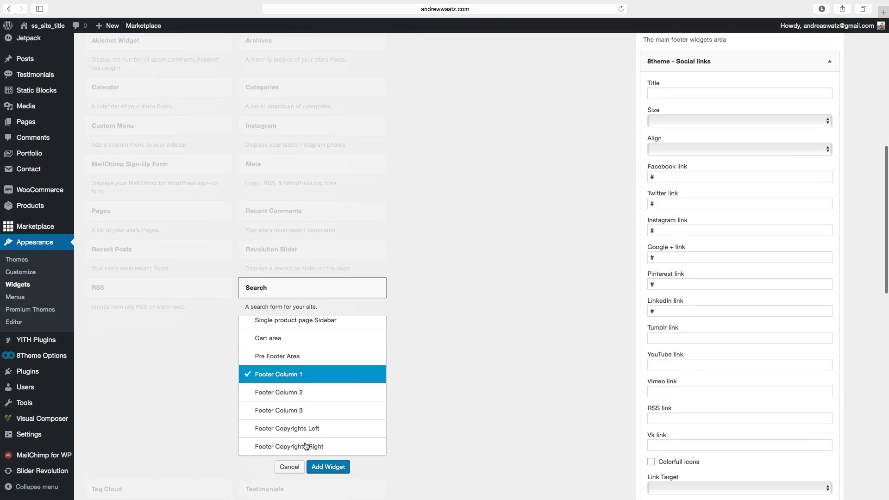
scroll(305, 446, "down", 2)
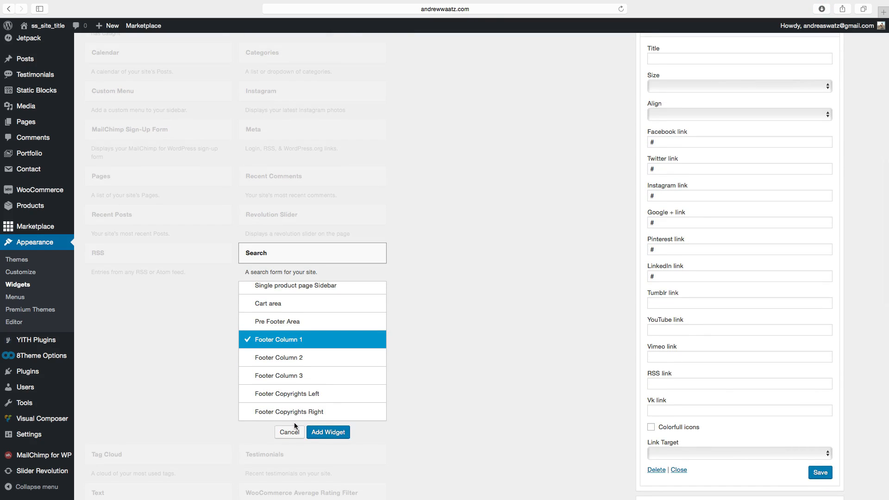
left_click(324, 433)
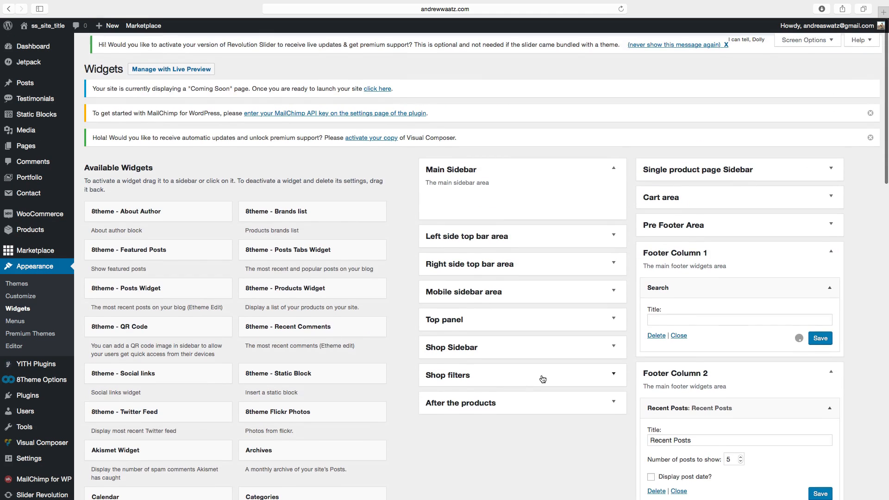
Title the Search widget "Search Products" and save it.
left_click(670, 320)
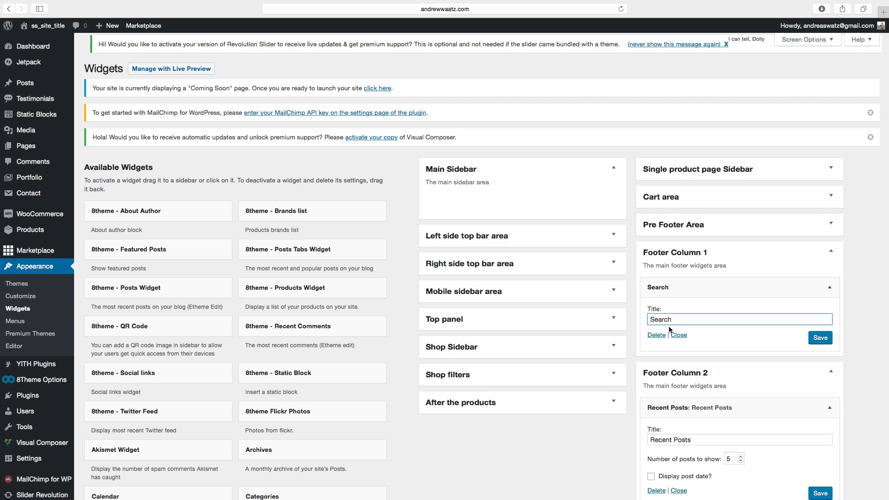
type("Products")
left_click(820, 339)
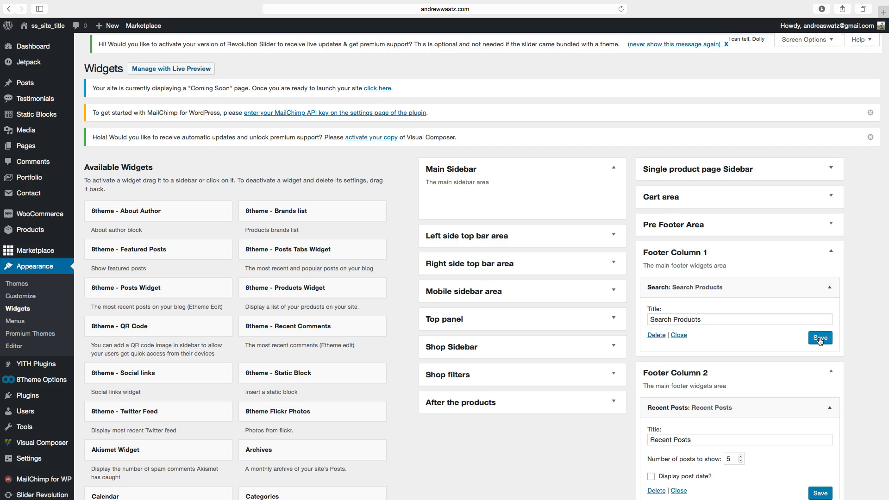
Preview the site's footer on the front end and return to the Widgets screen.
left_click(46, 26)
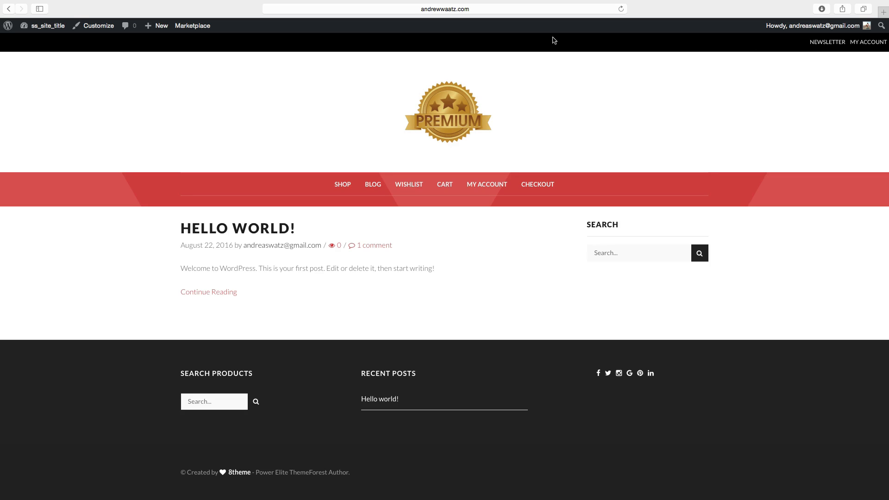
mouse_move(47, 28)
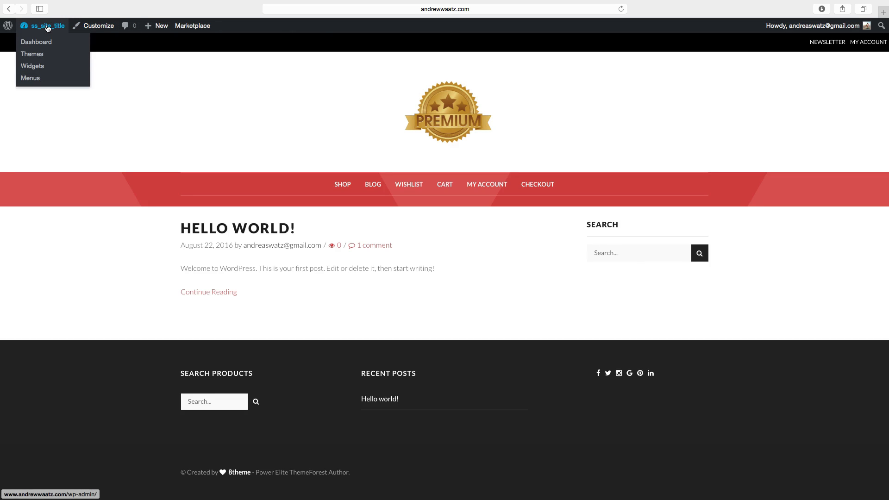
left_click(33, 70)
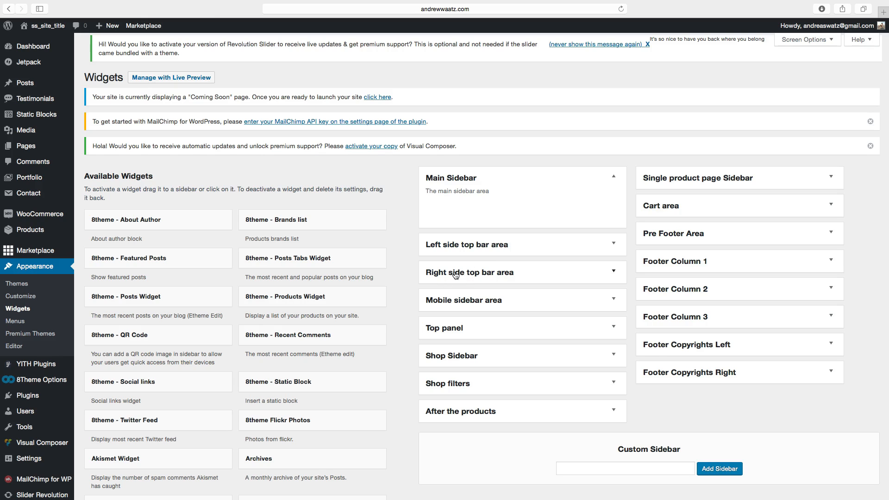
Add the 8theme - Social links widget to the Right side top bar area.
scroll(293, 343, "down", 5)
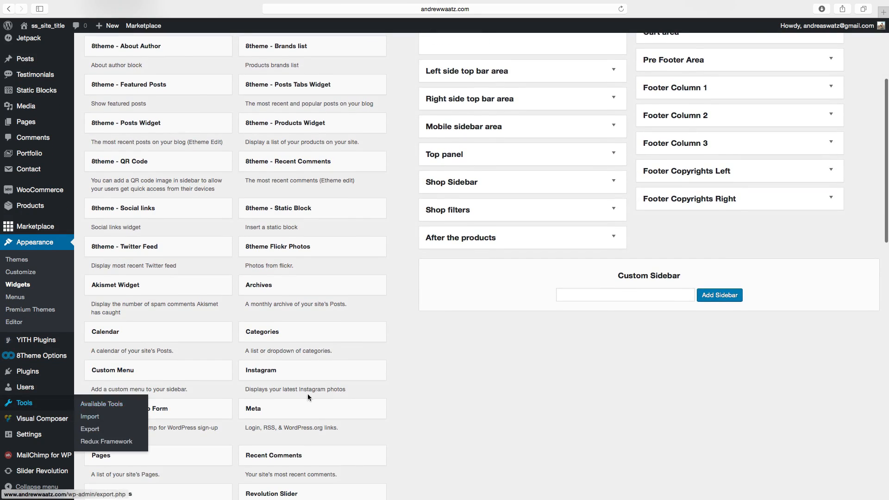
scroll(203, 356, "up", 5)
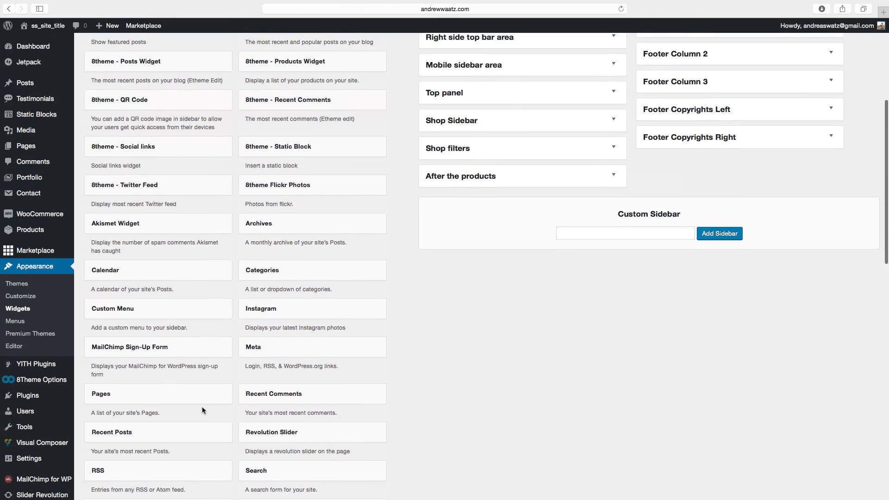
left_click(148, 180)
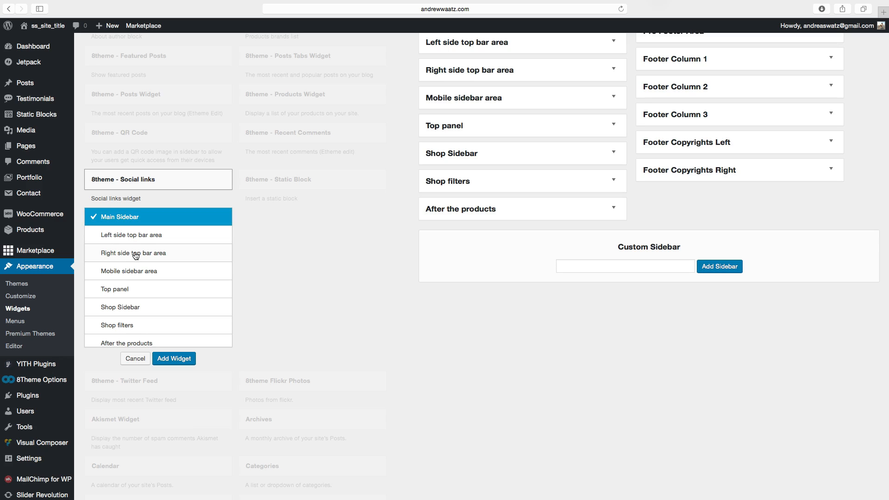
left_click(135, 254)
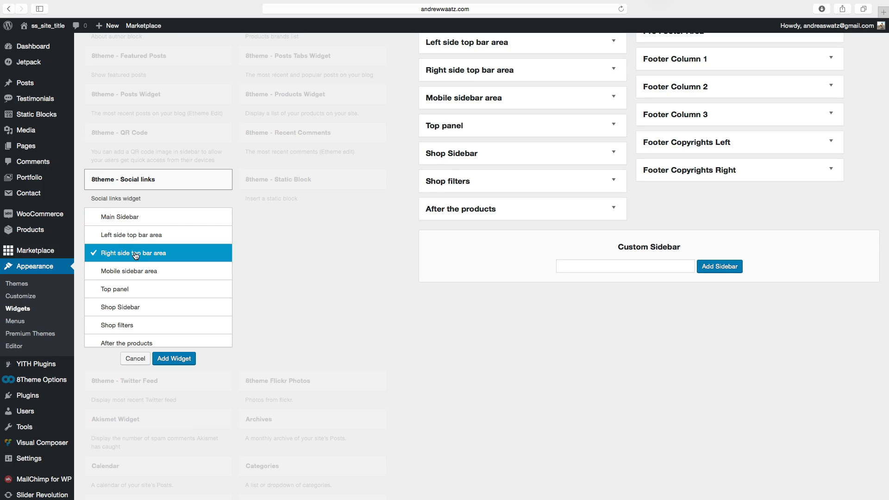
left_click(173, 359)
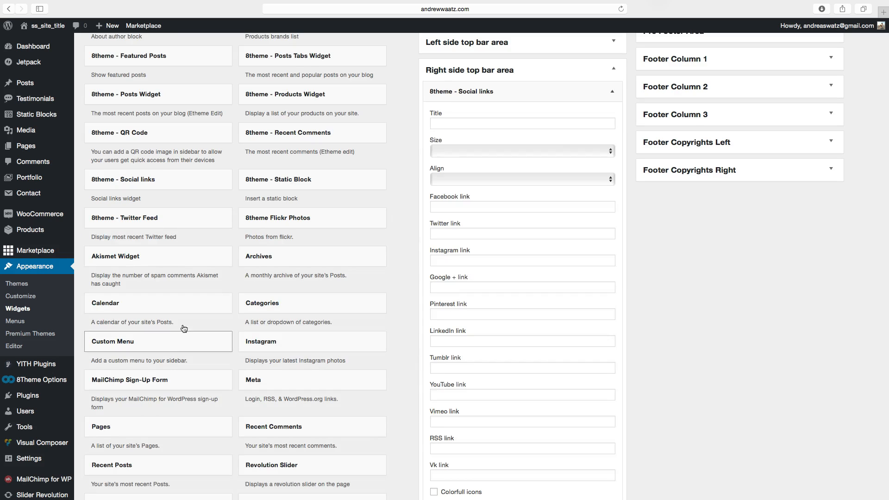
Set the Instagram, Google + , Pinterest, LinkedIn, Tumblr and YouTube links to # and enable Colorfull icons.
left_click(449, 260)
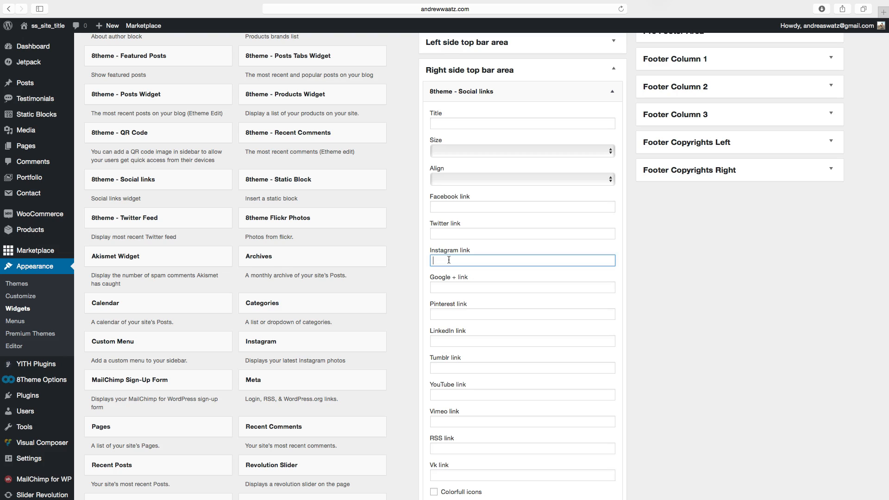
left_click(450, 287)
type("#")
left_click(449, 314)
type("#")
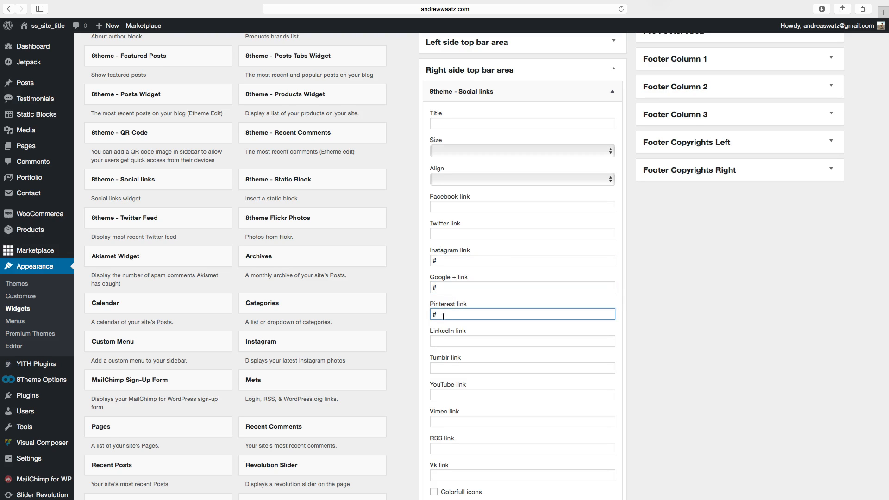
left_click(446, 342)
type("#")
left_click(446, 369)
type("#")
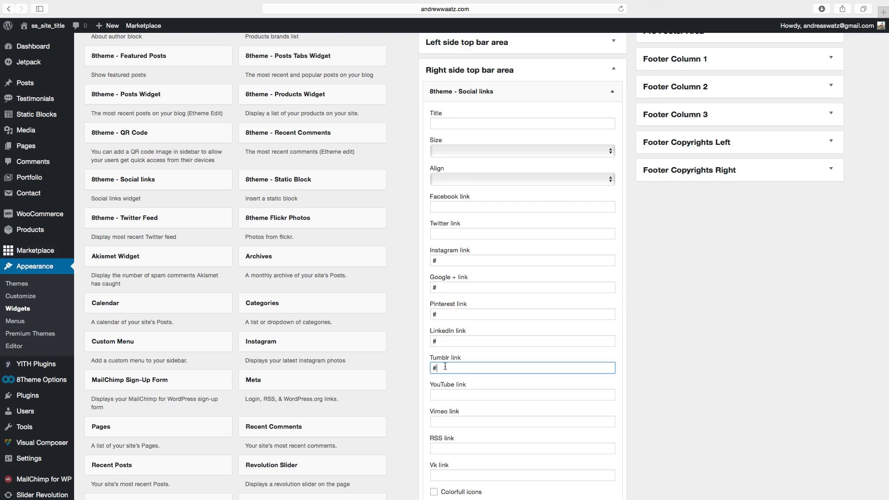
left_click(448, 392)
type("#")
scroll(447, 382, "down", 5)
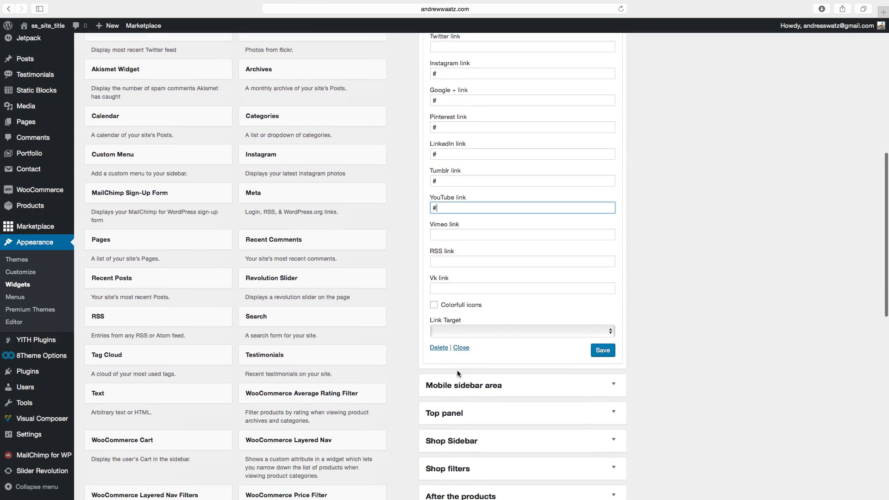
scroll(457, 371, "down", 1)
left_click(602, 332)
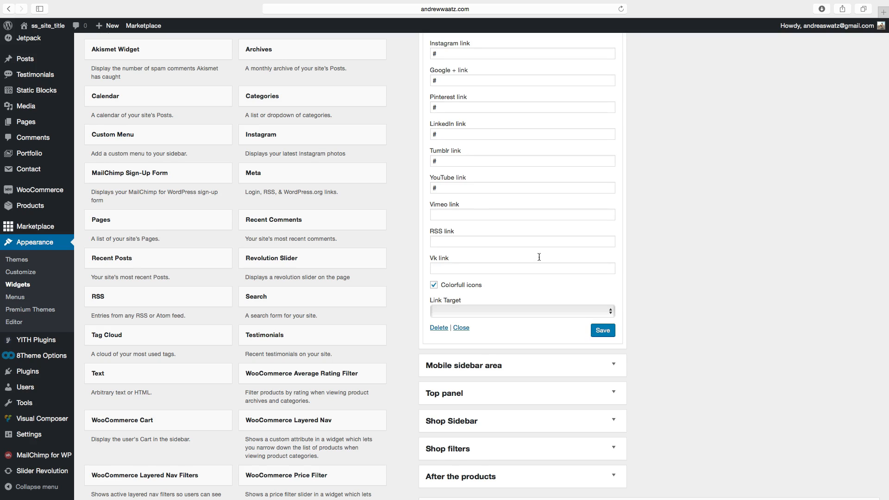
View the site's front page with the top-bar social icons, then go back to the dashboard.
left_click(51, 28)
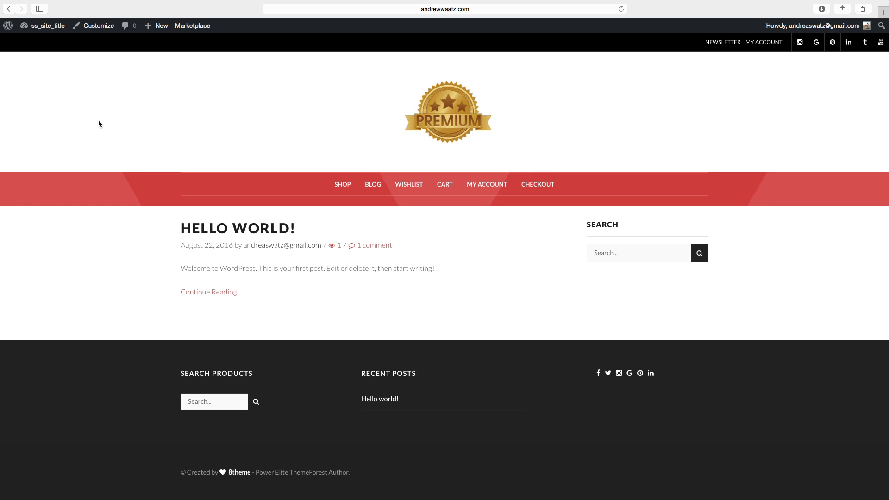
left_click(41, 29)
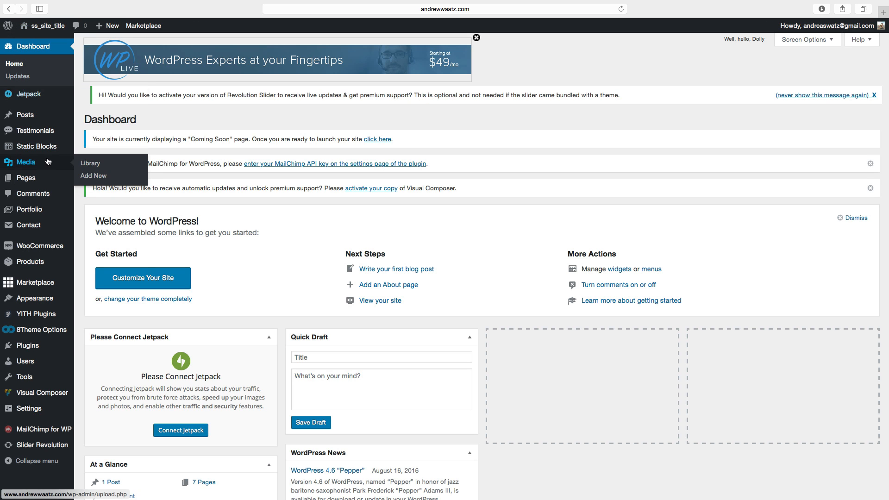
Open WooCommerce general settings, briefly enable then disable the site-wide store notice, and save the settings.
mouse_move(29, 249)
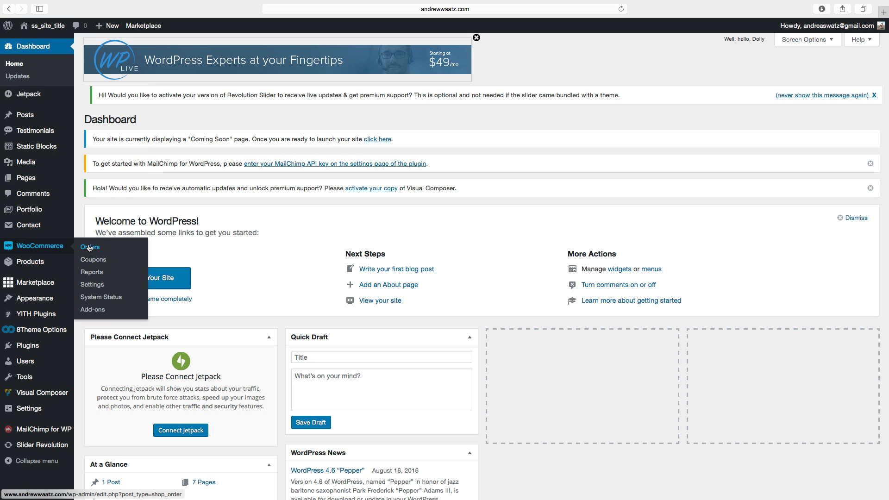
left_click(92, 285)
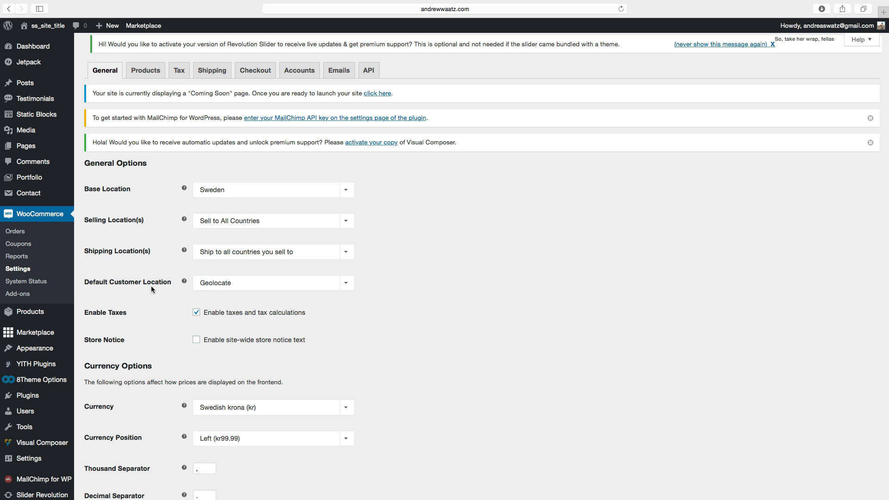
scroll(139, 250, "down", 3)
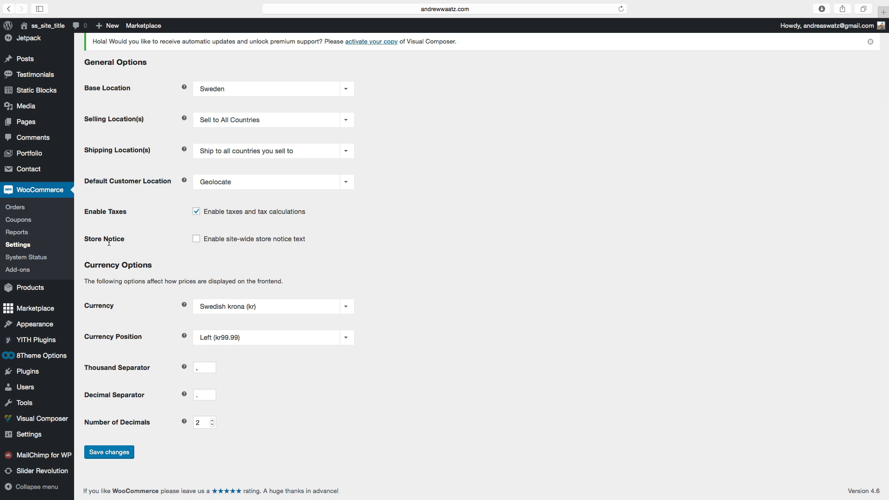
left_click(197, 240)
left_click_drag(196, 266, 305, 274)
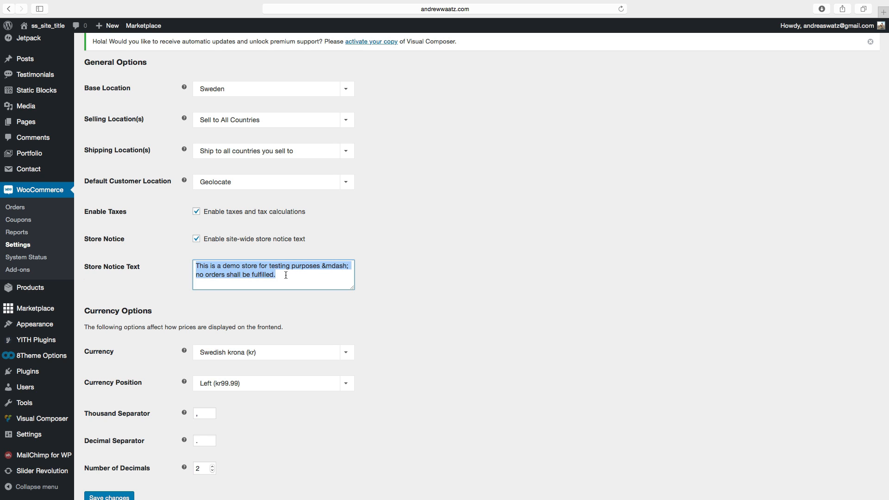
left_click(196, 239)
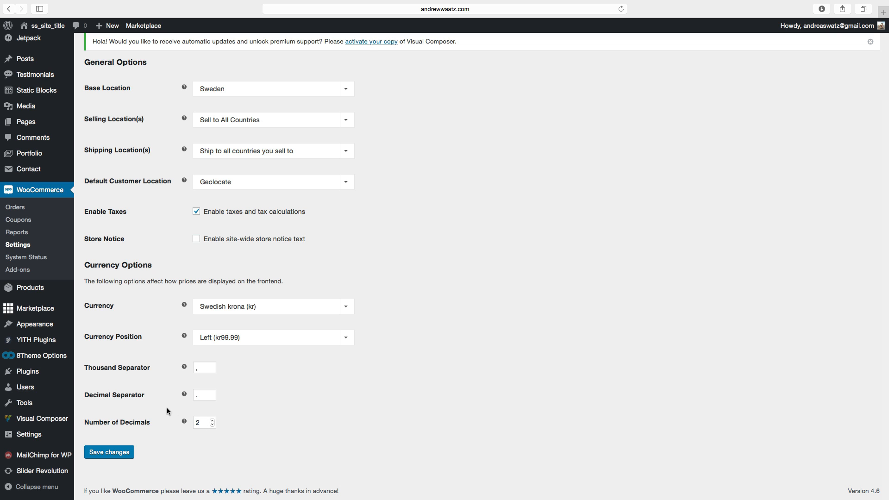
left_click(114, 453)
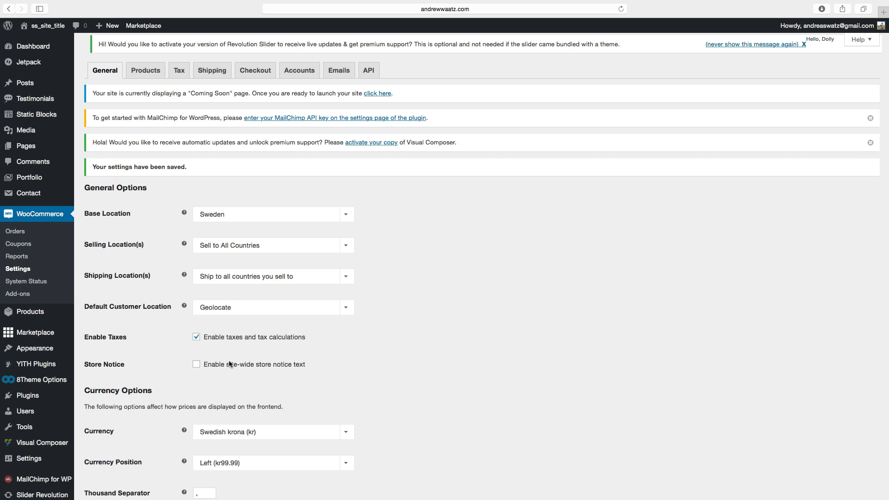
Review the WooCommerce Products settings' General and Display sections.
left_click(148, 77)
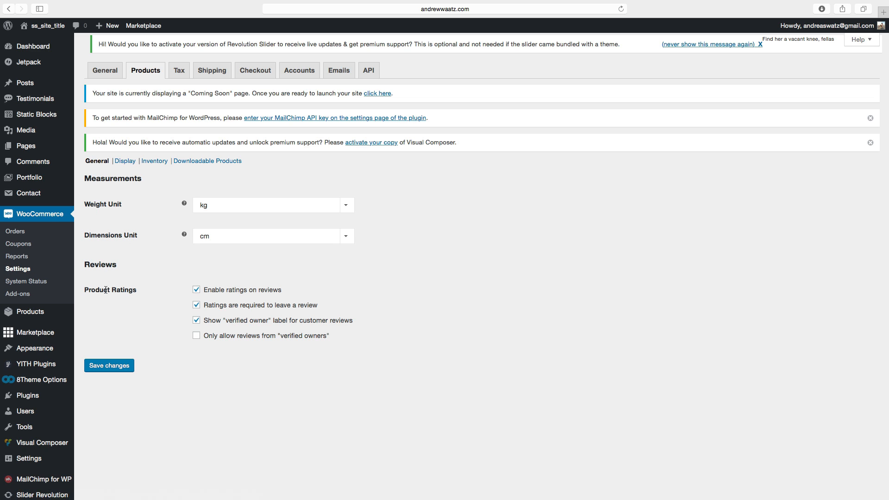
triple_click(90, 292)
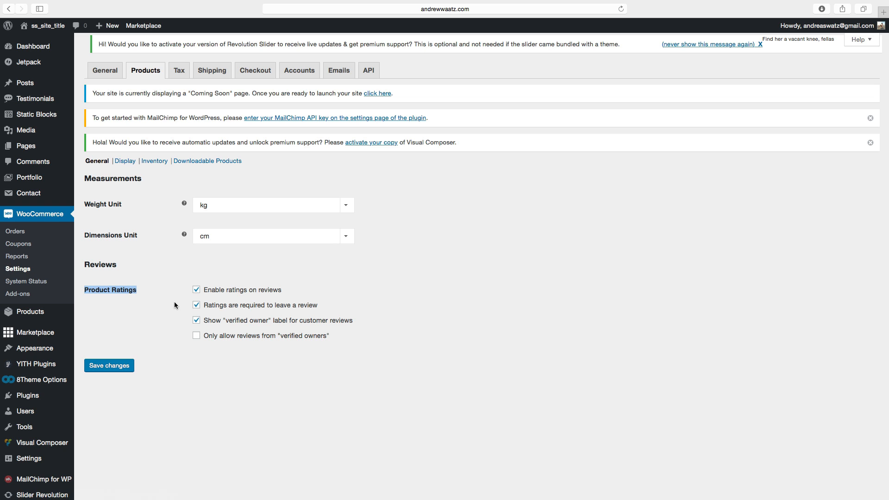
left_click(128, 162)
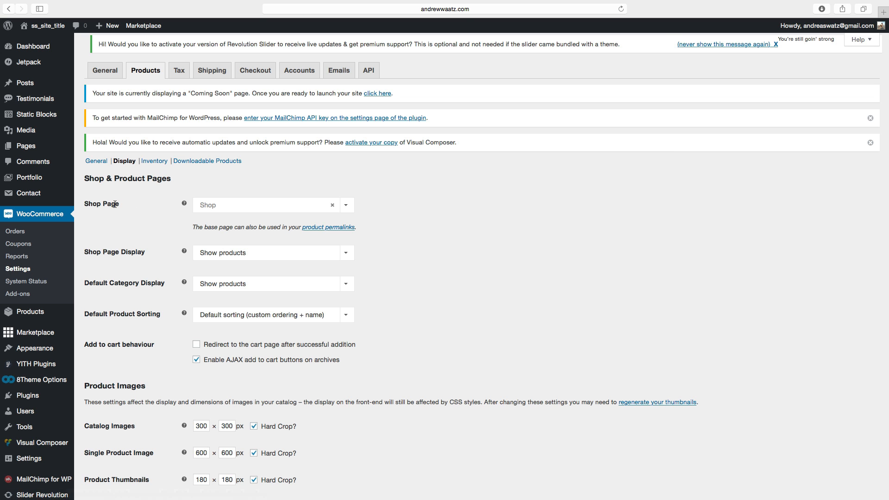
scroll(208, 203, "up", 5)
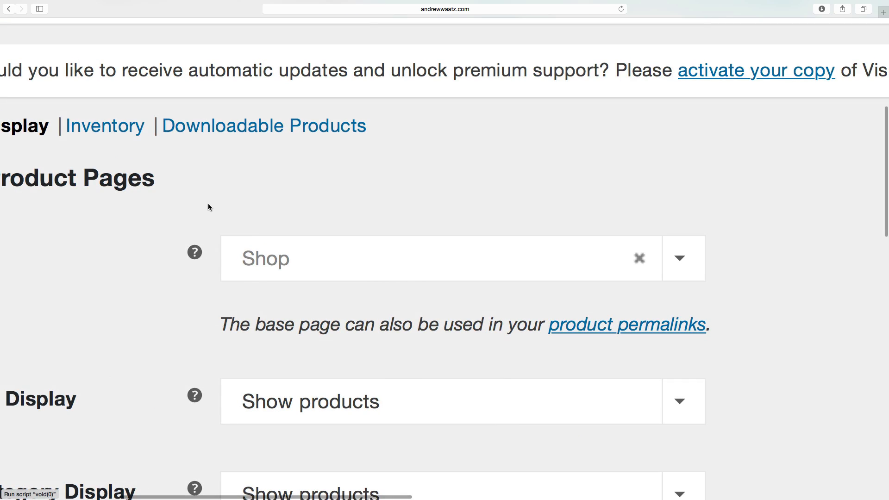
Review the choices for Shop Page Display, Default Category Display and Default Product Sorting in the Products Display settings.
scroll(210, 202, "down", 5)
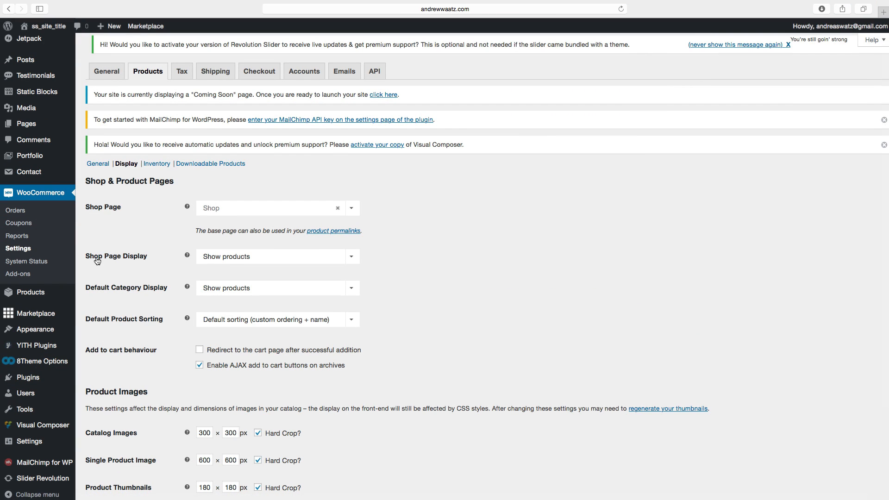
left_click(216, 257)
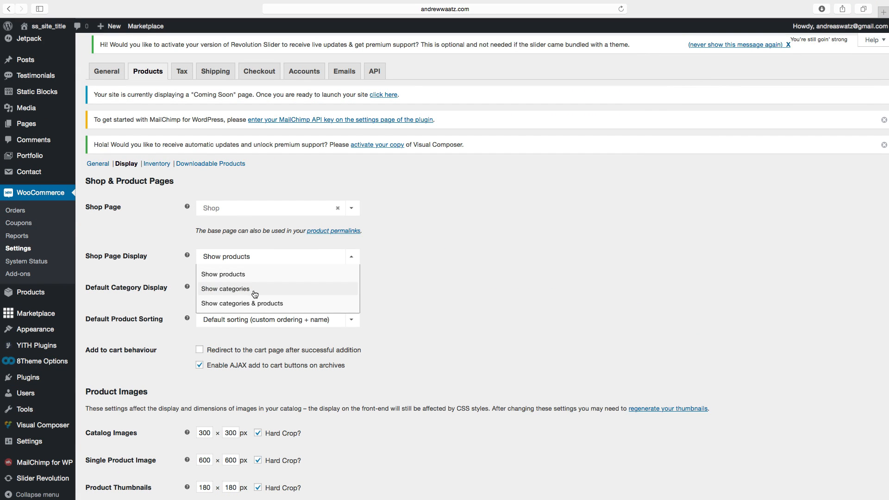
left_click(162, 262)
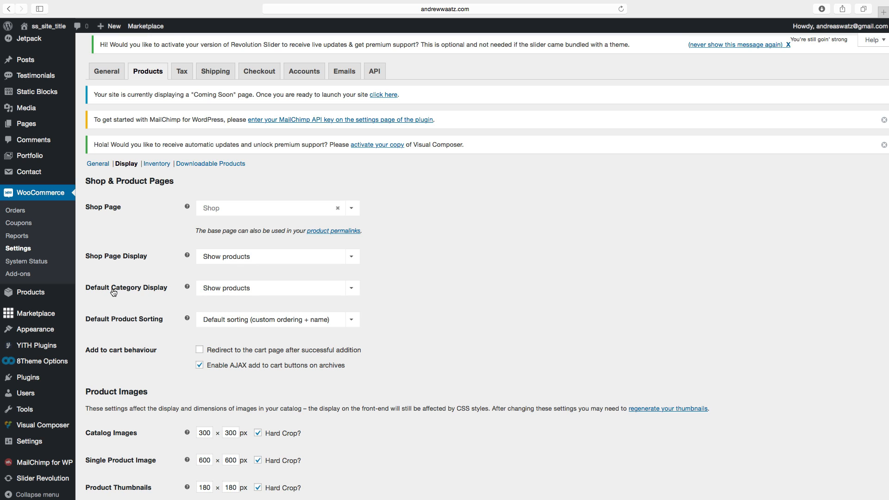
left_click(219, 290)
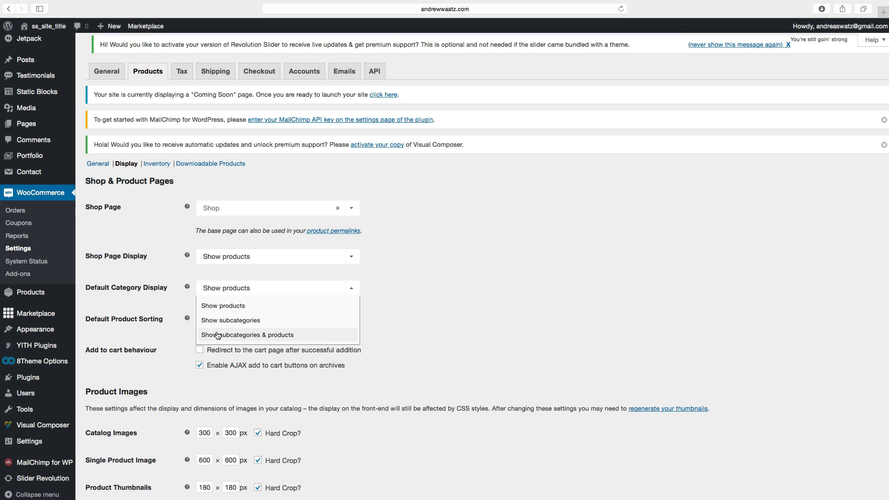
left_click(168, 299)
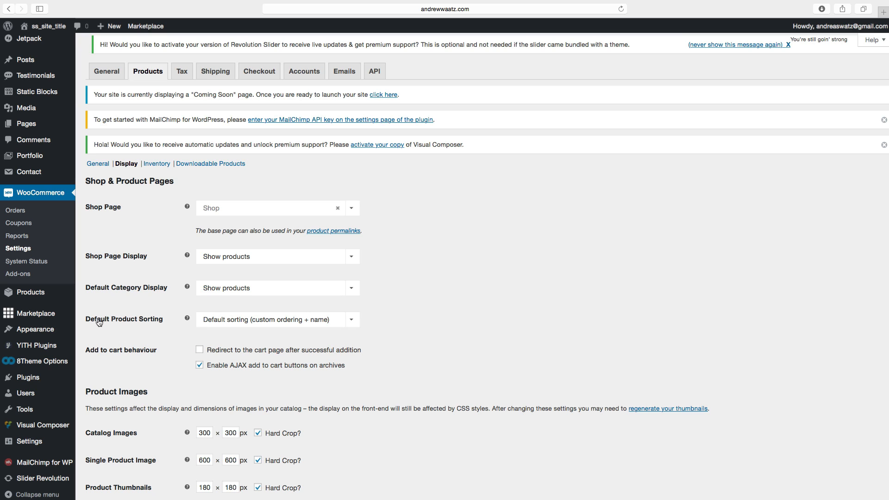
left_click(217, 321)
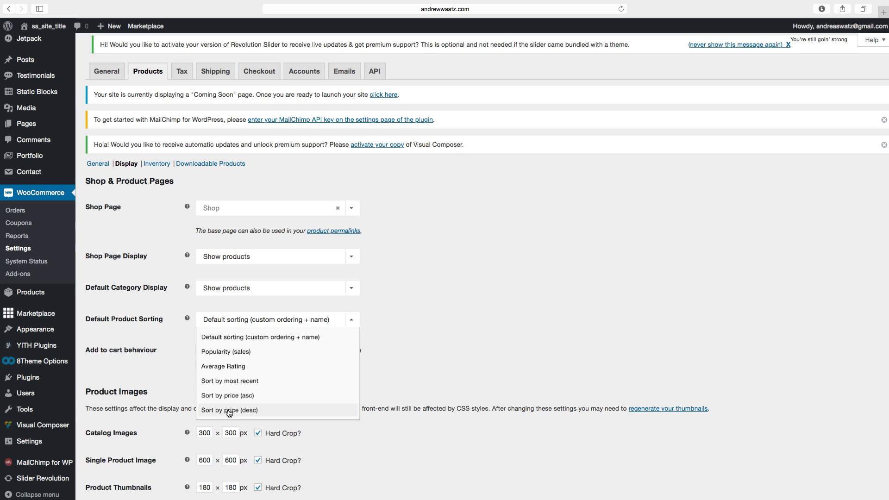
left_click(169, 332)
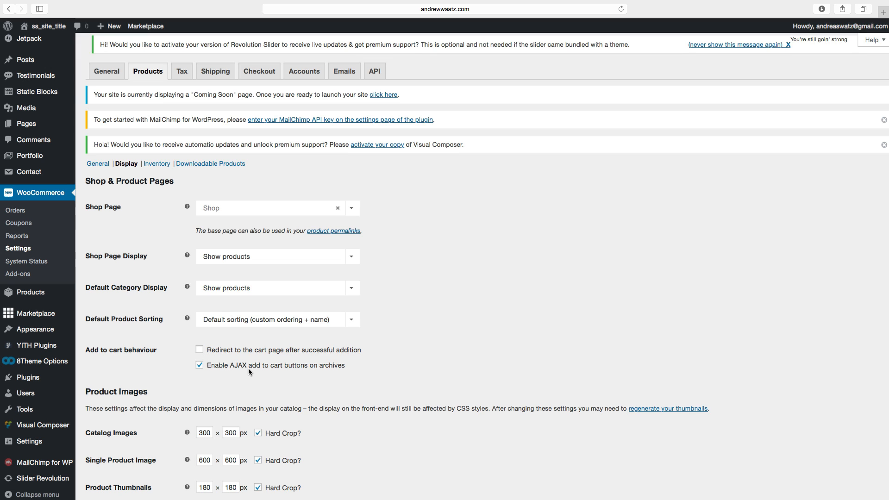
Check the catalog, single product and thumbnail image sizes and the lightbox option, then save the Display settings.
scroll(191, 374, "down", 3)
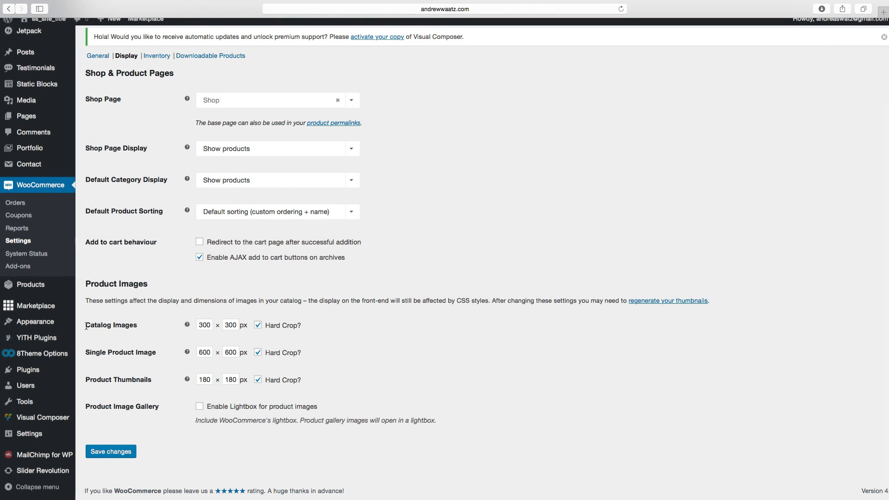
left_click_drag(87, 326, 143, 326)
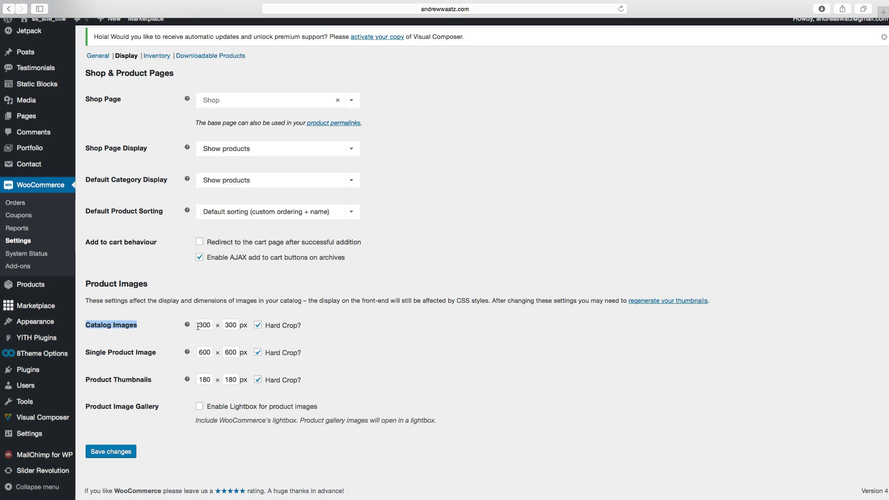
left_click_drag(199, 325, 217, 325)
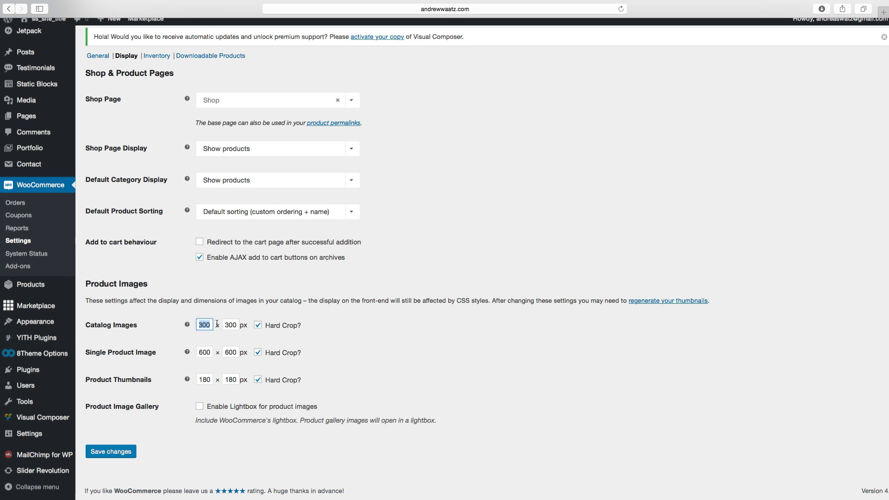
key("Tab")
left_click(205, 352)
left_click(233, 353)
left_click(106, 410)
left_click_drag(86, 408, 175, 410)
left_click(200, 407)
left_click(204, 411)
left_click(112, 456)
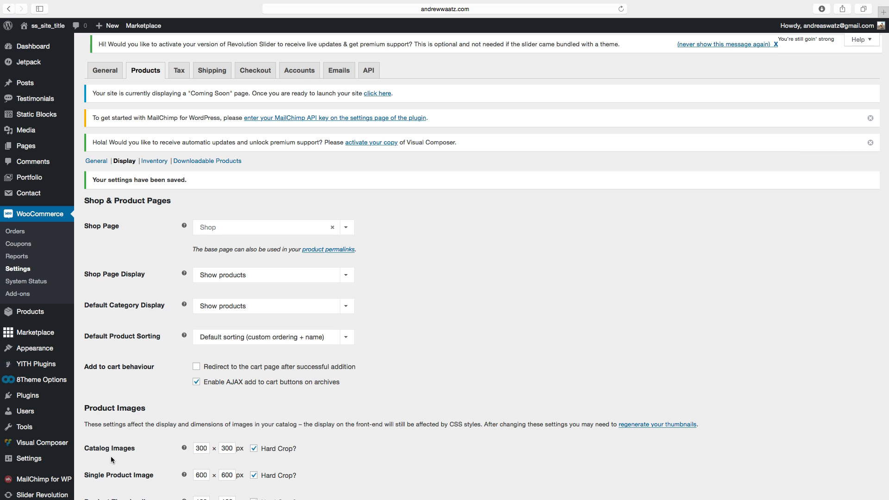
Open the Inventory settings, set Stock Display Format to only show stock when low, and save.
left_click(155, 162)
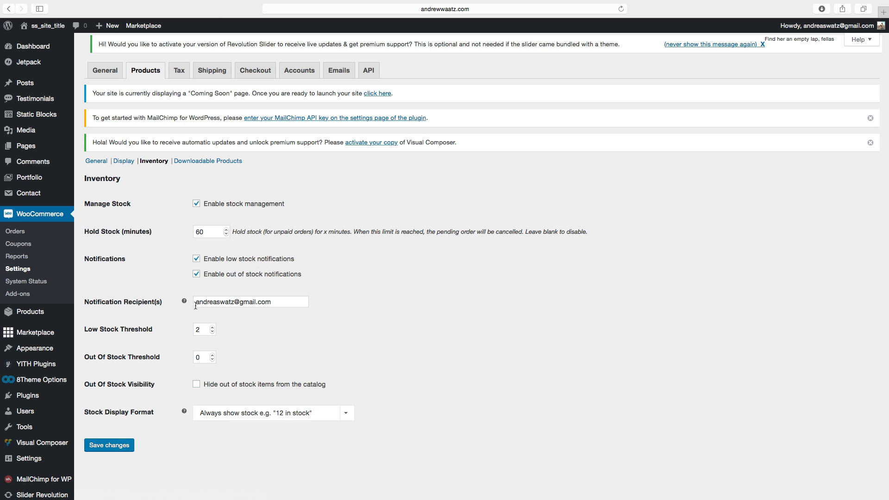
left_click_drag(195, 304, 281, 301)
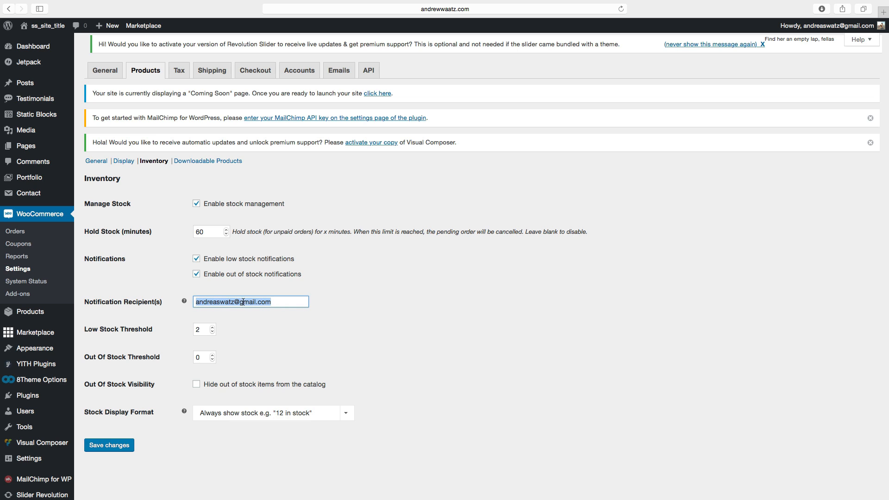
left_click(234, 281)
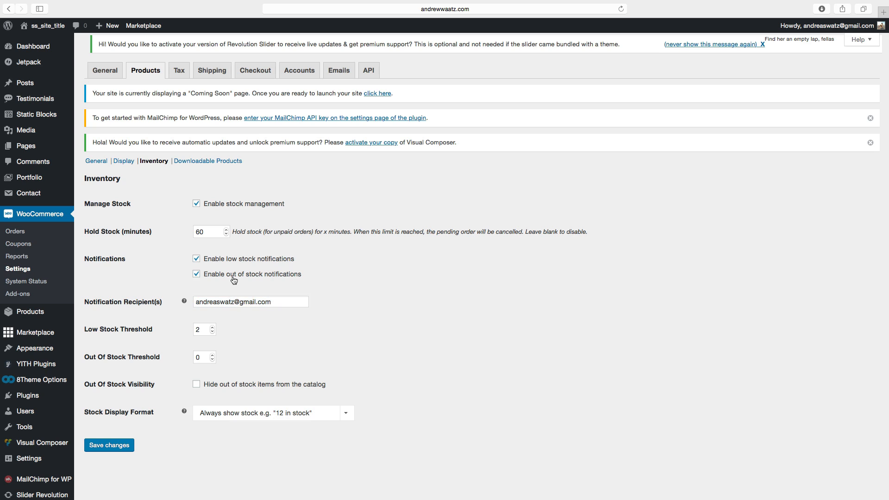
left_click(196, 276)
left_click(197, 385)
scroll(151, 429, "down", 1)
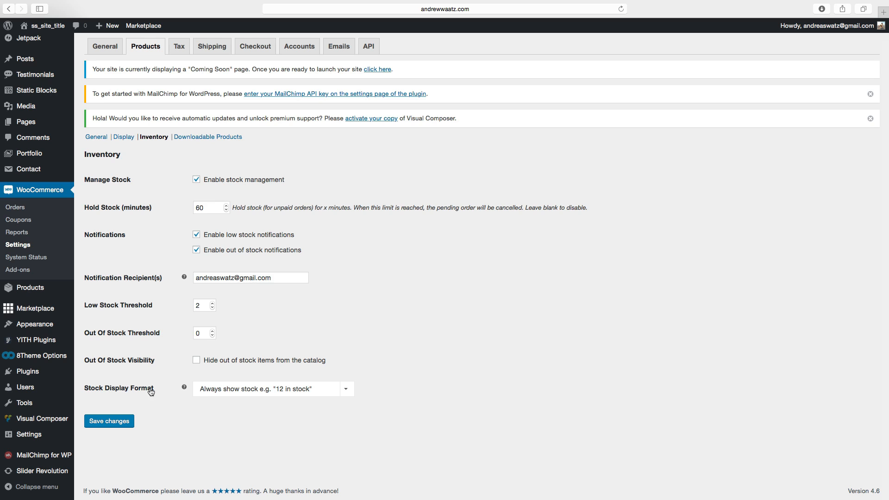
left_click(215, 392)
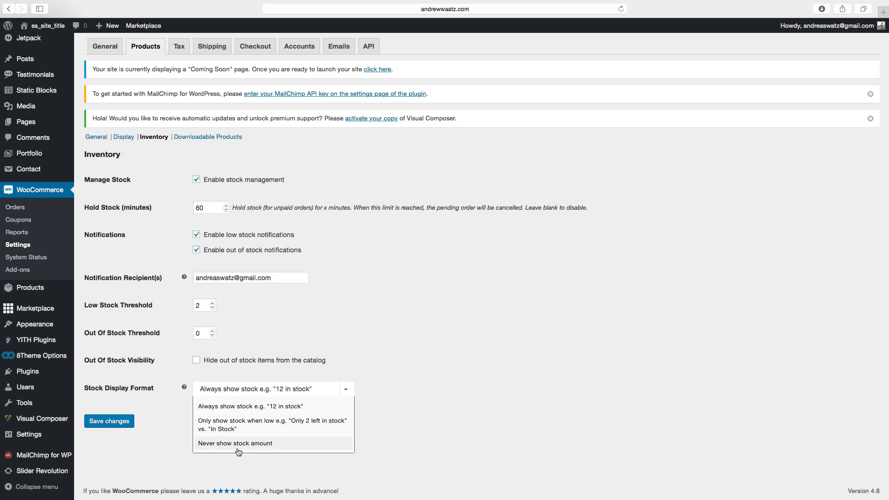
left_click(223, 426)
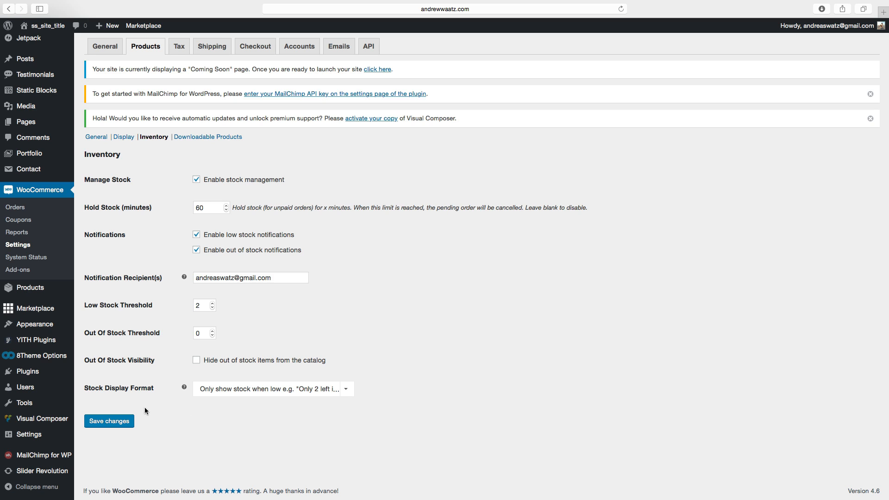
left_click(112, 424)
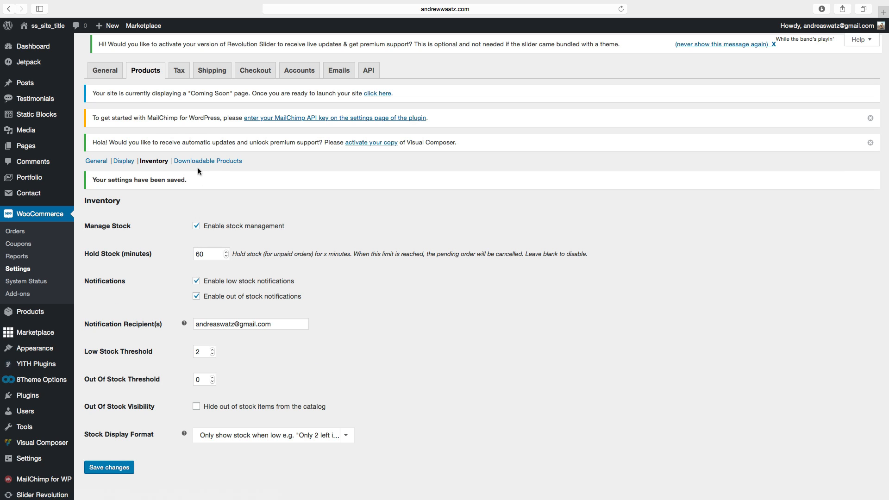
Open the Tax options and review the Calculate Tax Based On and Shipping Tax Class choices.
left_click(178, 72)
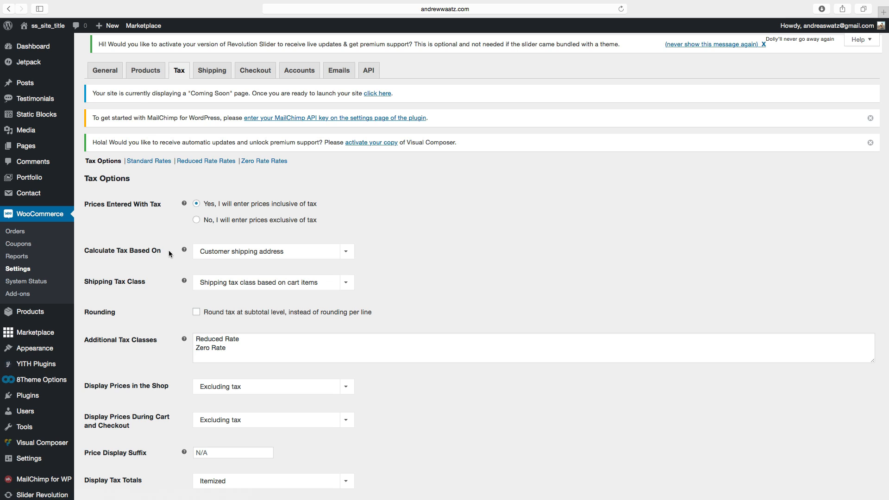
left_click(259, 255)
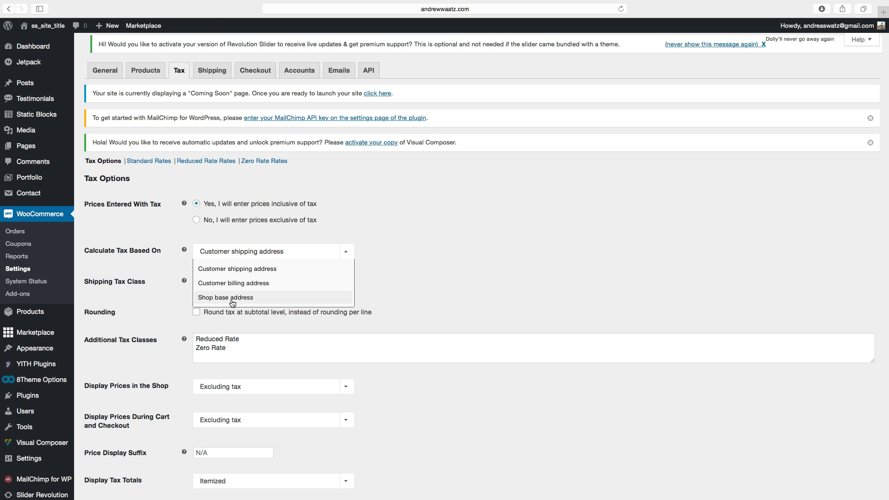
left_click(238, 271)
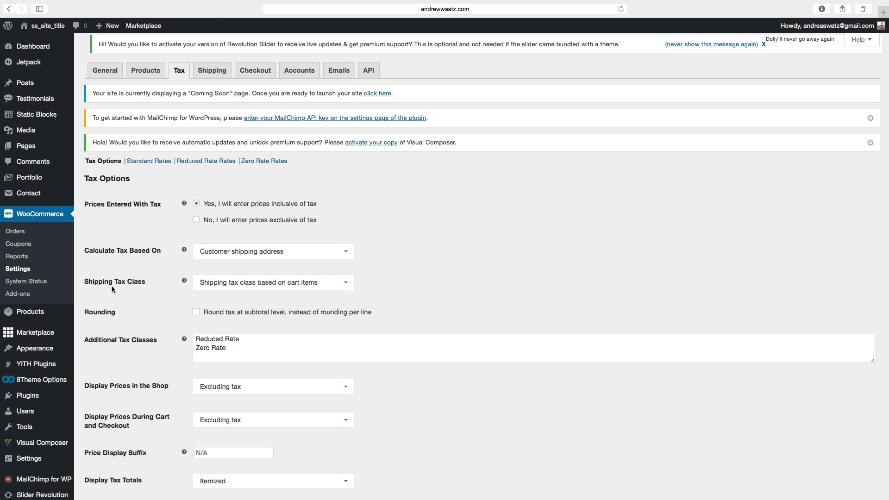
left_click(227, 284)
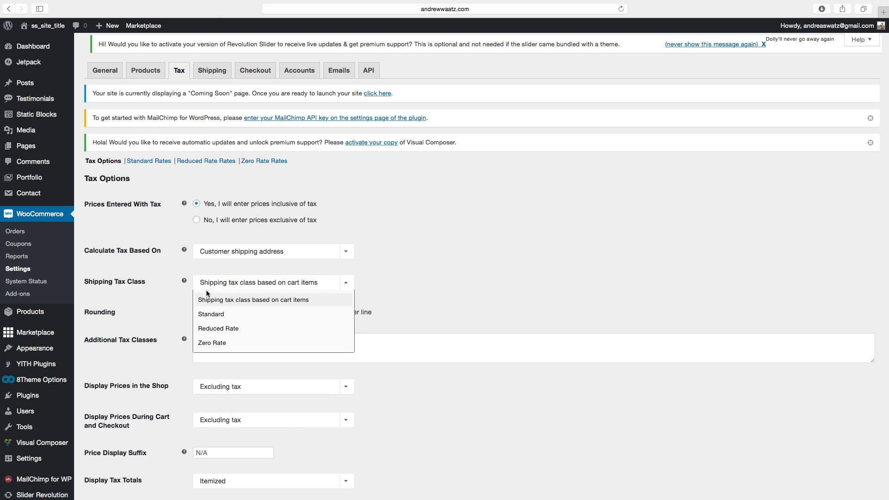
left_click(154, 301)
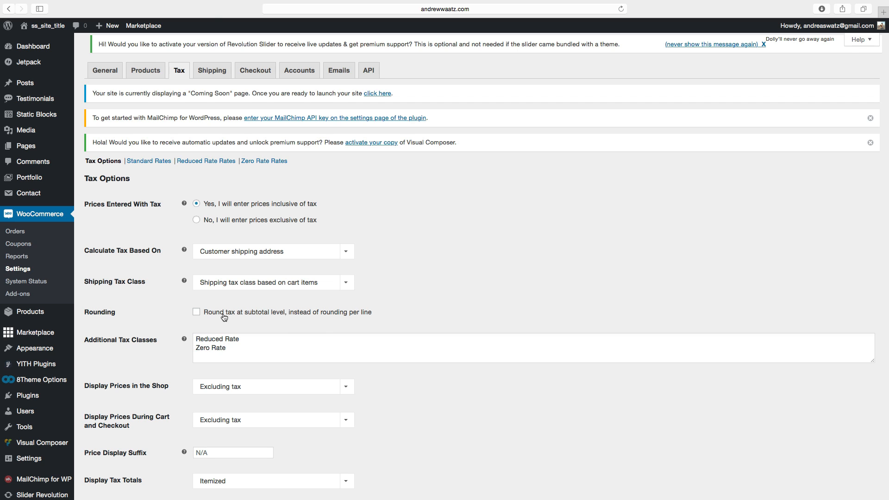
scroll(165, 343, "down", 1)
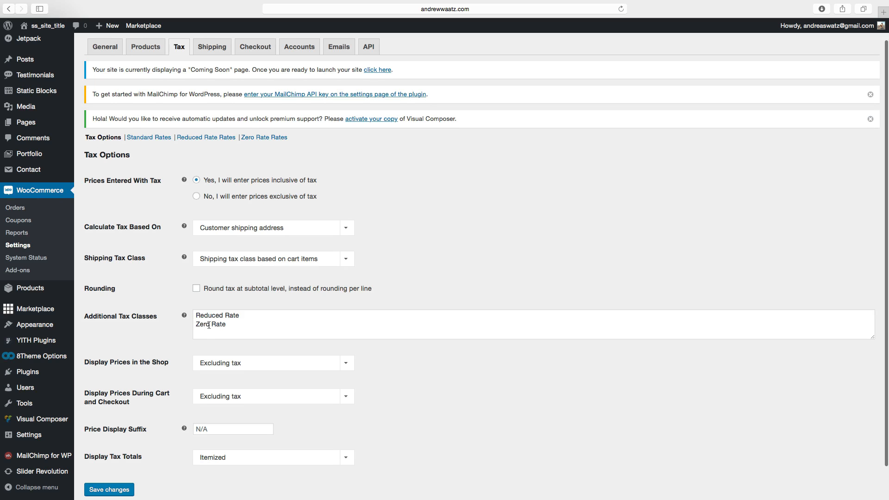
scroll(163, 323, "down", 2)
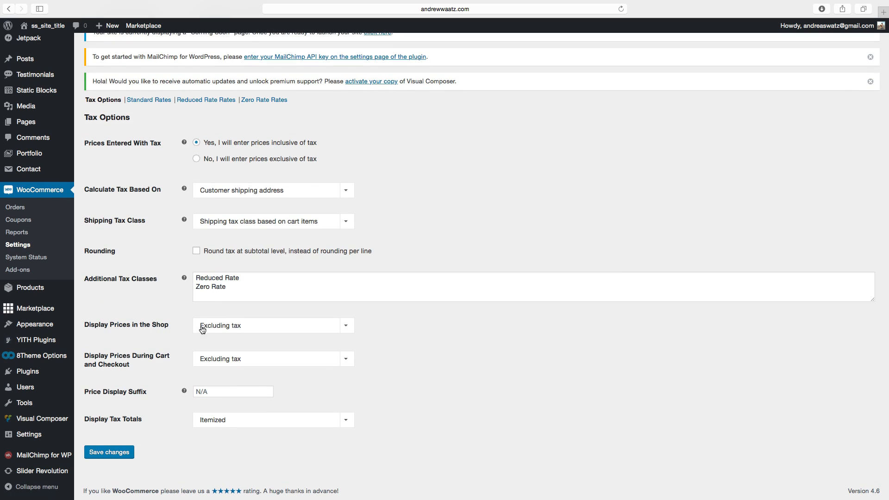
Set shop and cart/checkout prices to display Including tax, set the price display suffix to Inc Vat, and save.
left_click(234, 326)
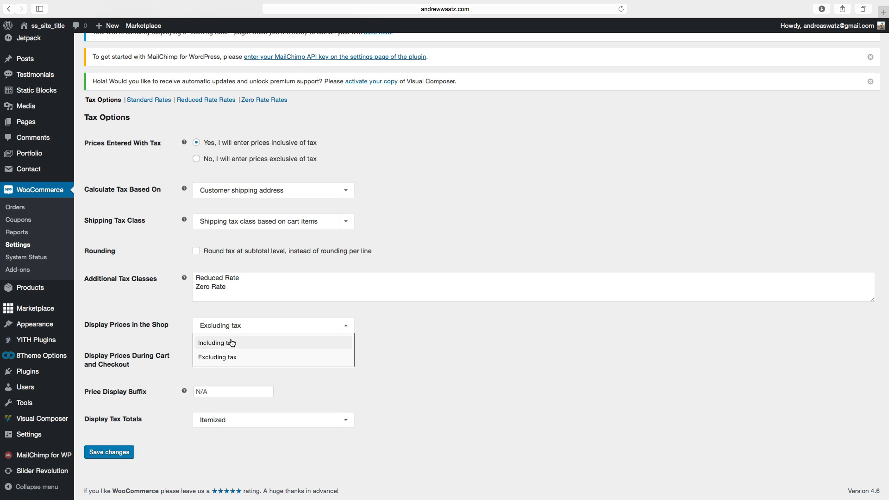
left_click(229, 345)
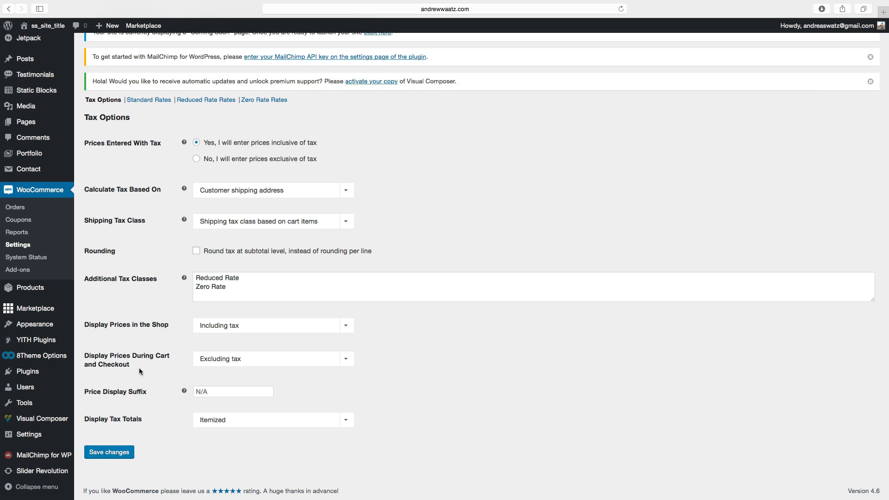
left_click(224, 360)
left_click(220, 381)
left_click(207, 391)
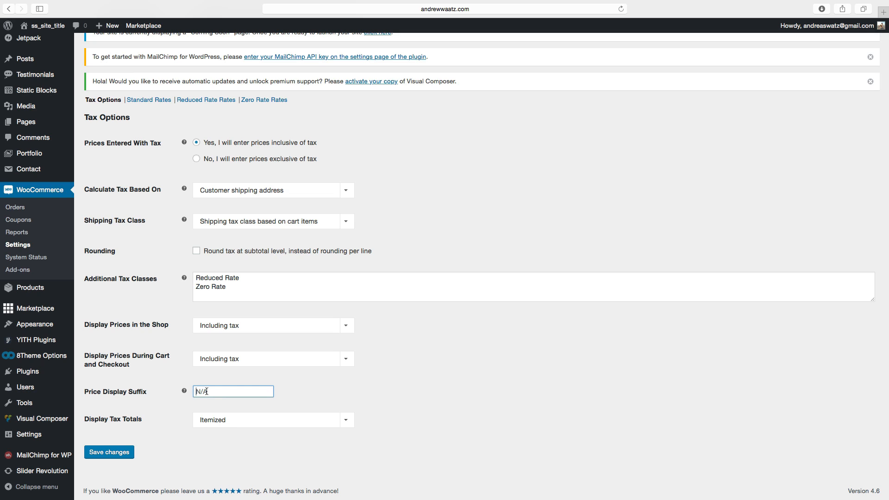
type("inc Vat")
left_click(212, 420)
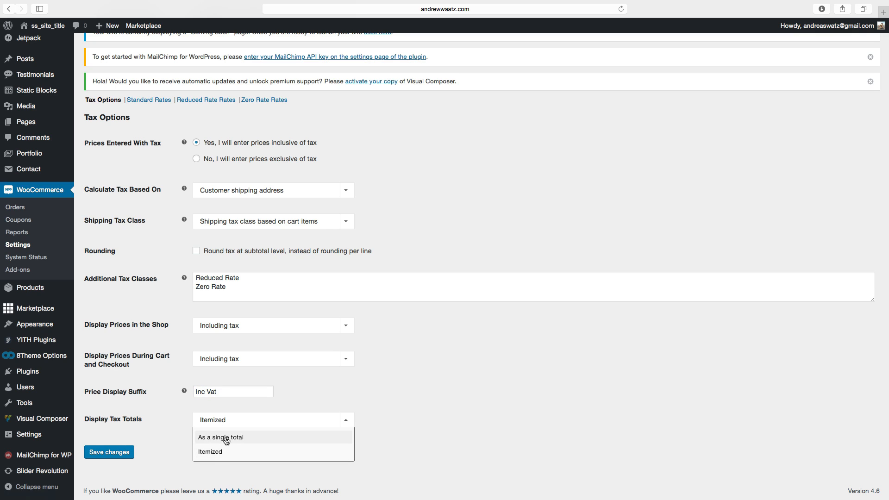
left_click(221, 457)
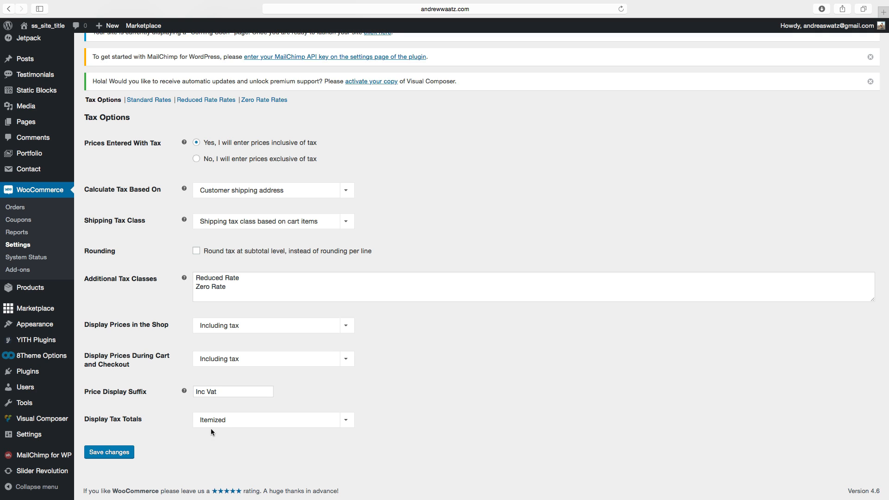
left_click(115, 456)
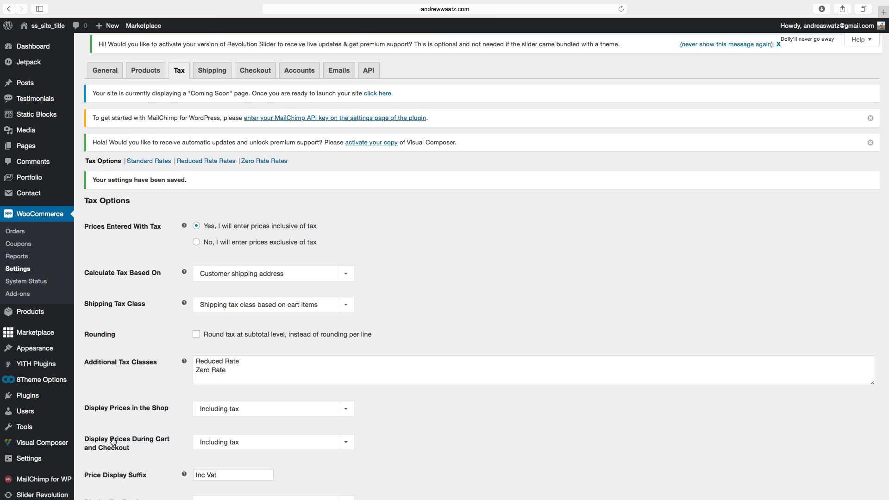
Open the Standard tax rates, insert a new row and set its country code to Sweden (SE).
left_click_drag(143, 170, 142, 167)
left_click(140, 162)
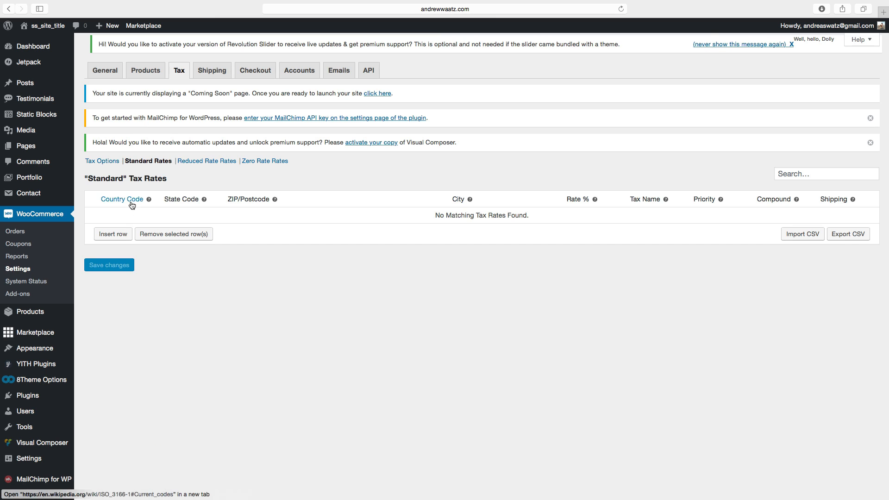
left_click(110, 235)
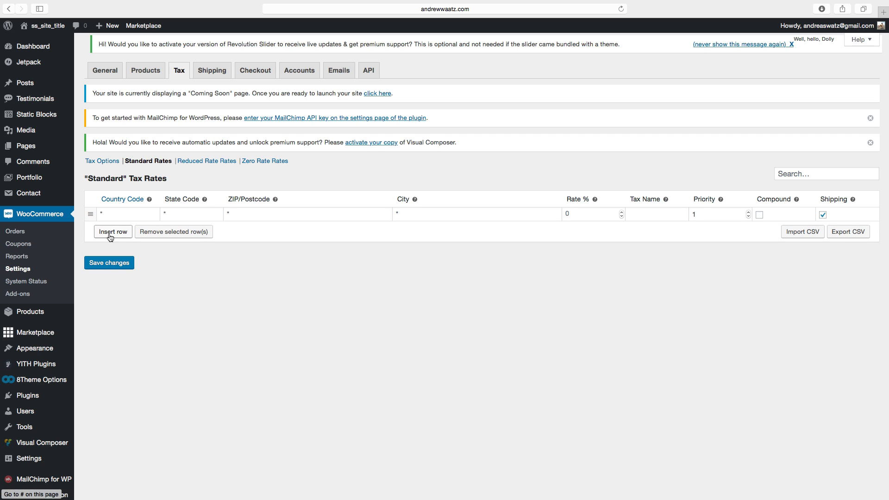
left_click(115, 216)
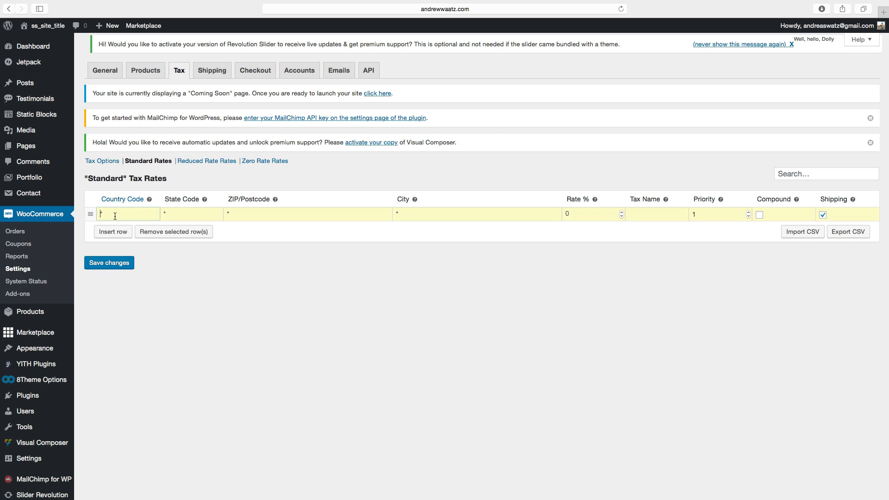
type("SW")
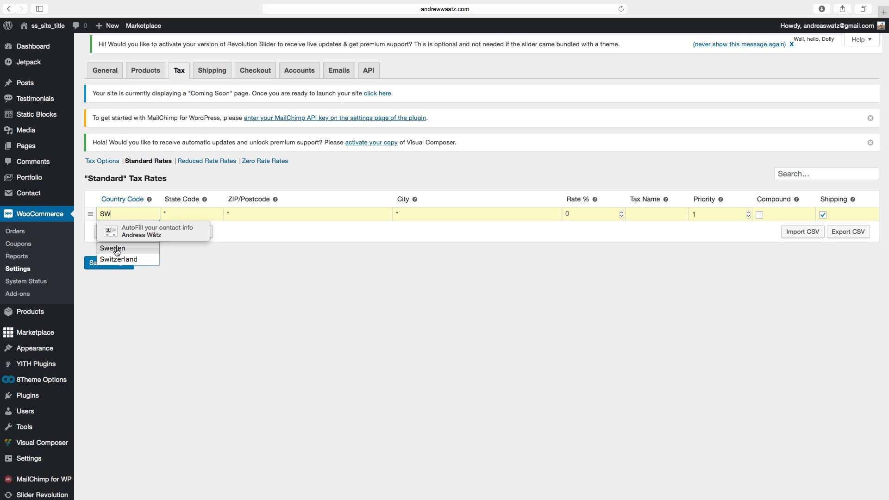
left_click(116, 250)
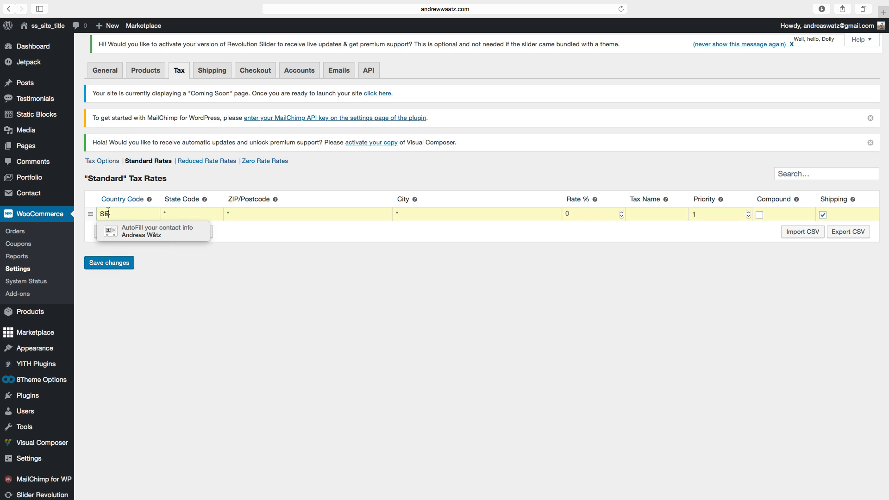
left_click(166, 273)
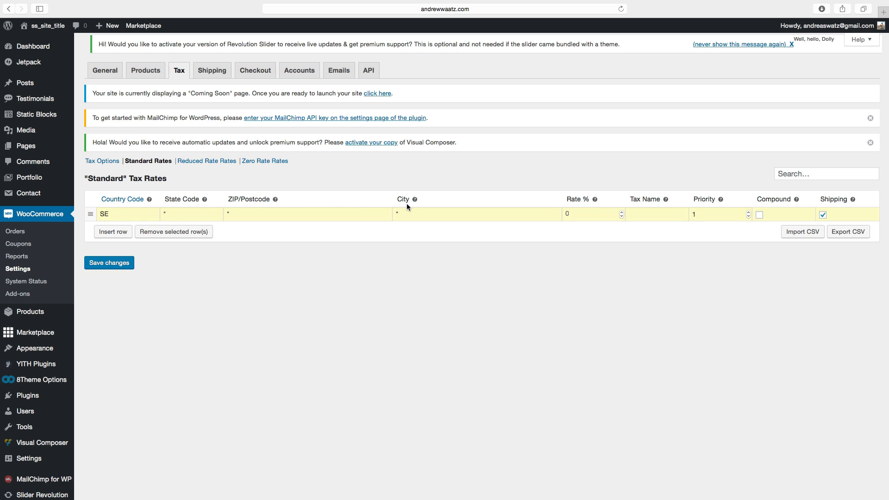
Set the row's rate to 25.00 and tax name to Sweden Tax, then save the changes.
left_click(566, 213)
type("25.00")
left_click(643, 213)
type("Sweden Tax")
left_click(117, 263)
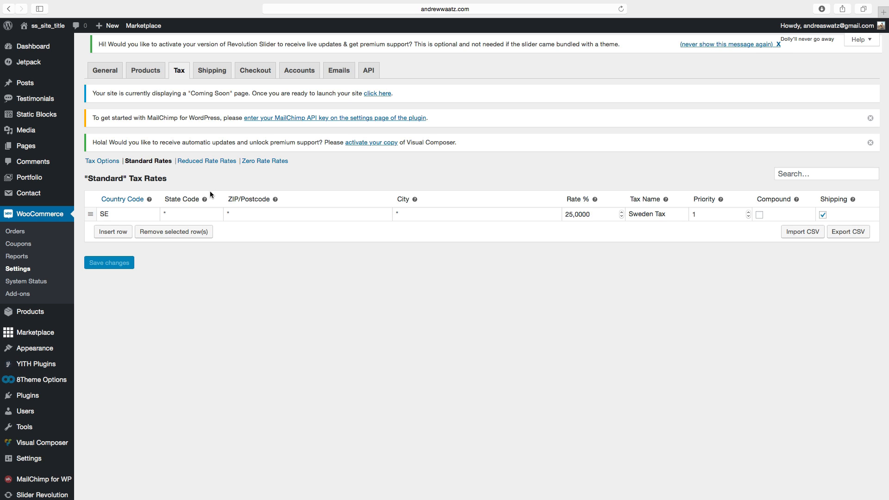
Add a shipping zone named Sweden covering the region Sweden and save it.
left_click(214, 73)
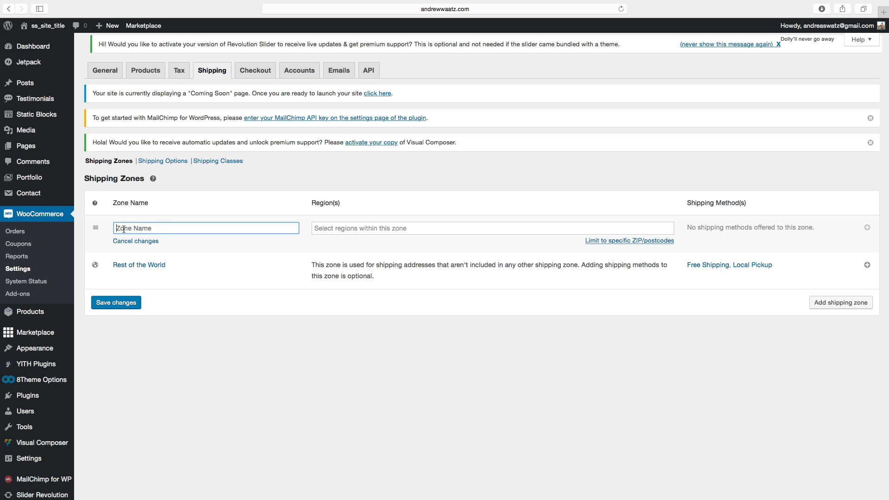
type("Sweden")
left_click(326, 221)
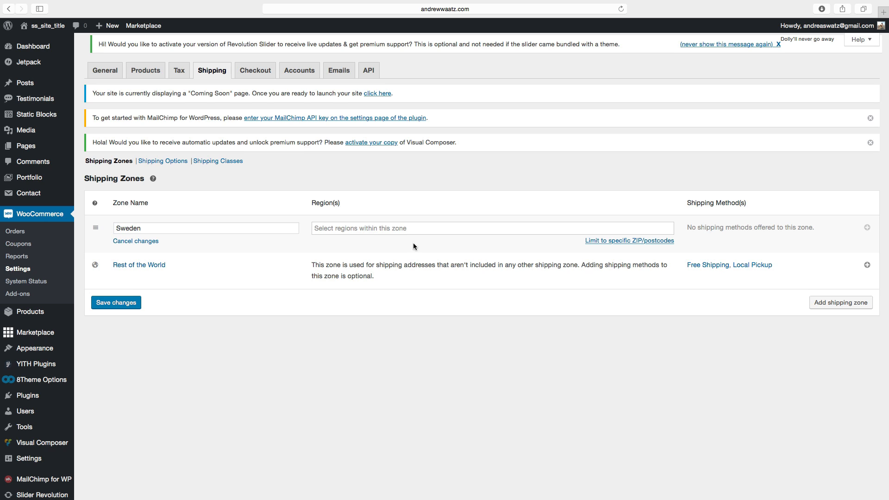
left_click(322, 229)
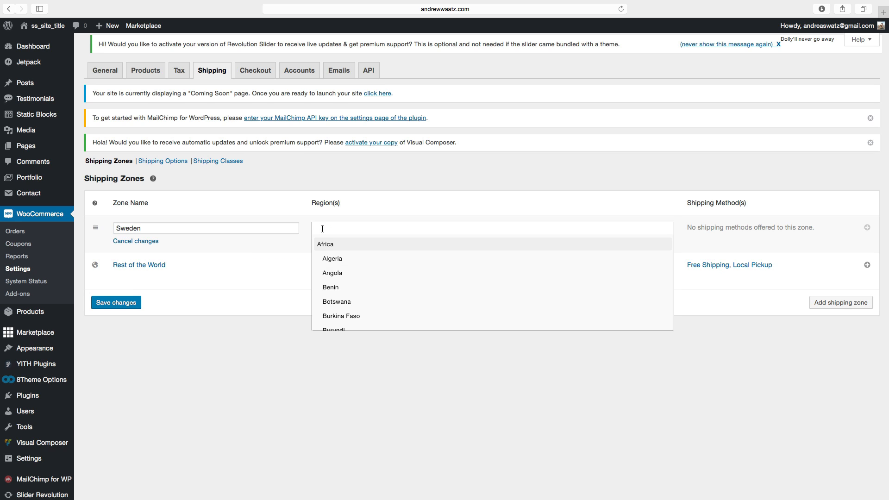
type("sweden")
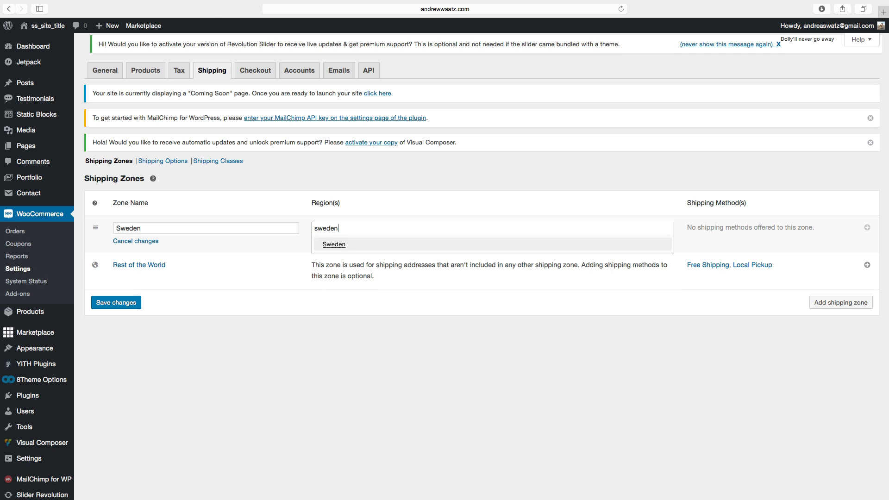
left_click(331, 245)
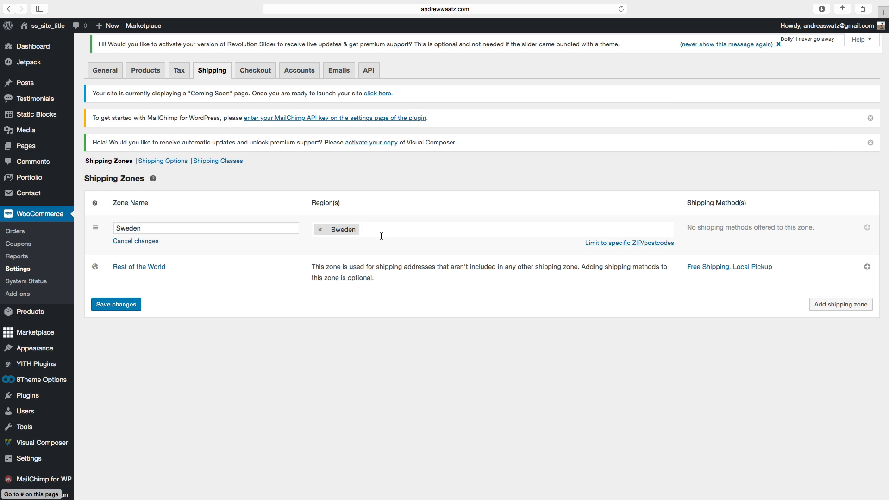
left_click(118, 306)
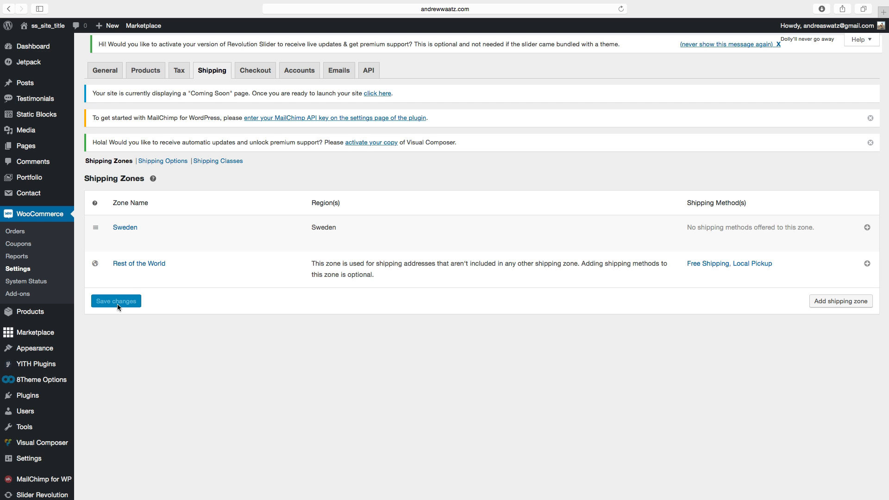
Add the Flat Rate shipping method to the Sweden zone.
left_click(867, 228)
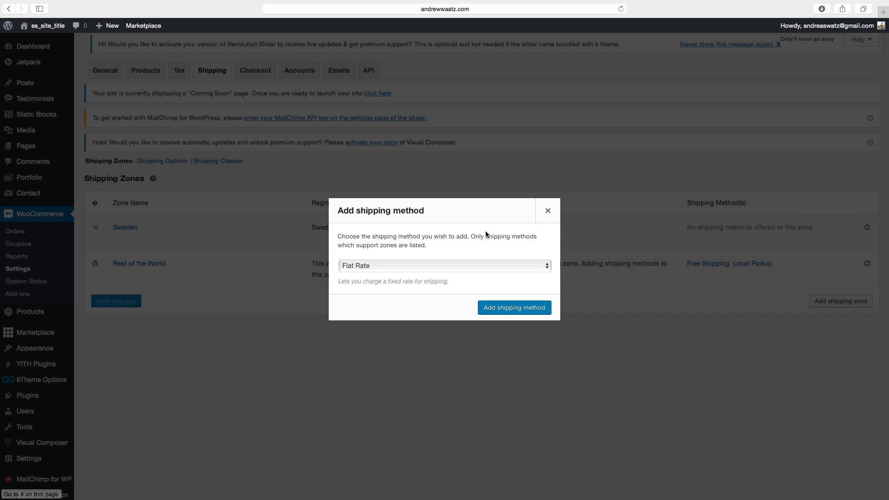
left_click(366, 267)
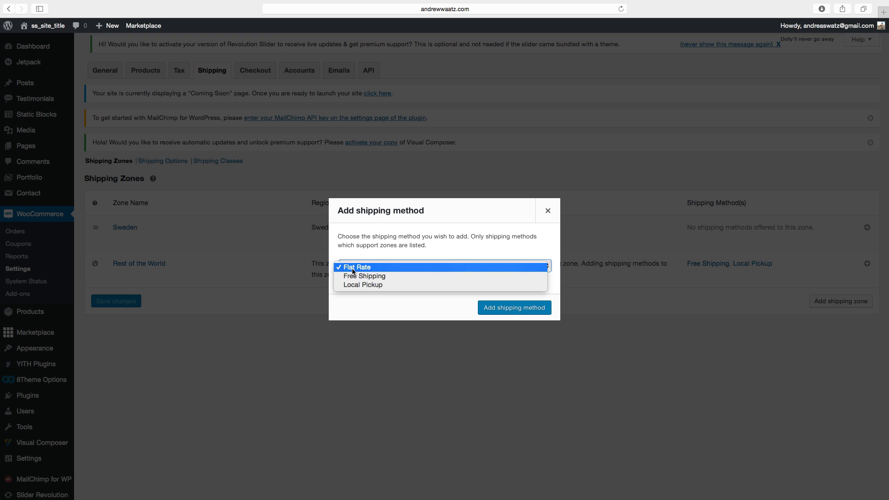
left_click(514, 313)
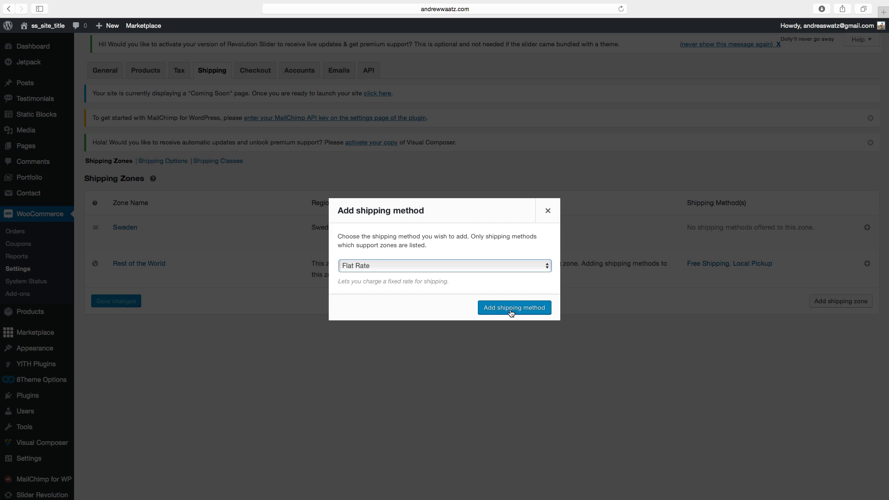
left_click(508, 312)
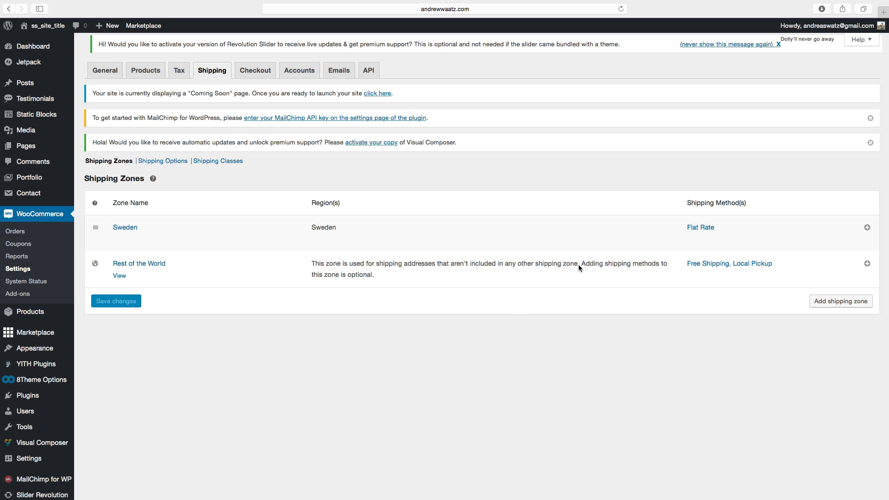
Edit the Sweden Flat Rate: keep Taxable status, set cost to 50, keep Per Class calculation, and save.
left_click(701, 228)
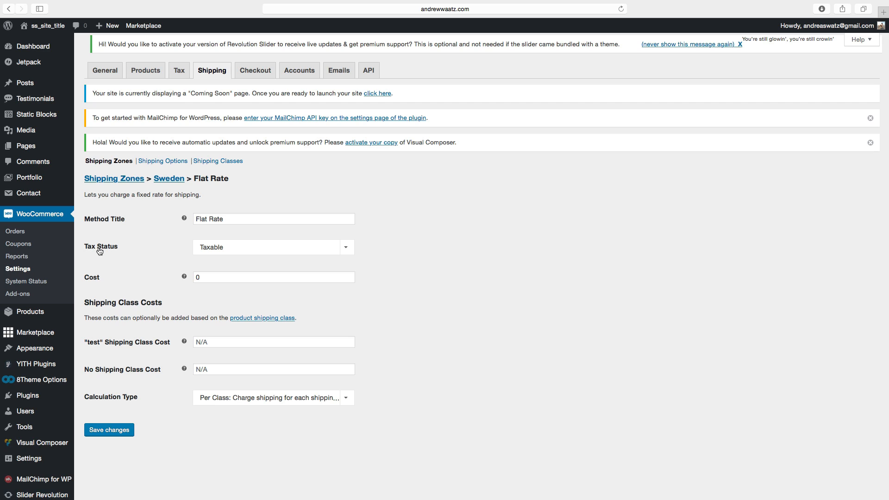
left_click(209, 247)
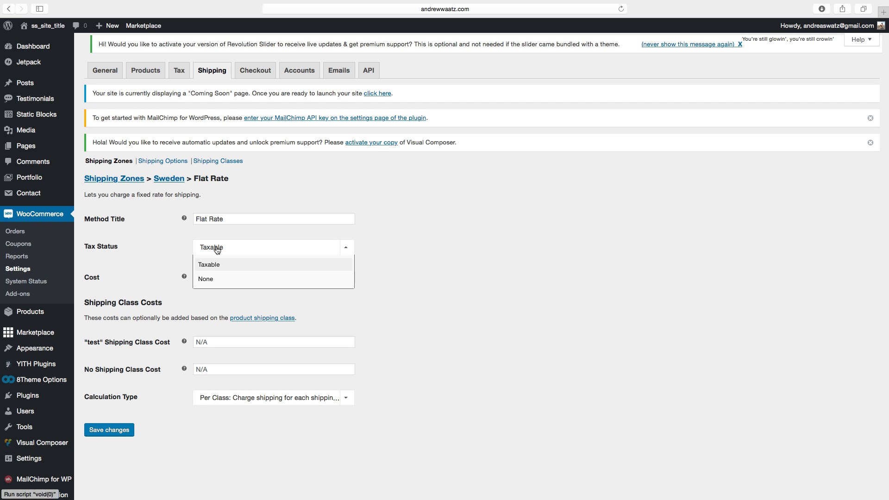
left_click(163, 265)
double_click(221, 277)
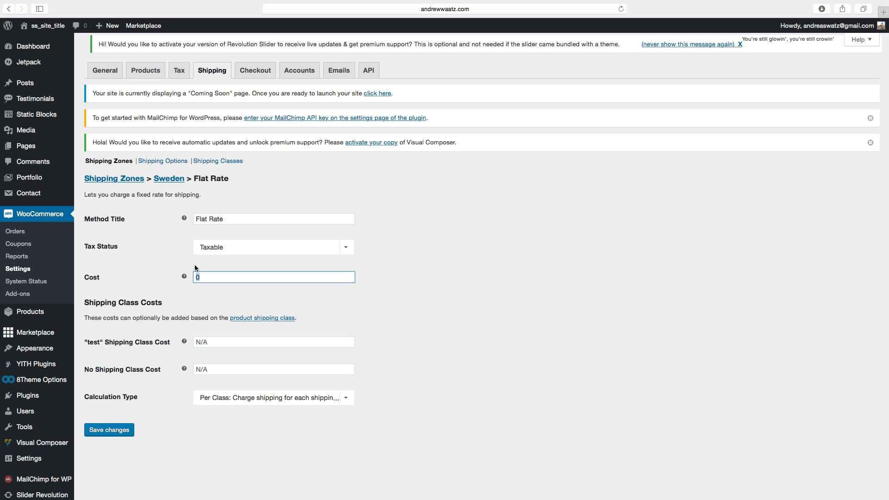
type("50")
left_click(169, 271)
scroll(169, 274, "down", 1)
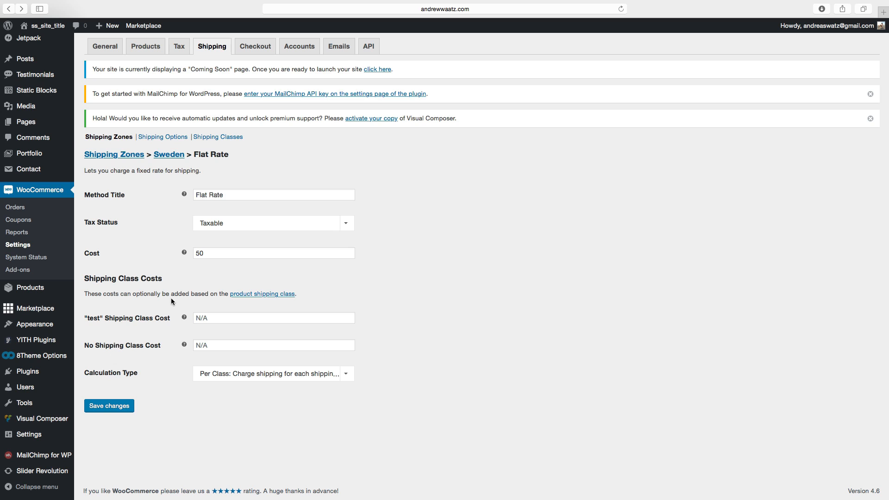
left_click(229, 380)
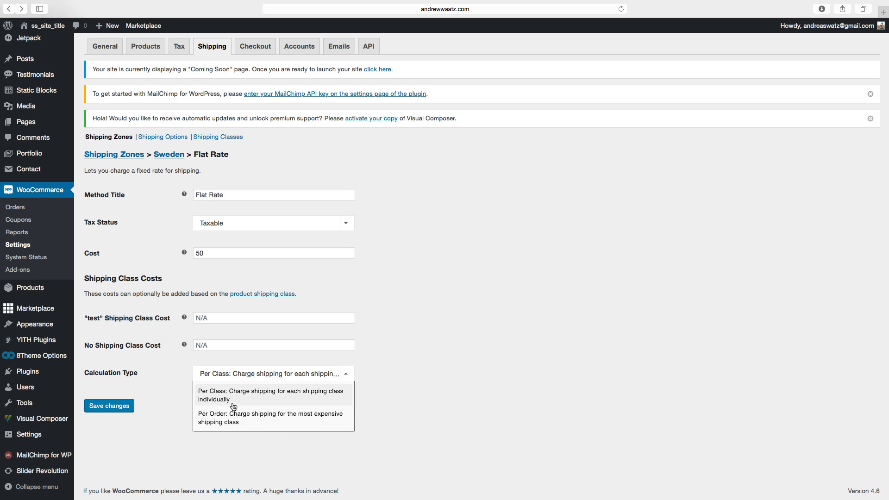
left_click(254, 397)
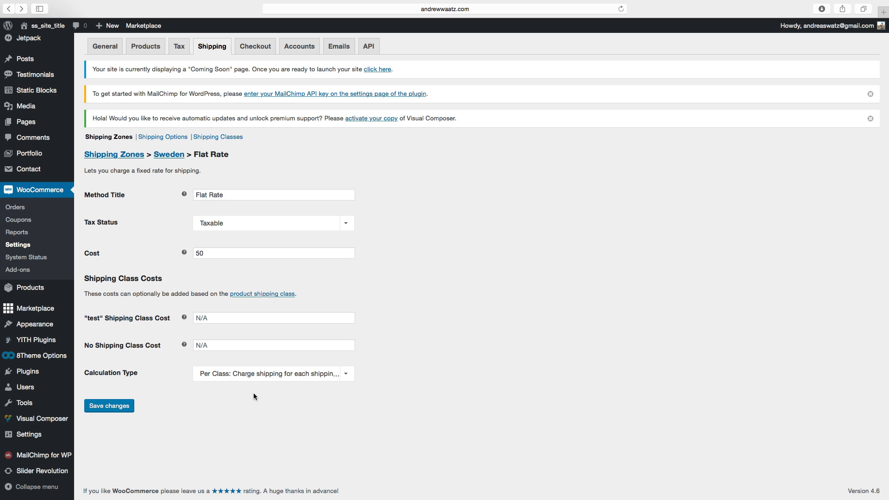
left_click(114, 407)
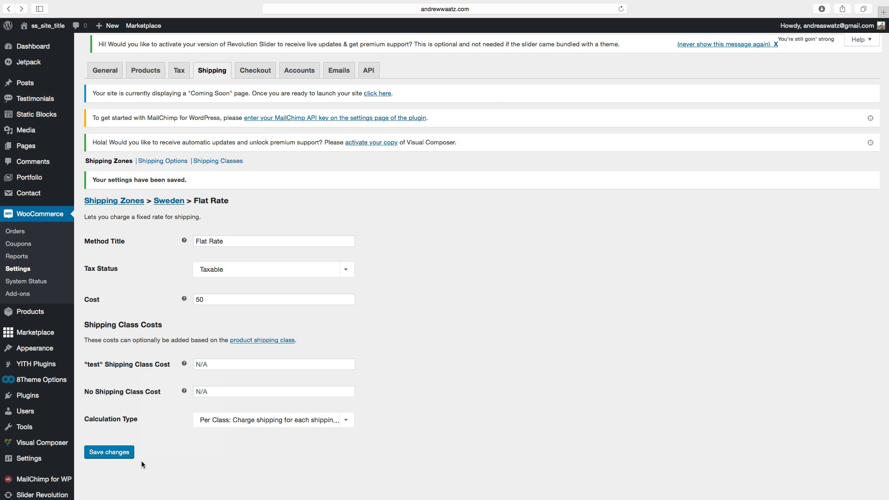
In Shipping Options, set the shipping destination to default to the customer shipping address and save.
left_click(160, 162)
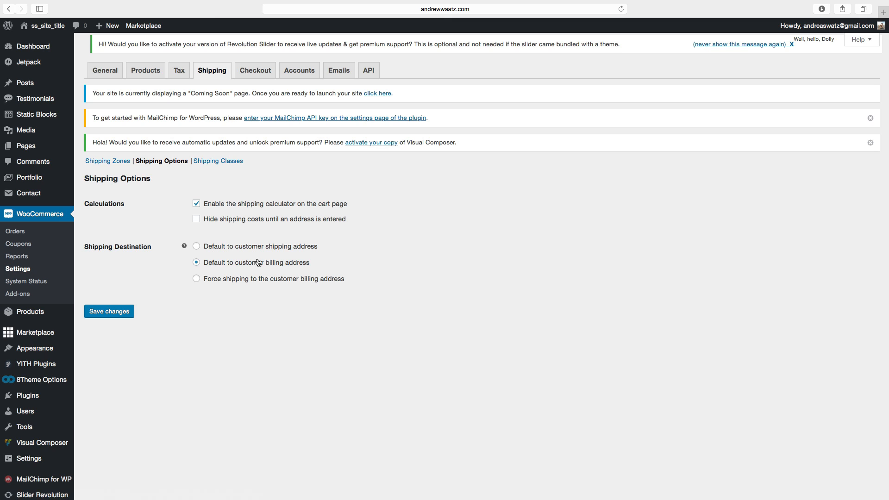
left_click(197, 246)
left_click(114, 316)
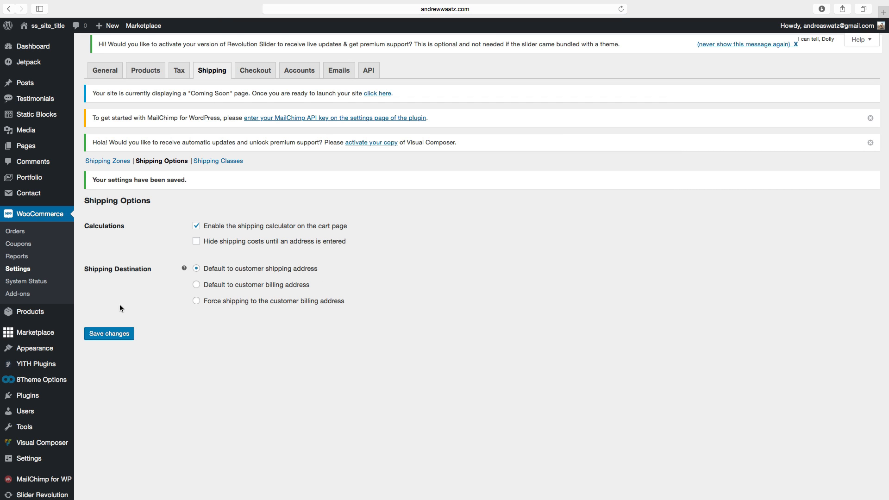
Start a new product and name it Bodylotion 300ml.
left_click(217, 160)
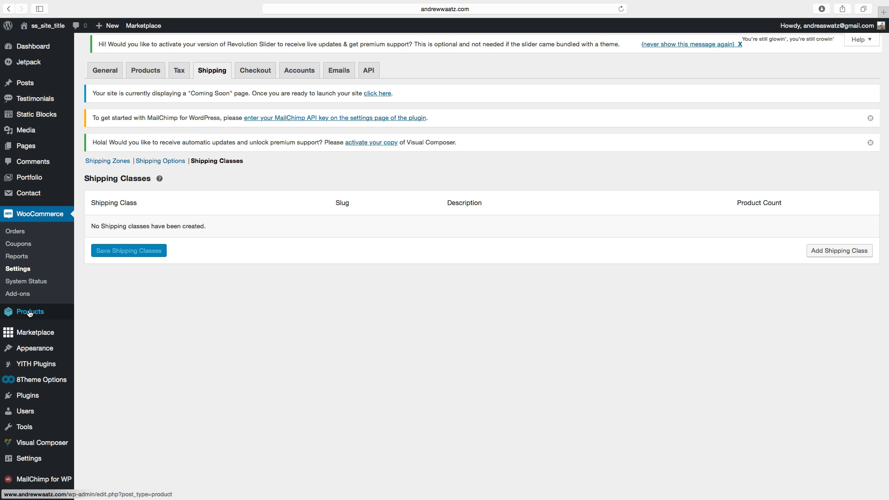
mouse_move(28, 314)
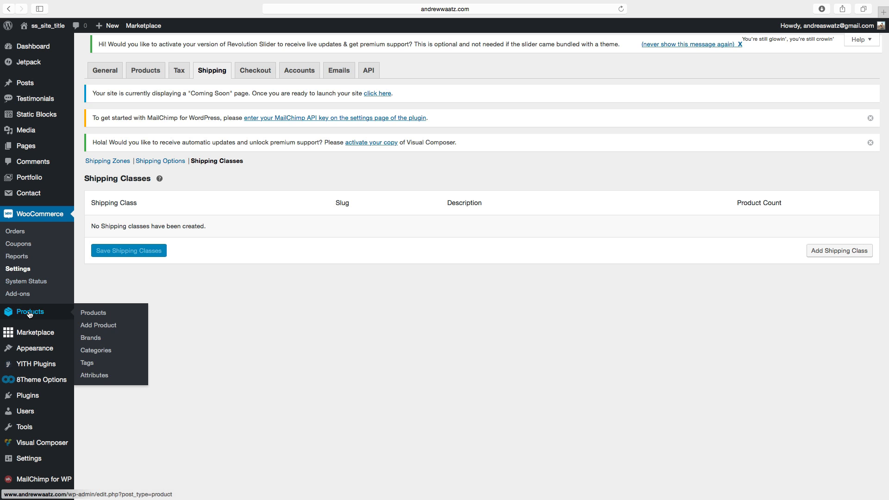
left_click(97, 326)
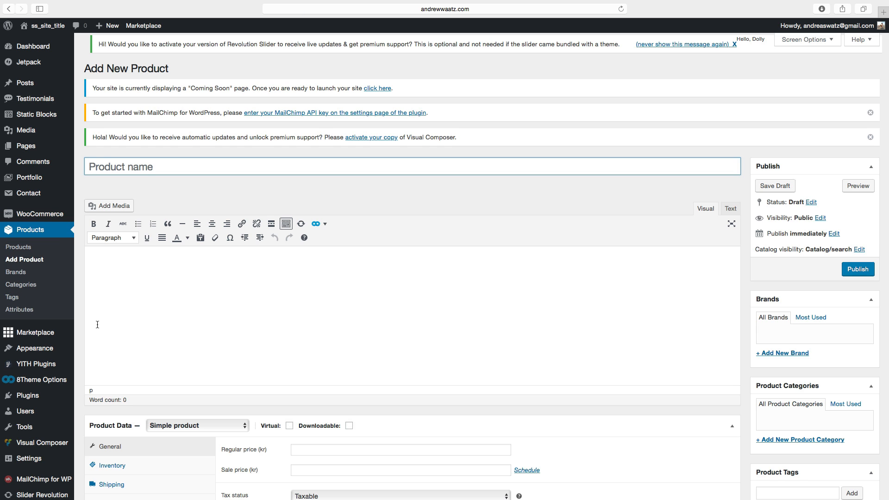
left_click(105, 168)
type("Bodylotion 300ml")
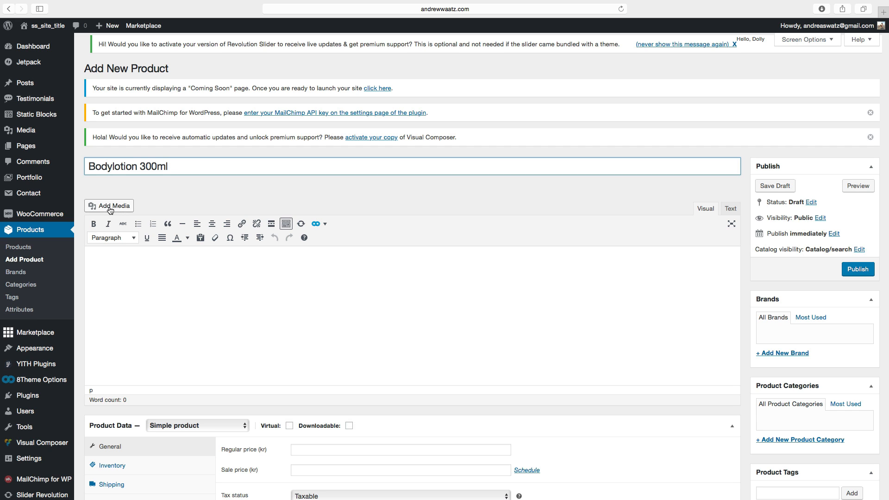
Insert the Body Mud jar image from the media library into the product description.
left_click(110, 209)
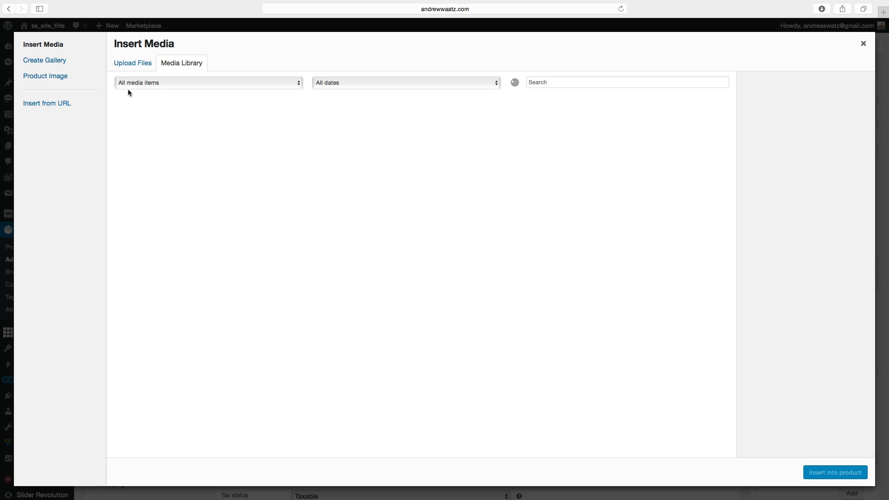
left_click(131, 66)
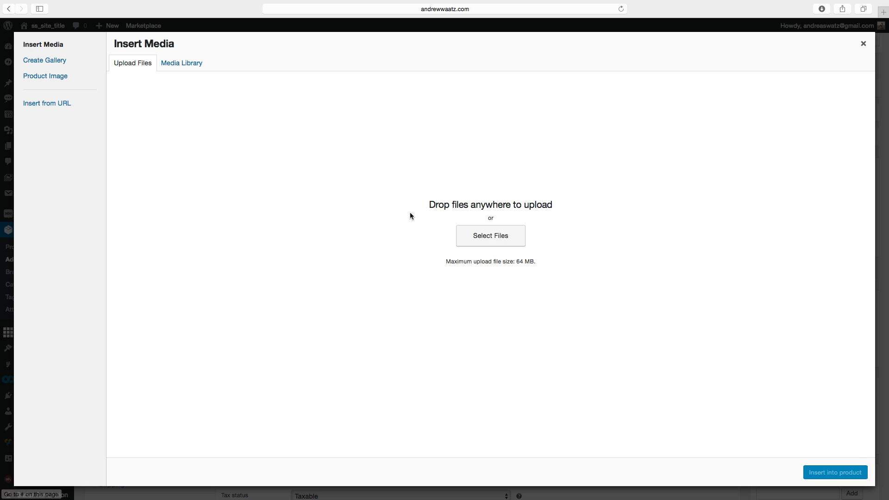
left_click(180, 64)
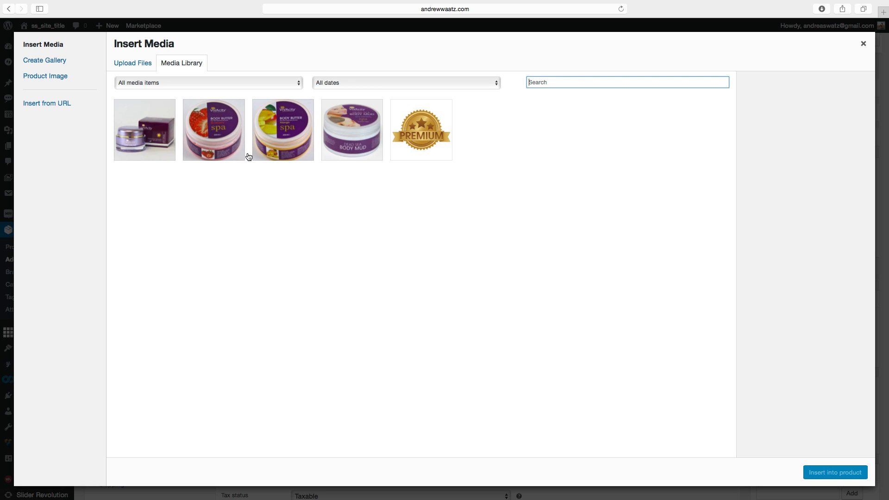
left_click(352, 134)
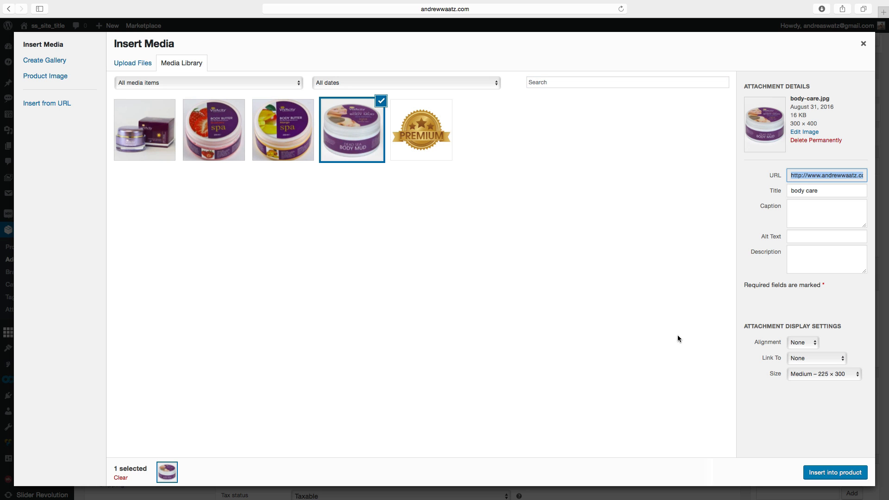
left_click(835, 477)
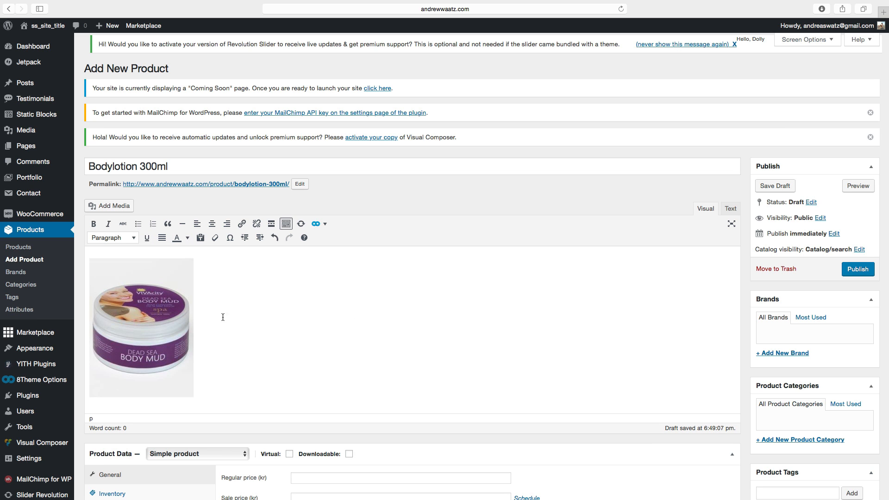
Try different alignments for the product image in the description, ending with it aligned left.
left_click(89, 308)
left_click(119, 311)
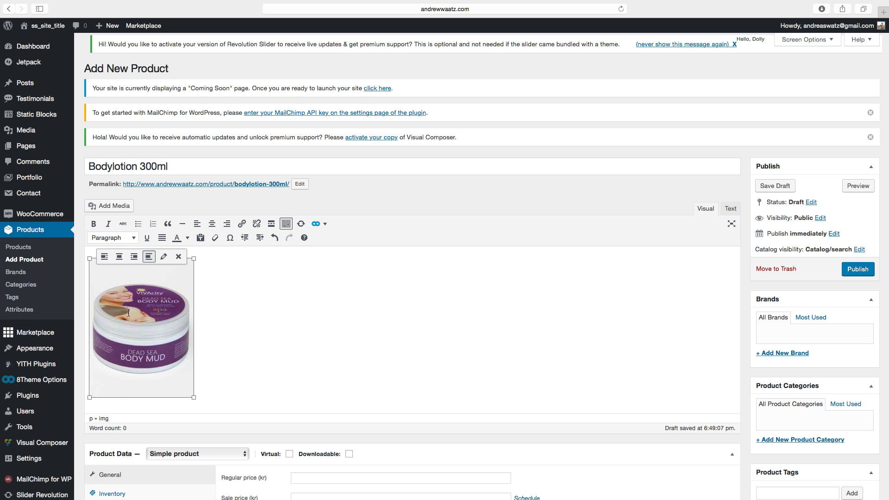
left_click(134, 257)
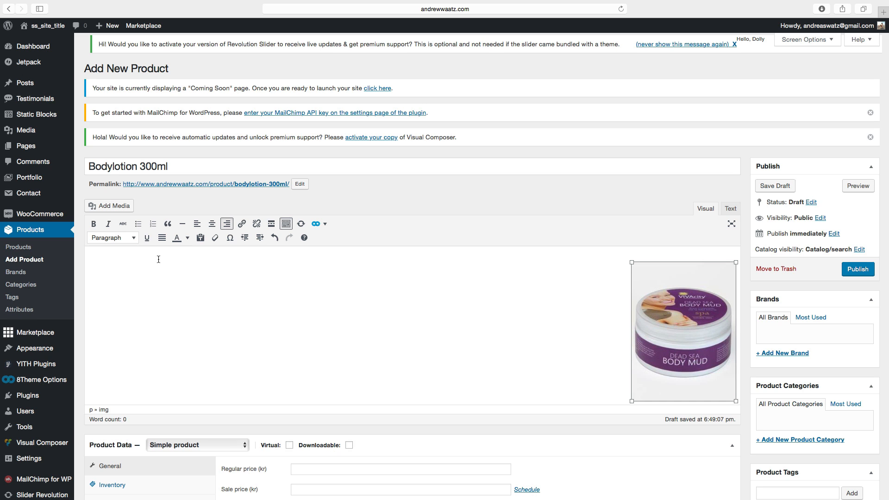
left_click(661, 256)
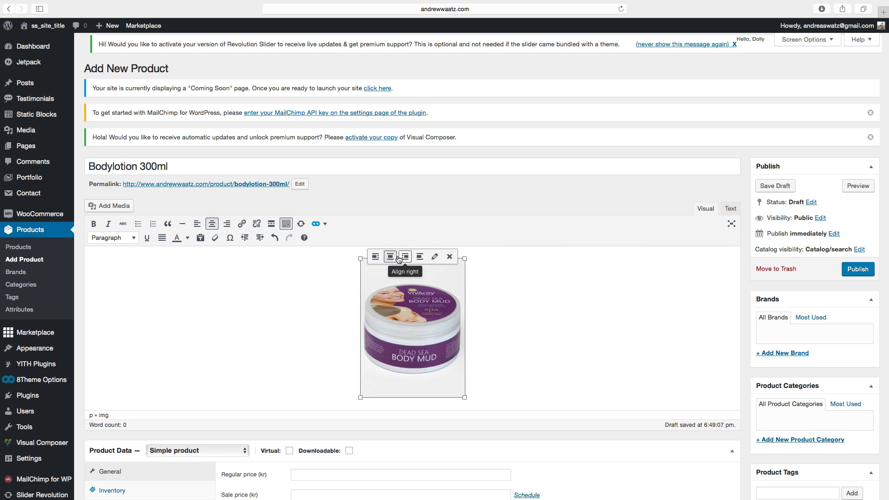
left_click(375, 258)
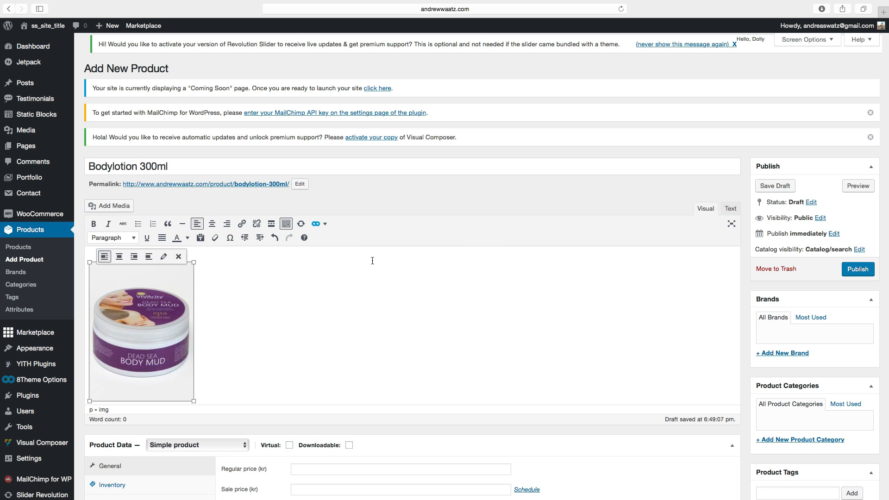
Edit the image details: link it to a custom URL and set its size to Full Size – 300 × 400, then update.
left_click(164, 257)
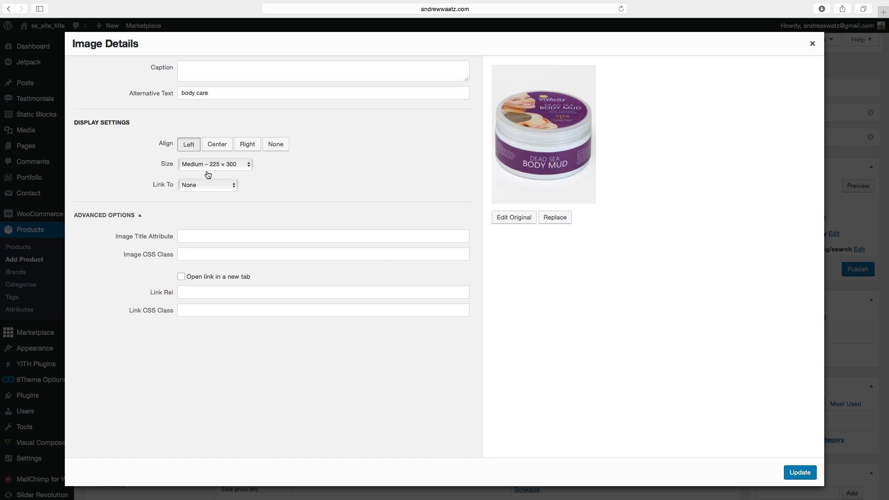
left_click(193, 185)
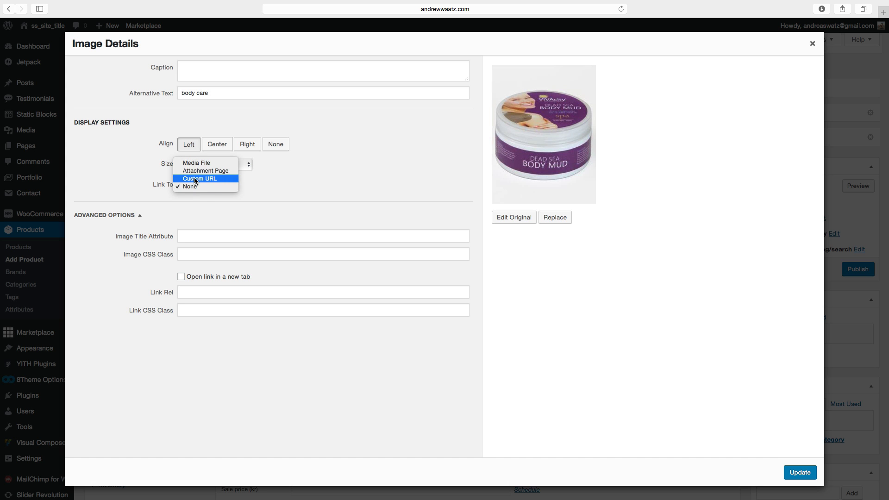
left_click(196, 191)
left_click(206, 200)
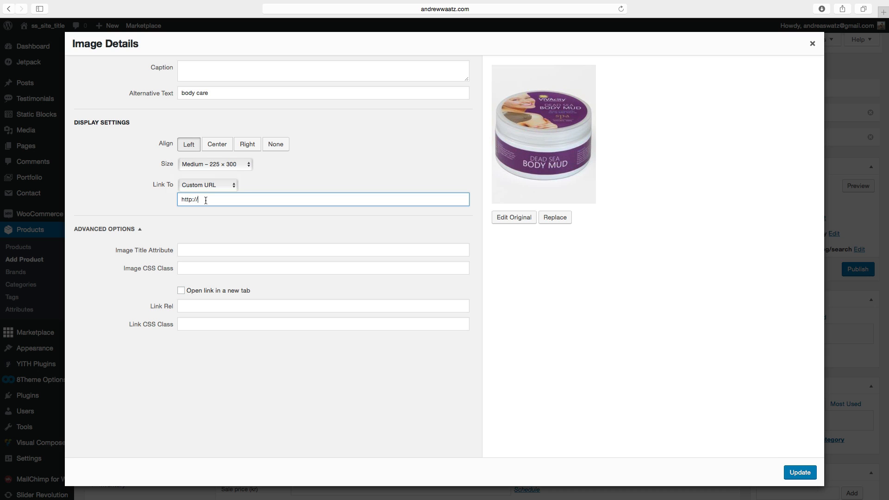
left_click(198, 167)
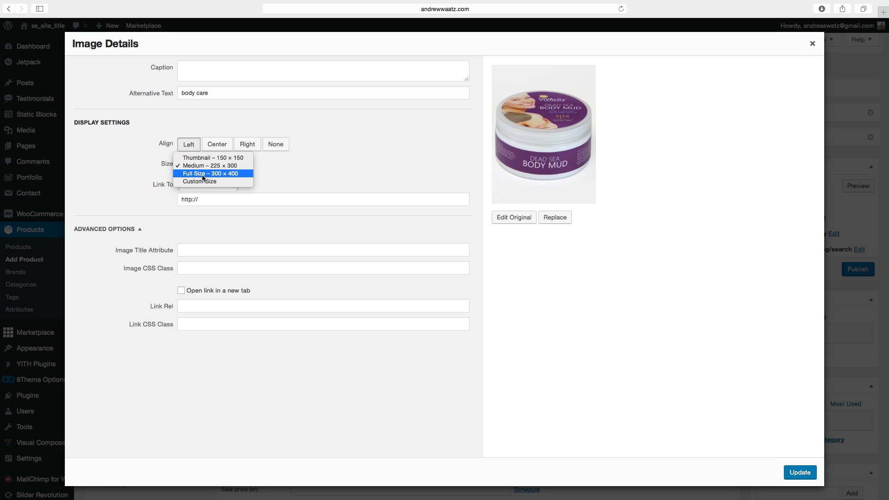
left_click(203, 176)
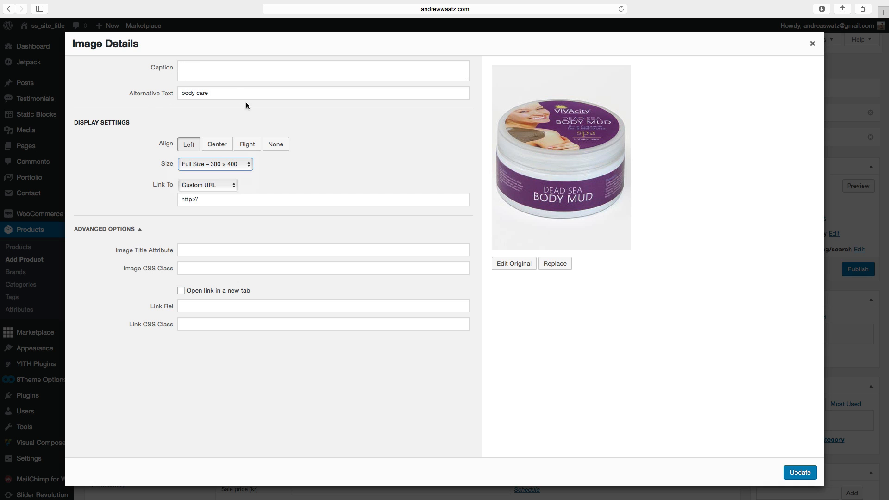
left_click(800, 472)
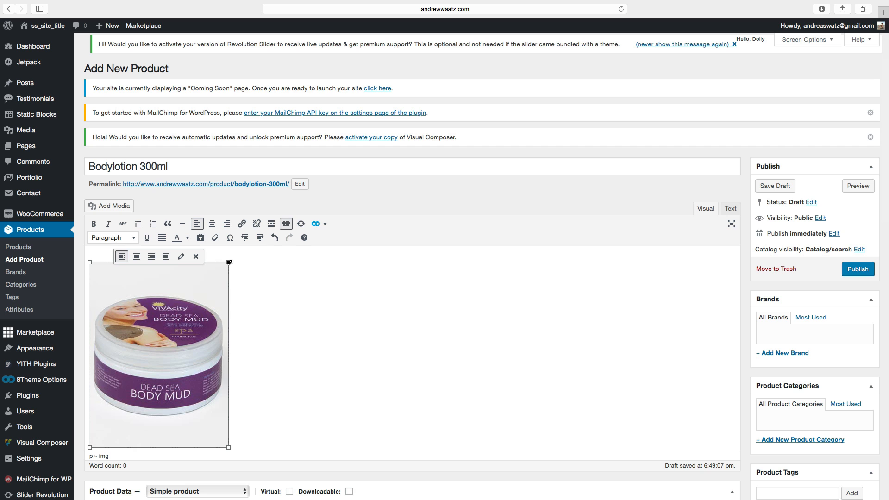
Add the description line 'This is a body lotion for men and women.' above the product image.
mouse_move(229, 262)
left_mouse_down()
mouse_move(192, 297)
mouse_move(236, 189)
mouse_move(224, 209)
mouse_move(231, 265)
left_mouse_up()
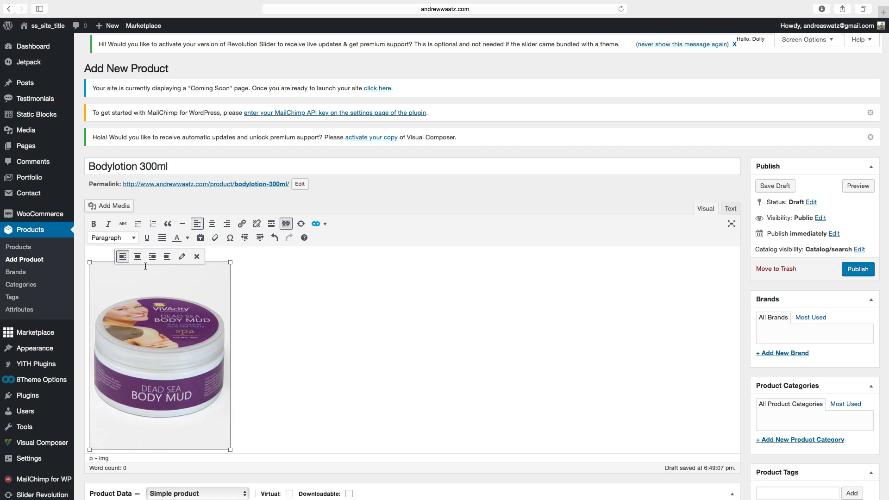
left_click(101, 253)
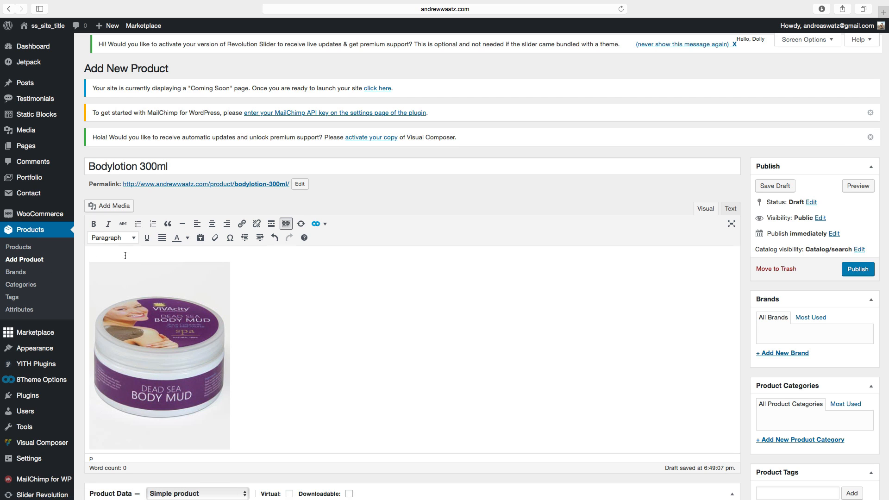
scroll(241, 352, "down", 3)
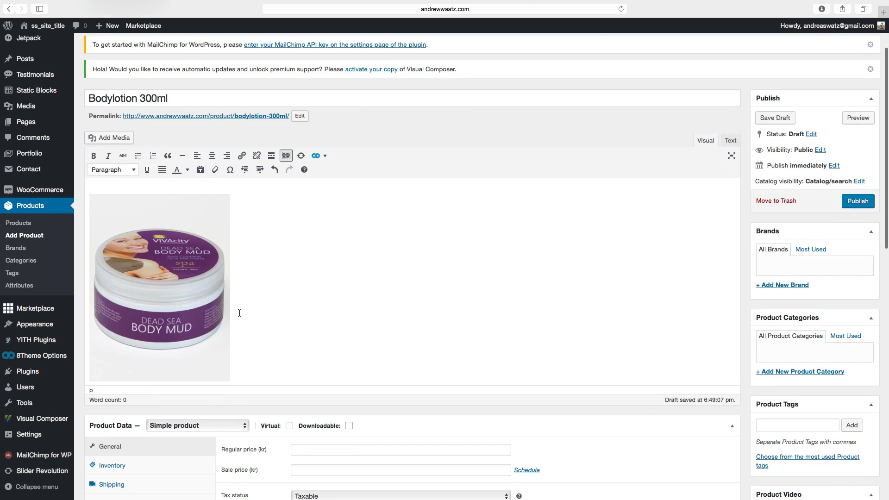
key("Return")
key("Return")
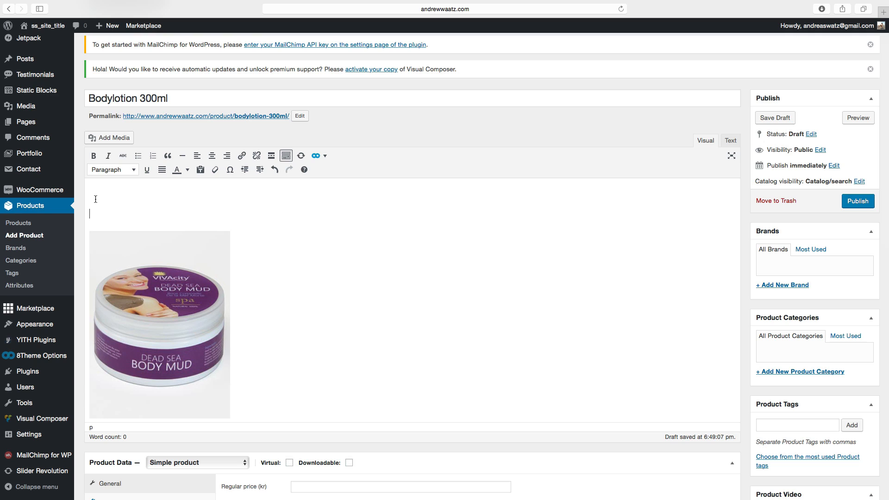
type("This is a body lotion for men and womes")
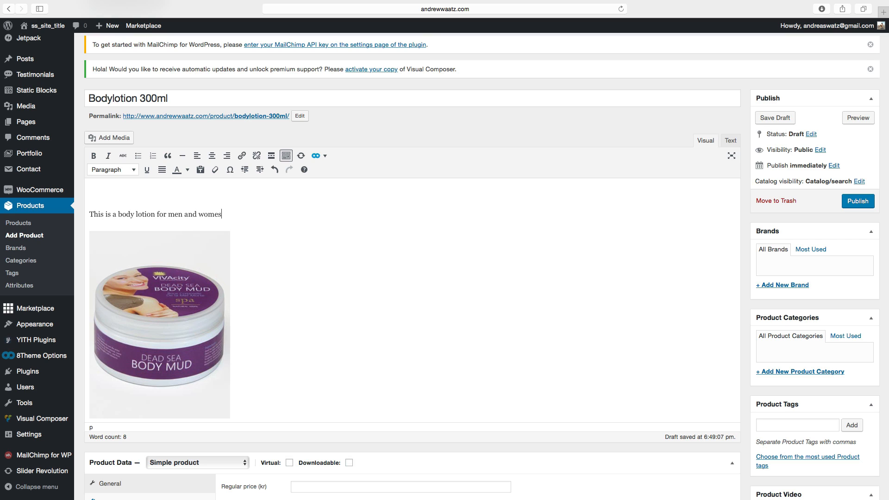
key("BackSpace")
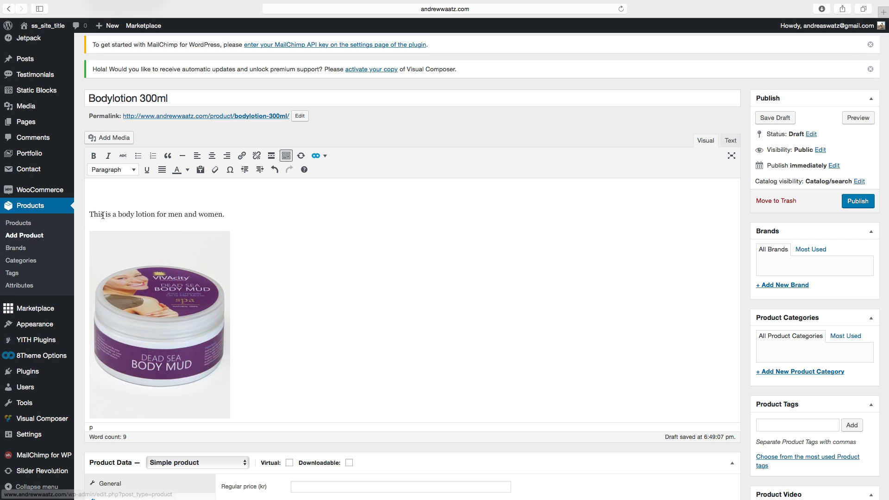
Try to add a link to 'lotion for men and women.' in the description.
scroll(166, 185, "down", 1)
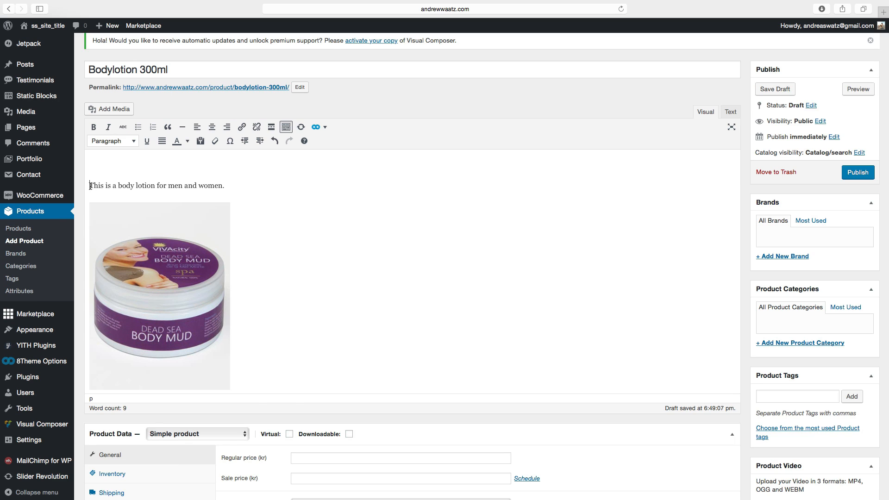
left_click_drag(90, 185, 226, 182)
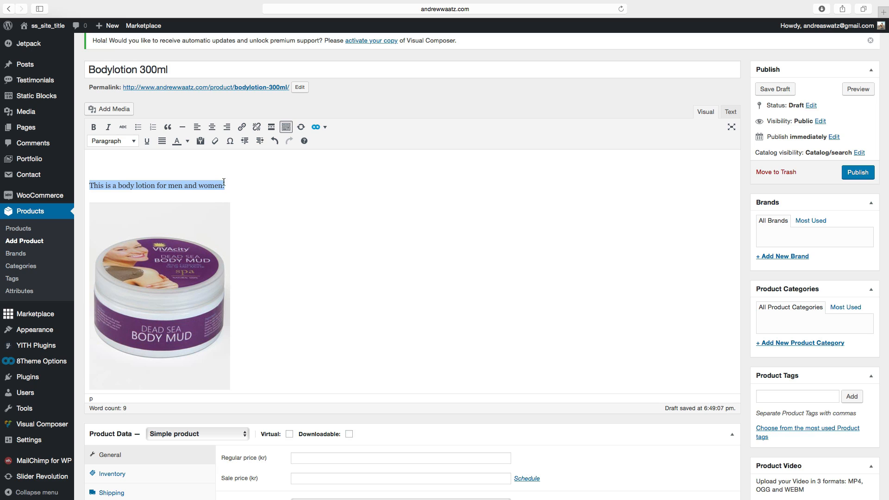
left_click(232, 189)
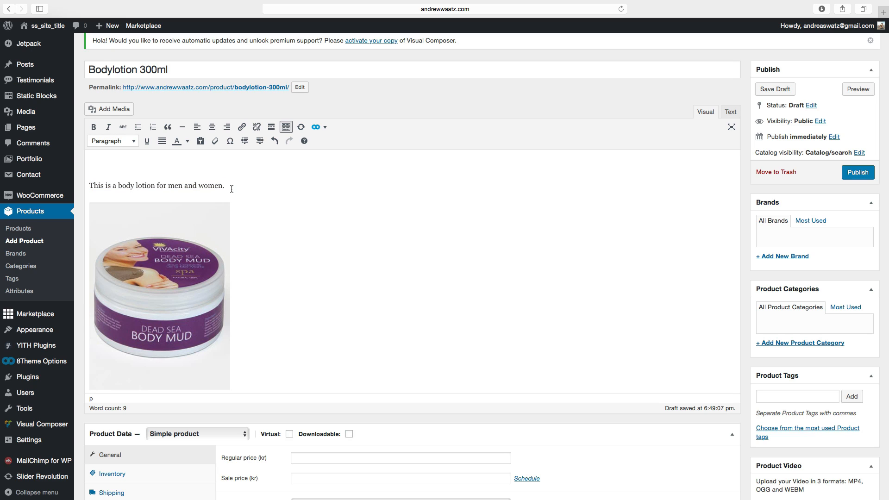
left_click(138, 187, "shift")
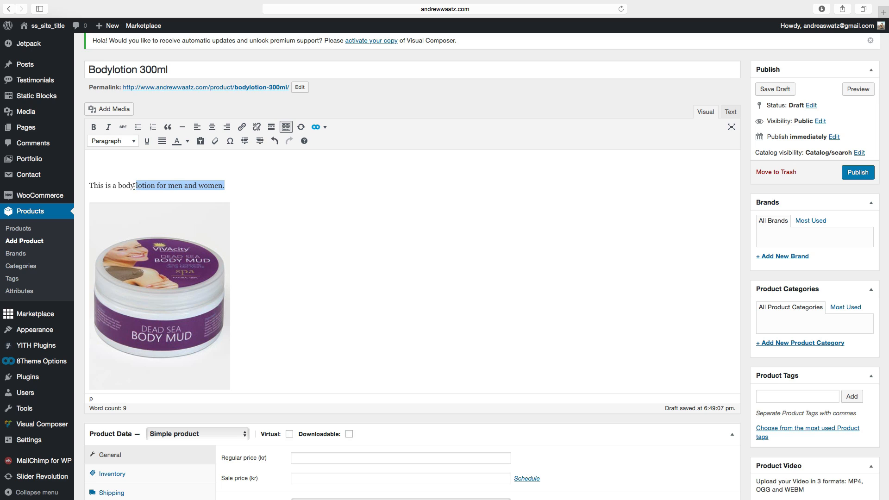
left_click(241, 129)
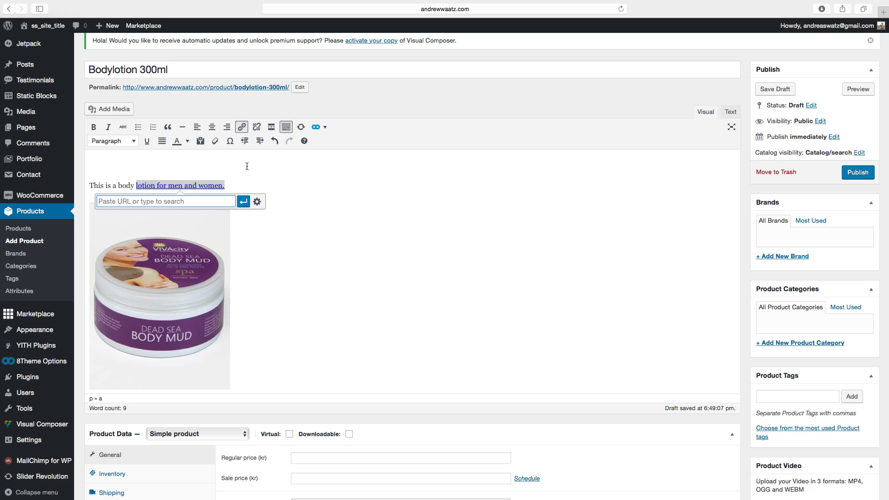
left_click(243, 202)
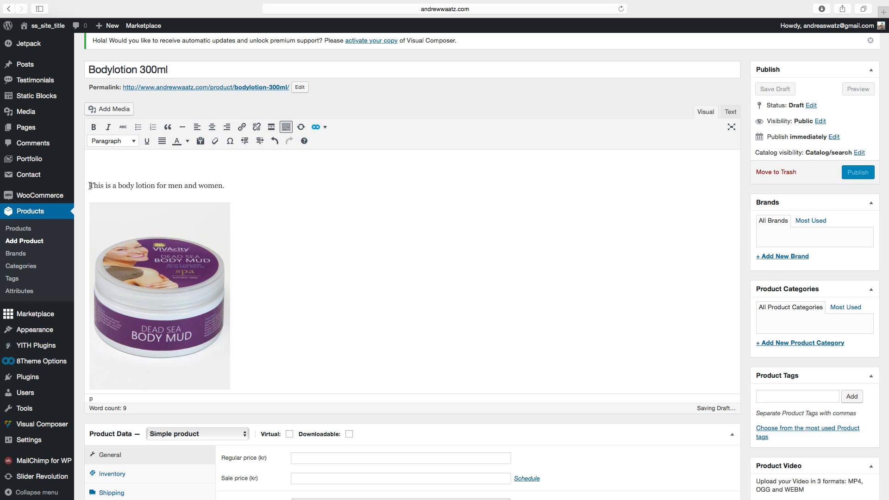
Make the words 'This is a body' bold and italic.
mouse_move(90, 186)
left_mouse_down()
mouse_move(139, 187)
mouse_move(89, 185)
left_mouse_up()
left_click(131, 187)
left_click(94, 128)
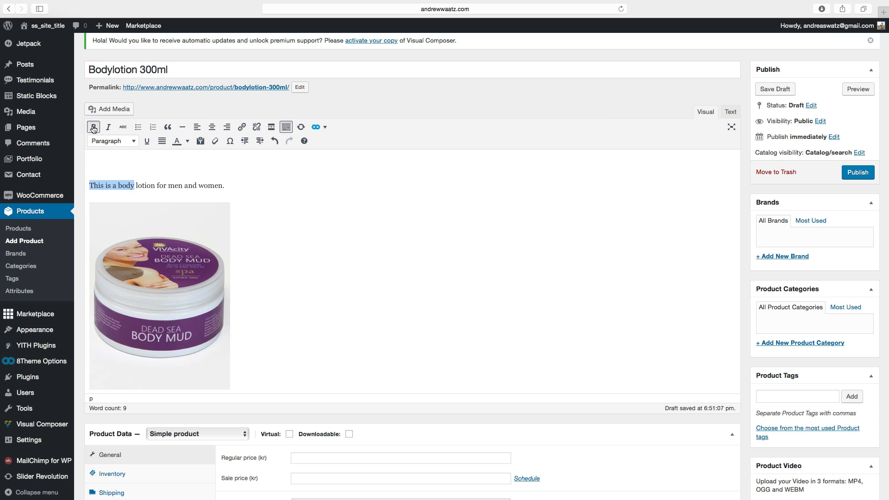
left_click(107, 128)
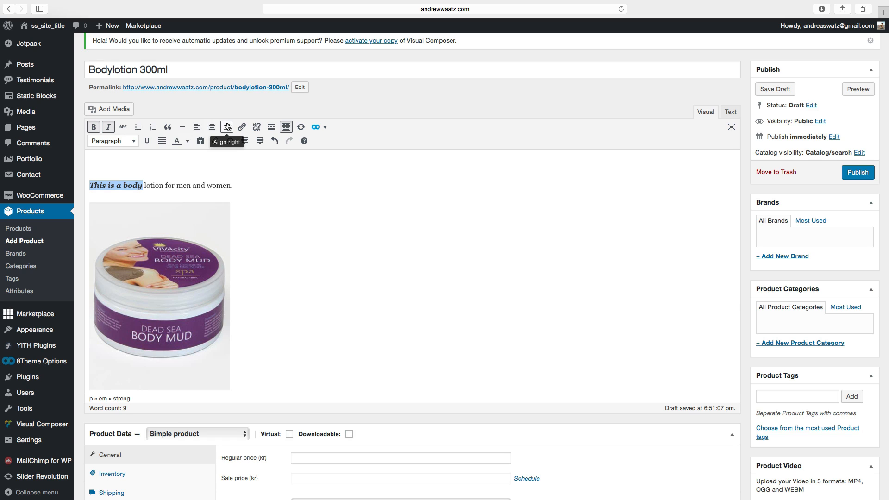
left_click(325, 129)
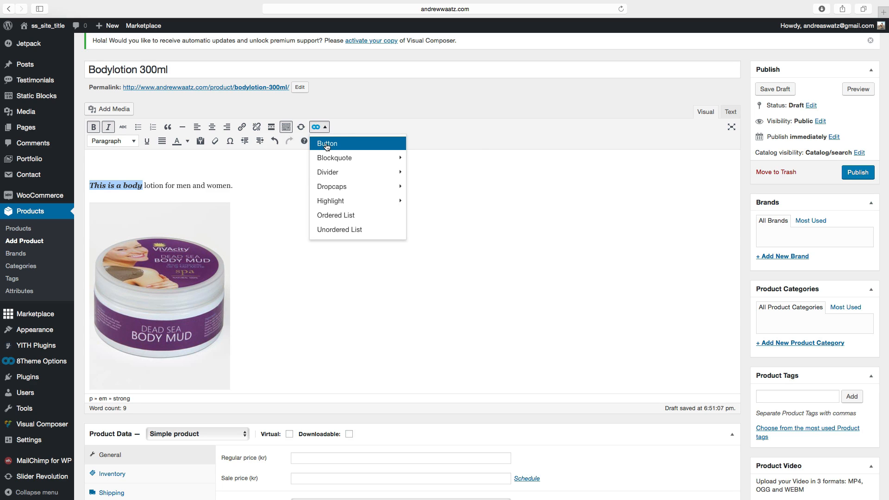
mouse_move(341, 172)
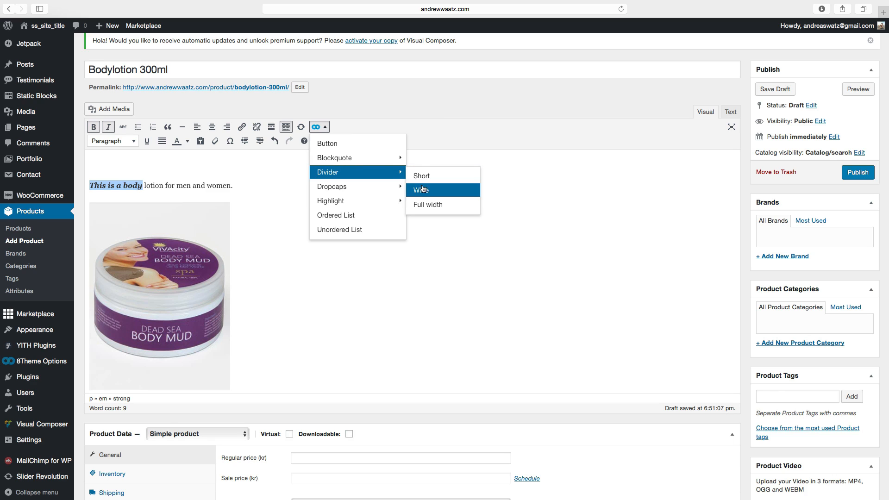
mouse_move(341, 192)
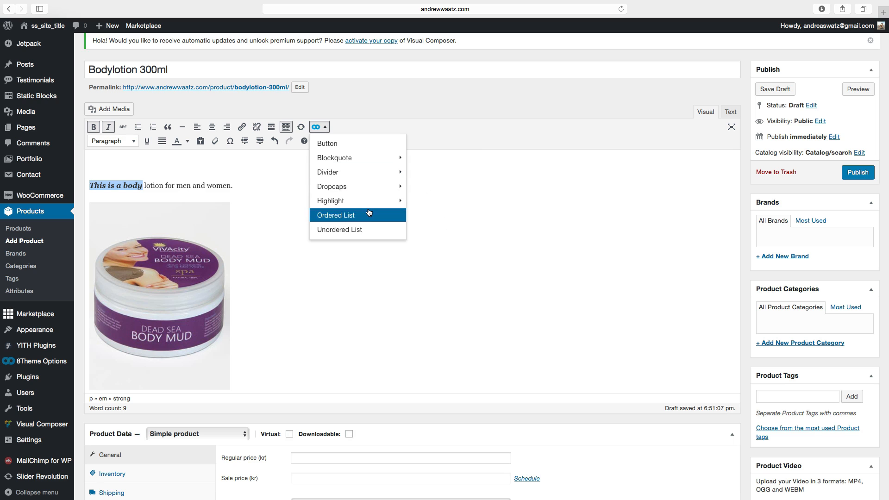
left_click(275, 185)
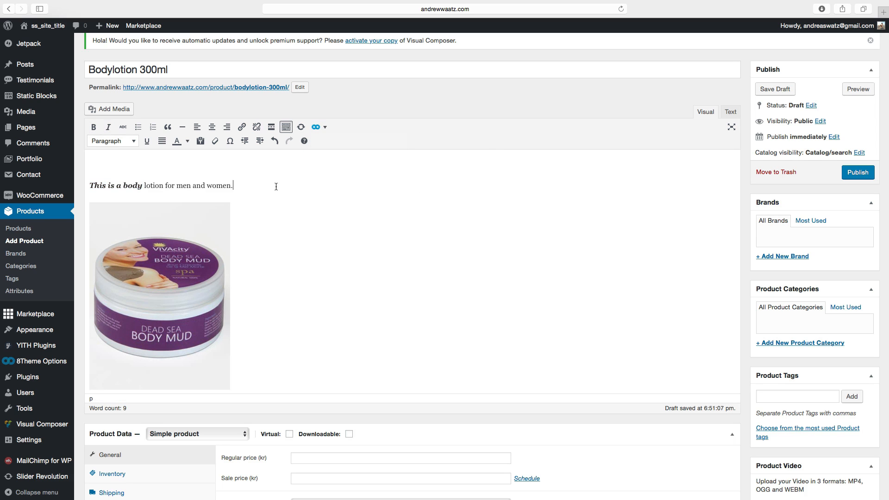
Set the product's regular price to 100 kr and sale price to 80 kr.
scroll(297, 233, "down", 1)
scroll(298, 232, "down", 5)
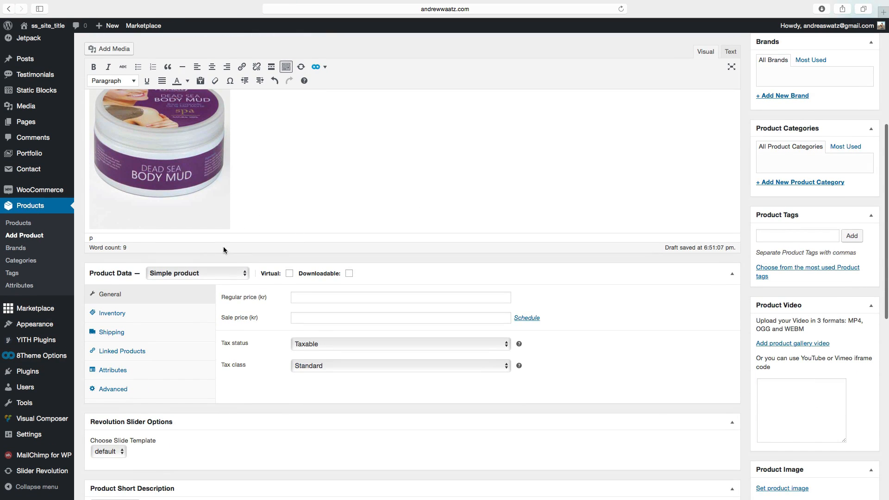
scroll(224, 251, "down", 2)
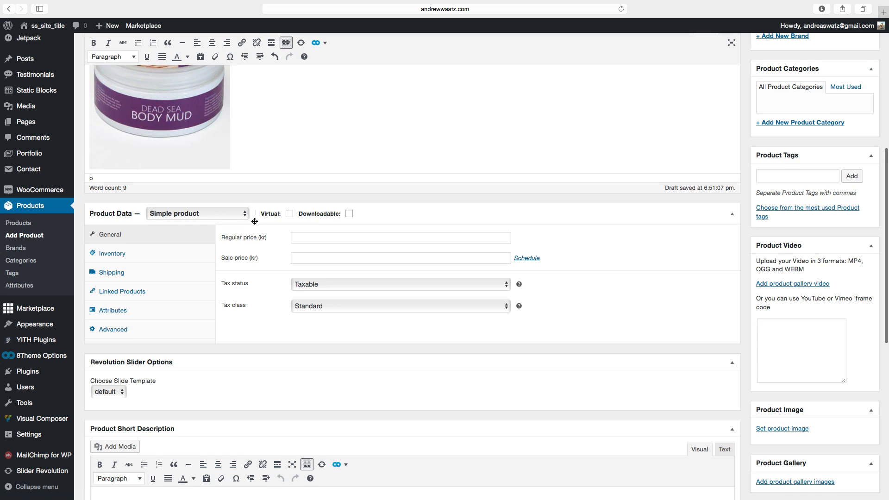
scroll(255, 222, "down", 1)
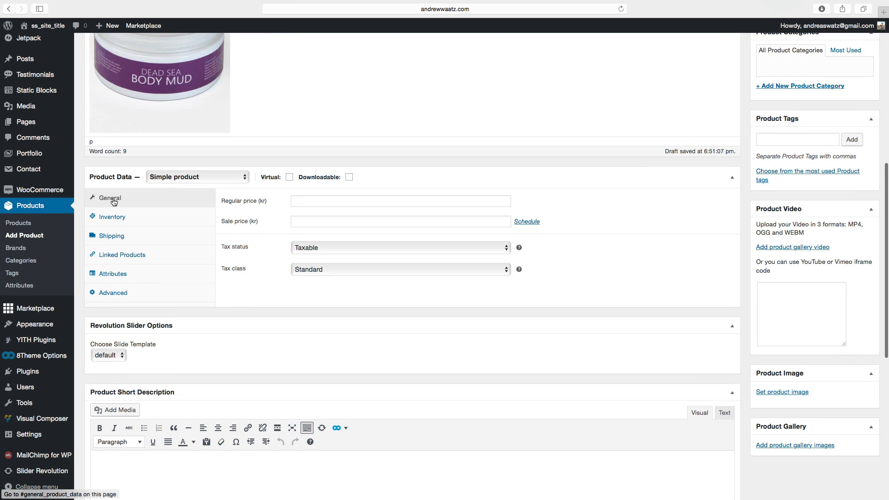
left_click(319, 200)
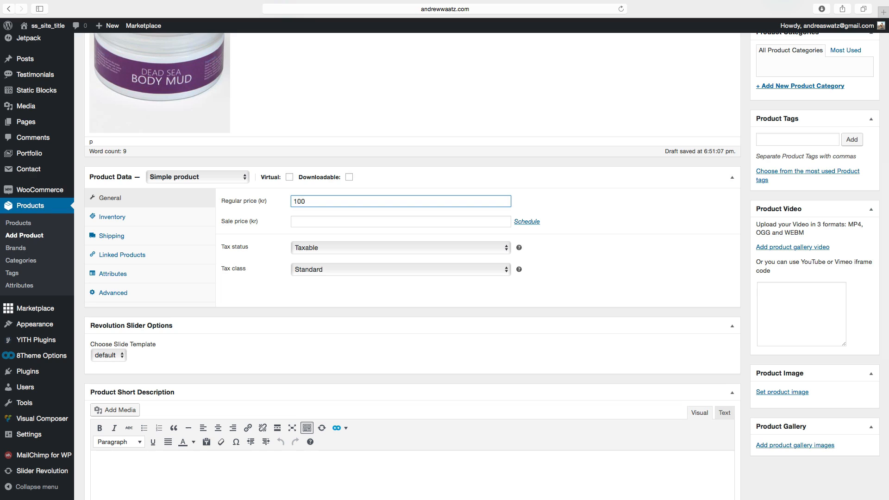
left_click(311, 219)
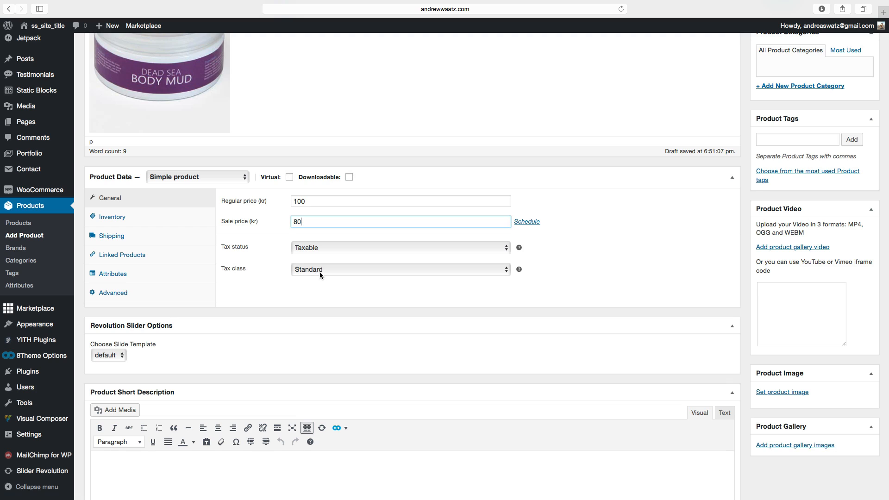
In the product's inventory settings, set the SKU to 1001 and enable stock management with a stock quantity of 60.
scroll(288, 277, "down", 1)
scroll(288, 277, "down", 2)
scroll(148, 227, "up", 4)
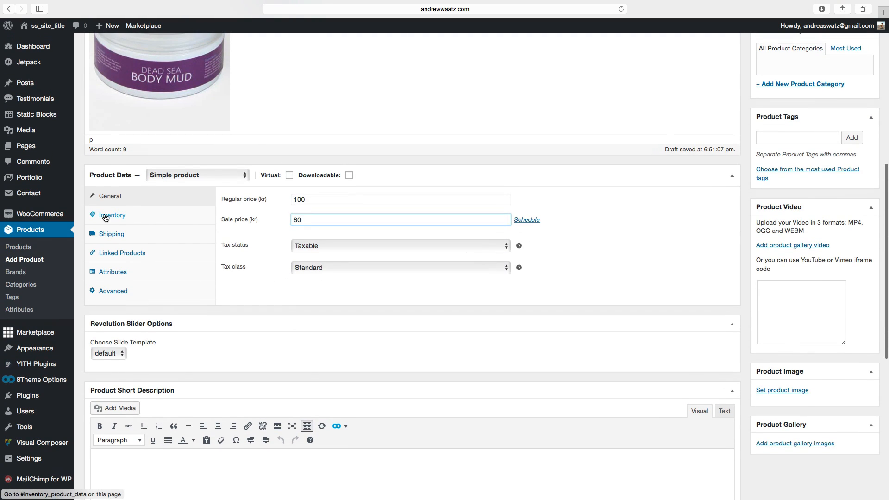
left_click(105, 217)
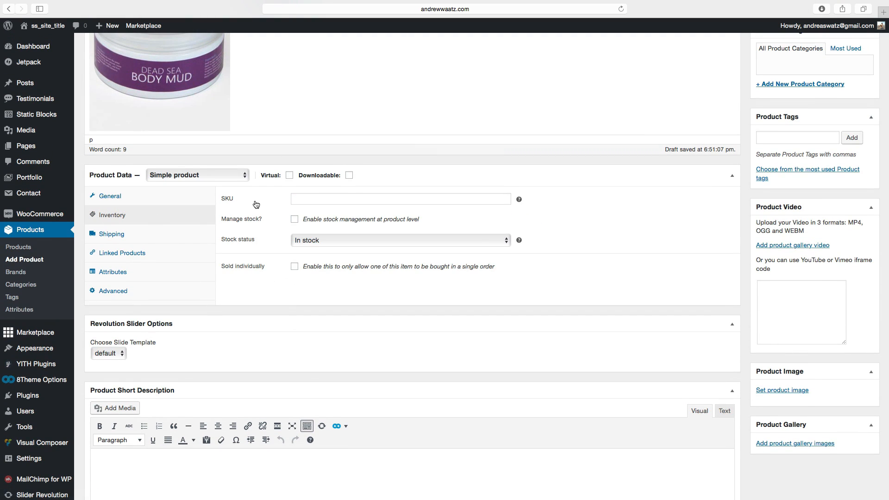
left_click(298, 199)
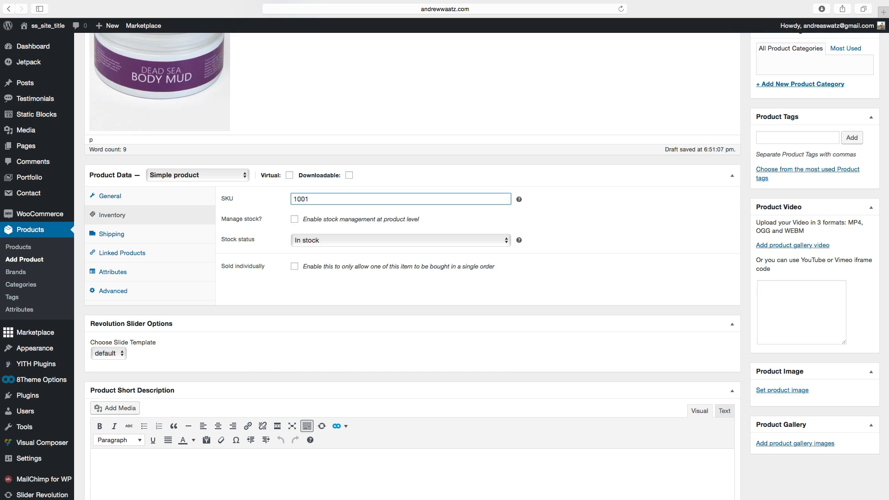
left_click(294, 220)
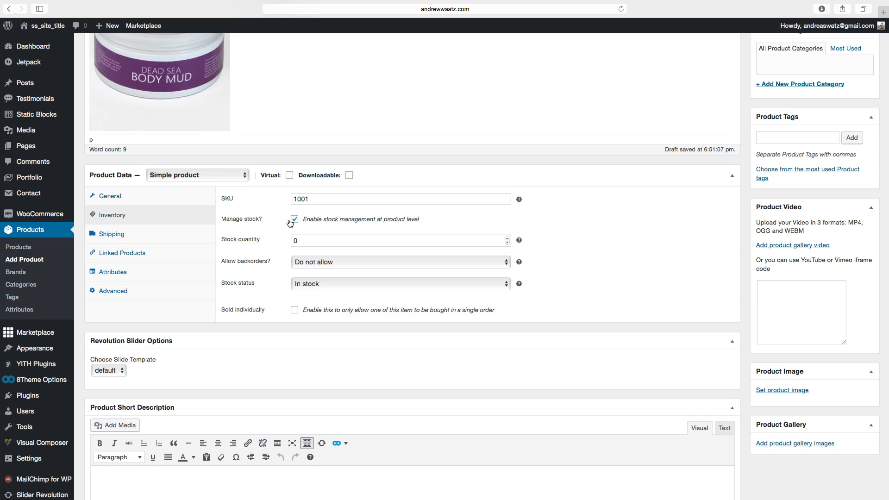
double_click(309, 241)
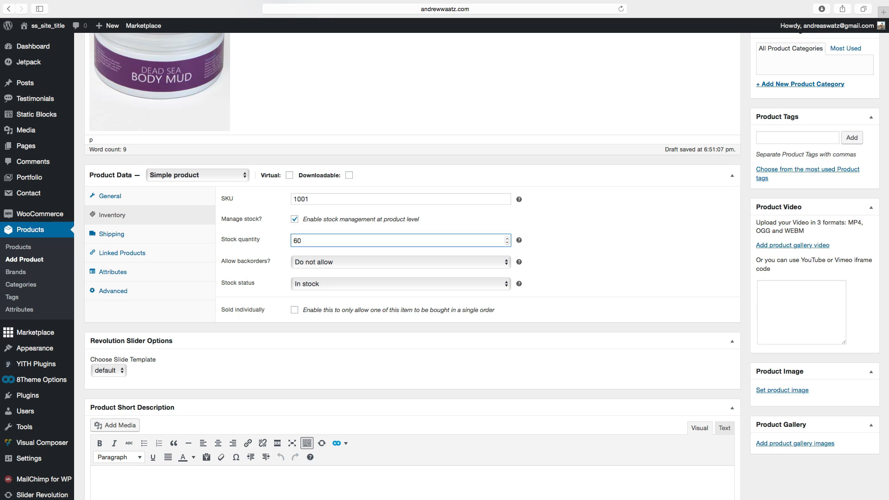
key("Tab")
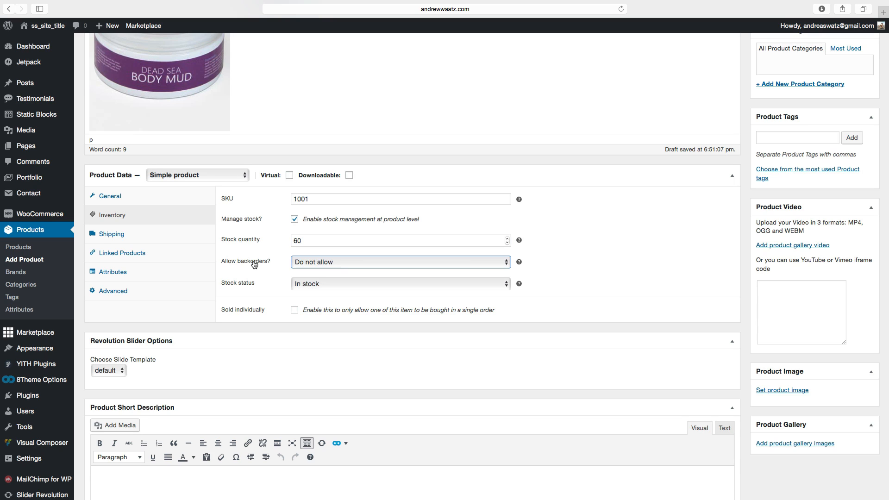
left_click(305, 264)
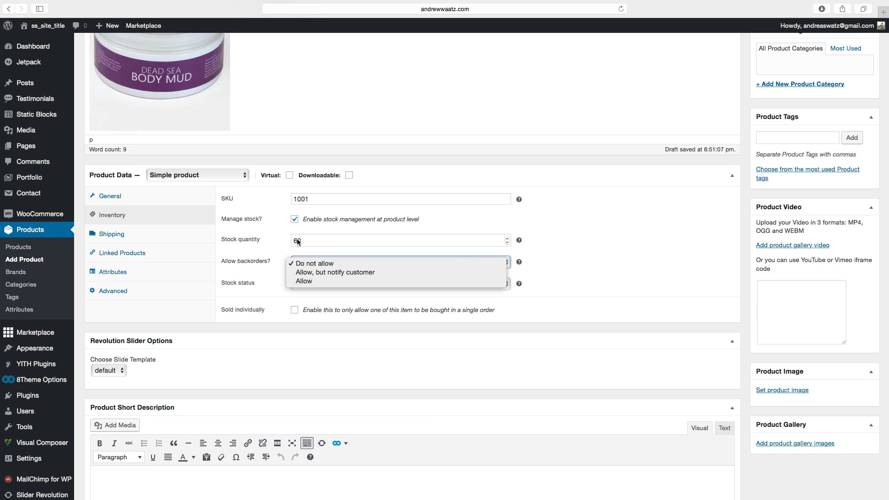
left_click(294, 260)
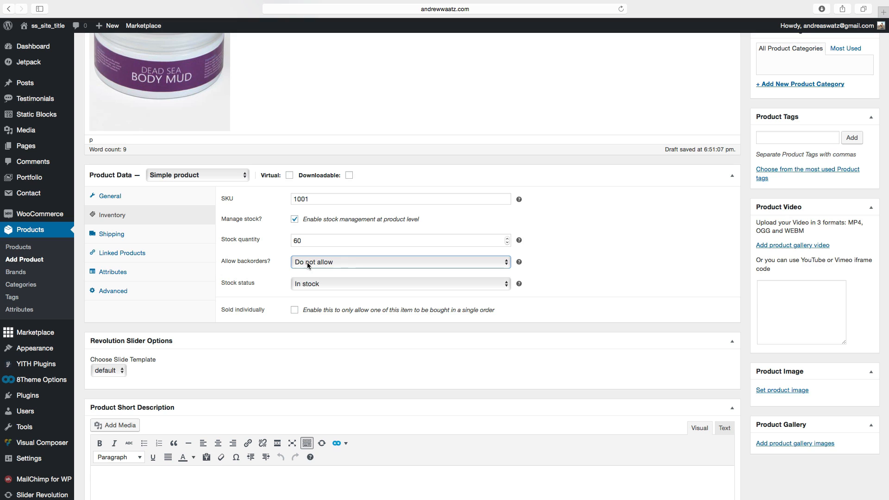
scroll(253, 285, "down", 1)
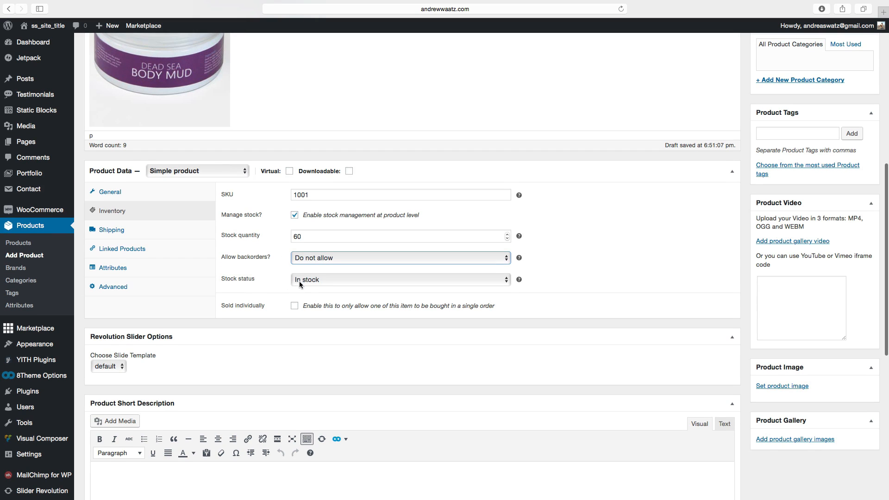
left_click(294, 280)
left_click(294, 282)
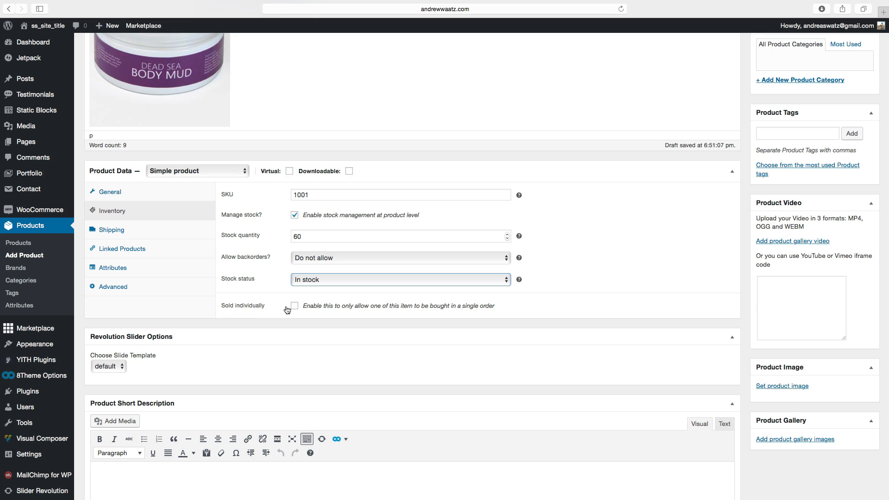
Set the shipping weight to 1 kg and the dimensions to 10 × 10 × 10 cm.
left_click(152, 224)
left_click(299, 194)
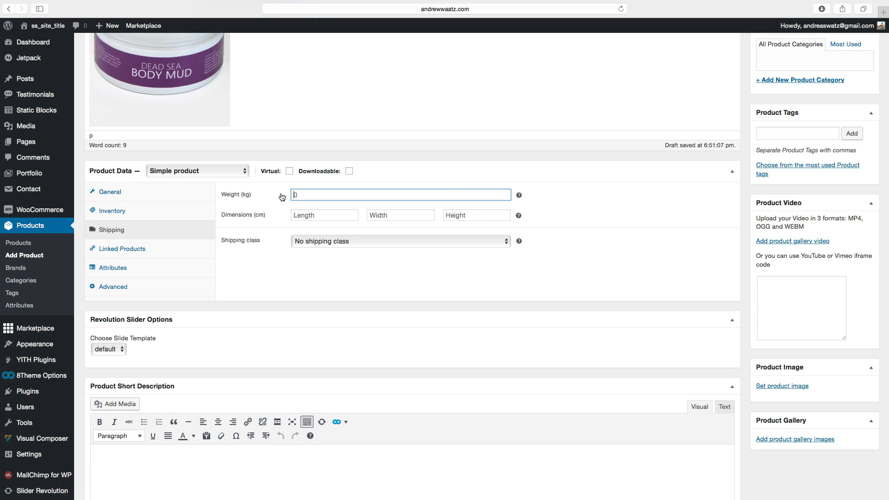
type("10")
left_click(310, 215)
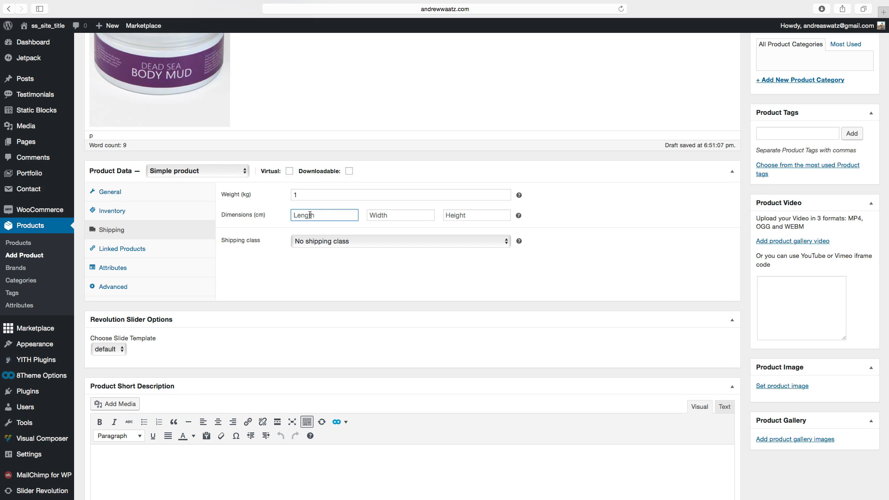
type("10")
left_click(380, 215)
type("10")
left_click(449, 215)
type("10")
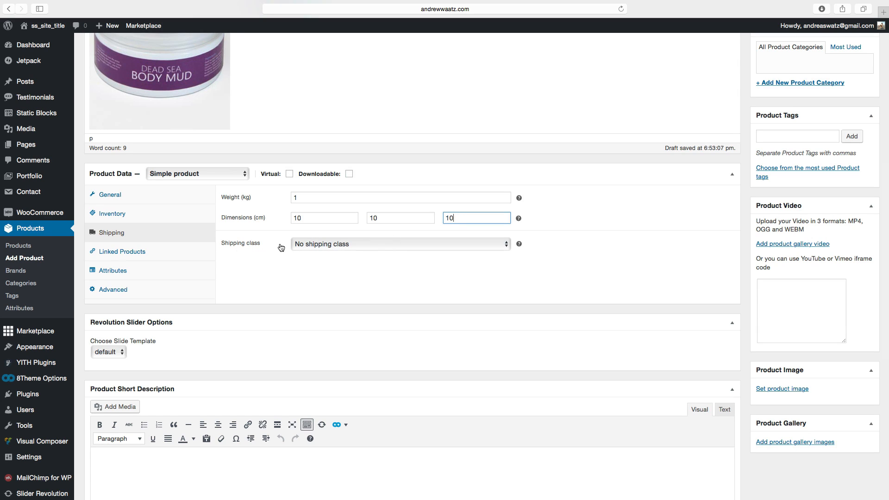
Review the Linked Products, Attributes and Advanced product data options and the slide template setting.
left_click(123, 253)
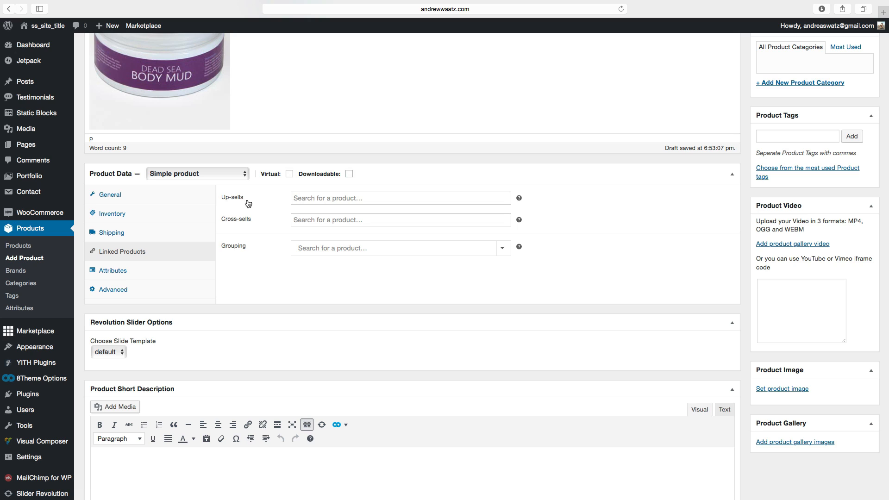
left_click(309, 199)
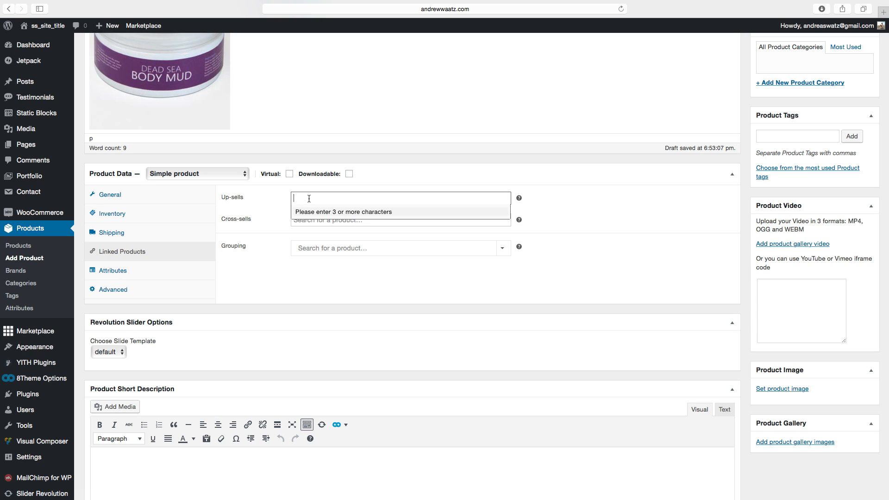
left_click(280, 203)
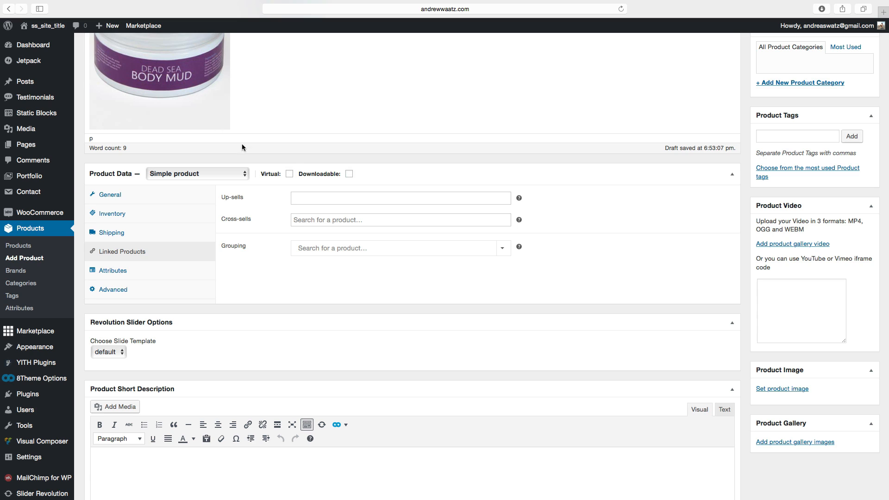
left_click(310, 221)
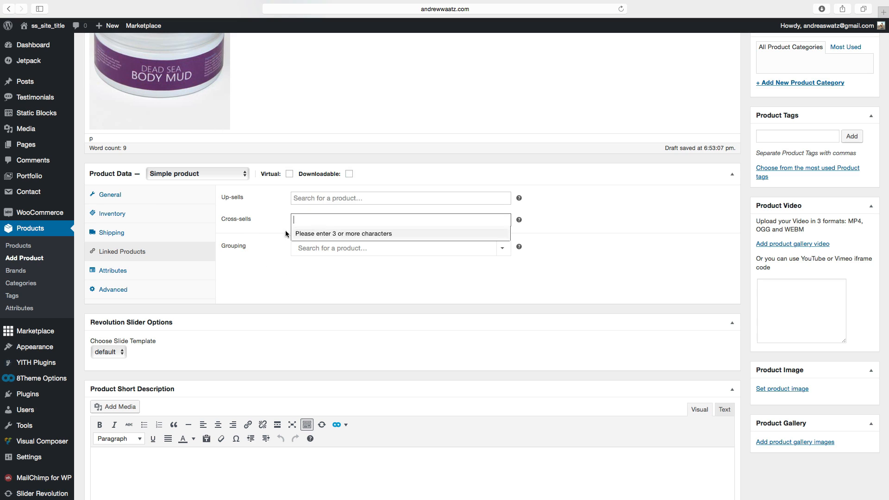
left_click(271, 248)
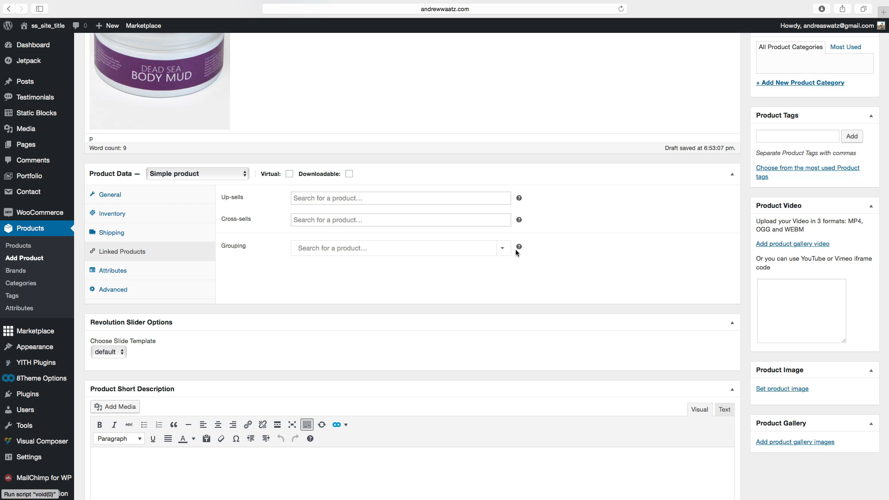
scroll(245, 259, "down", 1)
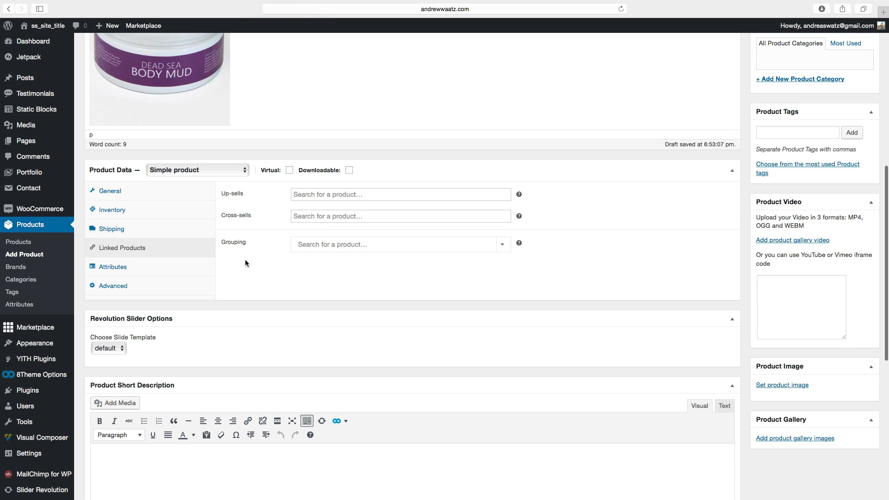
left_click(122, 267)
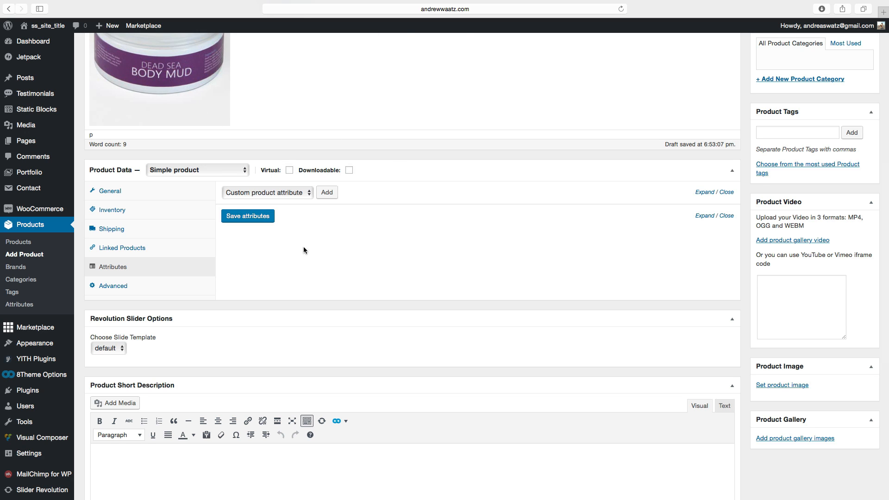
scroll(225, 262, "down", 3)
left_click(122, 239)
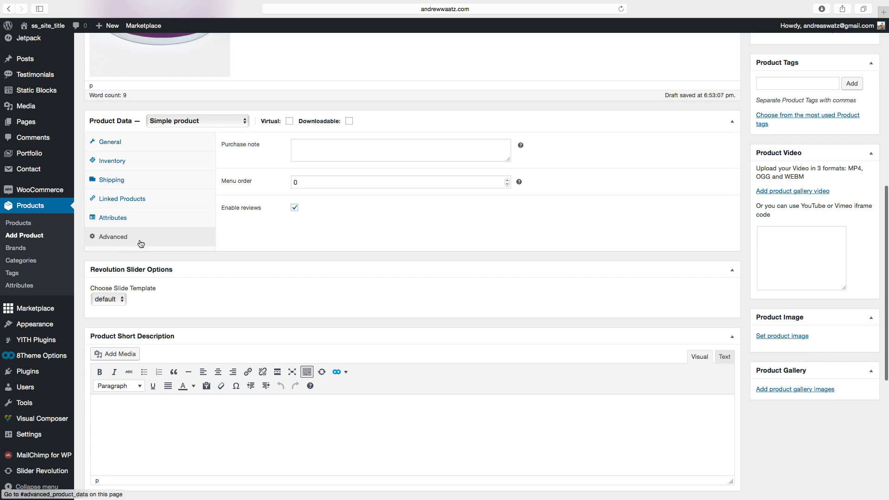
left_click(302, 148)
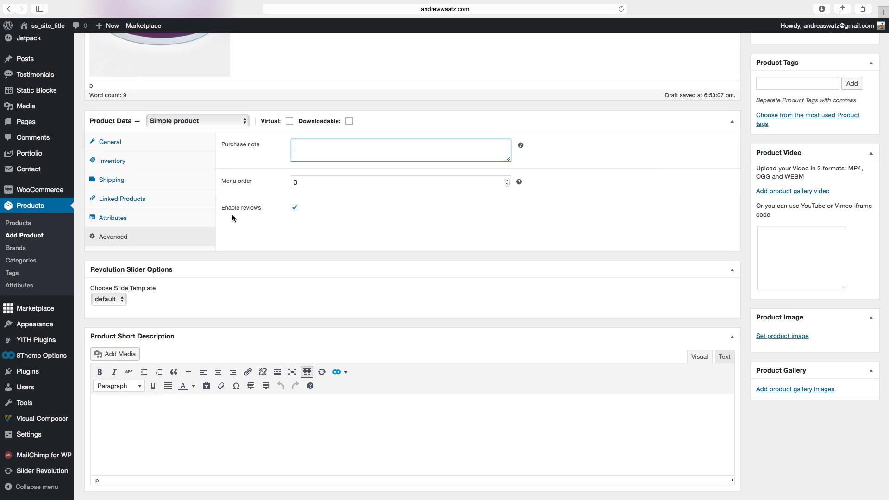
scroll(287, 225, "down", 5)
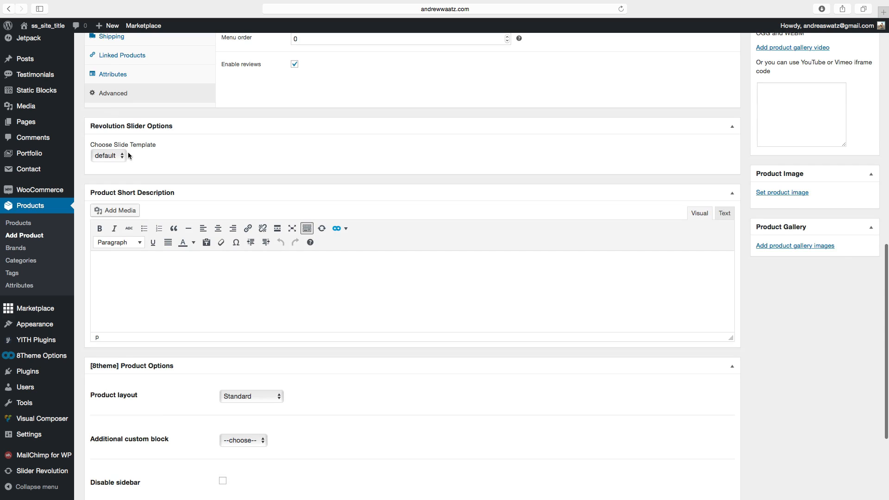
left_click(123, 156)
left_click(111, 156)
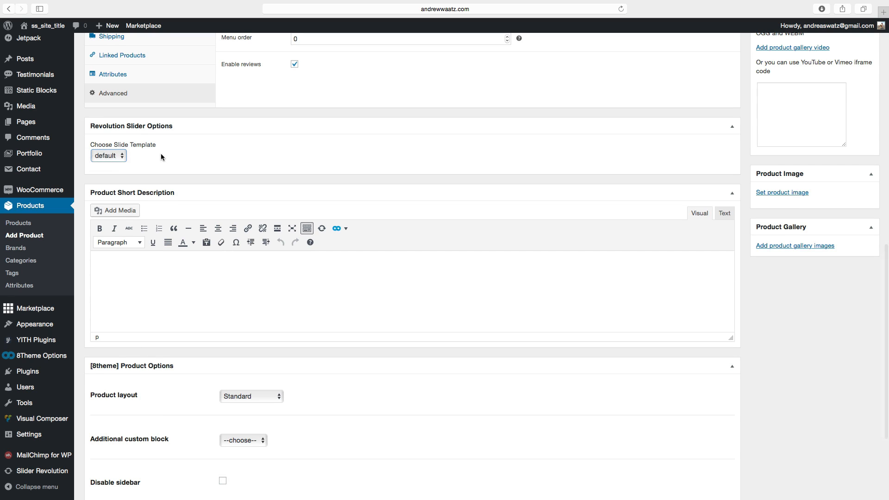
scroll(160, 179, "down", 1)
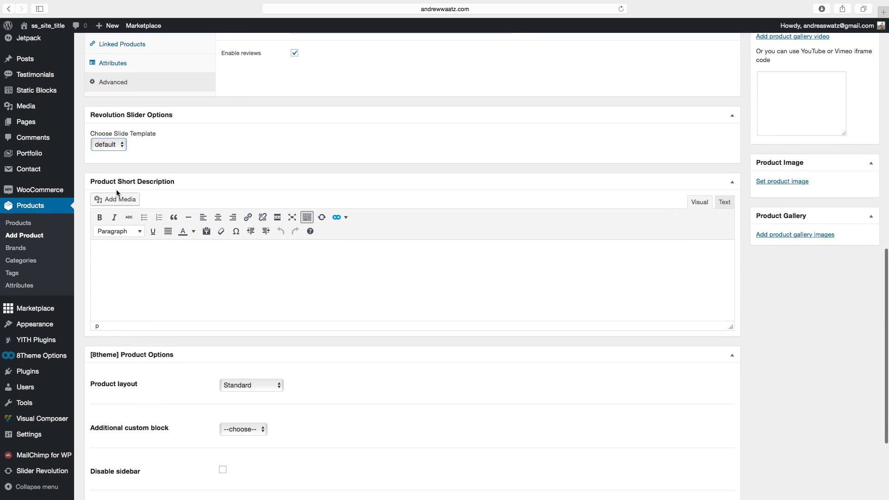
Insert the Body-Butter-S image into the product short description.
left_click(108, 202)
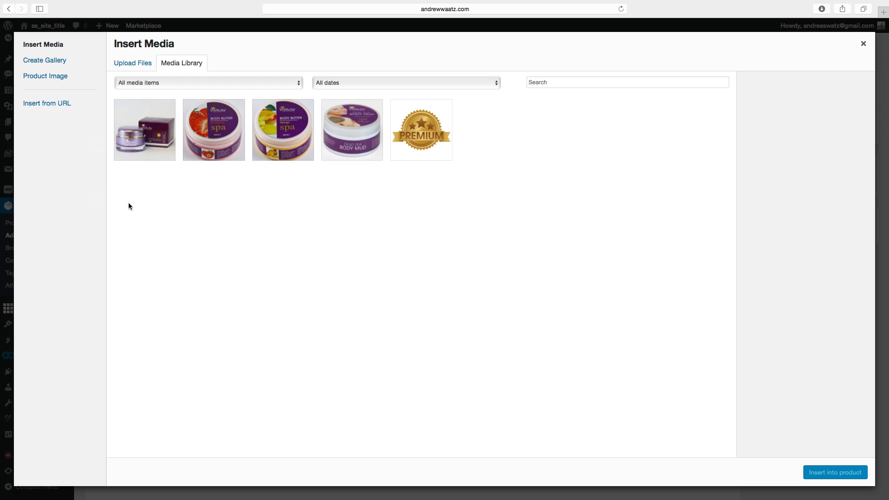
left_click(223, 137)
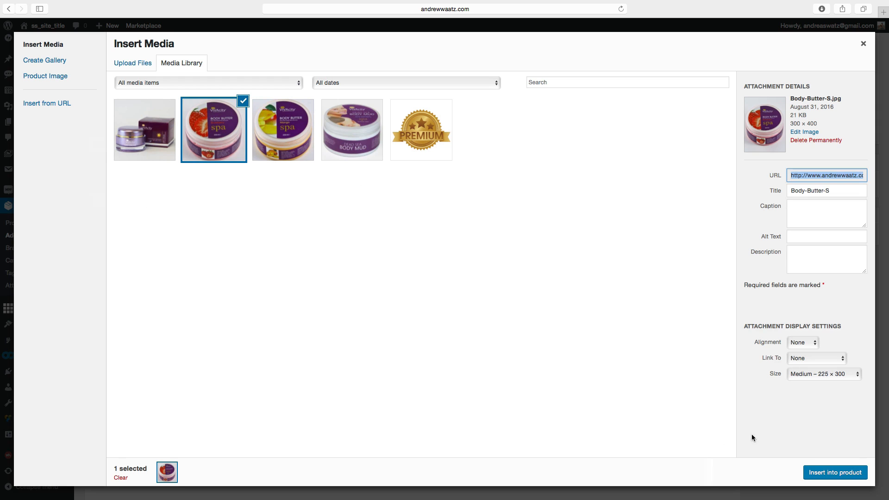
left_click(829, 473)
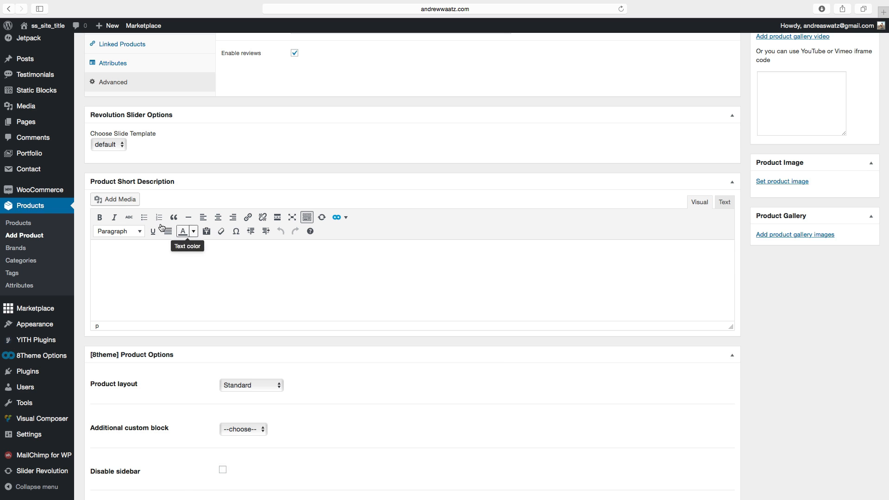
left_click(115, 254)
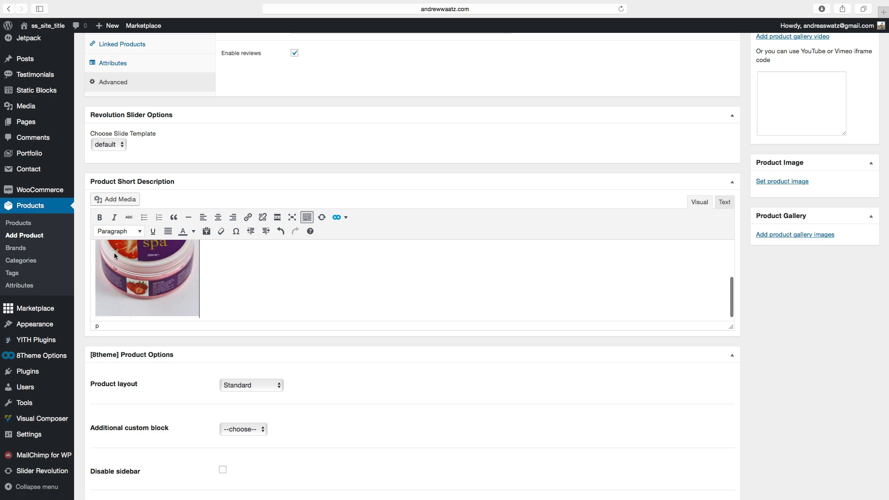
scroll(119, 255, "up", 4)
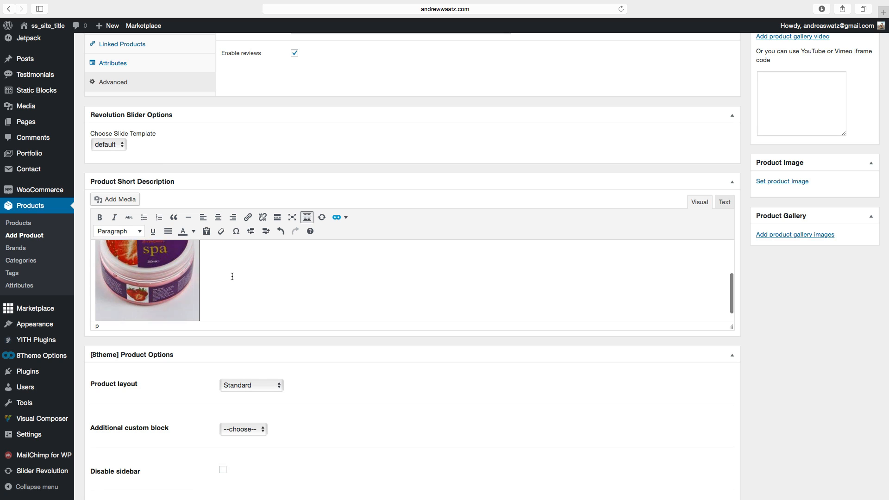
Add the line 'This is a lotion for try skin.' above the image in the short description.
left_click(95, 268)
left_click(91, 270)
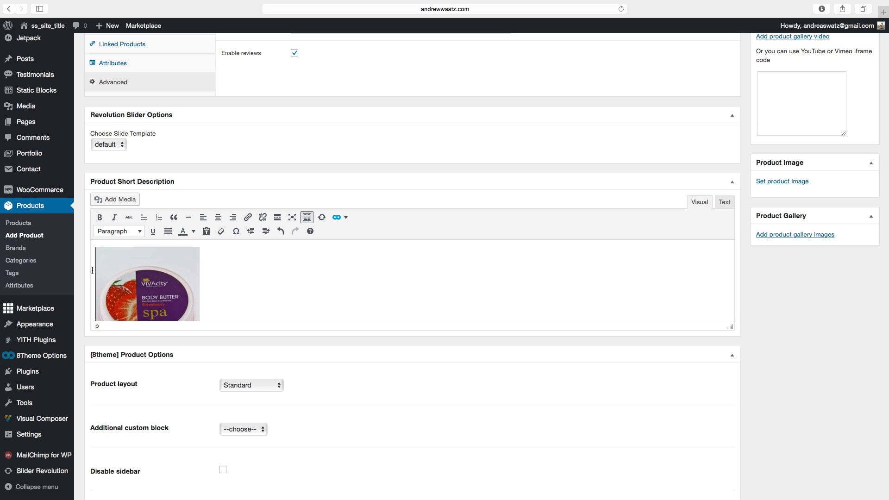
key("Return")
left_click(101, 255)
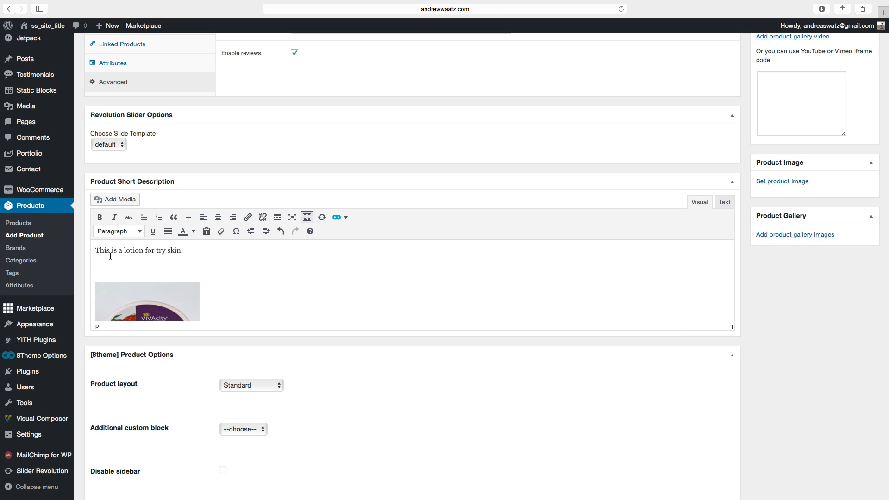
Review the product layout and additional custom block options in the 8theme Product Options section.
scroll(116, 278, "down", 10)
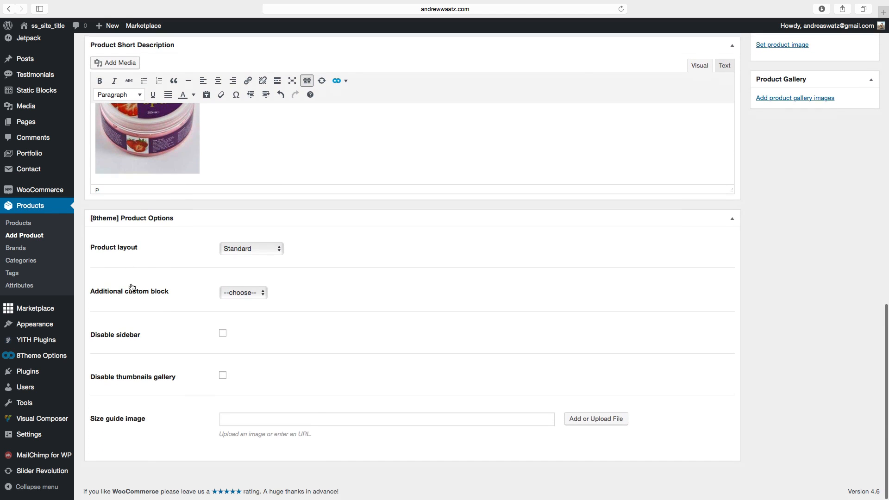
left_click(248, 249)
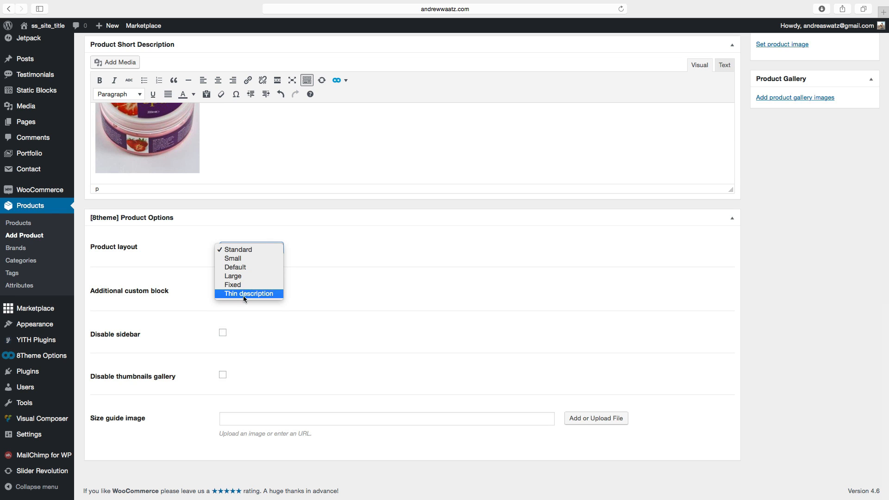
left_click(186, 281)
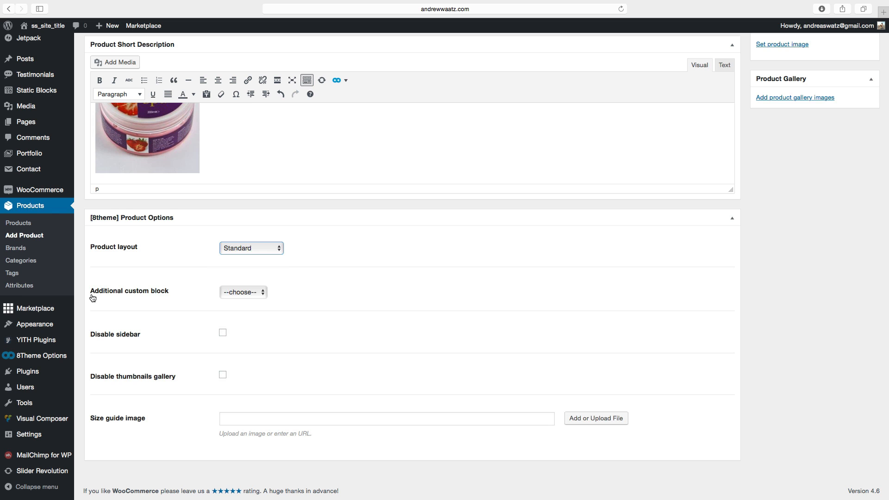
left_click(236, 293)
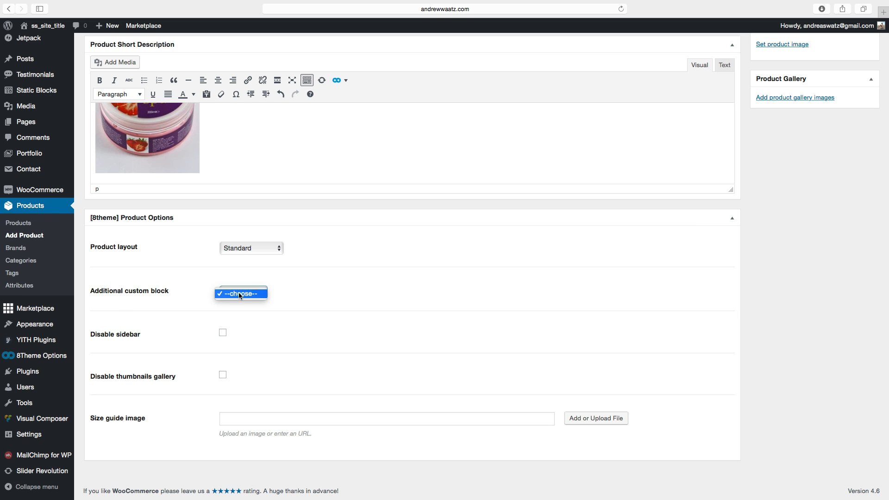
left_click(194, 292)
scroll(139, 324, "down", 1)
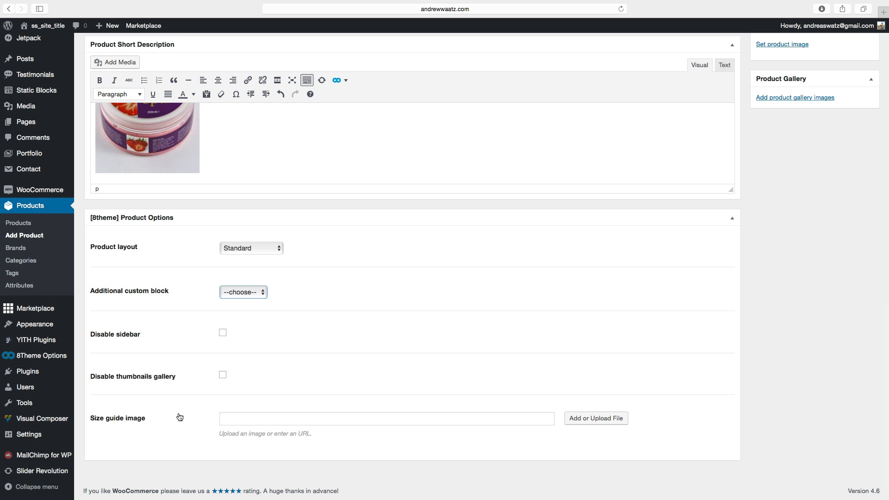
scroll(495, 376, "up", 10)
scroll(498, 375, "up", 5)
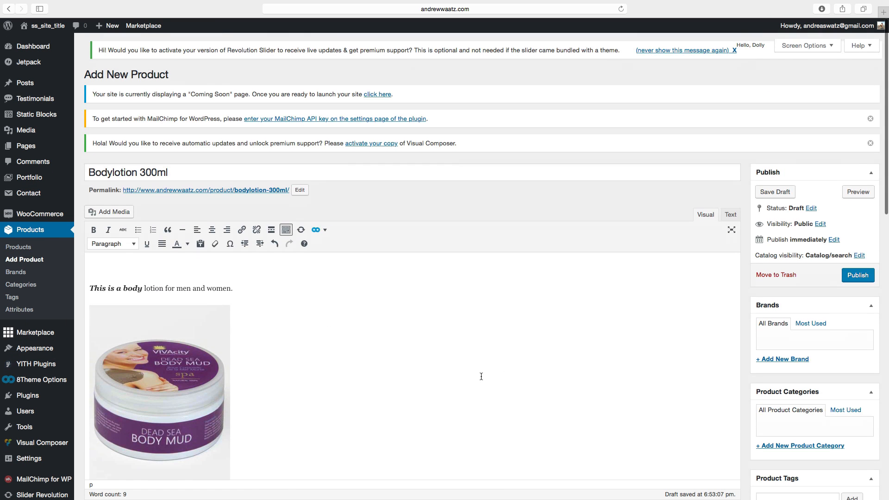
Add a new brand named Viva City and assign it to the product.
scroll(833, 262, "down", 2)
scroll(834, 262, "down", 2)
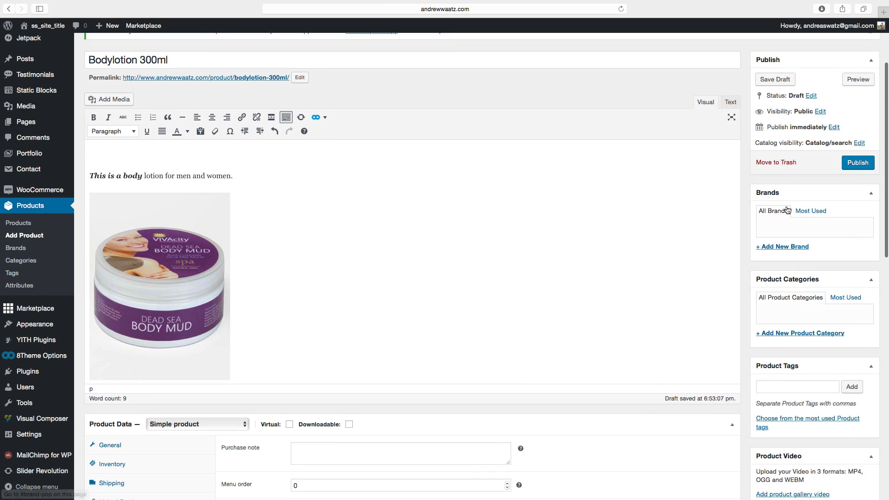
left_click(776, 244)
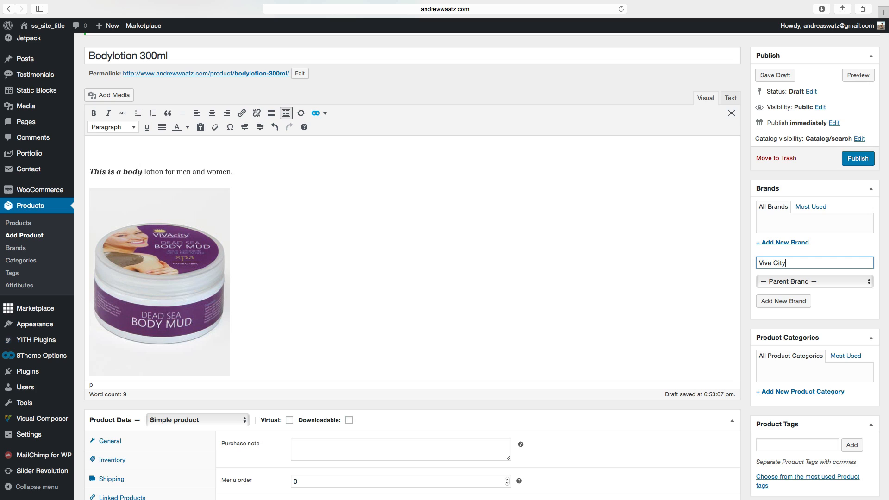
left_click(777, 302)
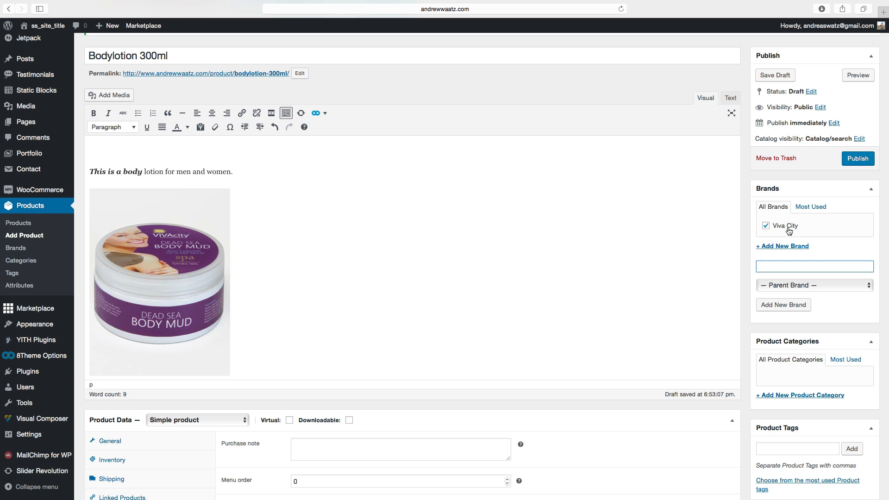
Add a new product category named Skin Care for the product.
scroll(775, 228, "down", 1)
scroll(773, 229, "down", 5)
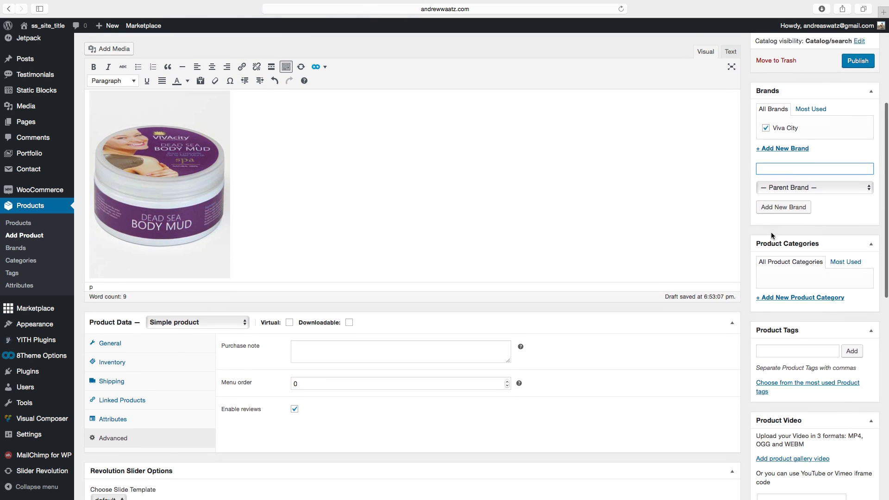
left_click(776, 255)
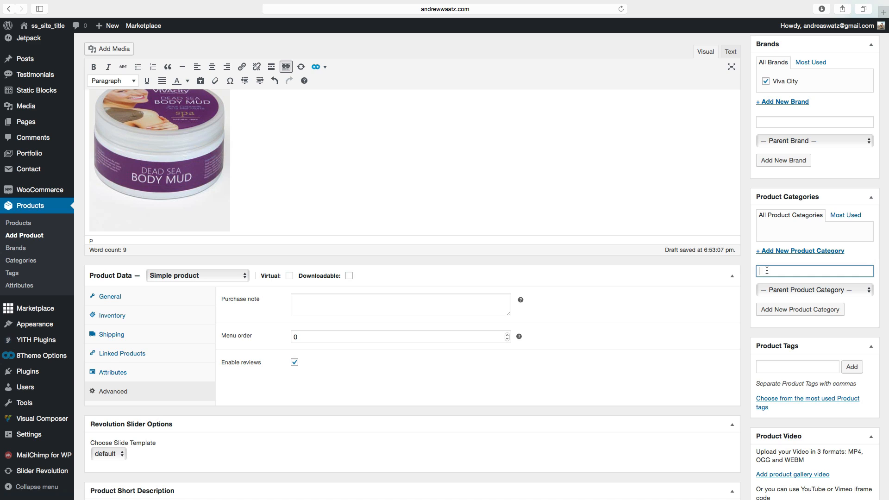
type("Skin Care")
left_click(787, 312)
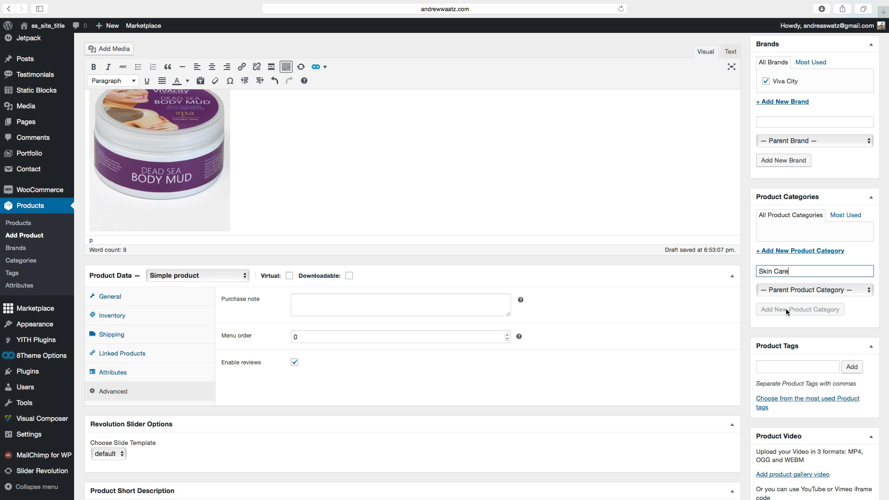
Add the product tags skin care, lotion and beauty.
scroll(787, 313, "down", 4)
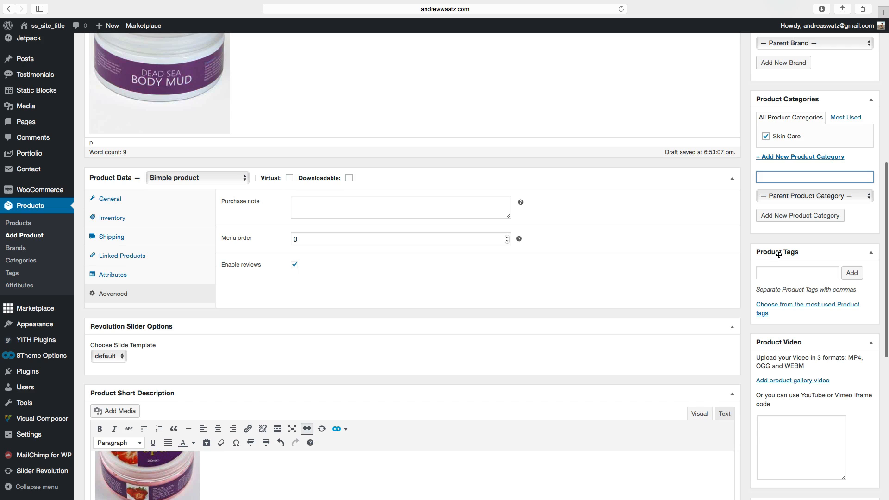
left_click(783, 274)
type("skin care,")
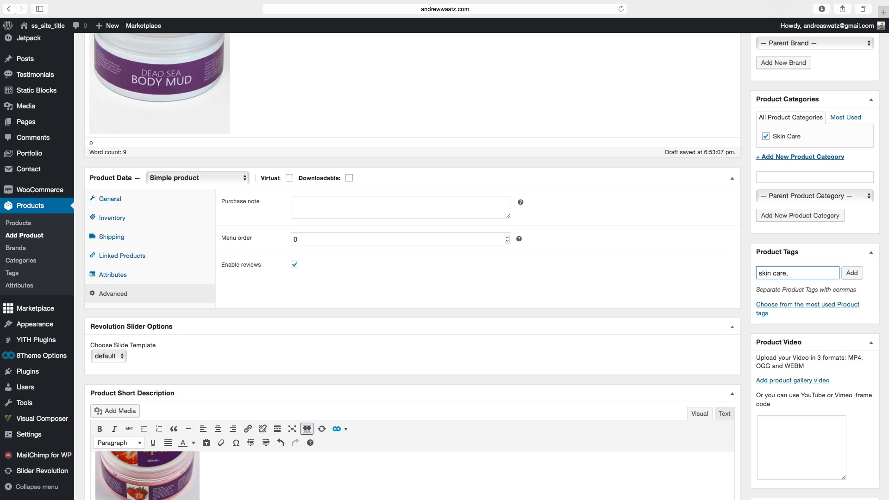
type("loti")
type("uty")
left_click(847, 273)
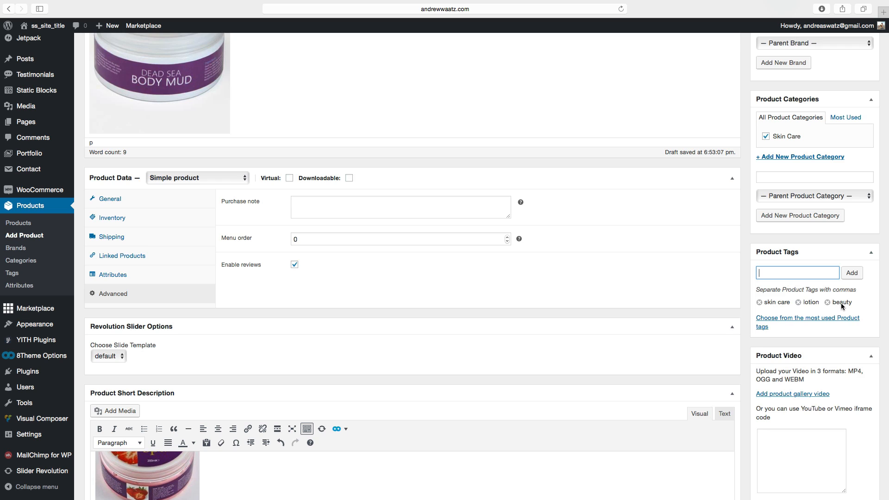
scroll(843, 306, "down", 5)
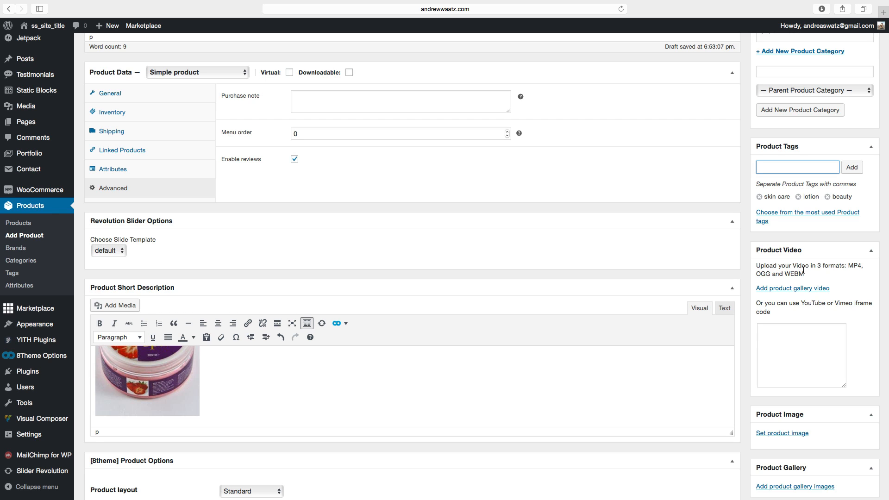
left_click(779, 290)
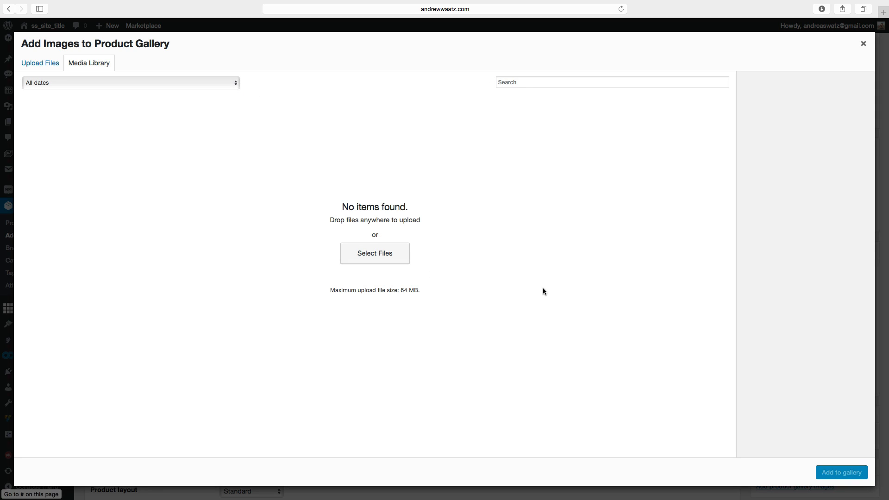
left_click(864, 43)
Set the Dead Sea Body Mud image as the product image.
scroll(787, 305, "down", 1)
scroll(787, 305, "down", 2)
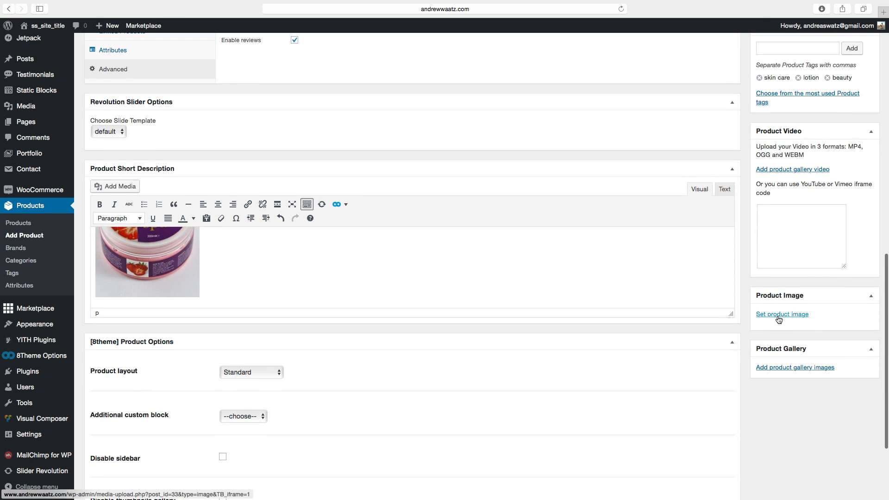
left_click(776, 315)
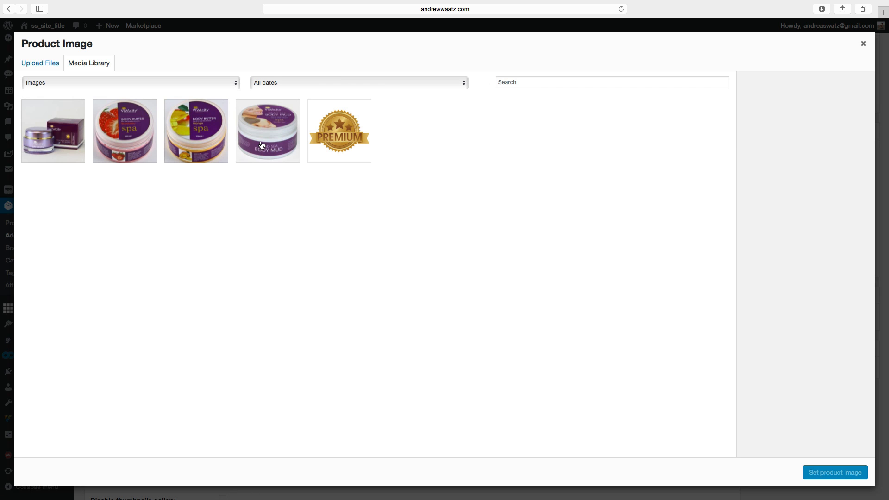
left_click(261, 145)
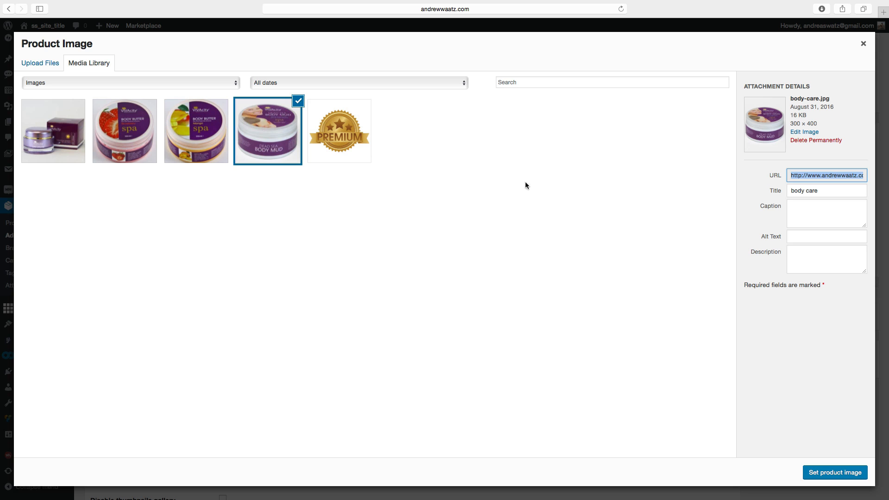
left_click(825, 473)
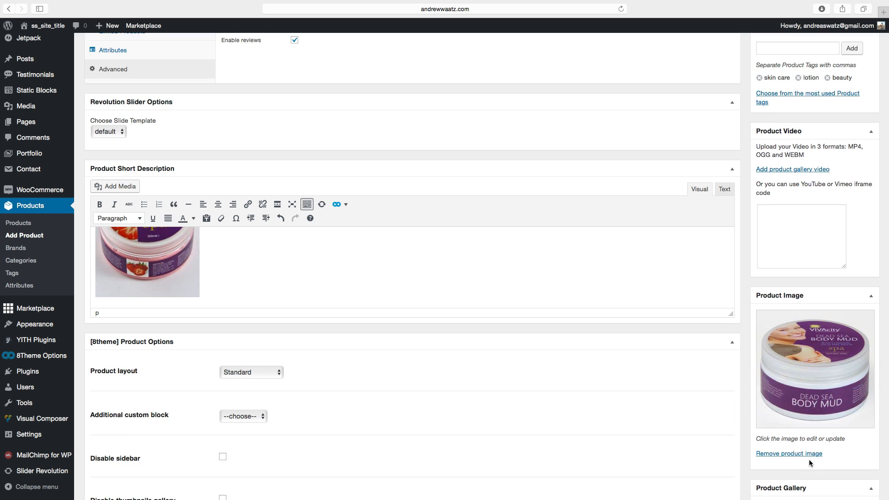
Add the Dead Sea Body Mud image to the product gallery.
scroll(810, 459, "down", 3)
left_click(791, 380)
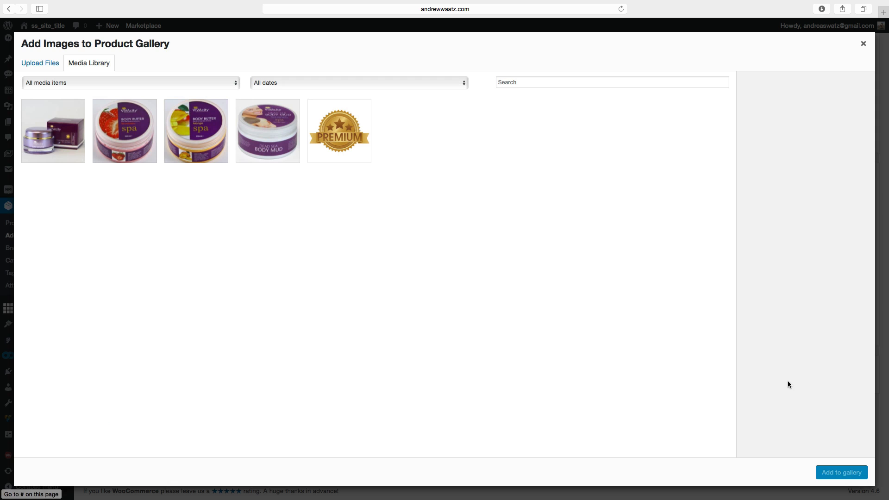
left_click(270, 147)
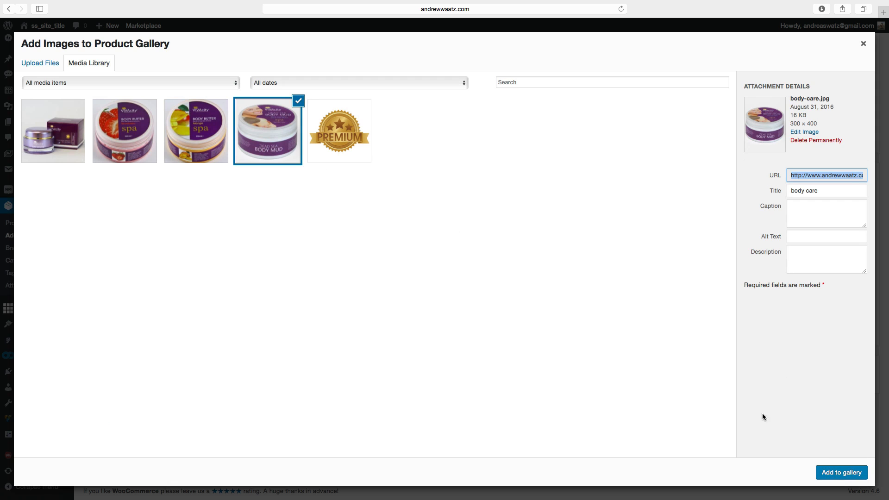
left_click(833, 472)
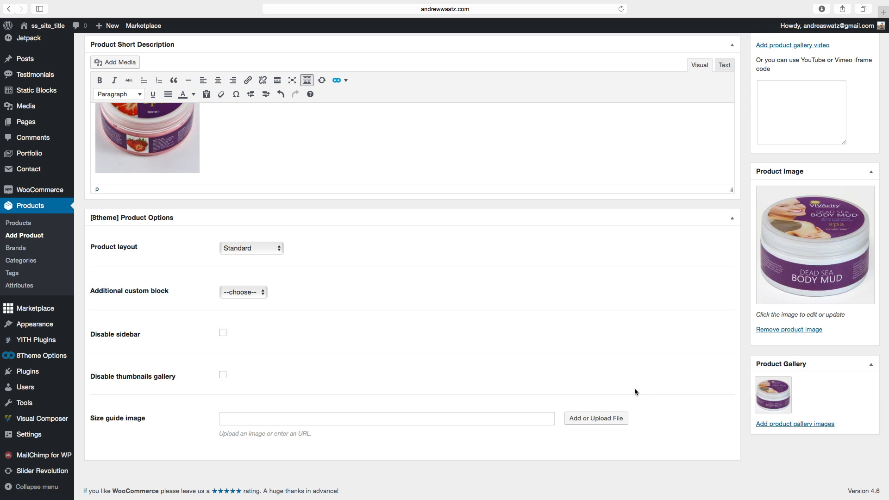
Publish the Bodylotion 300ml product.
scroll(638, 387, "up", 15)
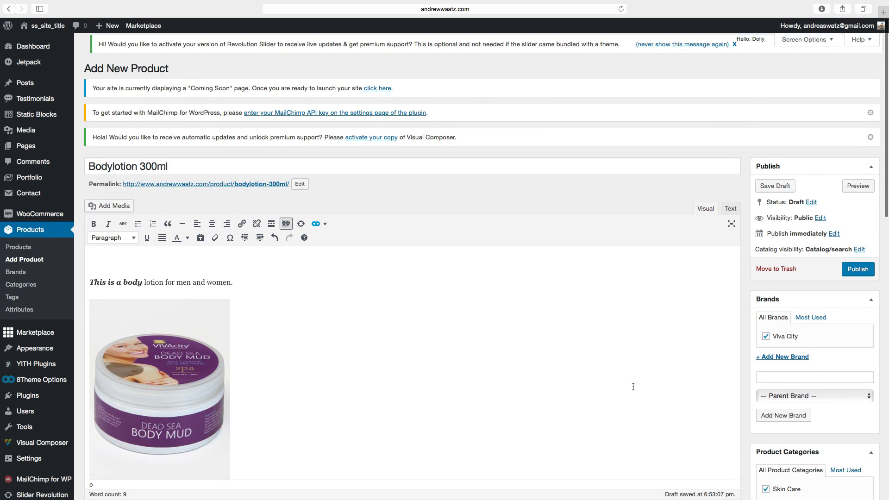
left_click(858, 270)
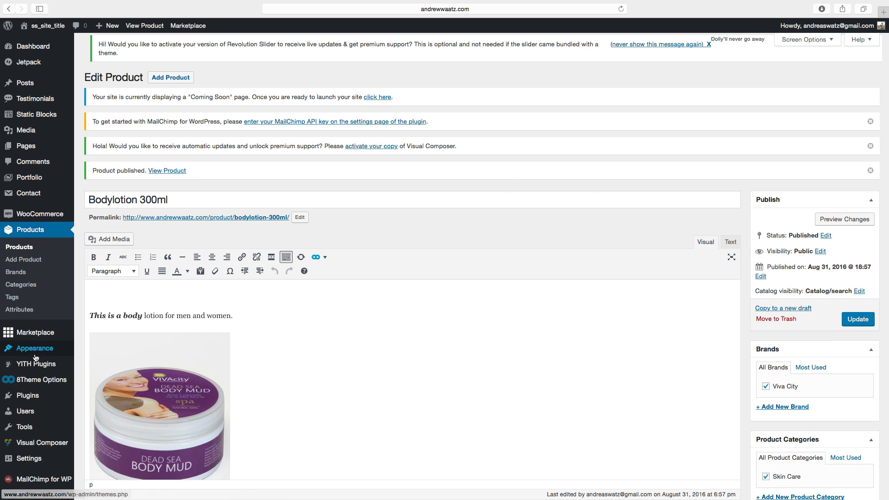
In the theme Customizer, make the front page a static page showing Shop and save it.
mouse_move(46, 353)
left_click(97, 365)
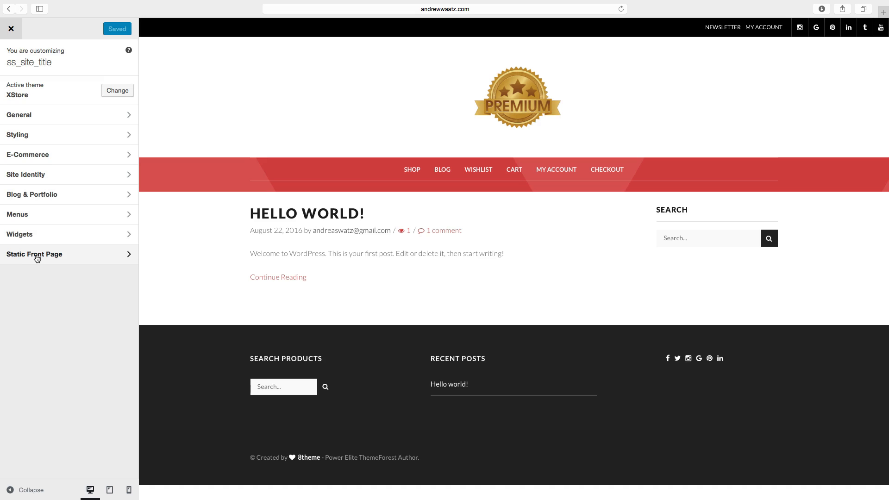
left_click(37, 258)
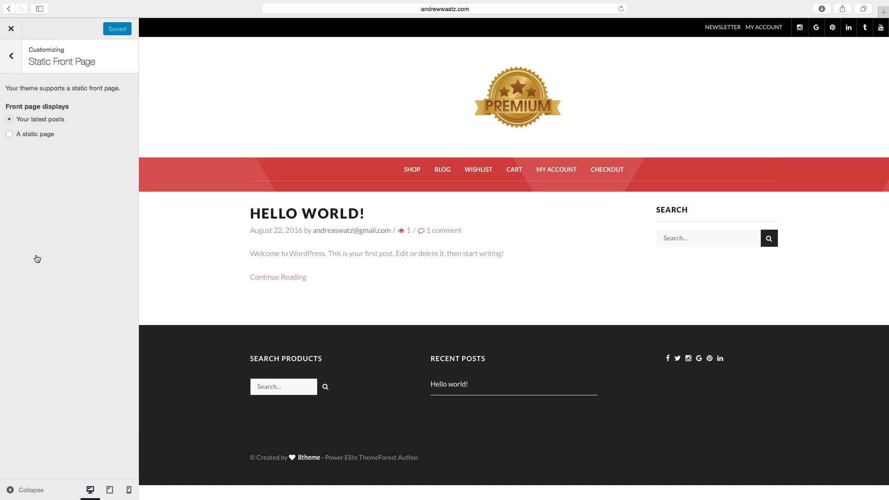
left_click(10, 134)
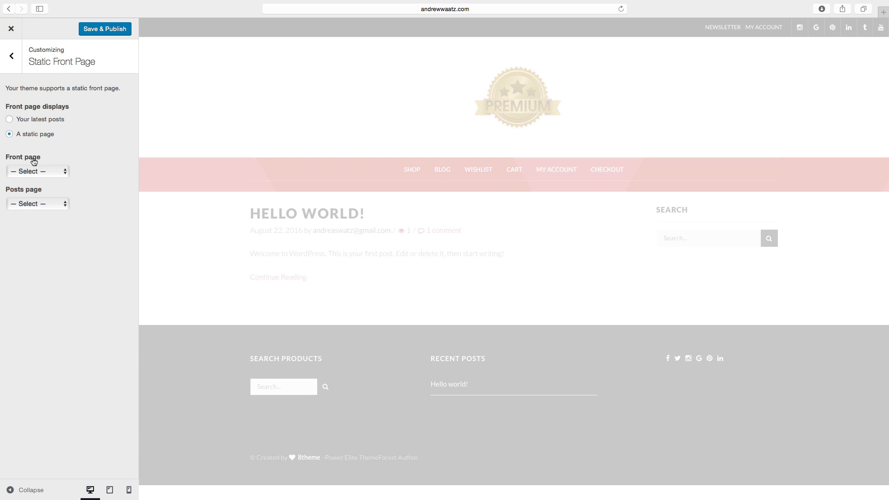
left_click(33, 173)
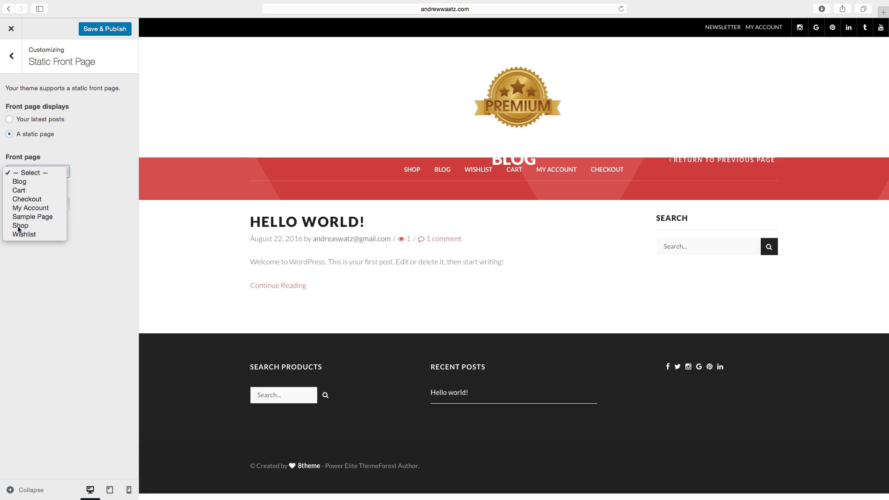
left_click(20, 226)
left_click(95, 32)
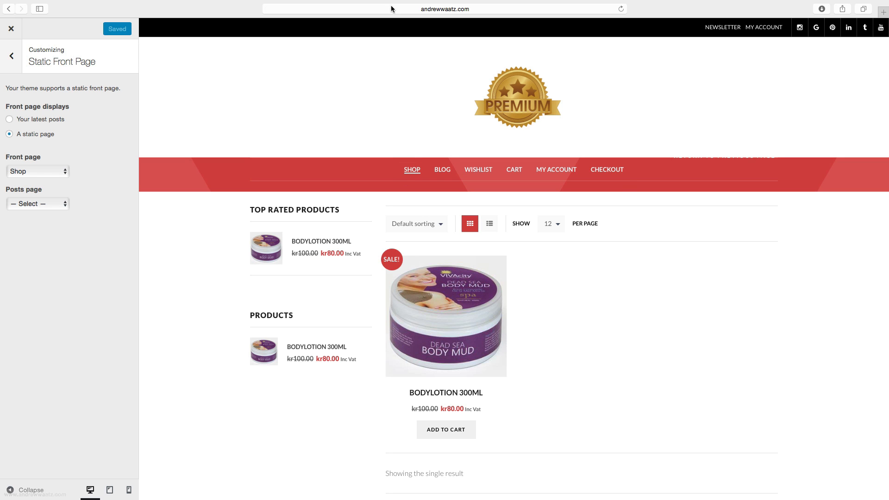
Open the site's homepage in the browser to view the shop front page.
left_click(334, 9)
left_click_drag(335, 9, 661, 3)
key("BackSpace")
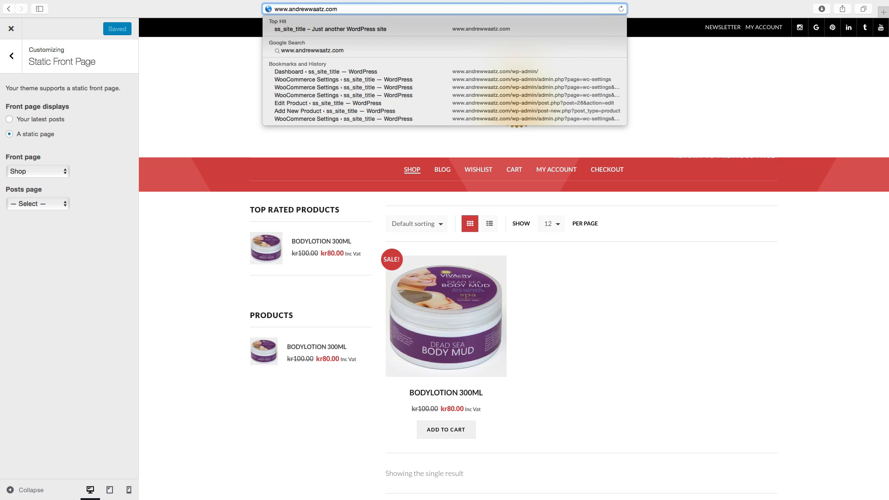
key("Return")
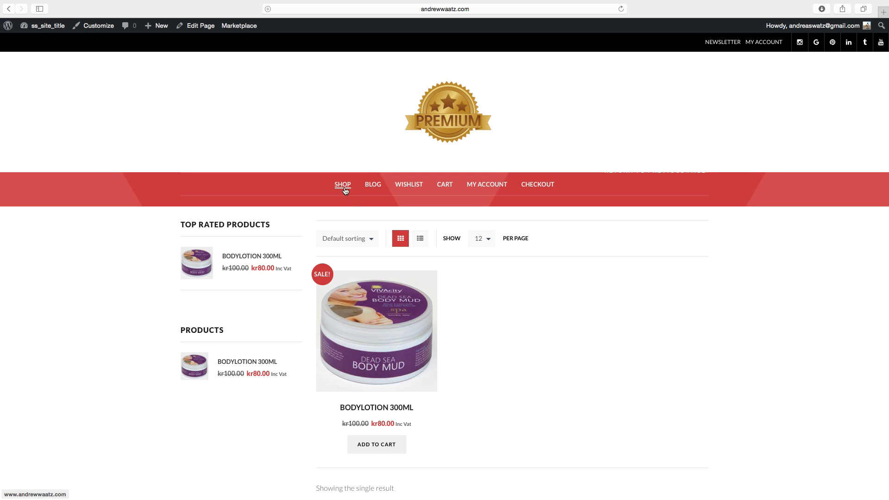
scroll(297, 261, "down", 1)
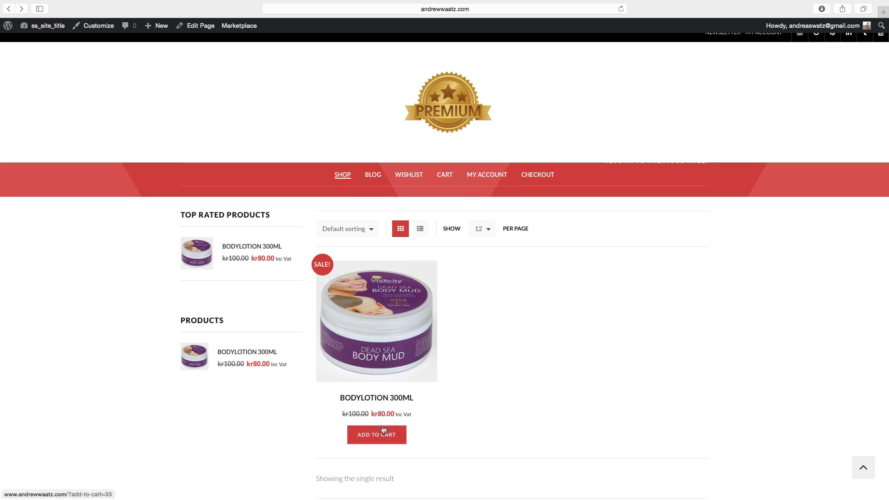
Open the Bodylotion 300ml product page and examine its price, VAT label and description.
left_click(368, 398)
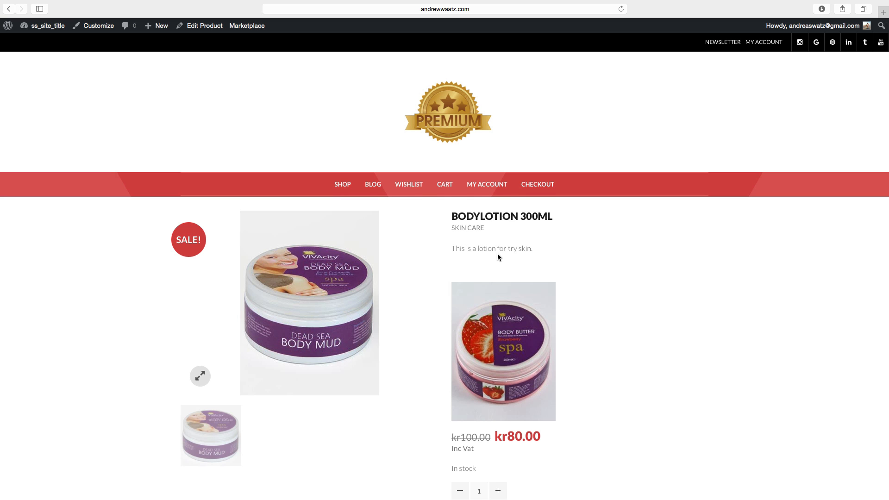
scroll(497, 253, "down", 5)
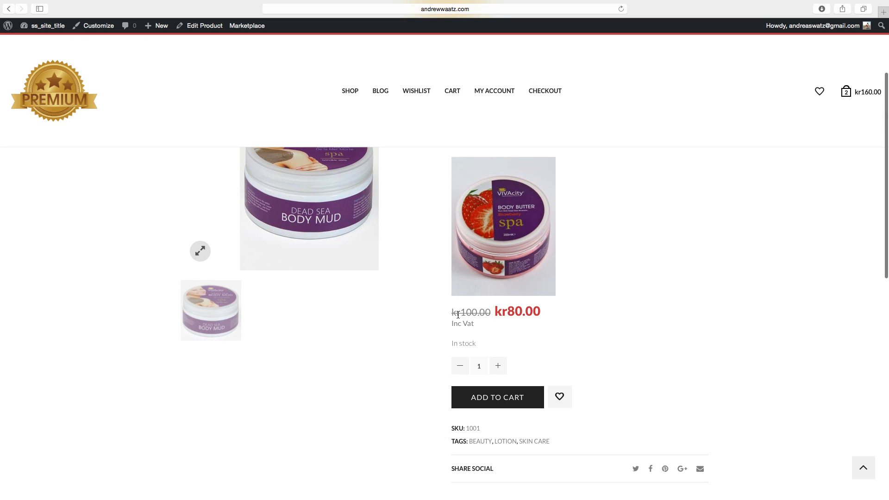
left_click_drag(460, 313, 550, 308)
scroll(551, 318, "down", 1)
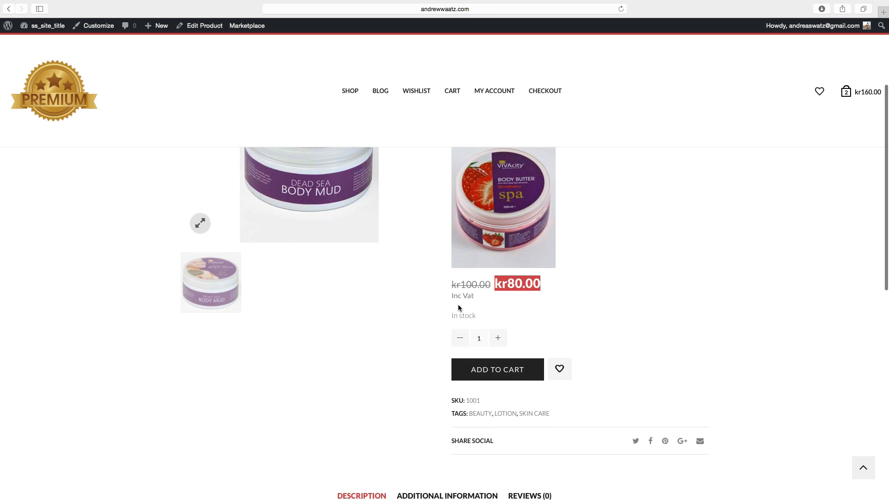
left_click_drag(452, 296, 484, 301)
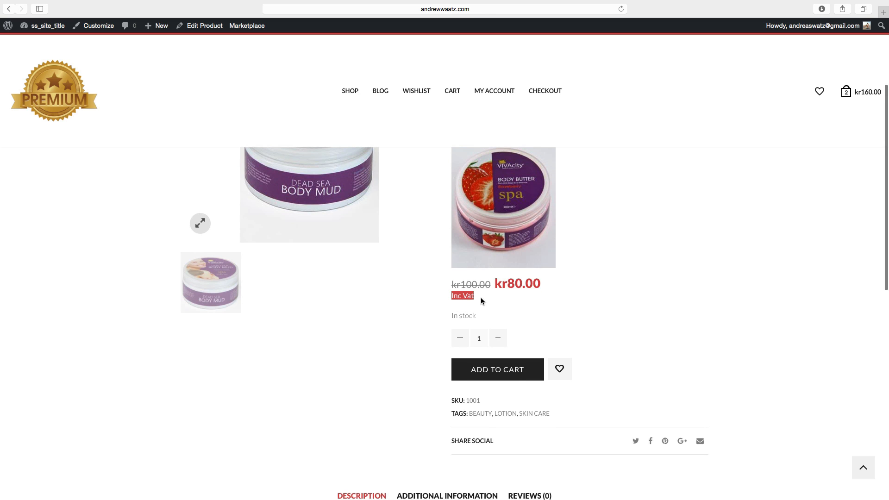
scroll(485, 306, "down", 2)
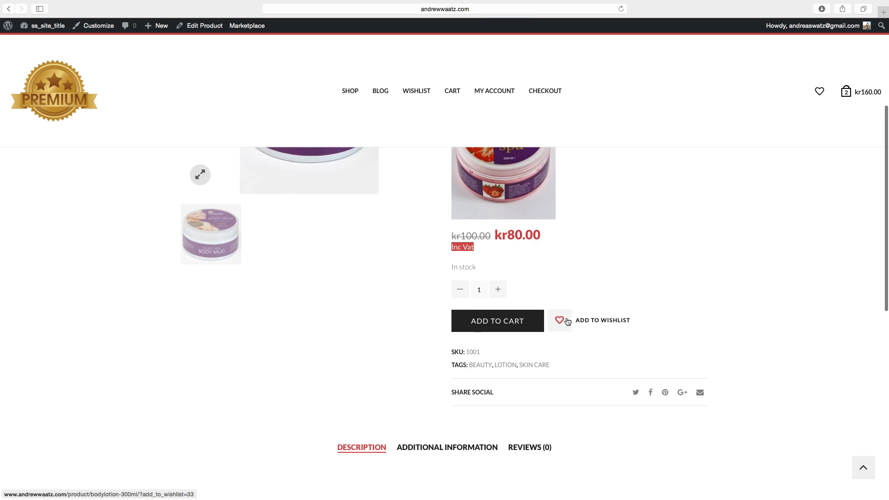
scroll(567, 324, "down", 2)
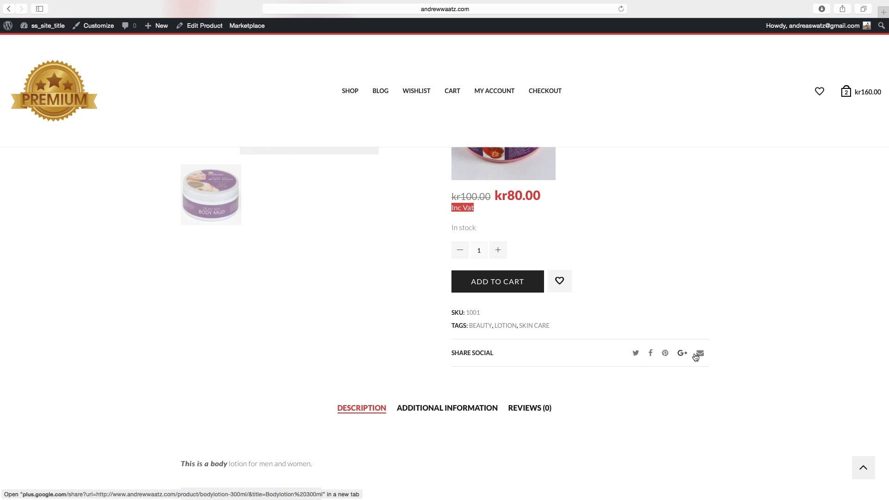
scroll(648, 372, "down", 8)
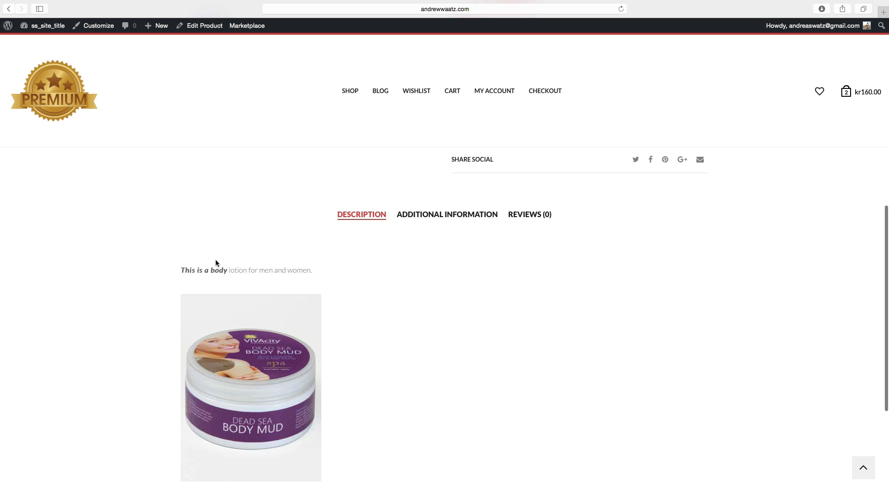
left_click_drag(181, 270, 314, 271)
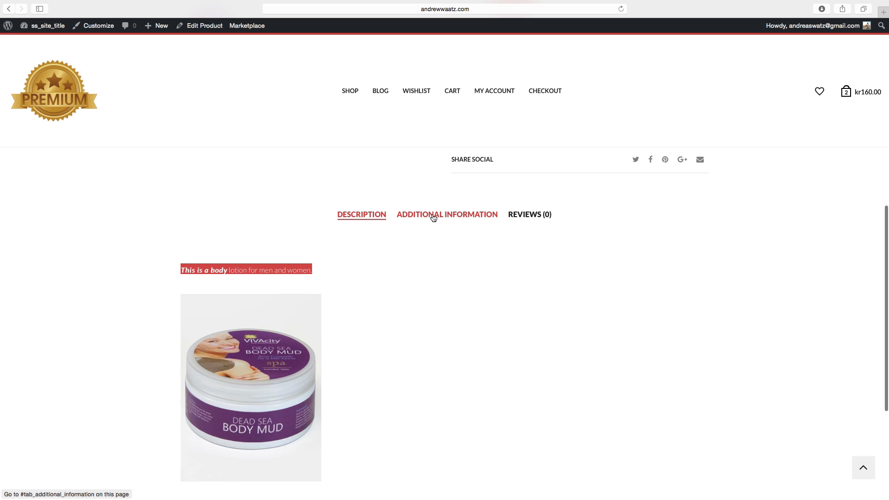
View the product's Additional information and Reviews tabs.
left_click(435, 216)
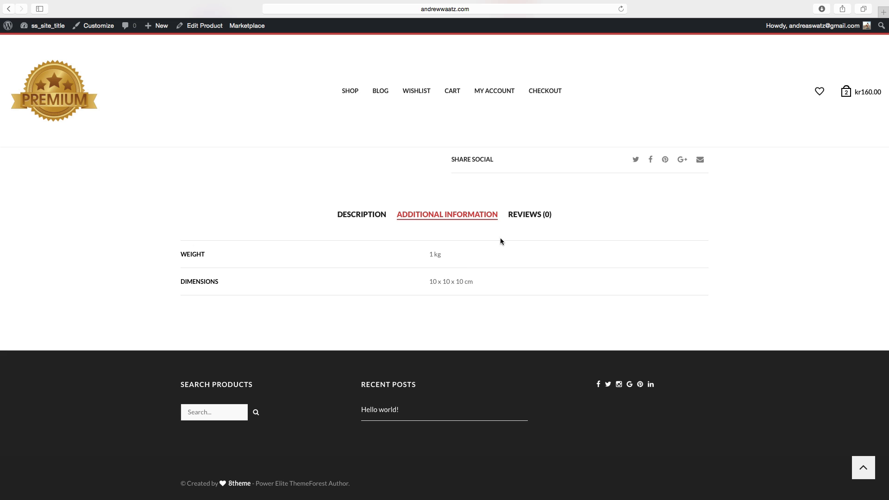
left_click(534, 220)
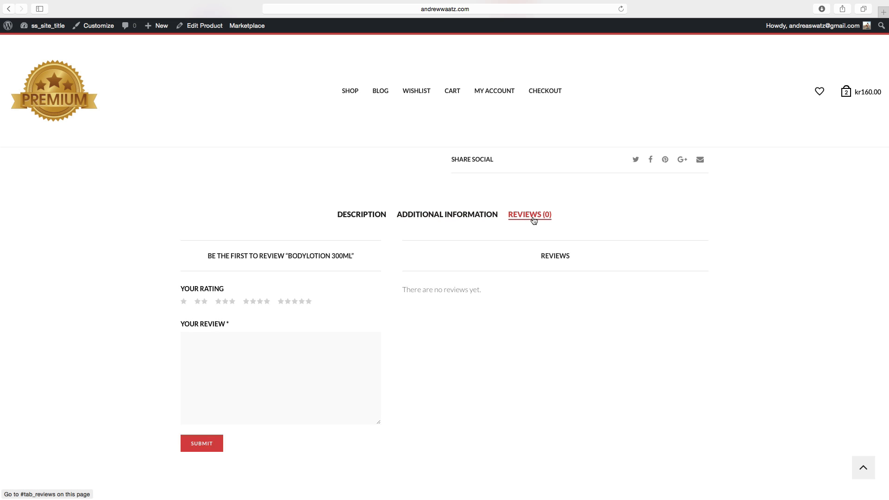
scroll(452, 283, "down", 2)
scroll(445, 286, "down", 2)
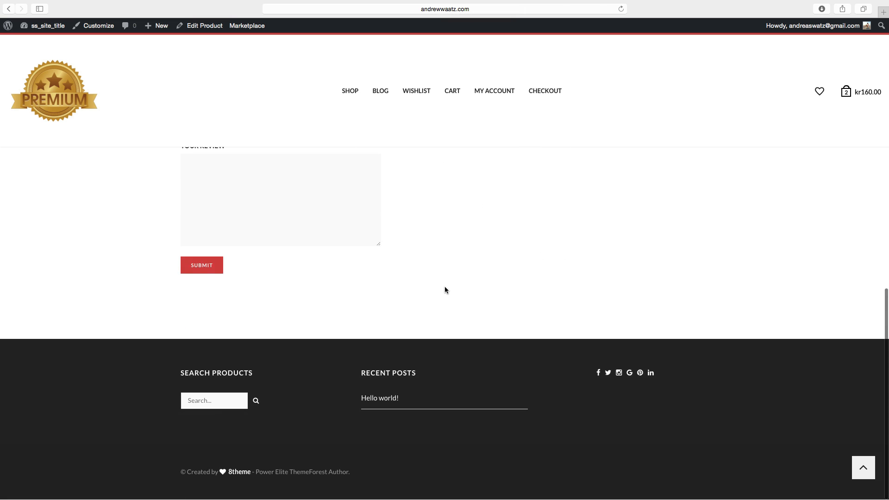
scroll(445, 287, "up", 13)
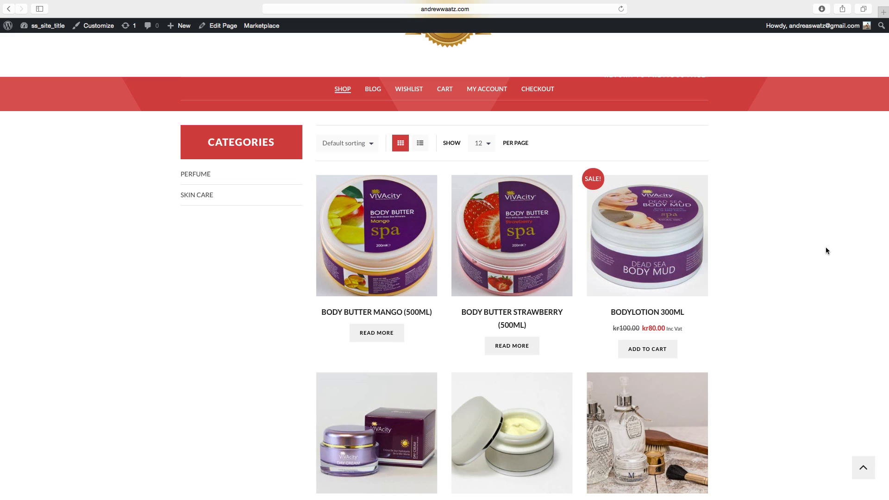
Browse the shop page's product grid.
scroll(549, 276, "down", 1)
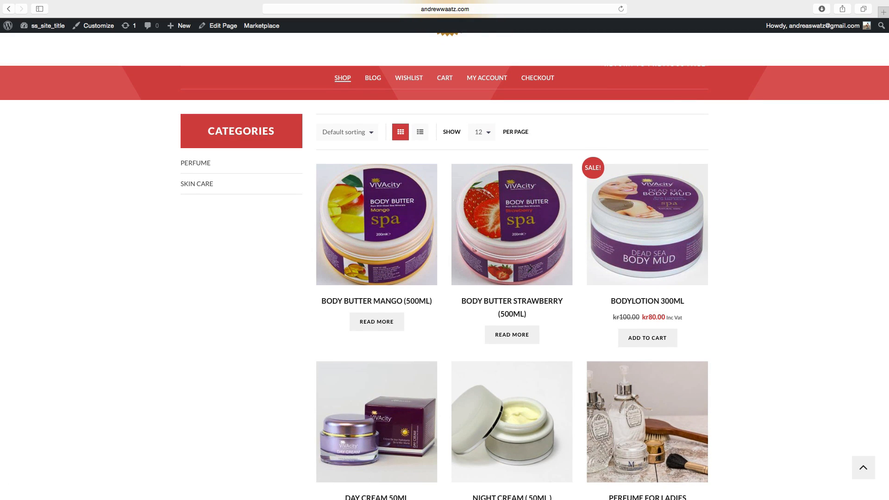
scroll(529, 269, "up", 4)
scroll(529, 269, "down", 3)
scroll(542, 278, "down", 3)
scroll(542, 278, "up", 5)
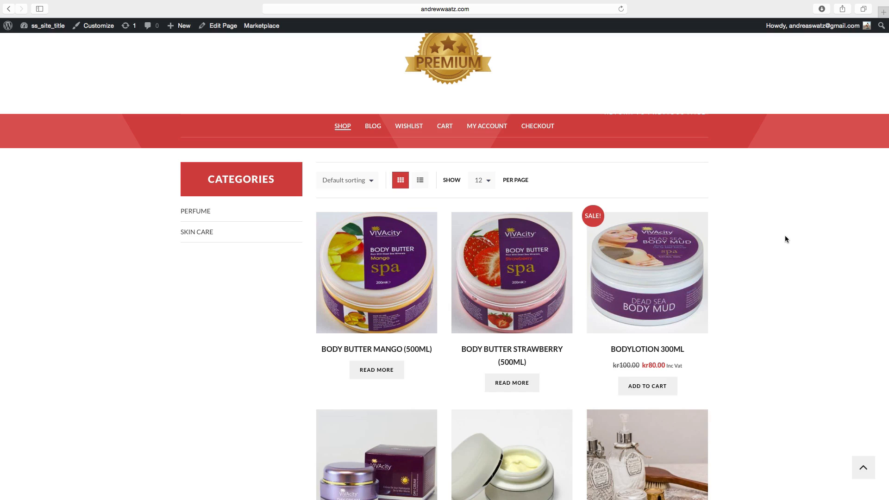
Open the theme's E-Commerce Products Page Layout options and review the view mode and products-per-row choices, keeping Grid/List and 3.
left_click(51, 28)
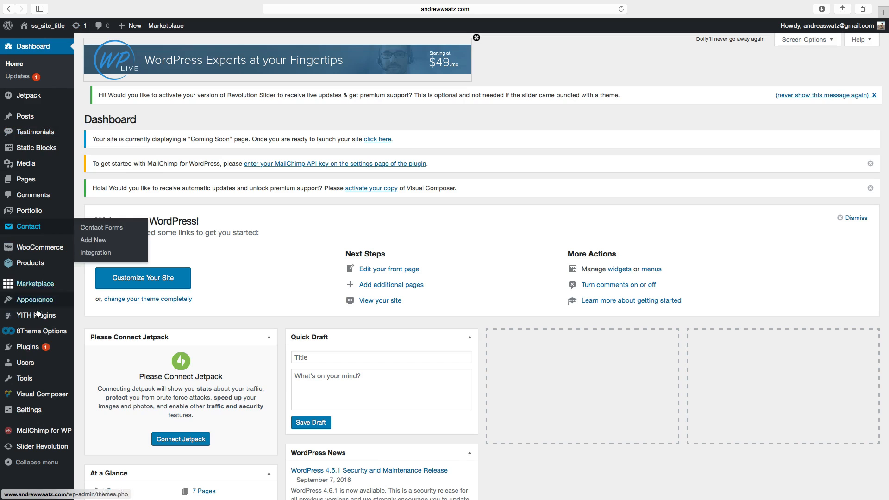
mouse_move(32, 332)
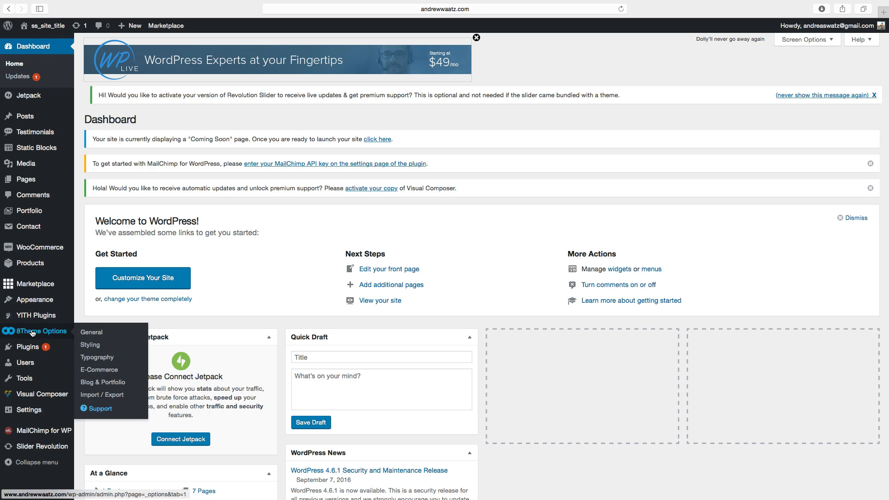
left_click(96, 370)
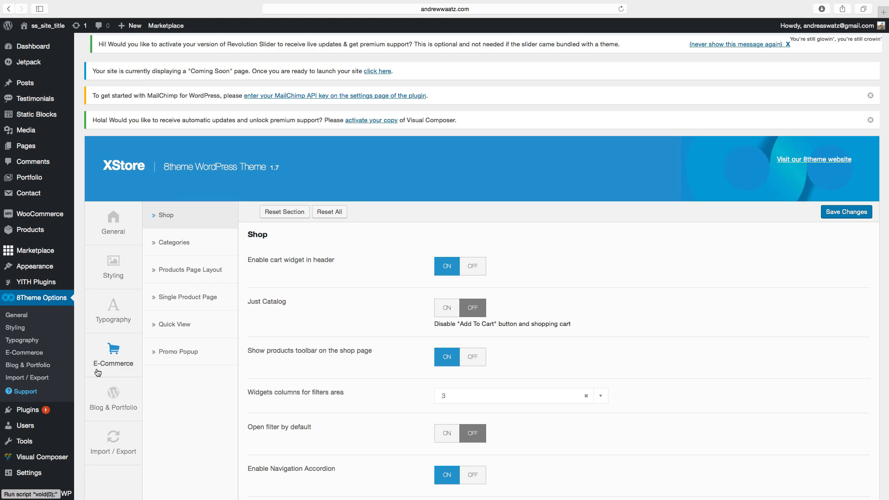
left_click(178, 273)
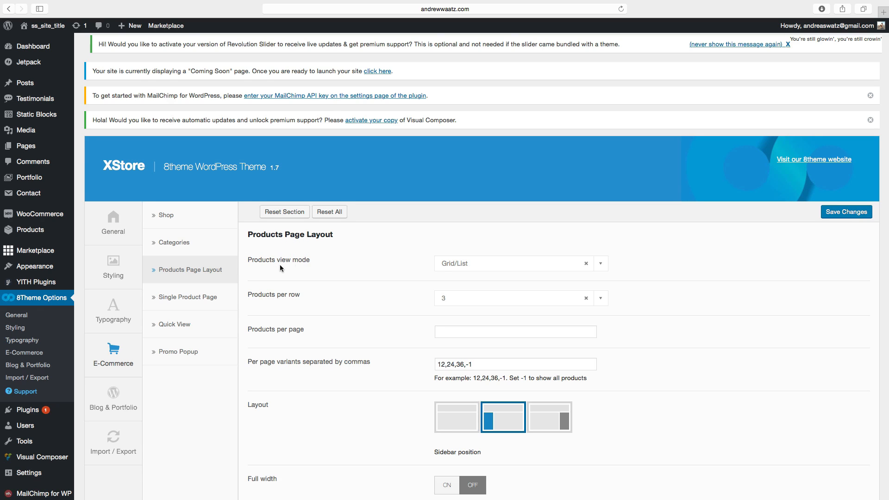
left_click(459, 269)
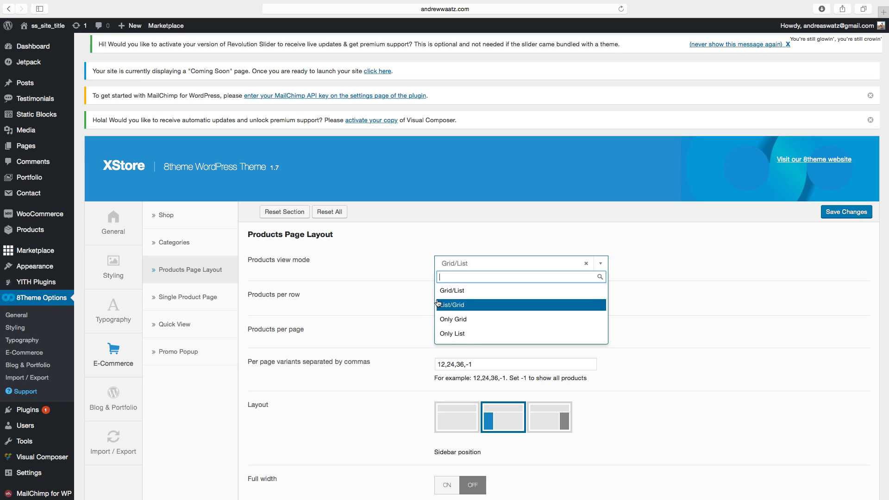
left_click(457, 293)
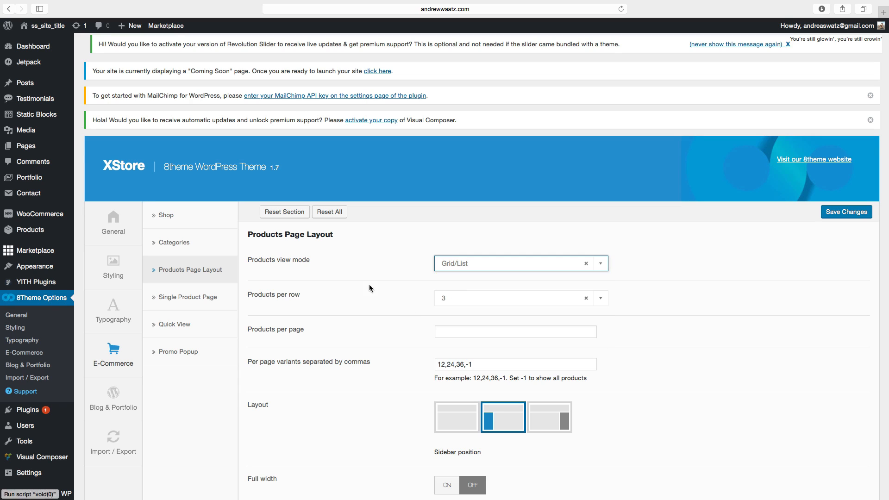
left_click(452, 301)
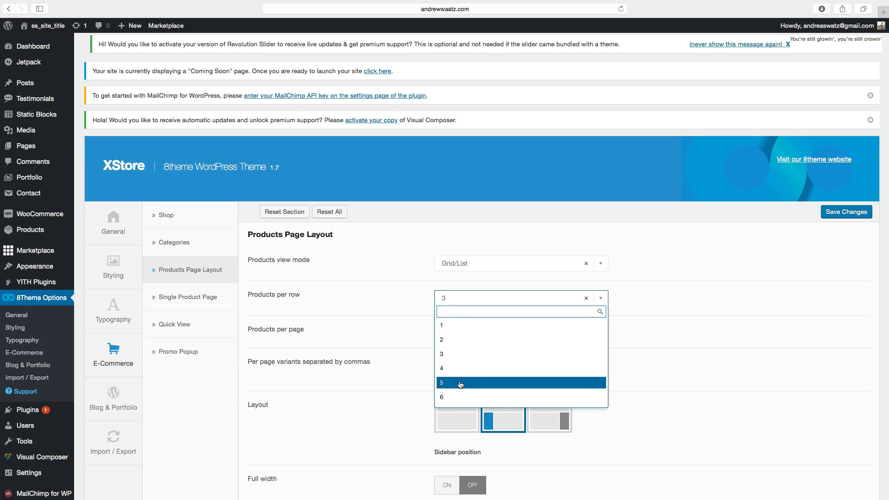
left_click(381, 300)
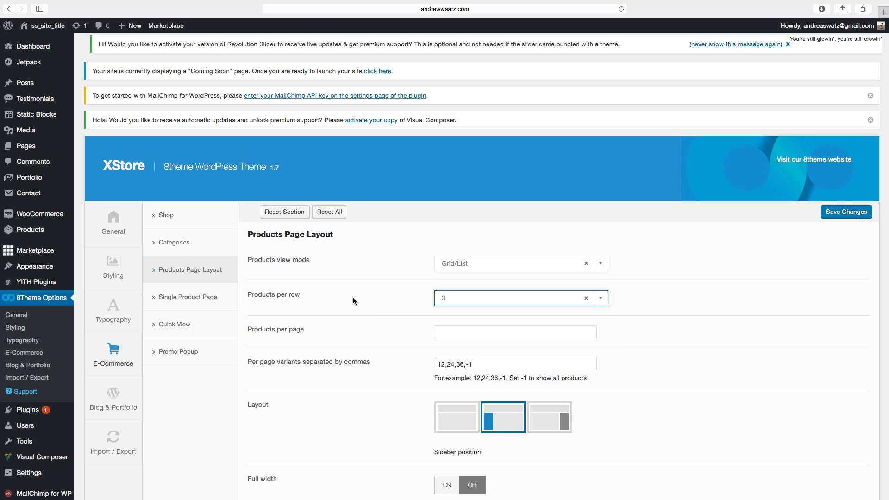
Set products per page to 12 and select the left-sidebar layout.
scroll(314, 319, "down", 3)
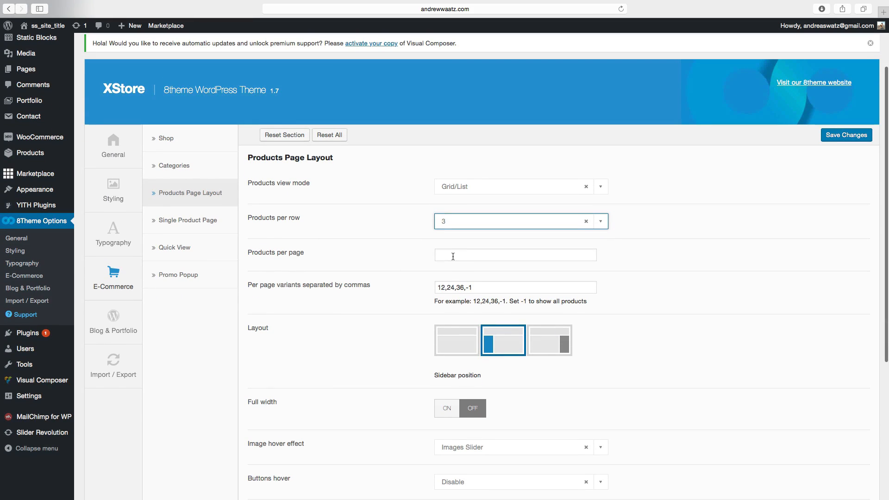
left_click(453, 256)
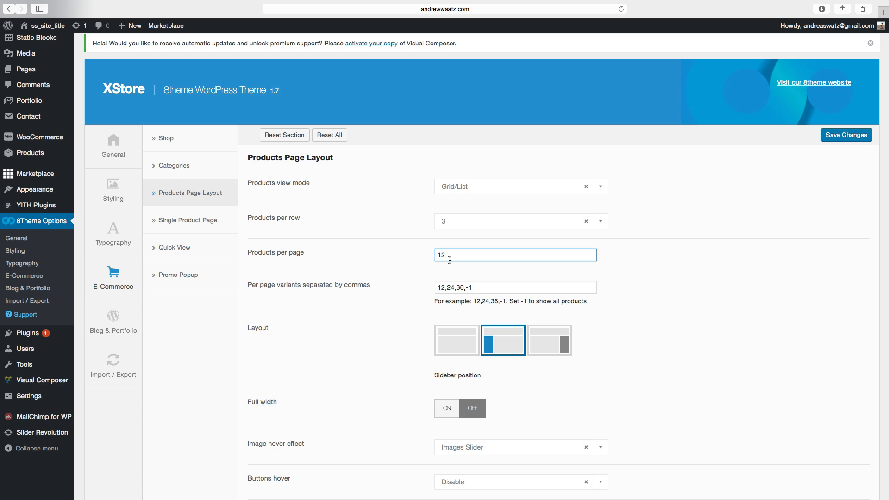
scroll(441, 262, "down", 3)
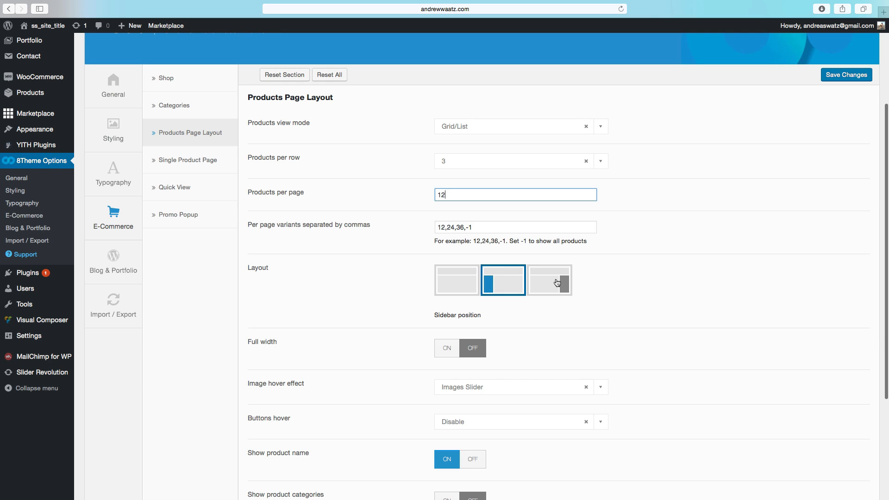
left_click(508, 286)
scroll(402, 296, "down", 3)
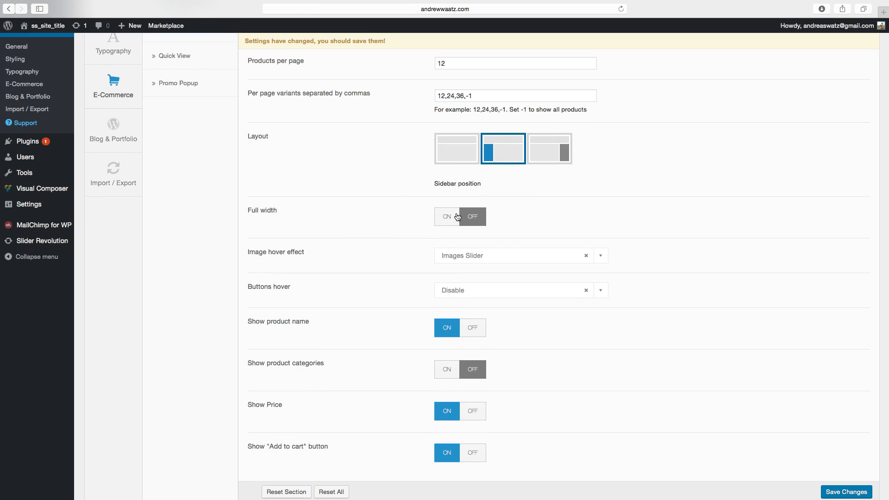
scroll(354, 257, "down", 2)
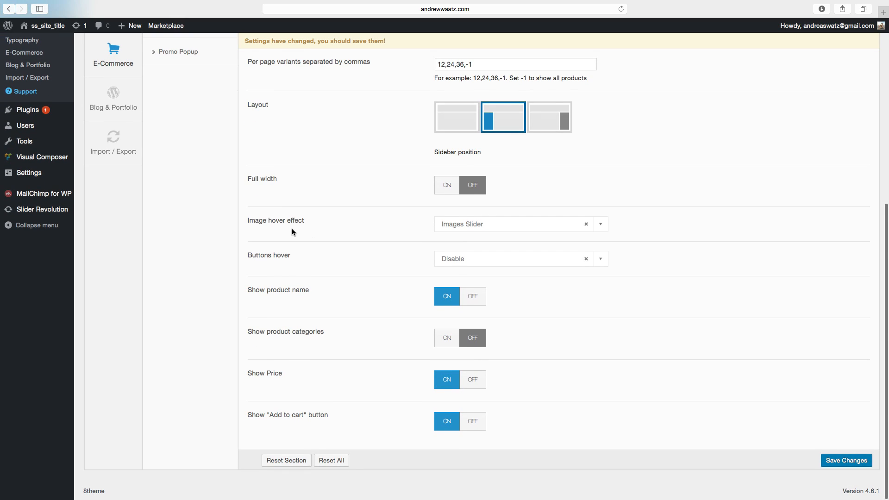
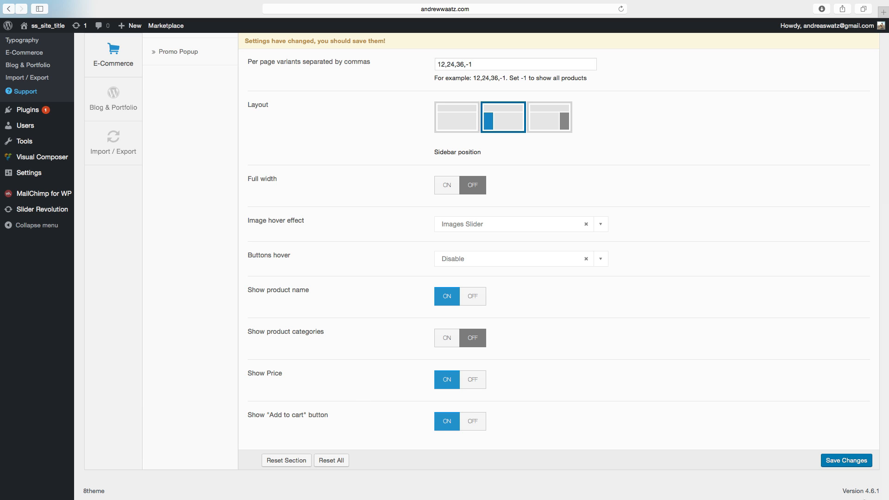
Save the products page layout changes.
left_click(844, 463)
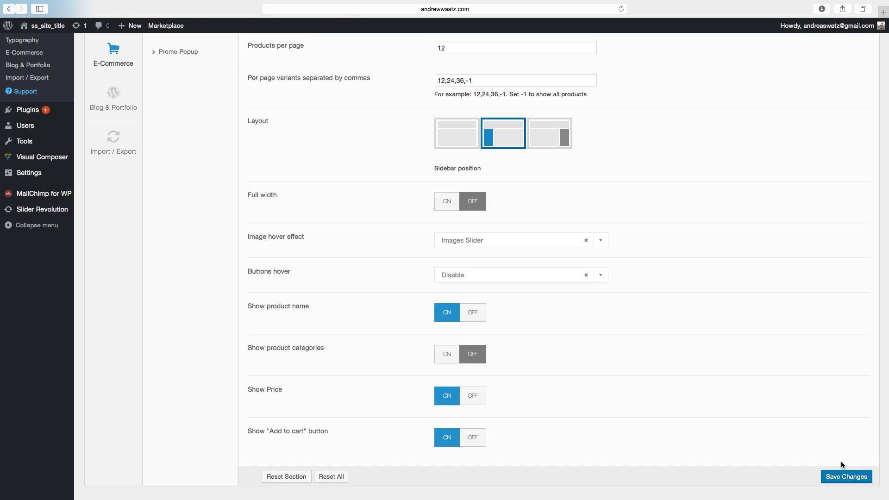
scroll(812, 439, "up", 5)
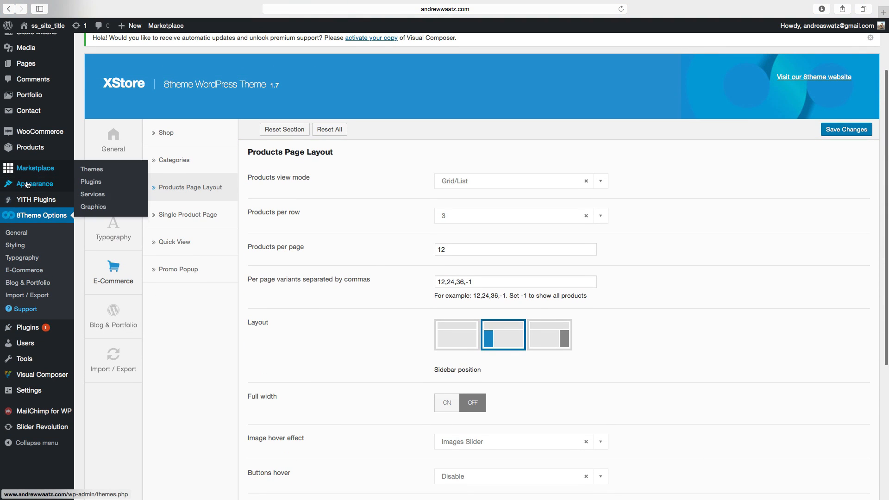
Add a WooCommerce Cart widget to the Shop Sidebar and save it.
mouse_move(30, 185)
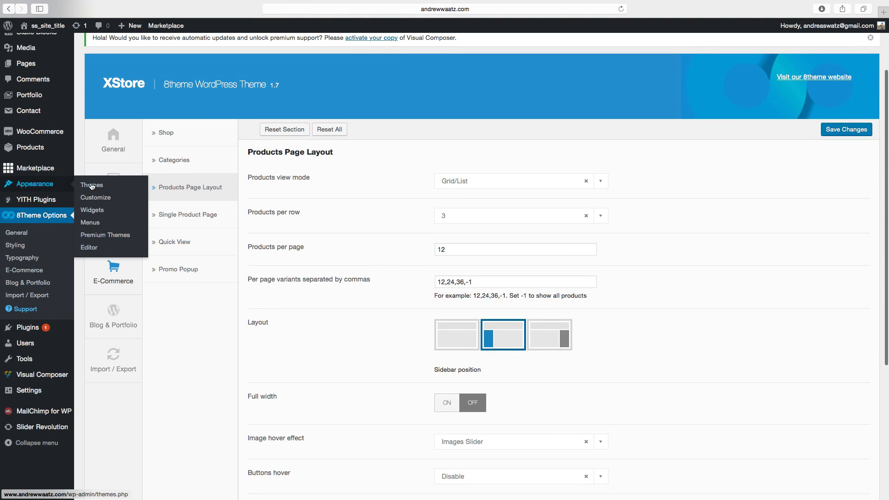
left_click(95, 211)
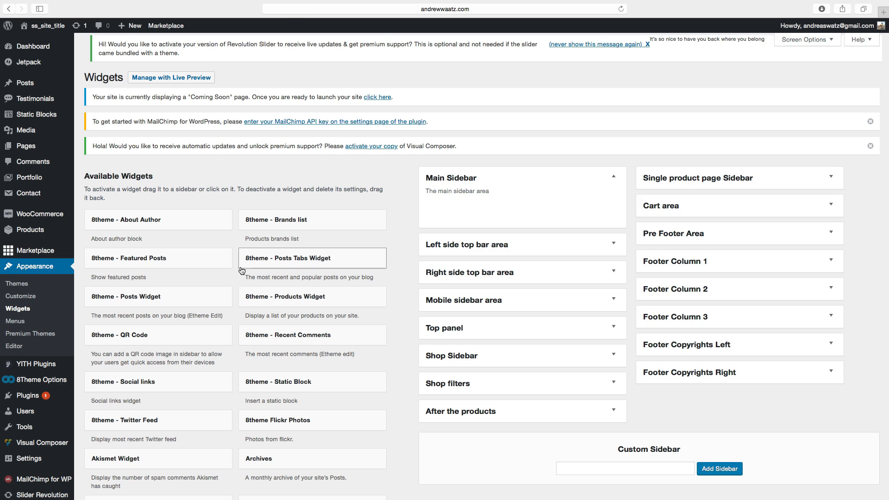
scroll(244, 356, "down", 3)
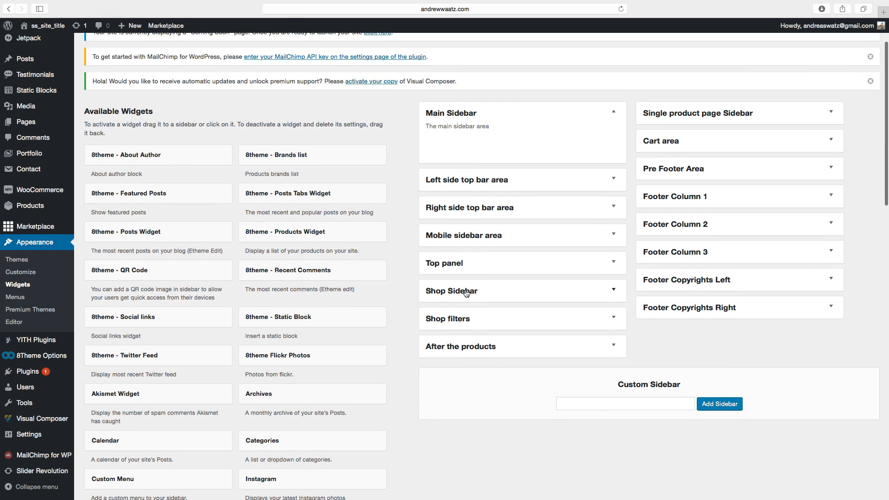
left_click(466, 293)
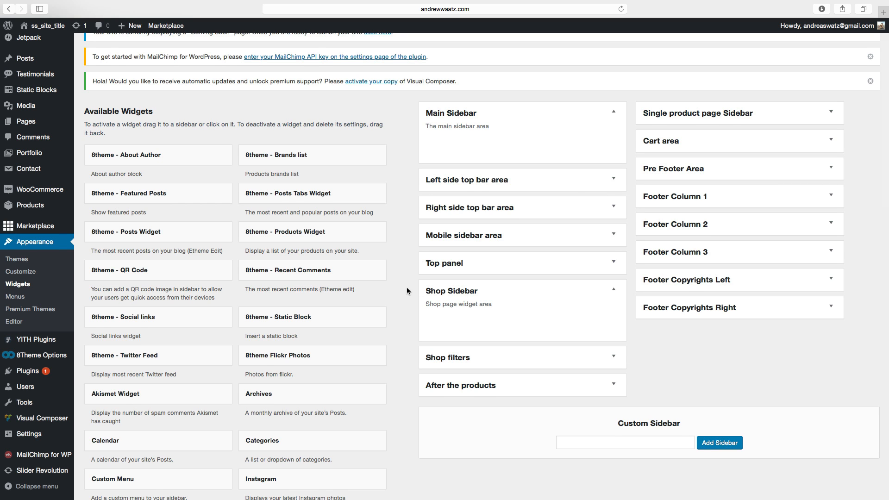
scroll(407, 291, "down", 10)
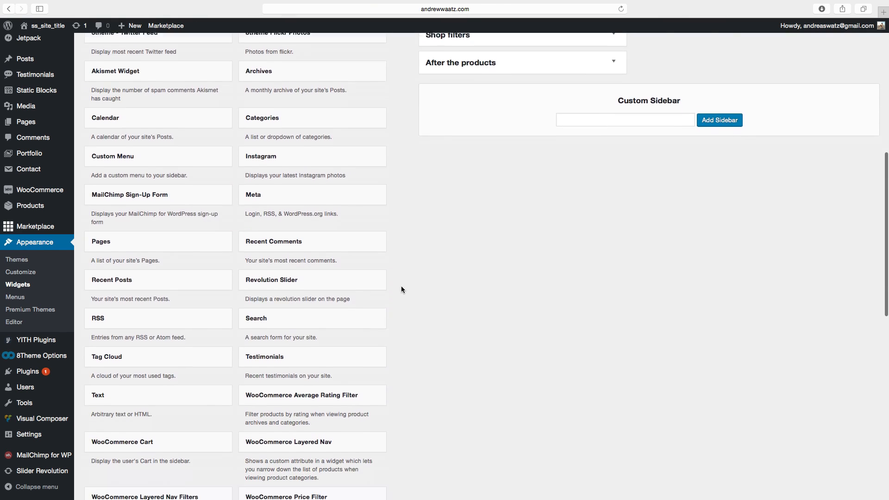
scroll(401, 290, "down", 5)
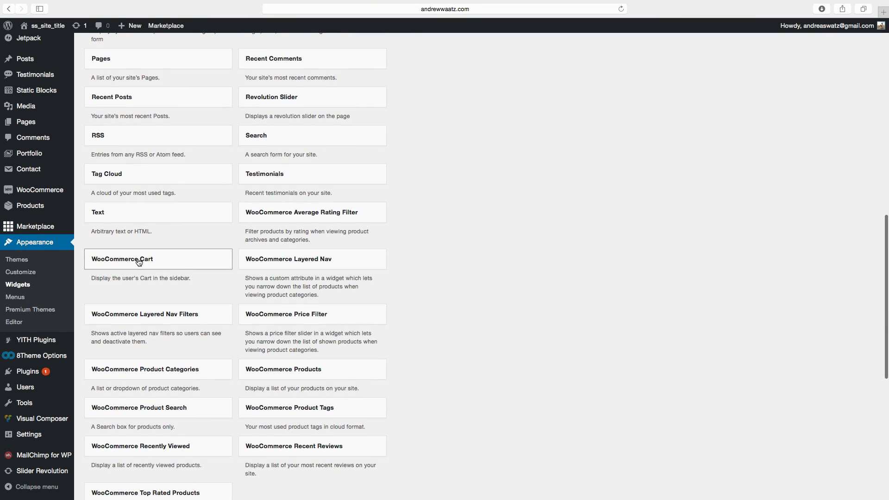
left_click(139, 262)
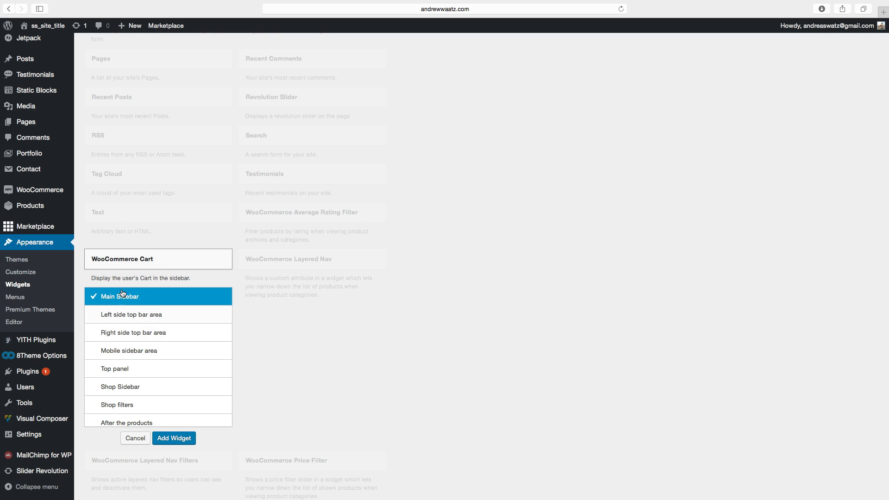
scroll(135, 325, "down", 1)
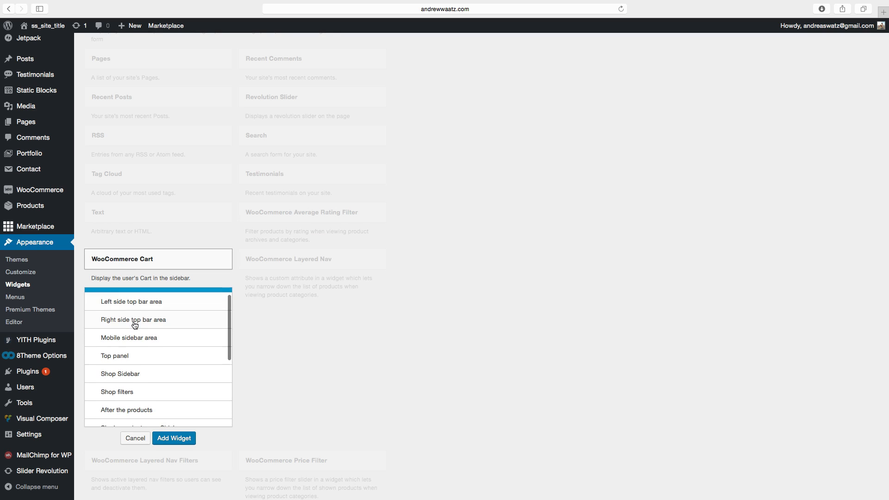
scroll(134, 348, "down", 1)
left_click(119, 348)
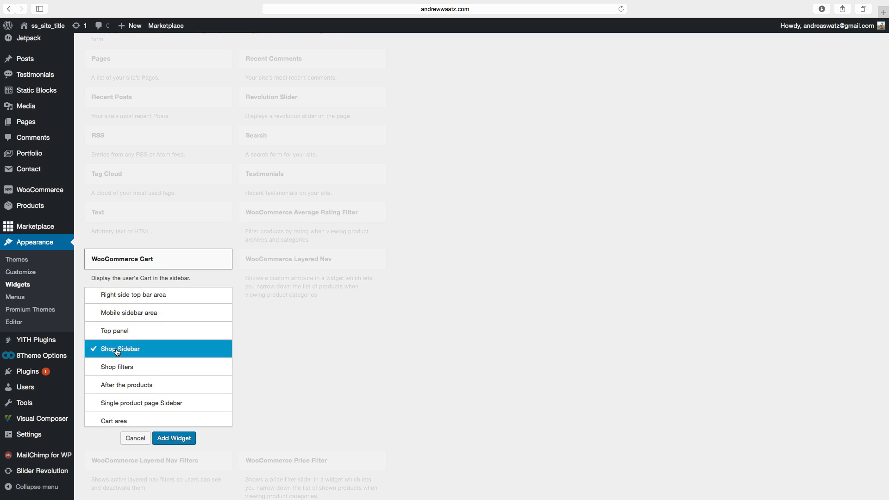
left_click(180, 441)
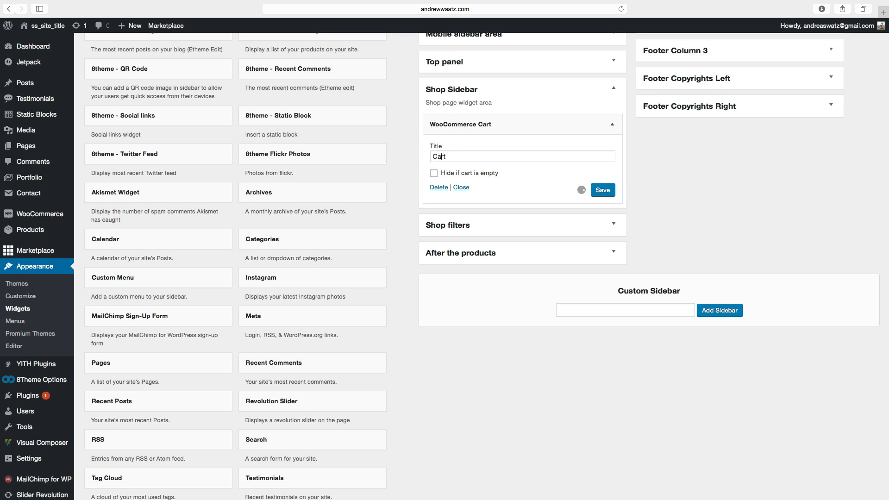
left_click(603, 191)
left_click(603, 190)
Add a WooCommerce Price Filter widget to the Shop Sidebar.
scroll(326, 261, "down", 10)
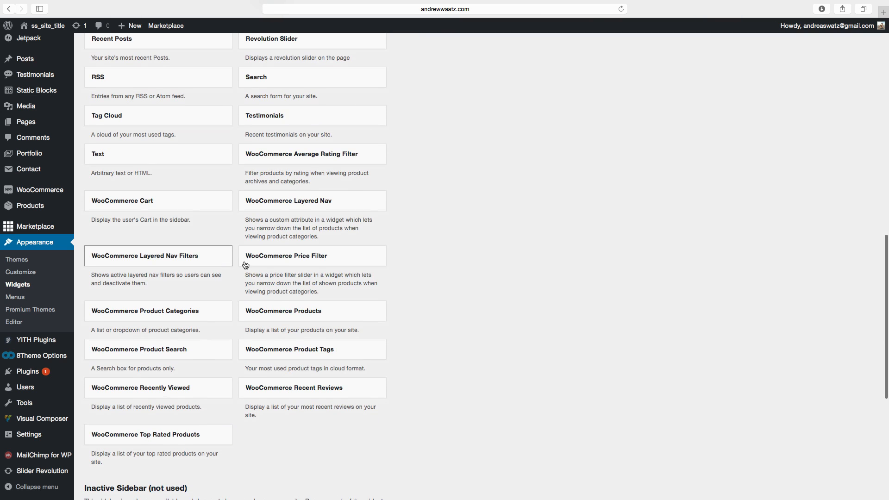
scroll(323, 266, "down", 3)
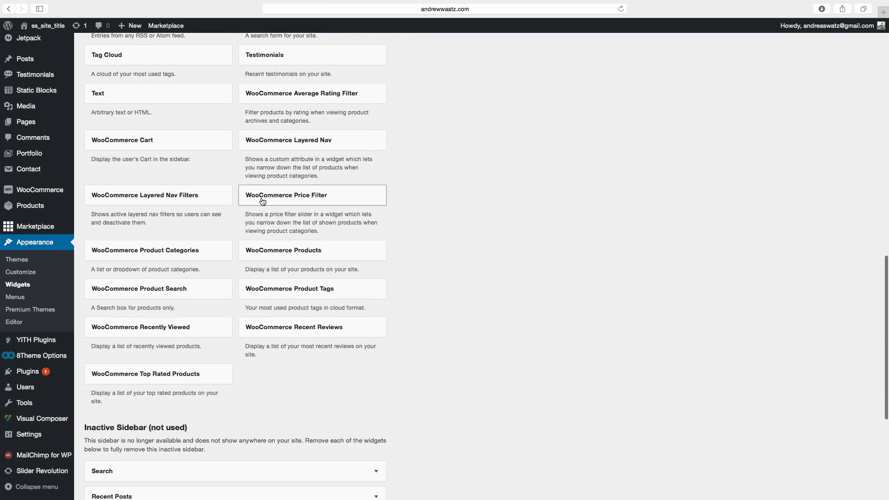
left_click(290, 199)
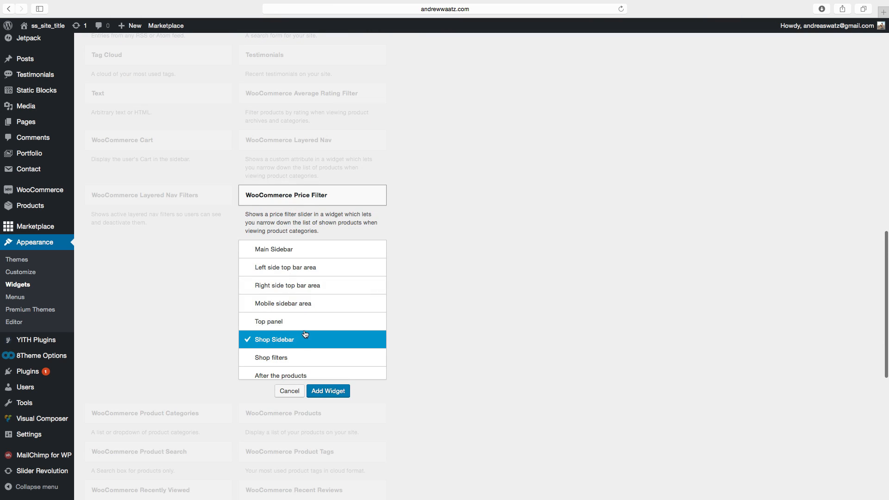
left_click(324, 391)
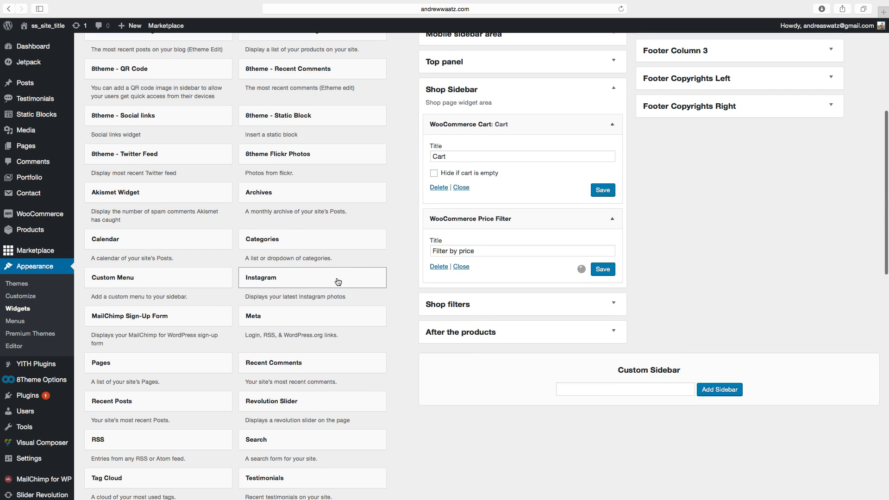
Add WooCommerce Product Tags and Product Search widgets to the Shop Sidebar.
scroll(363, 274, "down", 10)
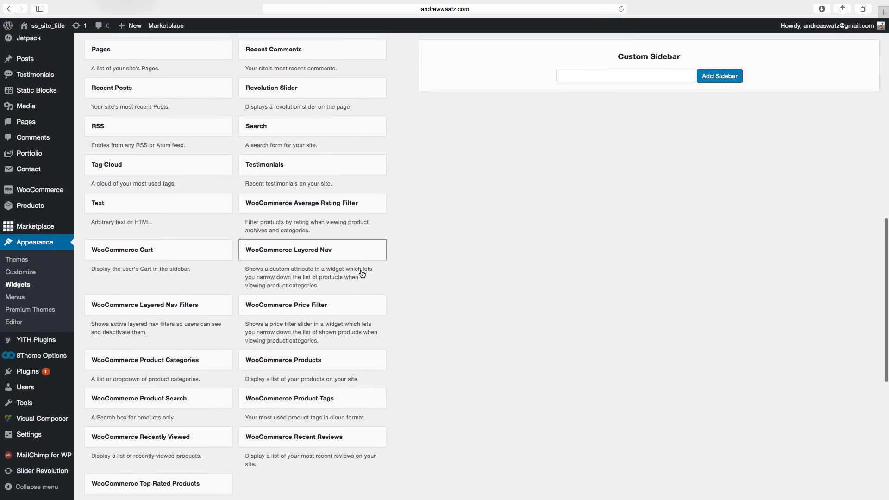
scroll(337, 253, "down", 3)
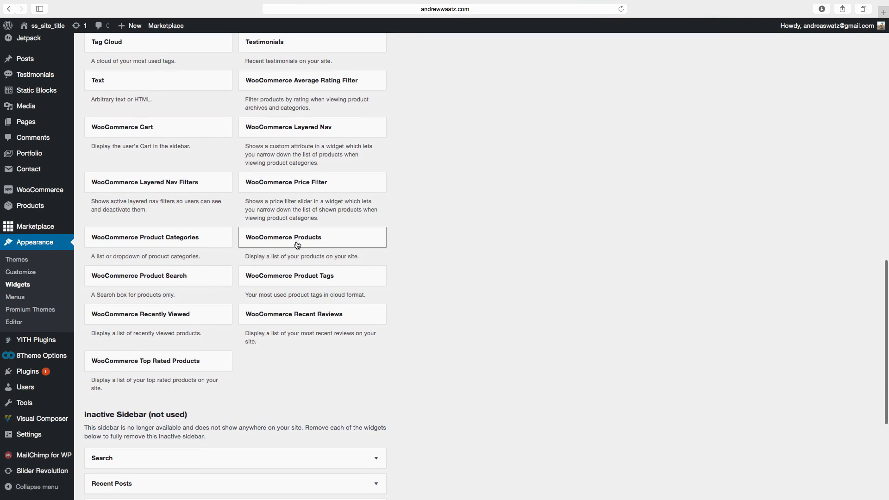
left_click(308, 277)
left_click(327, 366)
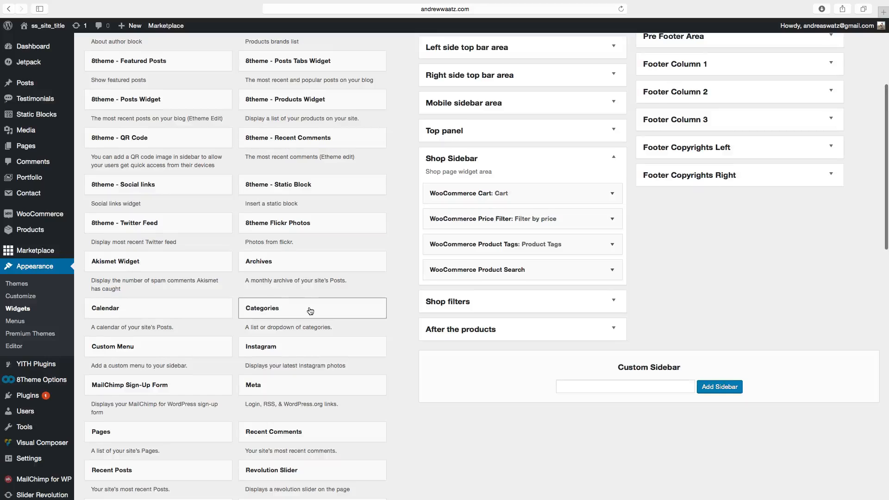
Add a WooCommerce Product Categories widget to the Shop Sidebar, ordered by Name, and save it.
scroll(310, 311, "down", 2)
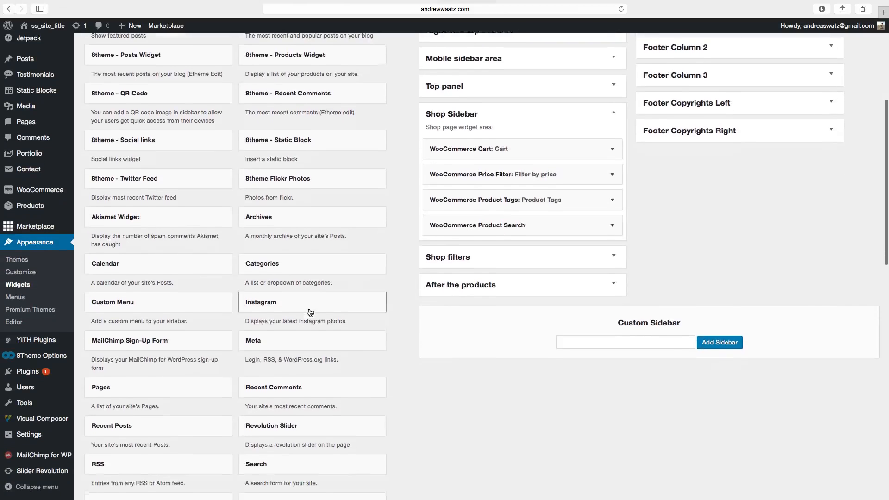
scroll(311, 312, "down", 5)
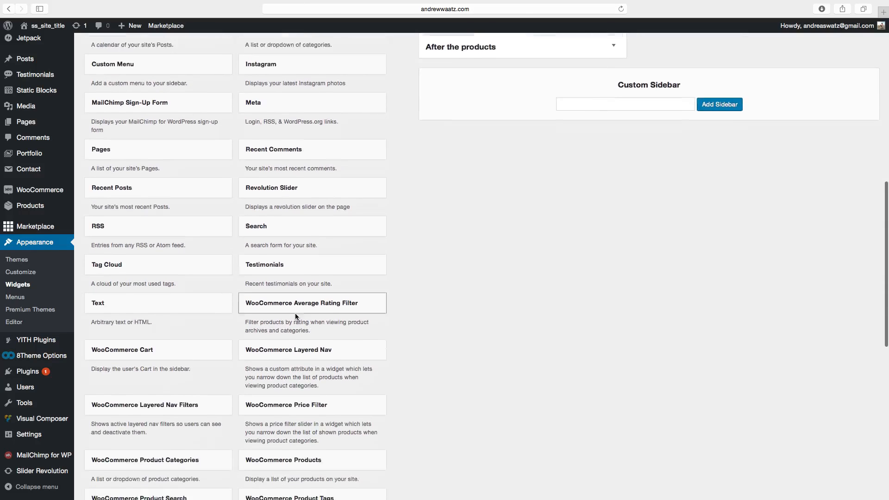
scroll(296, 317, "down", 5)
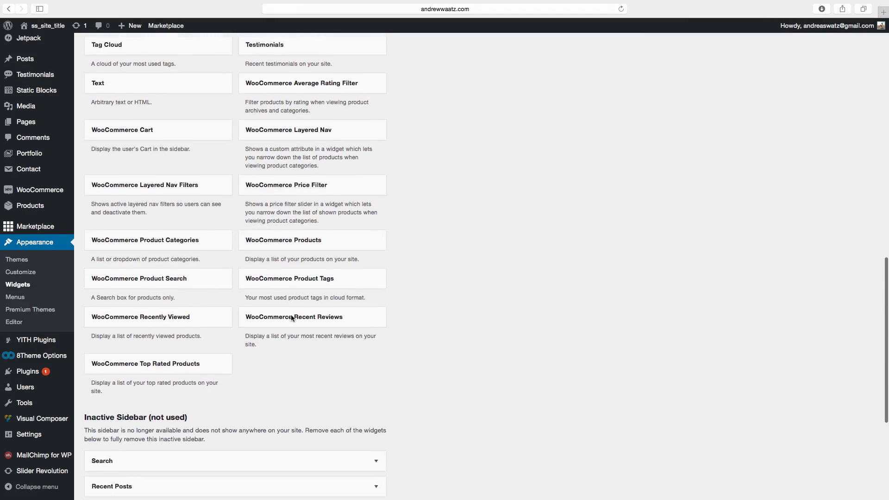
scroll(296, 310, "up", 2)
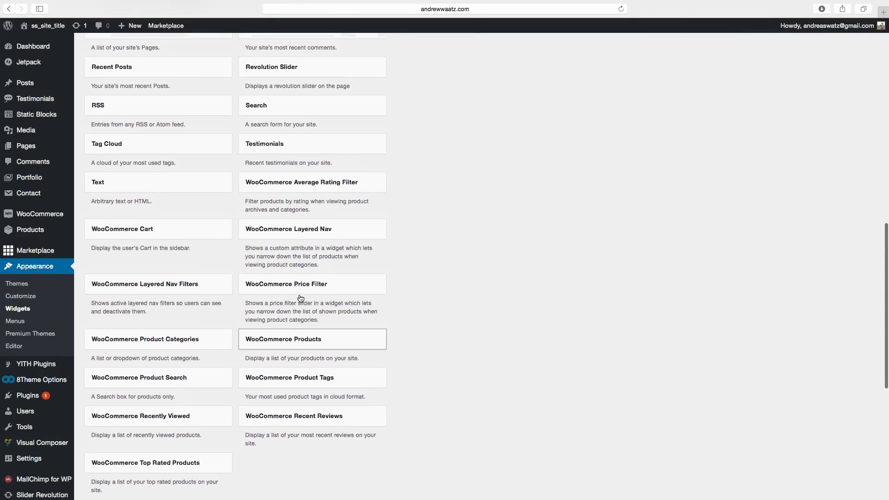
scroll(301, 299, "down", 2)
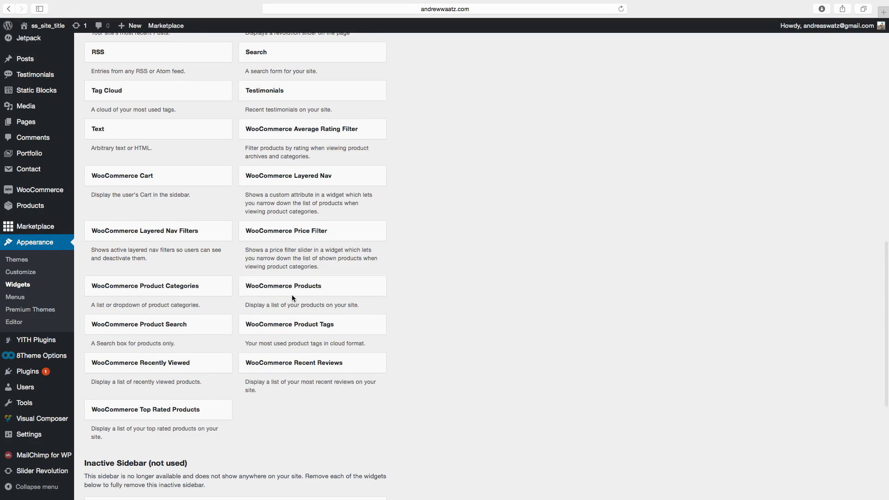
left_click(155, 290)
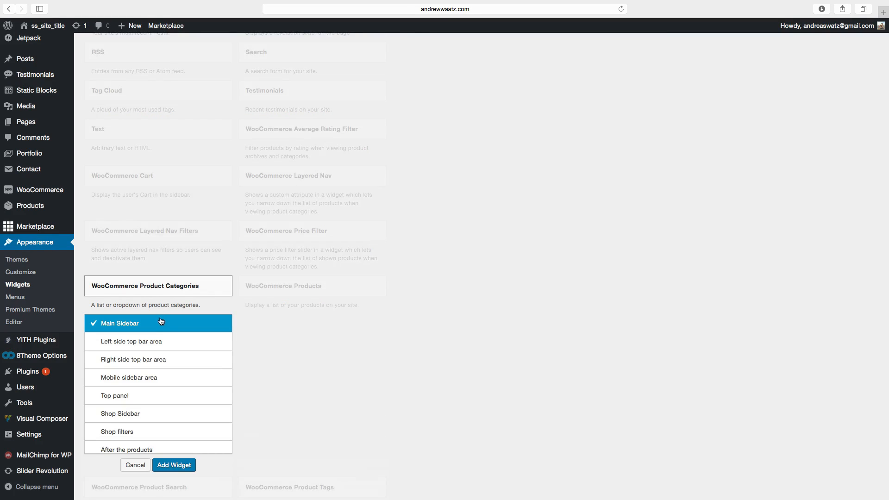
scroll(124, 419, "down", 3)
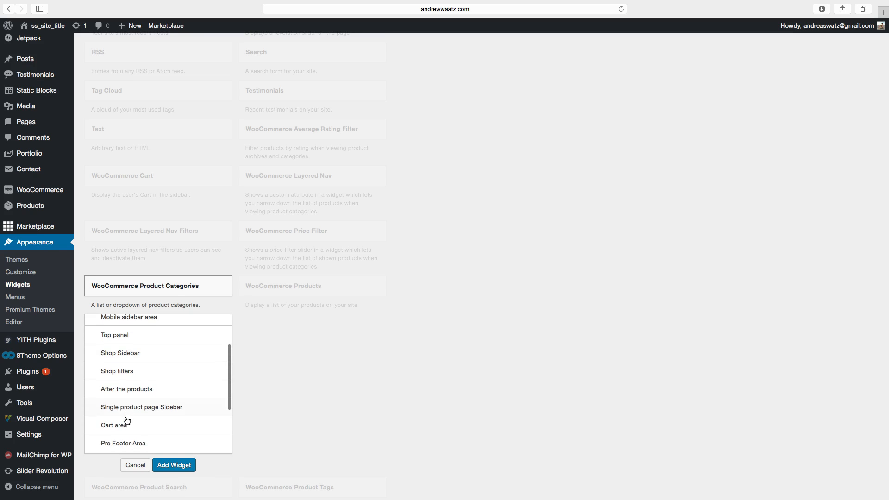
left_click(124, 354)
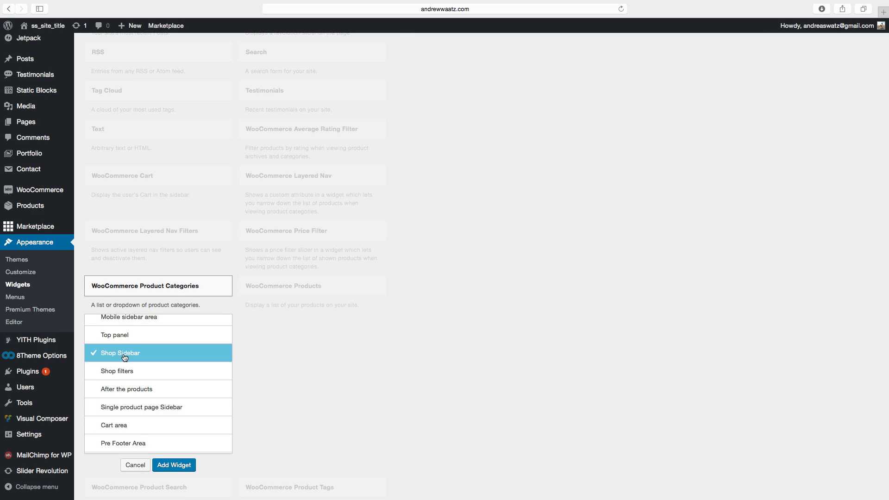
left_click(174, 465)
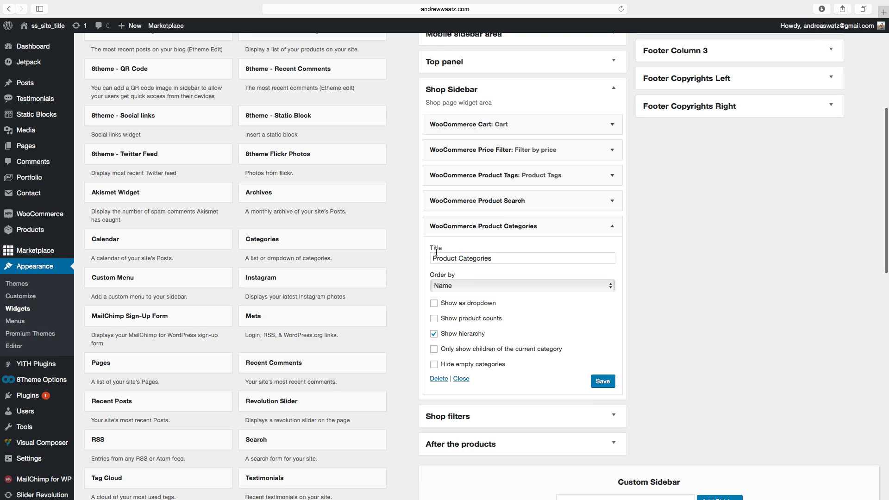
left_click(456, 286)
left_click(456, 287)
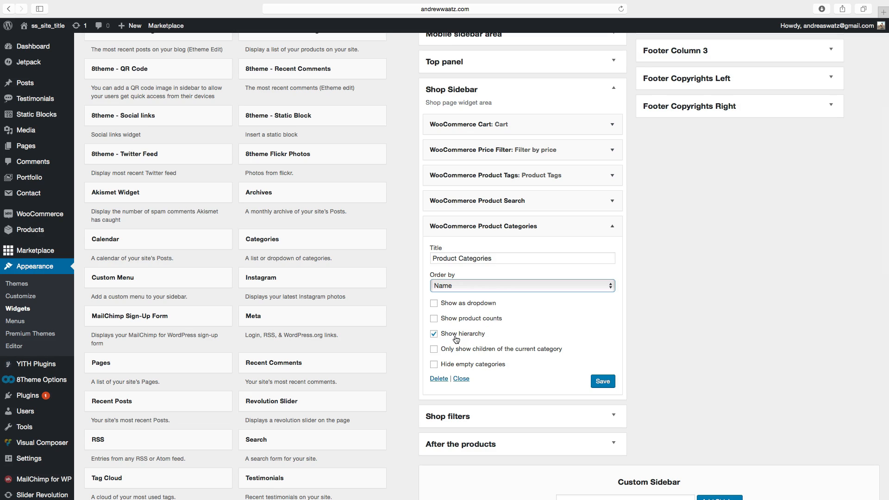
left_click(603, 383)
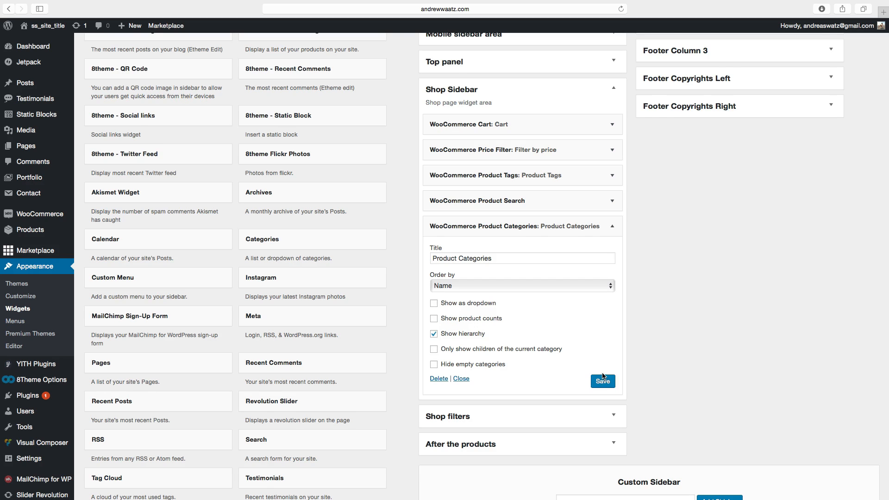
Move the Product Categories widget to the top of the Shop Sidebar.
scroll(602, 374, "up", 3)
scroll(602, 372, "up", 2)
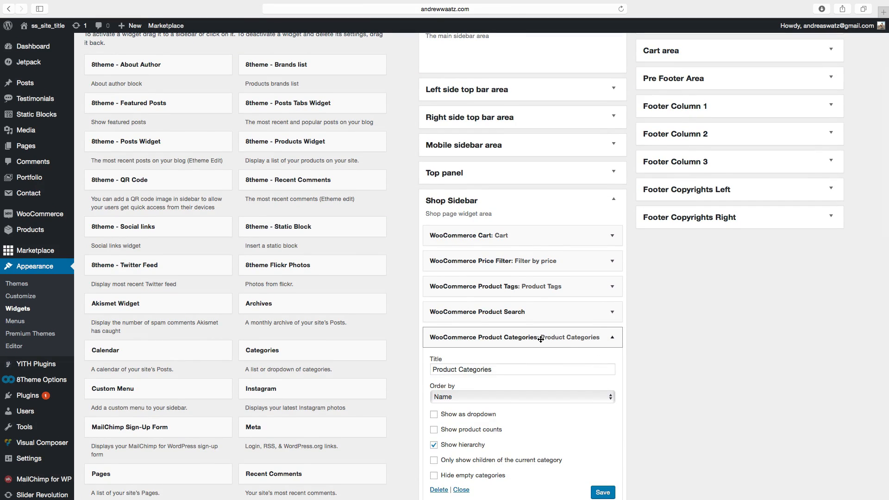
left_click_drag(540, 339, 540, 237)
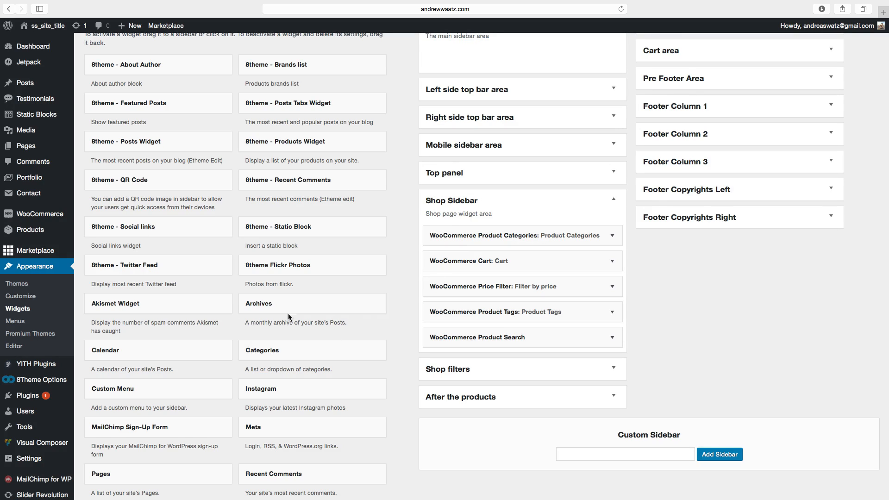
Visit the site to view the shop page with its new sidebar widgets.
scroll(240, 406, "down", 5)
scroll(251, 404, "up", 4)
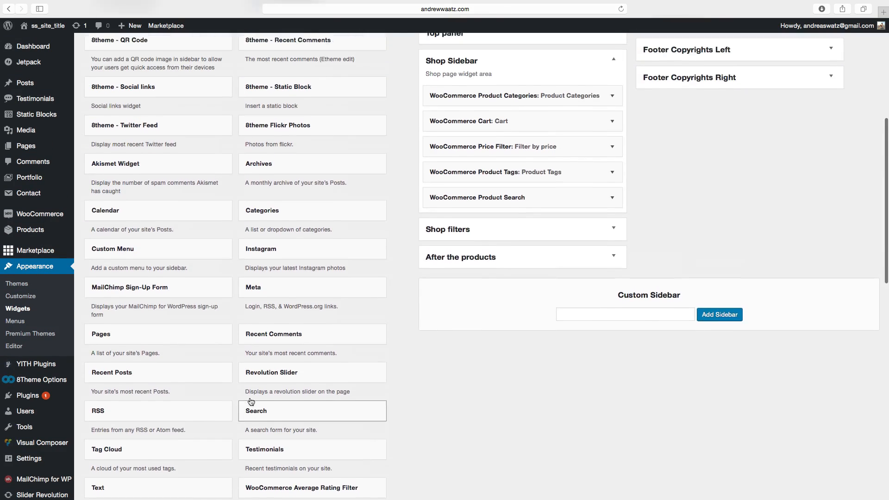
scroll(435, 255, "up", 5)
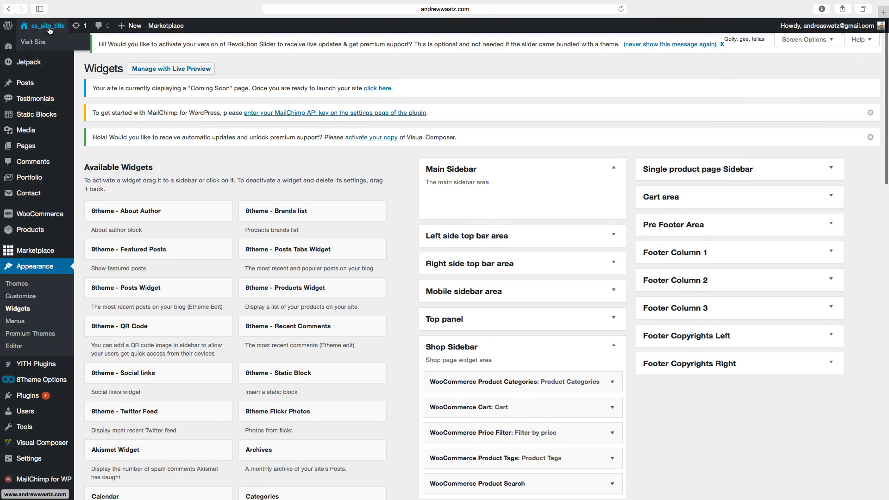
left_click(50, 29)
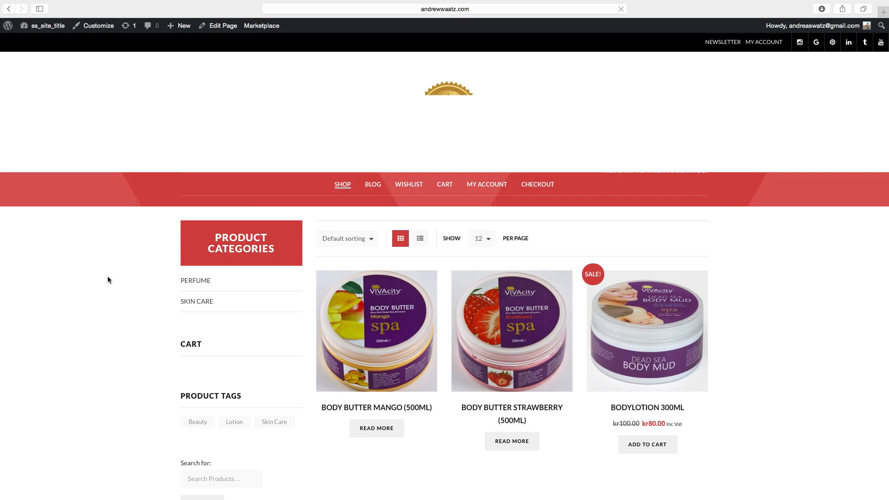
Scroll through the shop page to review the sidebar widgets.
scroll(122, 285, "down", 3)
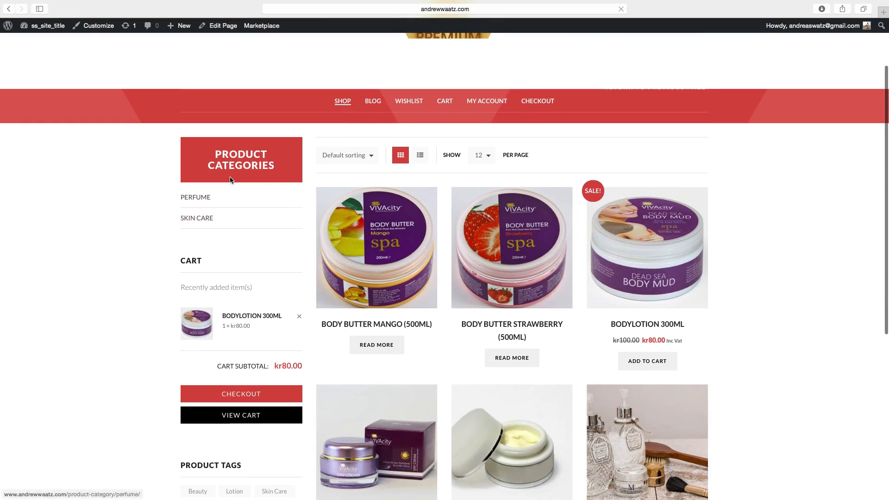
scroll(196, 183, "down", 1)
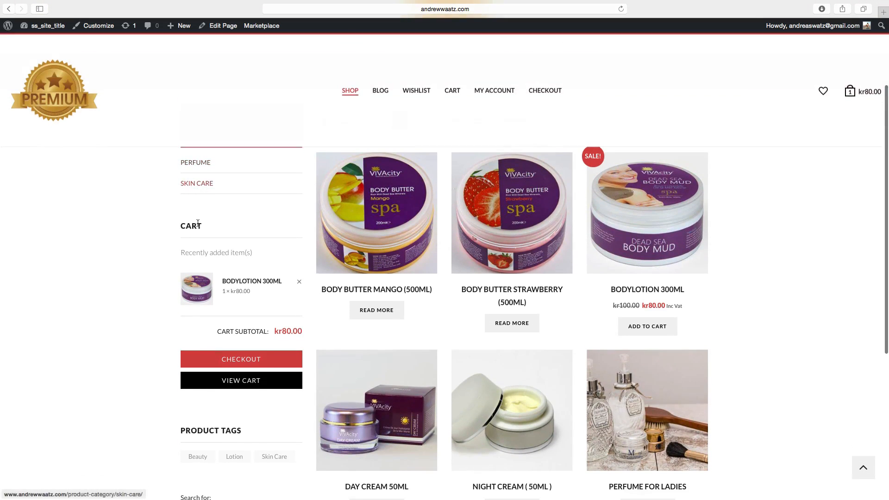
scroll(175, 274, "down", 5)
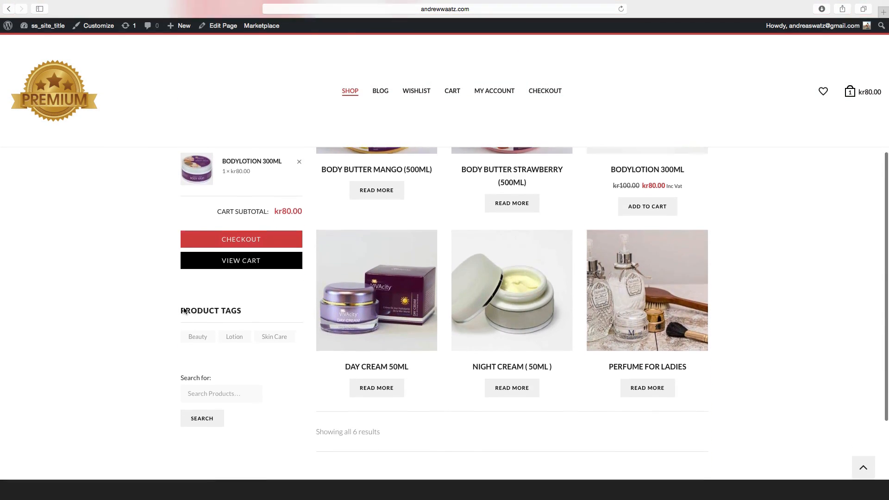
scroll(176, 383, "up", 10)
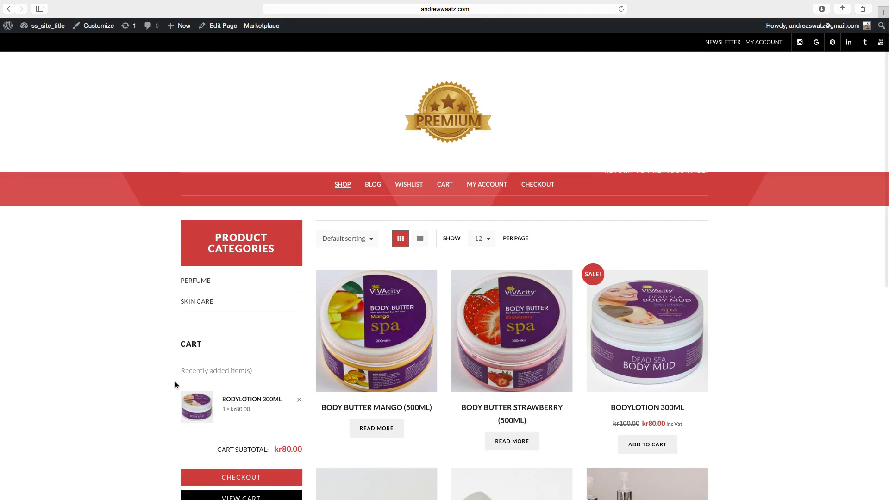
scroll(143, 382, "up", 1)
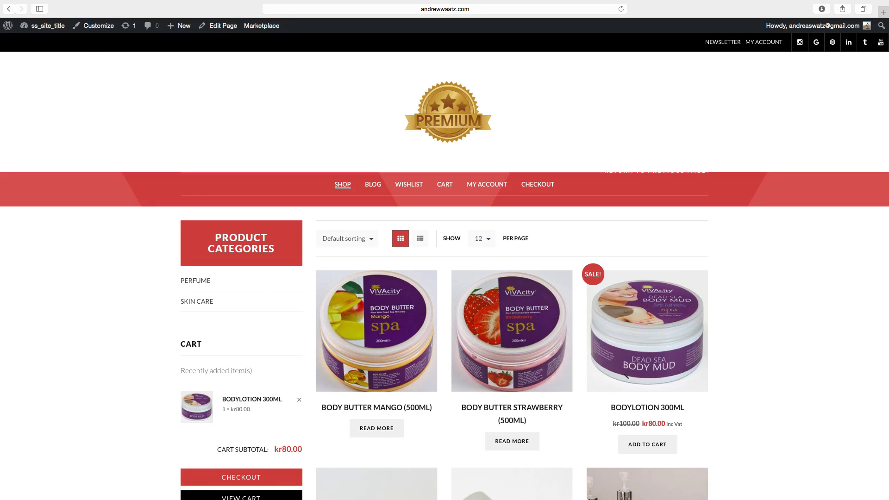
scroll(432, 272, "down", 5)
scroll(634, 353, "up", 5)
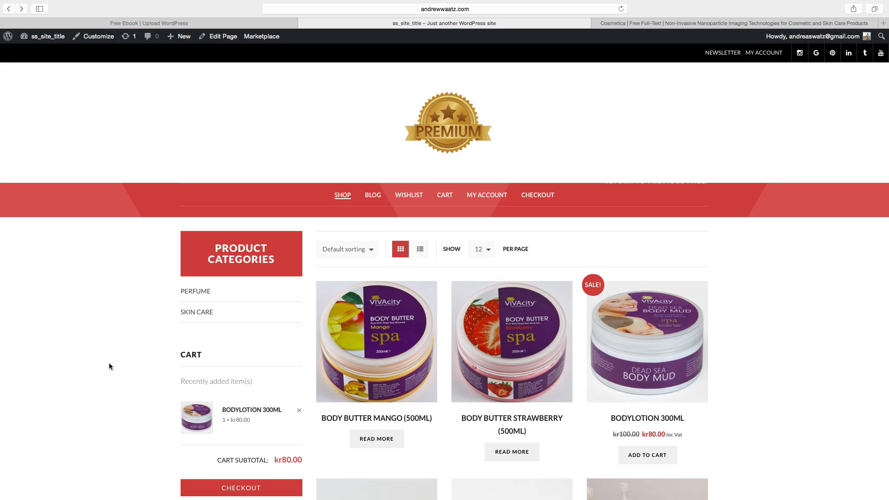
Start a new blog post from the dashboard titled "How to have great skin".
left_click(375, 199)
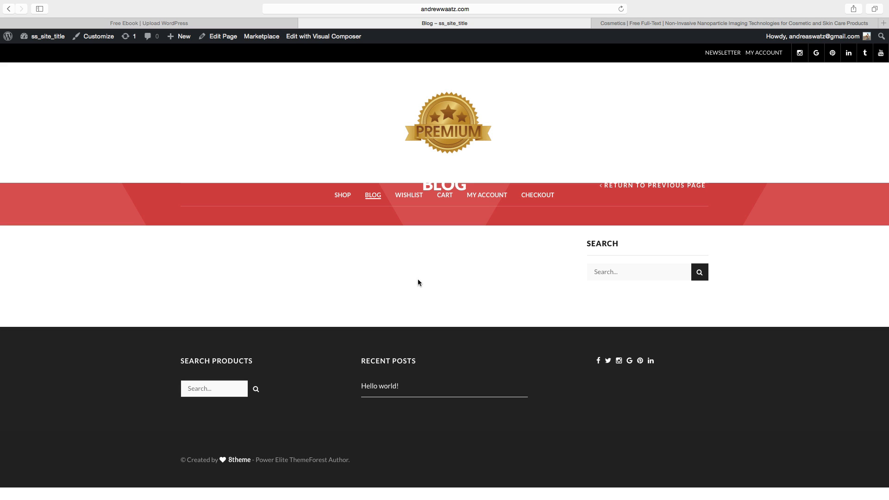
mouse_move(175, 42)
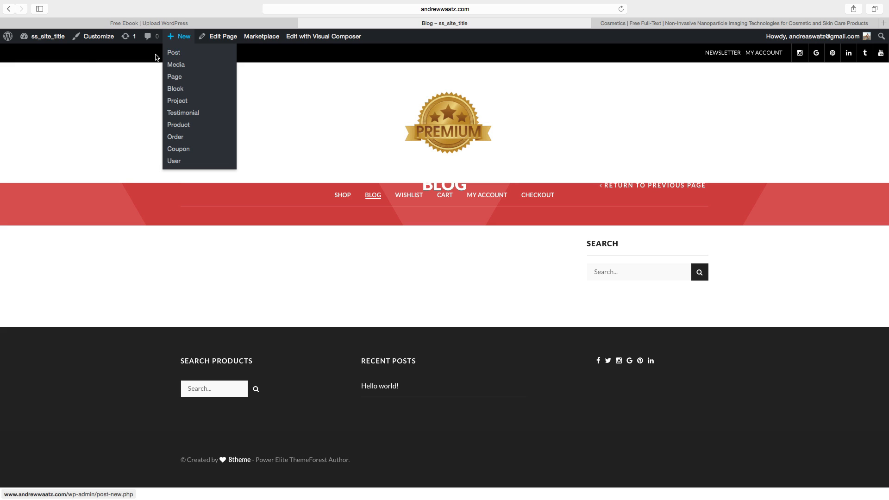
left_click(38, 37)
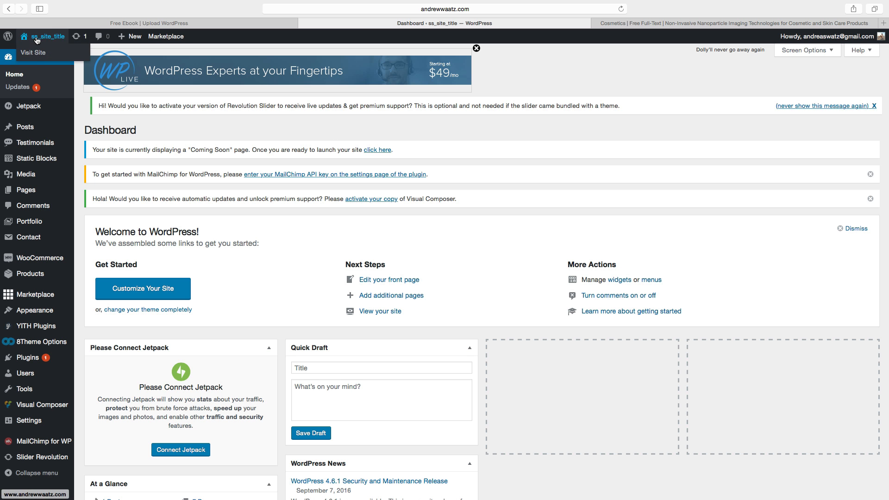
mouse_move(24, 130)
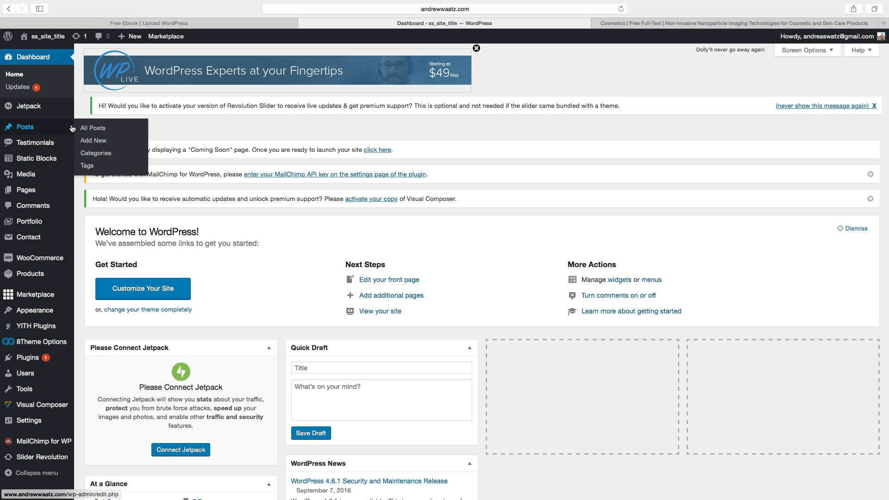
left_click(98, 144)
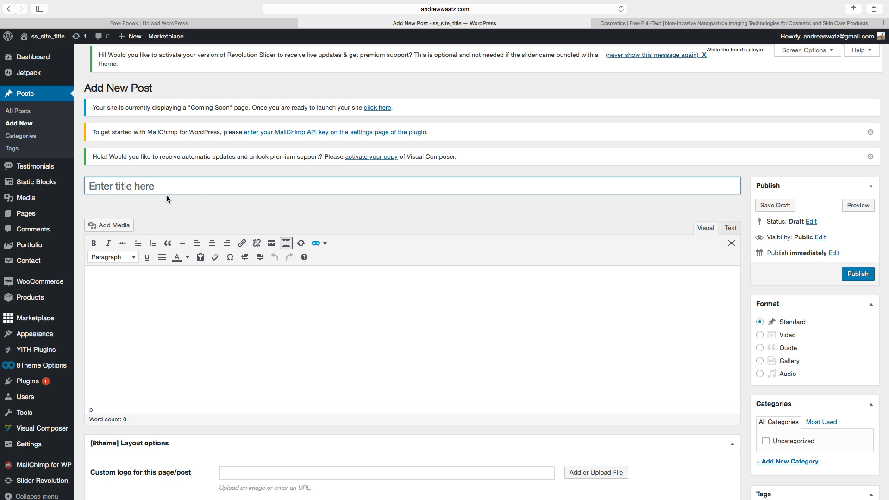
left_click(128, 186)
type("How to ha")
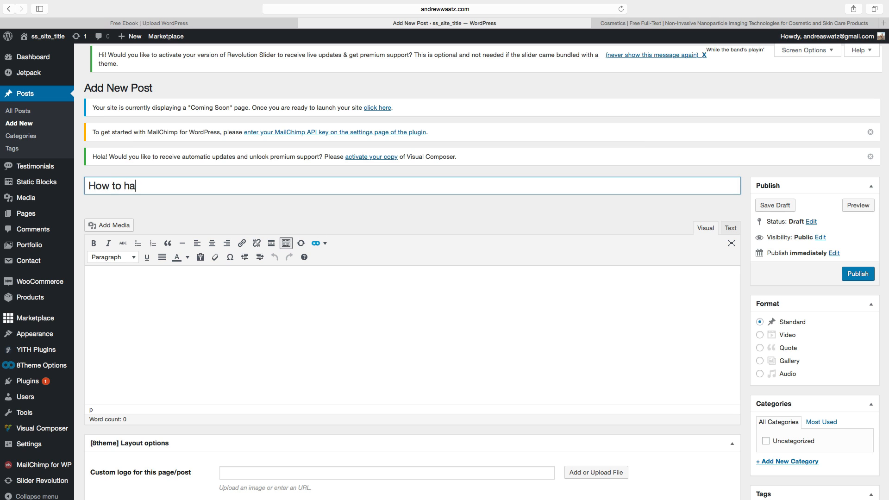
type("ve great skin")
Add the line "The best way to get nice skin" to the post body and format it as Heading 1.
left_click(123, 293)
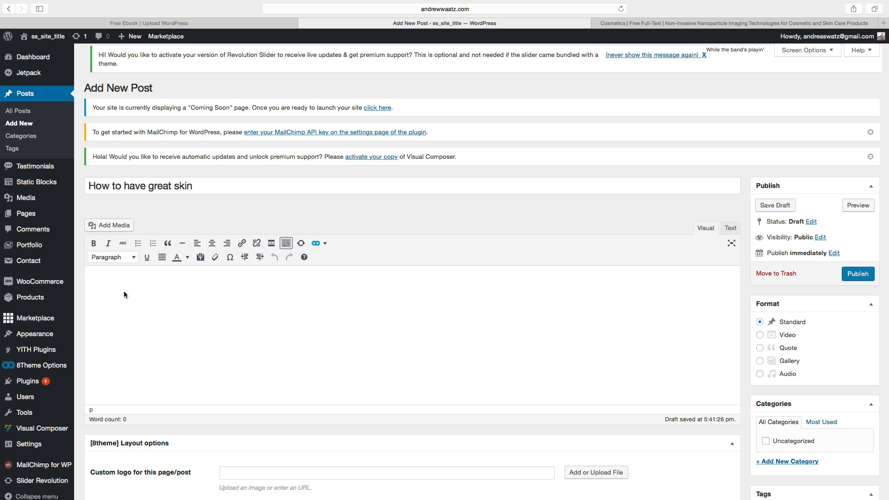
type("H")
key("BackSpace")
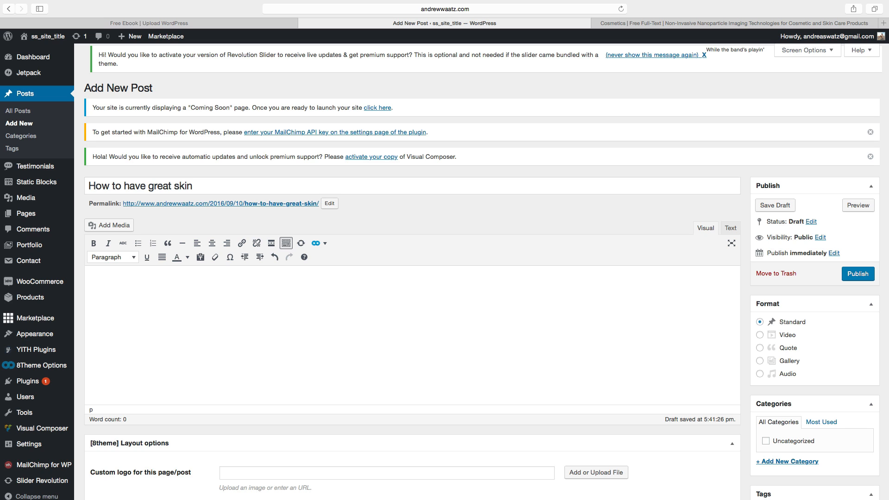
type("The best way to get nice skin")
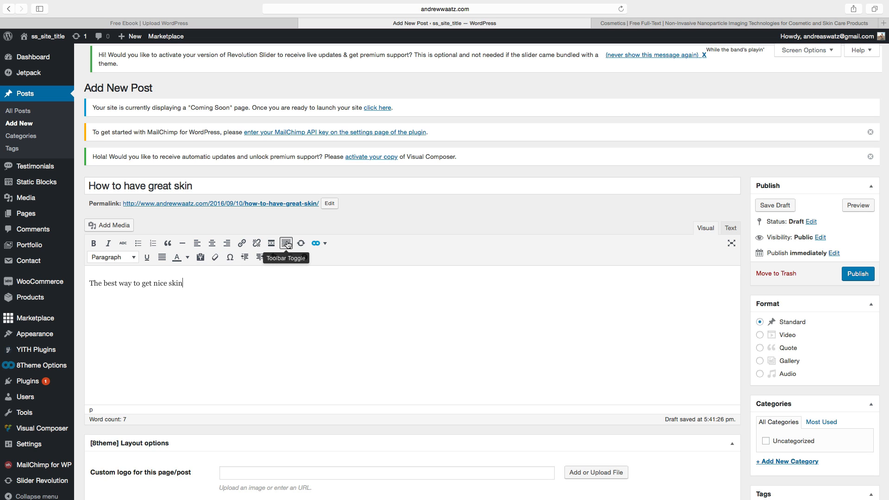
left_click_drag(183, 283, 89, 283)
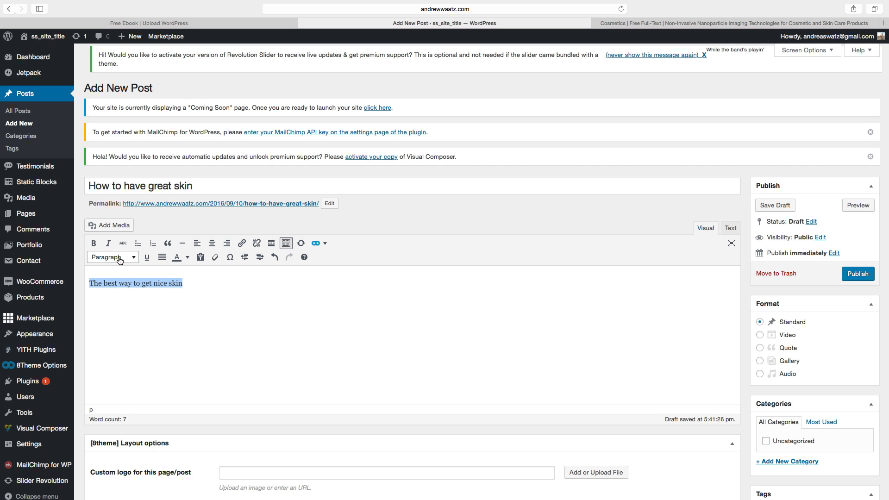
left_click(121, 260)
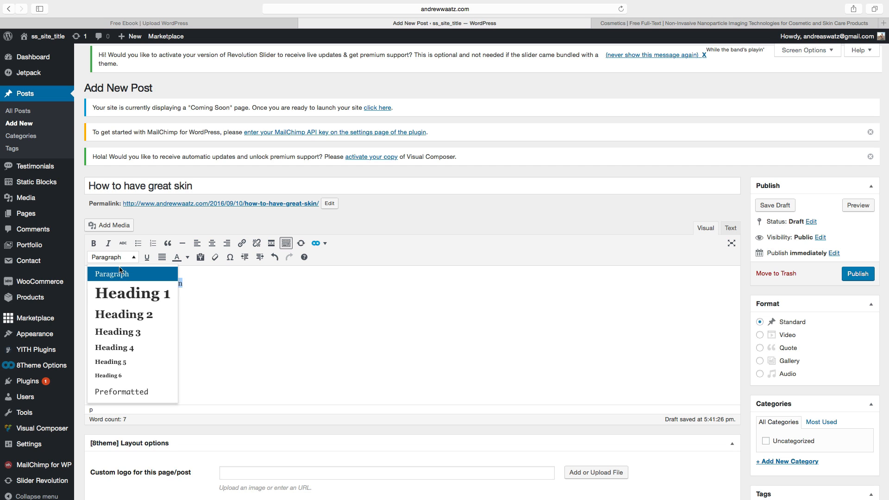
left_click(121, 294)
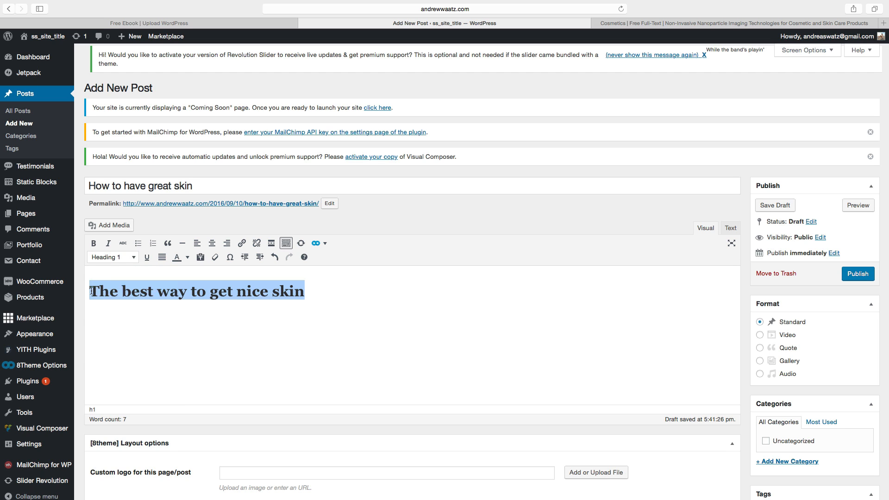
Paste a paragraph of article text on a new line below the heading.
left_click_drag(92, 291, 305, 291)
left_click(307, 290)
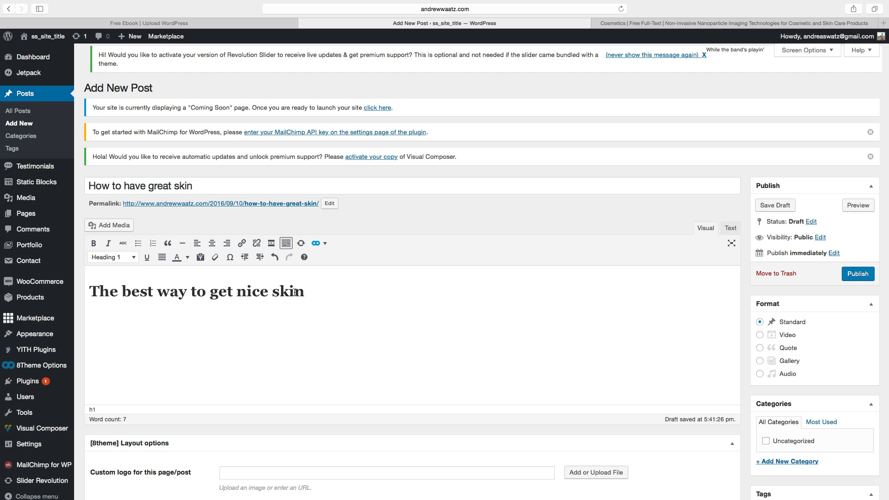
key("Return")
type("The nanotechnology field is growing at an unprecedented rate. This is resulting in significant benefits in skin care products and formulations. Likewise, imaging technology is also advancing. The convergence of these fields offers a unique opportunity to observe and quantify the interactions of nanoparticles within cosmetic and skin care formulations. More importantly, imaging technology holds tremendous promise for understanding how formulated nanoparticles interact with our skin. Imaging technologies can be broken into two major groups that include those that require invasive sample collection and processing (e.g., electron microscopy, mass spectrometry, and super-resolution structured illumination microscopy) and those that can be used in non-invasive data collection settings. Fluorescence microscopy, confocal microscopy, coherent anti-Stokes Raman scattering spectroscopy and optical coherence tomography fall into the latter category and are the focus of this review in the context of skin care product and cosmetics testing. Cosmetic and skin care product testing is most informative when carried out in volunteers. This makes invasive or disruptive analysis techniques unfeasible and supports the use of non-invasive imaging technologies. The combination of non-invasive imaging and minimally invasive microbiopsy sampling for combined imaging and molecular data is the future of skin care product testing.")
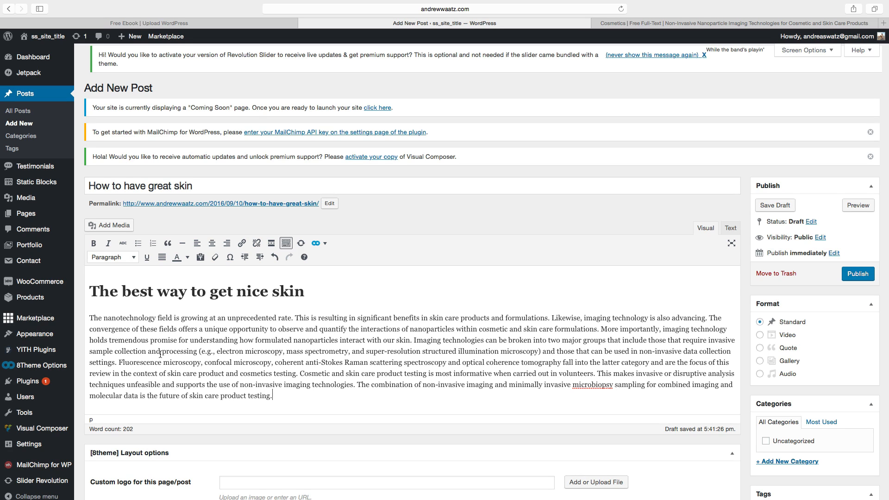
Upload three smoothie images to the media library for insertion at the start of the paragraph.
left_click(90, 319)
left_click(100, 226)
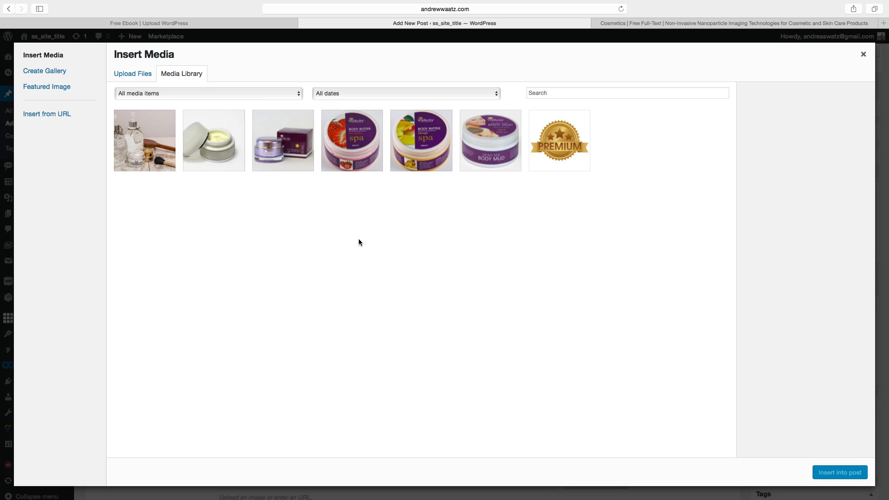
left_click(139, 77)
left_click(485, 243)
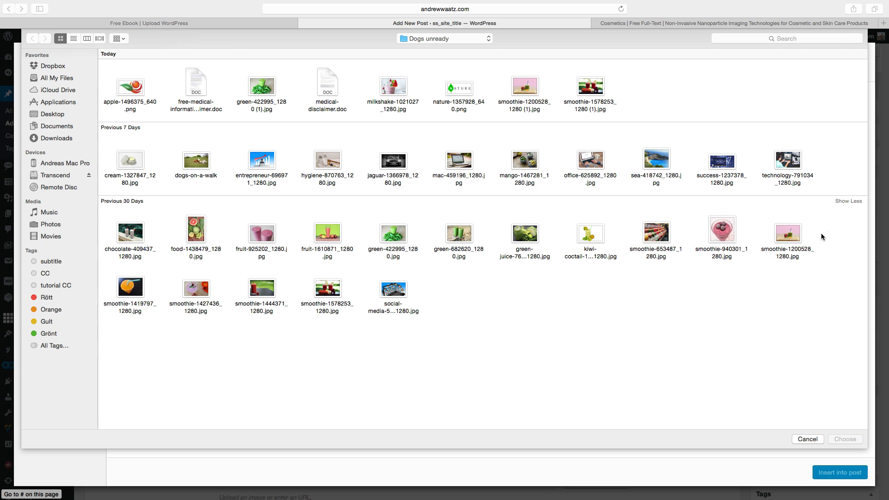
left_click_drag(821, 232, 637, 242)
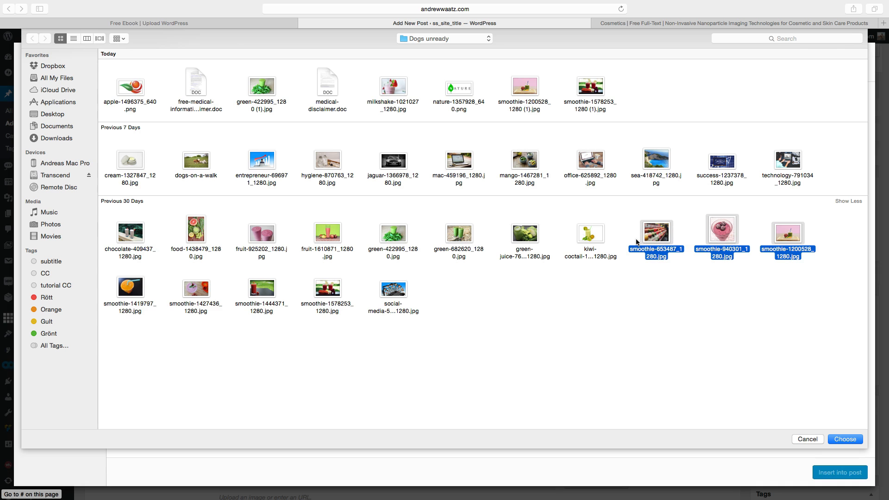
left_click(842, 440)
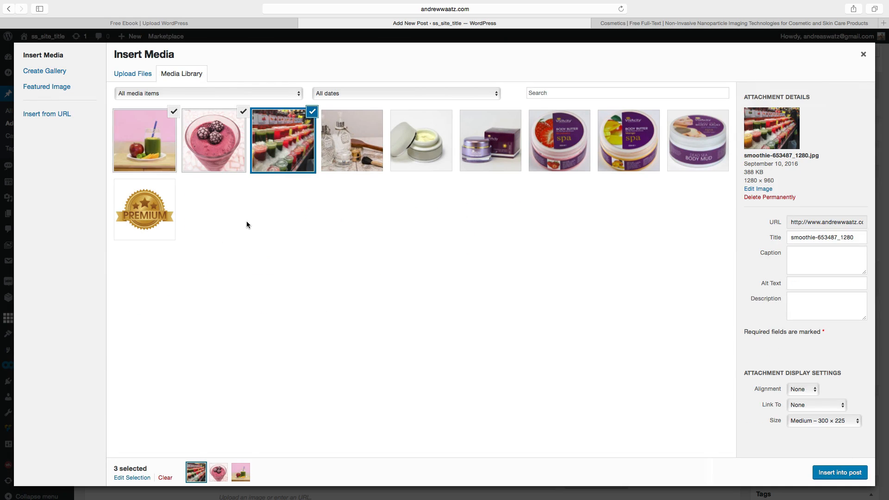
Insert only the smoothie-653487_1280 image into the post, titled Smoothies with pasted alt text.
left_click(223, 153)
left_click(171, 154)
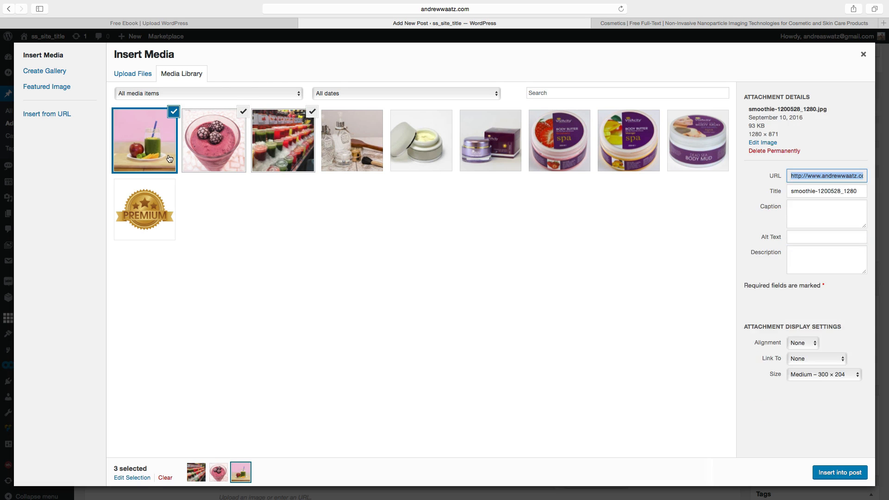
left_click(173, 111)
left_click(243, 111)
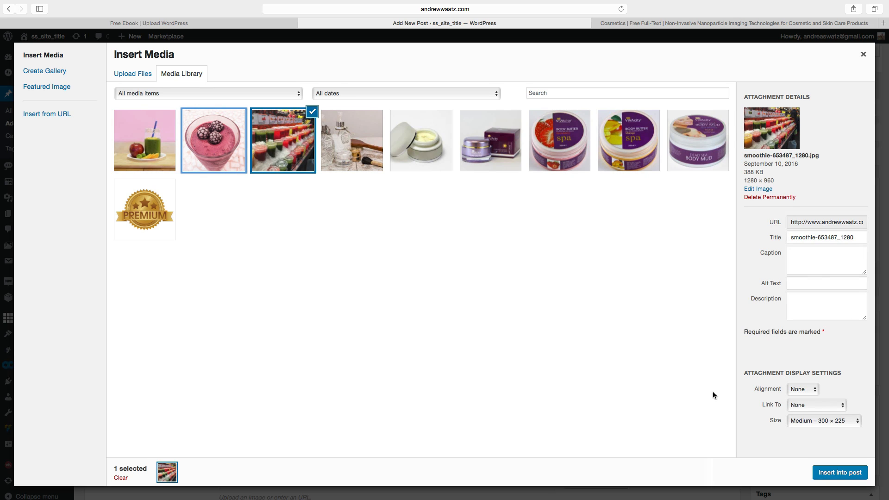
left_click(789, 237)
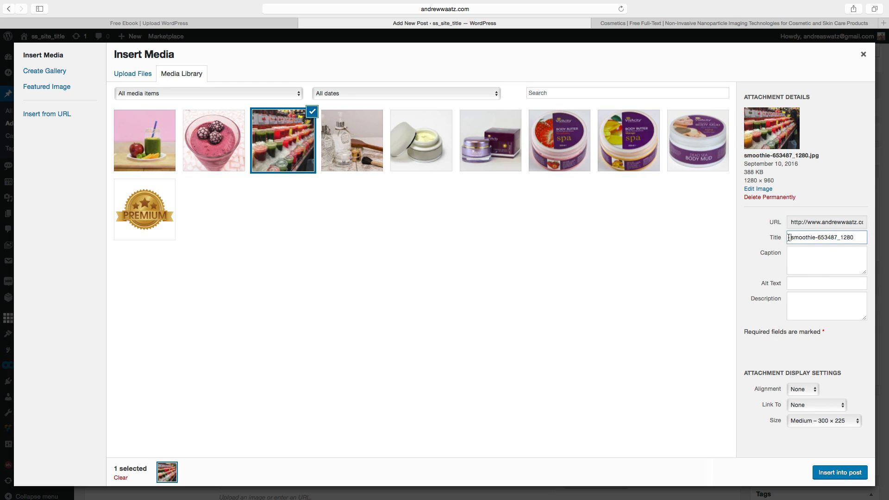
left_click_drag(790, 238, 860, 231)
key("BackSpace")
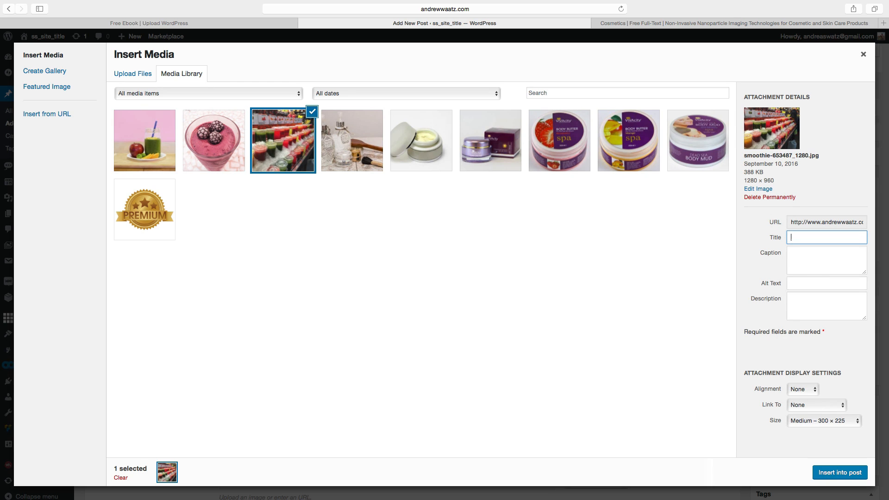
type("Smoothies")
left_click(798, 283)
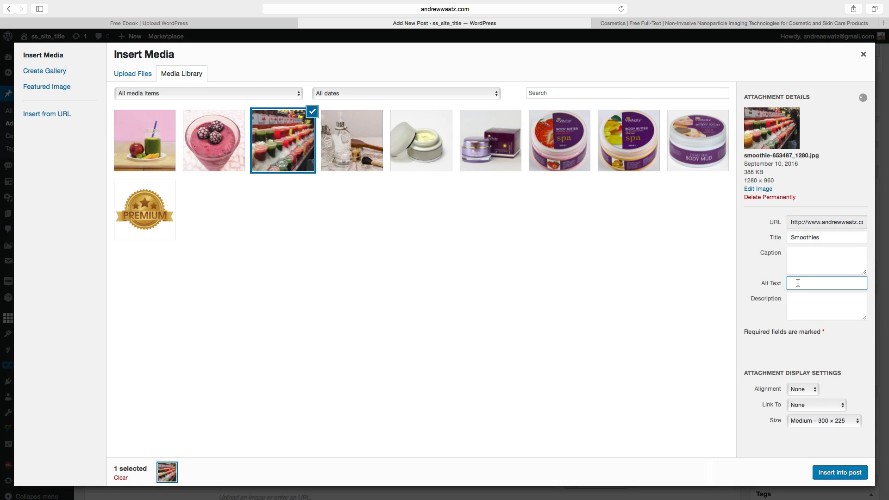
type("Smoothies")
left_click(838, 475)
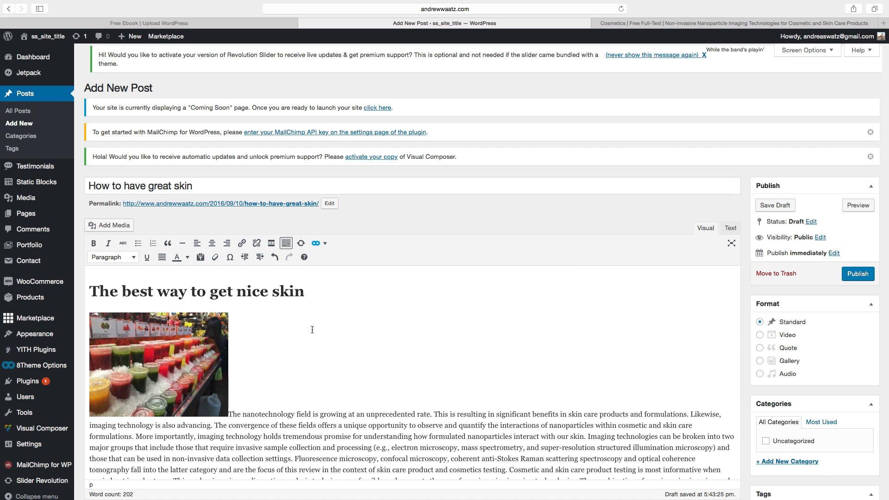
Align the inserted image to the left of the paragraph text.
scroll(312, 336, "down", 4)
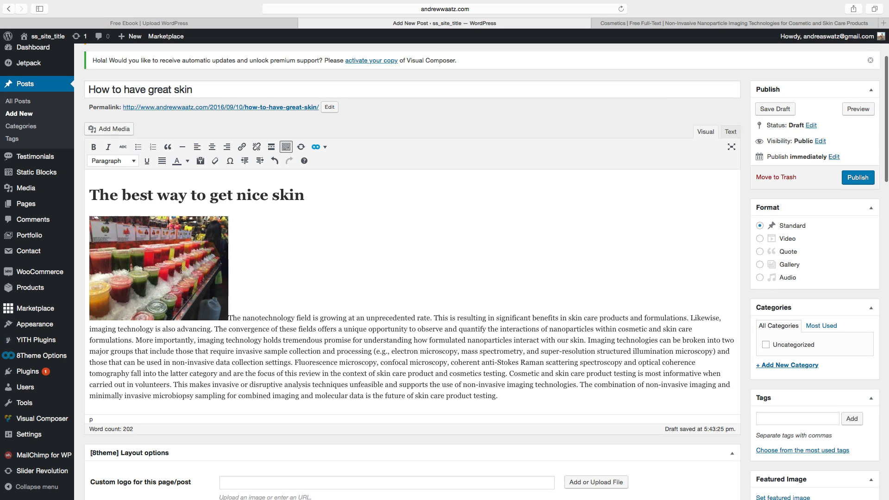
left_click(166, 272)
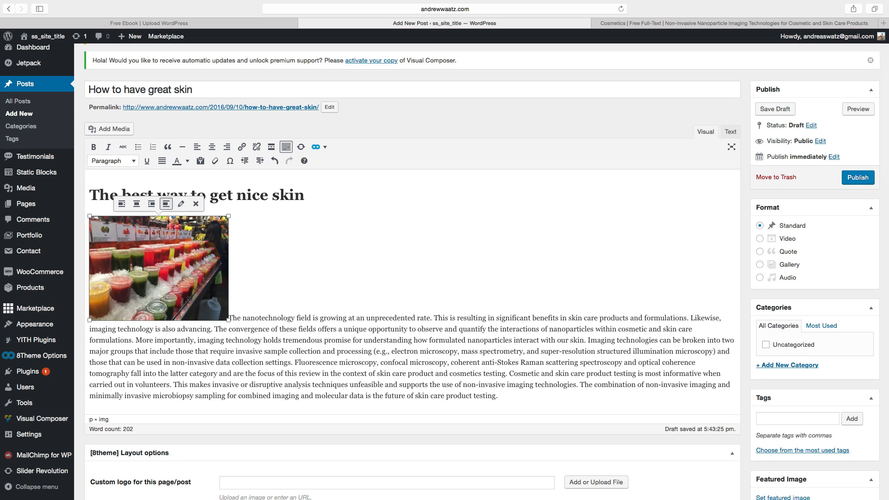
left_click(151, 204)
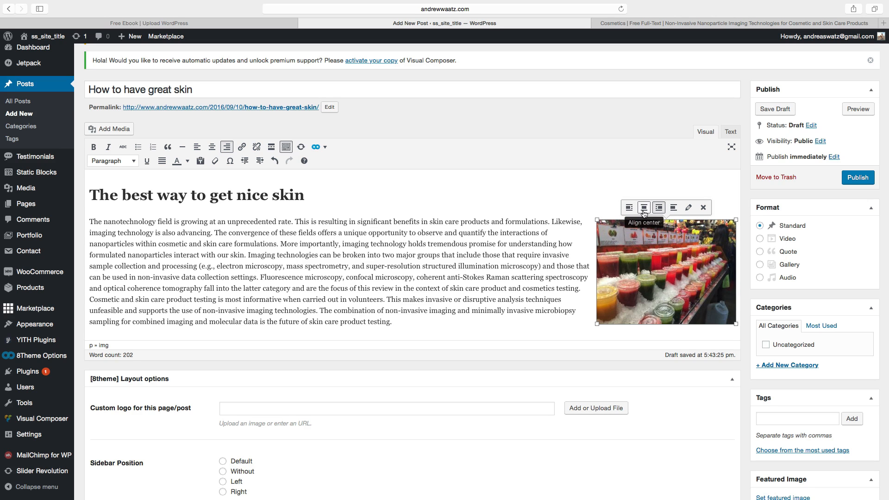
left_click(644, 208)
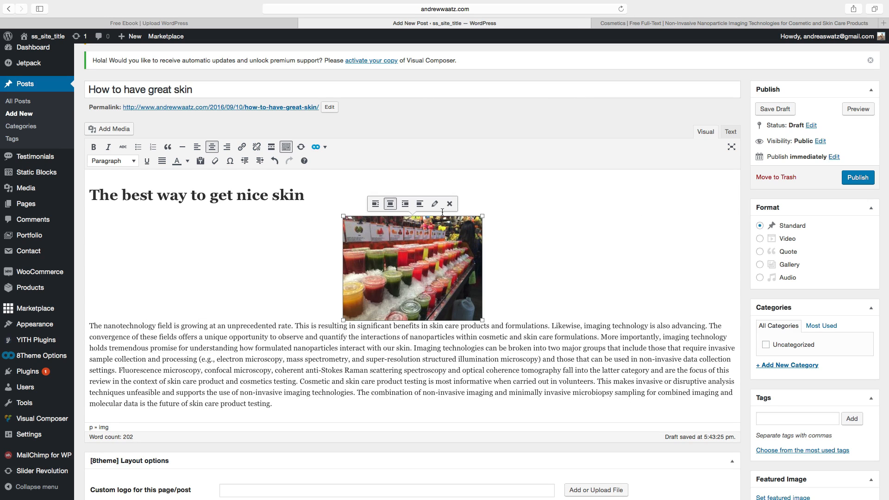
left_click(376, 204)
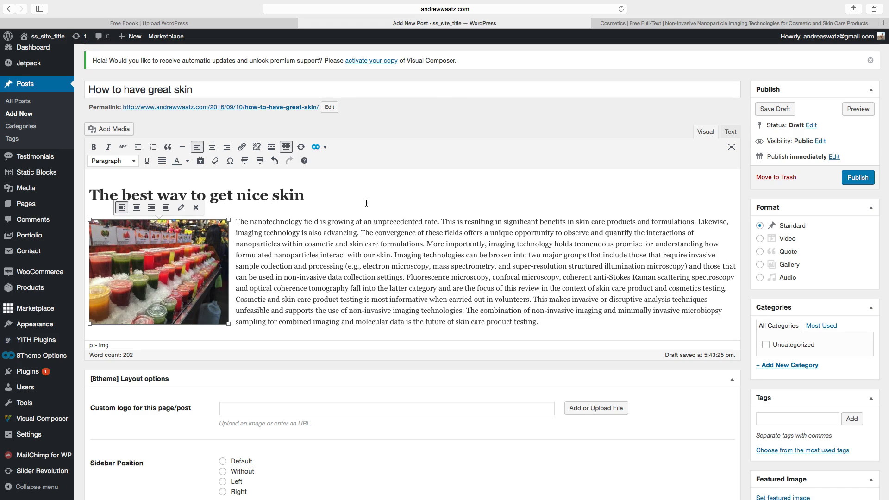
Align the smoothie image to the right of the paragraph and set its link to Custom URL in the image details.
left_click(151, 208)
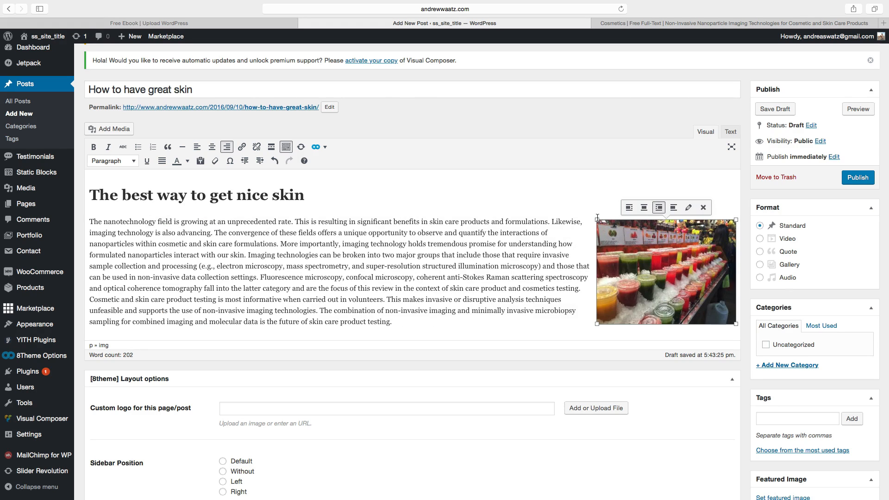
mouse_move(598, 219)
left_mouse_down()
mouse_move(625, 239)
mouse_move(584, 213)
mouse_move(594, 225)
left_mouse_up()
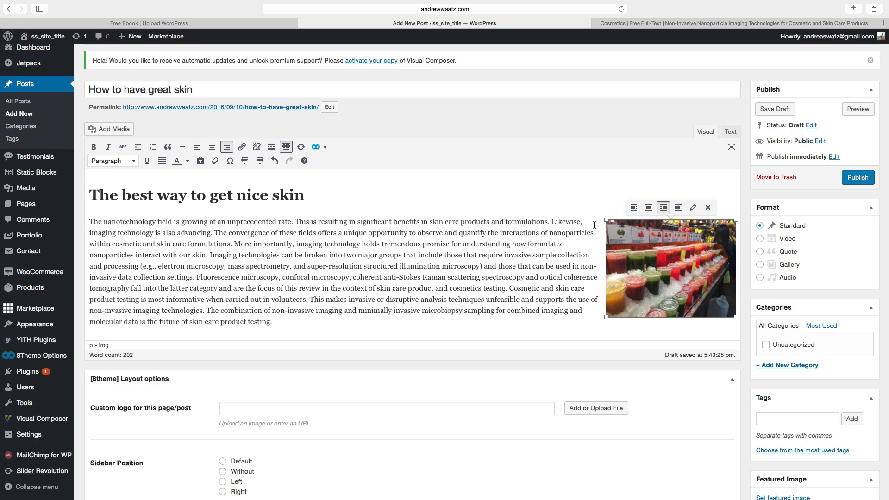
left_click(693, 208)
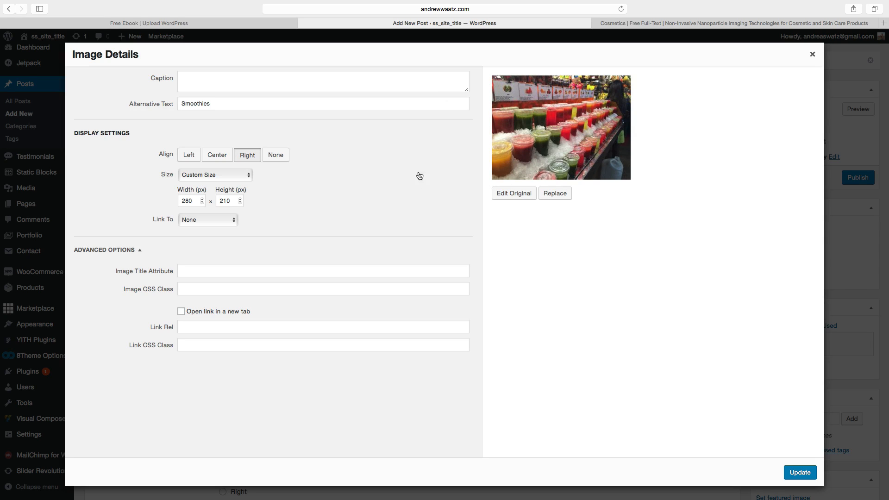
left_click(214, 175)
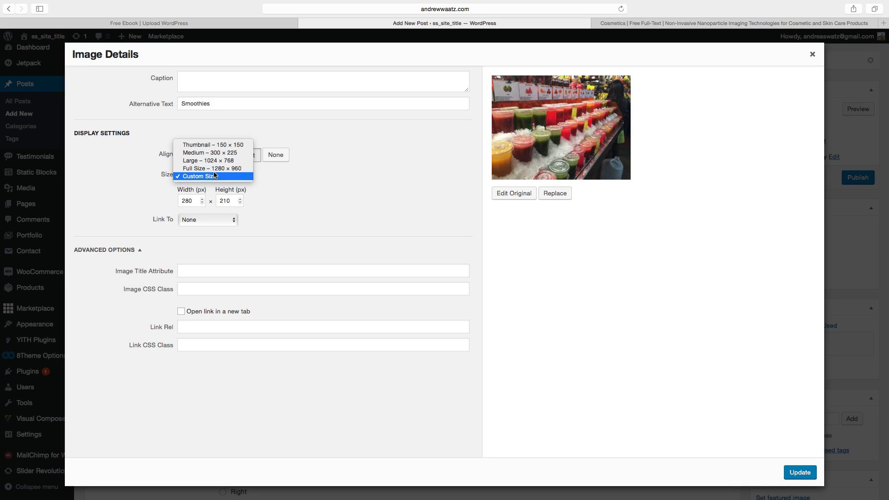
left_click(351, 185)
left_click(196, 222)
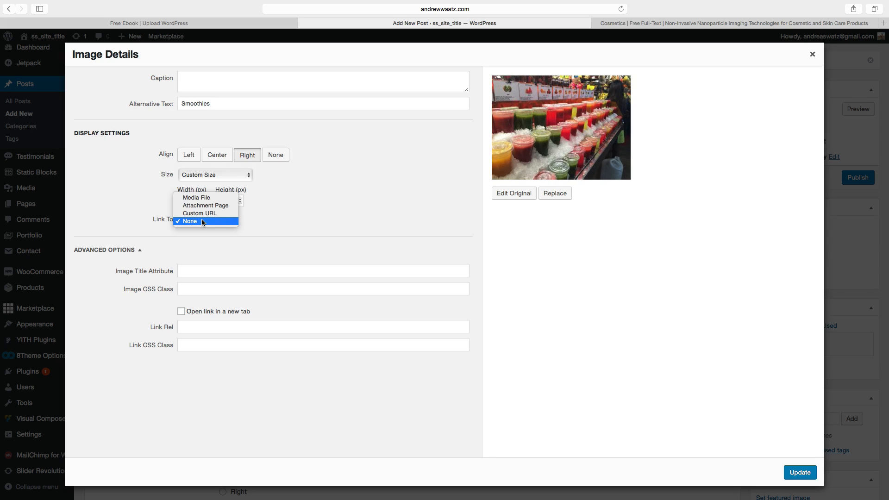
left_click(197, 214)
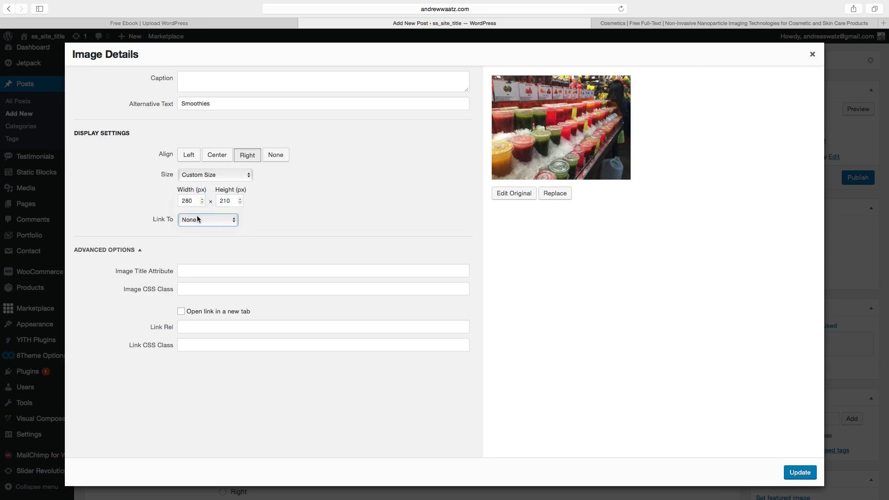
left_click(257, 216)
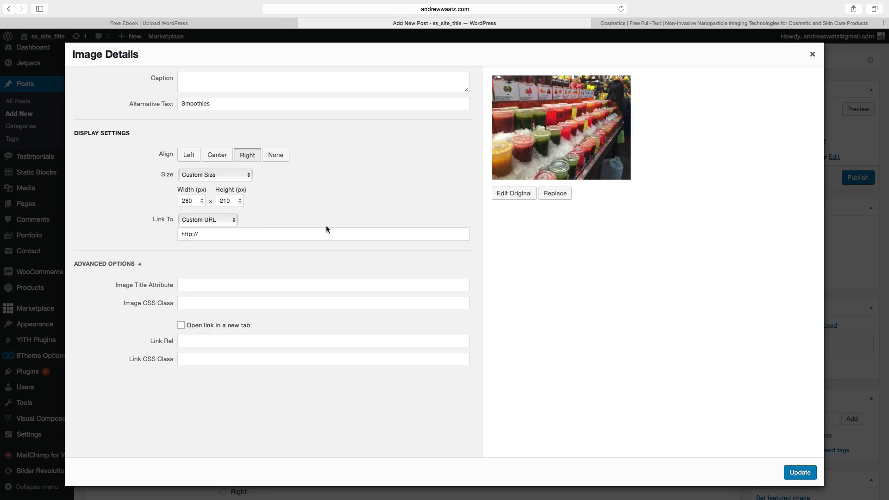
left_click(797, 473)
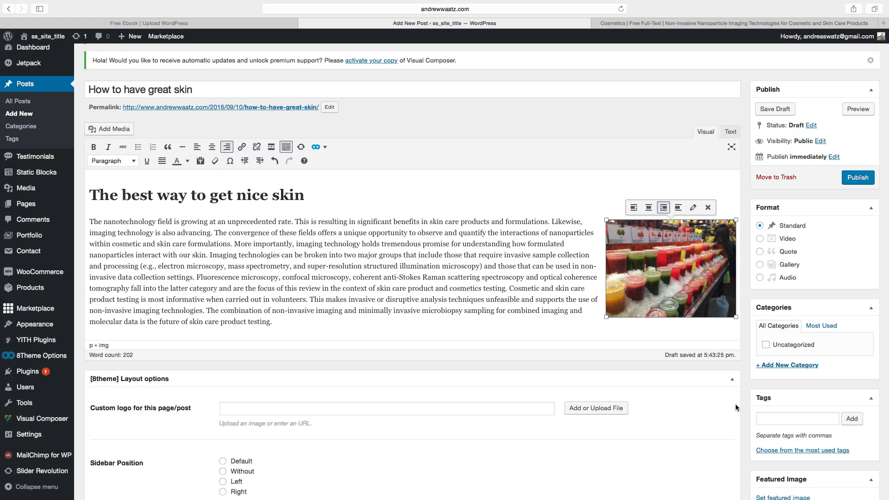
Add a Heading 2 titled "The best way to make a smoothie" below the first paragraph.
left_click(294, 322)
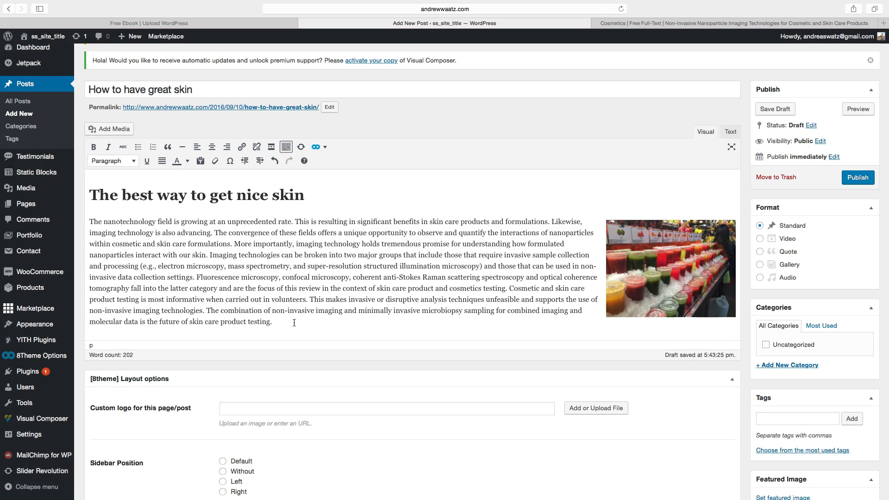
key("Return")
key("Return")
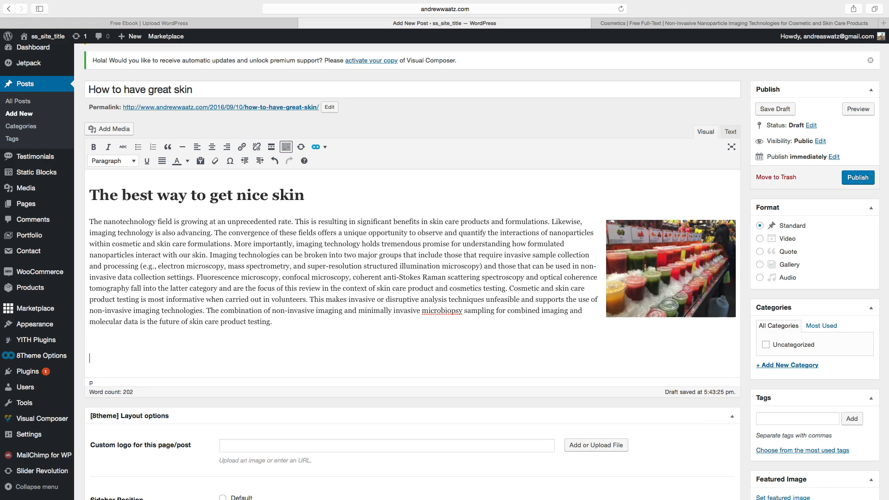
type("The best way to make a smoothie")
left_click_drag(203, 357, 88, 359)
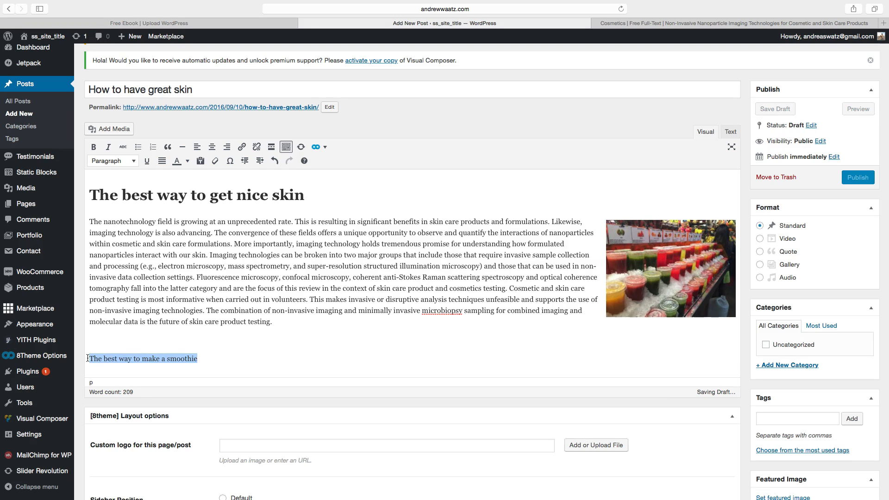
left_click(109, 161)
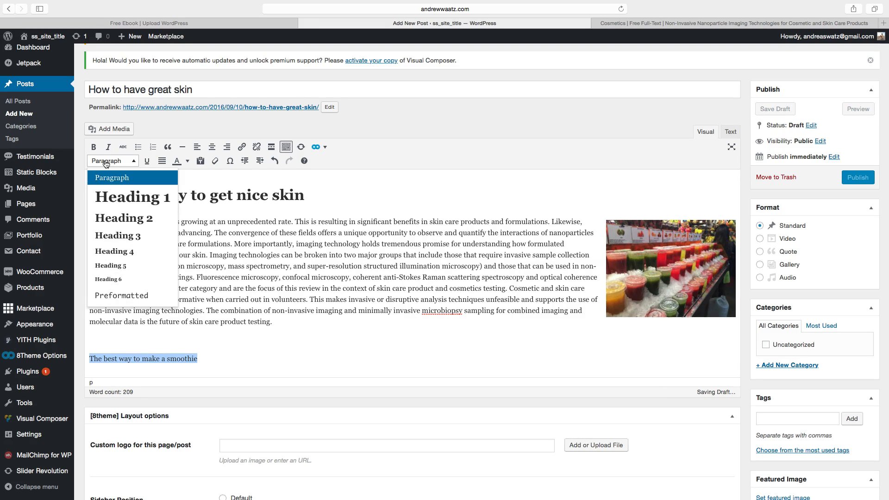
left_click(117, 224)
scroll(283, 268, "down", 5)
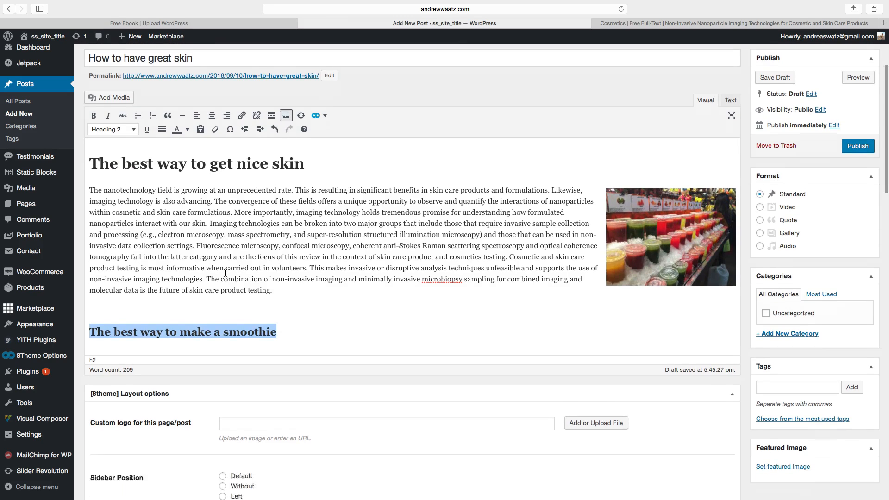
Paste the article paragraph on a new line below the smoothie heading.
left_click(283, 268)
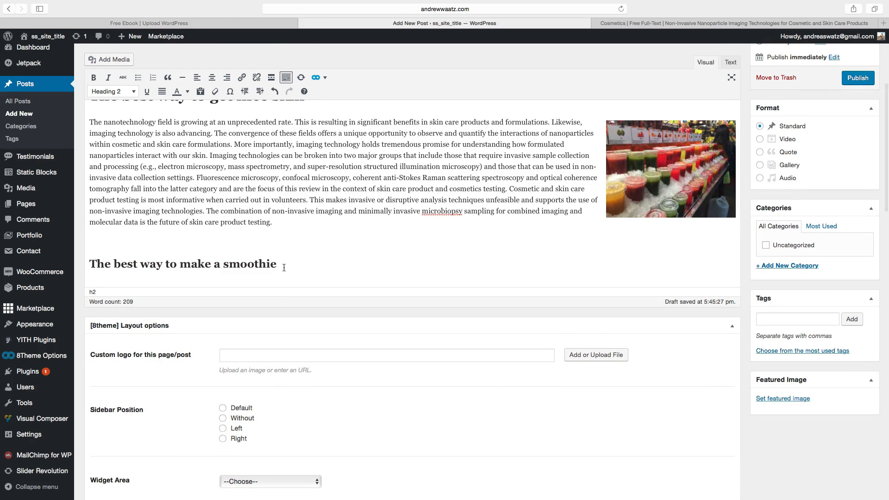
key("Return")
type("The nanotechnology field is growing at an unprecedented rate. This is resulting in significant benefits in skin care products and formulations. Likewise, imaging technology is also advancing. The convergence of these fields offers a unique opportunity to observe and quantify the interactions of nanoparticles within cosmetic and skin care formulations. More importantly, imaging technology holds tremendous promise for understanding how formulated nanoparticles interact with our skin. Imaging technologies can be broken into two major groups that include those that require invasive sample collection and processing (e.g., electron microscopy, mass spectrometry, and super-resolution structured illumination microscopy) and those that can be used in non-invasive data collection settings. Fluorescence microscopy, confocal microscopy, coherent anti-Stokes Raman scattering spectroscopy and optical coherence tomography fall into the latter category and are the focus of this review in the context of skin care product and cosmetics testing. Cosmetic and skin care product testing is most informative when carried out in volunteers. This makes invasive or disruptive analysis techniques unfeasible and supports the use of non-invasive imaging technologies. The combination of non-invasive imaging and minimally invasive microbiopsy sampling for combined imaging and molecular data is the future of skin care product testing.")
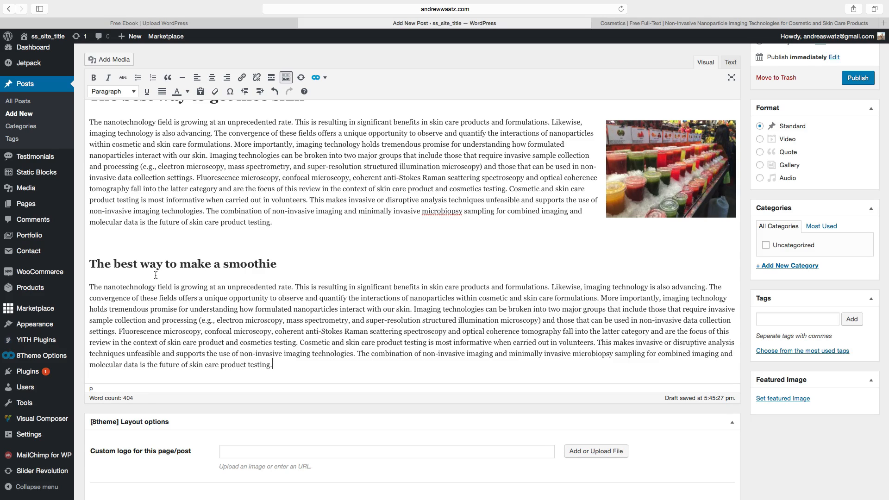
Insert the pink smoothie glass image at the start of the new paragraph and align it left.
left_click(90, 287)
left_click(119, 57)
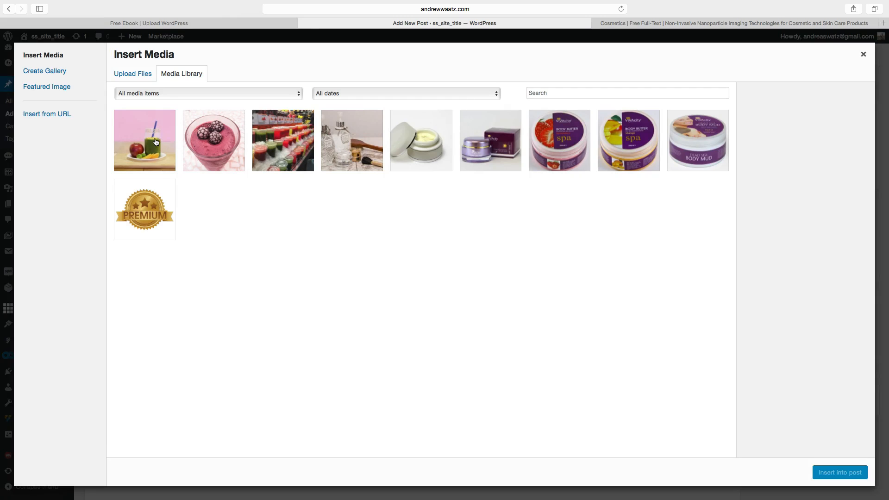
left_click(156, 142)
left_click(849, 473)
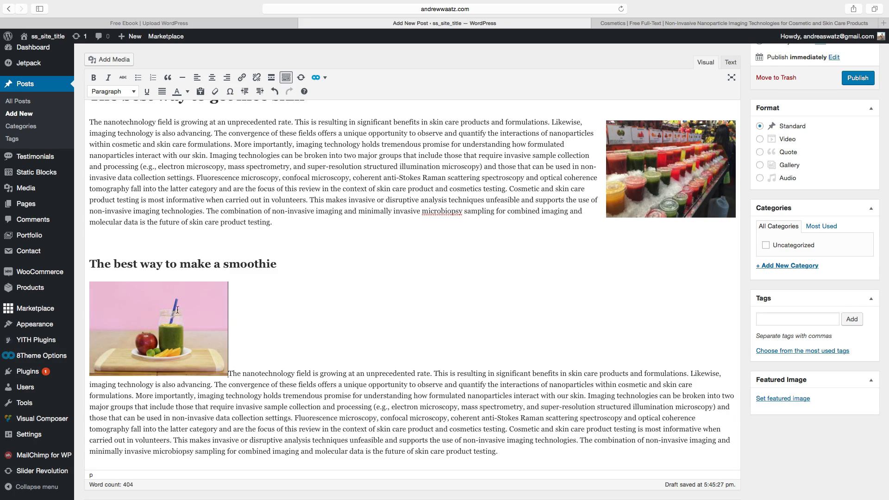
left_click(175, 311)
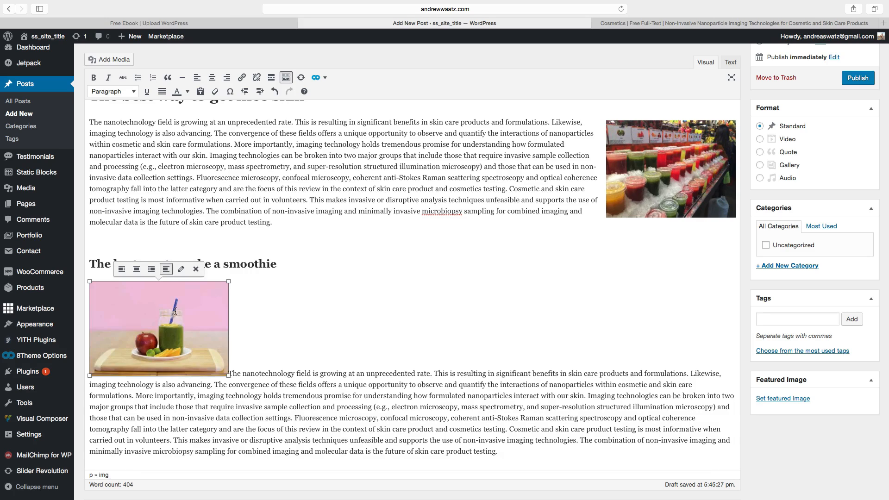
left_click(122, 270)
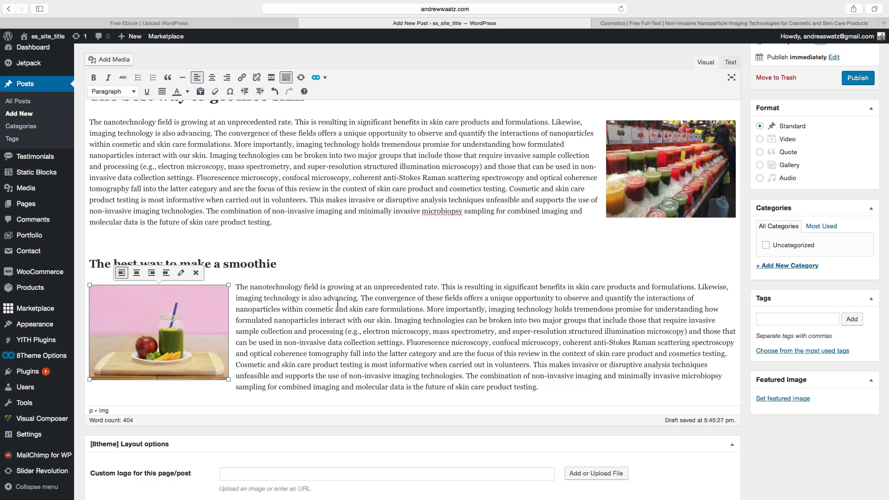
Link the words "Fluorescence microscopy" in the first paragraph to the Night Cream ( 50ml ) product.
scroll(339, 304, "up", 5)
scroll(384, 302, "down", 3)
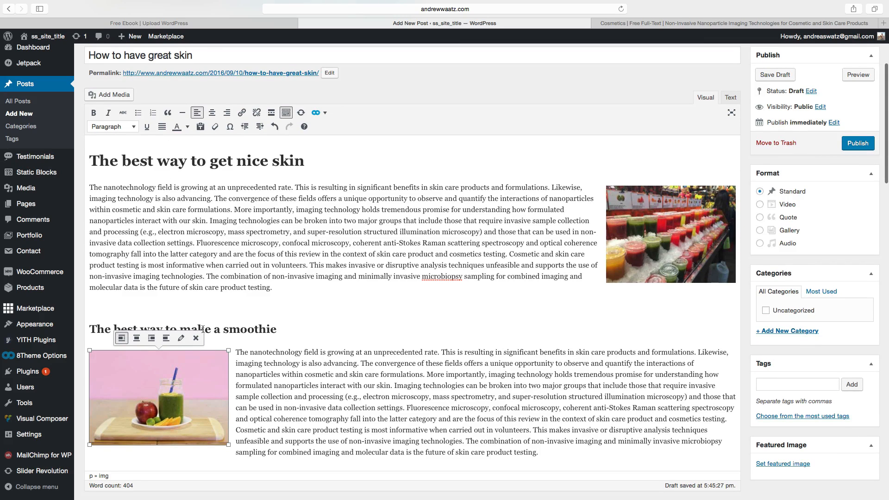
scroll(189, 272, "down", 4)
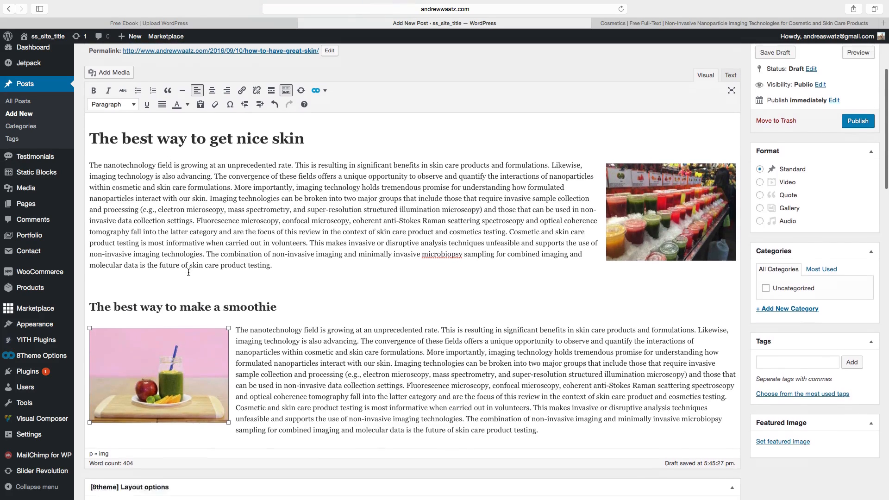
scroll(189, 272, "up", 3)
scroll(189, 272, "up", 3)
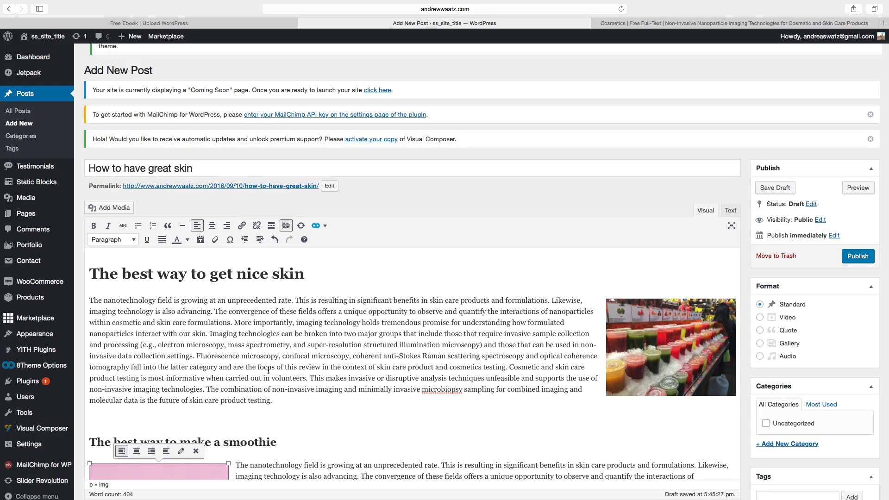
left_click(197, 355)
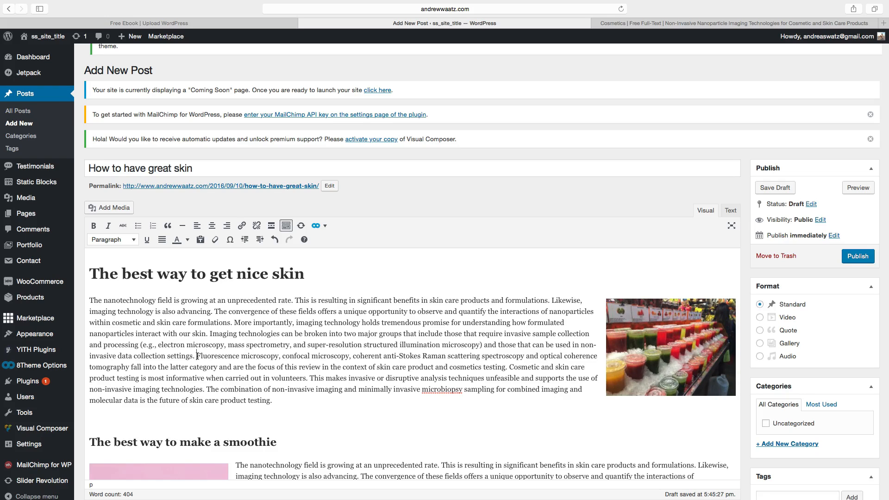
left_click_drag(197, 356, 278, 355)
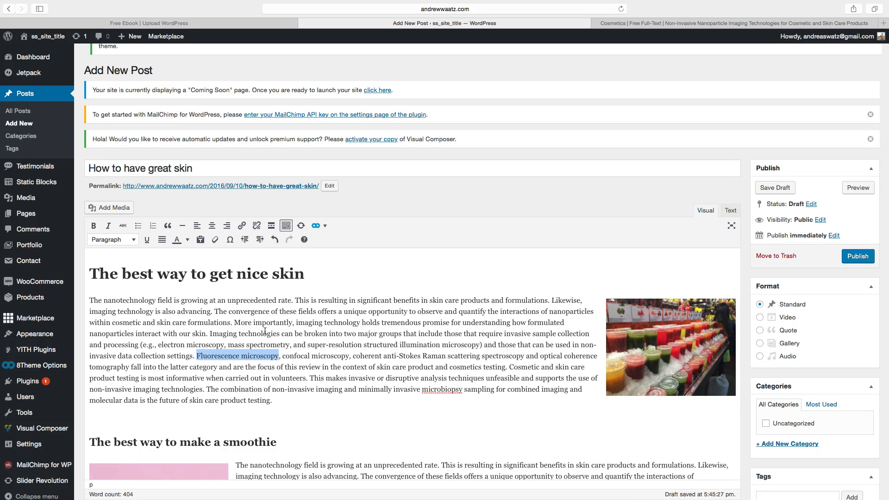
left_click(242, 226)
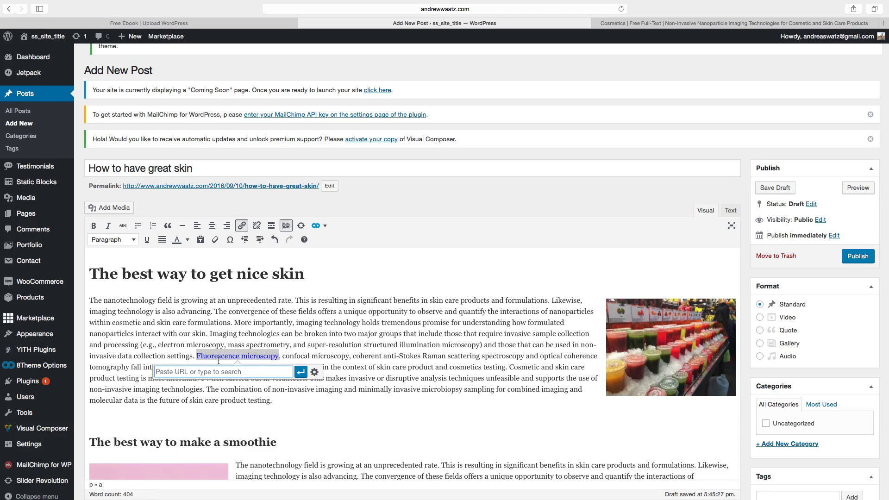
left_click(315, 374)
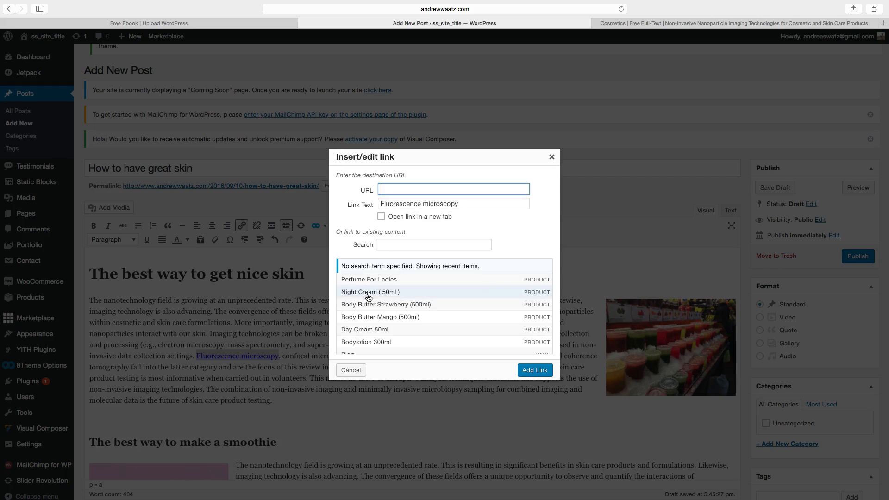
scroll(369, 298, "down", 5)
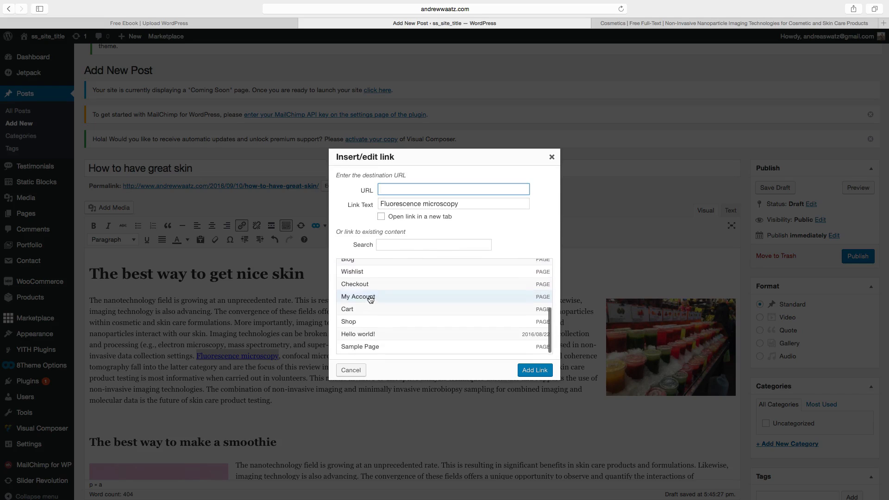
scroll(370, 299, "up", 5)
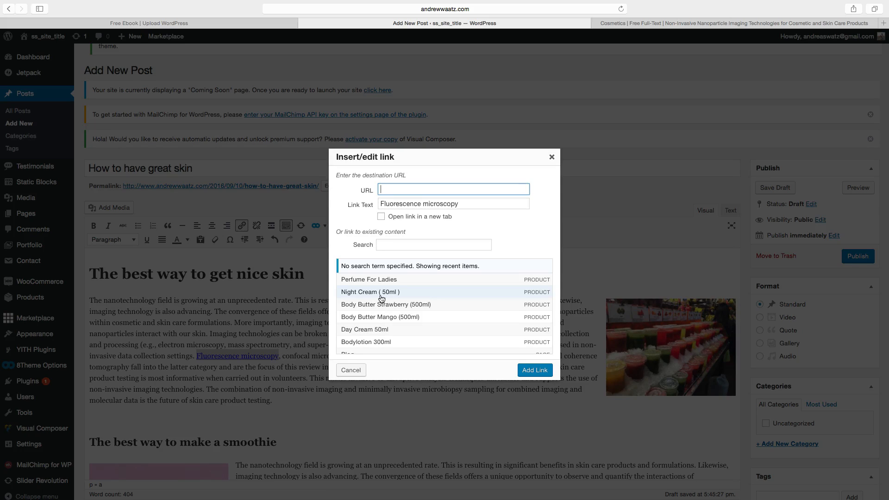
left_click(357, 292)
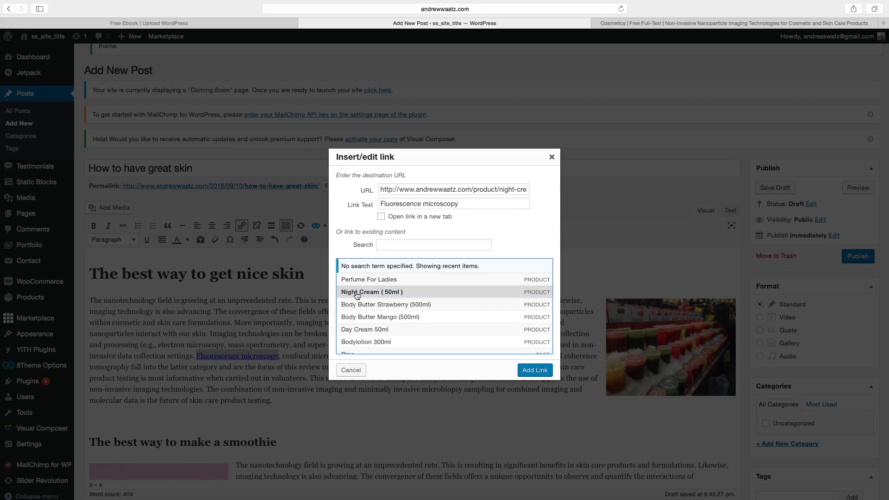
left_click(530, 371)
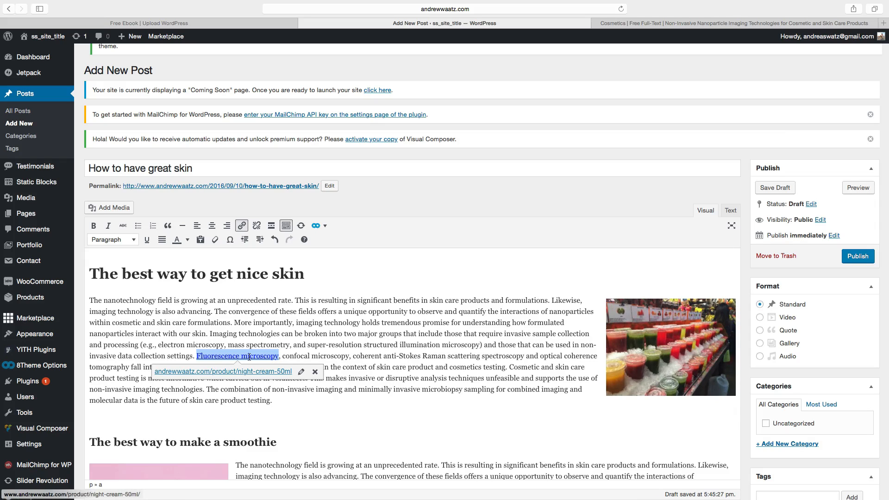
left_click(392, 346)
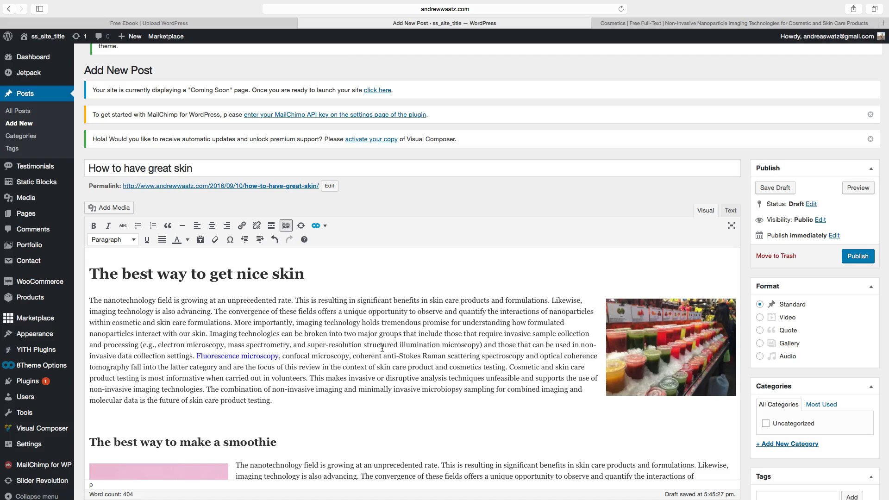
scroll(369, 350, "down", 2)
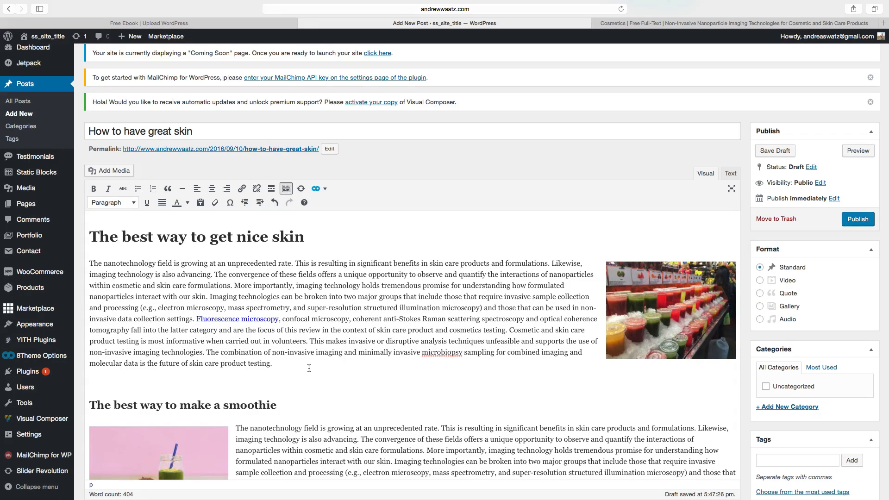
left_click(322, 190)
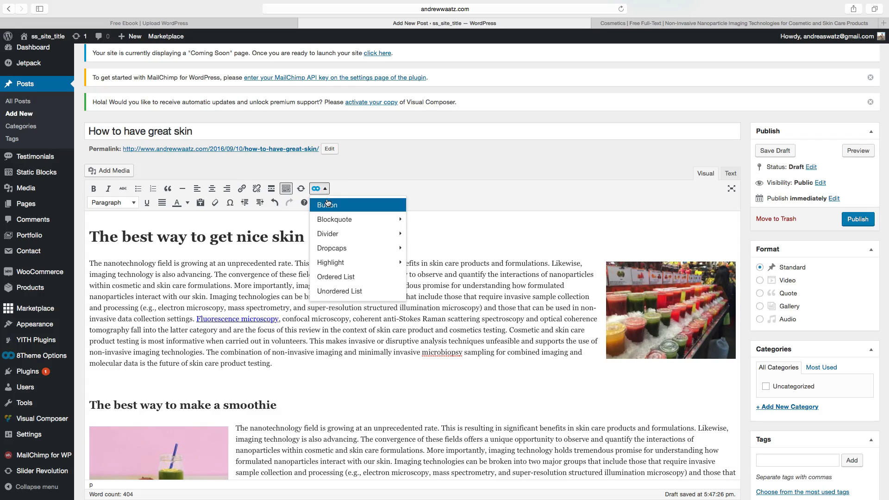
mouse_move(334, 219)
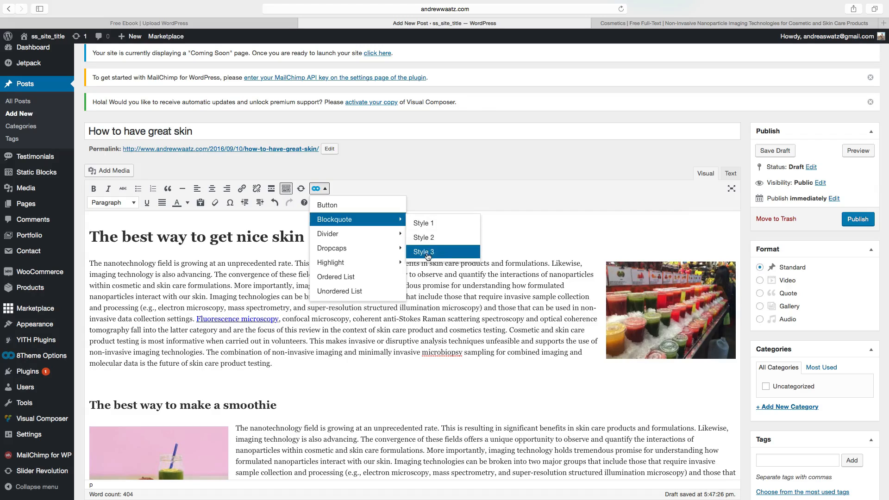
mouse_move(336, 240)
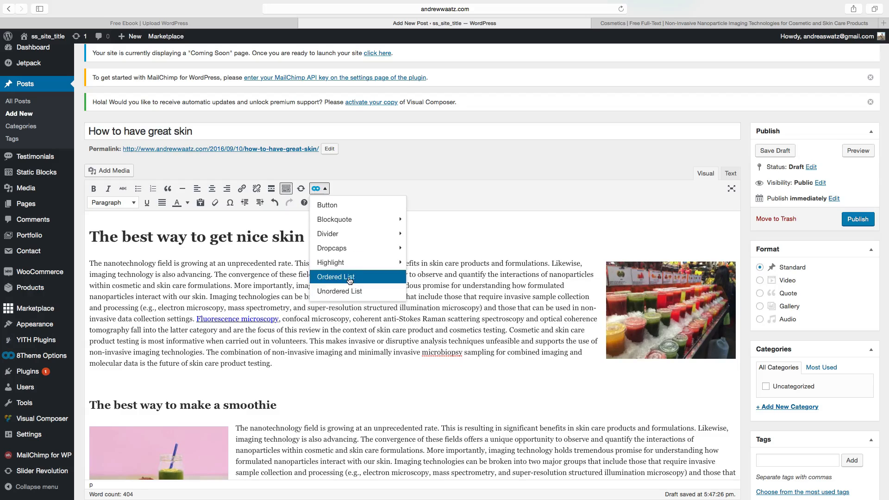
scroll(361, 270, "up", 2)
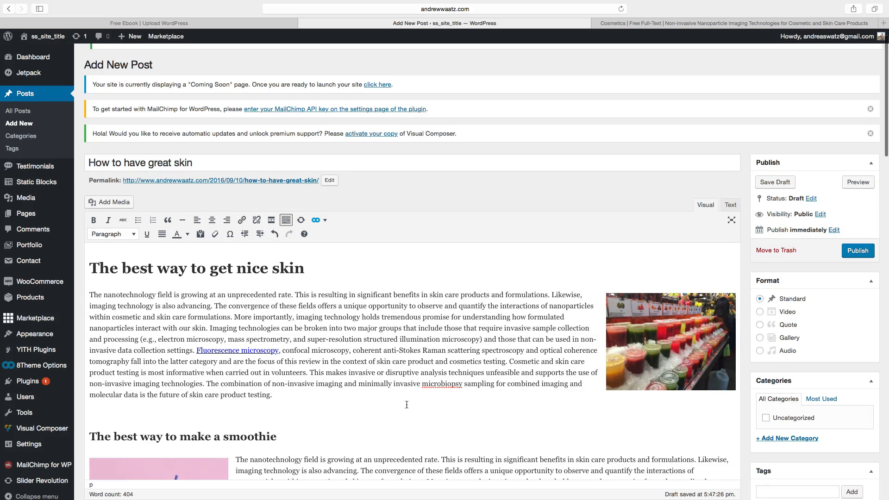
Set the post's sidebar position to Right and its widget area to Main Sidebar in the layout options.
scroll(407, 405, "down", 10)
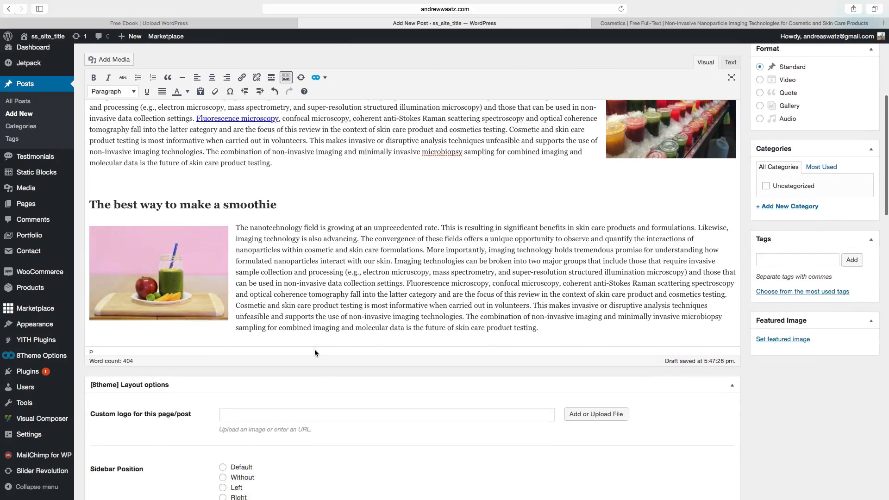
scroll(315, 349, "down", 5)
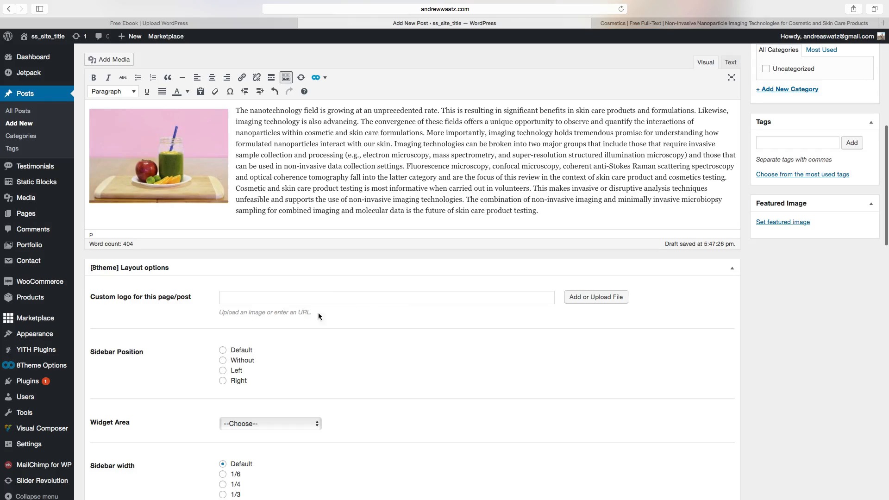
scroll(93, 369, "down", 2)
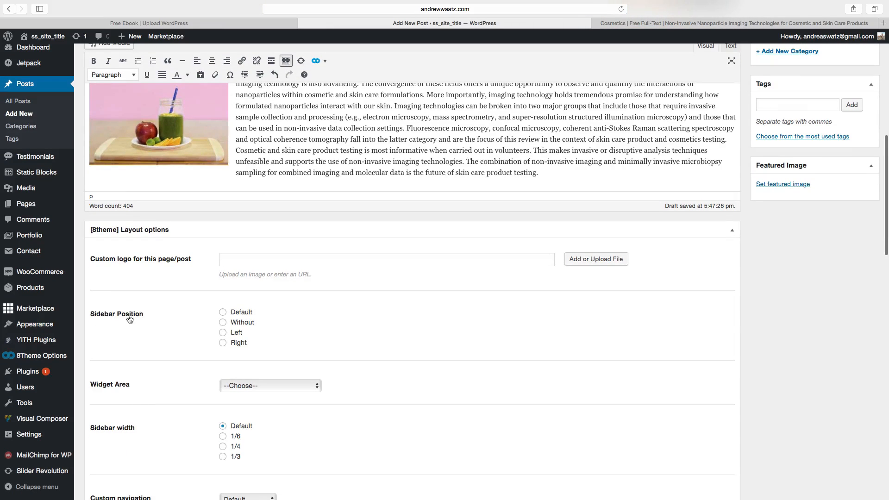
left_click(223, 344)
scroll(93, 307, "down", 4)
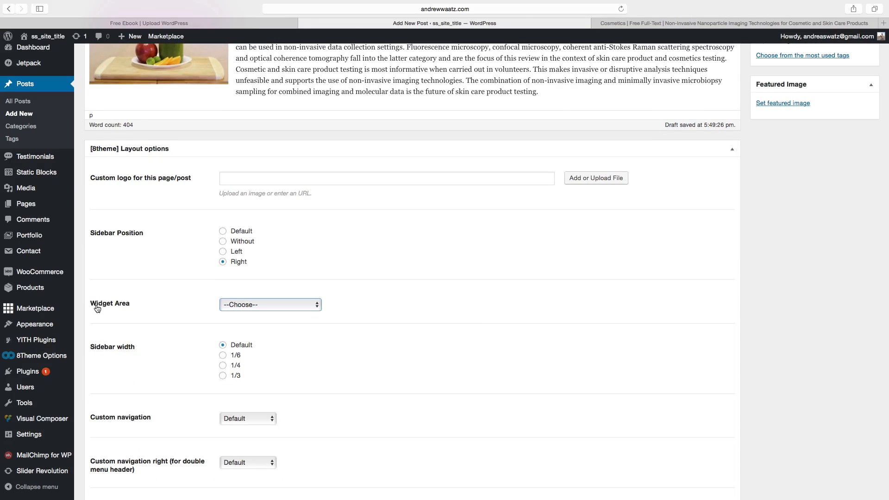
left_click(249, 304)
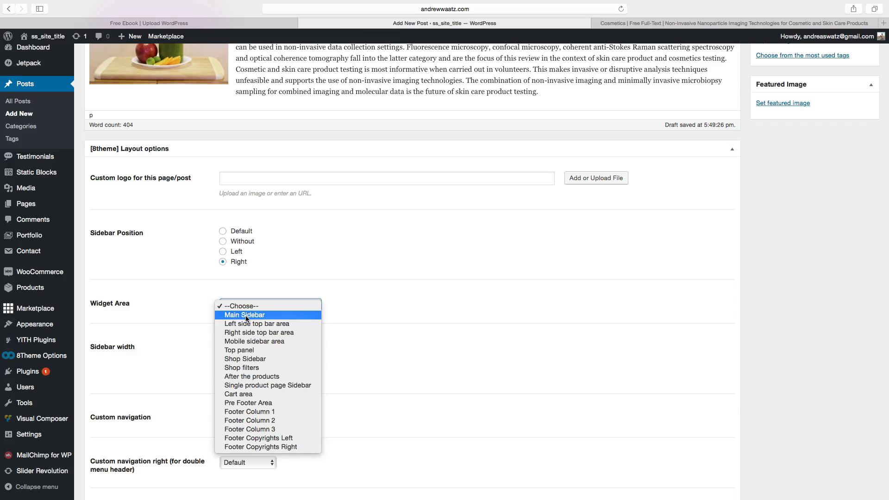
left_click(246, 317)
scroll(197, 328, "down", 2)
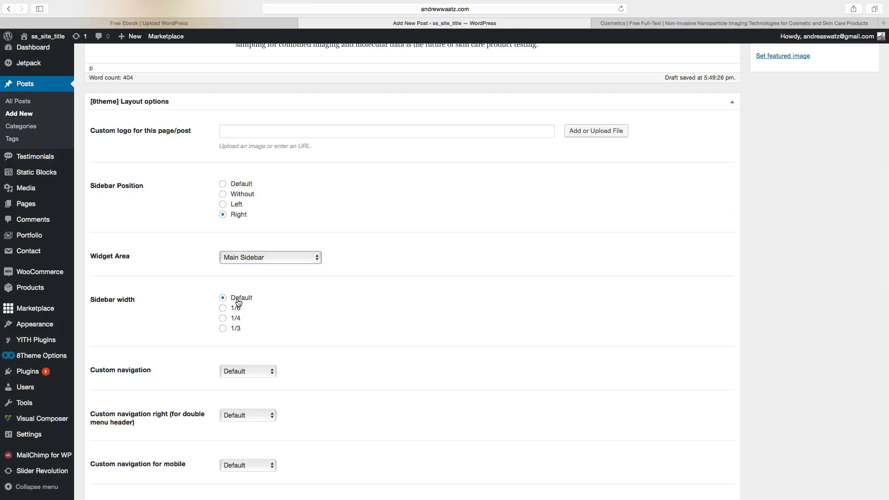
Set the post's custom navigation to Primary menu.
scroll(190, 332, "down", 2)
scroll(188, 333, "down", 2)
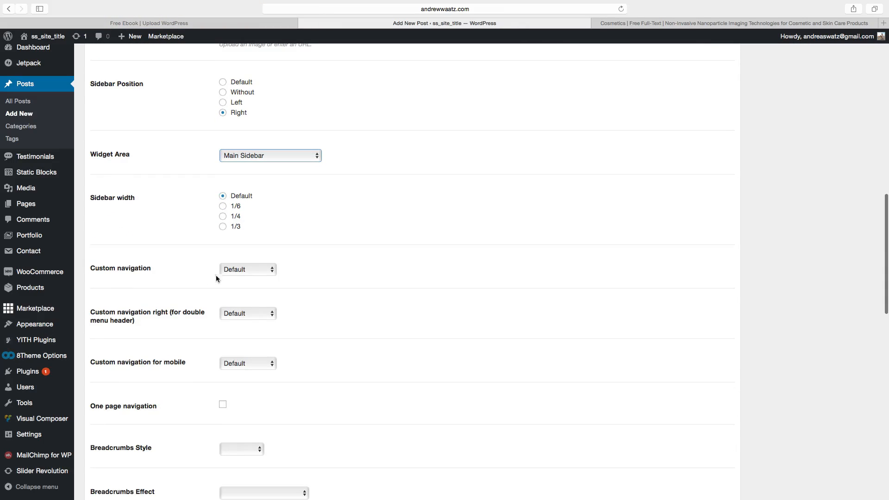
left_click(245, 270)
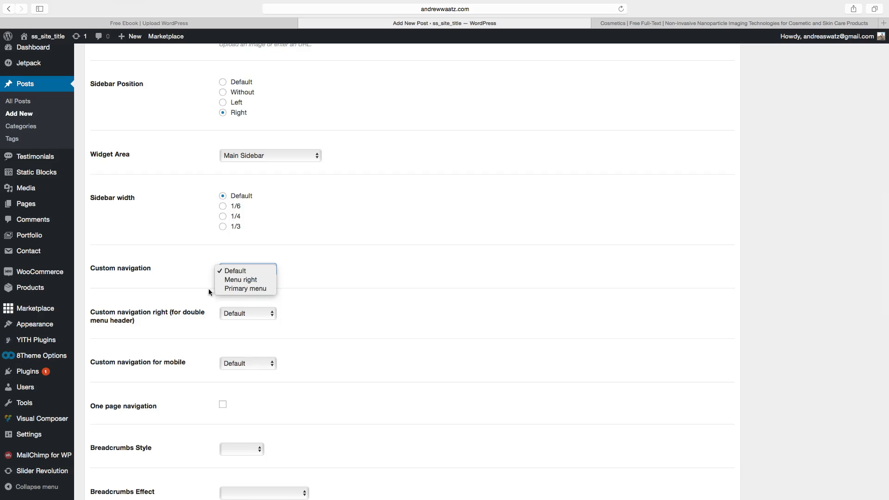
left_click(240, 269)
left_click(240, 269)
left_click(233, 289)
scroll(180, 306, "down", 5)
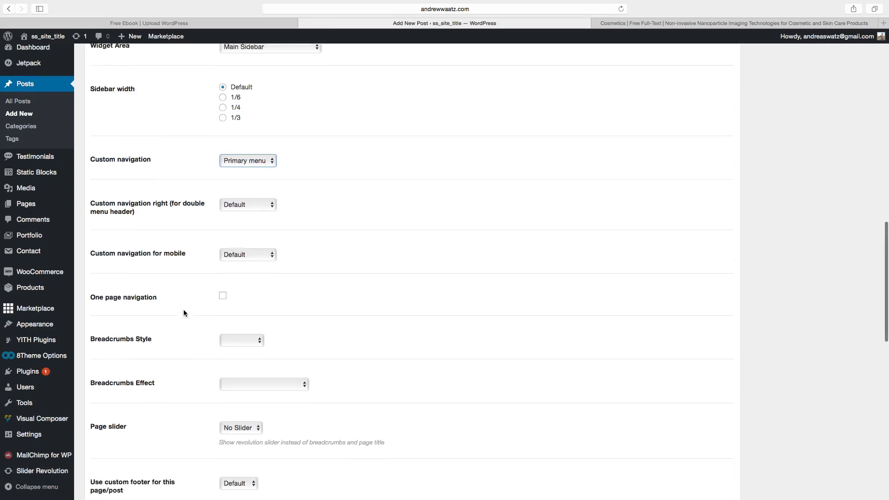
Review the remaining layout, slider and post options further down the editor page.
scroll(184, 309, "up", 2)
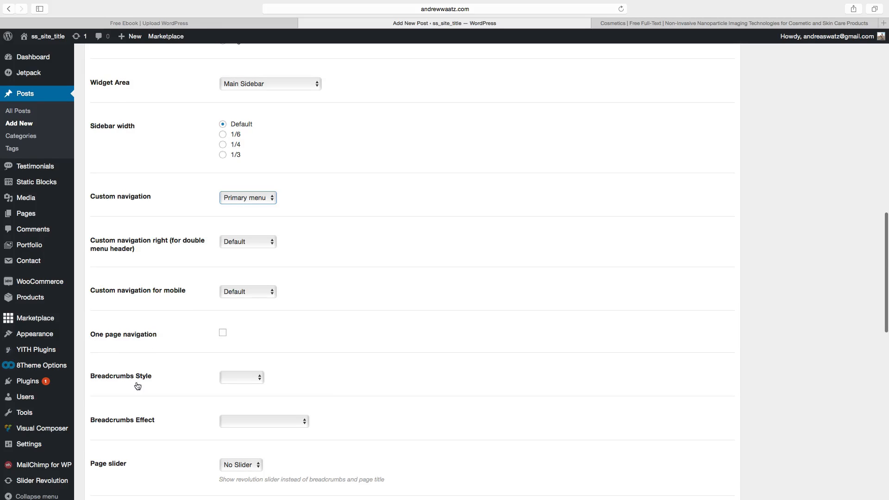
scroll(129, 383, "down", 1)
scroll(129, 386, "down", 4)
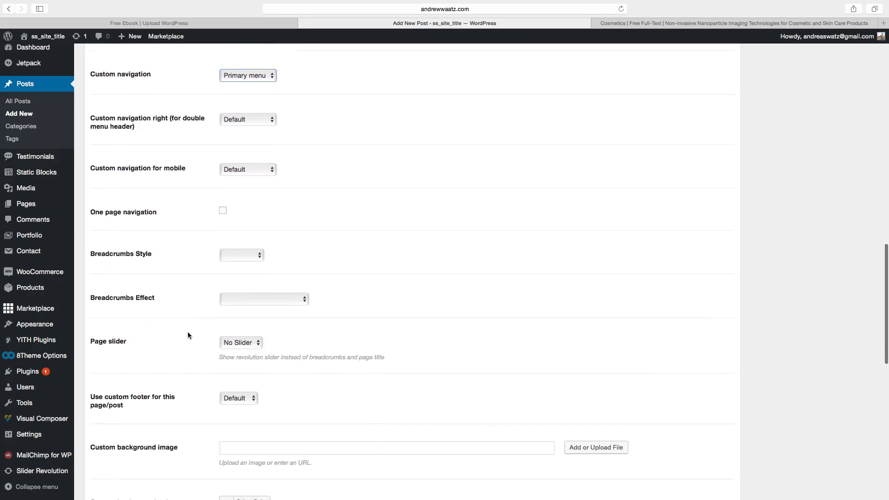
scroll(186, 348, "down", 4)
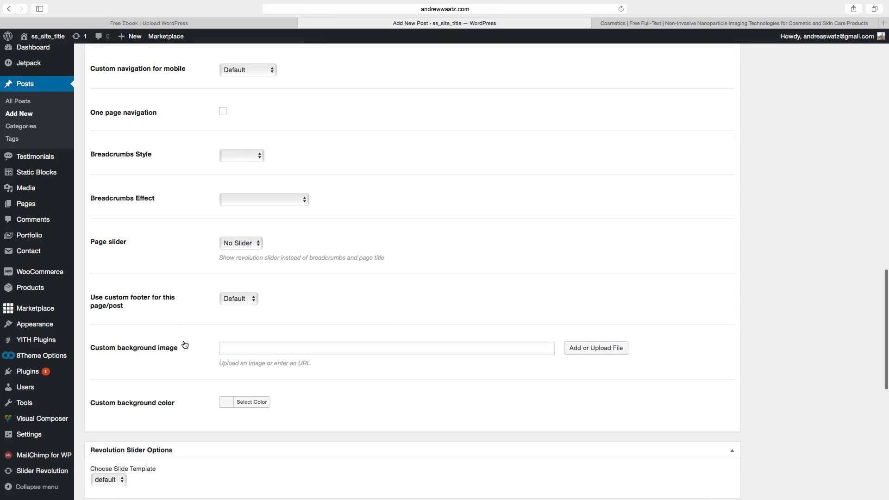
scroll(188, 345, "up", 5)
scroll(188, 345, "down", 4)
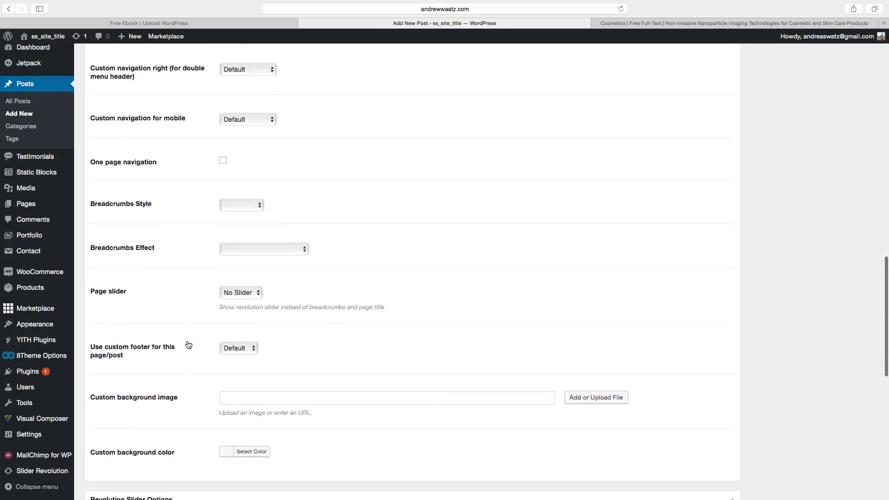
scroll(186, 346, "up", 12)
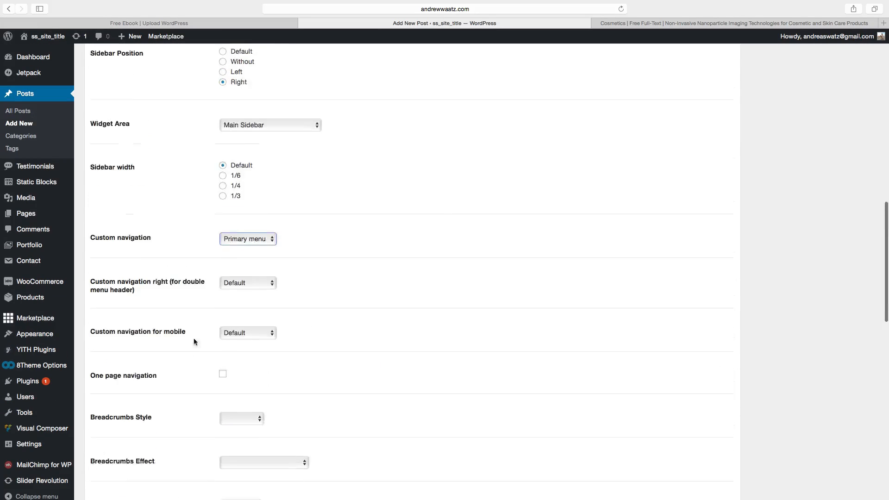
scroll(226, 328, "down", 15)
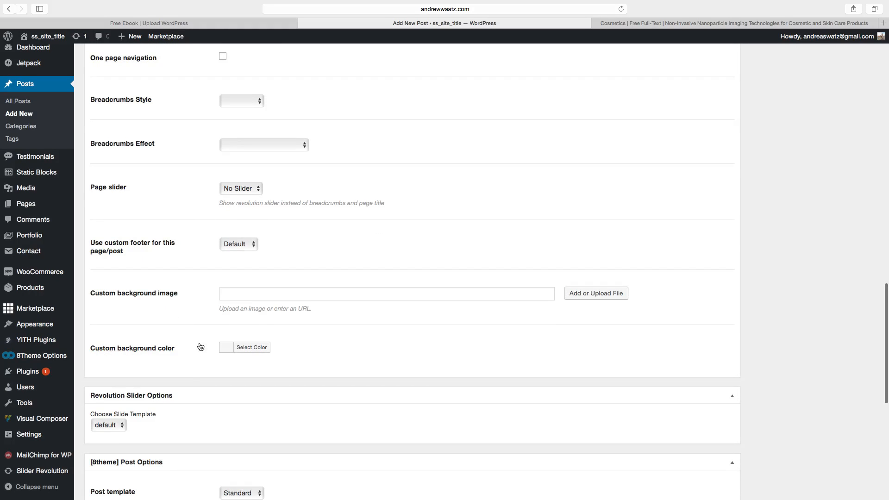
scroll(186, 343, "up", 1)
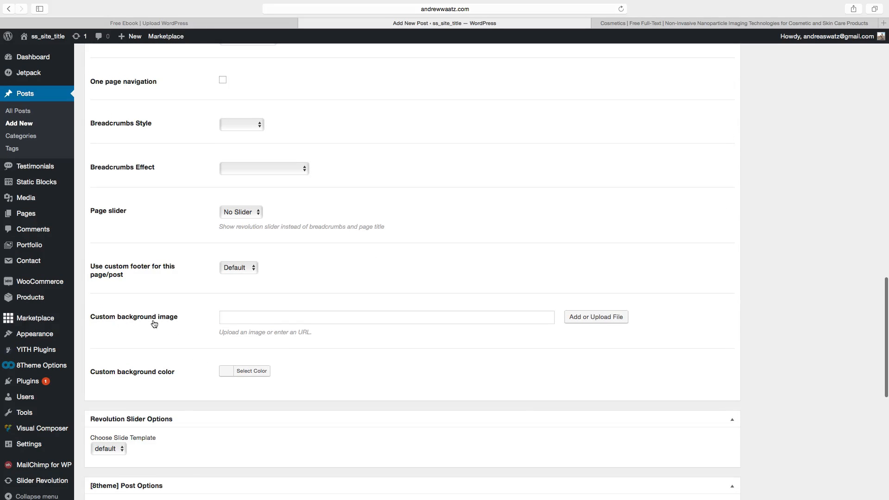
scroll(176, 323, "up", 1)
scroll(179, 324, "up", 5)
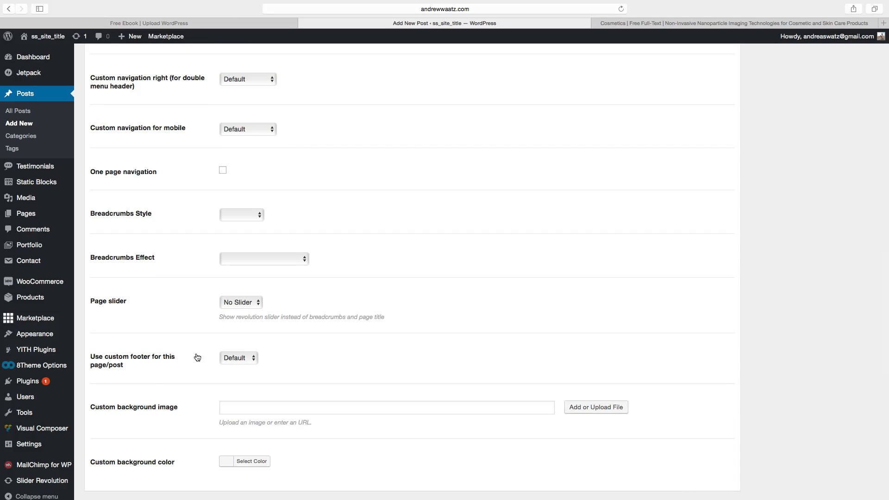
scroll(184, 331, "up", 6)
scroll(184, 331, "down", 15)
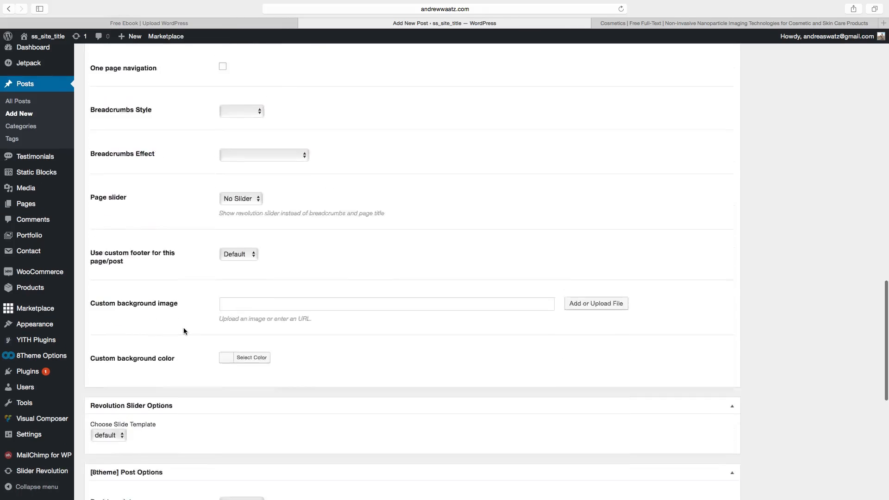
scroll(183, 331, "down", 5)
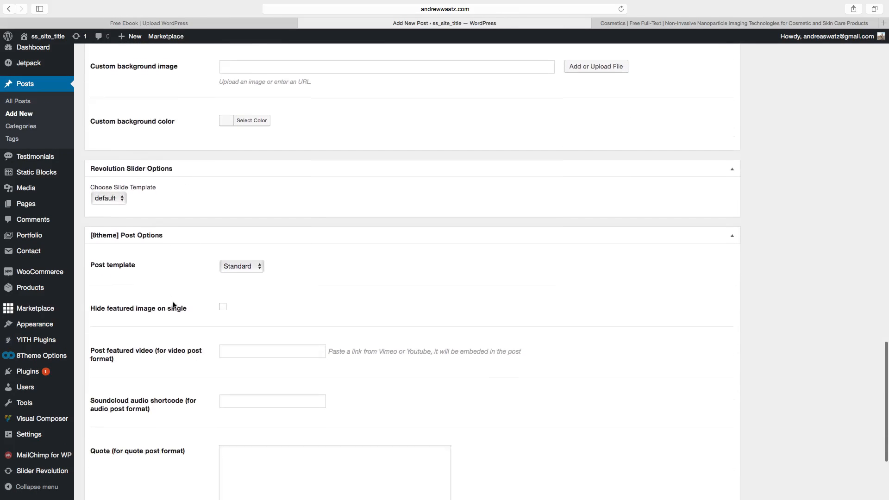
scroll(171, 306, "down", 1)
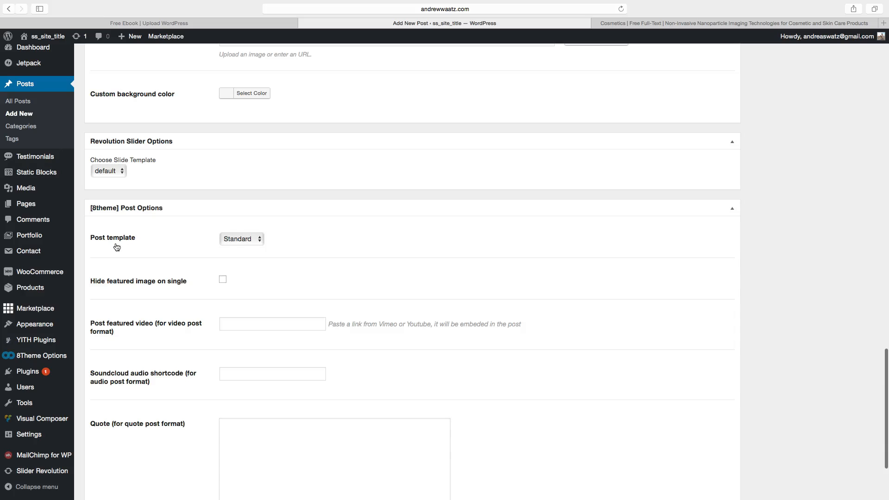
scroll(180, 272, "down", 2)
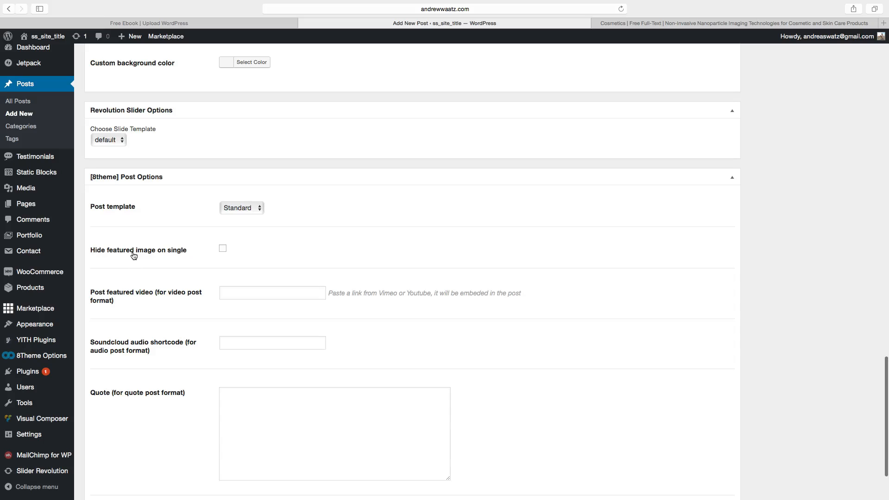
scroll(135, 255, "down", 1)
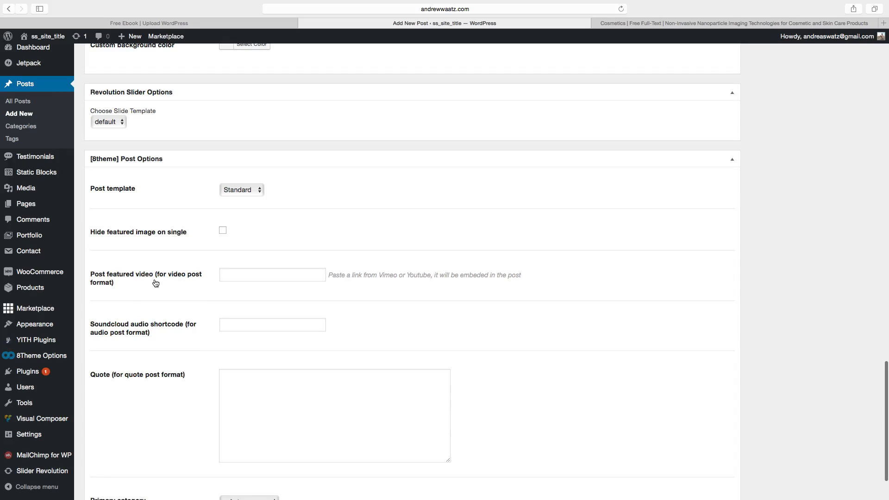
scroll(215, 284, "down", 1)
scroll(214, 284, "down", 3)
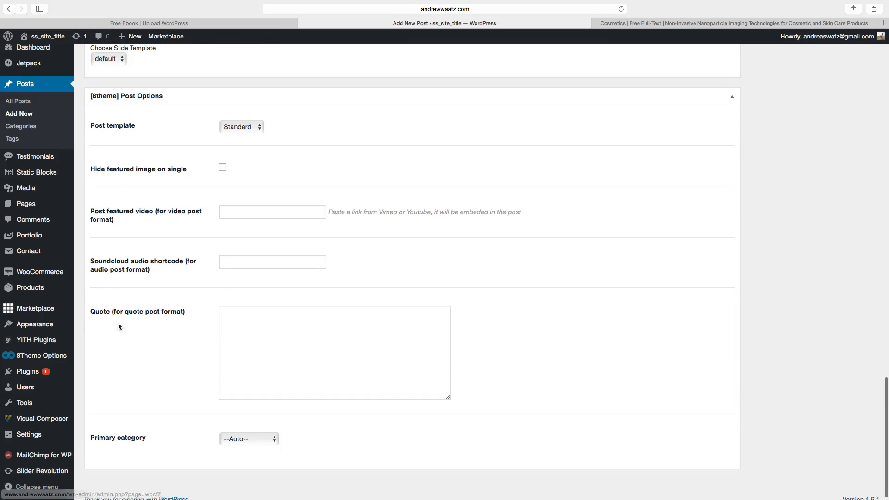
scroll(121, 327, "down", 1)
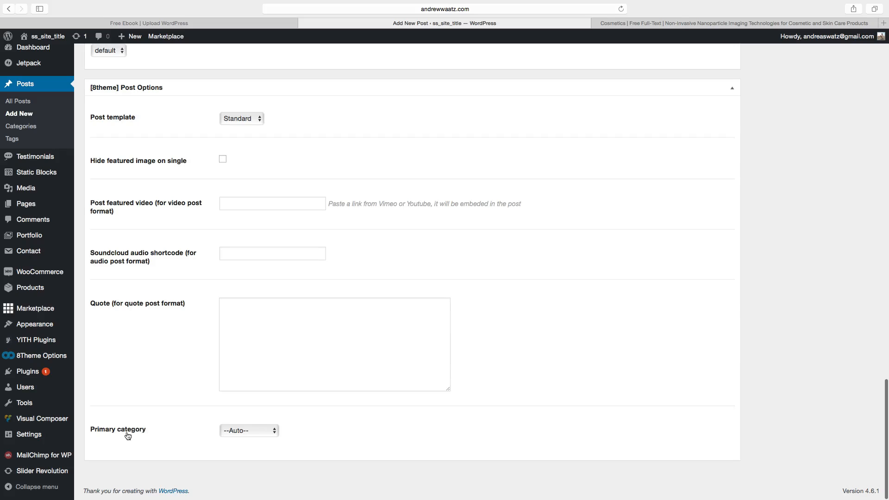
scroll(188, 438, "up", 20)
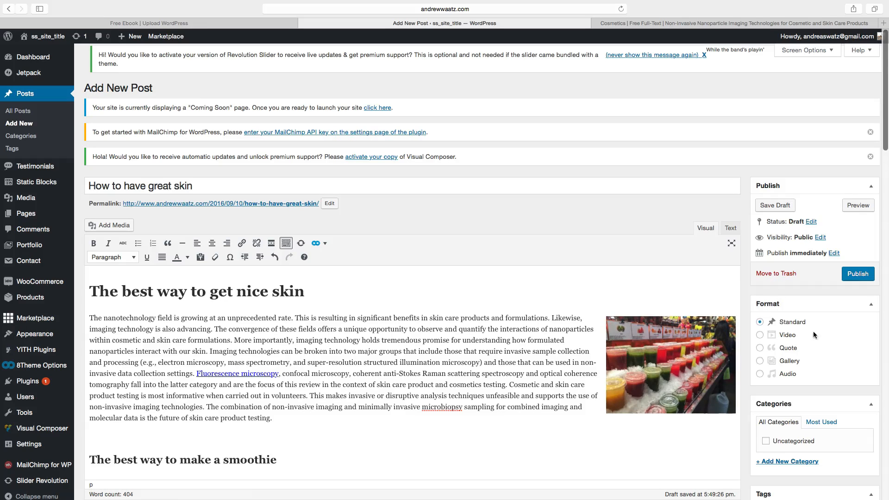
Add a new category named "Natural Skin Care" for the post.
scroll(778, 320, "down", 5)
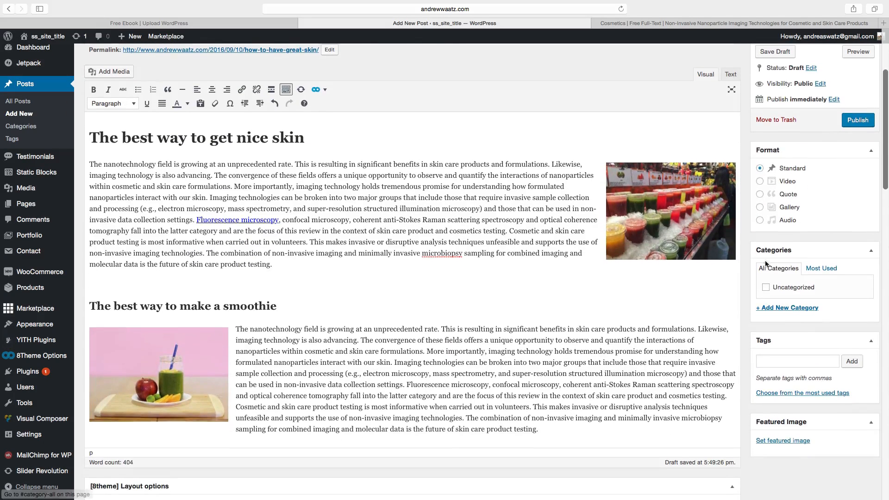
left_click(767, 309)
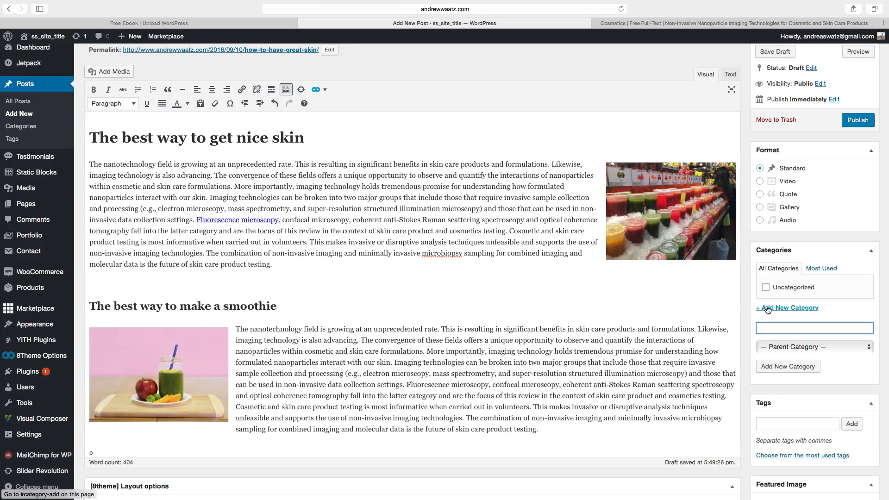
type("Natural Skin")
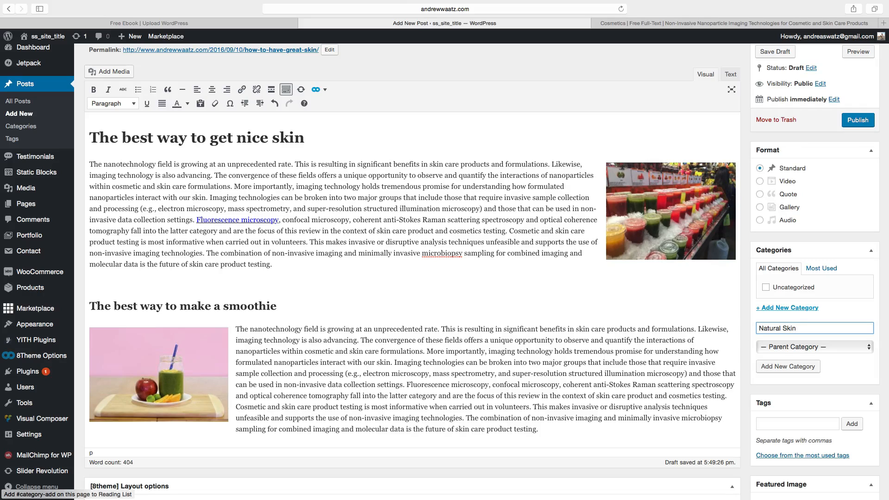
type(" Care")
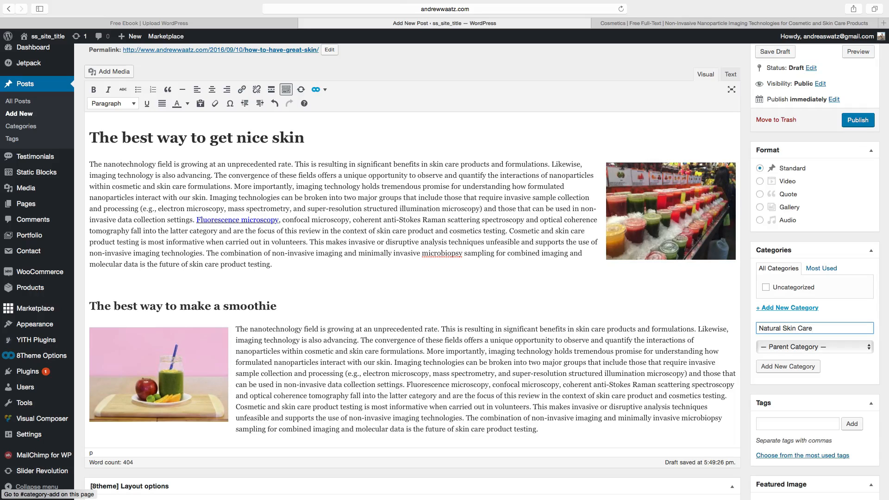
left_click(772, 370)
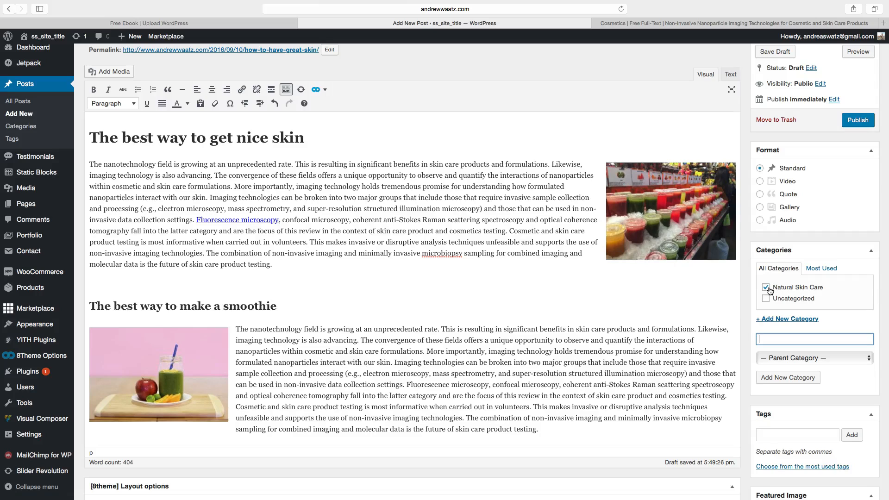
Add the tags "skin care" and "smoothie" to the post.
scroll(768, 297, "down", 5)
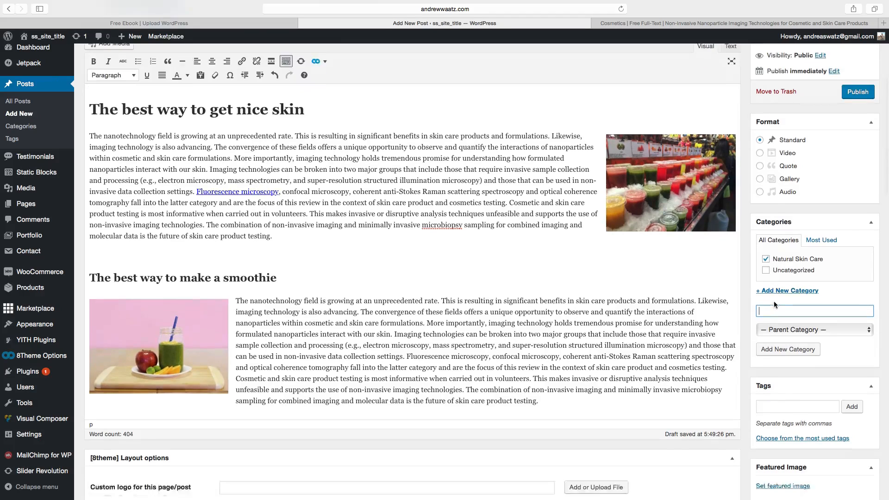
left_click(769, 315)
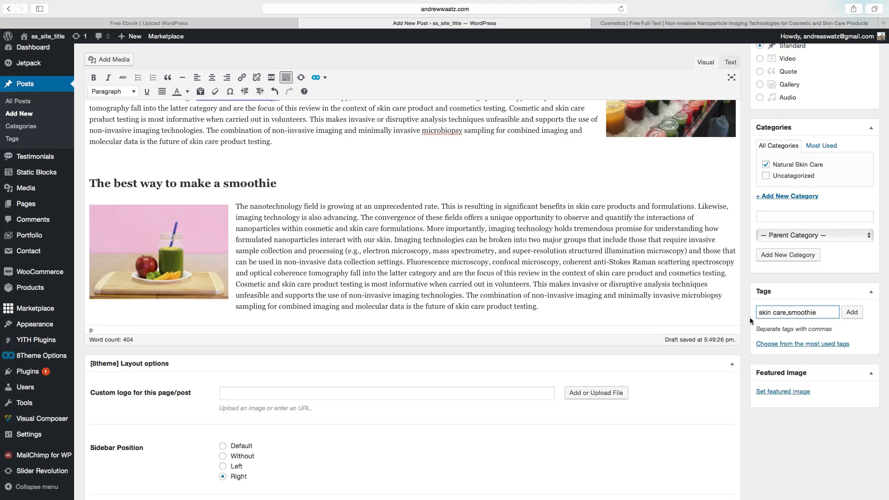
left_click(851, 313)
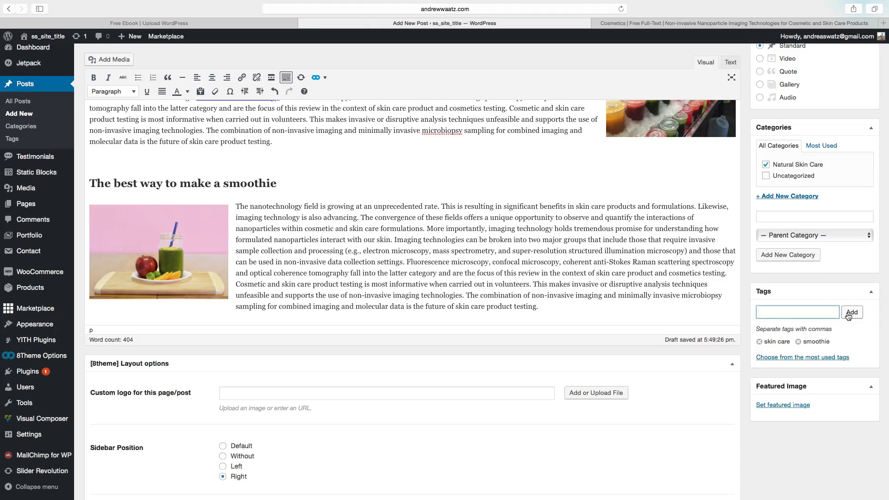
Set the smoothie stall photo from the media library as the post's featured image.
scroll(815, 366, "down", 1)
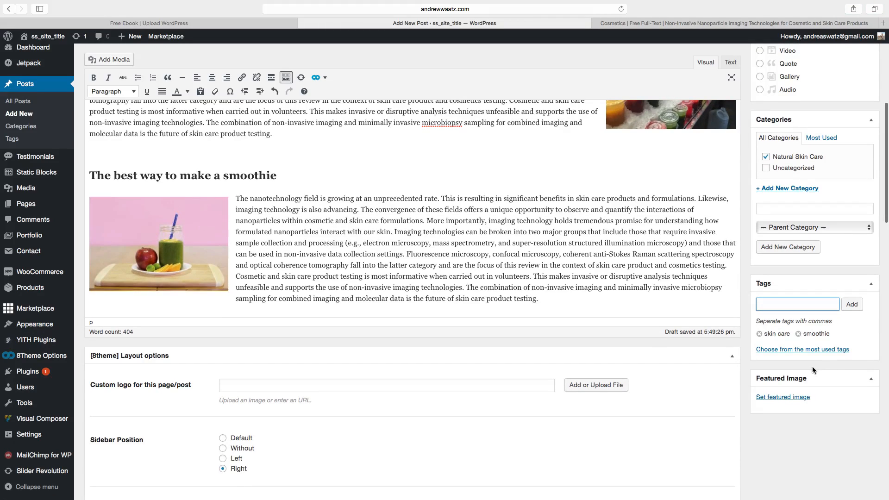
left_click(781, 398)
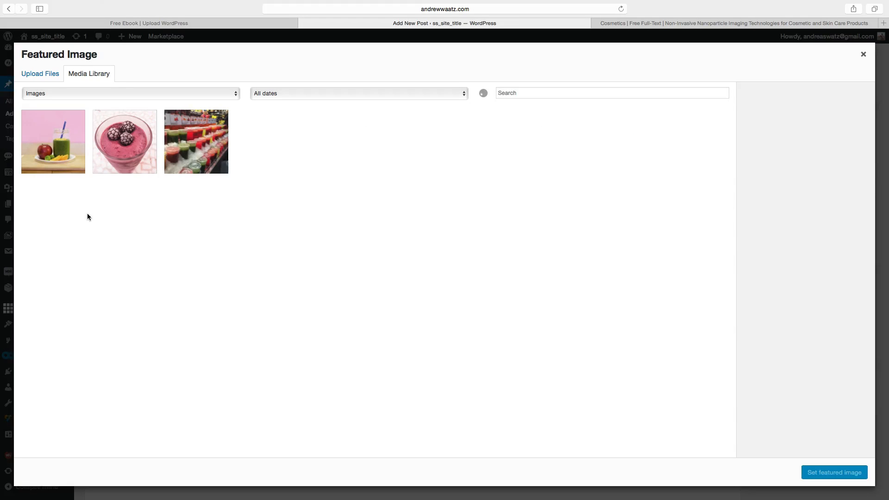
left_click(193, 153)
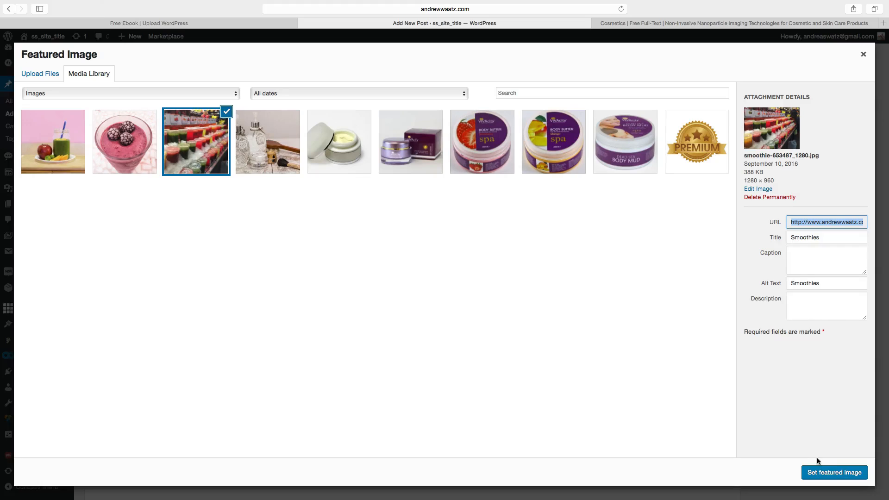
left_click(828, 477)
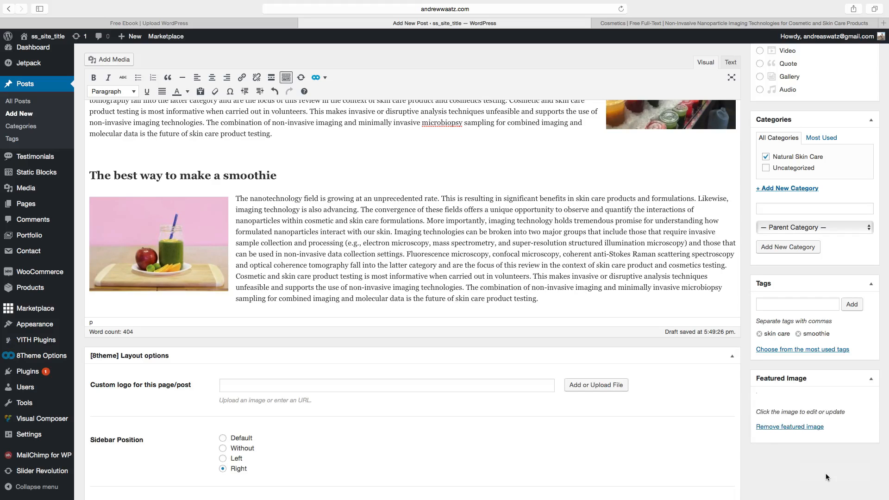
Publish the post.
scroll(815, 451, "up", 1)
scroll(814, 452, "down", 5)
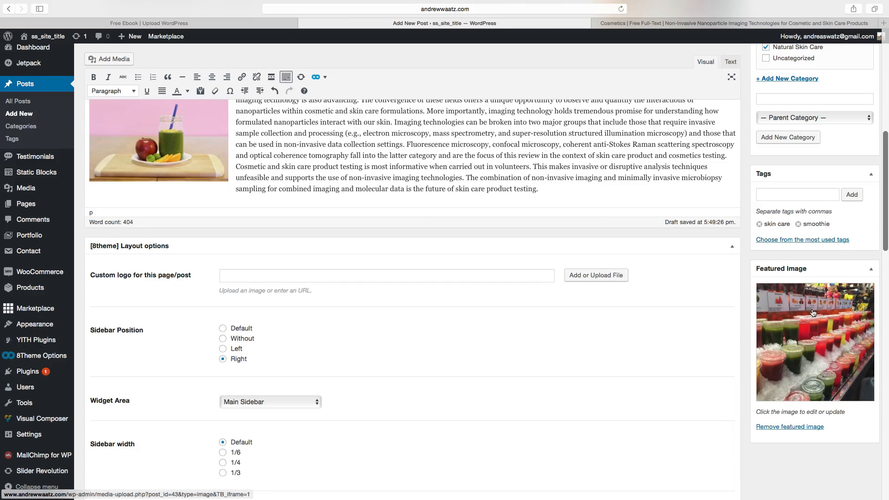
scroll(818, 313, "up", 2)
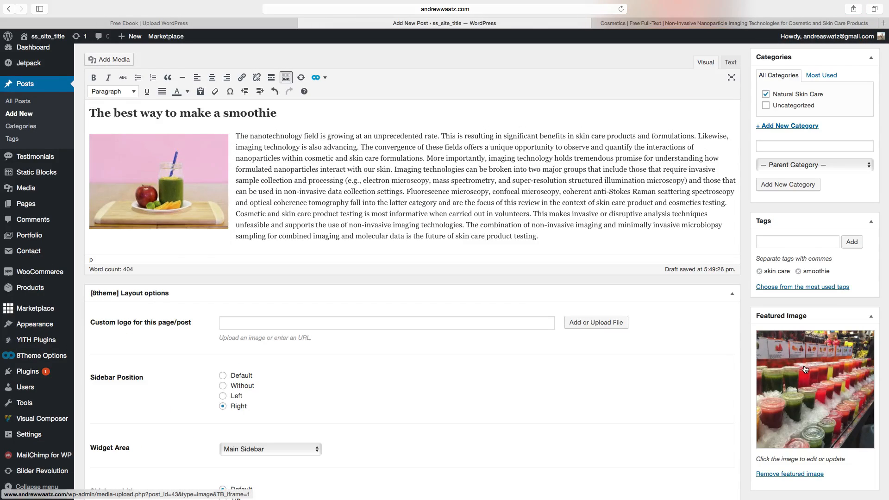
scroll(711, 364, "up", 8)
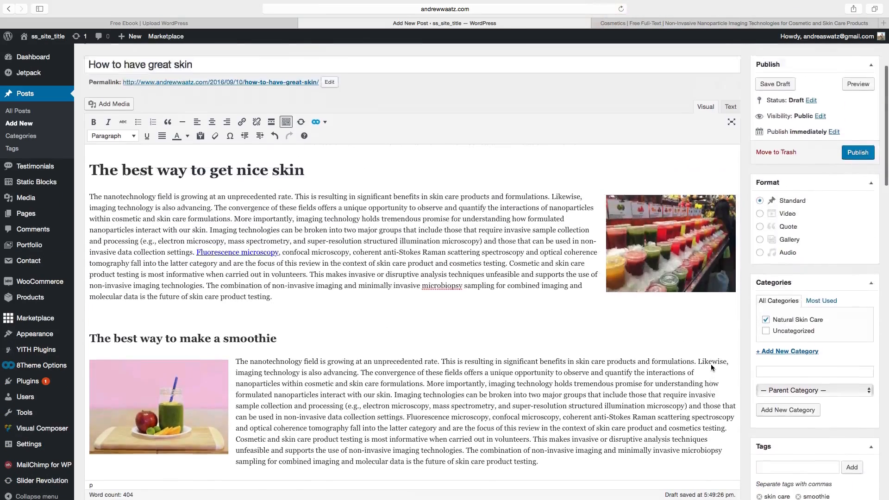
scroll(710, 364, "up", 4)
left_click(857, 275)
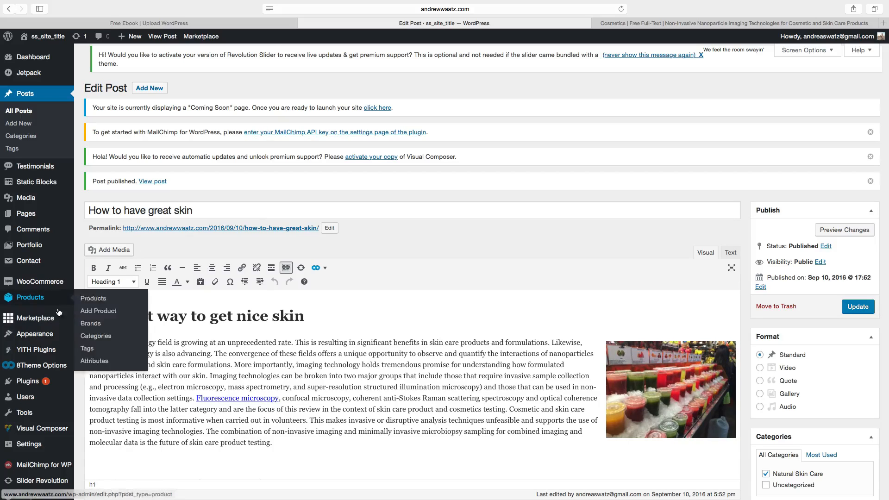
Add the Natural Skin Care category to the Primary menu as a sub item under Blog, and save the menu.
mouse_move(39, 286)
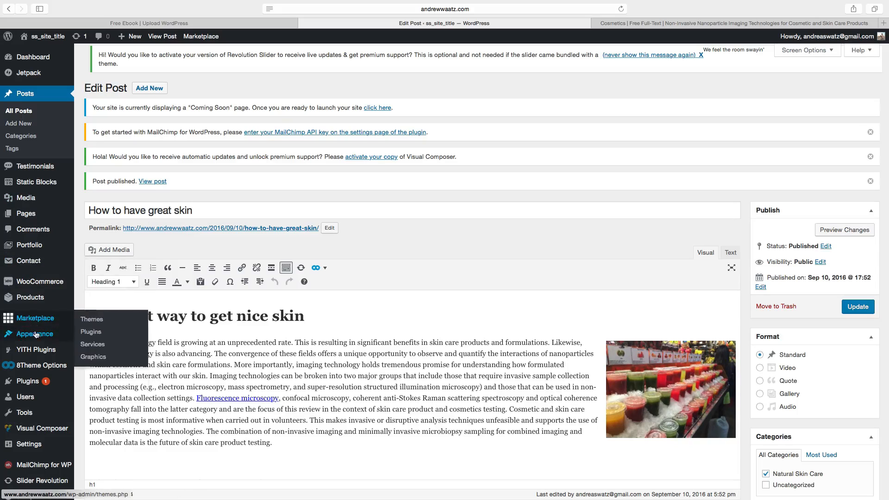
mouse_move(42, 334)
left_click(91, 373)
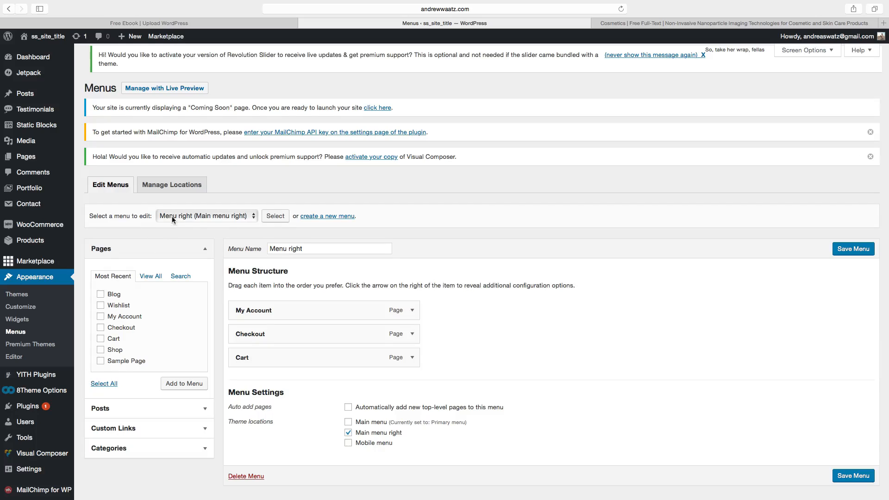
left_click(172, 219)
left_click(178, 226)
left_click(273, 217)
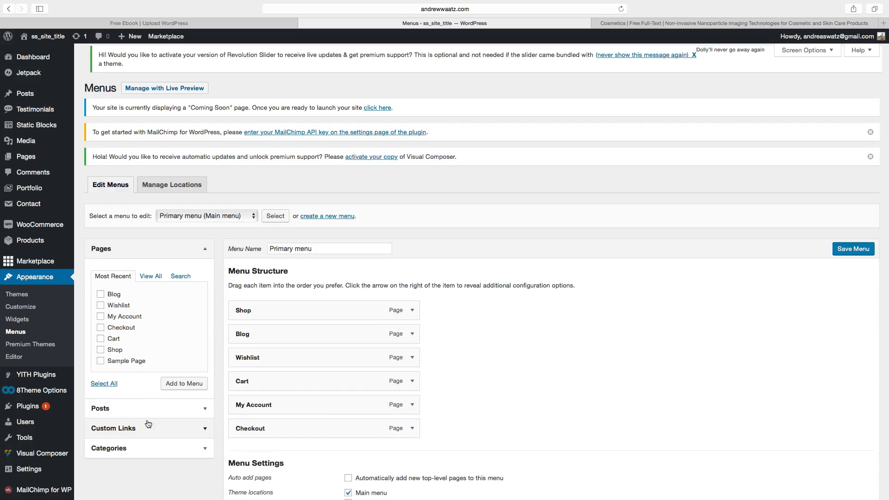
left_click(132, 448)
scroll(135, 424, "down", 2)
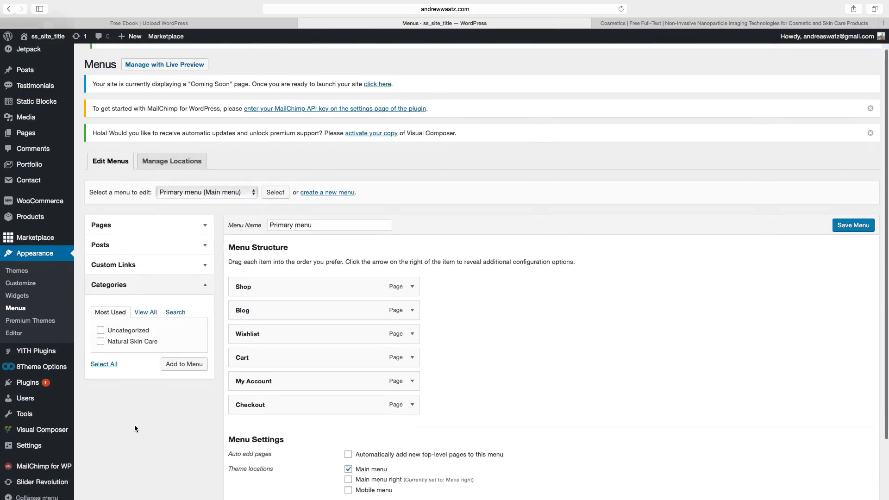
left_click(101, 336)
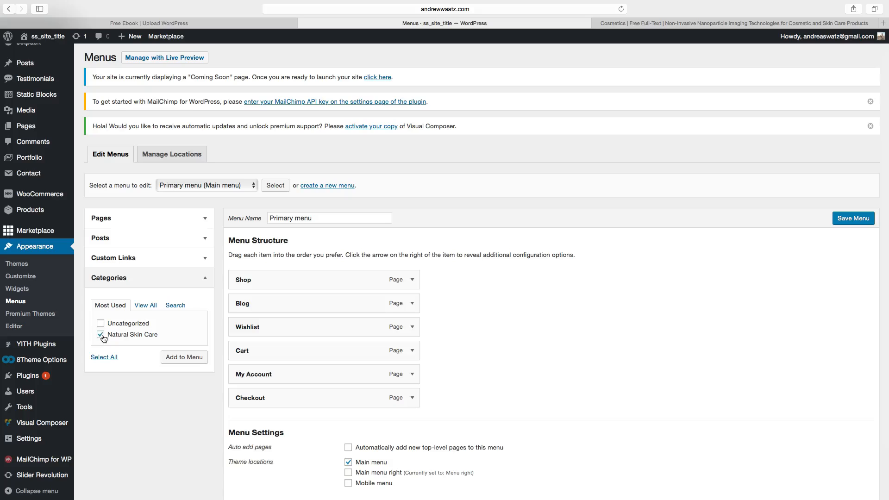
left_click(171, 360)
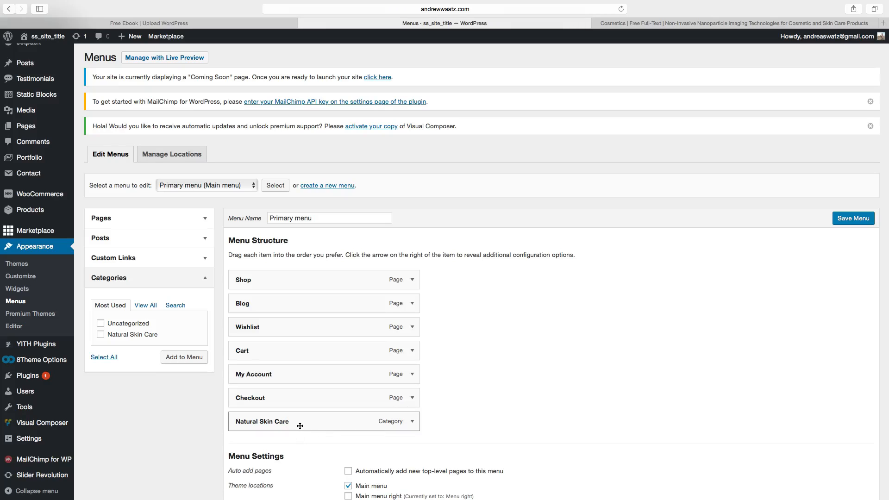
left_click_drag(298, 425, 282, 327)
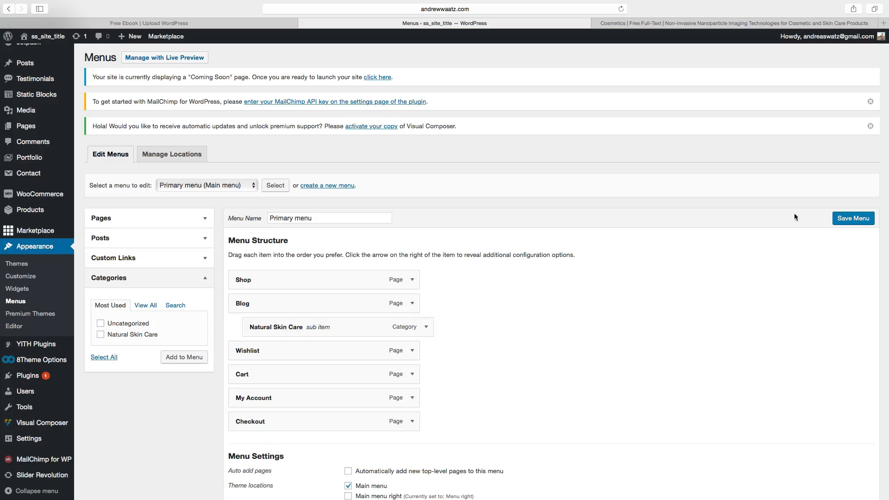
left_click(852, 221)
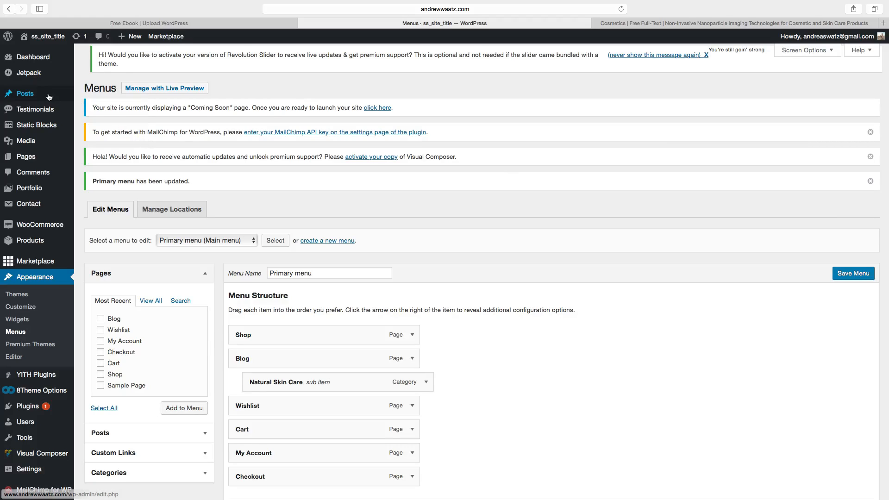
Examine the post categories page and its parent category options.
mouse_move(49, 98)
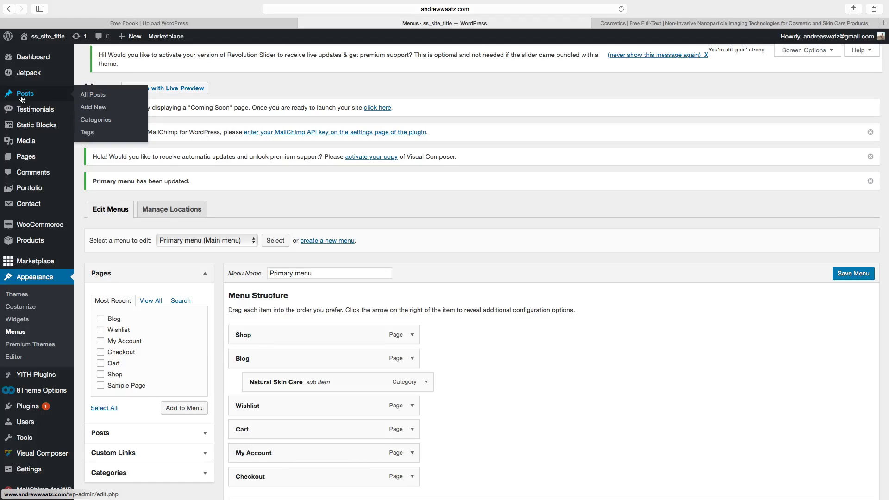
left_click(93, 122)
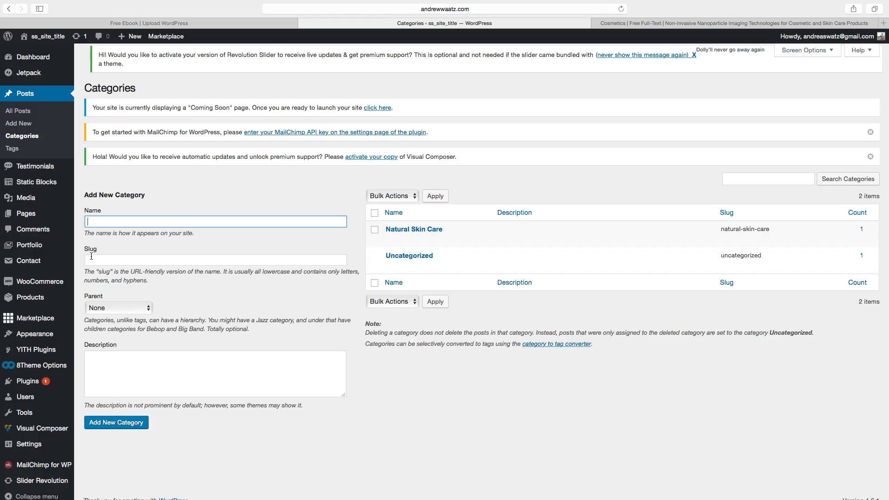
left_click(115, 315)
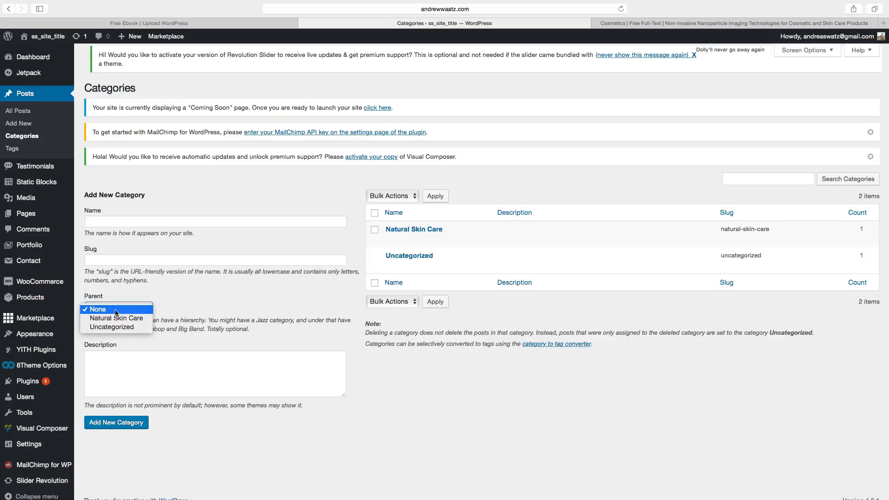
left_click(146, 314)
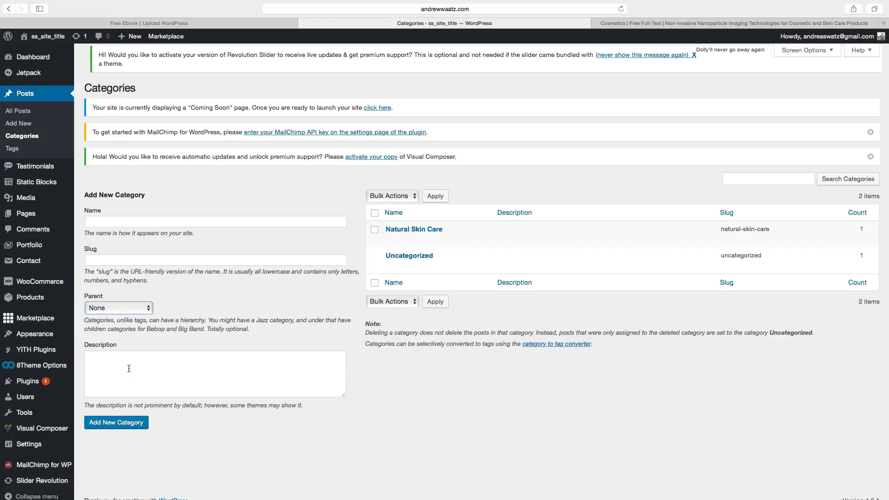
left_click(100, 360)
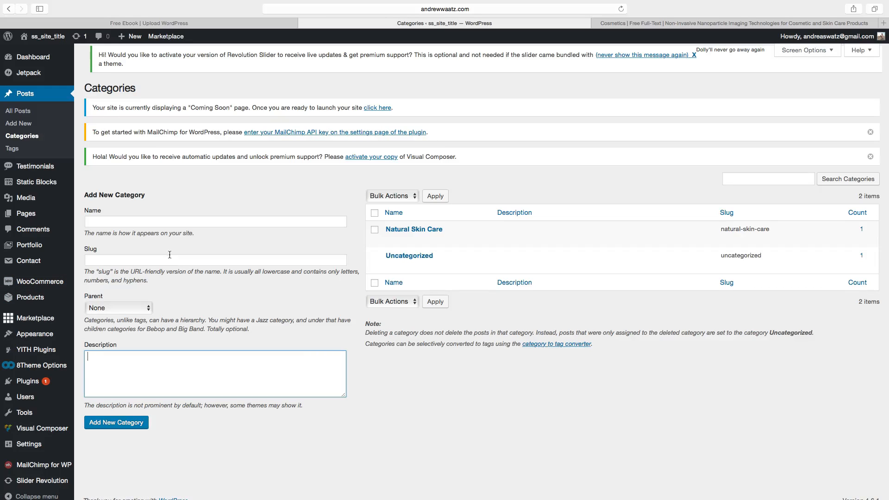
Set the static posts page to Blog in the site Customizer and publish the change.
left_click(47, 37)
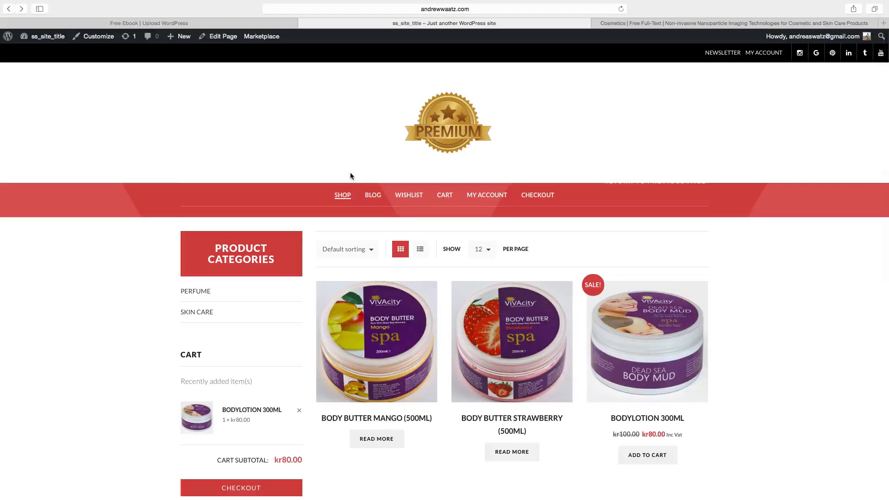
mouse_move(369, 195)
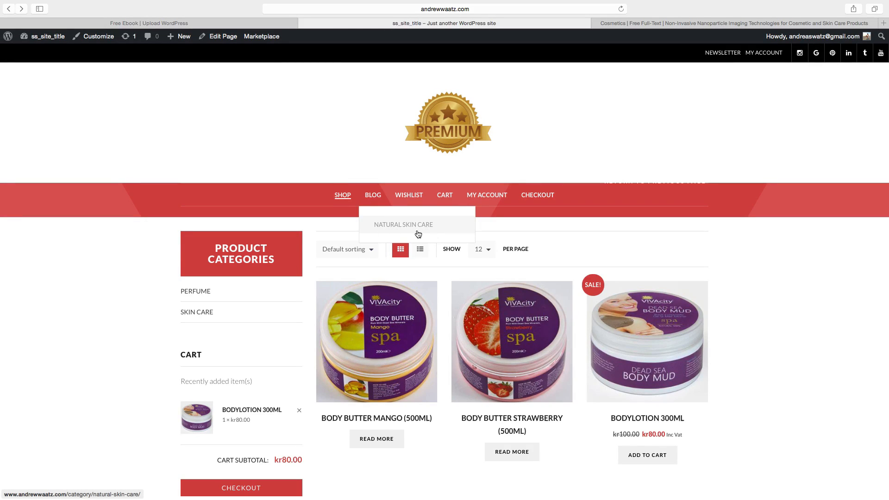
left_click(375, 197)
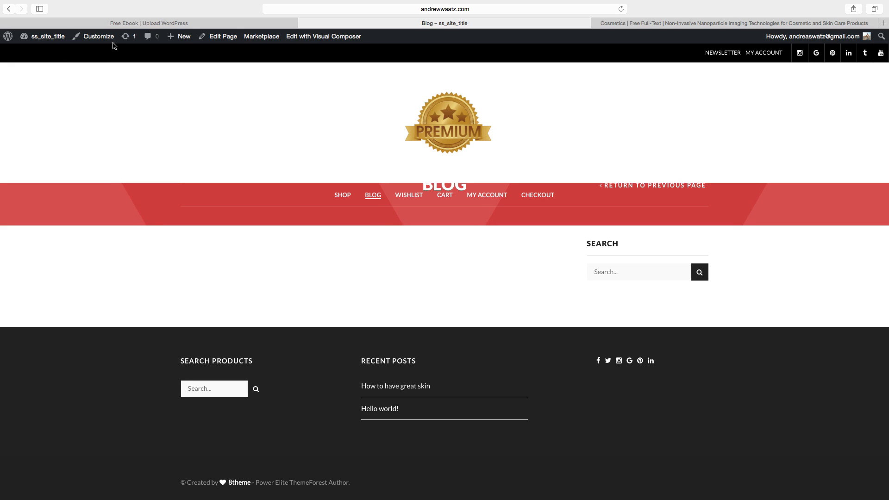
left_click(100, 37)
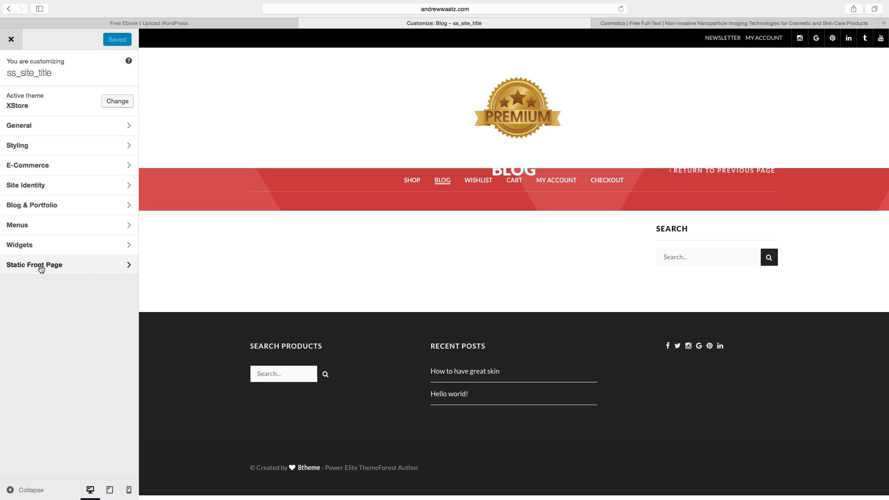
left_click(42, 269)
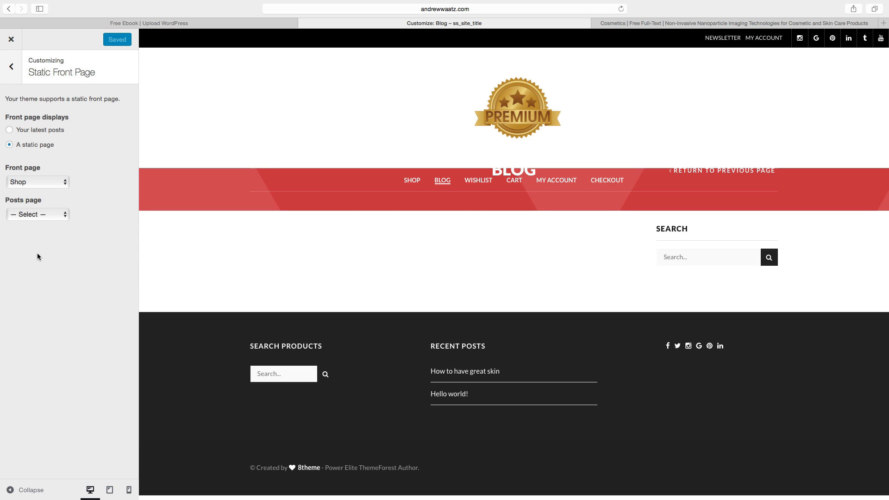
left_click(36, 214)
left_click(27, 222)
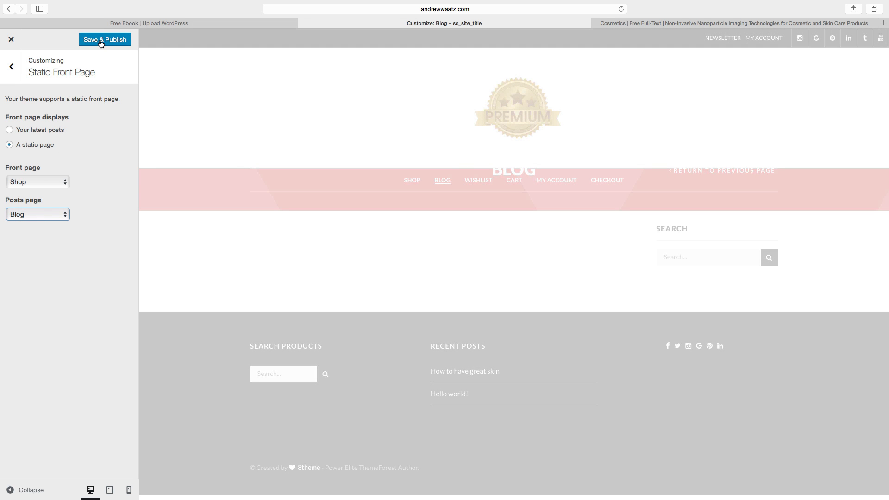
left_click(101, 41)
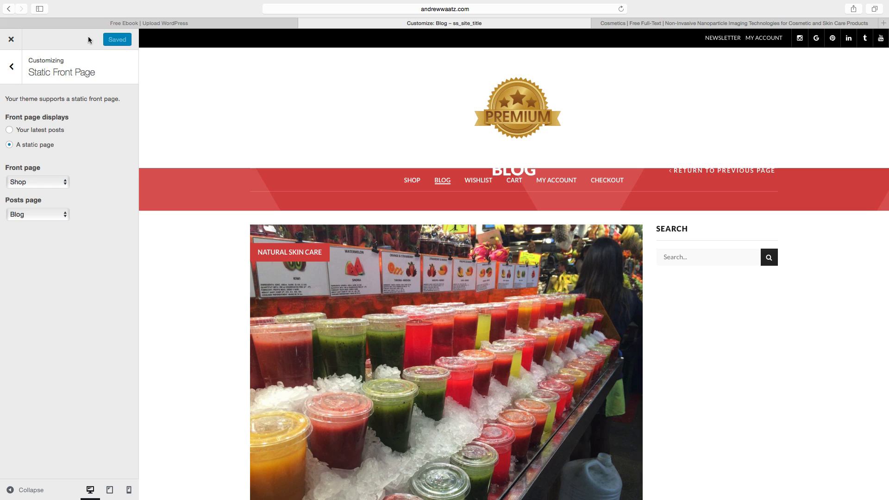
left_click(11, 41)
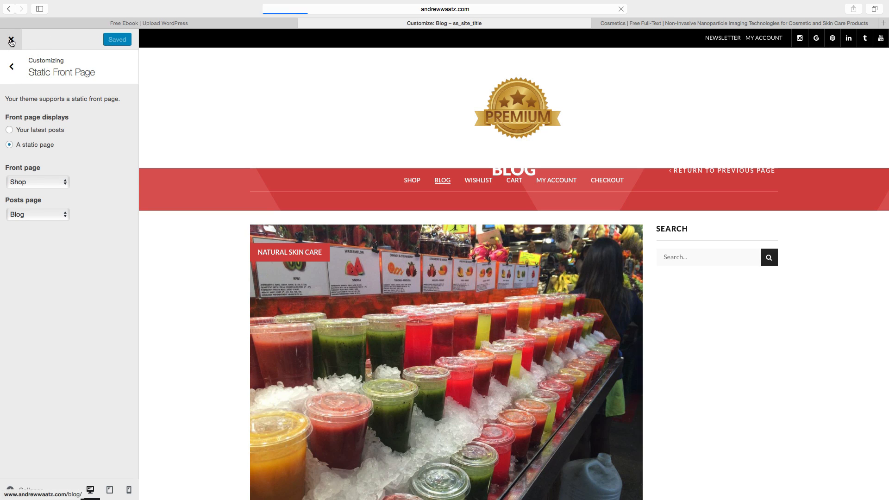
Review the Blog page listing the published posts.
mouse_move(374, 198)
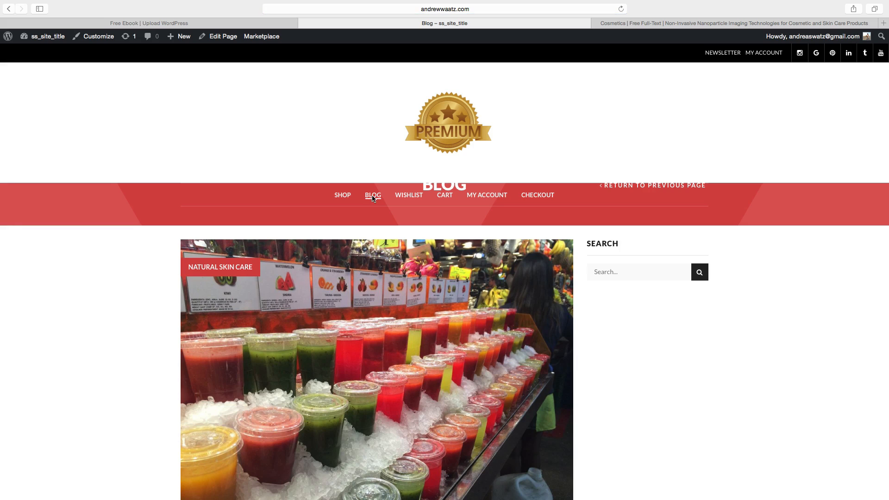
scroll(406, 290, "down", 5)
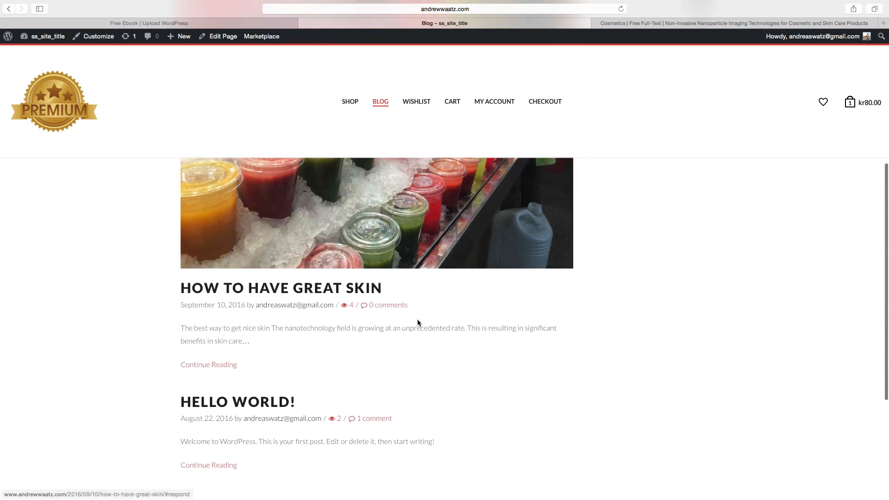
scroll(385, 325, "down", 2)
scroll(385, 325, "up", 10)
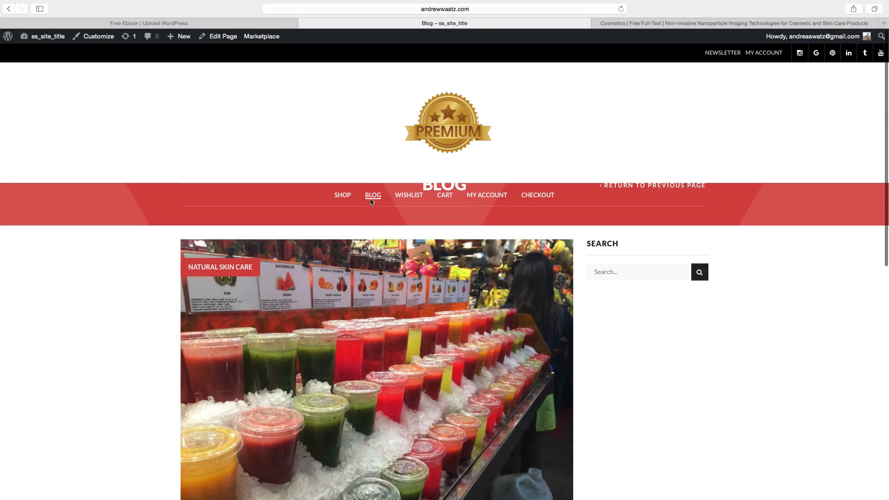
Open the Natural Skin Care category archive from the Blog menu and scroll through it.
left_click(387, 229)
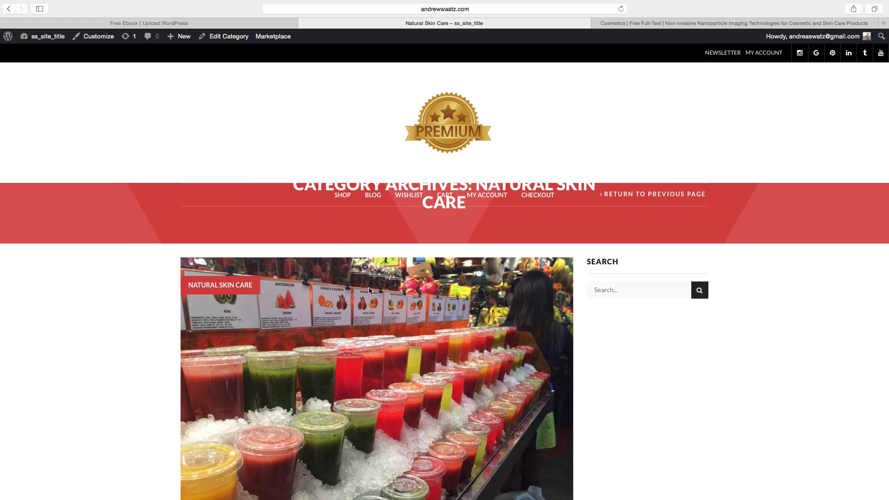
scroll(370, 394, "down", 3)
scroll(124, 331, "down", 3)
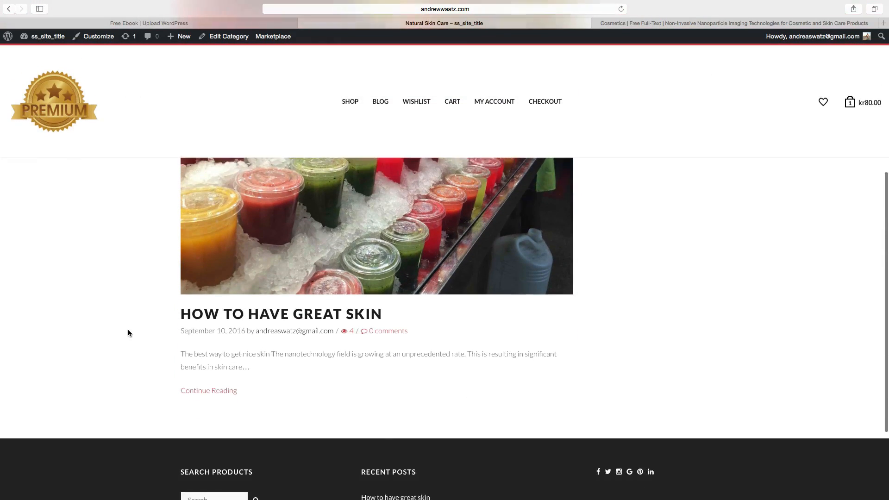
scroll(394, 319, "up", 6)
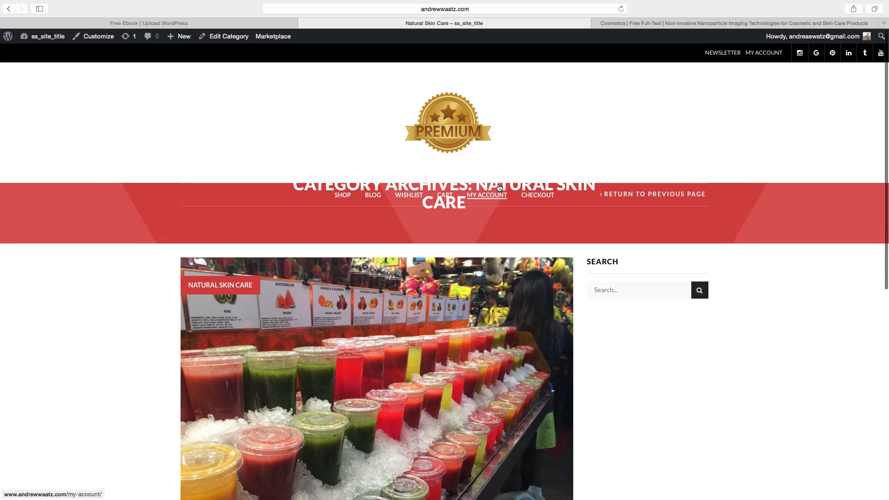
In the theme options' Breadcrumbs section, remove the breadcrumbs background image and turn off the back-to-previous-page button.
left_click(43, 41)
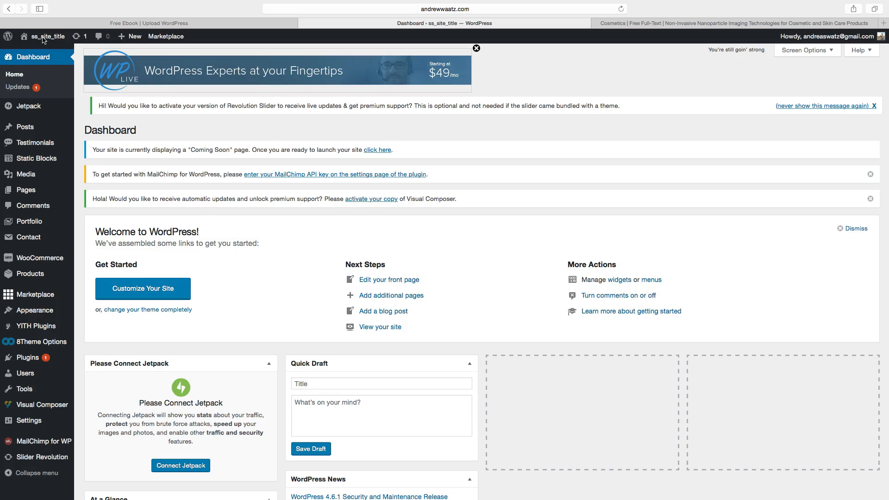
mouse_move(41, 343)
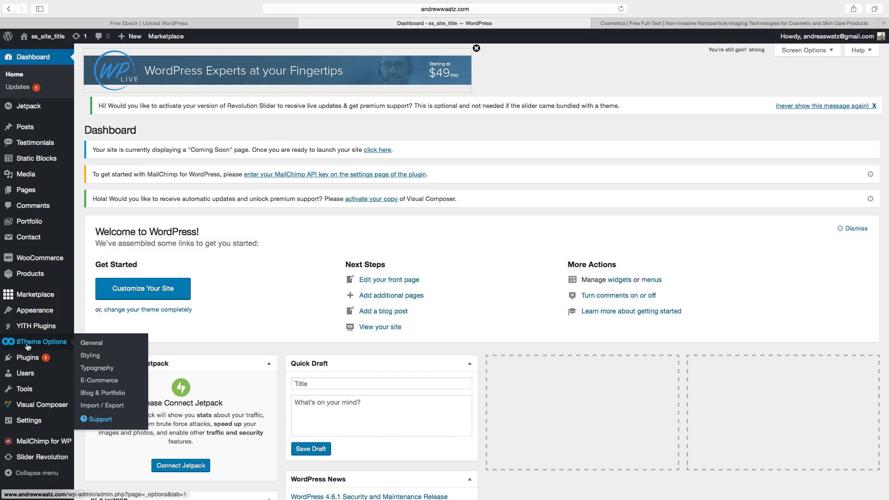
left_click(91, 344)
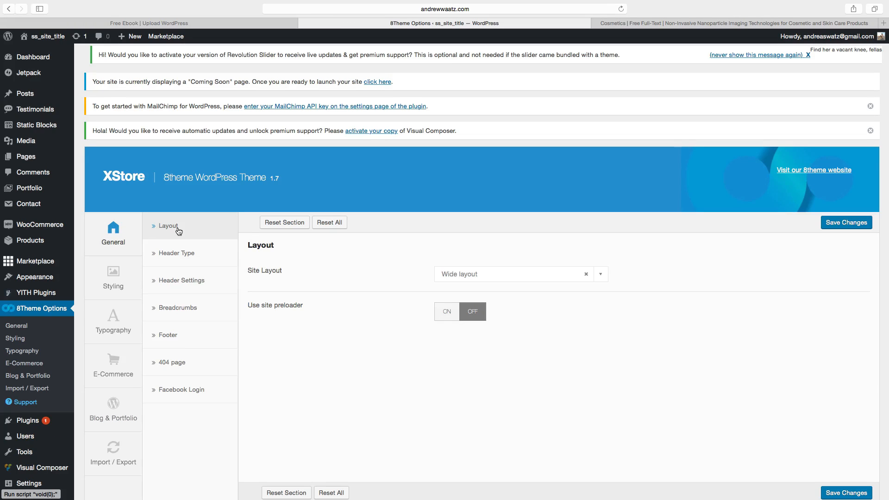
left_click(180, 314)
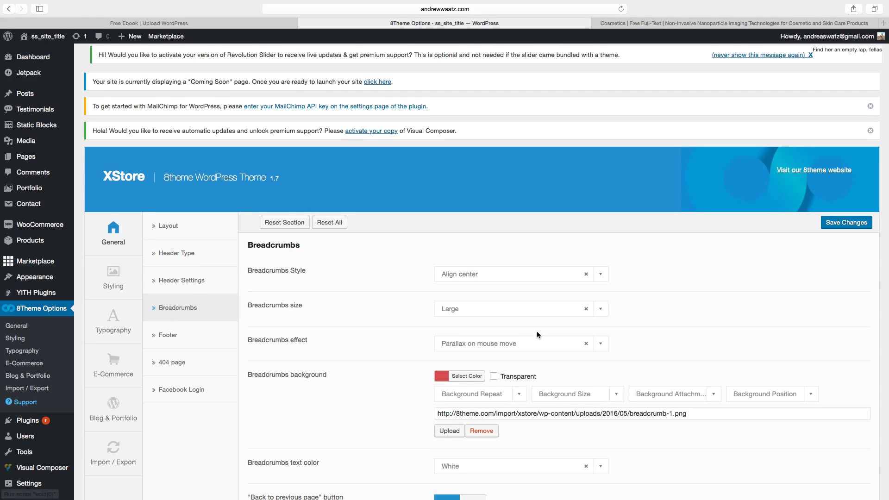
scroll(535, 333, "down", 5)
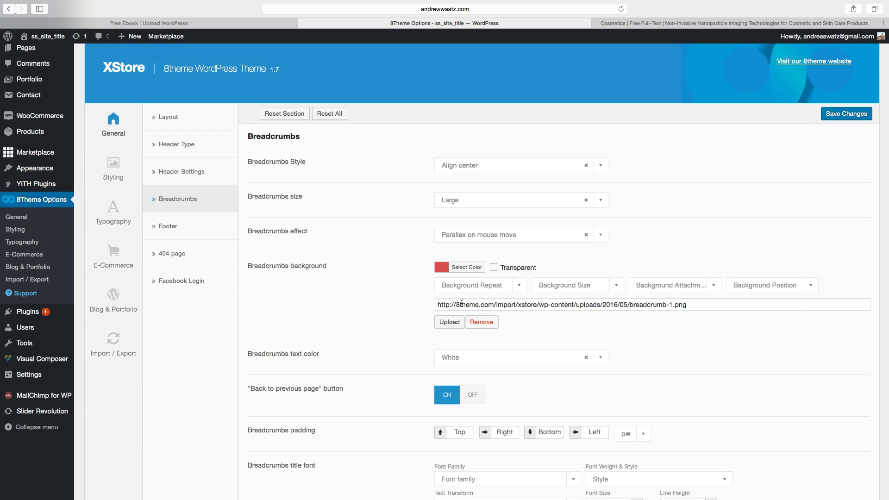
left_click(482, 322)
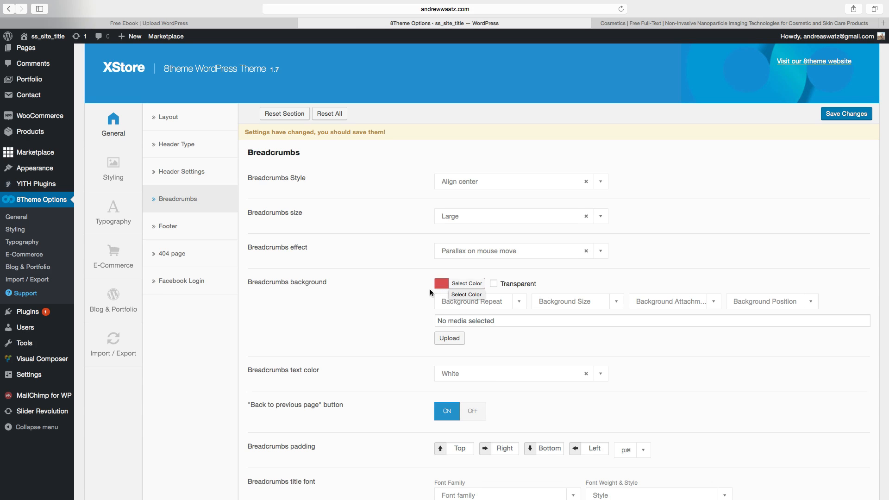
scroll(406, 312, "down", 5)
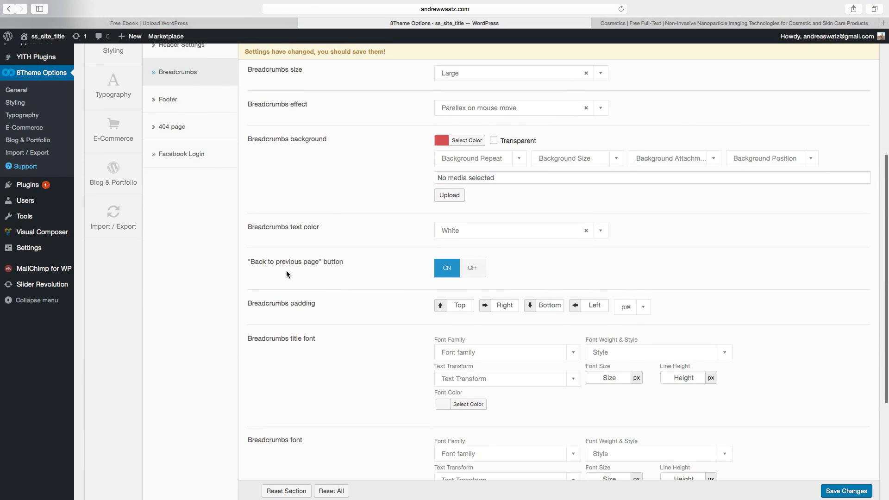
left_click(472, 268)
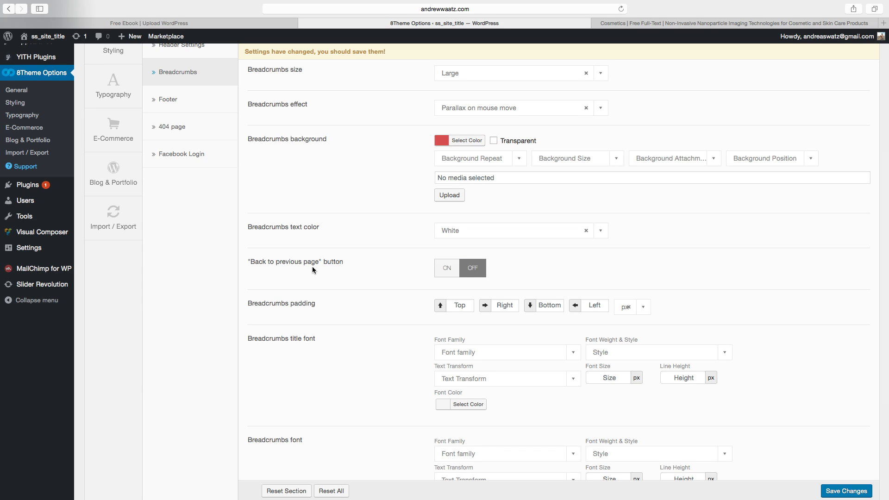
Set the breadcrumbs title, breadcrumbs and return-to-previous-page font sizes to 0 px and save the changes.
scroll(378, 294, "down", 4)
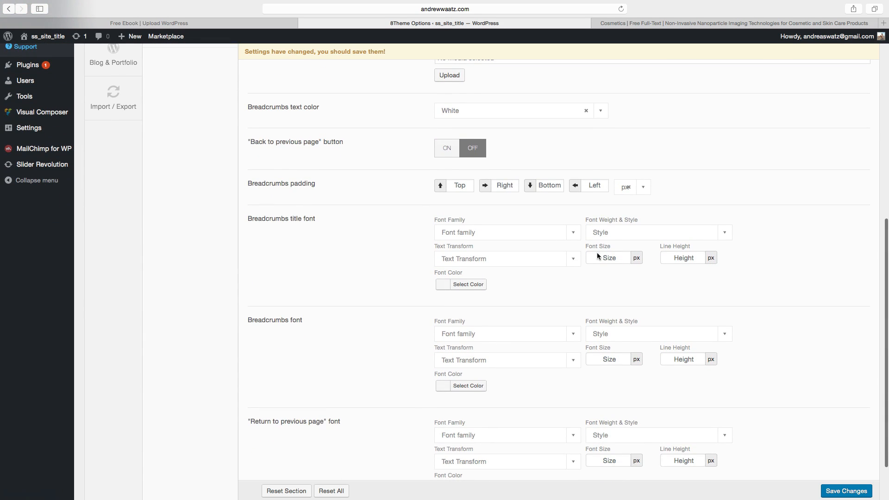
left_click(607, 258)
type("0")
scroll(609, 333, "down", 1)
scroll(610, 333, "down", 3)
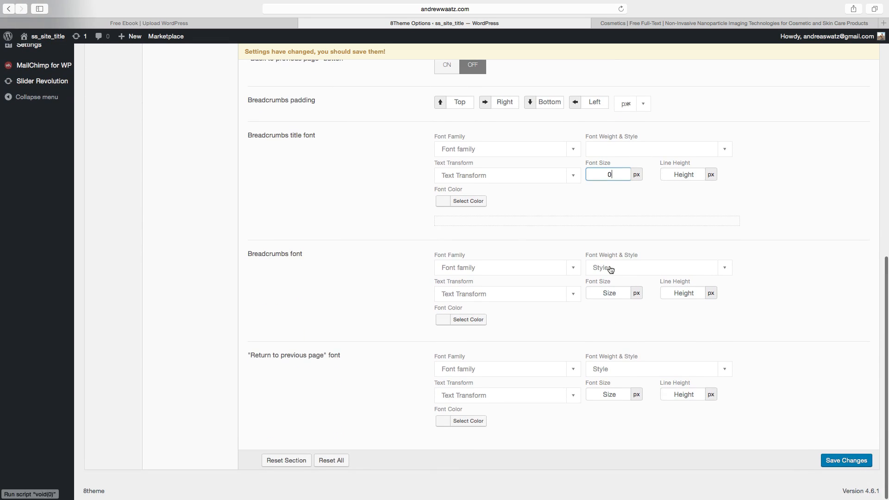
left_click(609, 293)
type("0")
scroll(622, 308, "down", 1)
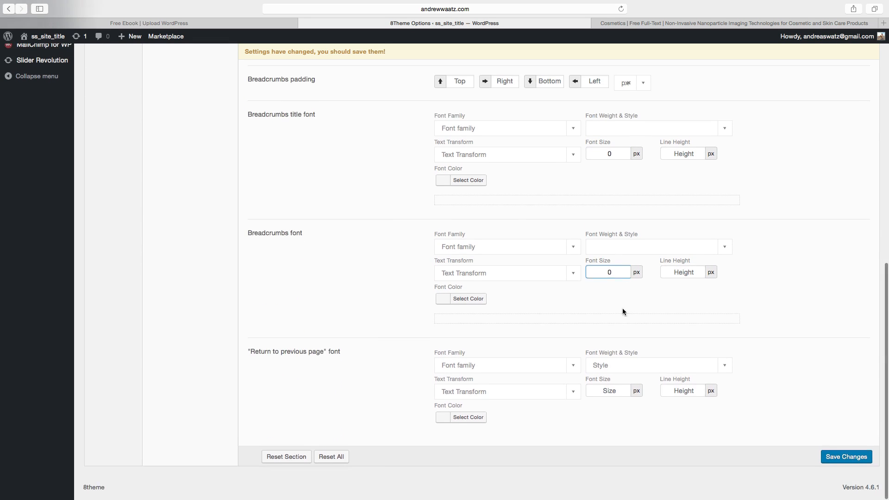
left_click(607, 394)
type("0")
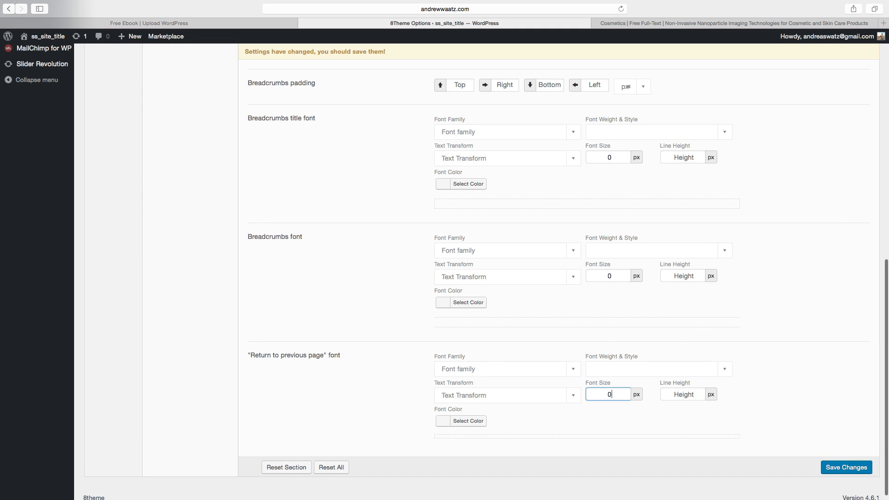
left_click(836, 481)
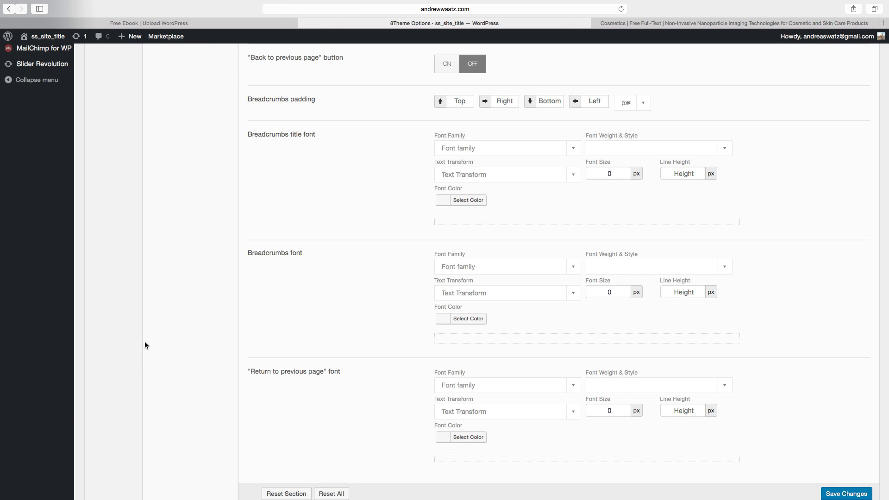
In Blog & Portfolio single post settings, turn off the featured image and previous/next buttons, then save.
scroll(341, 377, "up", 10)
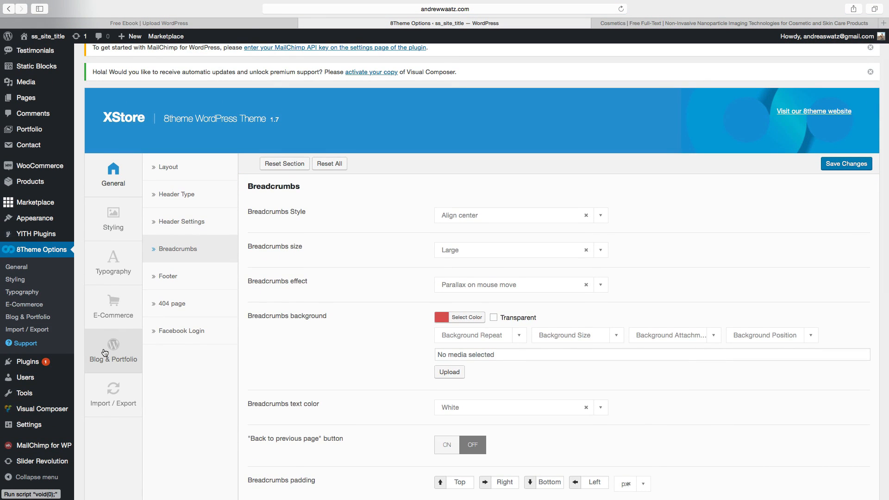
left_click(104, 353)
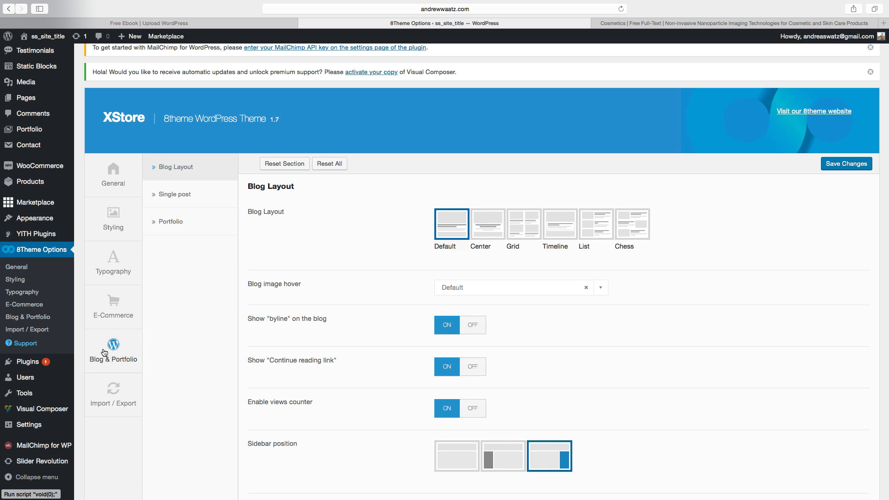
left_click(182, 199)
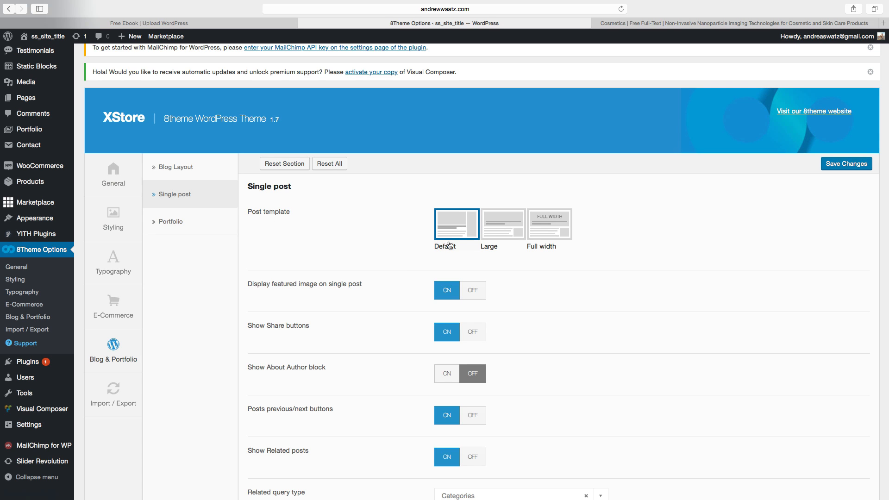
scroll(399, 272, "down", 3)
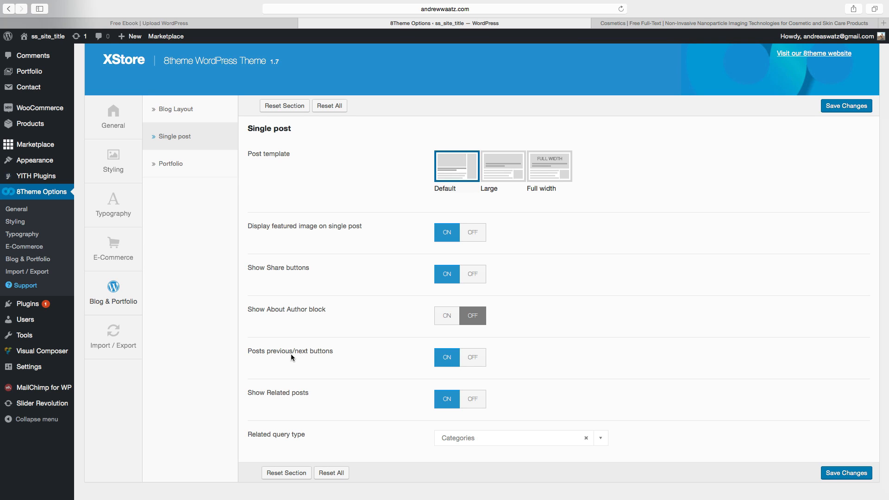
left_click(472, 361)
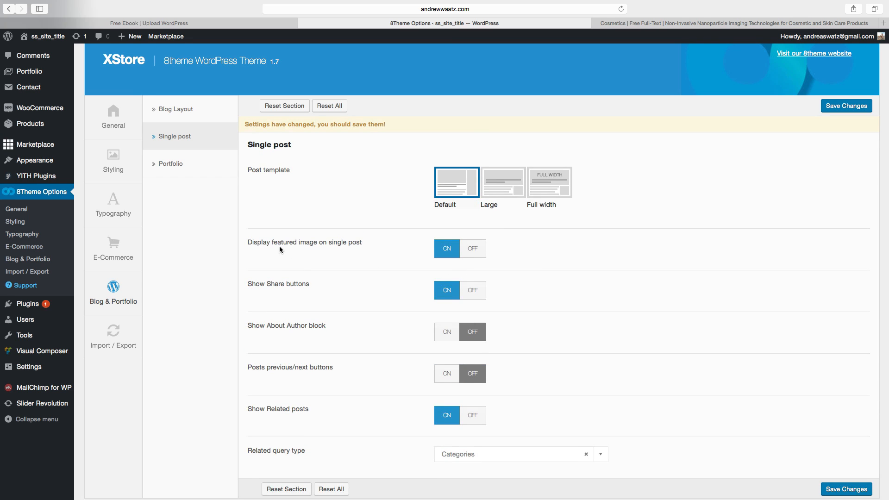
left_click(469, 250)
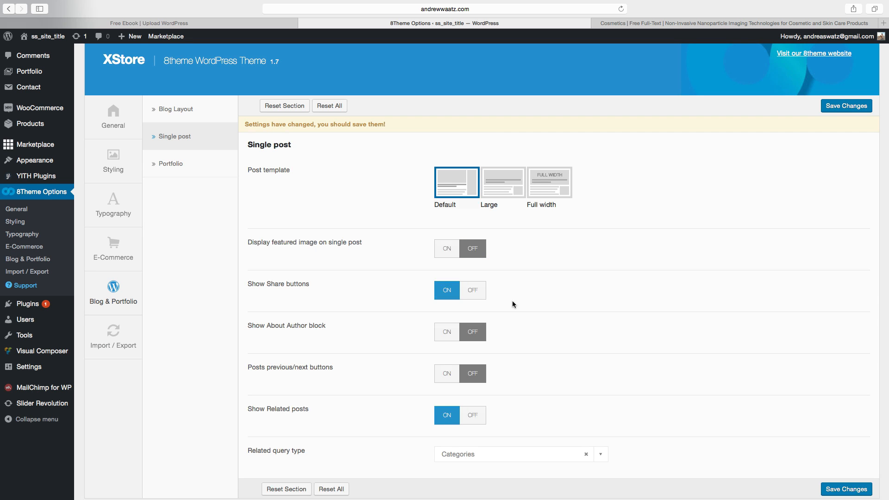
scroll(516, 299, "down", 2)
left_click(851, 460)
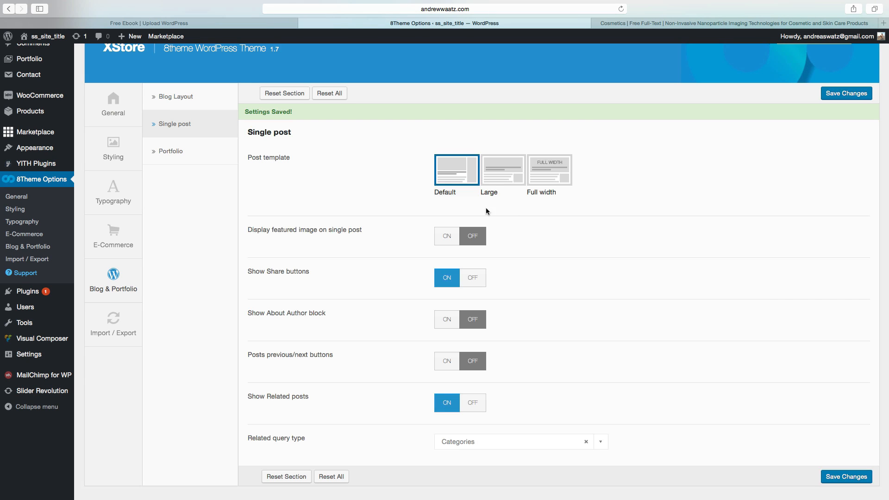
Open the How to Have Great Skin post from the site's Blog page.
left_click(58, 37)
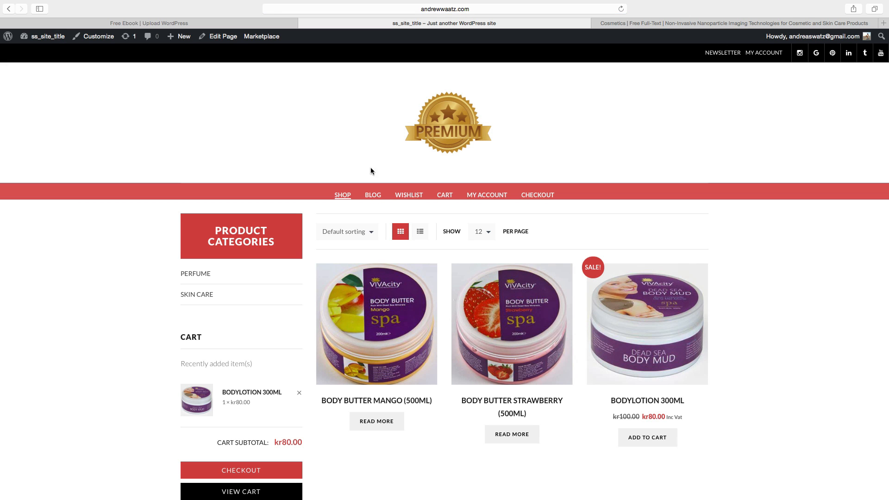
left_click(375, 196)
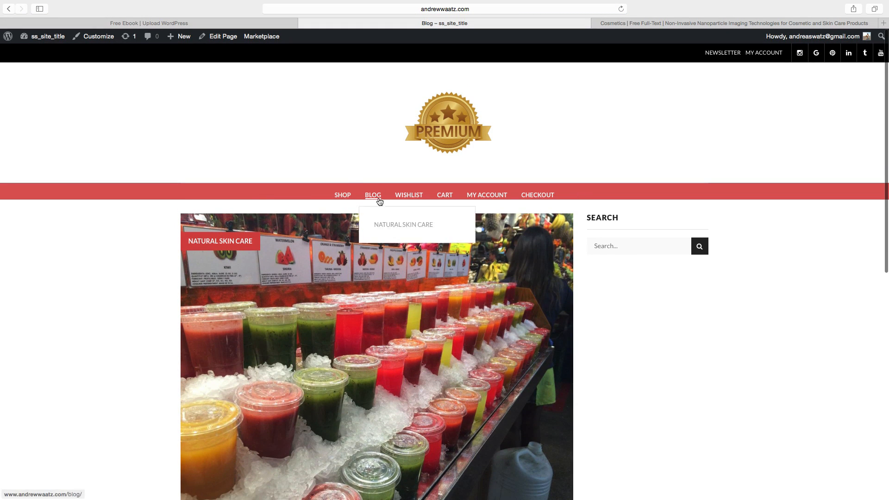
scroll(428, 204, "down", 1)
scroll(429, 204, "down", 6)
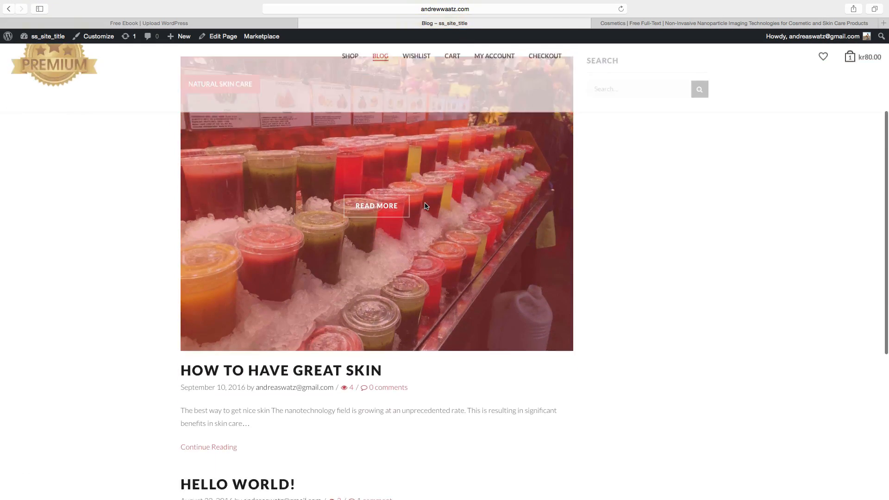
left_click(211, 325)
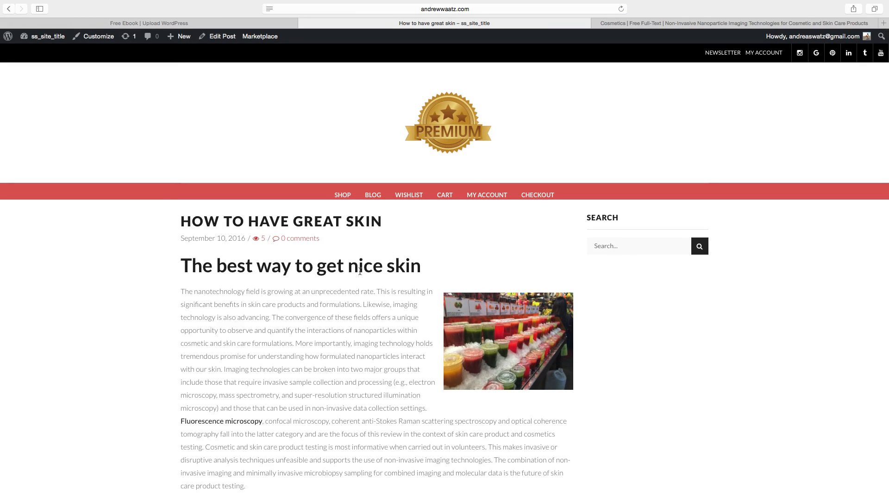
Scroll through the post to review its content, related posts and comment form.
scroll(357, 319, "down", 5)
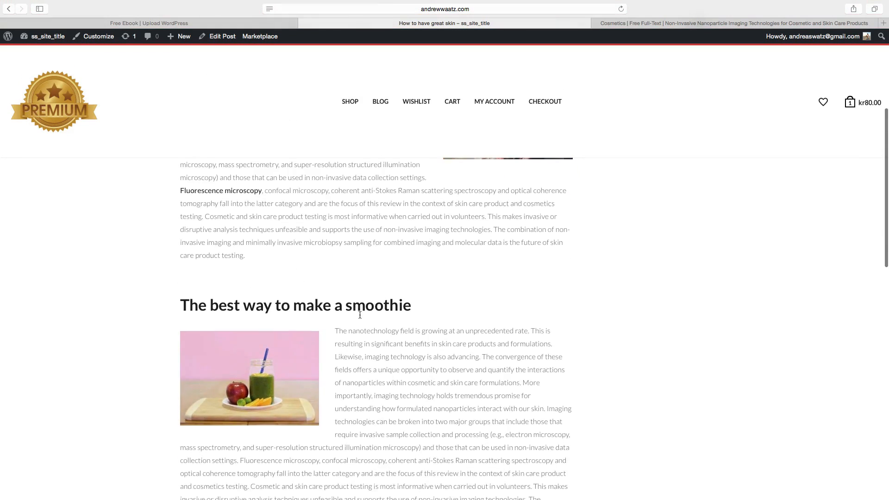
scroll(325, 259, "up", 4)
scroll(447, 302, "down", 5)
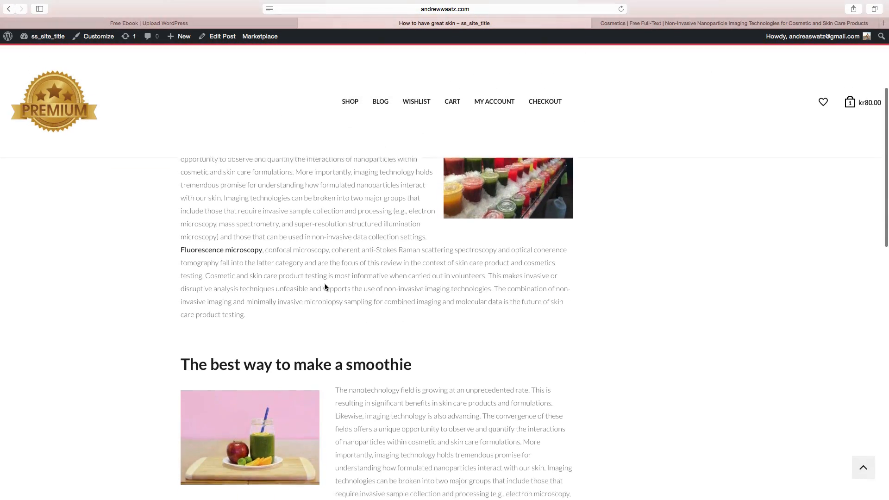
scroll(325, 296, "up", 3)
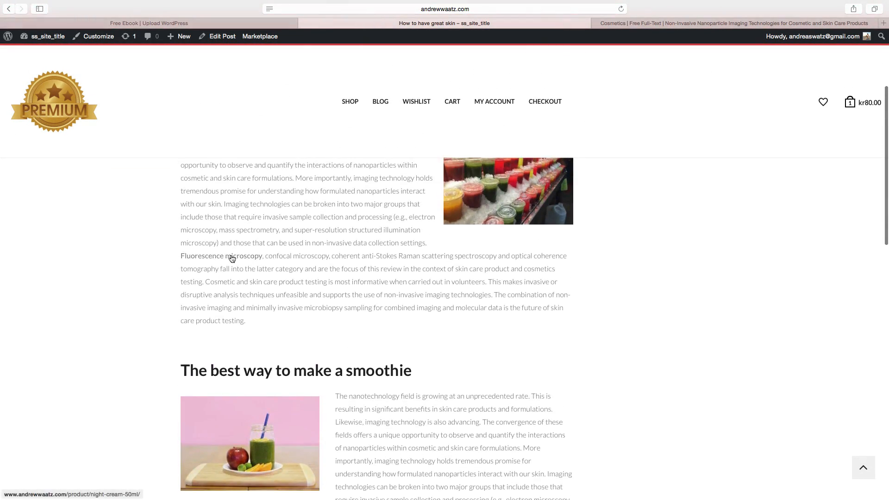
scroll(232, 258, "down", 10)
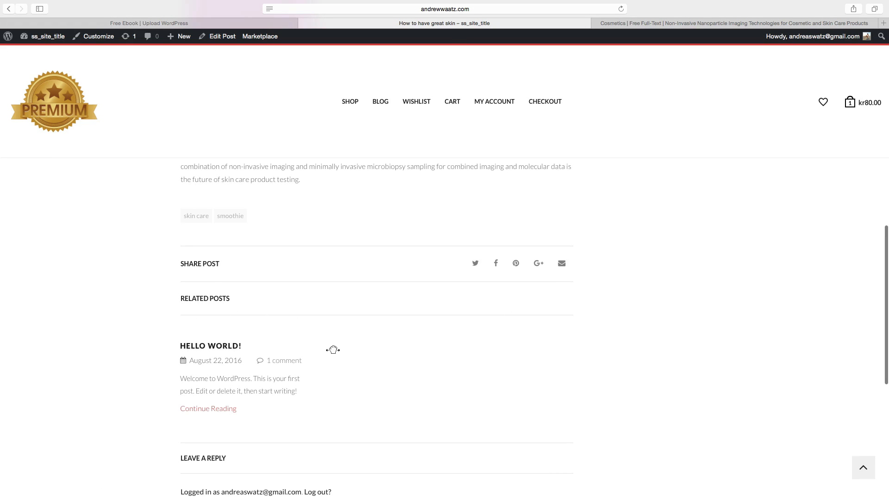
scroll(333, 351, "down", 5)
scroll(345, 355, "down", 5)
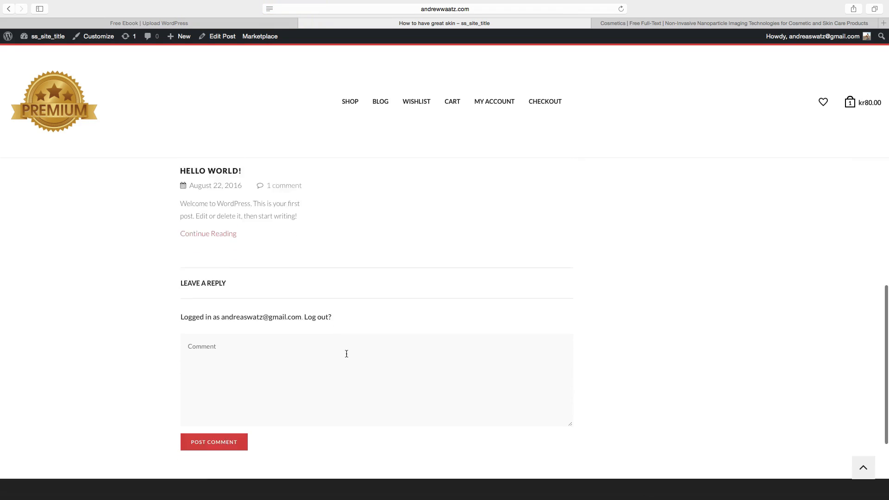
scroll(339, 357, "up", 4)
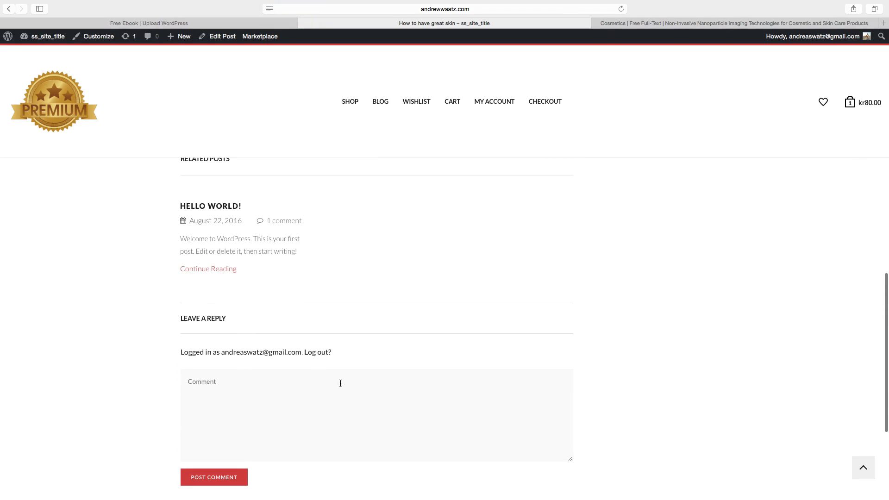
scroll(380, 392, "down", 4)
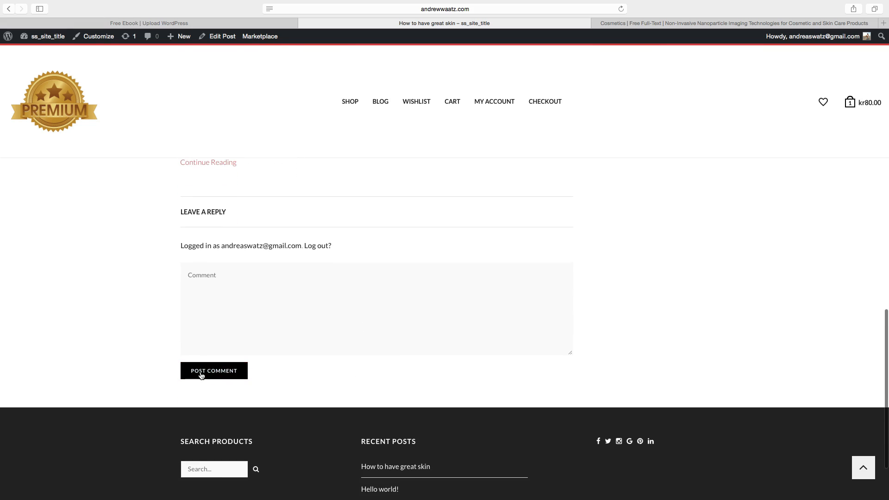
scroll(354, 369, "up", 10)
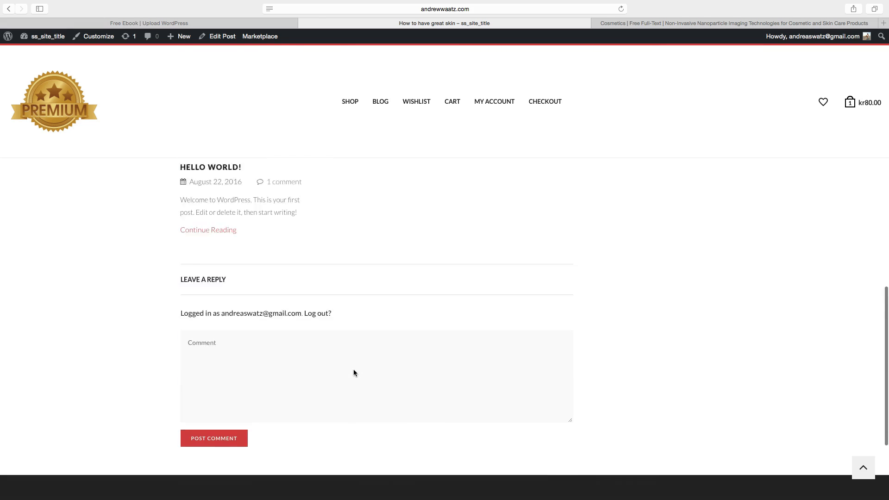
Add the 8theme - Posts Widget to the Main Sidebar from the Widgets screen.
scroll(354, 371, "up", 10)
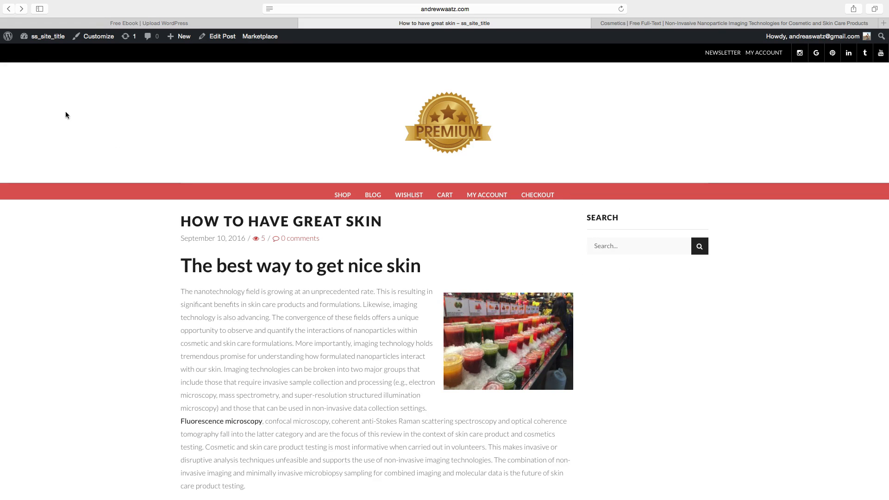
mouse_move(42, 37)
left_click(39, 80)
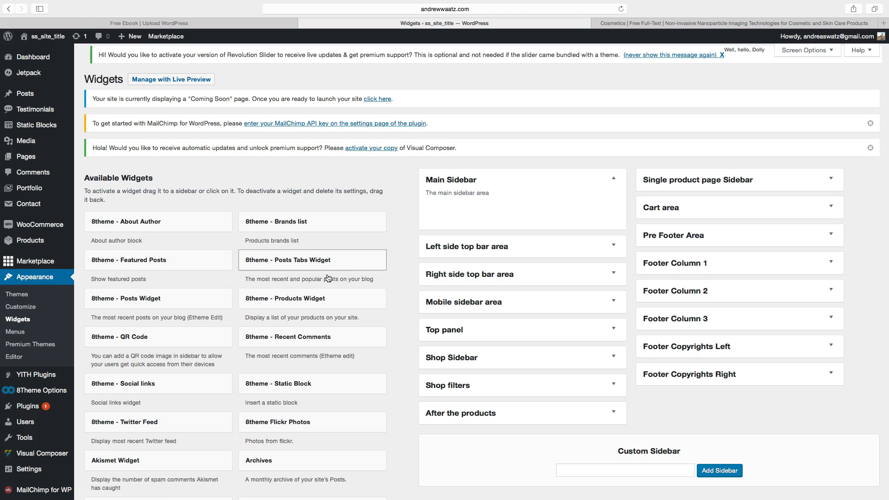
scroll(111, 327, "down", 2)
scroll(111, 326, "down", 2)
scroll(113, 334, "up", 4)
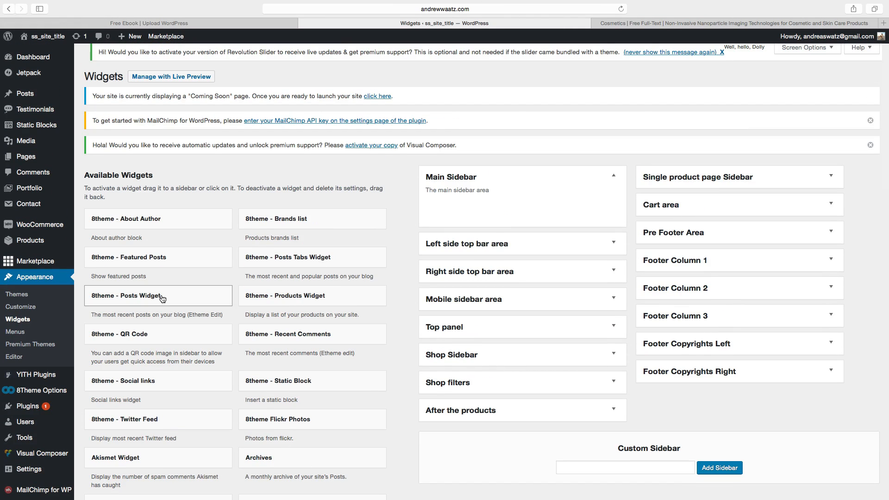
left_click(162, 299)
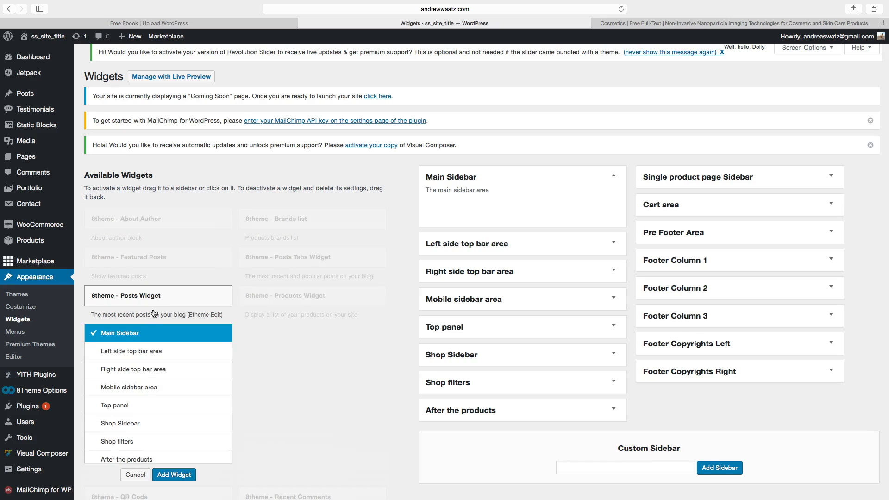
left_click(162, 479)
Configure the Posts Widget to show images, use post type Posts and the Recent posts query, then save it.
left_click(444, 240)
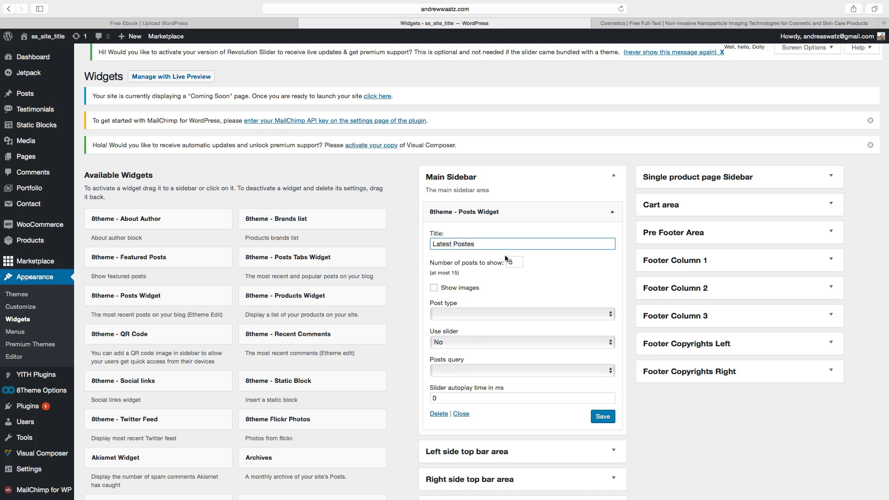
left_click(434, 288)
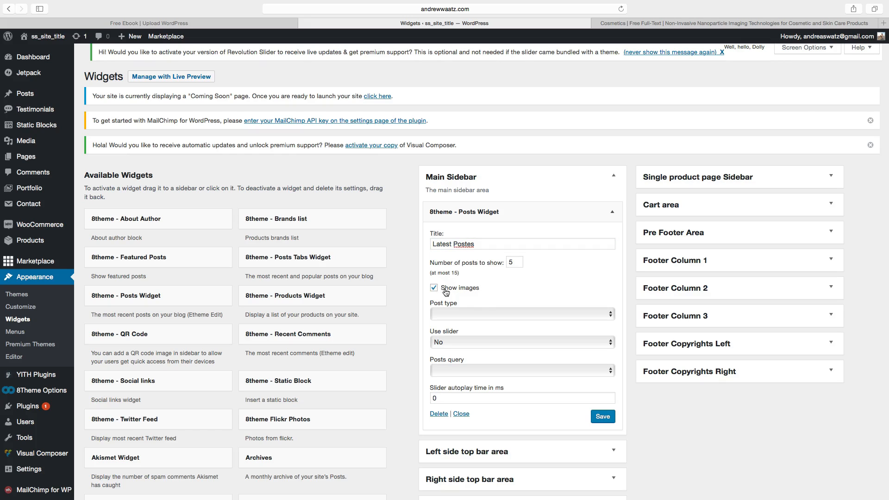
left_click(444, 315)
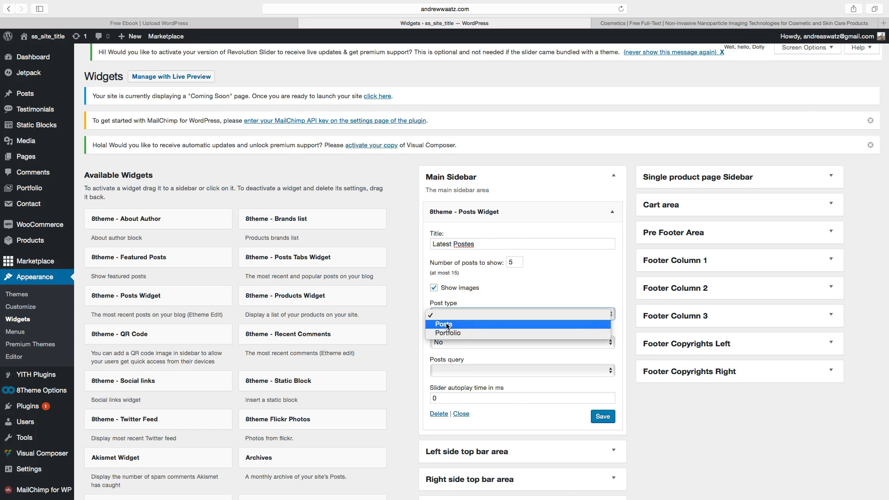
left_click(453, 325)
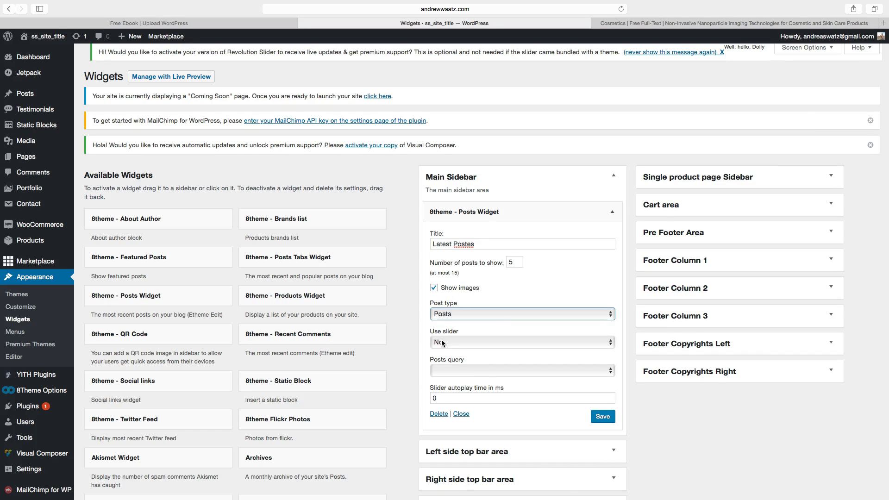
left_click(447, 343)
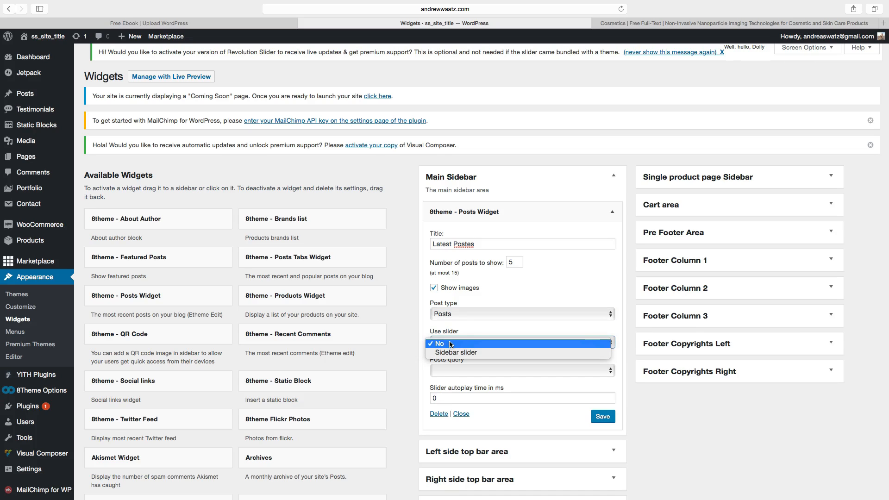
left_click(473, 330)
left_click(447, 367)
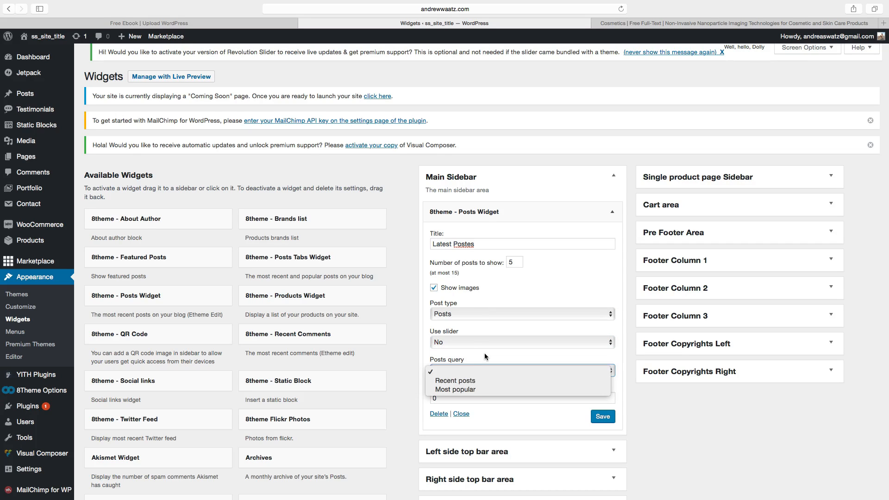
left_click(485, 356)
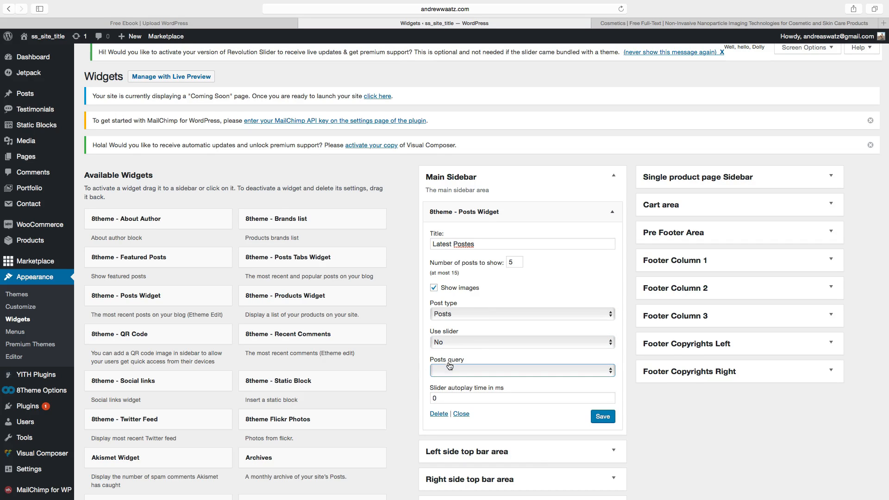
left_click(450, 367)
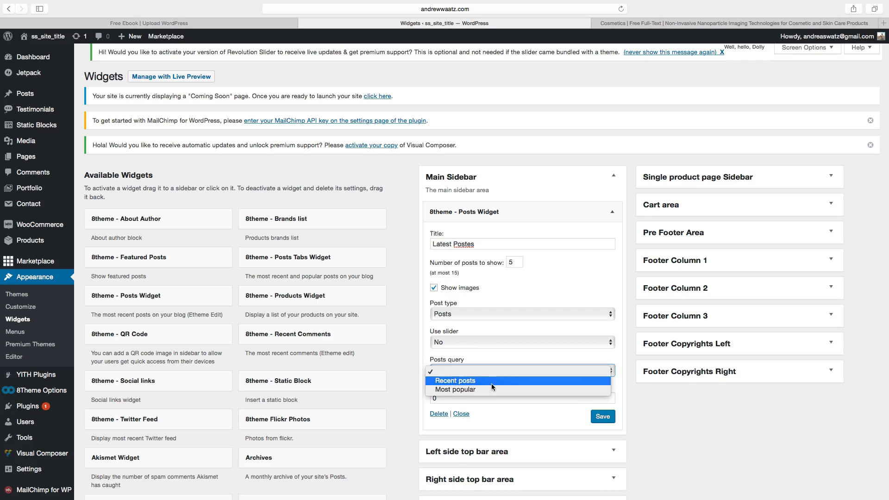
left_click(463, 381)
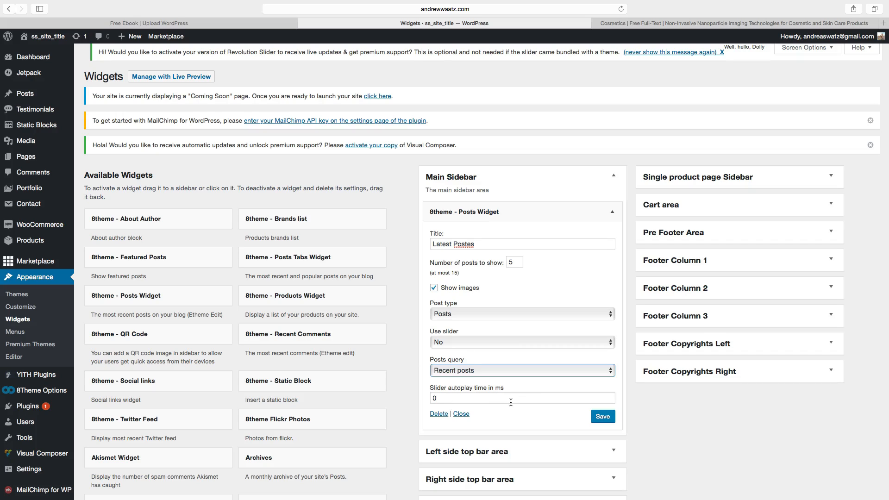
left_click(602, 415)
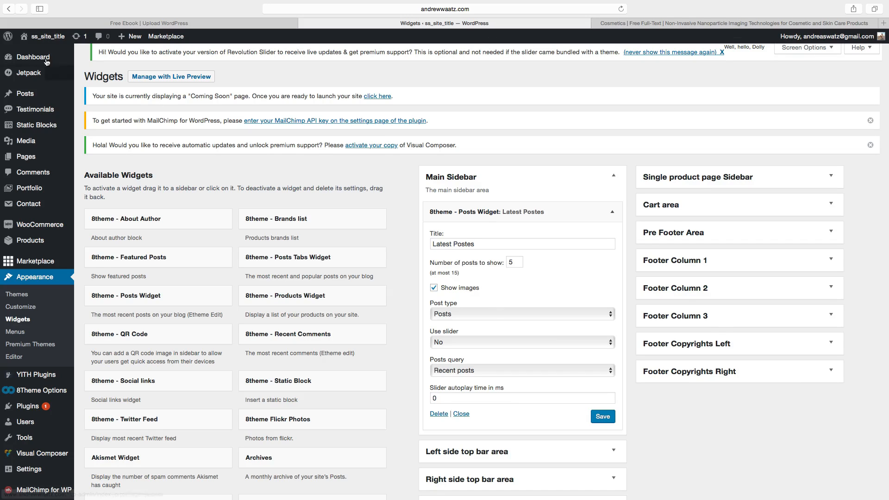
Open the site's Site Identity customizer and set the site title to Beauty and health products.
left_click(38, 37)
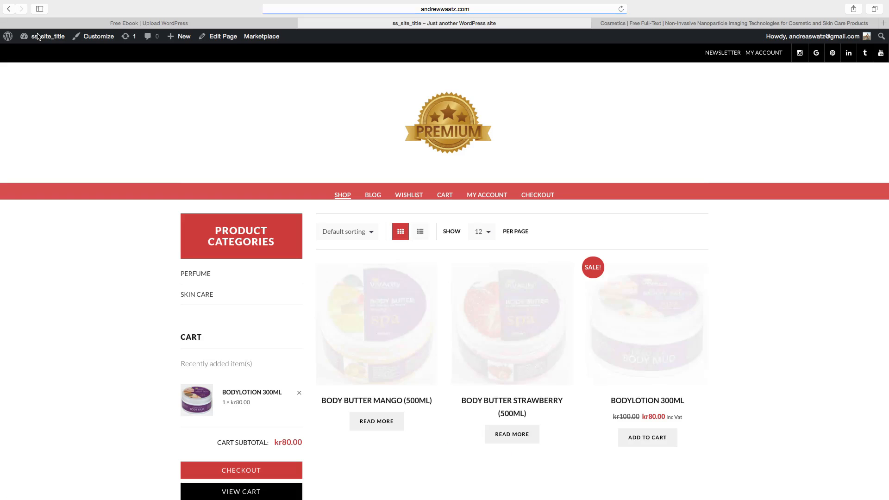
left_click(372, 196)
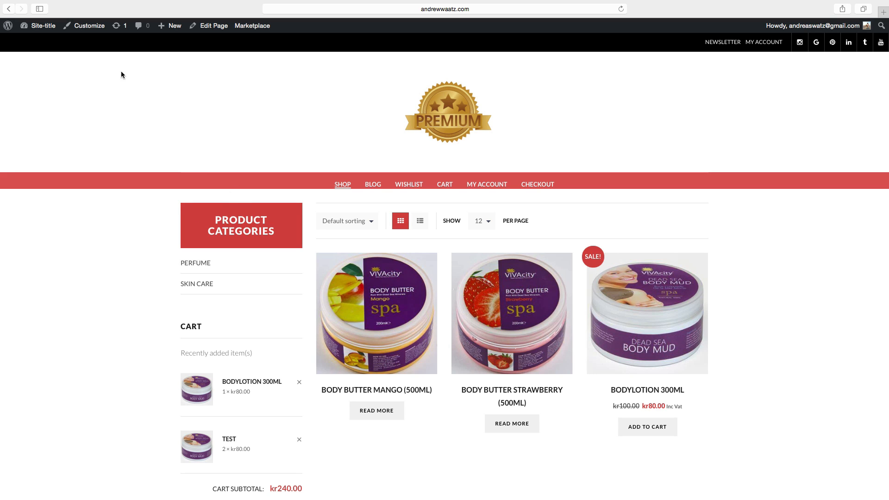
left_click(88, 27)
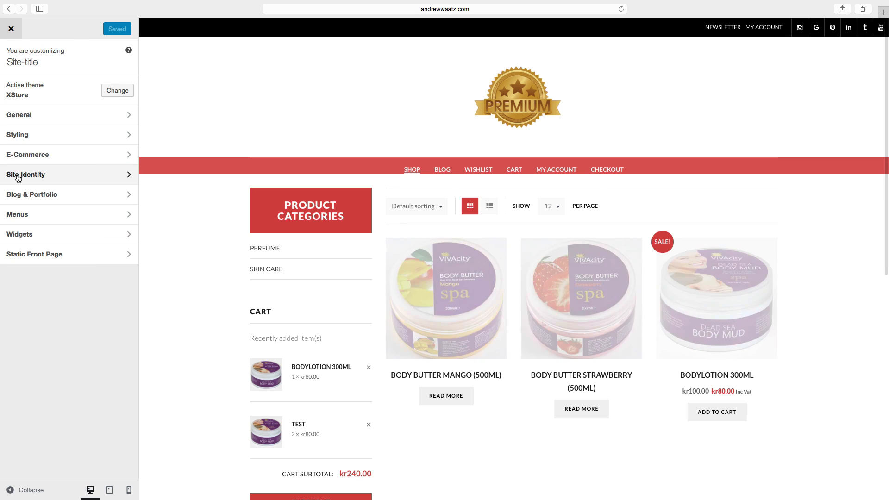
left_click(17, 178)
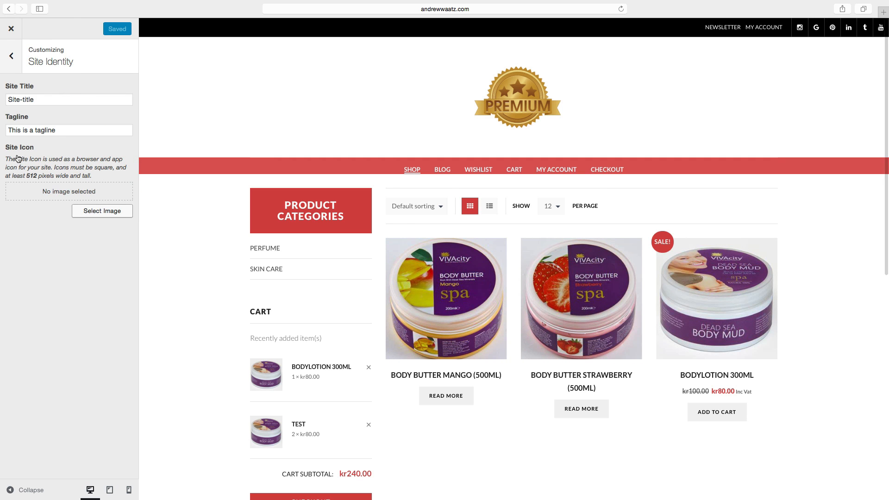
triple_click(41, 102)
key("BackSpace")
type("B")
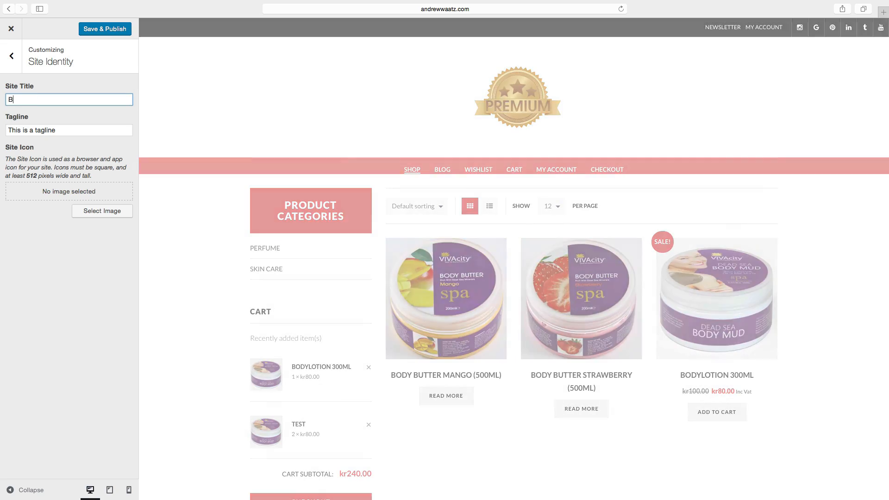
type("eaut")
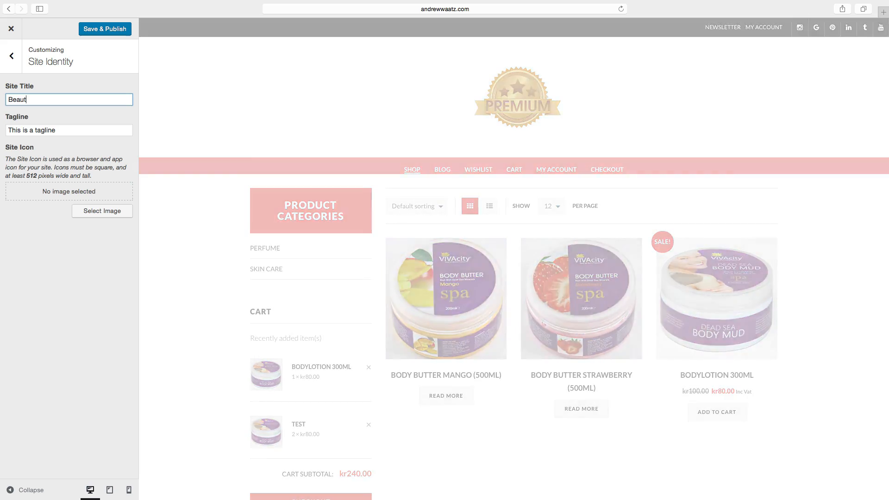
type("y an")
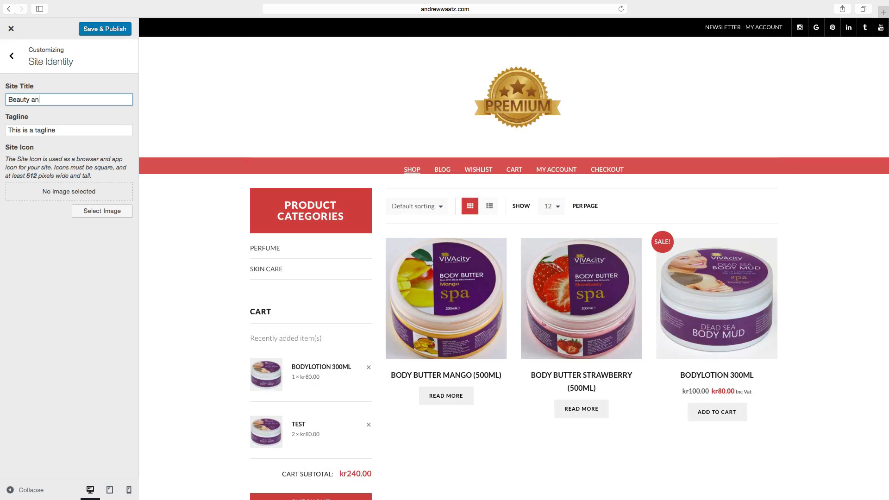
type("d health ")
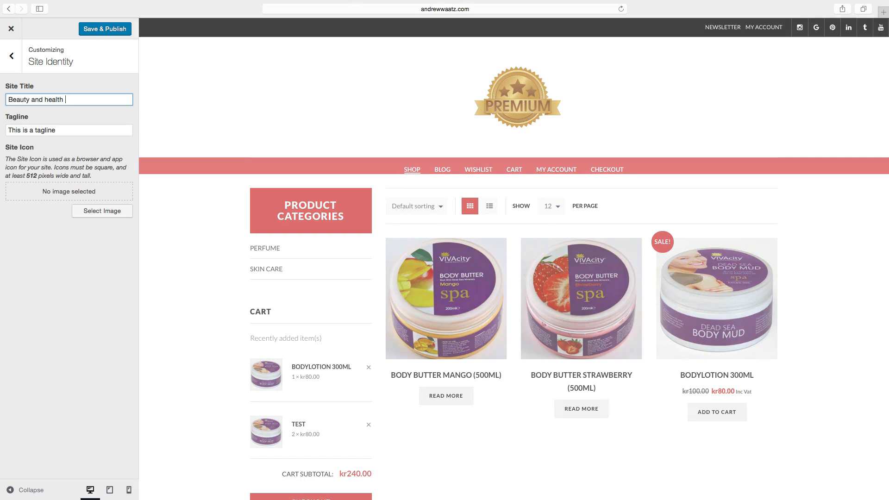
type("products")
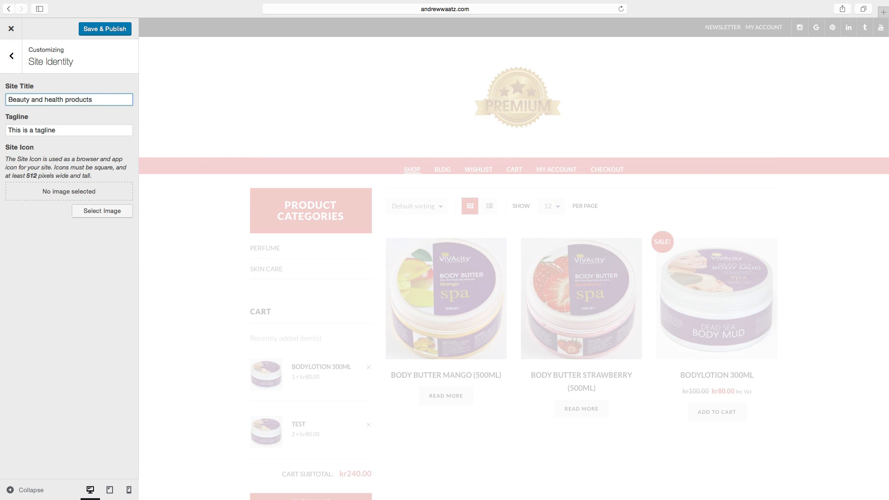
Set the tagline to We sell skin care and health products, save and publish, then close the customizer.
triple_click(59, 130)
key("BackSpace")
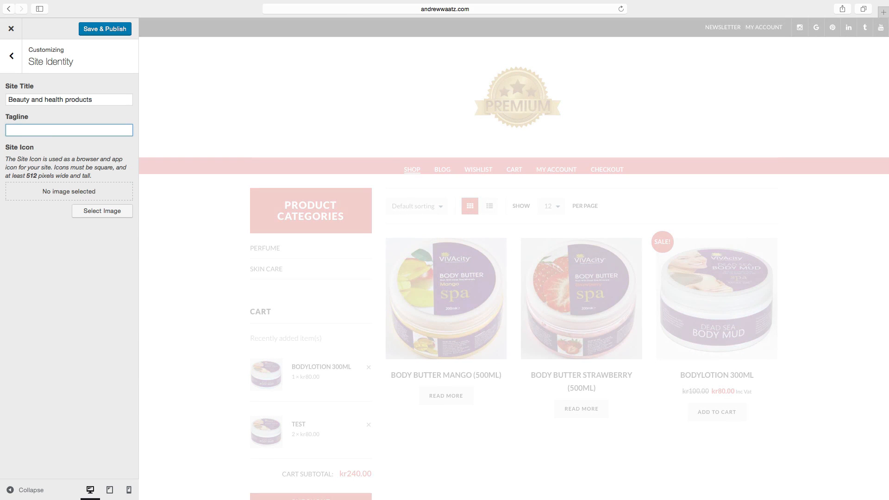
type("We sell ")
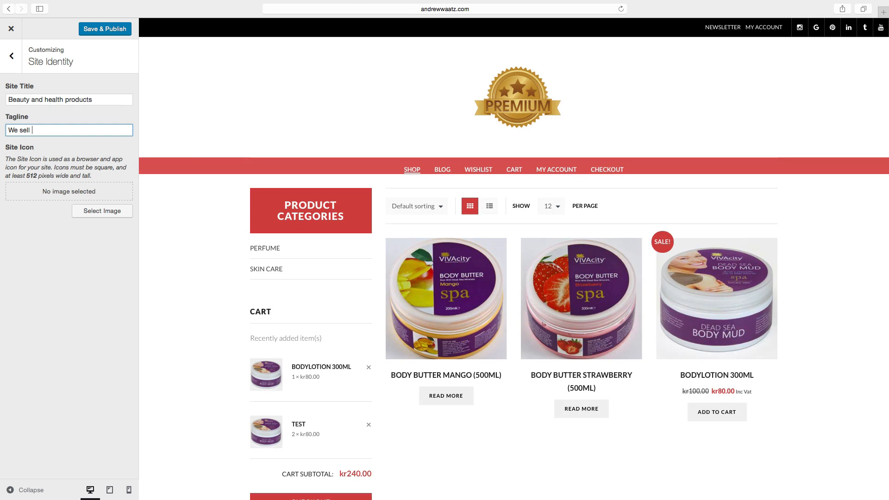
type("skin care and health products")
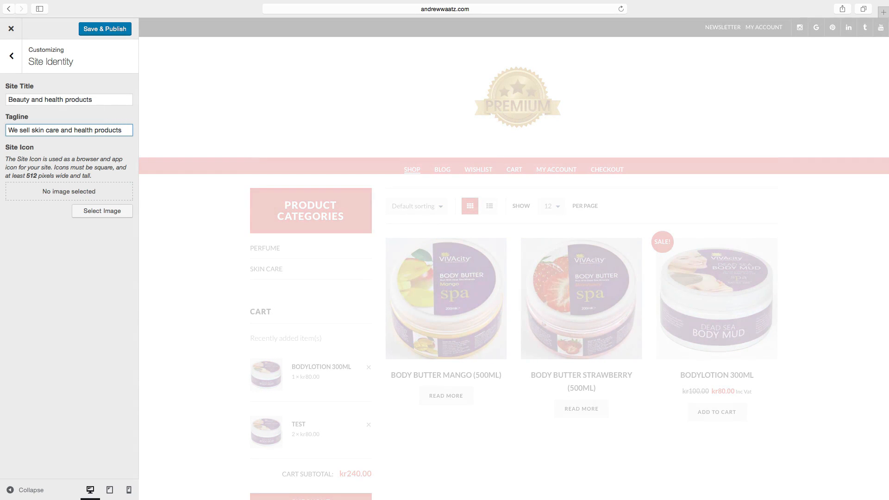
left_click(96, 29)
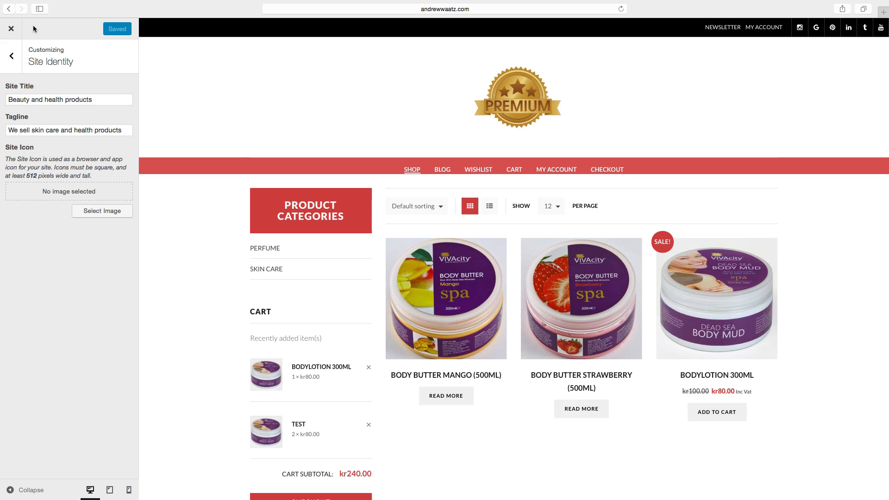
left_click(11, 29)
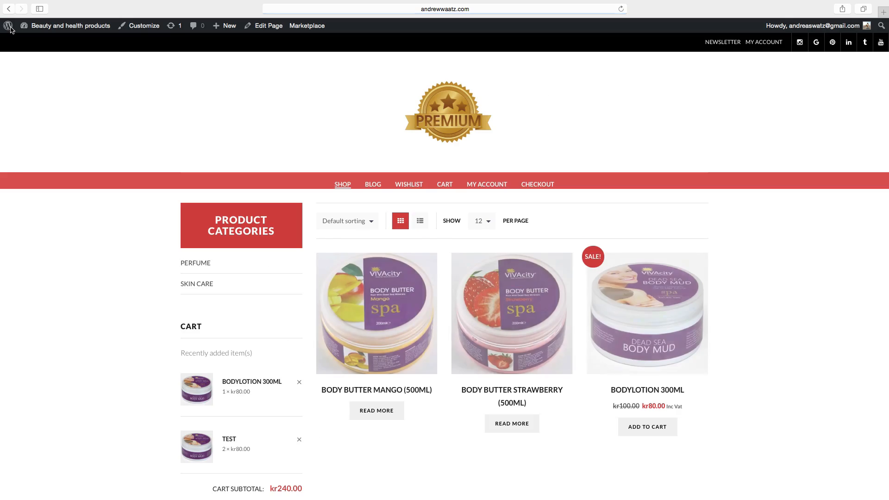
Start a new Contact Form 7 form and title it Contact us.
mouse_move(48, 29)
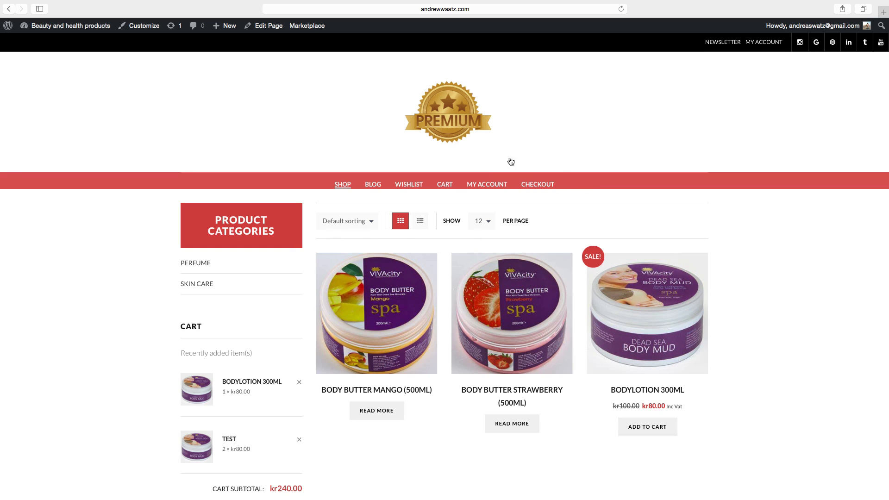
left_click(33, 26)
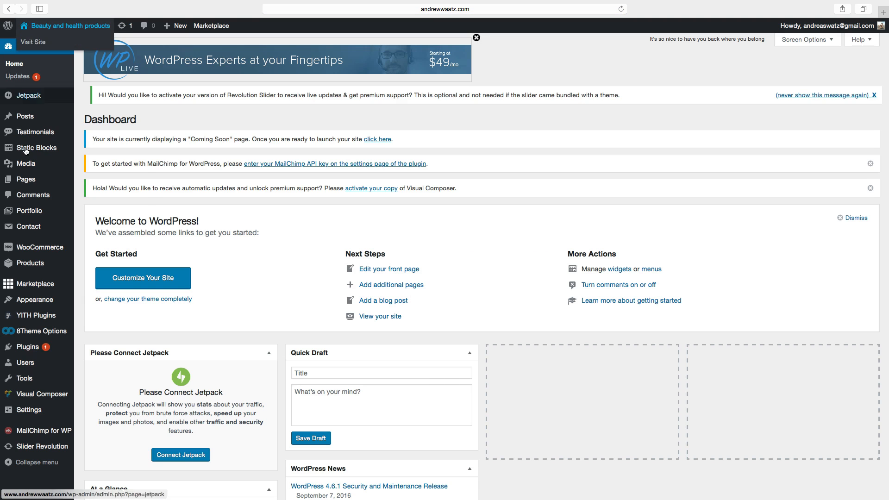
mouse_move(20, 230)
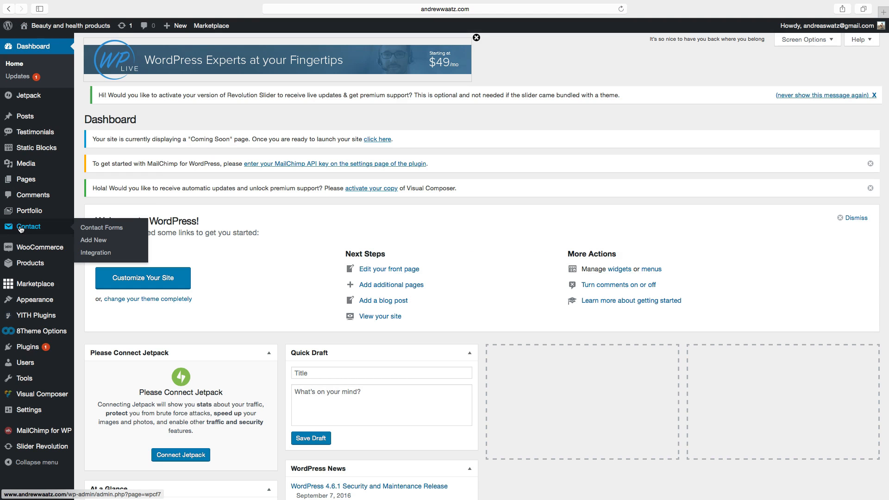
left_click(97, 241)
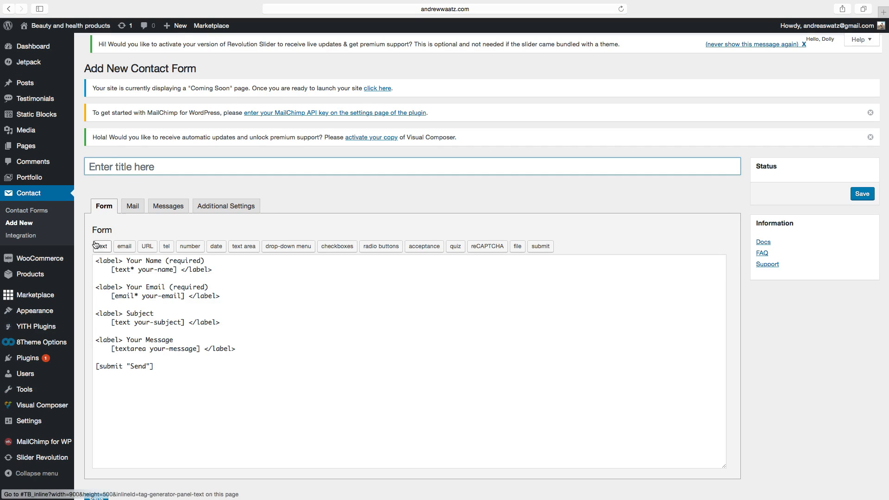
left_click(111, 165)
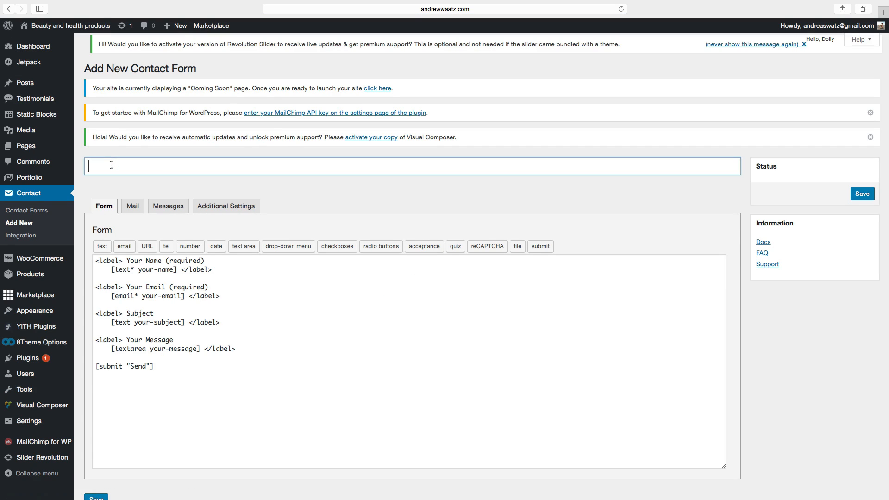
type("Contact")
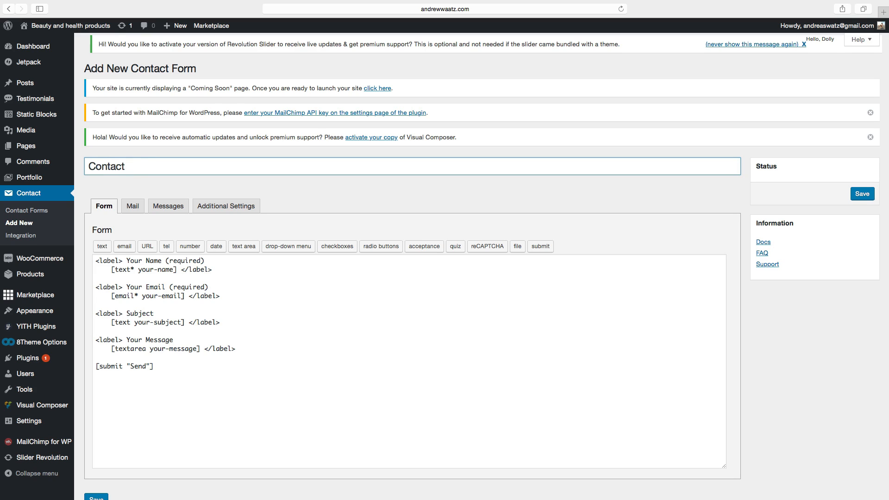
type(" SU")
key("BackSpace")
key("BackSpace")
type("us")
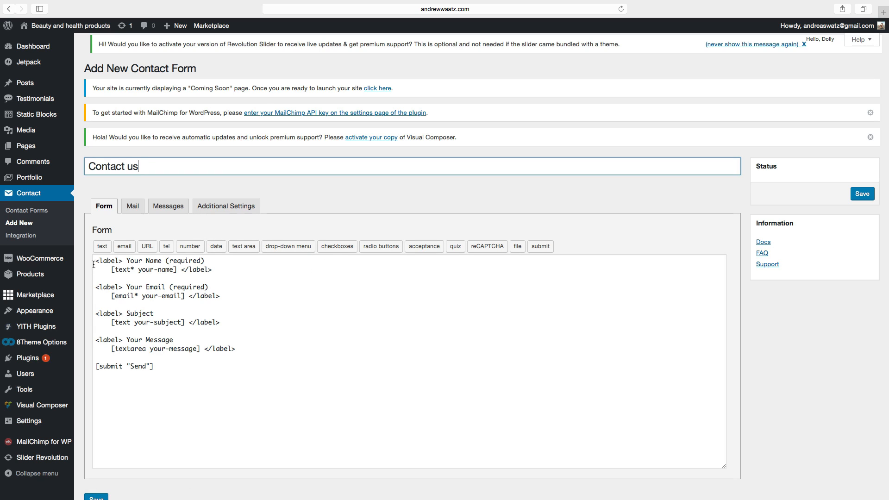
Save the Contact us form, then review the recipient and message body in its Mail settings and save it again.
scroll(144, 268, "down", 2)
left_click(96, 462)
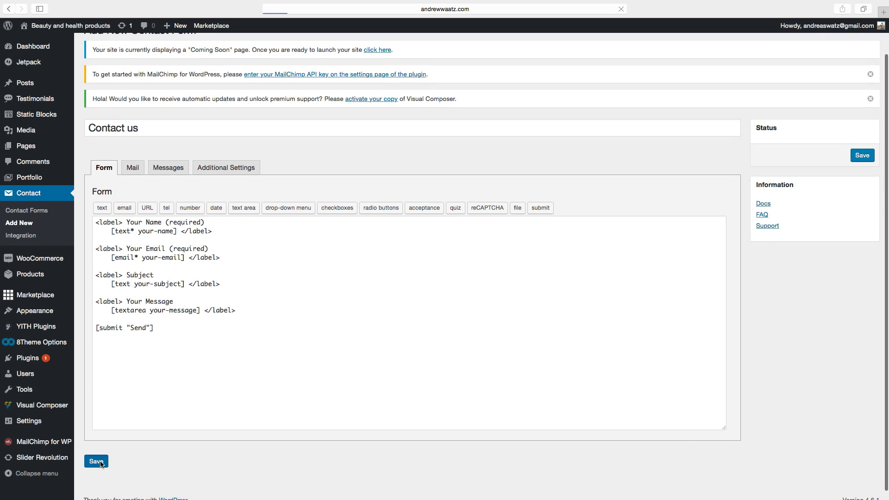
scroll(100, 460, "down", 2)
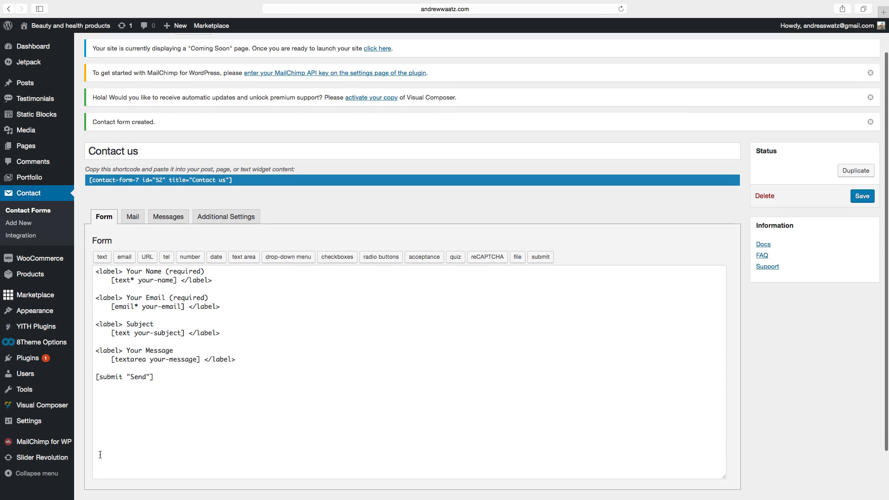
left_click(132, 212)
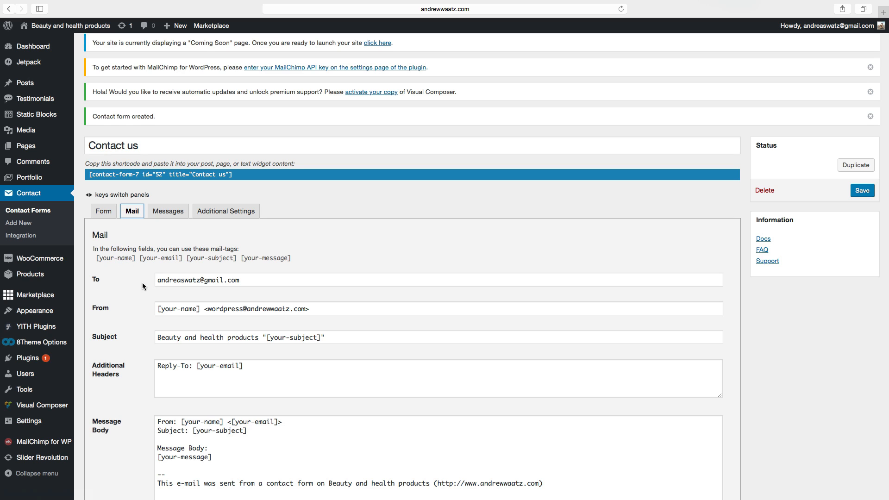
scroll(124, 322, "down", 4)
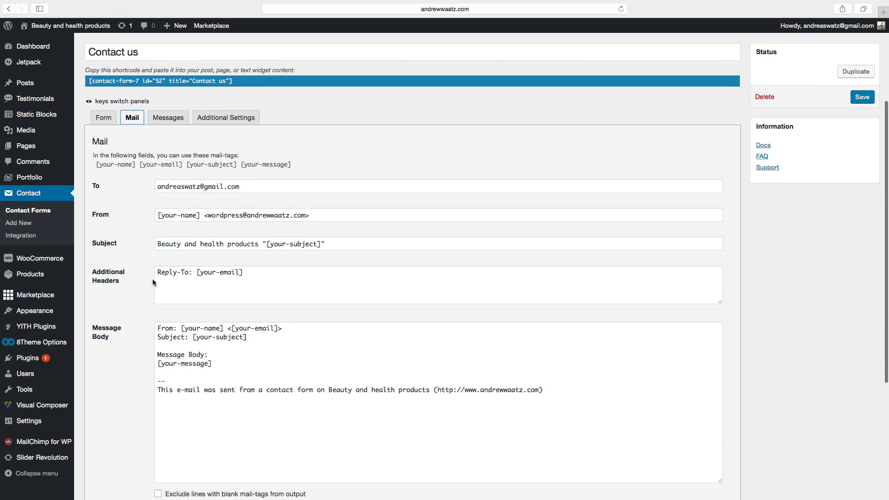
scroll(129, 297, "down", 1)
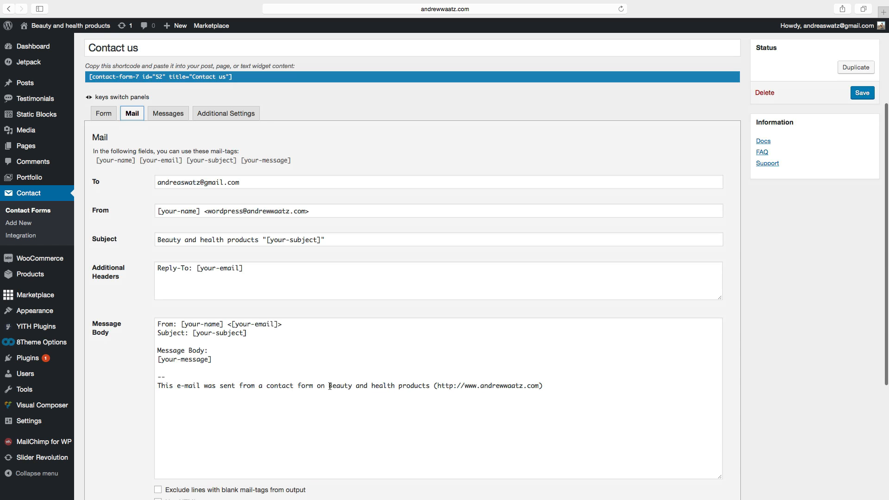
left_click_drag(329, 386, 435, 385)
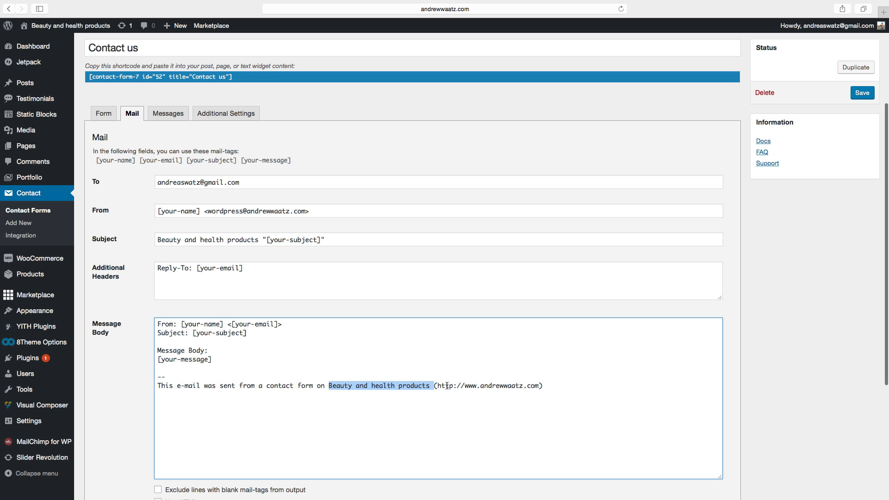
scroll(306, 408, "down", 5)
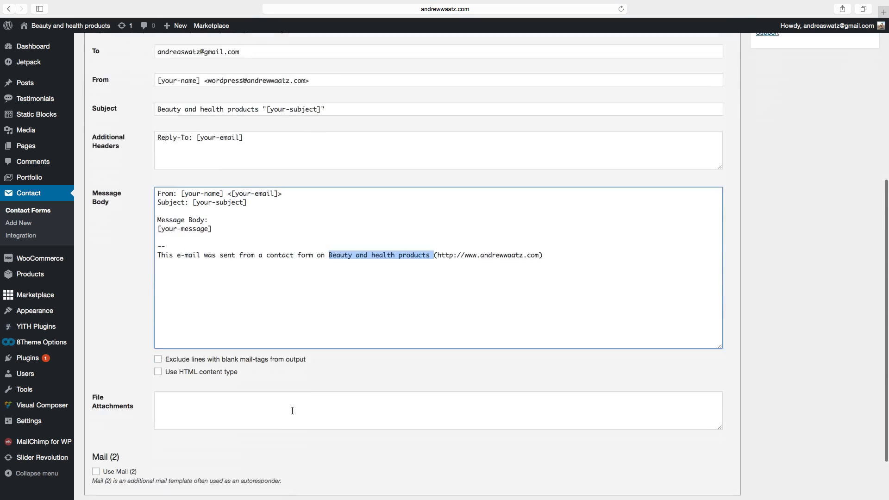
left_click(94, 455)
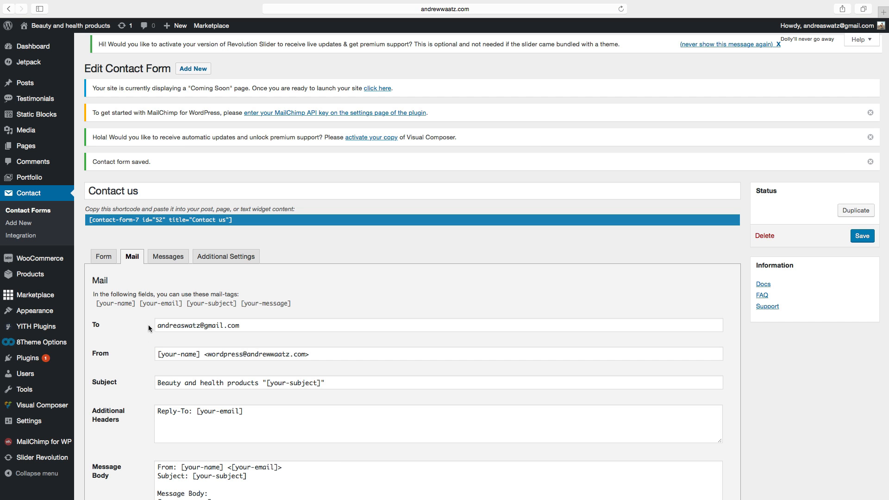
Copy the contact form's shortcode.
left_click_drag(242, 221, 90, 222)
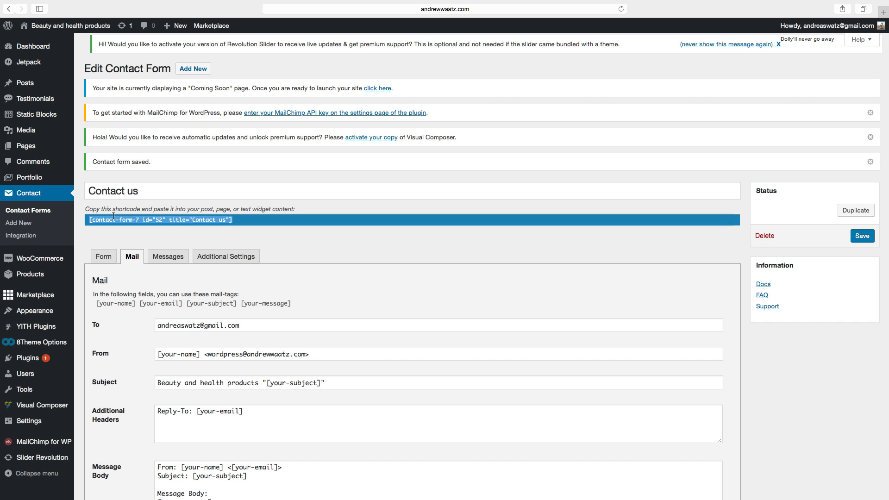
right_click(94, 220)
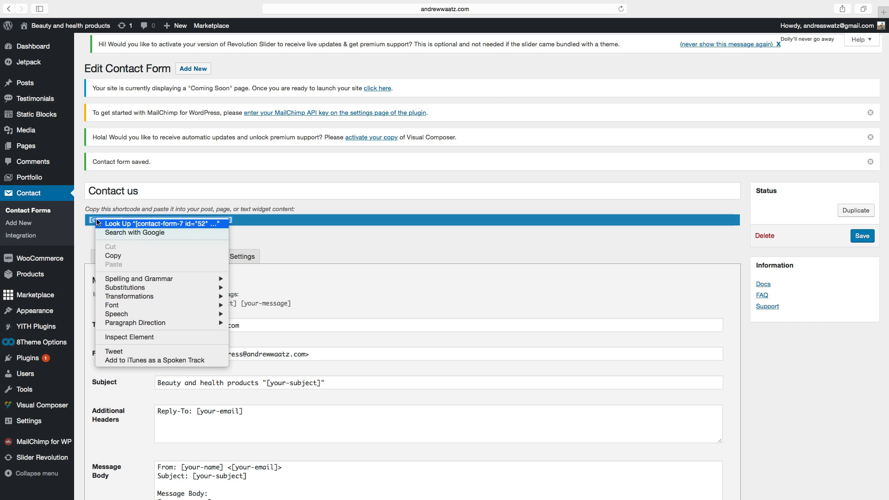
left_click(120, 257)
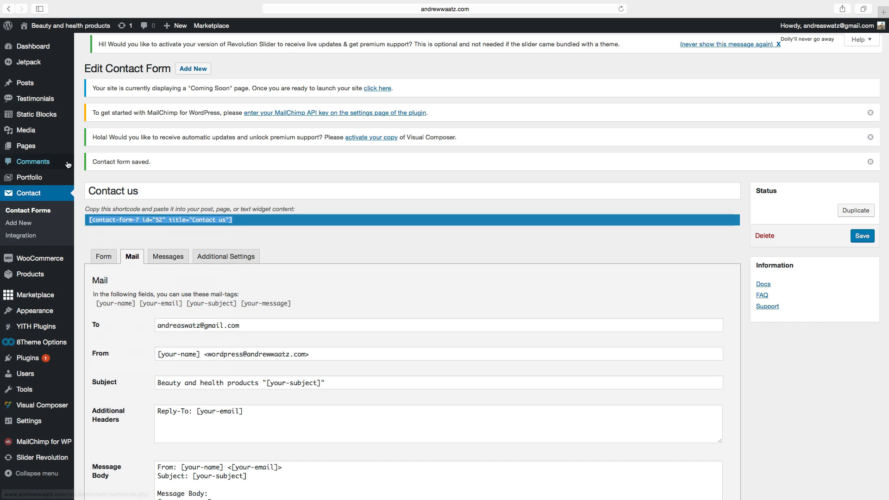
Create a new page titled Contact Us, paste the contact form shortcode into its body, and publish it.
mouse_move(26, 147)
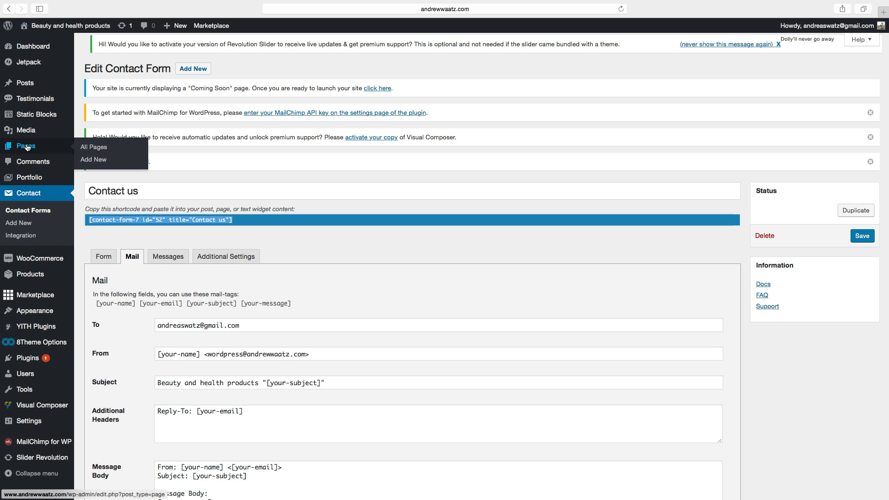
left_click(94, 160)
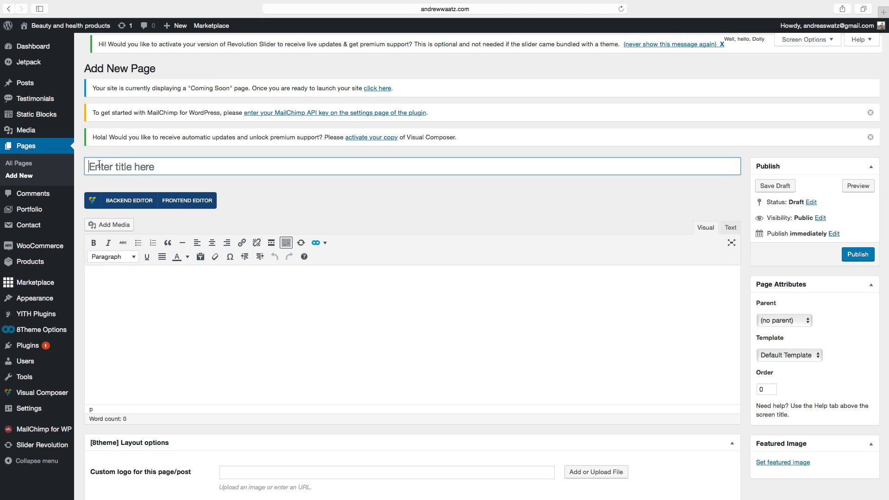
left_click(99, 164)
type("C")
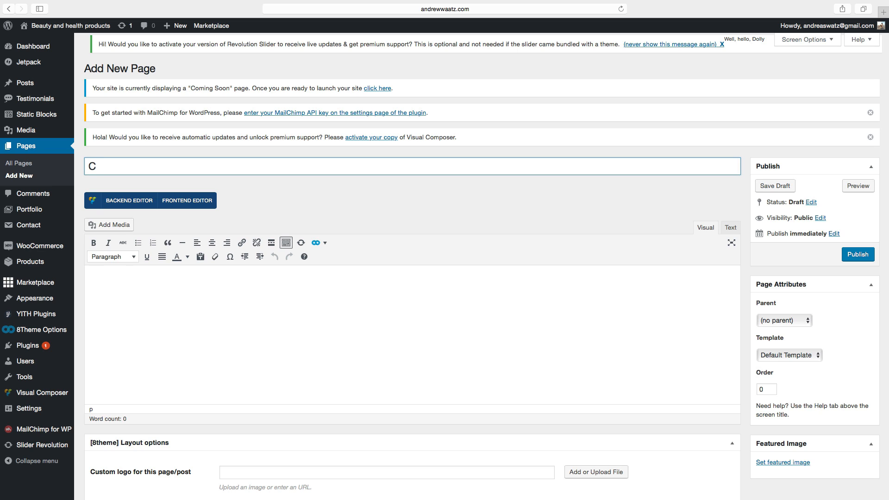
type("ontact Us")
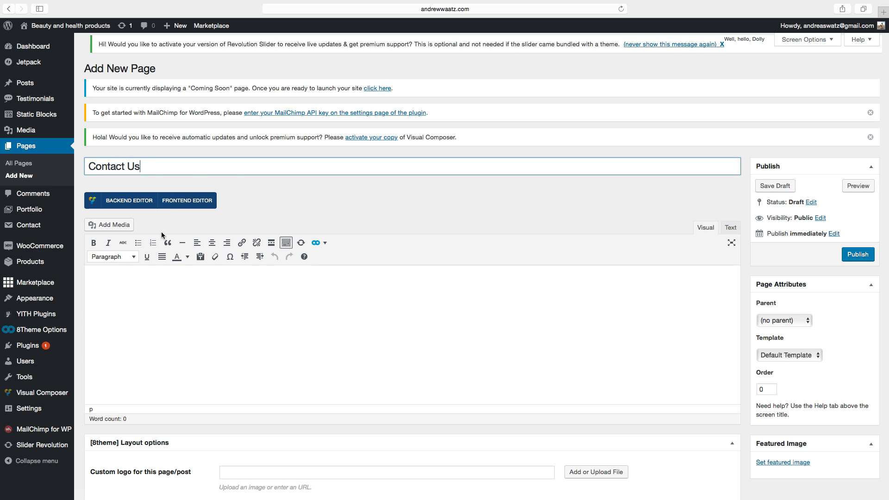
left_click(111, 292)
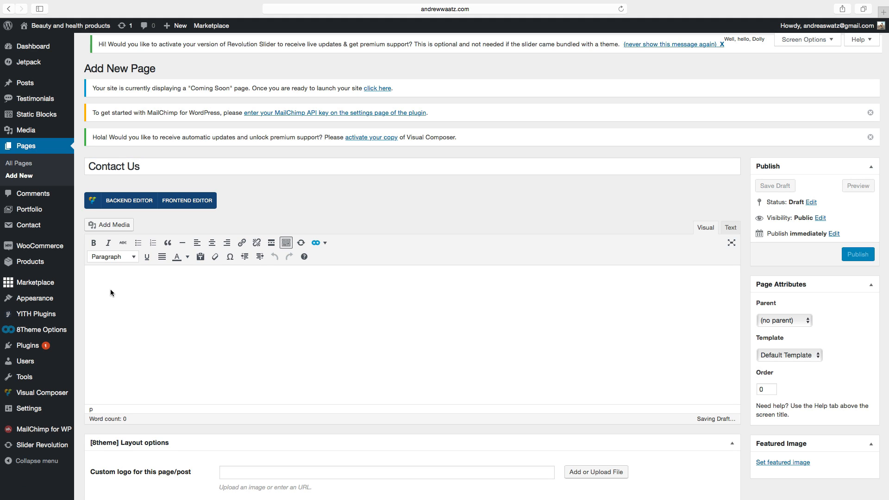
key("super+v")
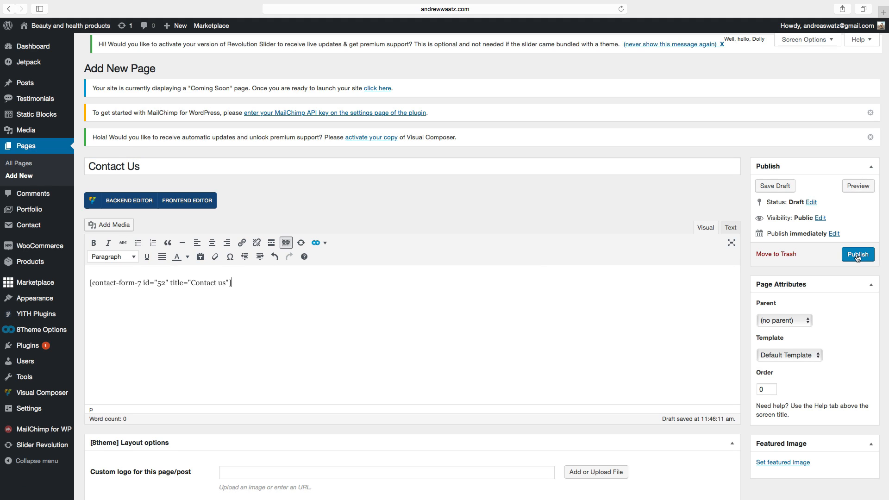
left_click(857, 256)
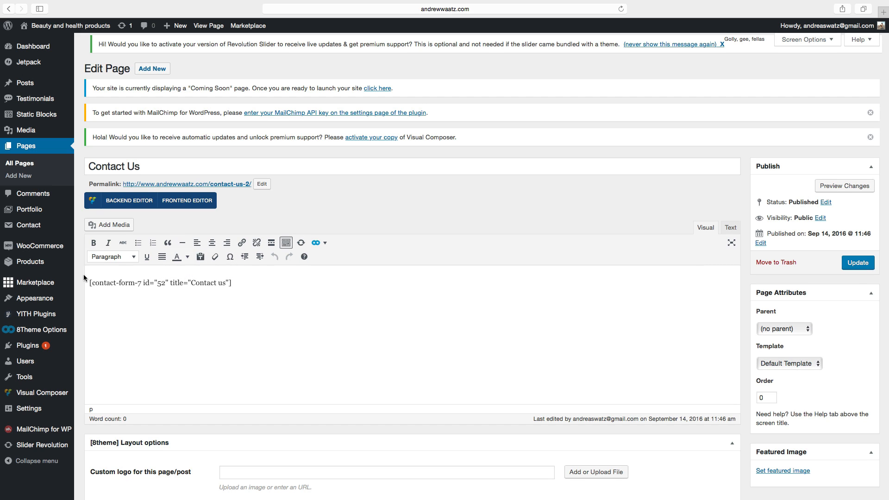
Add the Contact Us page to the Primary menu and save the menu.
mouse_move(64, 297)
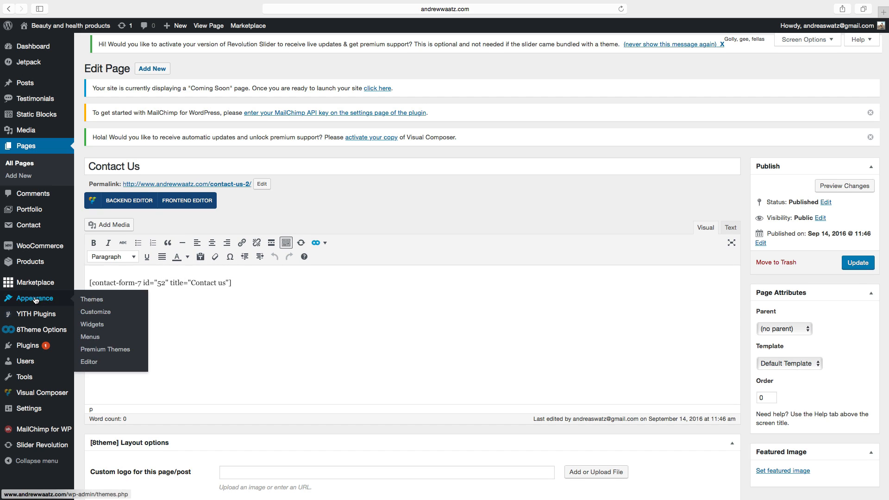
left_click(91, 338)
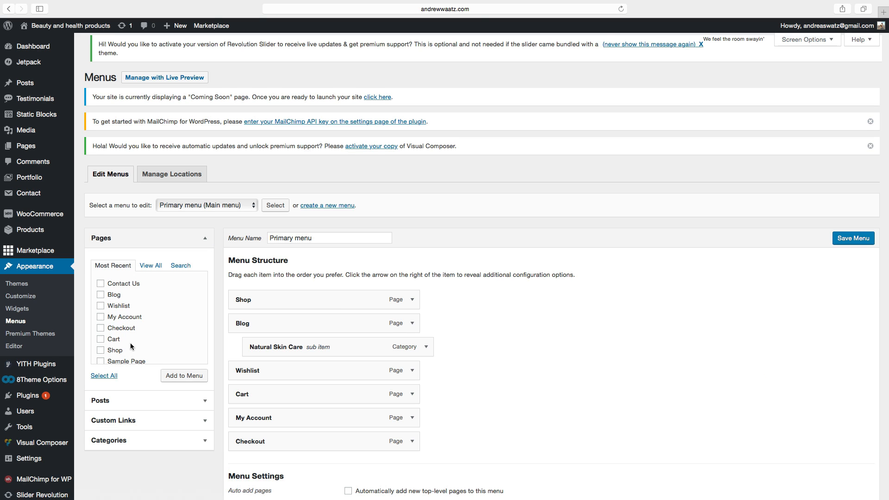
scroll(130, 343, "down", 1)
scroll(130, 343, "up", 1)
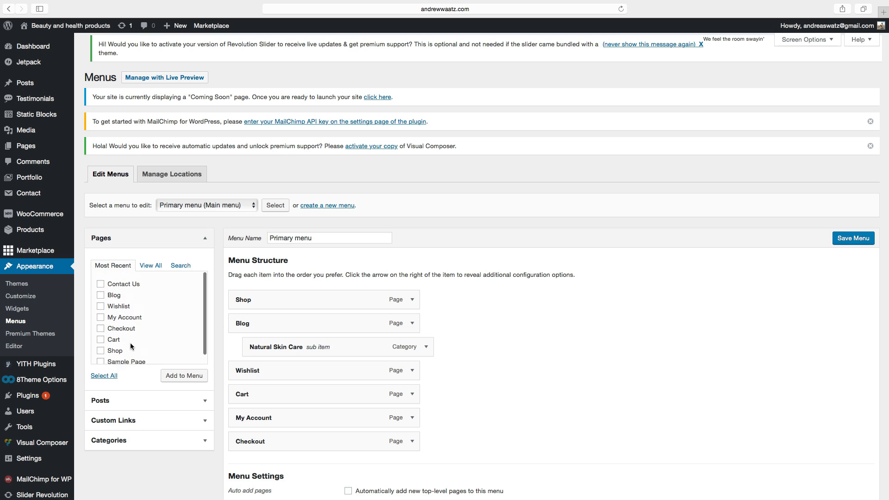
left_click(100, 283)
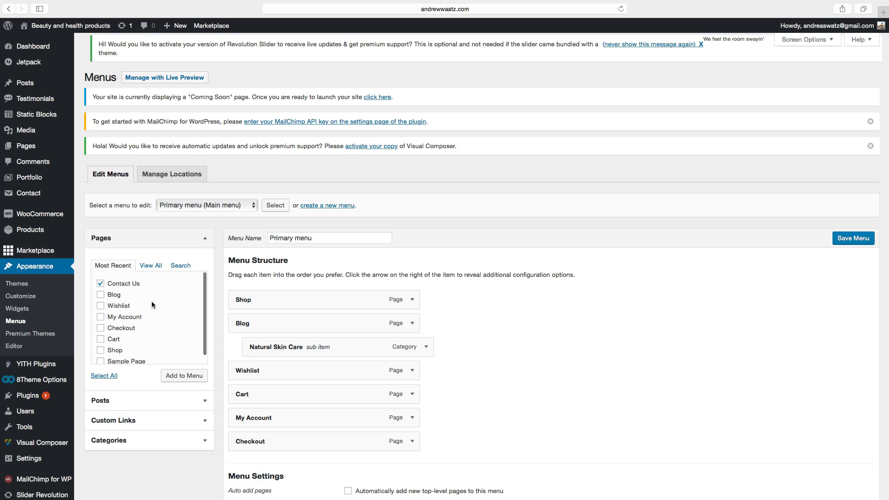
left_click(176, 378)
scroll(599, 353, "down", 3)
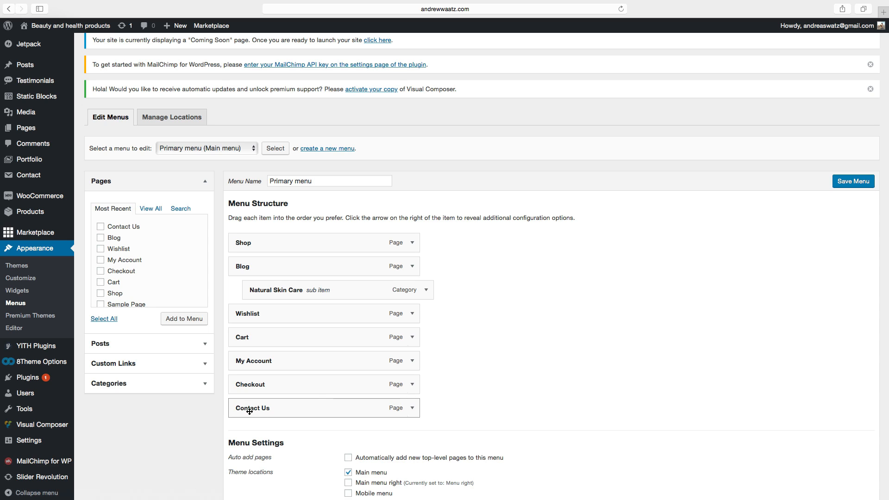
left_click(853, 184)
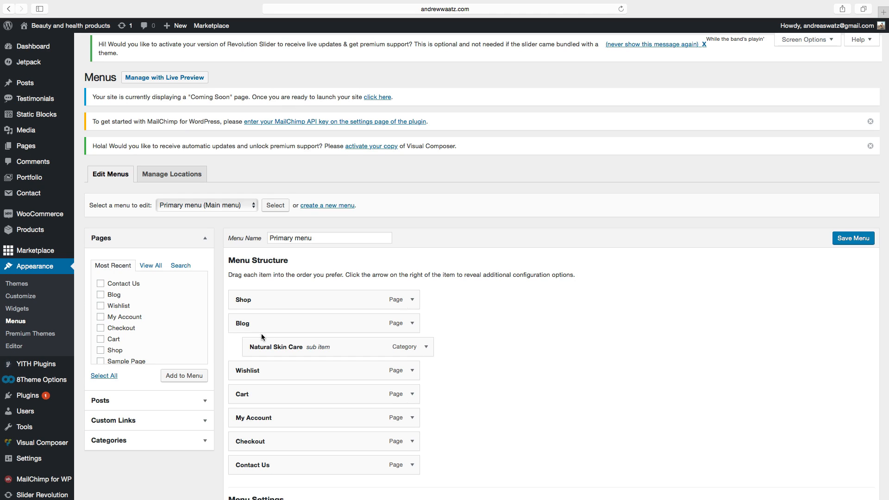
Visit the live site and examine the contact form on the Contact Us page.
left_click(69, 27)
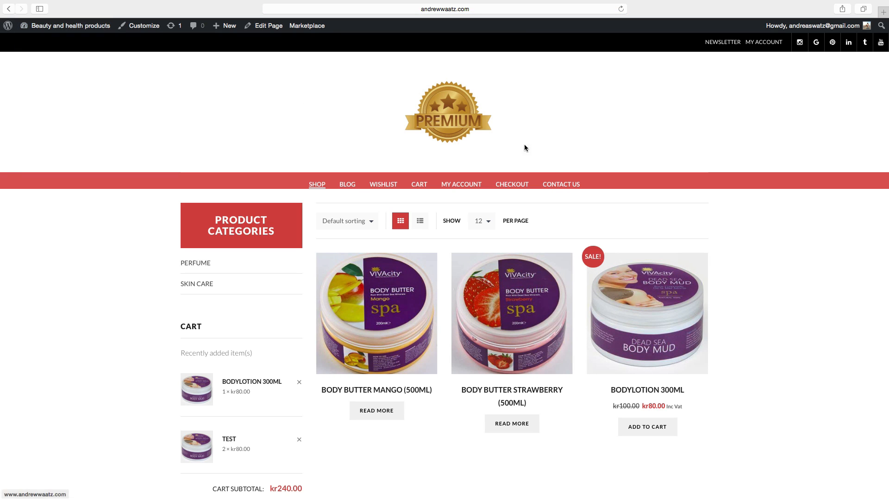
left_click(561, 185)
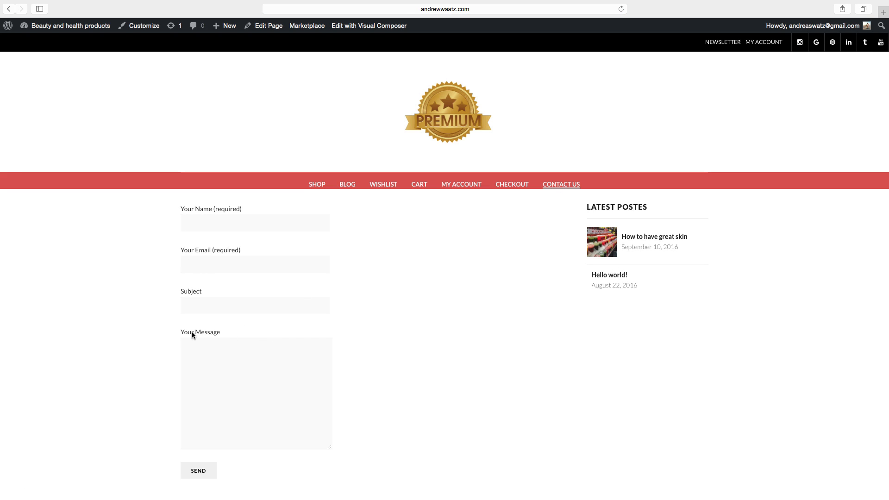
scroll(173, 347, "down", 3)
scroll(355, 336, "up", 3)
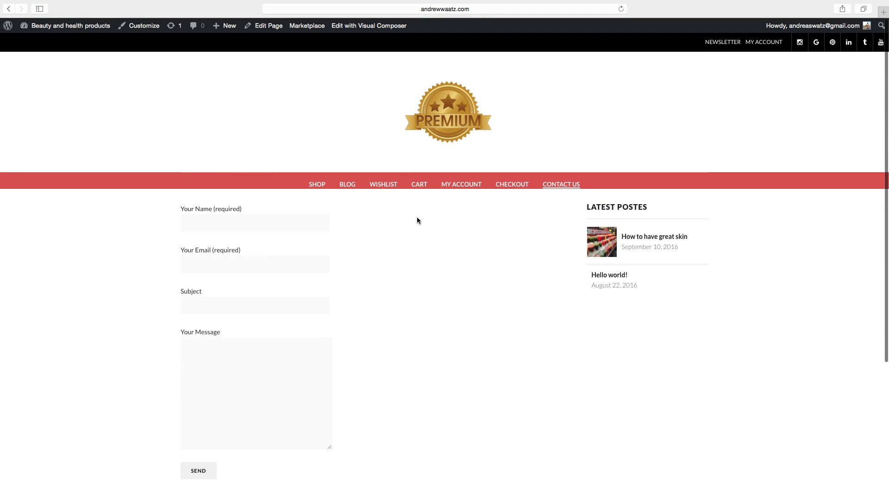
scroll(296, 346, "up", 3)
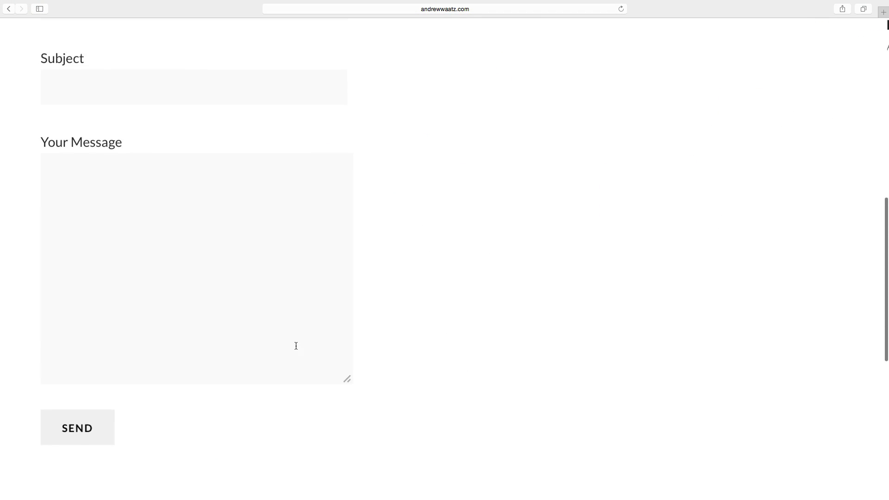
scroll(302, 342, "down", 3)
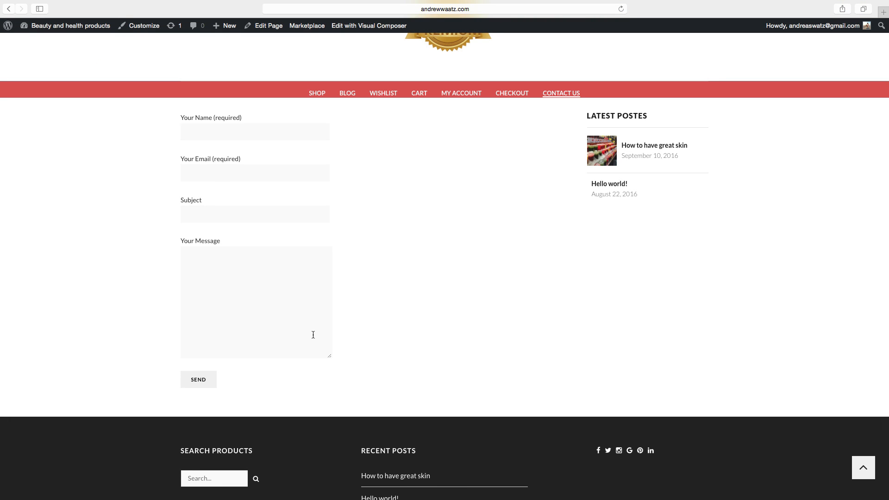
scroll(313, 334, "up", 3)
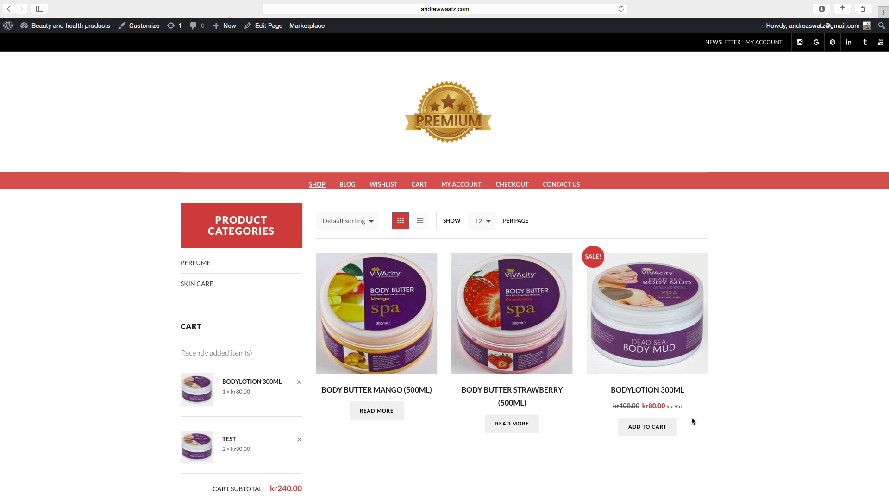
Create and publish a new page titled Privacy Policy.
left_click(45, 31)
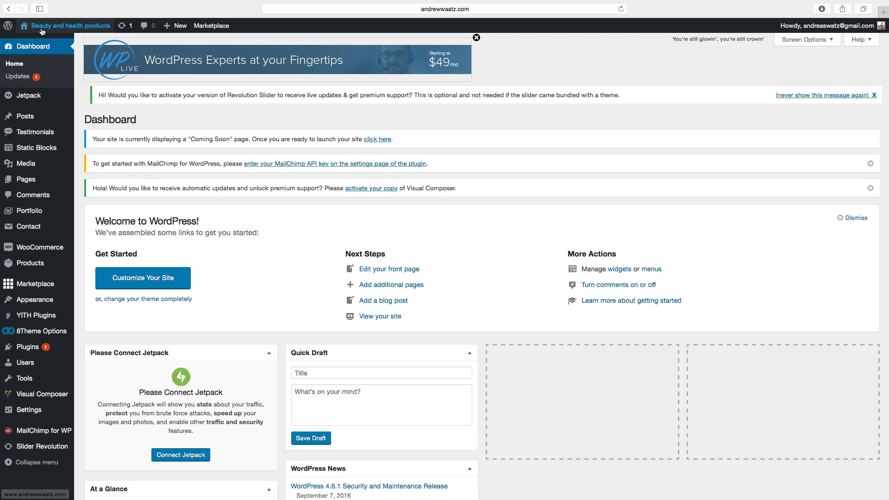
mouse_move(74, 182)
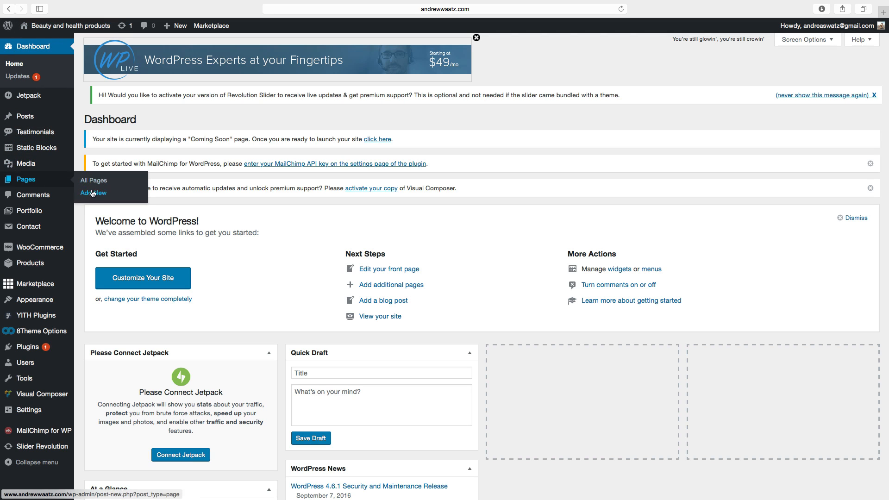
left_click(96, 193)
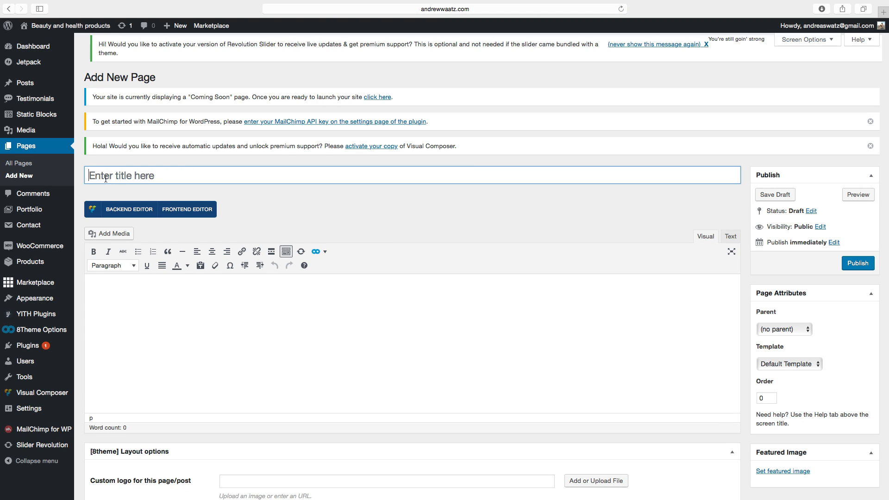
left_click(107, 179)
type("Privacy Policy")
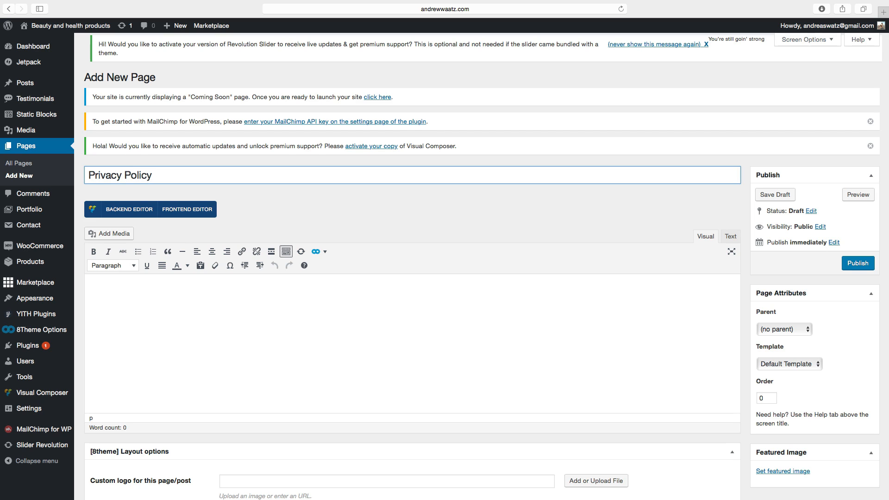
left_click(850, 267)
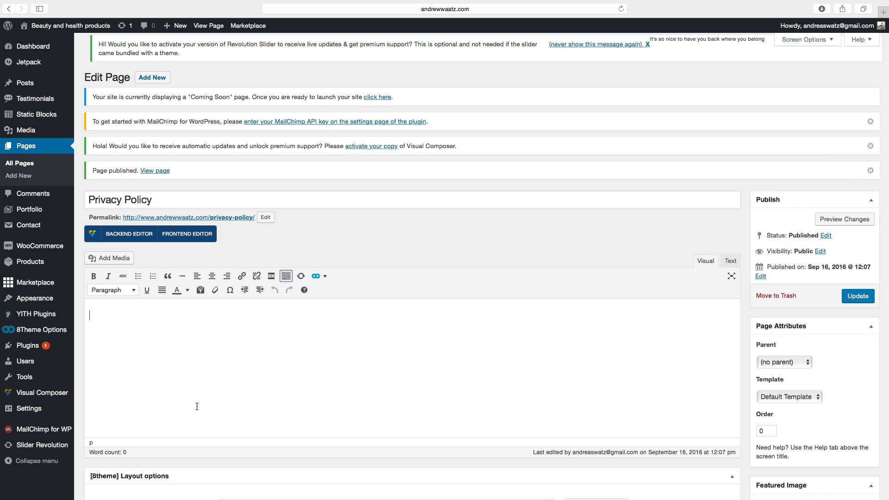
Create and publish a new page titled Terms & Conditions.
left_click(210, 358)
left_click(147, 78)
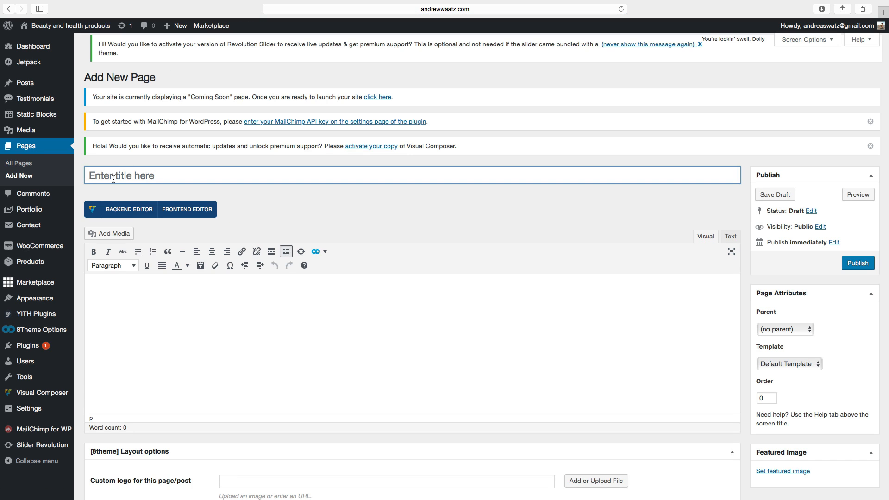
left_click(113, 179)
type("T")
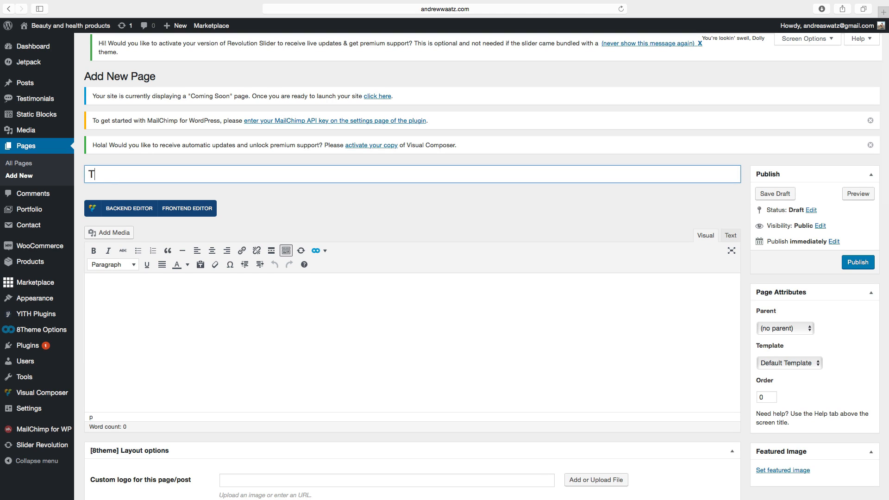
type("erms & Conditions")
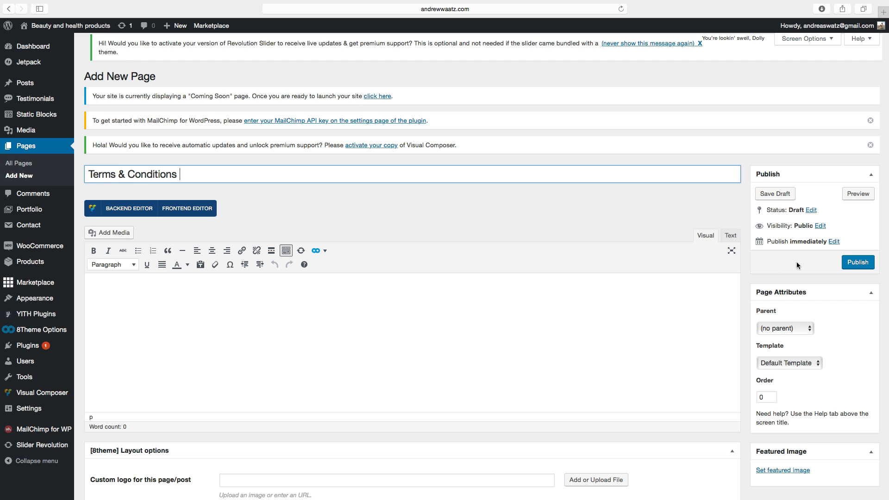
left_click(843, 263)
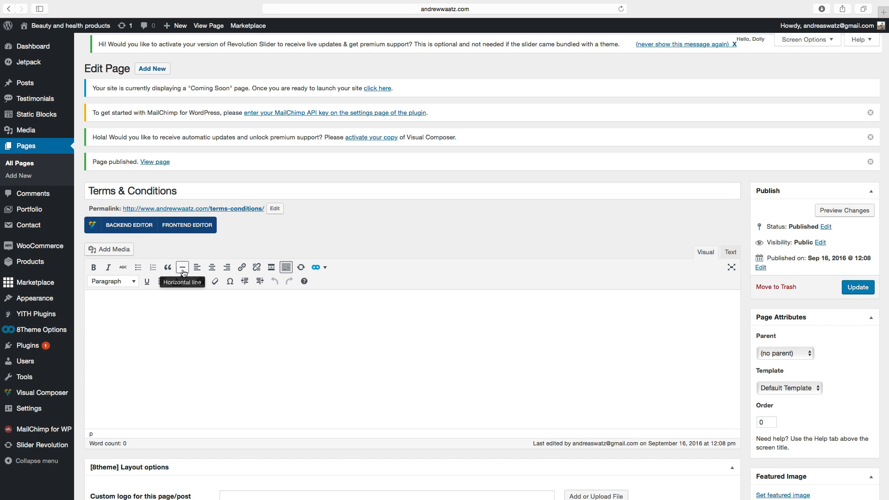
Search the plugin directory for privacy policy and install and activate the Auto Terms of Service and Privacy Policy plugin.
mouse_move(31, 348)
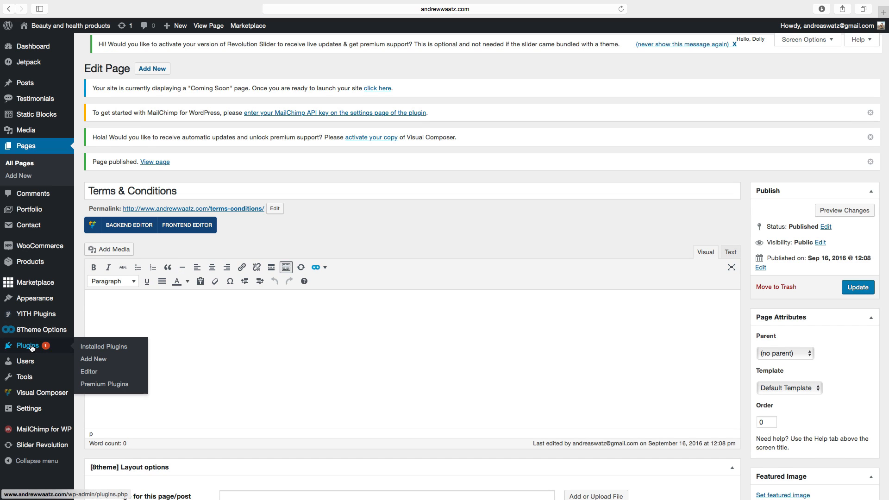
left_click(92, 360)
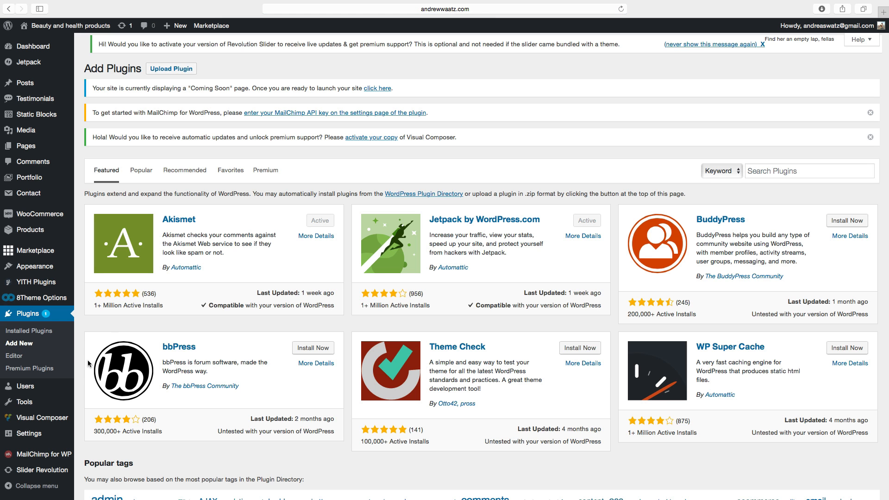
left_click(769, 172)
type("p")
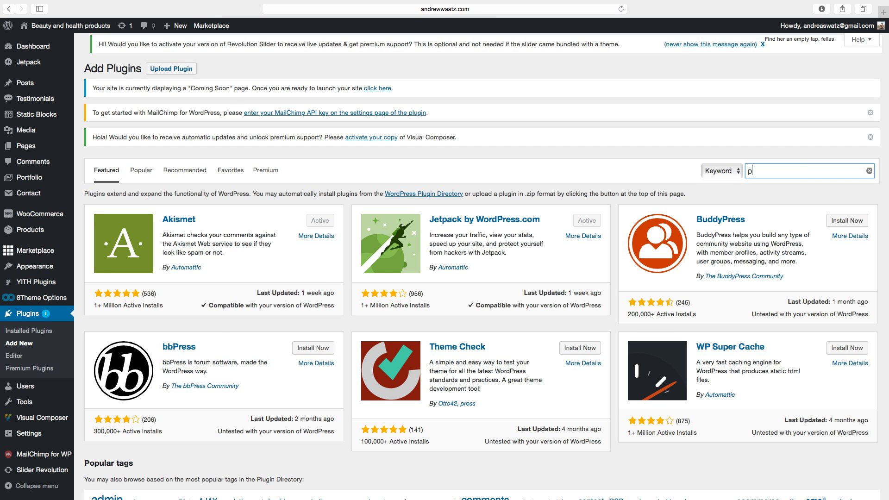
type("riv")
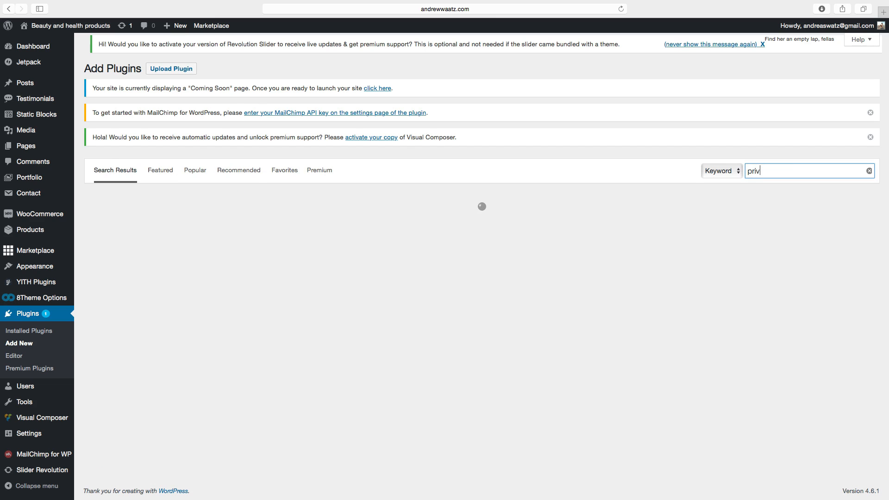
type("acy policy")
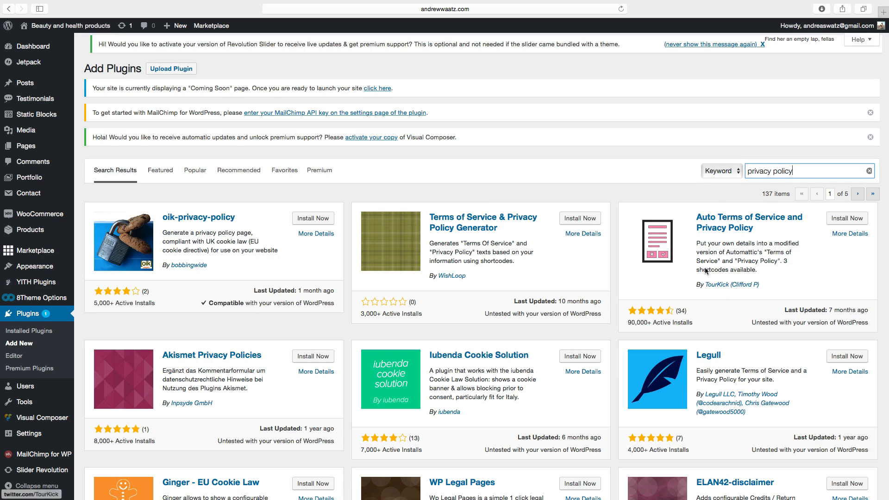
left_click(839, 223)
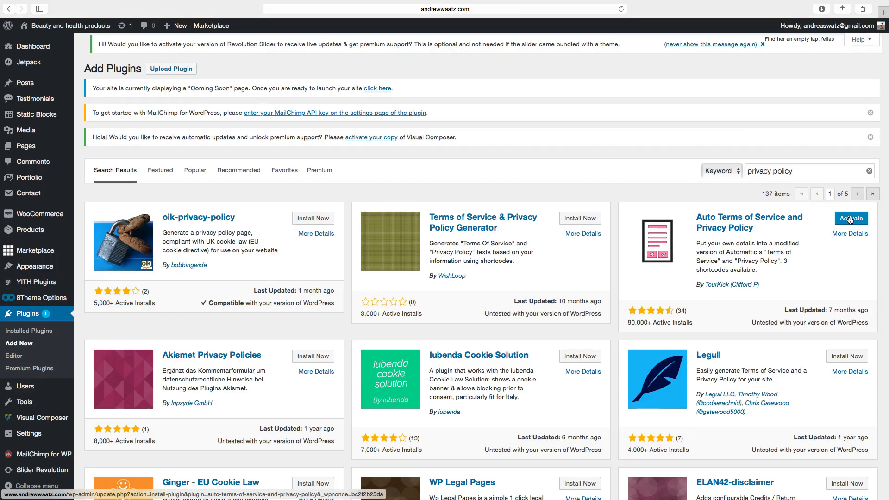
left_click(851, 219)
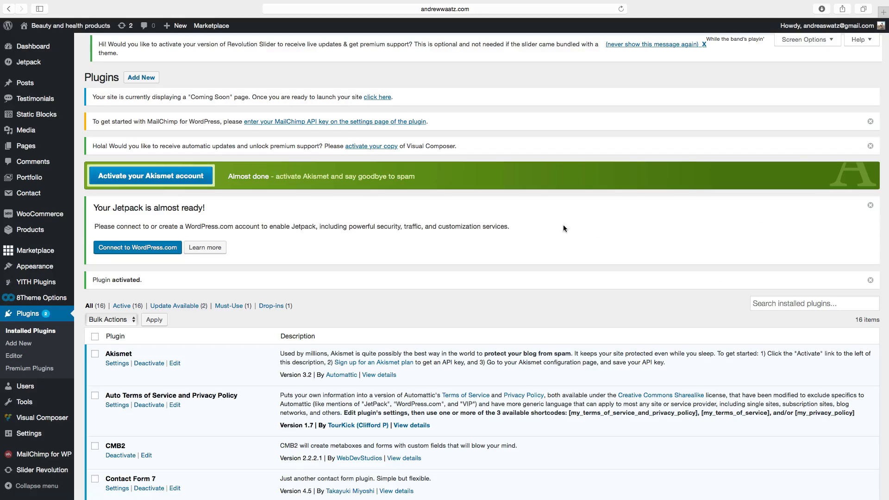
Open the Auto TOS & PP settings and enter a period in the Full Name, Name, Possessive Name and Domain Name fields.
mouse_move(37, 435)
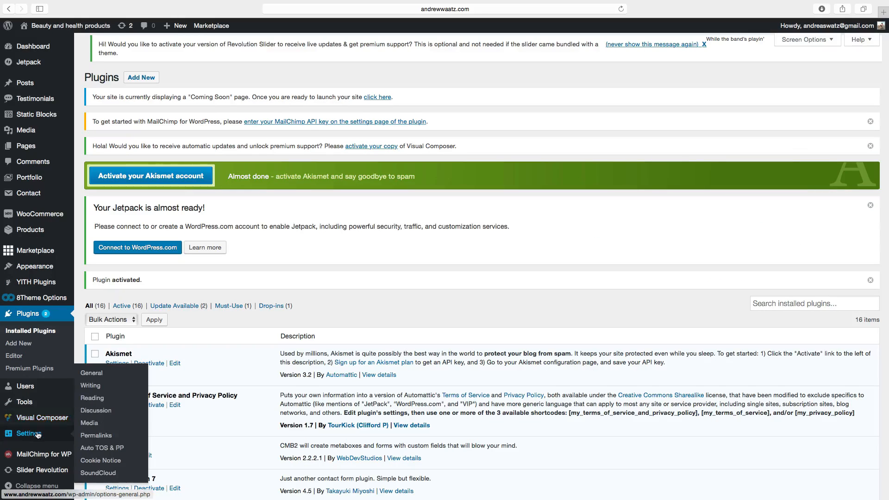
left_click(100, 450)
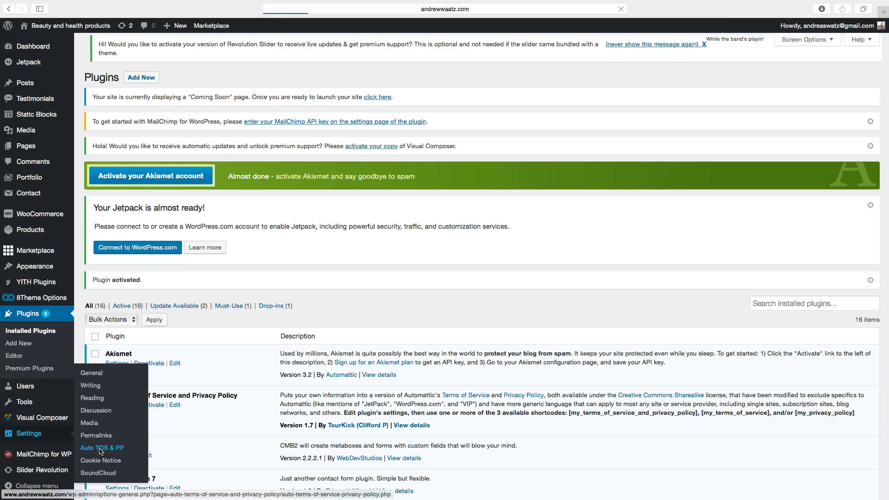
scroll(158, 207, "down", 7)
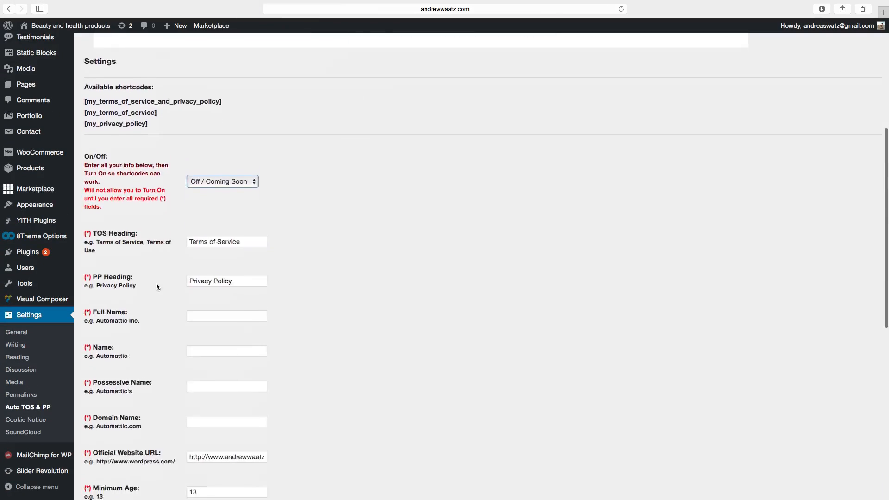
scroll(151, 292, "down", 1)
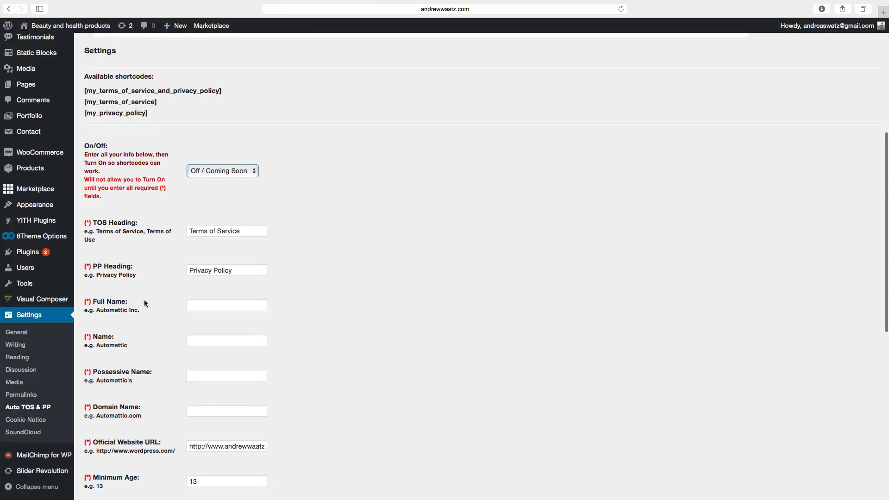
left_click(200, 306)
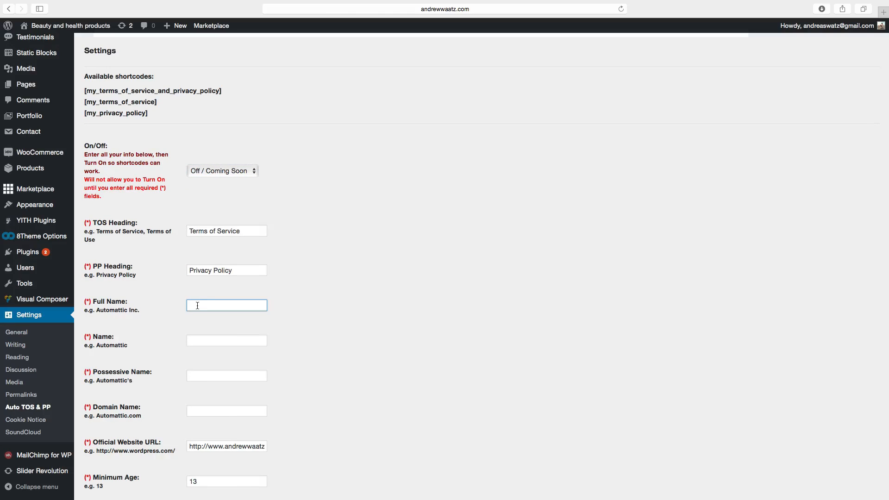
type(".")
left_click(199, 342)
type(".")
scroll(200, 346, "down", 5)
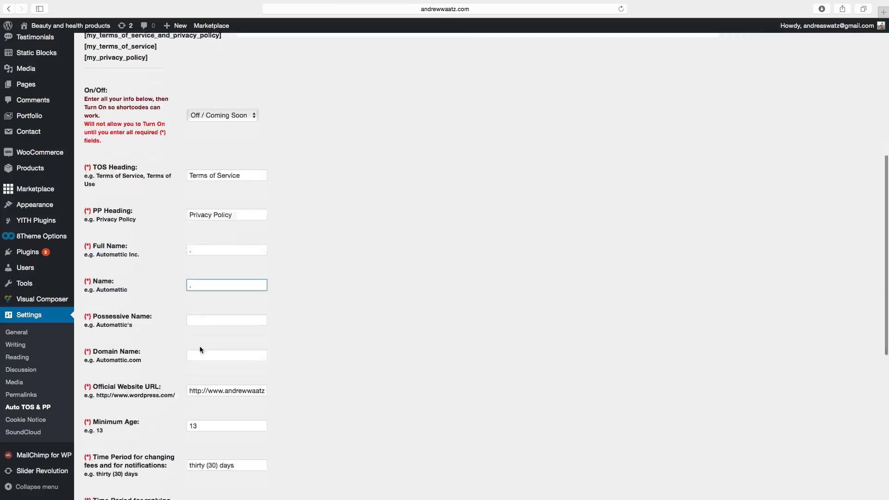
key("Tab")
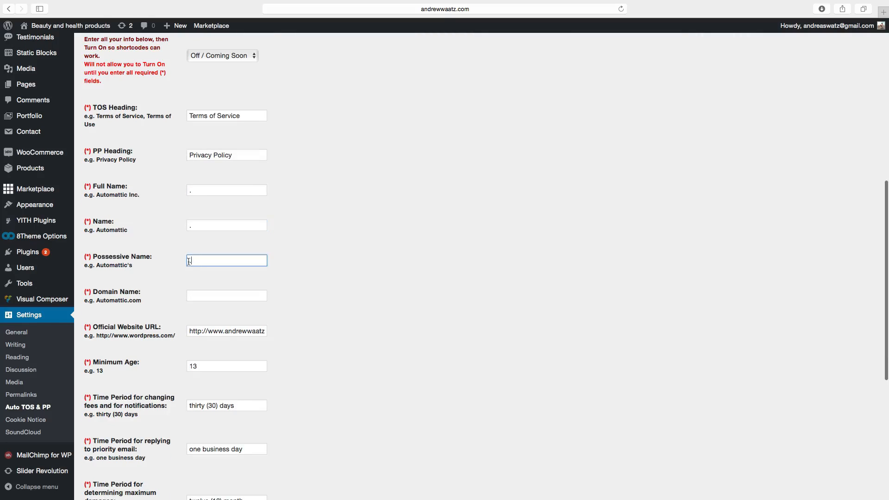
type(".")
scroll(123, 263, "down", 3)
key("Tab")
type(".")
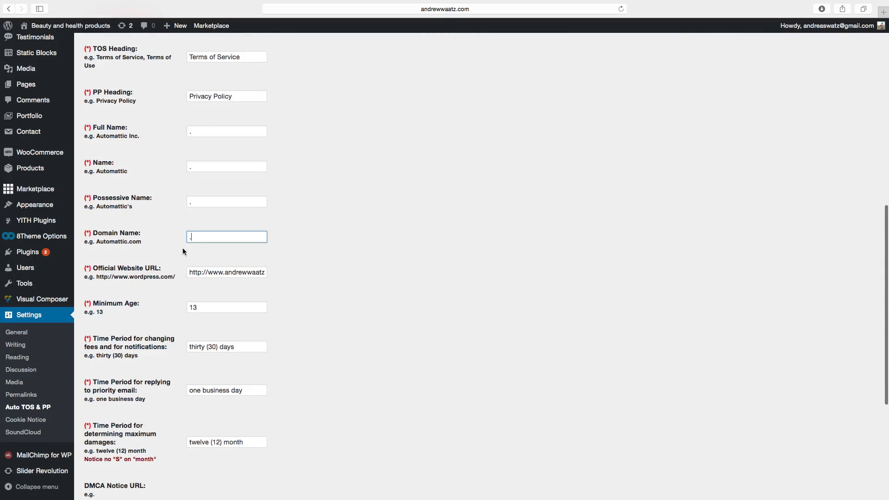
Enter a period in the Venue, Court Location and Arbitration Location fields and save the settings.
scroll(176, 268, "down", 2)
scroll(175, 268, "down", 2)
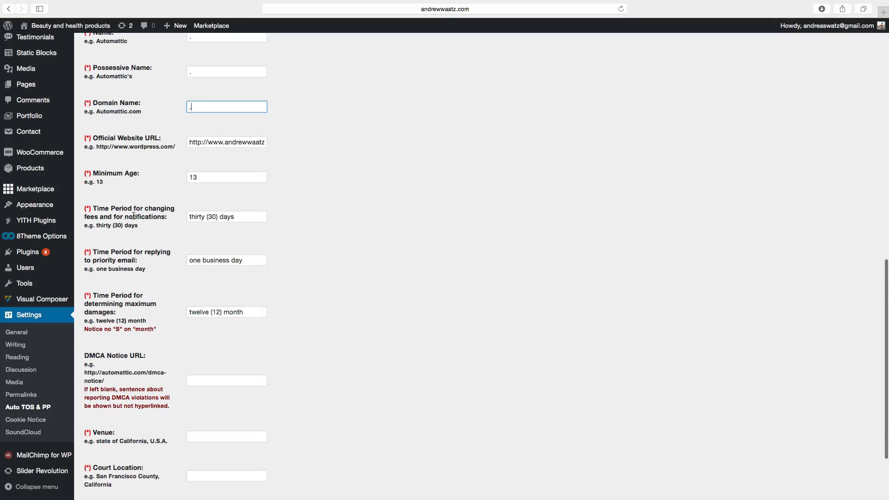
scroll(153, 222, "down", 3)
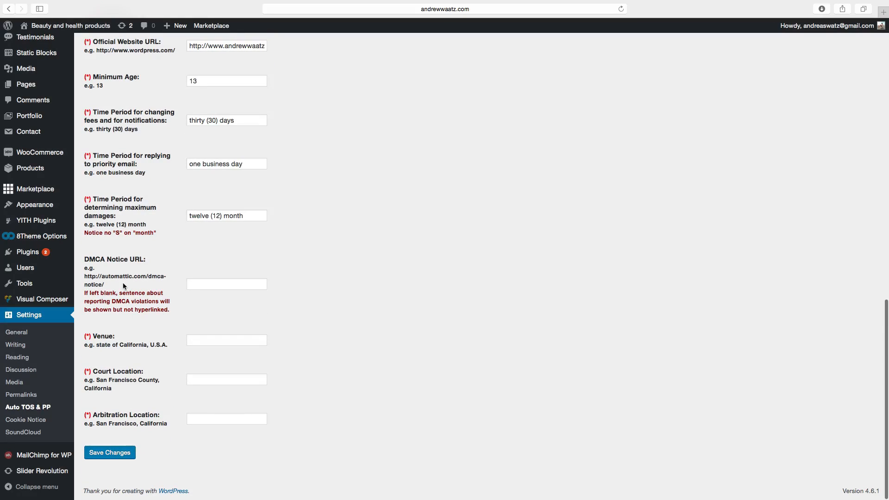
left_click(210, 342)
type(".")
left_click(201, 376)
type(".")
left_click(194, 423)
type(".")
key("Return")
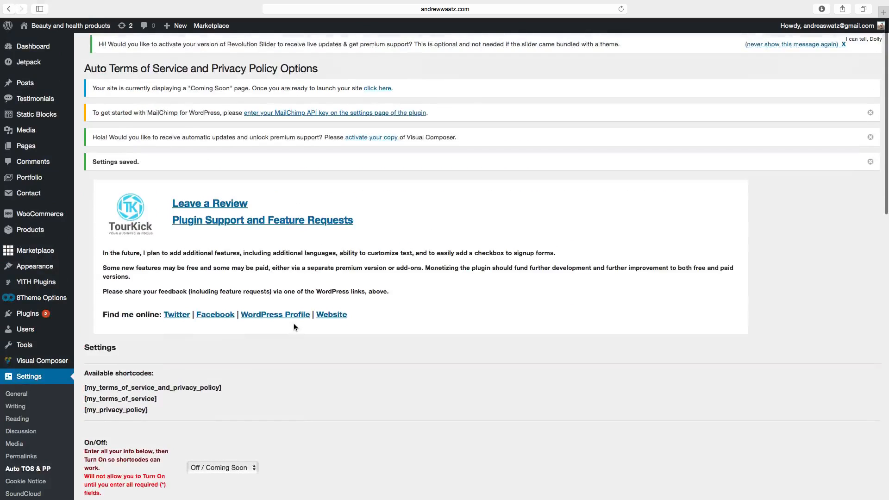
Switch the plugin's On/Off setting to On / Displaying and save the changes.
scroll(293, 323, "down", 5)
left_click(210, 280)
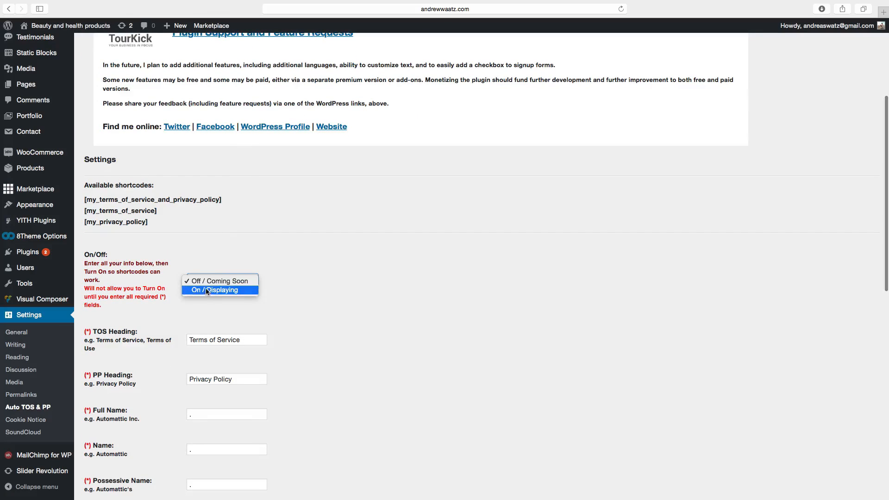
left_click(206, 291)
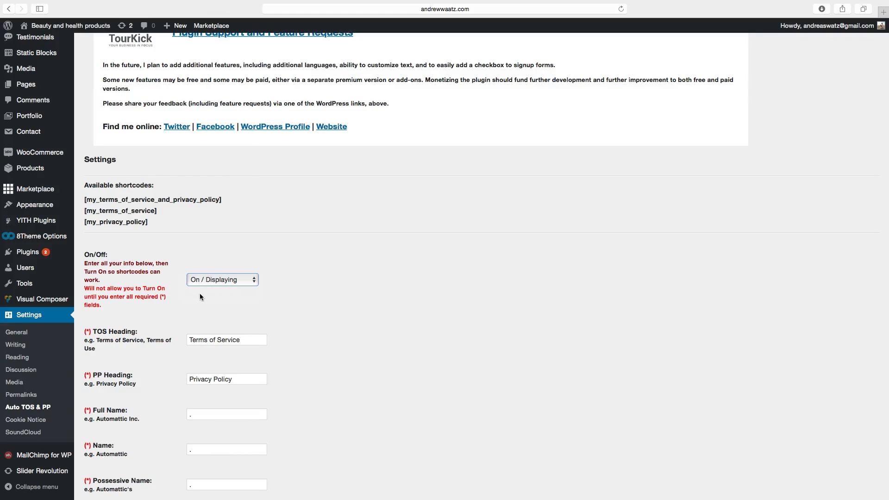
scroll(179, 323, "down", 12)
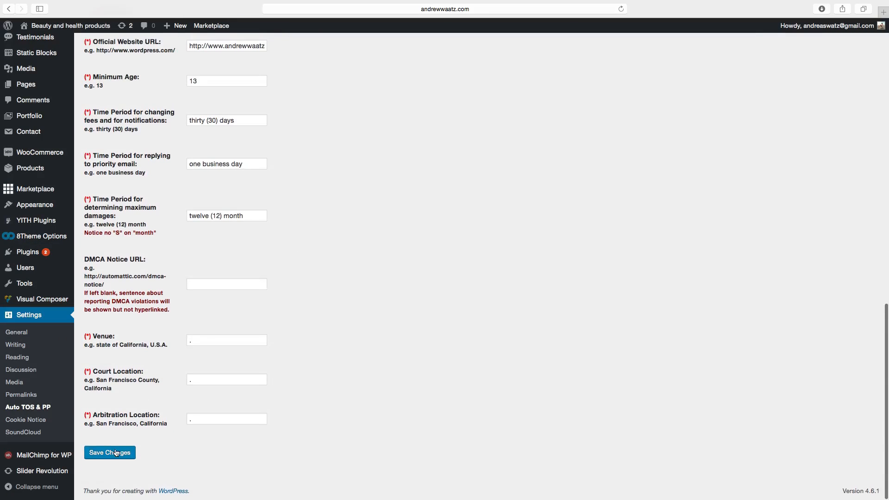
left_click(115, 452)
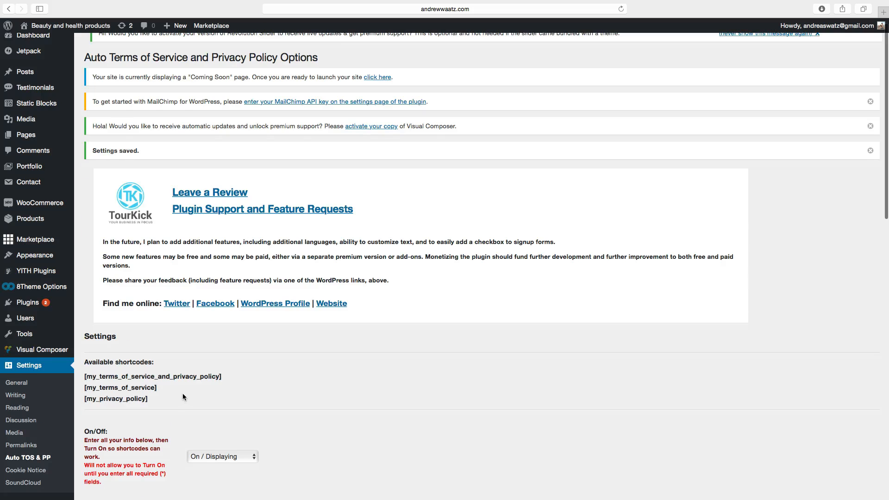
Copy the [my_terms_of_service] and [my_privacy_policy] shortcodes from the settings page.
scroll(182, 393, "down", 3)
scroll(180, 395, "down", 3)
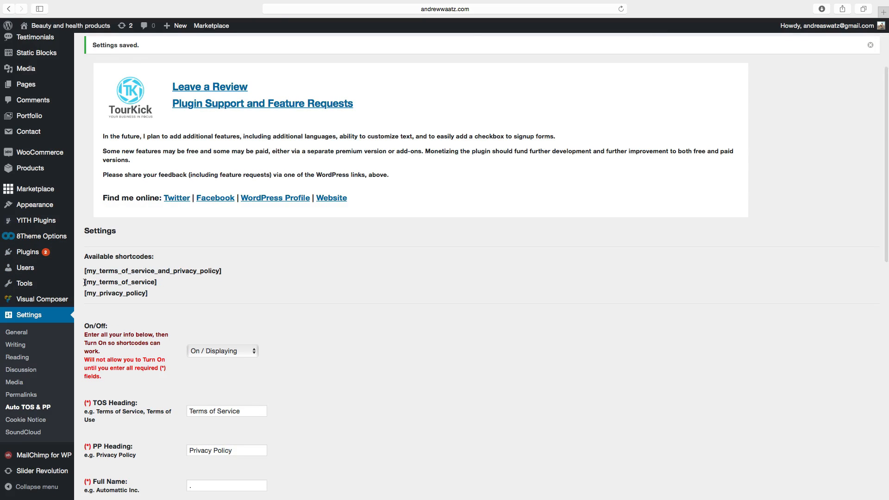
left_click_drag(84, 283, 153, 298)
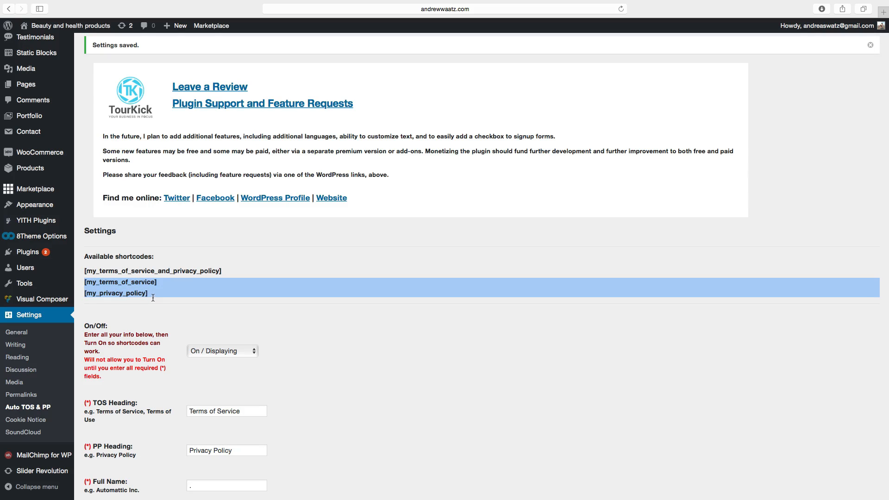
right_click(118, 288)
left_click(134, 315)
Open the Privacy Policy page for editing and paste the copied shortcodes into its body.
mouse_move(25, 85)
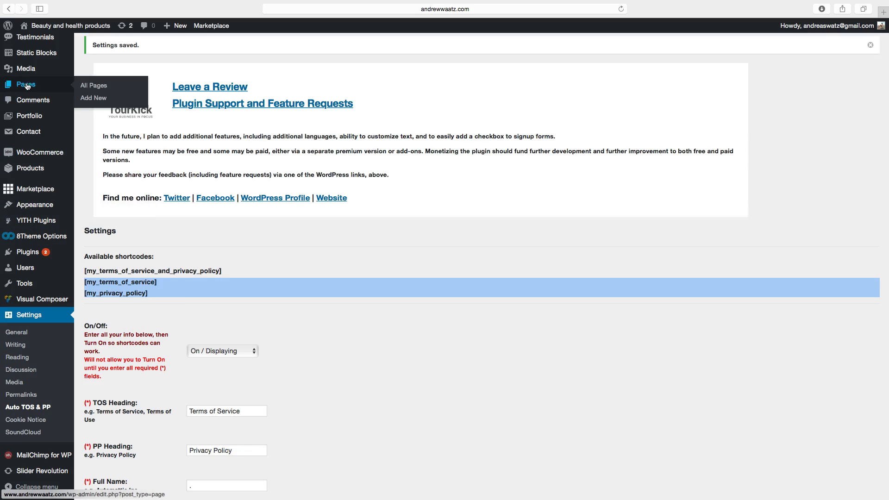
left_click(85, 87)
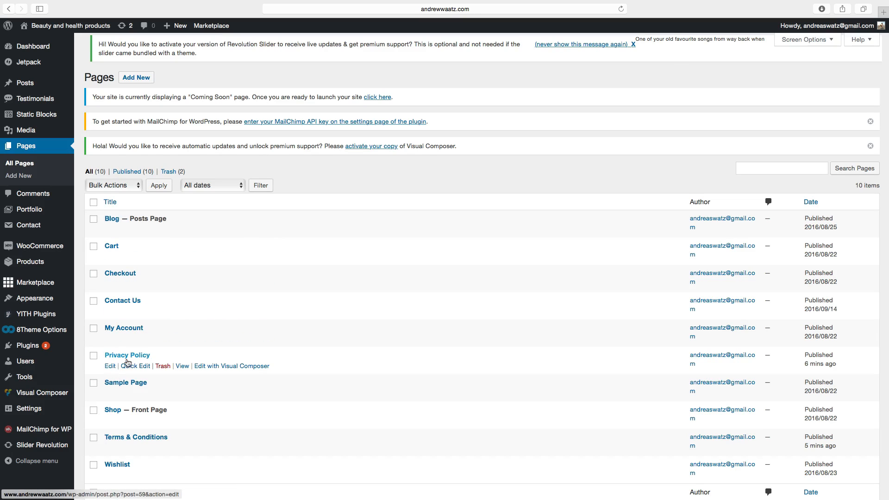
left_click(109, 368)
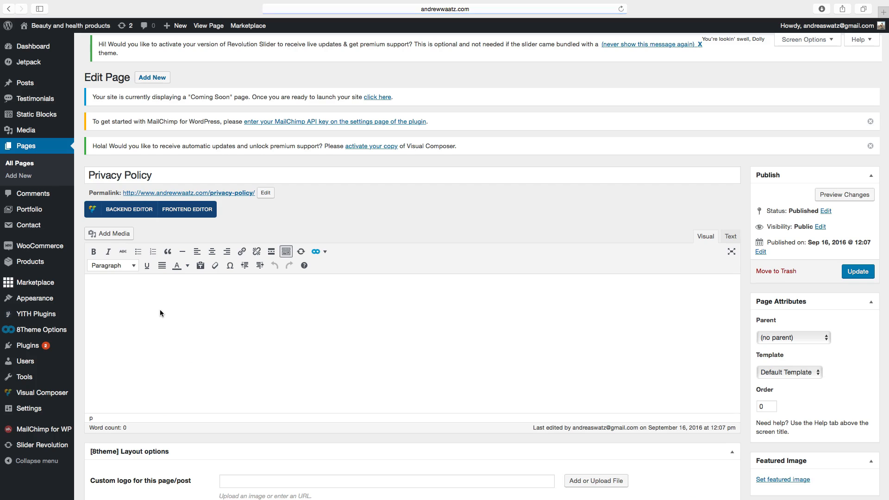
left_click(118, 298)
key("super+v")
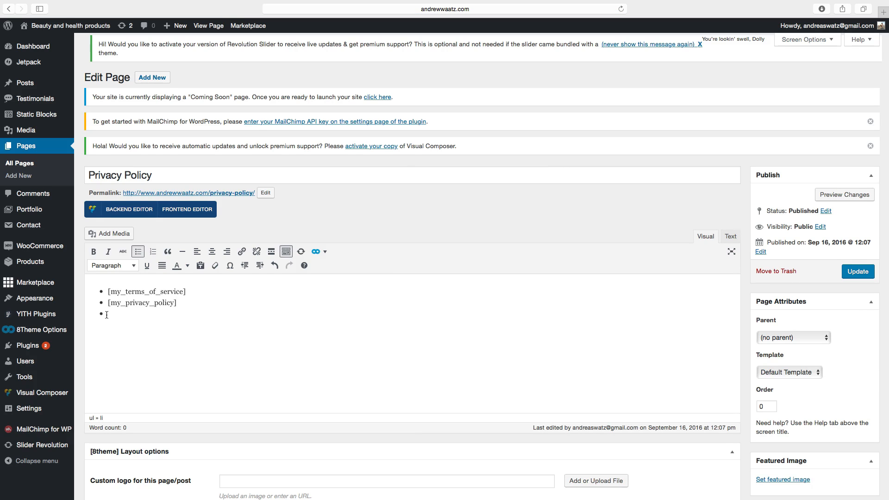
Delete the [my_terms_of_service] shortcode and list formatting so only [my_privacy_policy] remains, then update the Privacy Policy page.
left_click(107, 306)
key("BackSpace")
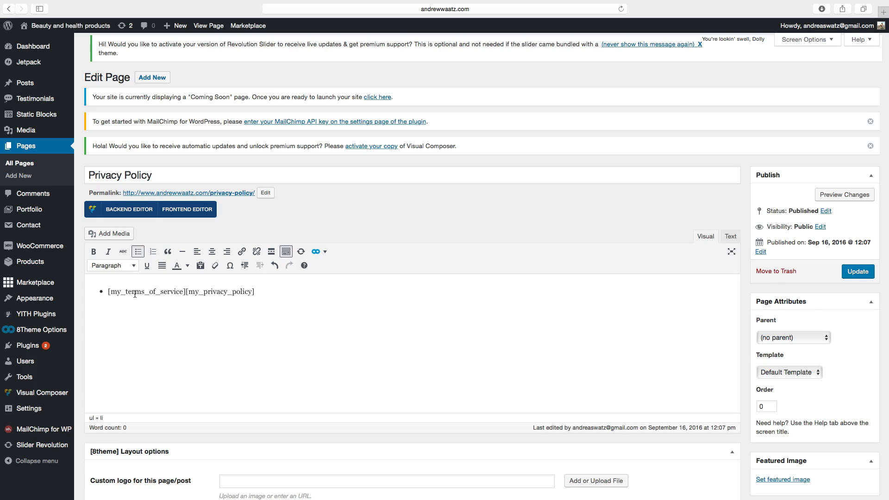
key("BackSpace")
key("BackSpace")
key("BackSpace")
key("BackSpace")
key("BackSpace")
key("BackSpace")
key("BackSpace")
key("BackSpace")
key("BackSpace")
key("BackSpace")
key("BackSpace")
key("BackSpace")
key("BackSpace")
key("BackSpace")
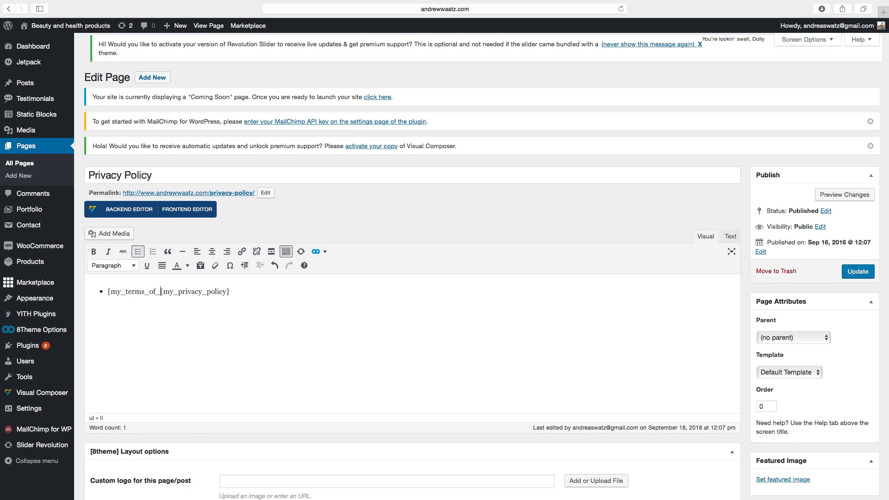
key("BackSpace")
key("BackSpace")
key("BackSpace")
key("BackSpace")
key("BackSpace")
key("BackSpace")
key("BackSpace")
key("BackSpace")
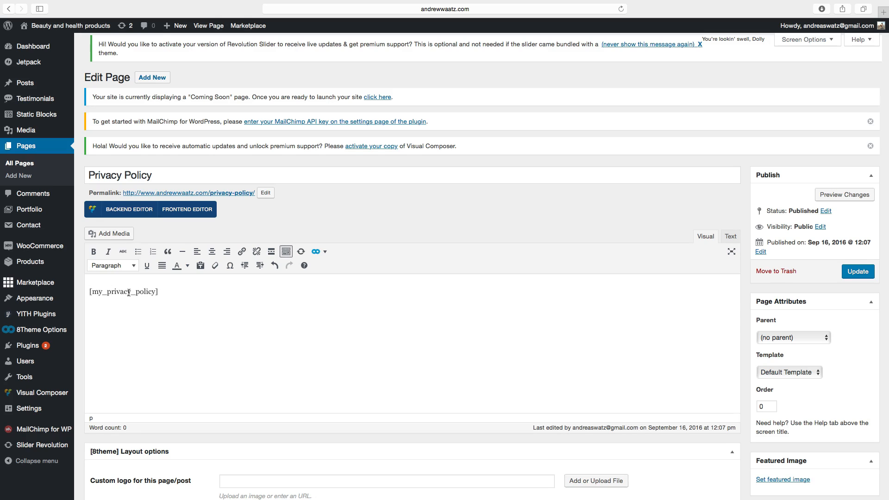
left_click(853, 273)
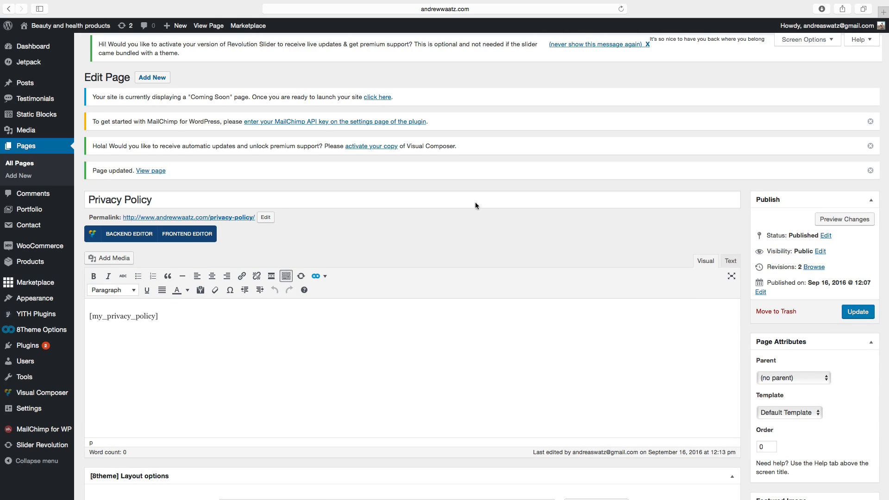
Open the Terms & Conditions page for editing and paste the copied shortcodes into its body.
left_click(25, 166)
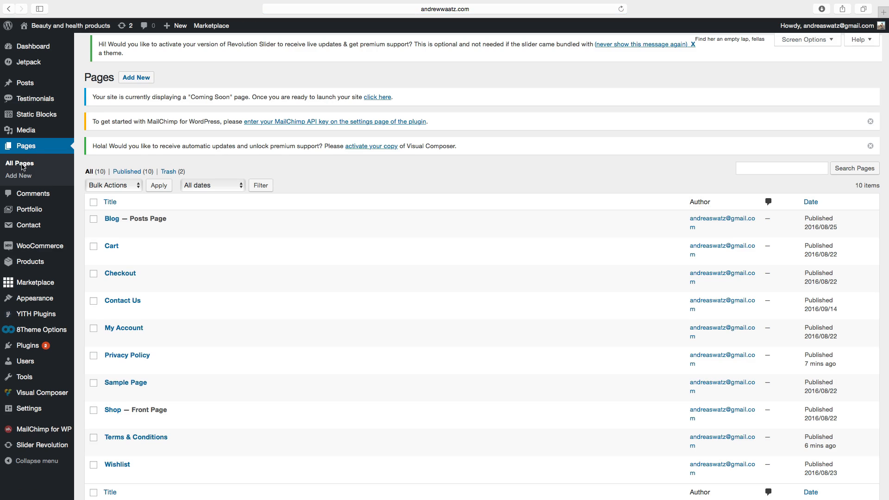
scroll(88, 222, "down", 2)
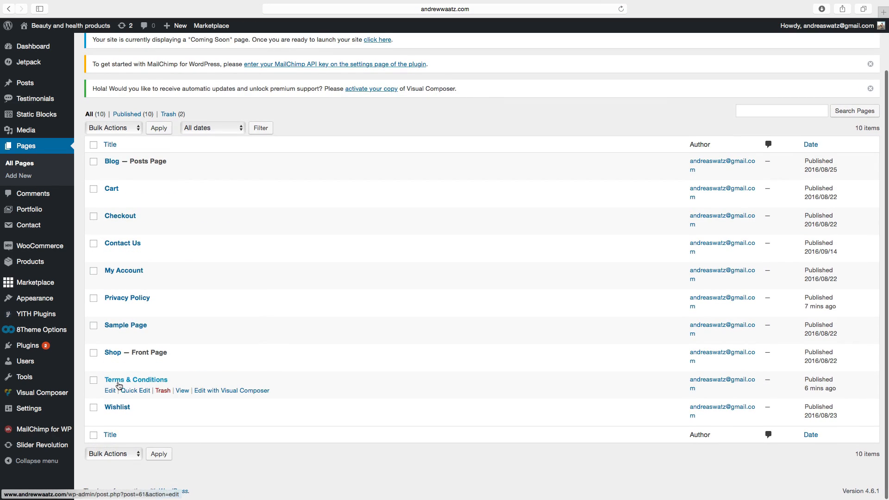
left_click(111, 391)
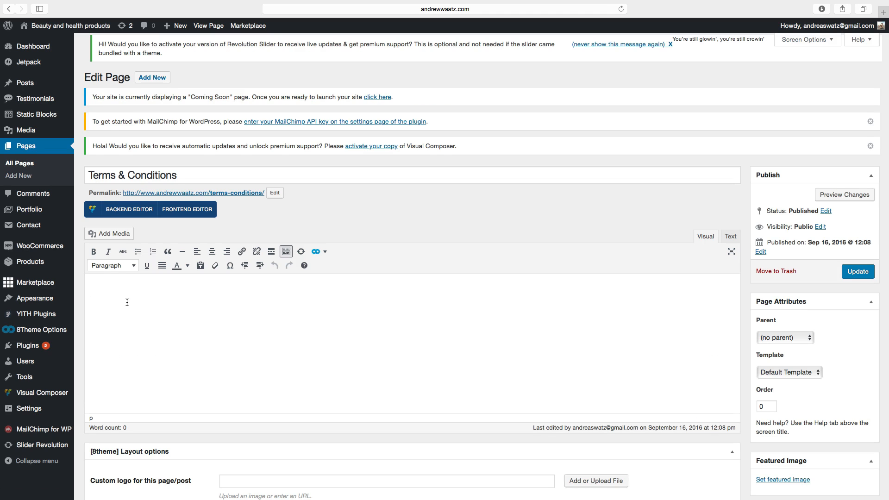
key("super+v")
key("Return")
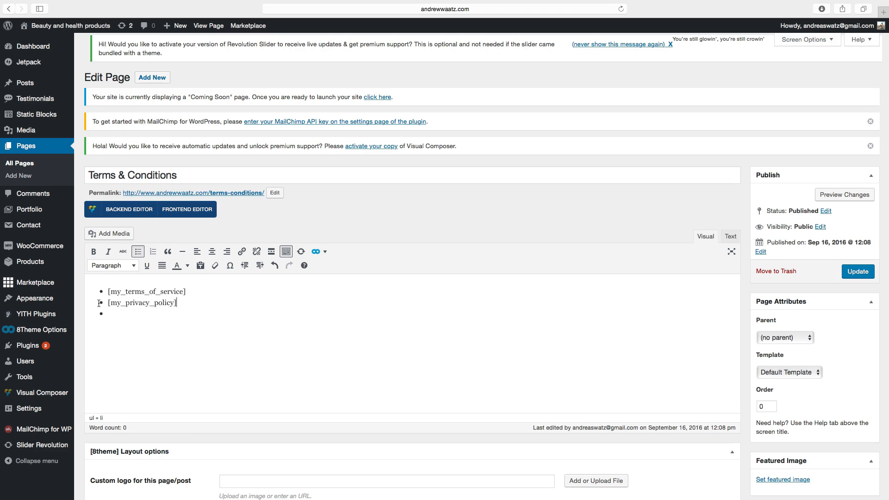
Delete the [my_privacy_policy] shortcode so only [my_terms_of_service] remains, then update the Terms & Conditions page.
left_click(115, 307)
left_click_drag(114, 307, 154, 319)
key("BackSpace")
key("BackSpace")
key("BackSpace")
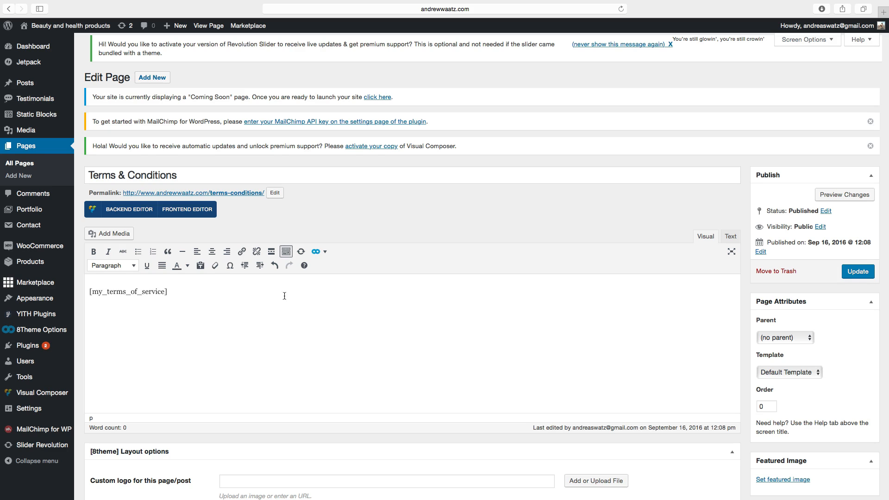
left_click(858, 273)
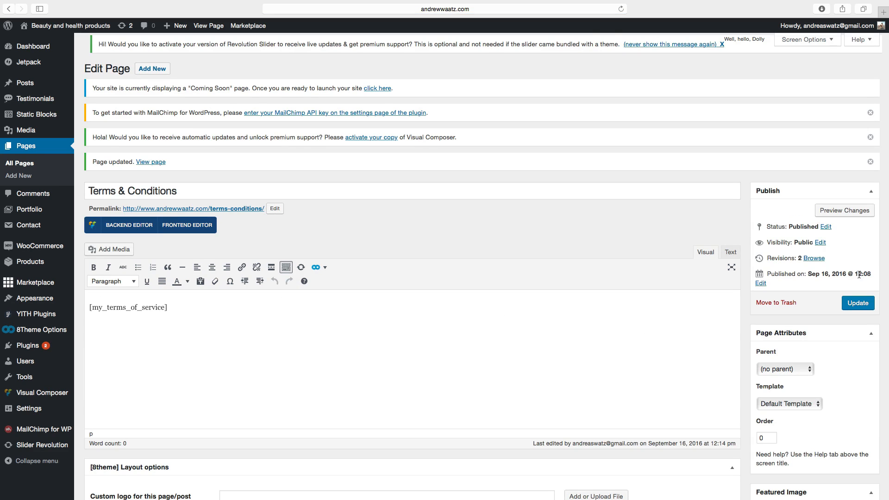
In WooCommerce checkout settings, set the Terms and Conditions page to Terms & Conditions and save the changes.
mouse_move(17, 249)
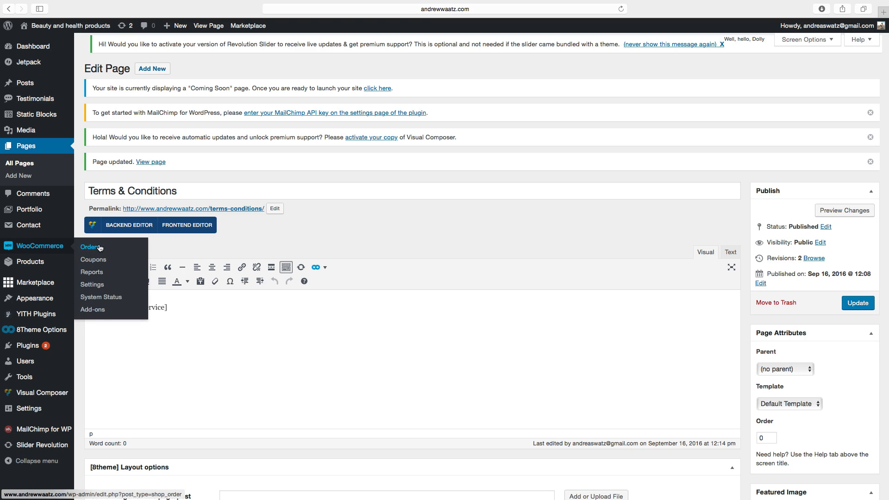
left_click(96, 287)
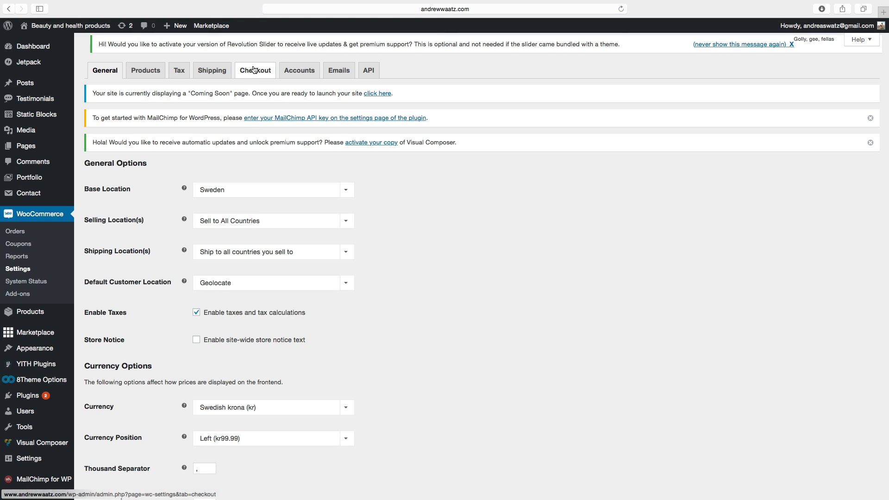
left_click(255, 70)
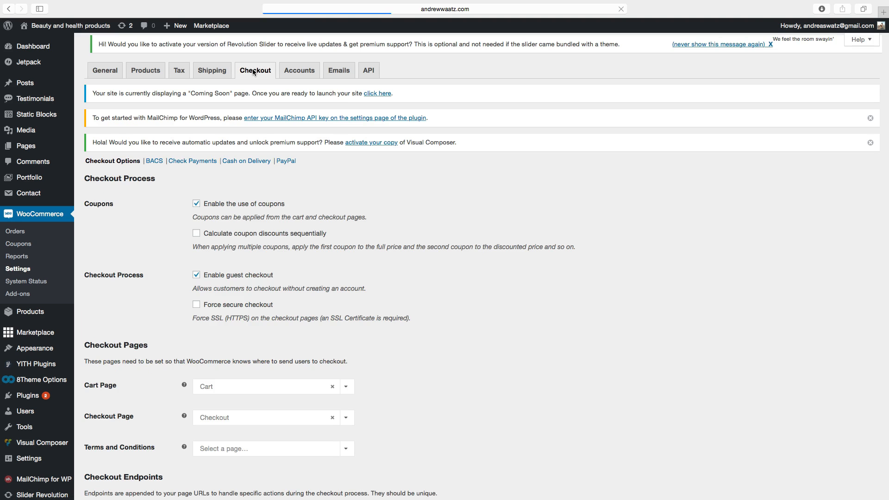
scroll(230, 140, "down", 3)
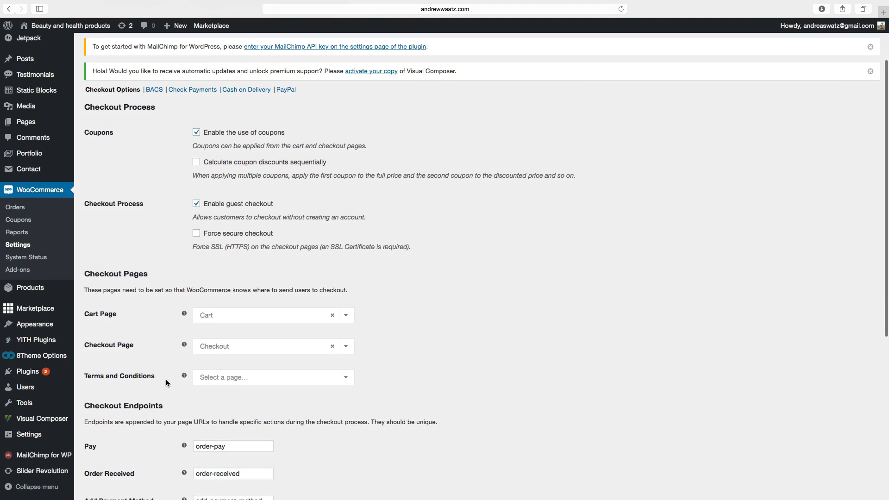
scroll(200, 380, "down", 3)
left_click(244, 326)
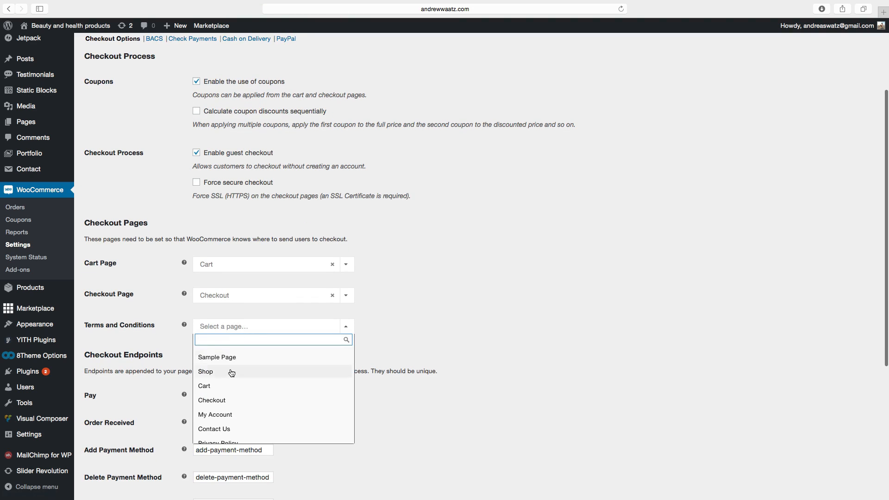
scroll(230, 373, "down", 5)
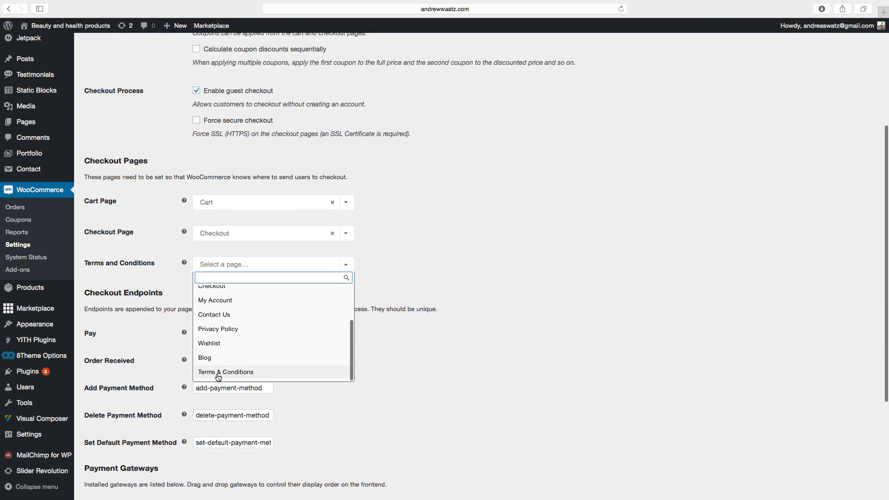
left_click(230, 375)
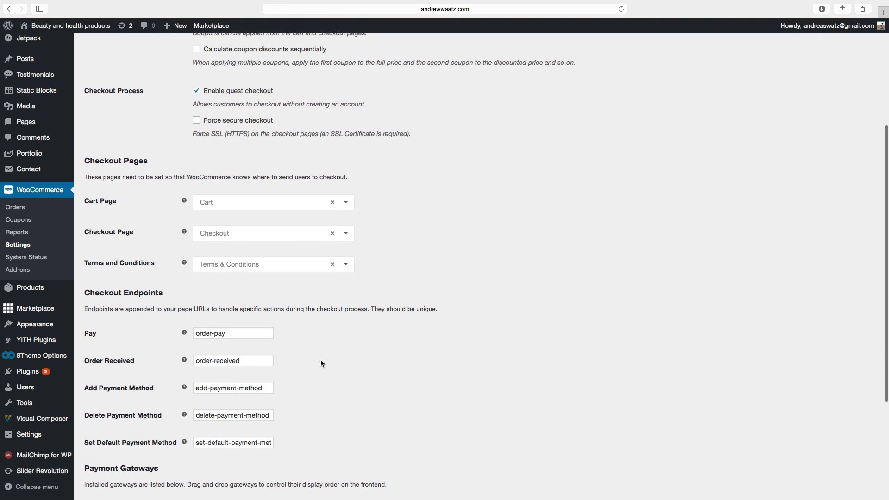
scroll(316, 362, "down", 5)
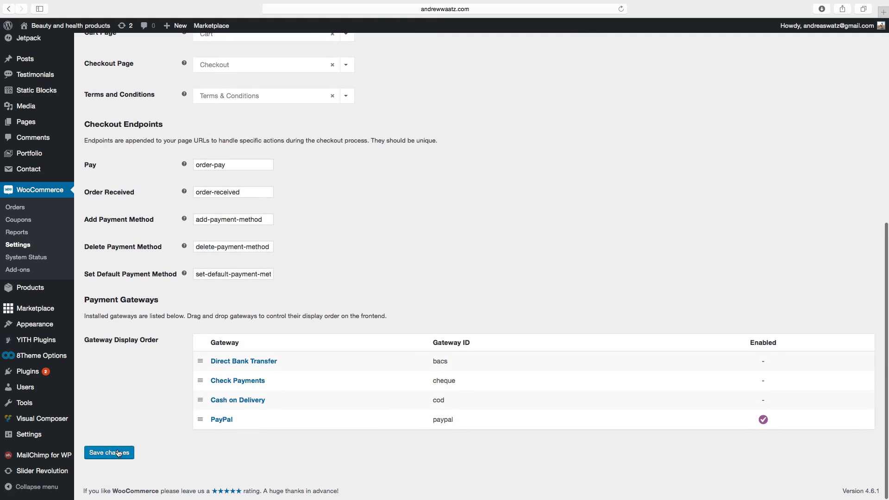
left_click(118, 456)
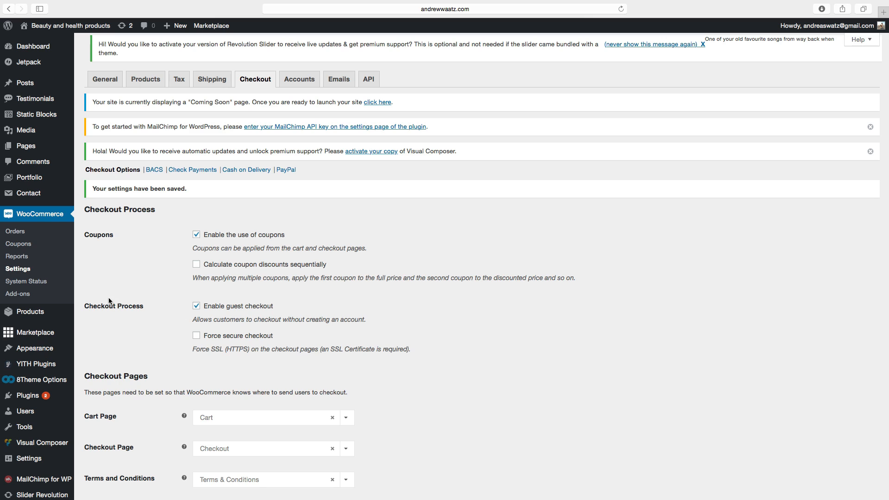
Create a new menu named New menu assigned to the Main menu right location and save it.
mouse_move(62, 352)
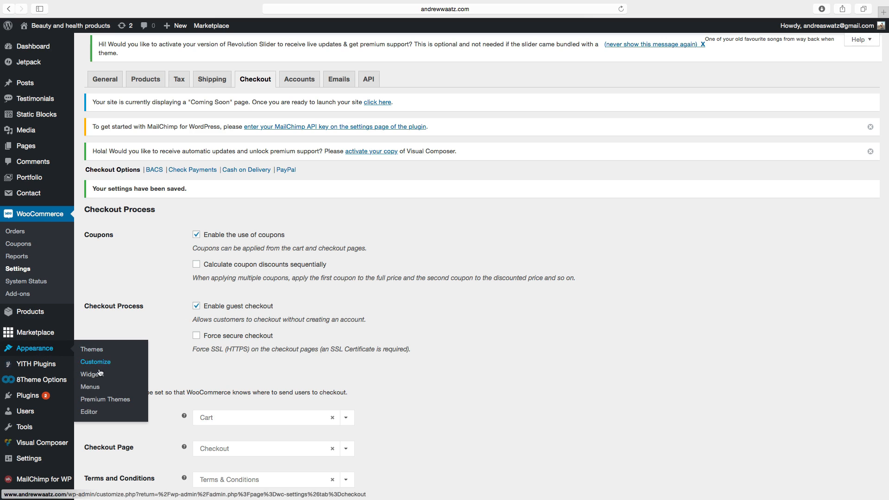
left_click(93, 390)
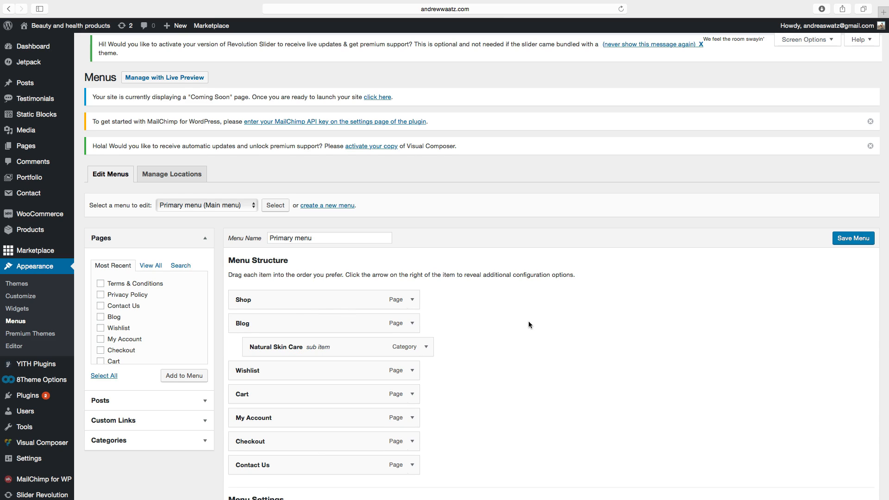
left_click(318, 207)
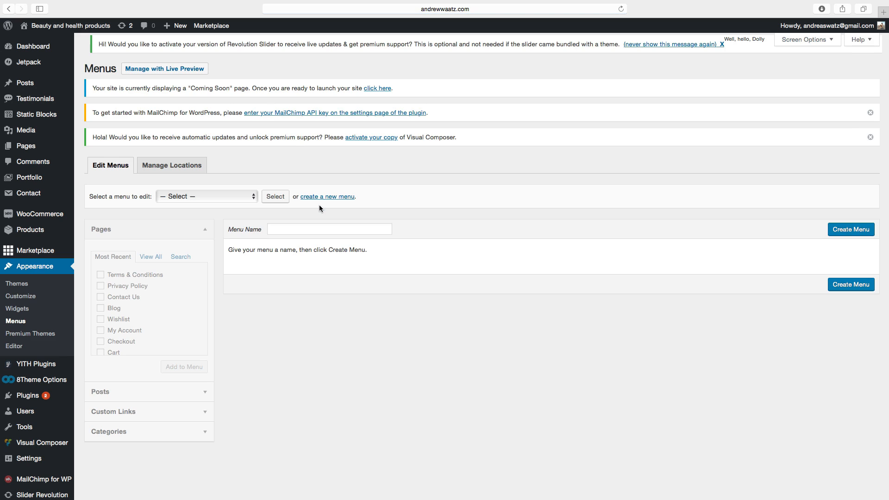
left_click(296, 227)
type("New menu")
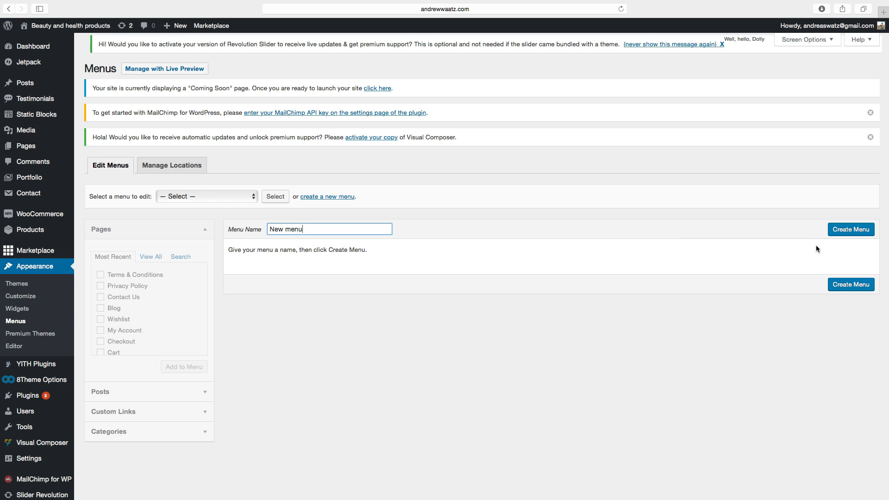
left_click(837, 235)
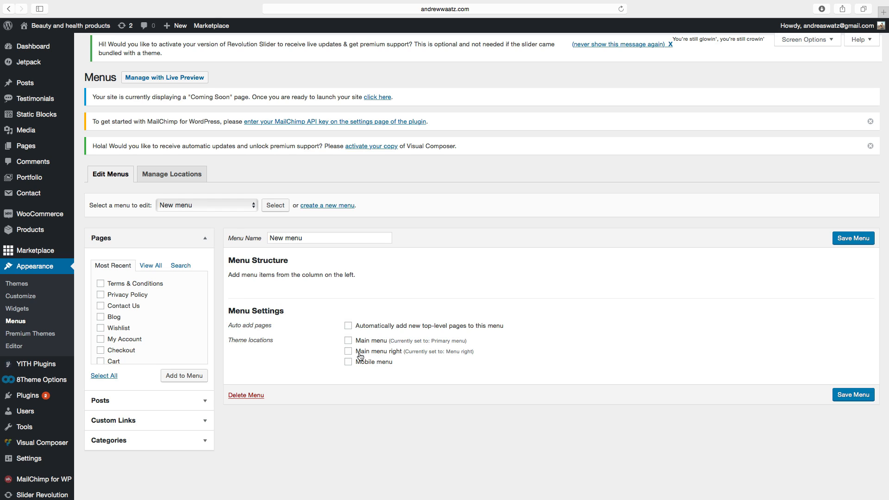
left_click(834, 399)
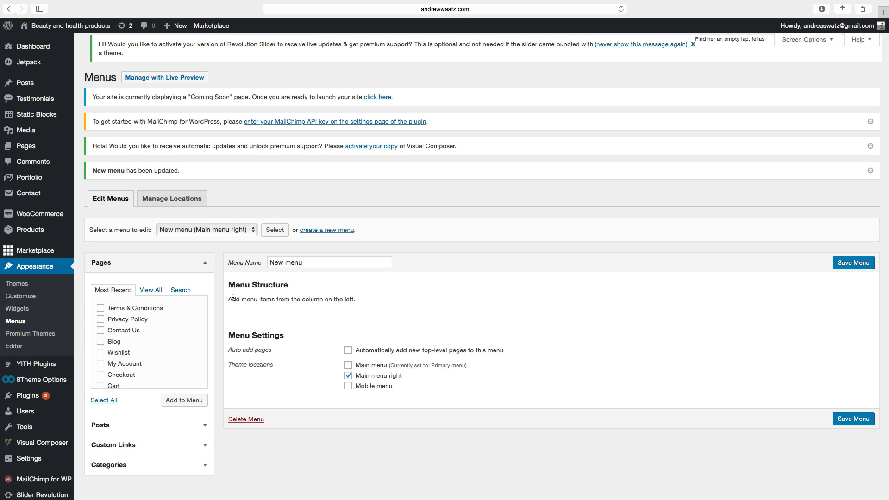
Add the Terms & Conditions and Privacy Policy pages to New menu and save the menu.
left_click(101, 309)
left_click(183, 400)
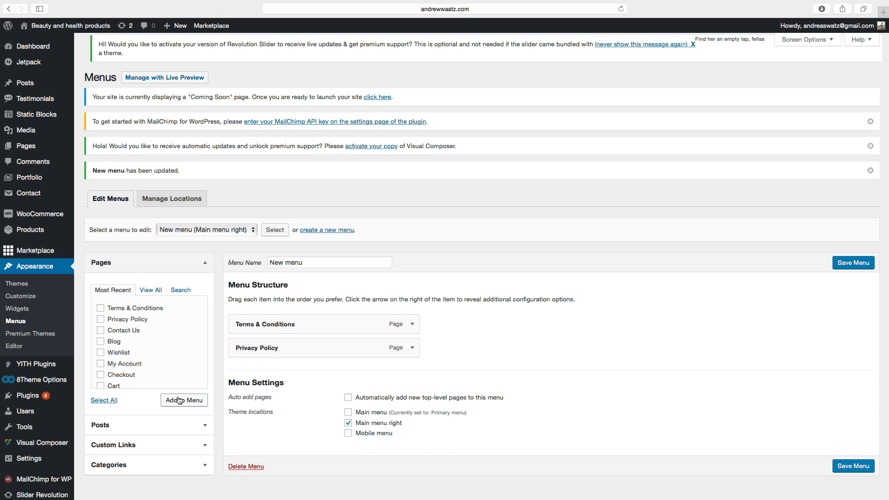
left_click(853, 466)
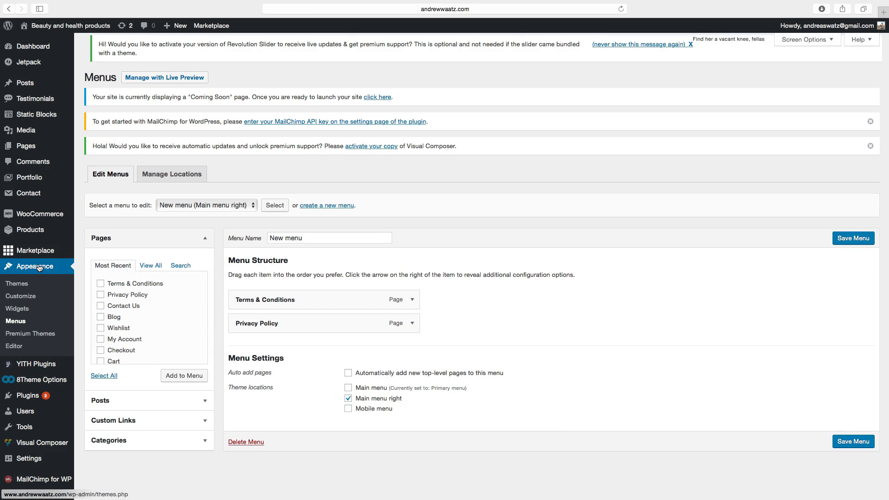
Add a Custom Menu widget to the Footer Column 1 widget area.
left_click(17, 309)
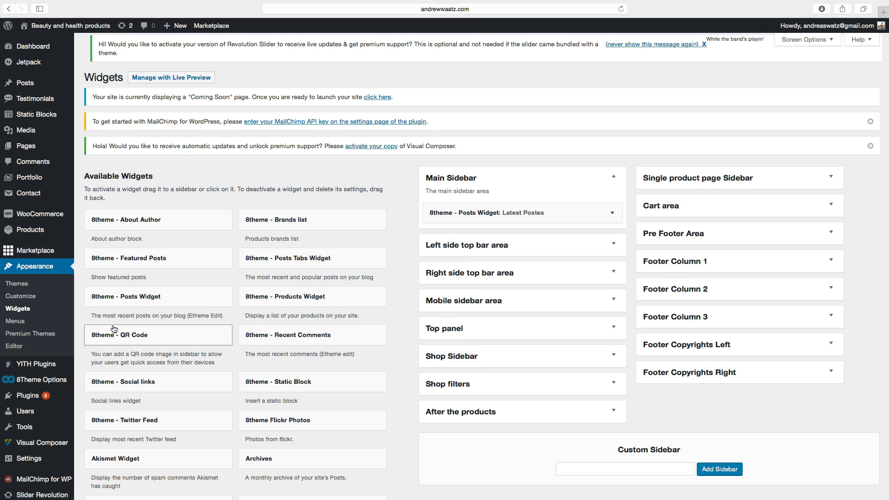
scroll(97, 334, "down", 4)
scroll(110, 331, "down", 2)
scroll(110, 331, "up", 2)
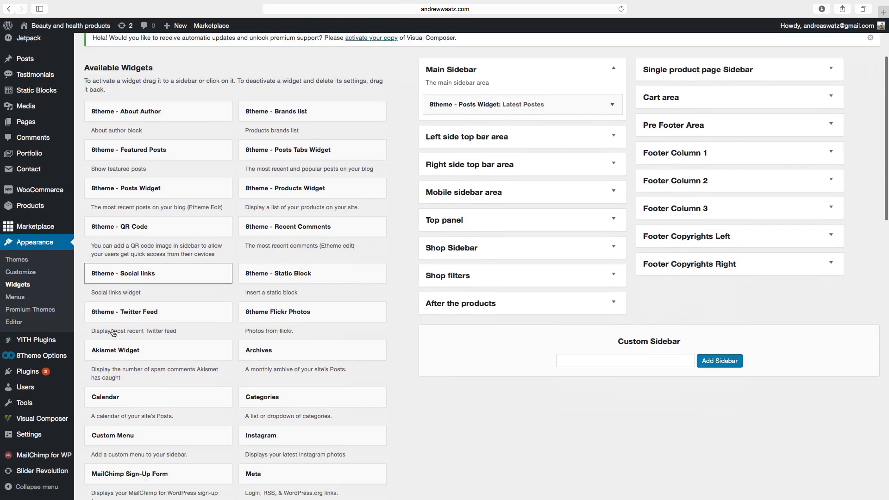
scroll(115, 329, "down", 5)
scroll(120, 327, "up", 1)
scroll(124, 327, "down", 2)
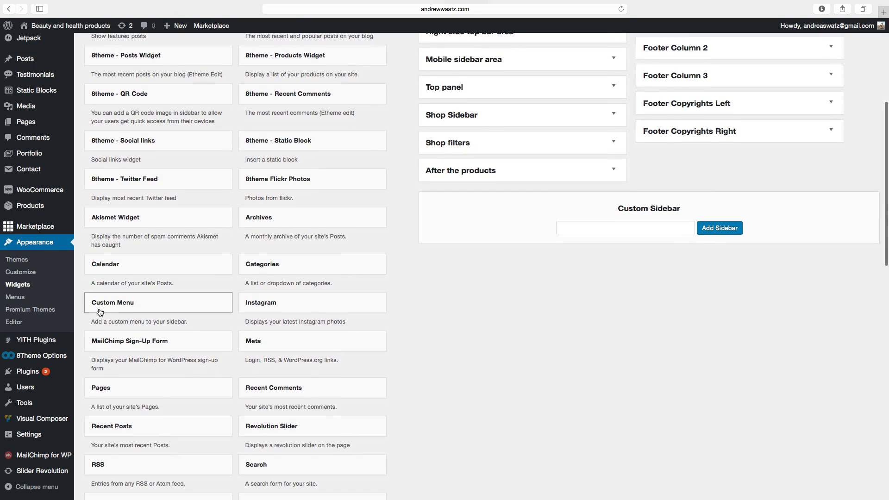
left_click(133, 304)
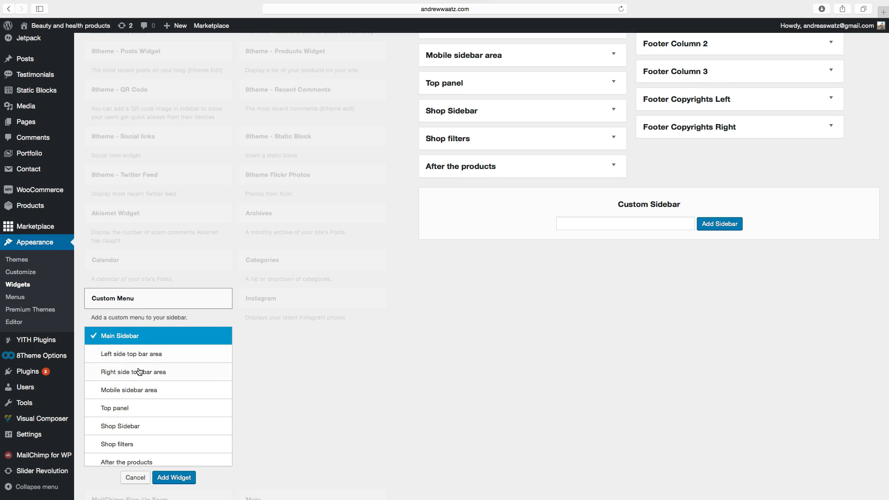
scroll(137, 383, "down", 5)
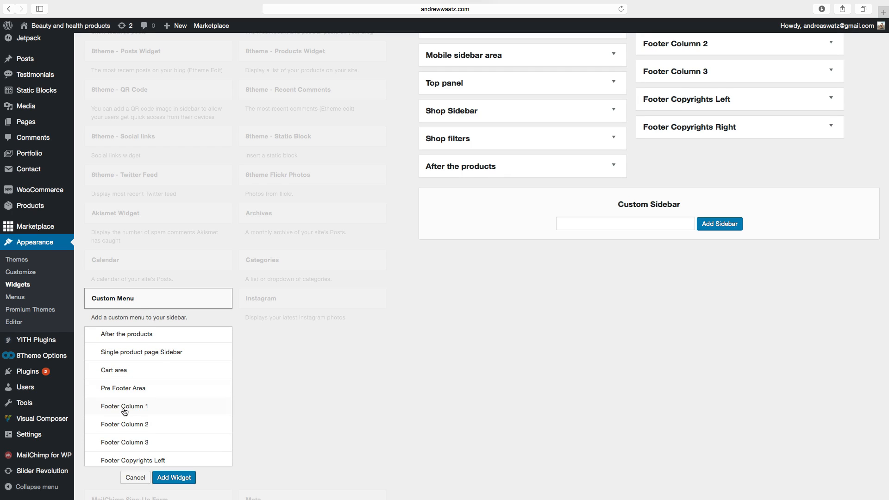
left_click(125, 411)
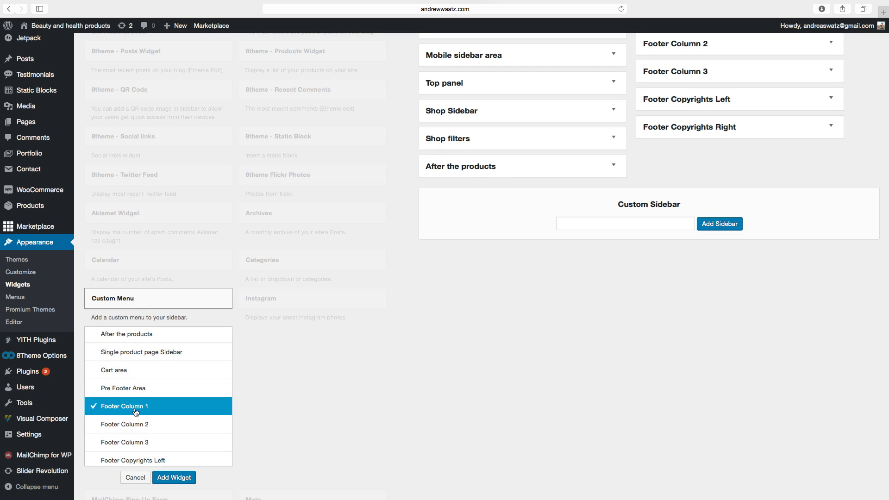
left_click(173, 478)
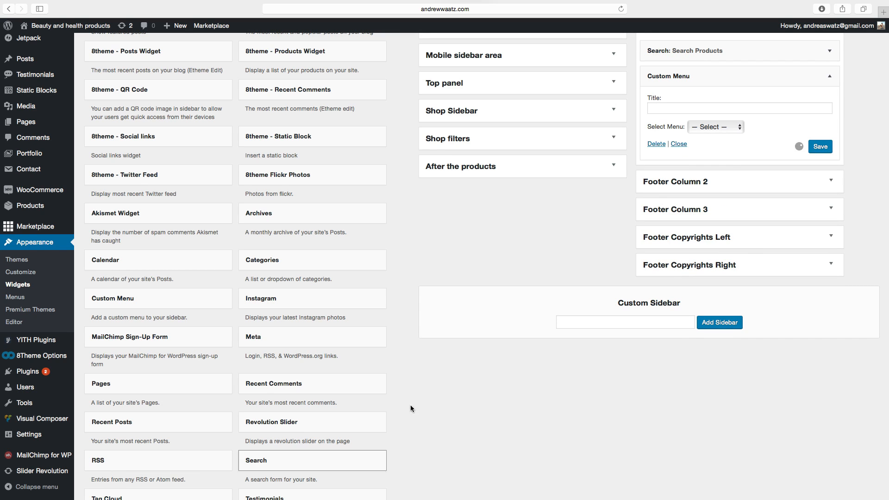
Choose New menu for the Custom Menu widget in Footer Column 1 and save the widget.
left_click(691, 131)
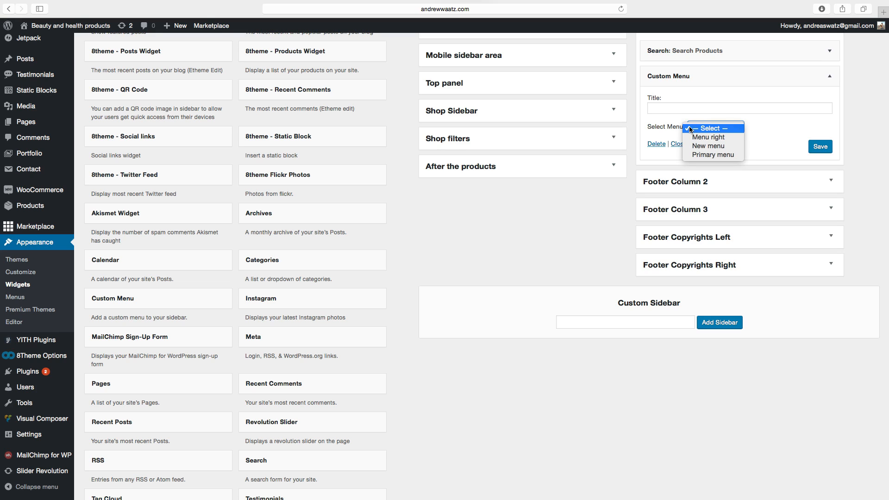
left_click(701, 146)
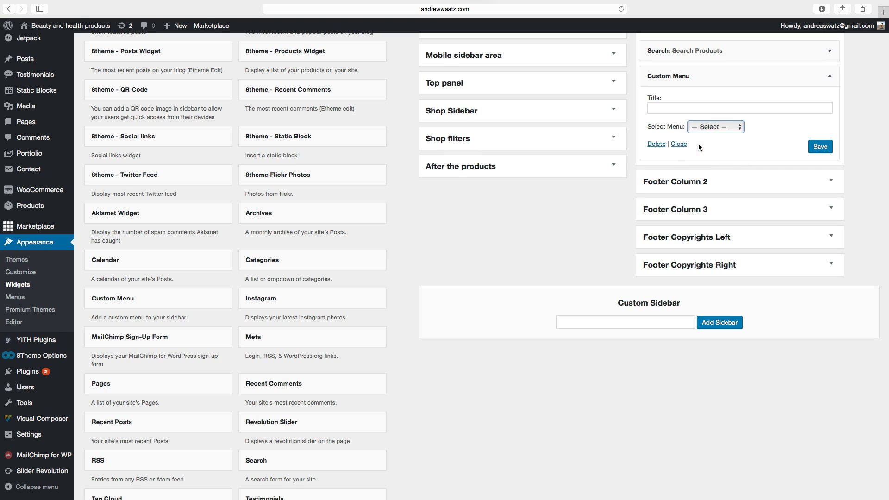
left_click(821, 148)
Visit the live site and open the Terms & Conditions page from the footer links.
scroll(821, 149, "up", 5)
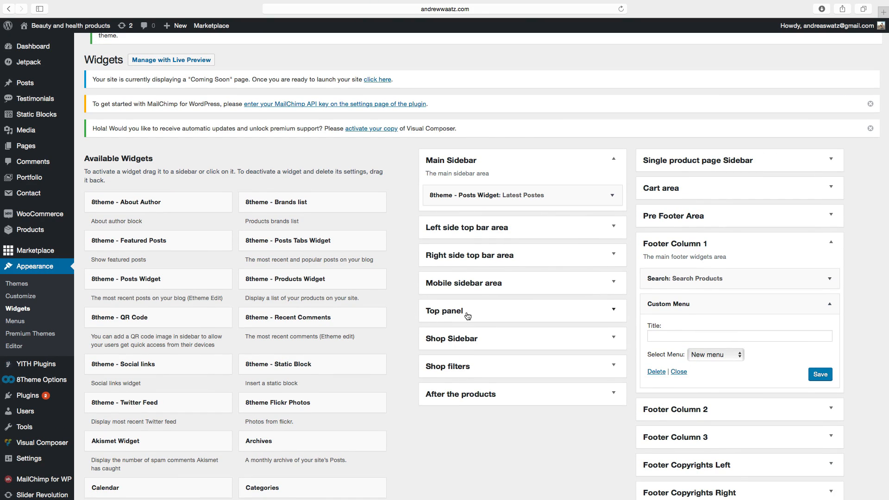
scroll(494, 340, "down", 2)
scroll(775, 372, "down", 1)
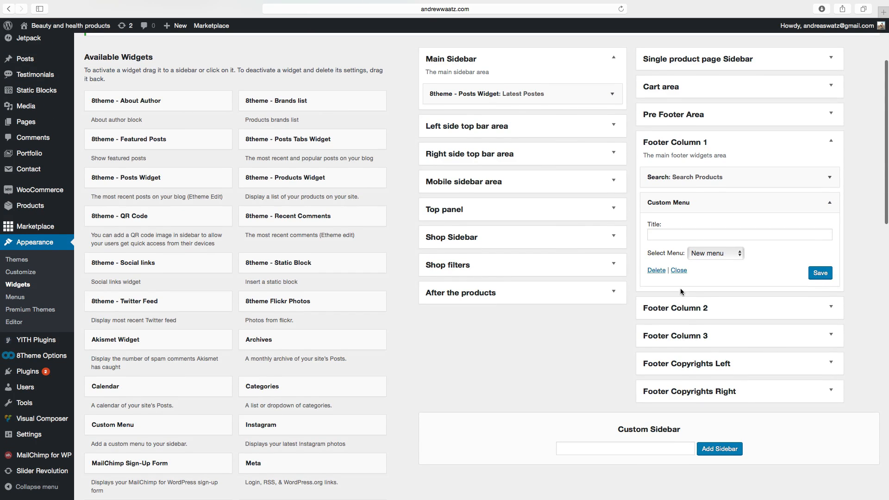
scroll(732, 139, "up", 4)
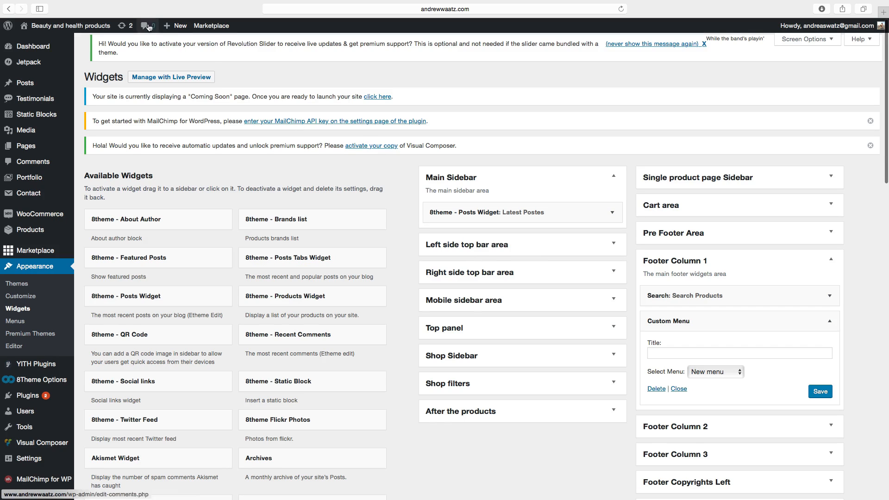
left_click(80, 27)
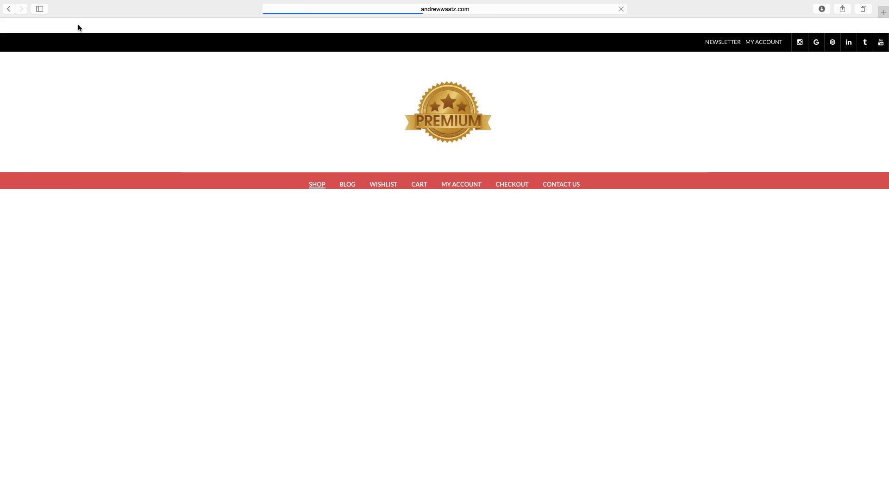
scroll(102, 99, "down", 1)
scroll(102, 98, "down", 10)
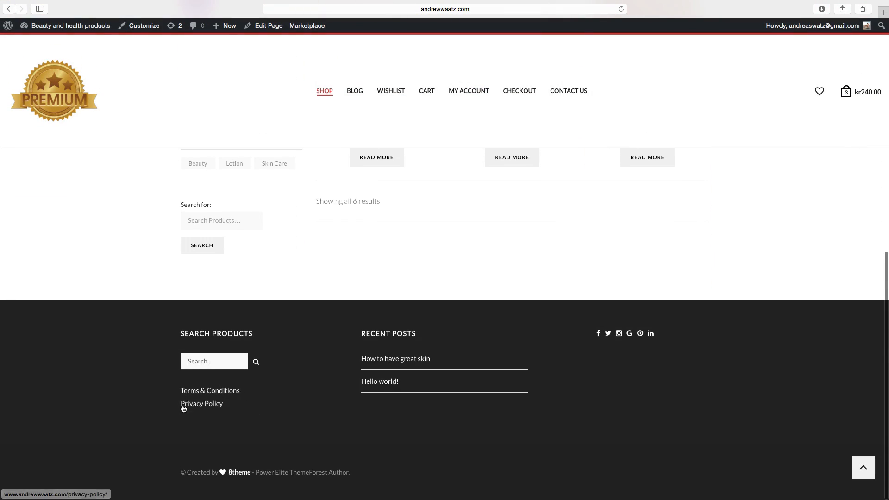
left_click(202, 393)
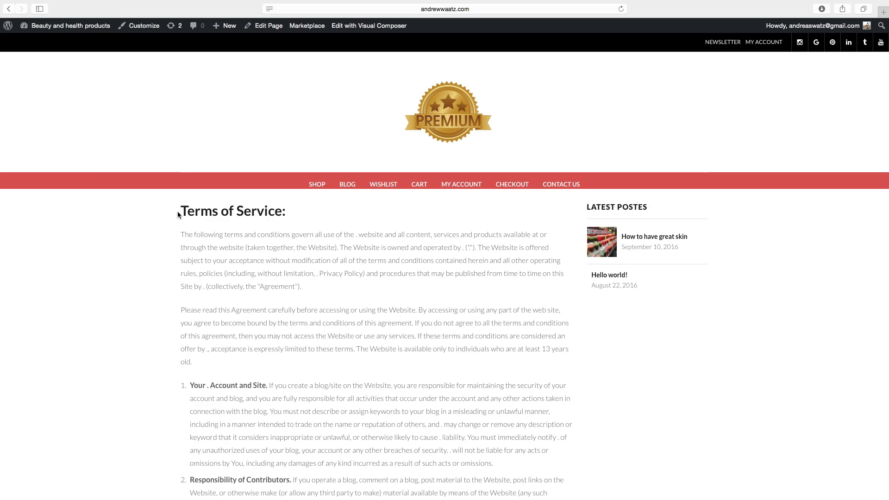
left_click_drag(181, 208, 289, 209)
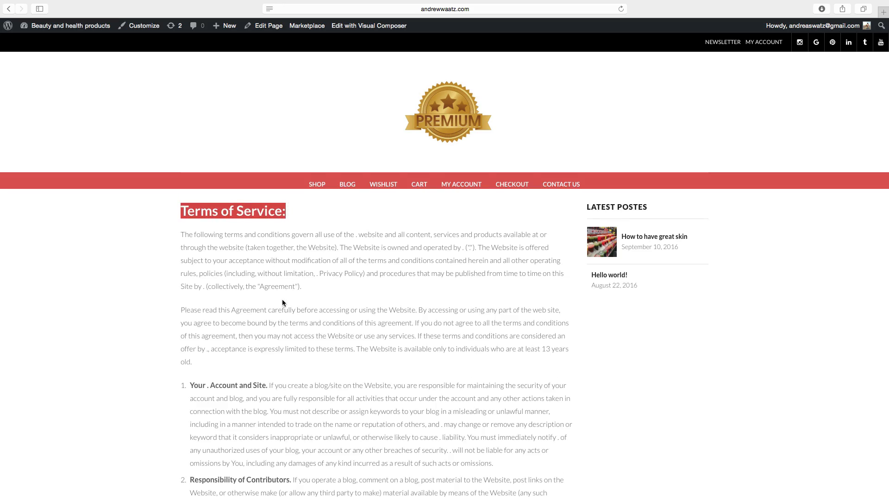
Open the Privacy Policy page from the footer links and scroll through its content.
scroll(283, 303, "down", 20)
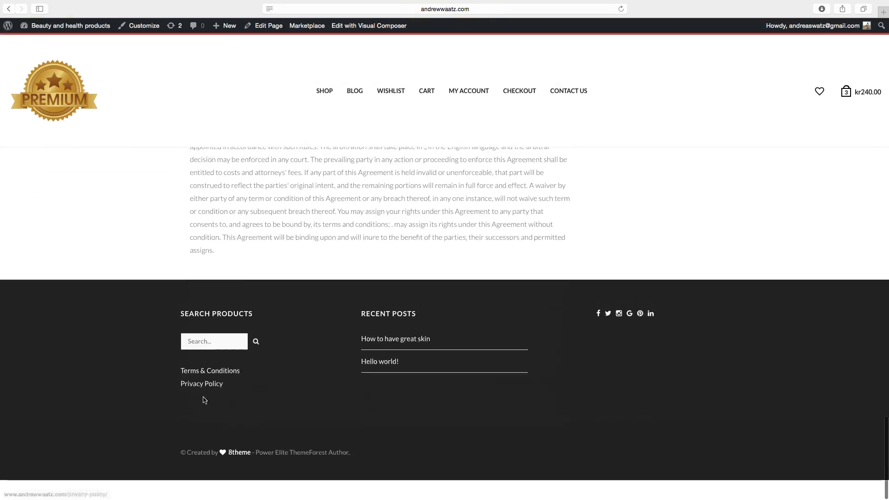
left_click(200, 407)
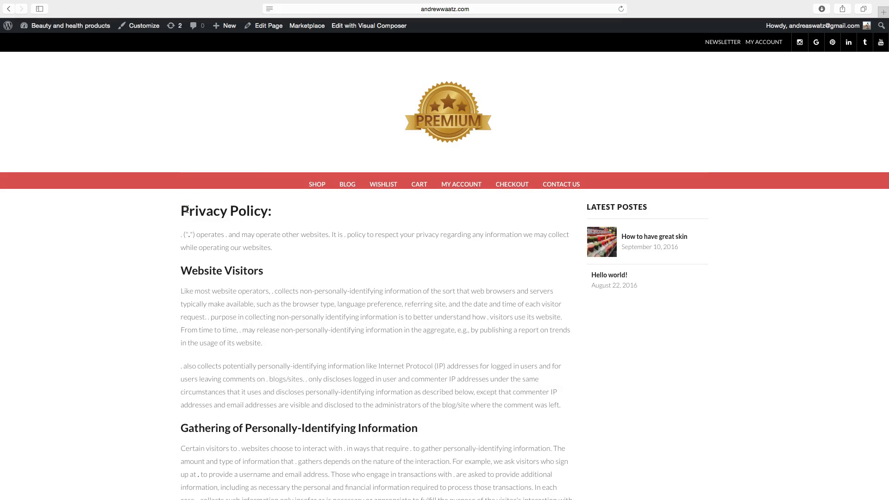
left_click_drag(184, 210, 290, 210)
scroll(282, 245, "down", 9)
scroll(280, 271, "down", 5)
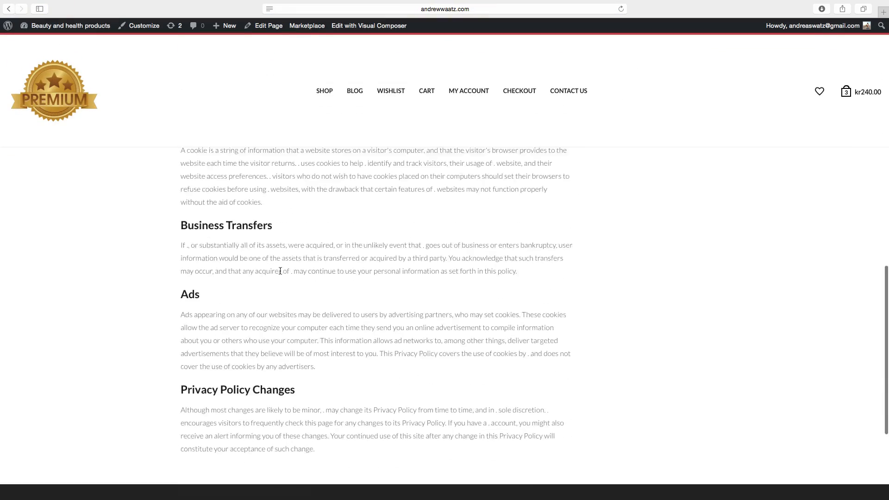
scroll(280, 271, "up", 6)
scroll(280, 274, "up", 8)
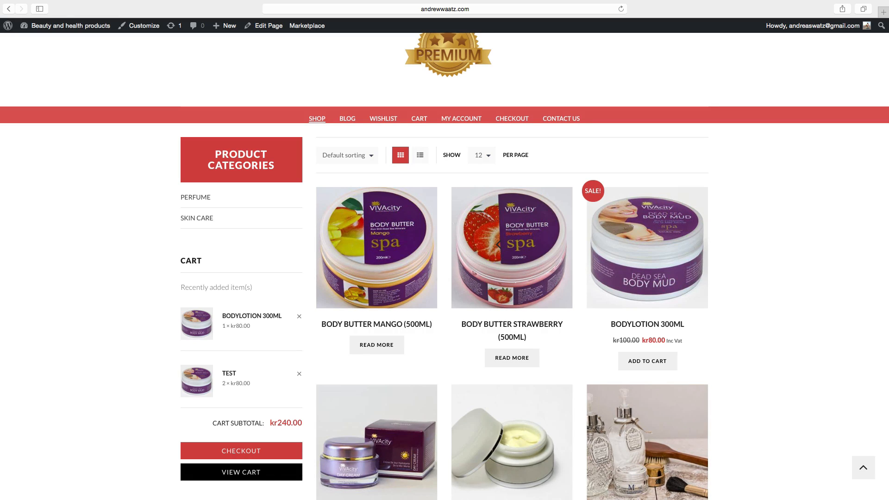
Open the PayPal section of the WooCommerce checkout settings and enable PayPal standard.
left_click(45, 30)
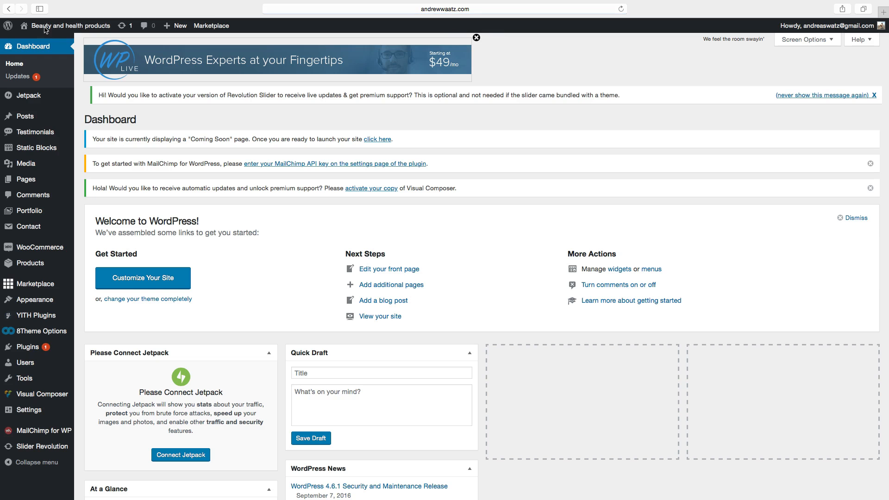
mouse_move(46, 30)
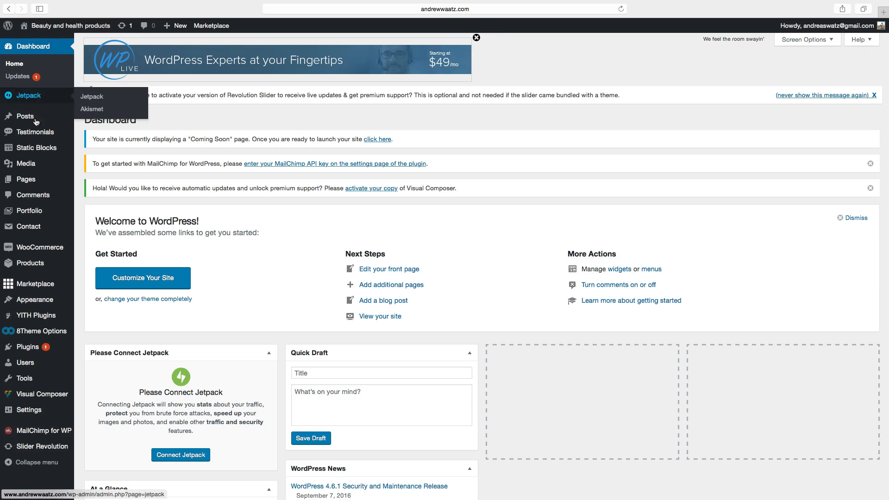
mouse_move(37, 248)
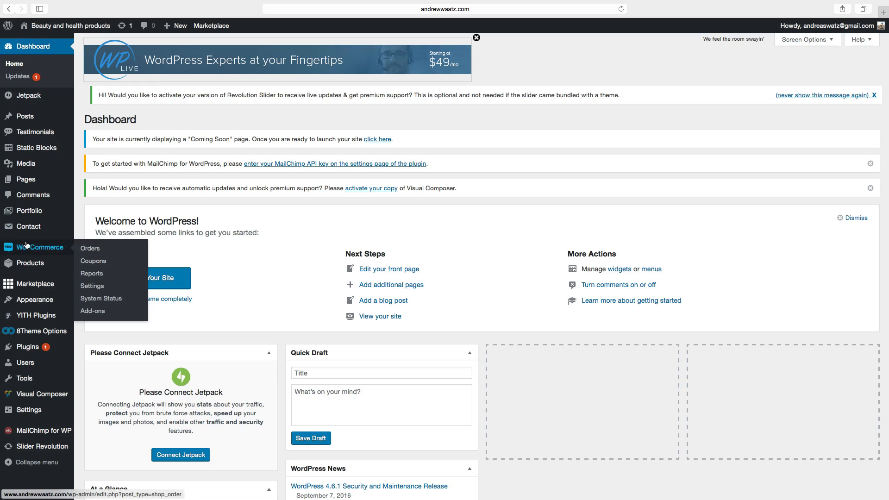
left_click(93, 287)
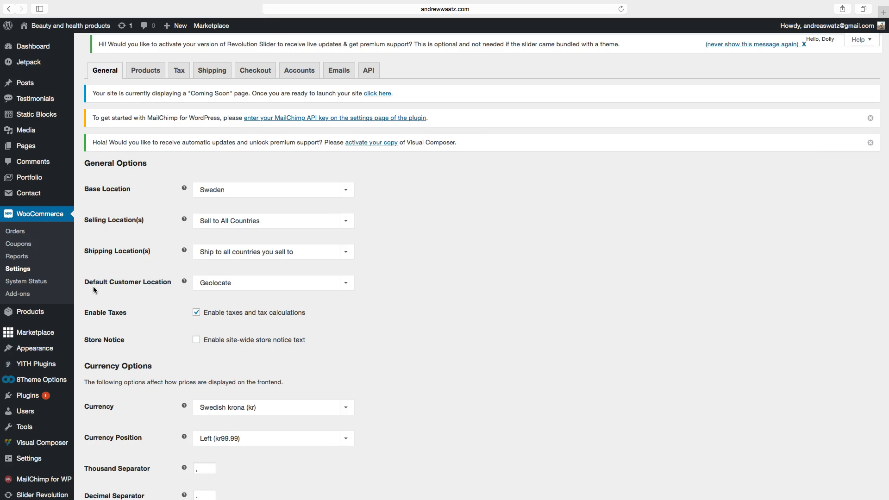
left_click(256, 72)
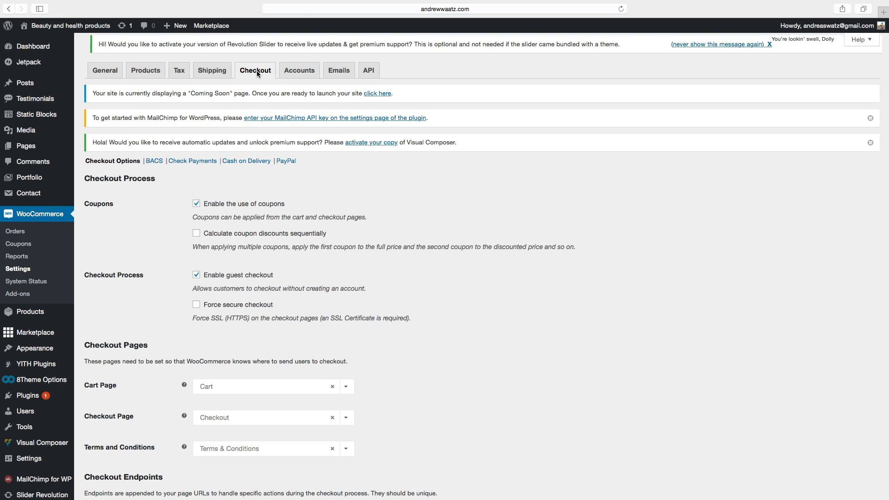
left_click(281, 161)
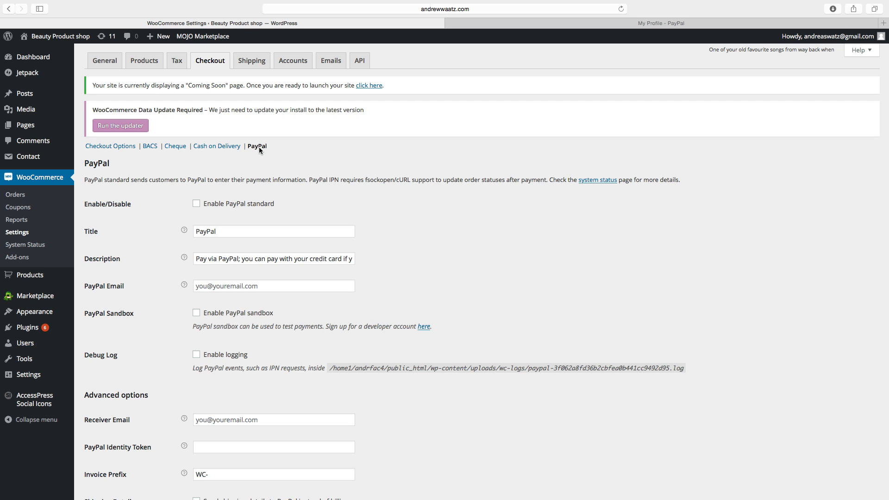
left_click(197, 205)
Enter the account's e-mail address as both the PayPal Email and the Receiver Email.
left_click(212, 287)
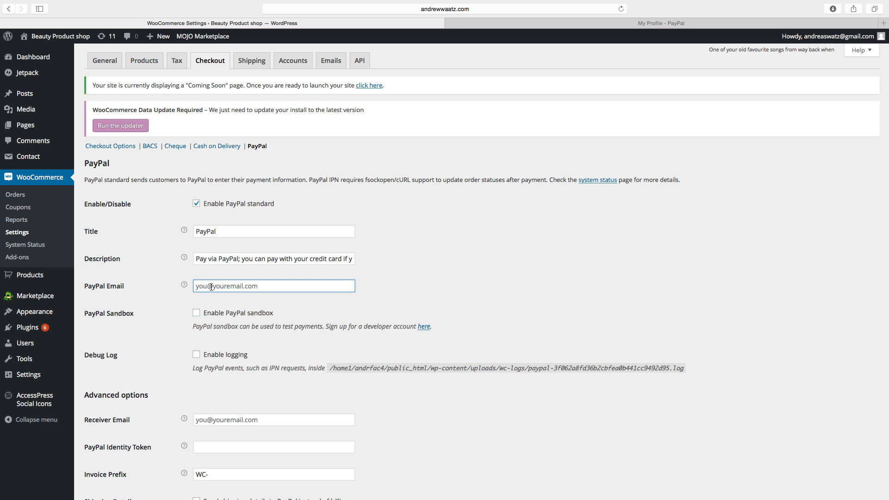
scroll(211, 371, "down", 1)
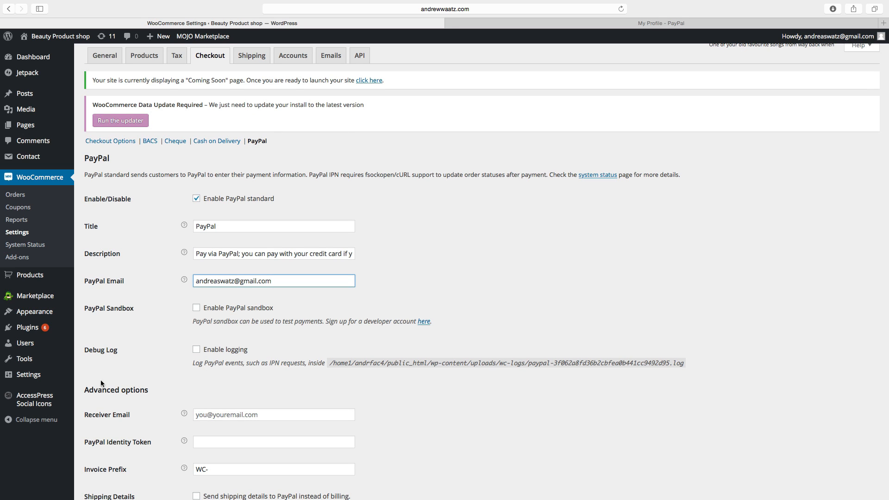
scroll(135, 391, "down", 5)
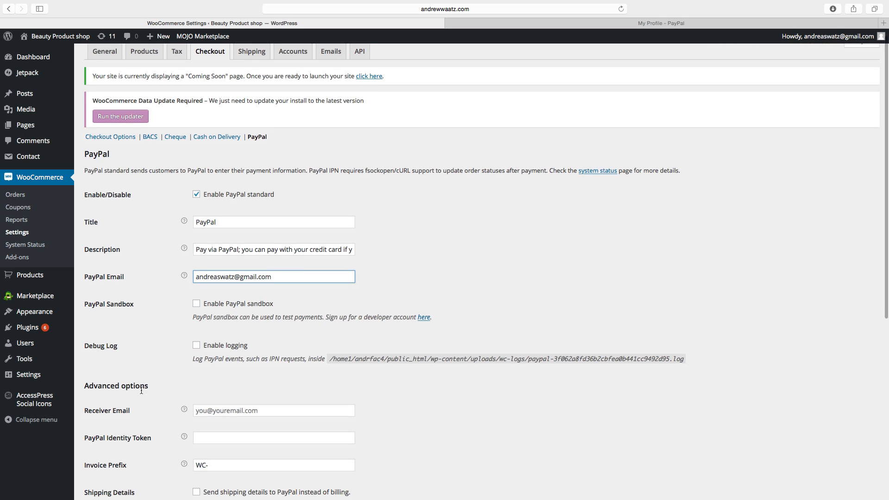
scroll(140, 390, "down", 1)
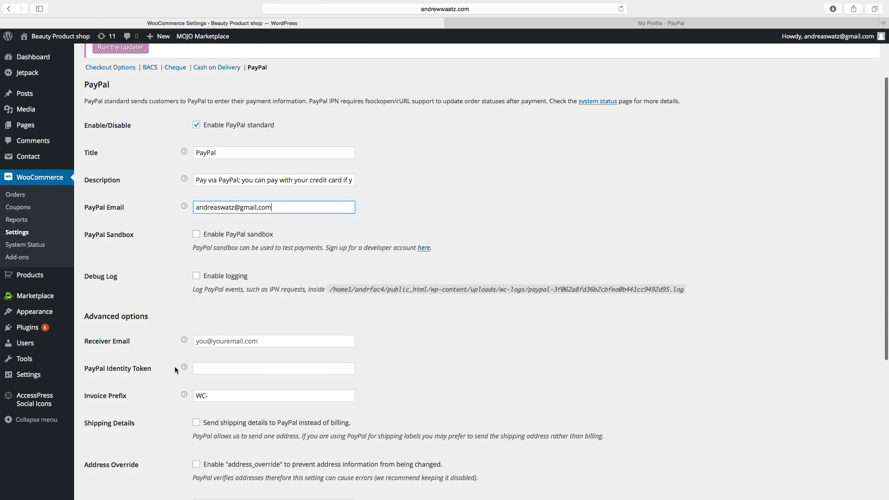
left_click(204, 340)
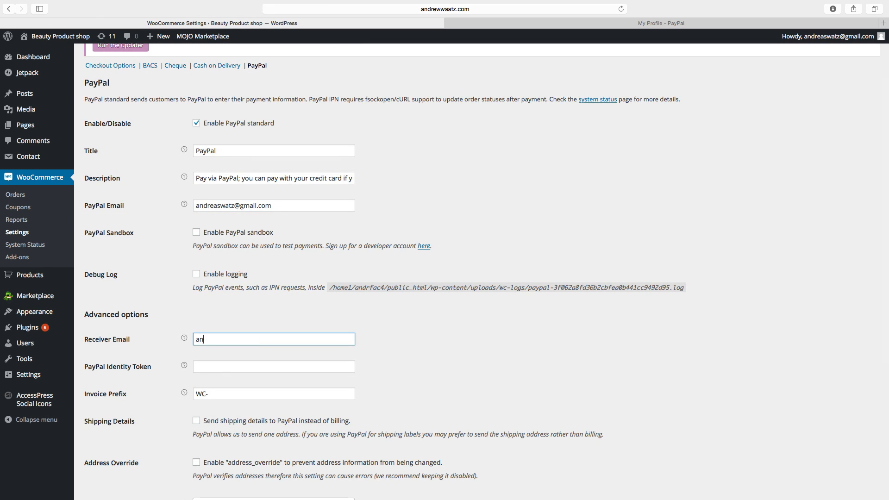
Switch to the PayPal account tab and open Website preferences under the profile's selling tools.
mouse_move(184, 365)
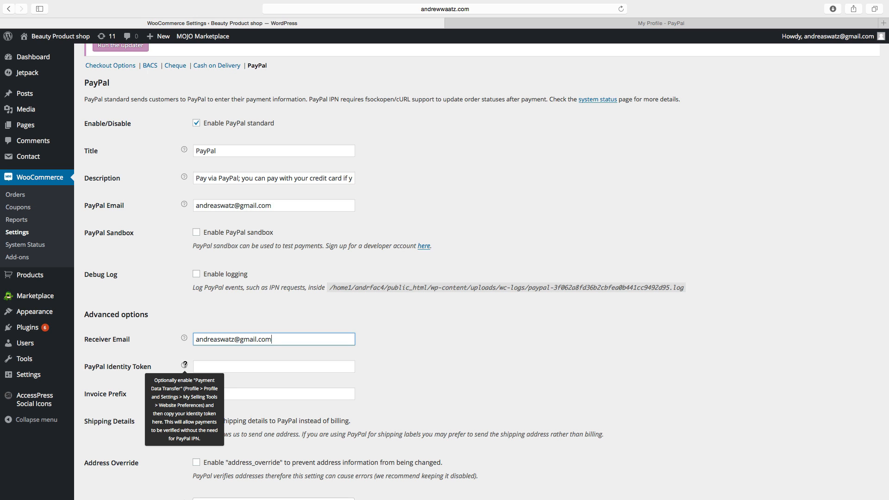
left_click(606, 24)
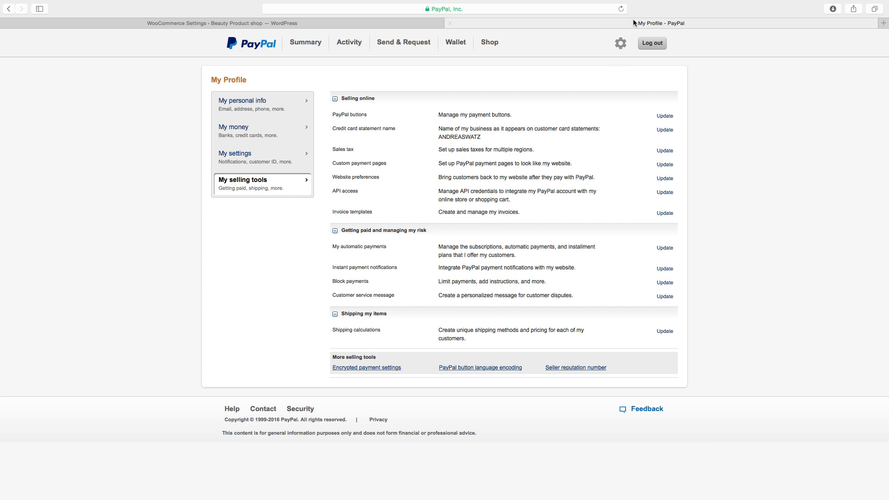
left_click(621, 43)
left_click(664, 179)
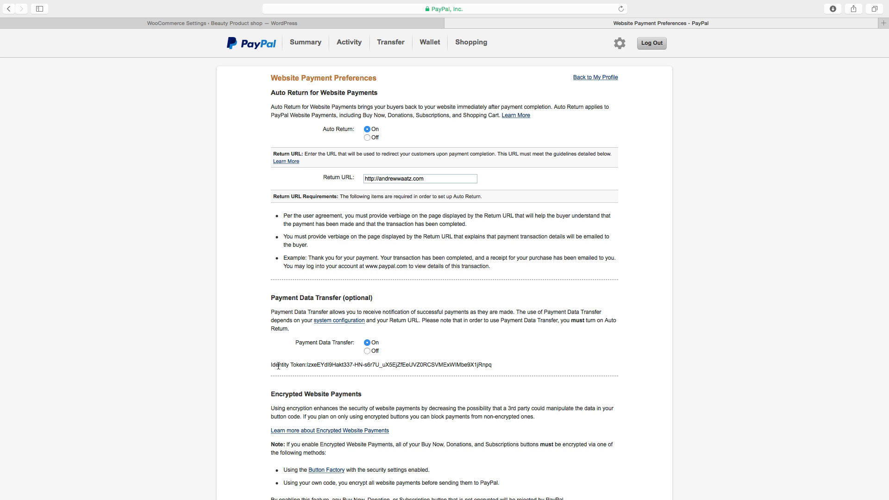
Select and copy the Payment Data Transfer identity token.
left_click_drag(307, 365, 504, 366)
right_click(462, 363)
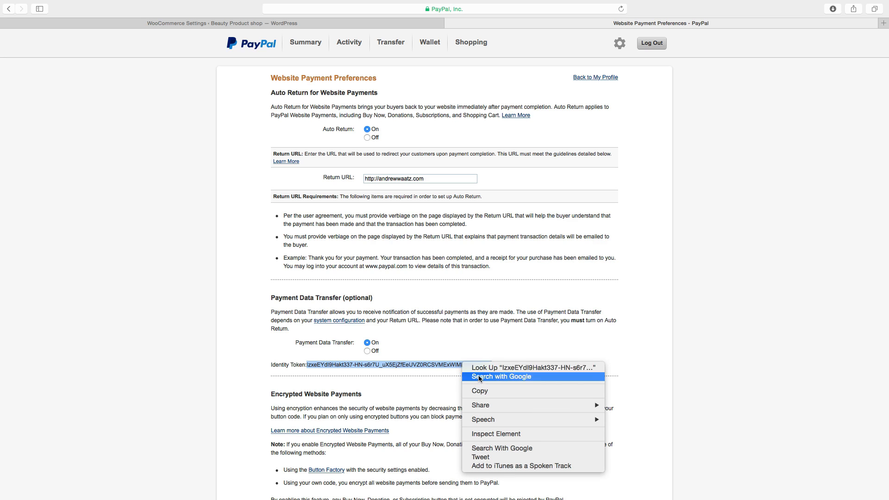
left_click(479, 391)
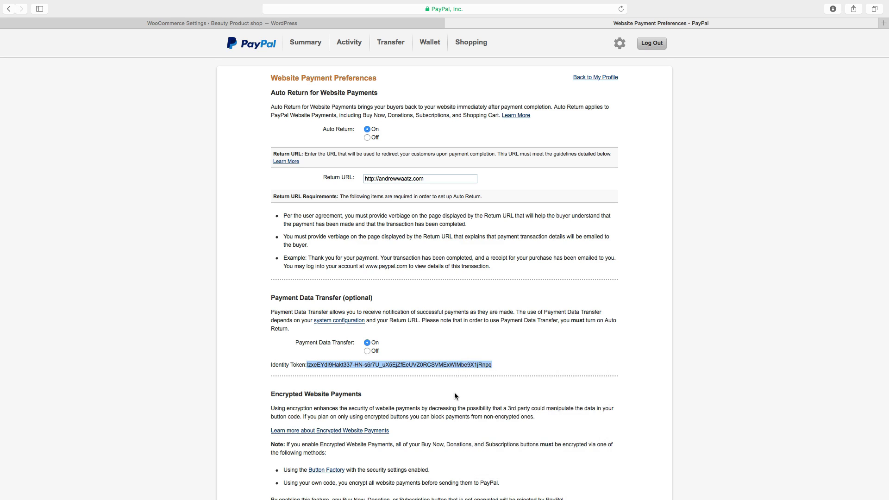
Scroll through the remaining Website Payment Preferences options.
scroll(386, 365, "down", 2)
scroll(386, 363, "down", 4)
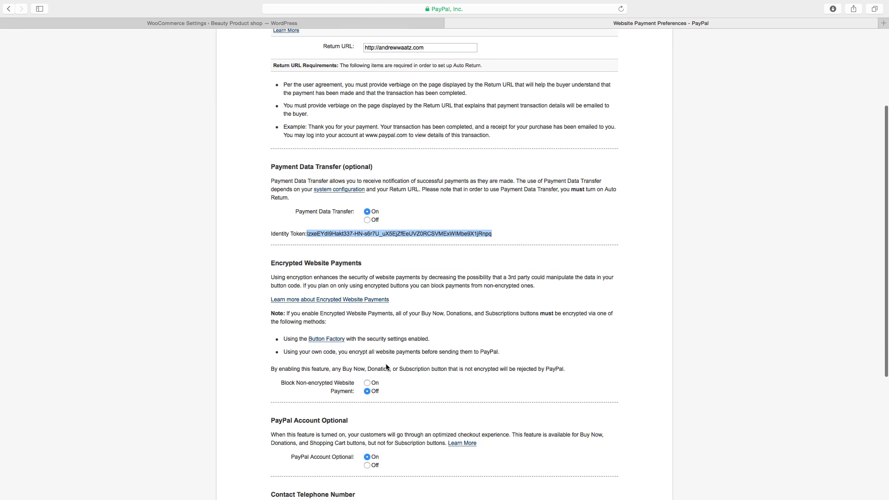
scroll(387, 368, "down", 1)
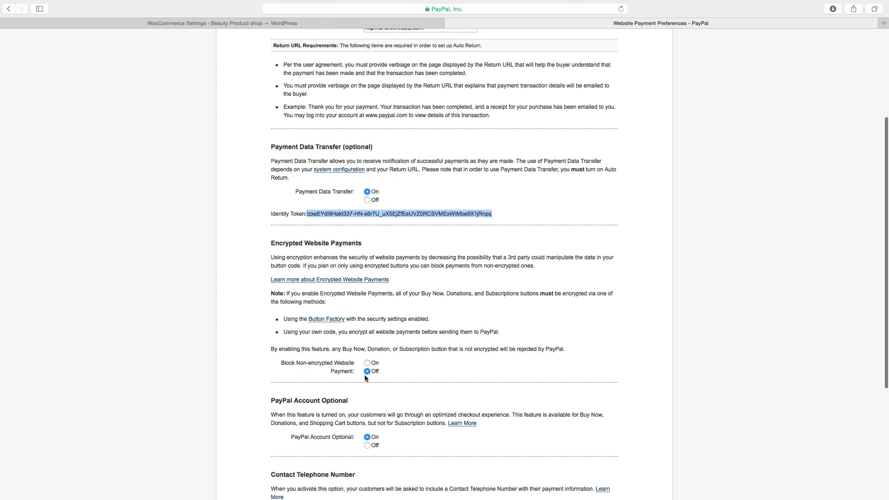
scroll(368, 374, "down", 1)
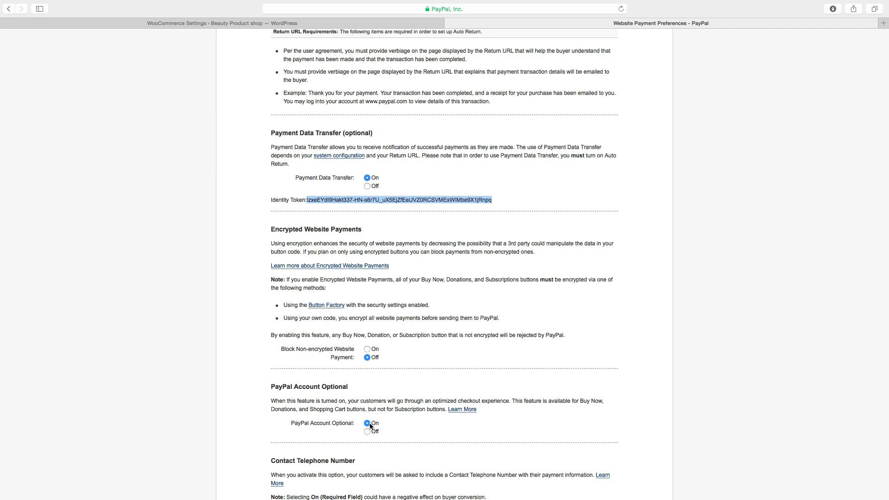
scroll(368, 424, "down", 5)
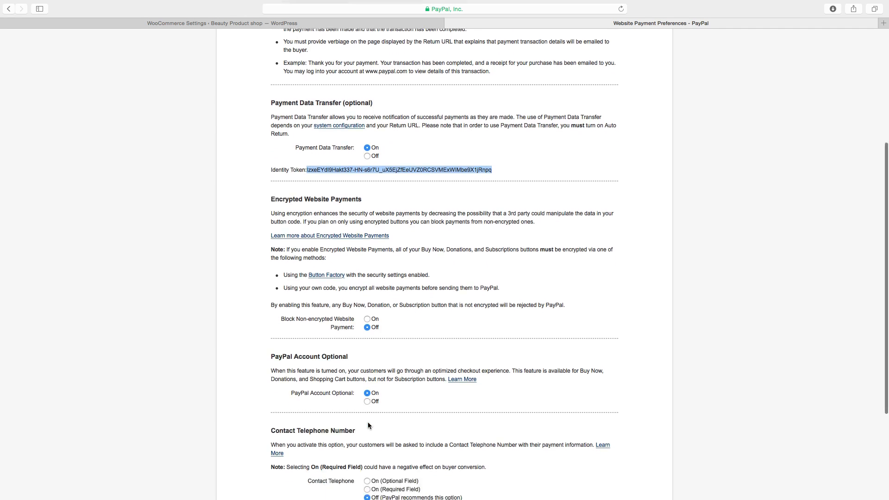
scroll(369, 424, "down", 2)
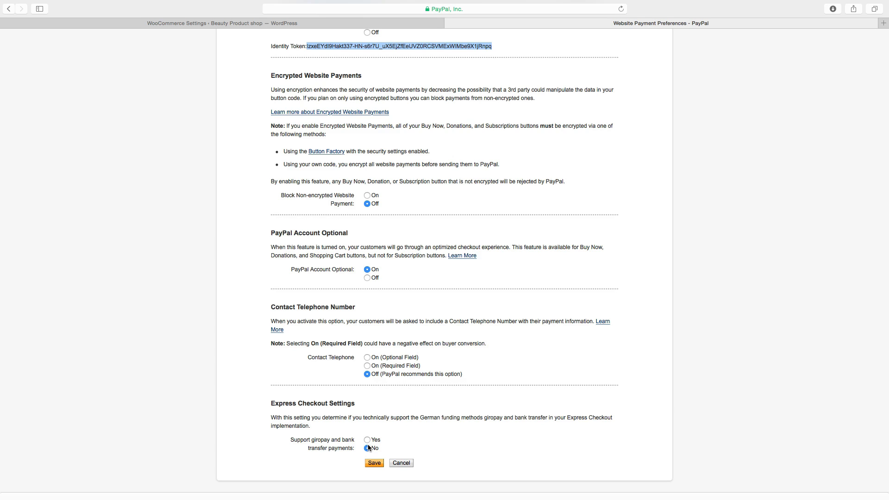
Save the PayPal website payment preferences and paste the identity token into the PayPal Identity Token field.
left_click(374, 463)
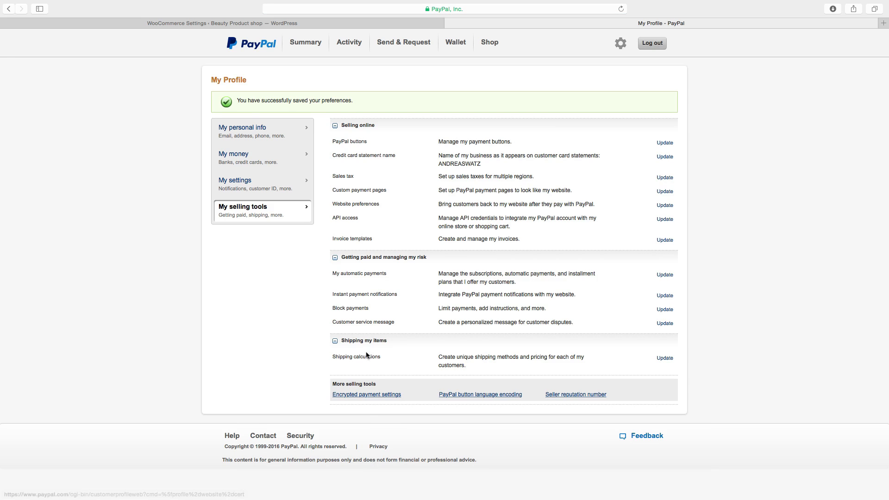
left_click(235, 23)
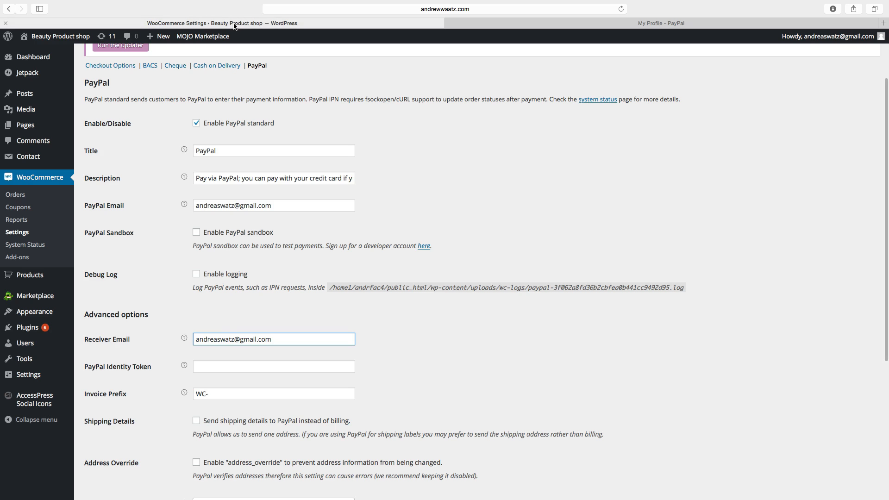
right_click(200, 364)
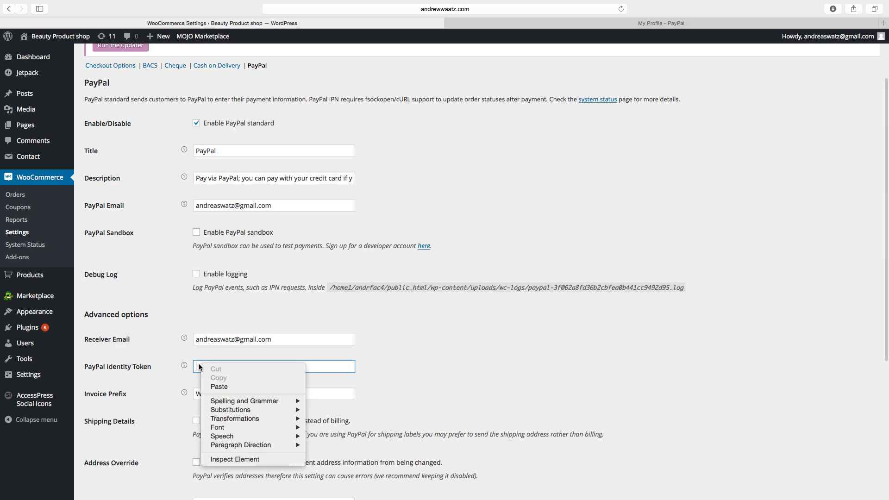
left_click(217, 387)
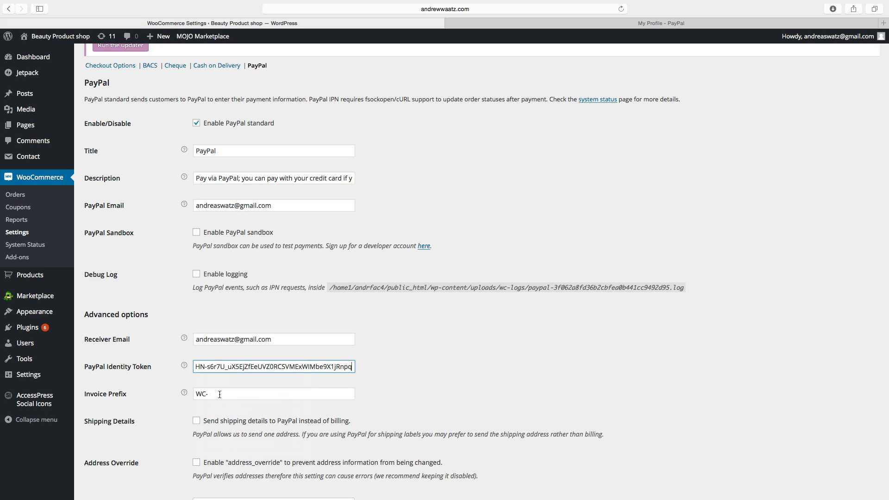
Review the remaining advanced PayPal options, including Invoice Prefix, shipping details and Payment Action.
scroll(177, 393, "down", 1)
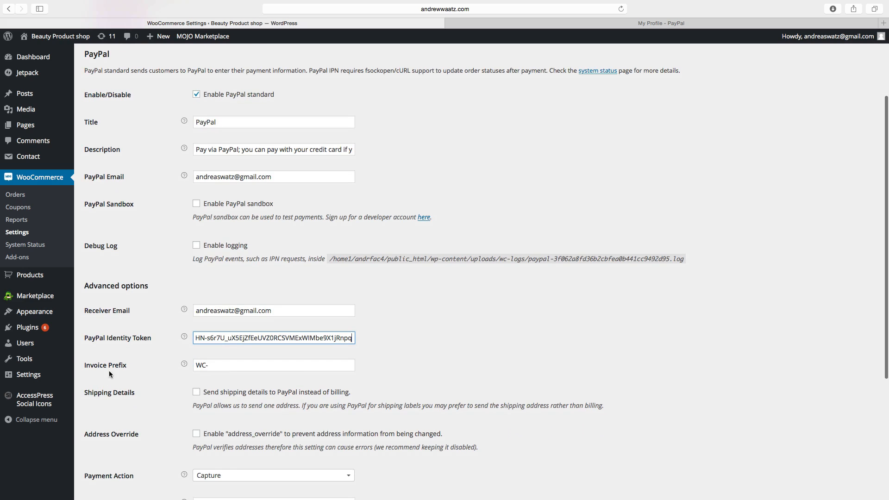
left_click(119, 369)
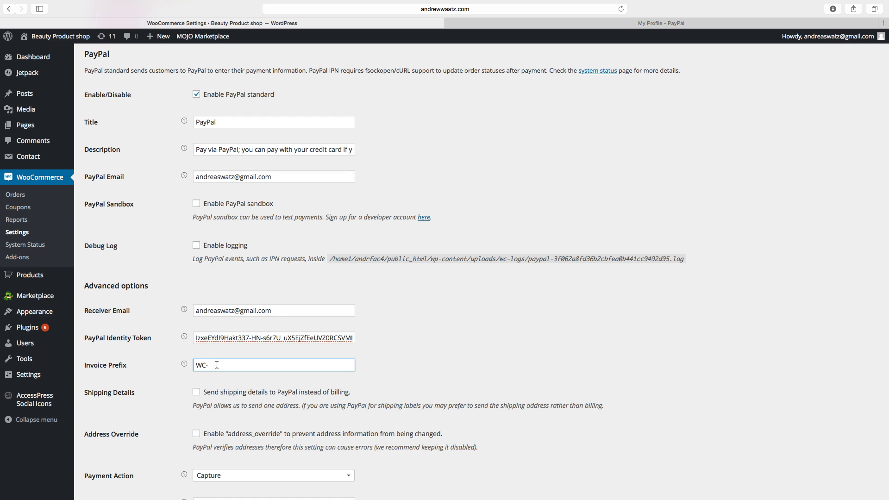
scroll(217, 365, "down", 4)
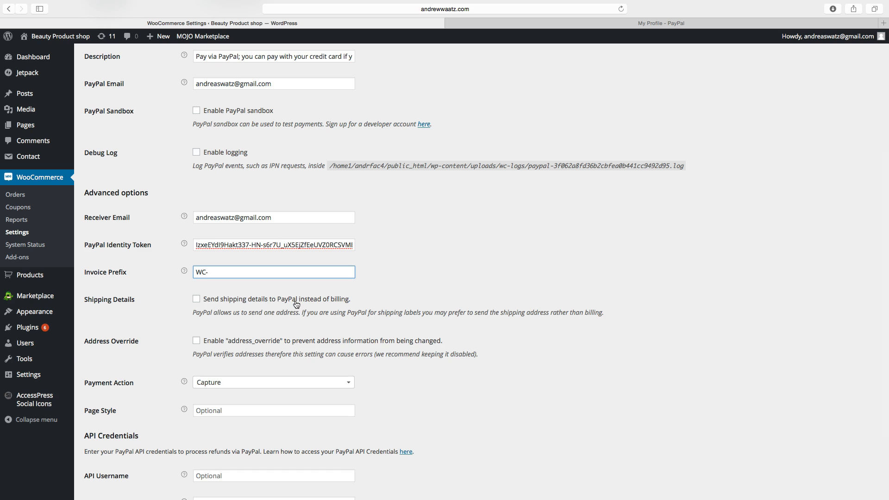
scroll(246, 335, "down", 3)
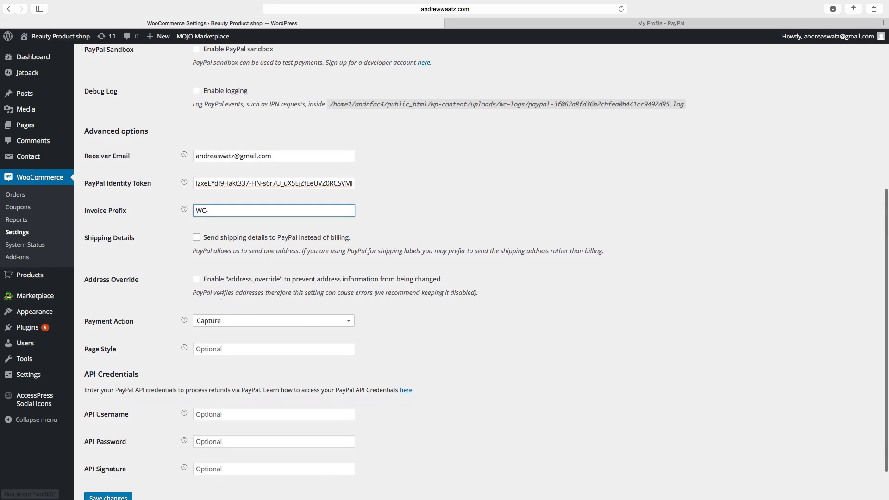
scroll(269, 285, "down", 2)
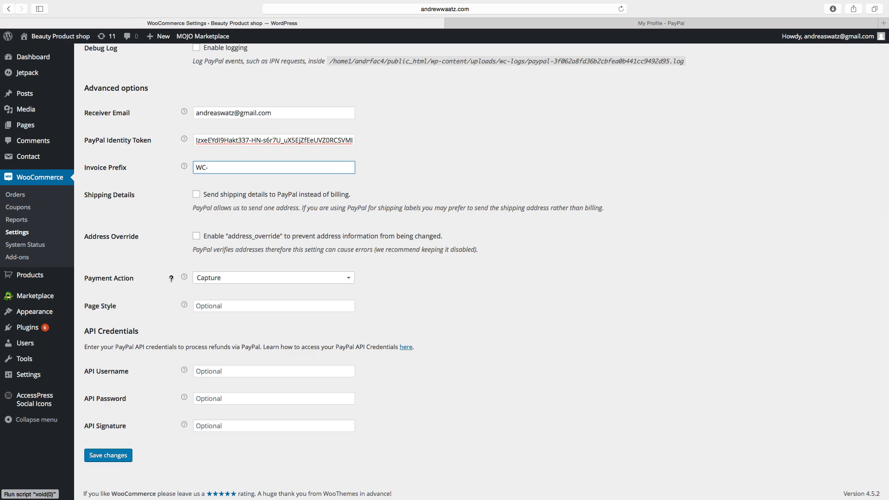
left_click(216, 279)
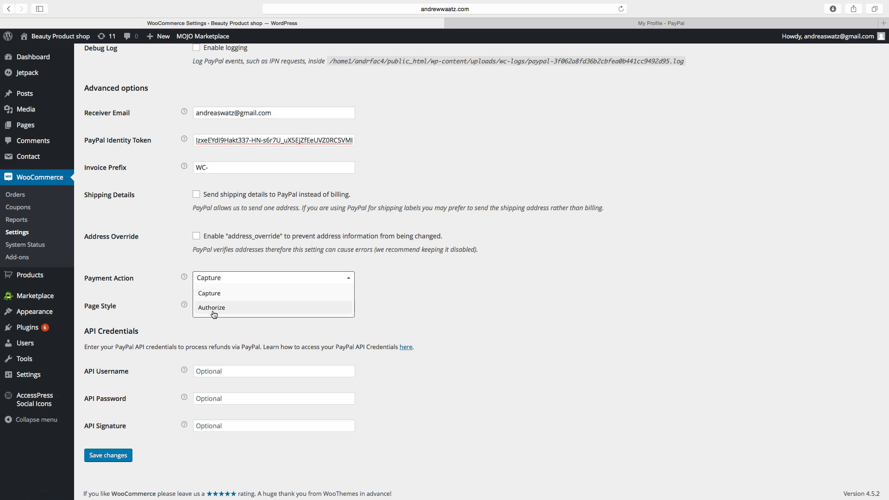
left_click(170, 285)
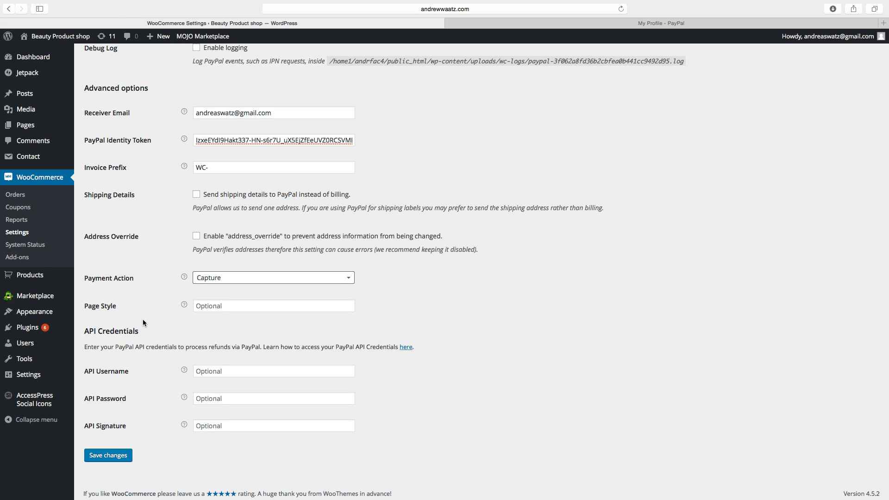
scroll(94, 333, "down", 1)
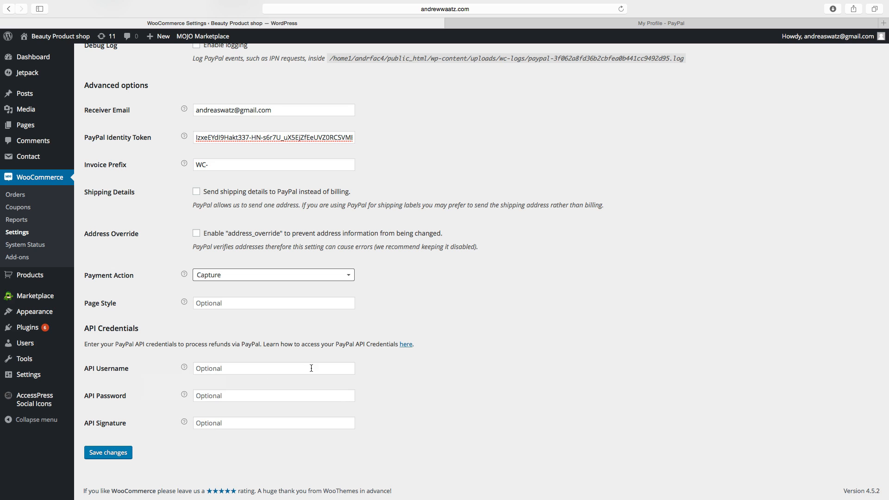
Open and read PayPal's guide on creating NVP/SOAP API credentials, then return to the settings.
left_click(404, 344)
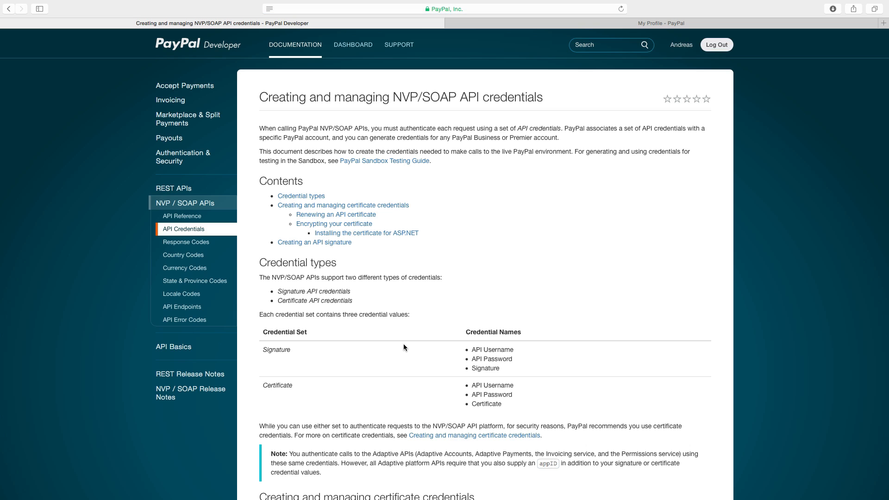
scroll(407, 408, "down", 10)
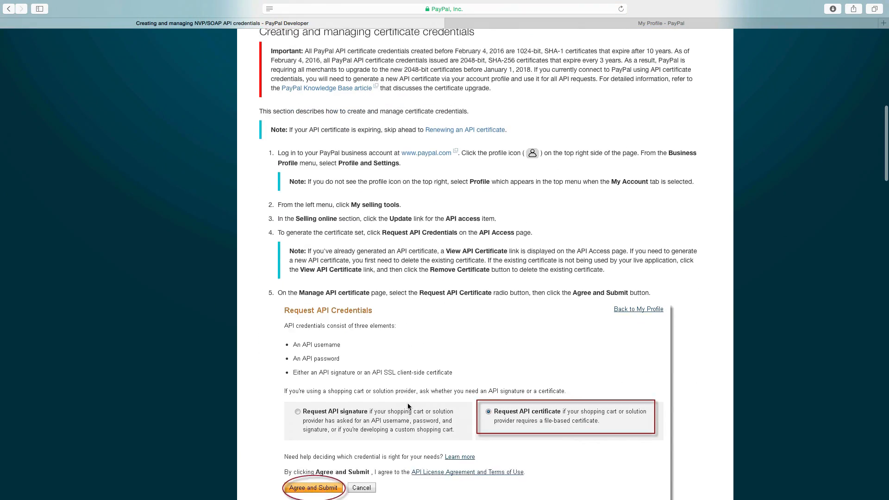
scroll(407, 407, "down", 2)
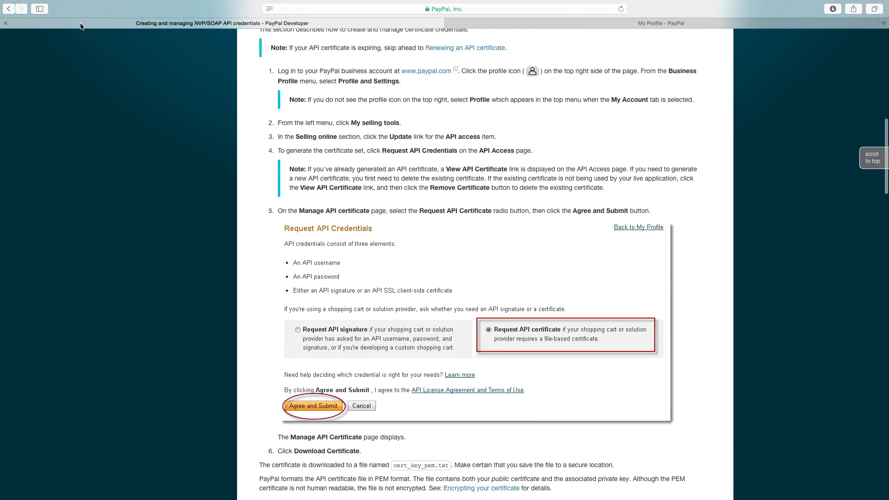
left_click(12, 9)
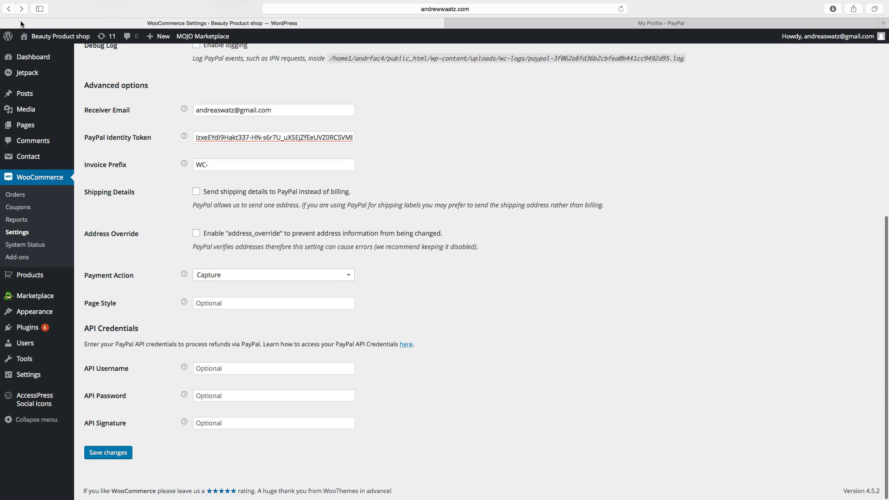
Save the PayPal payment gateway settings.
left_click(221, 370)
left_click(205, 396)
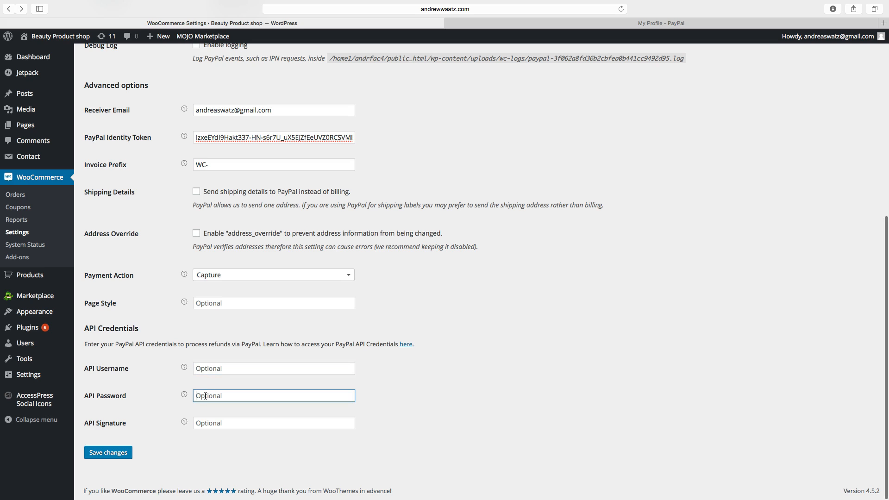
left_click(211, 419)
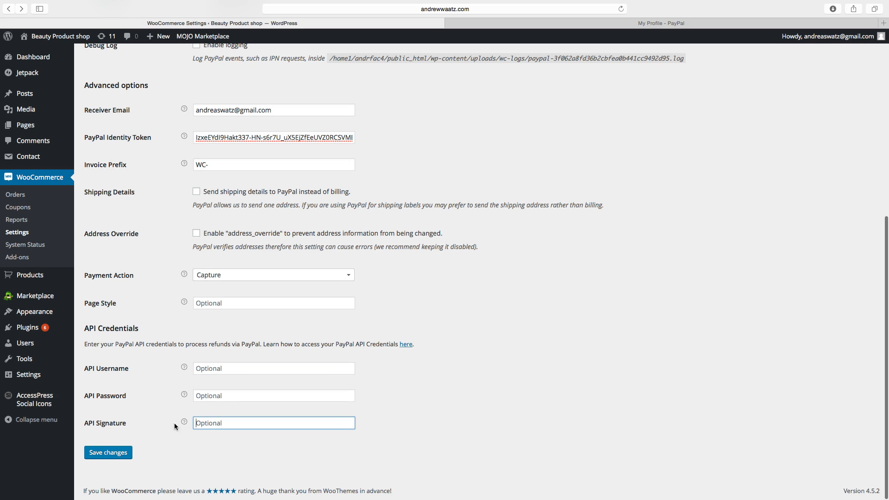
left_click(117, 456)
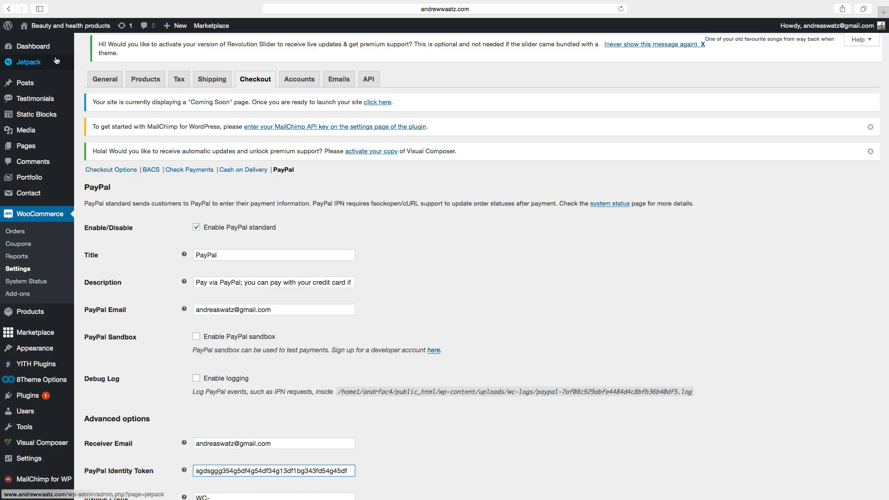
Launch the site from the dashboard's Coming Soon notice.
left_click(38, 50)
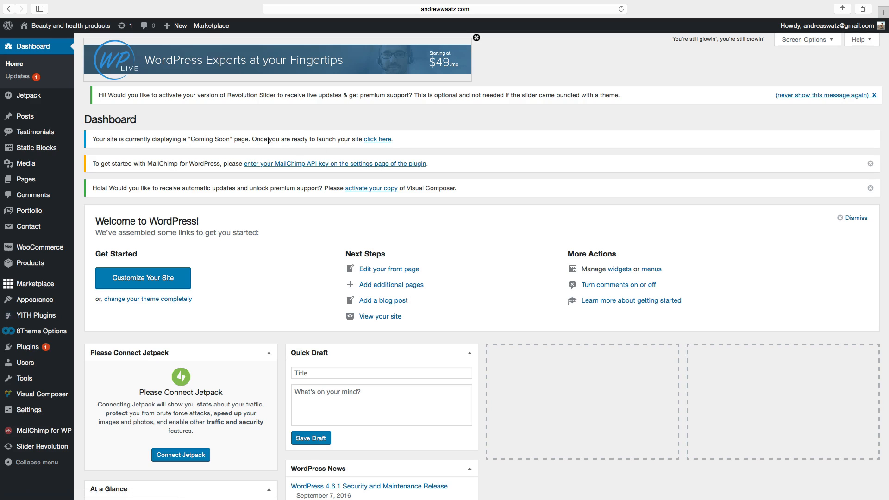
left_click_drag(253, 139, 374, 142)
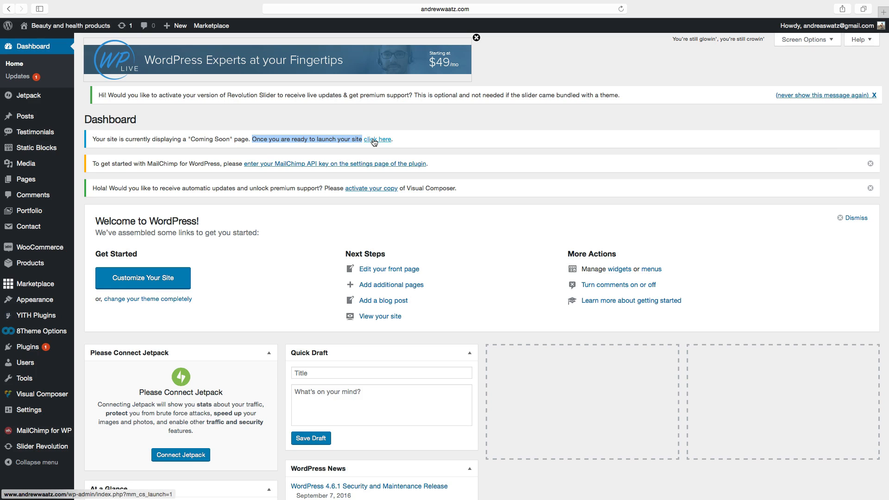
left_click(374, 139)
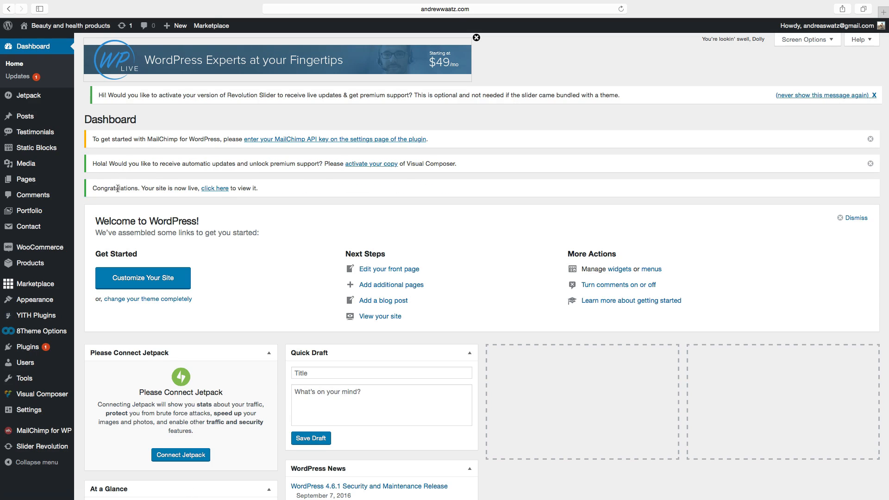
Open the live shop front page and scroll through the product listing.
left_click(213, 189)
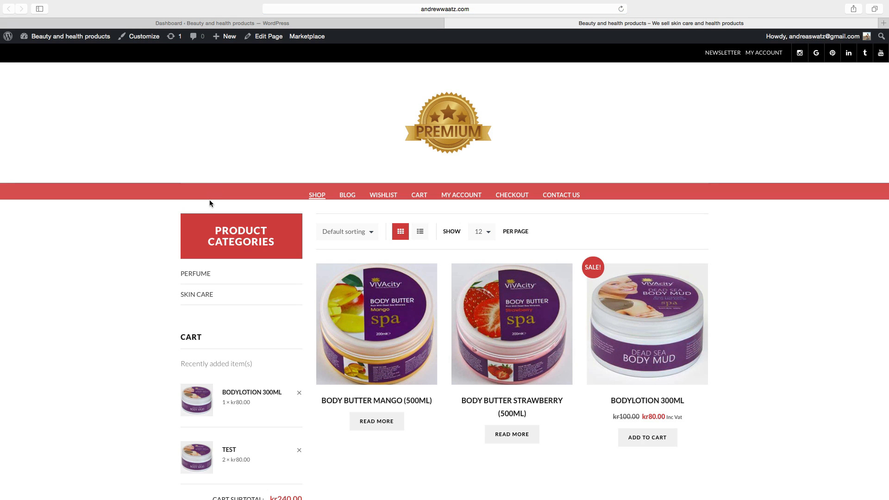
scroll(182, 240, "down", 4)
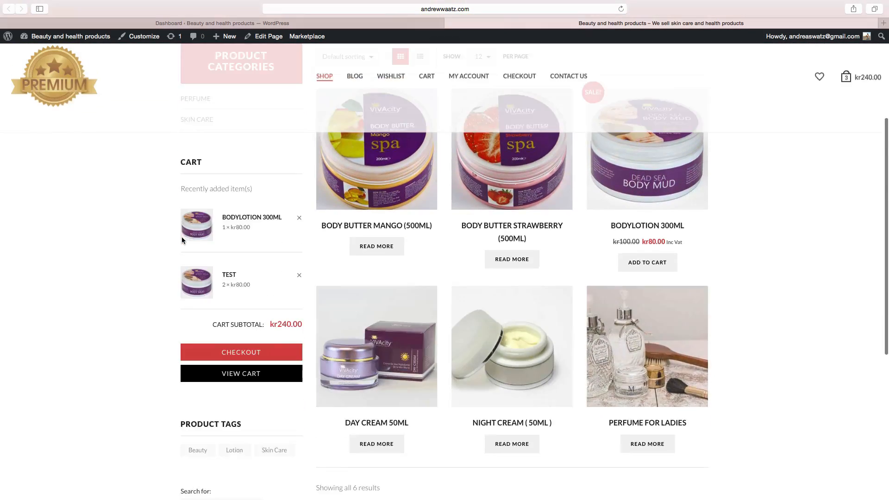
scroll(182, 237, "down", 5)
scroll(182, 238, "up", 8)
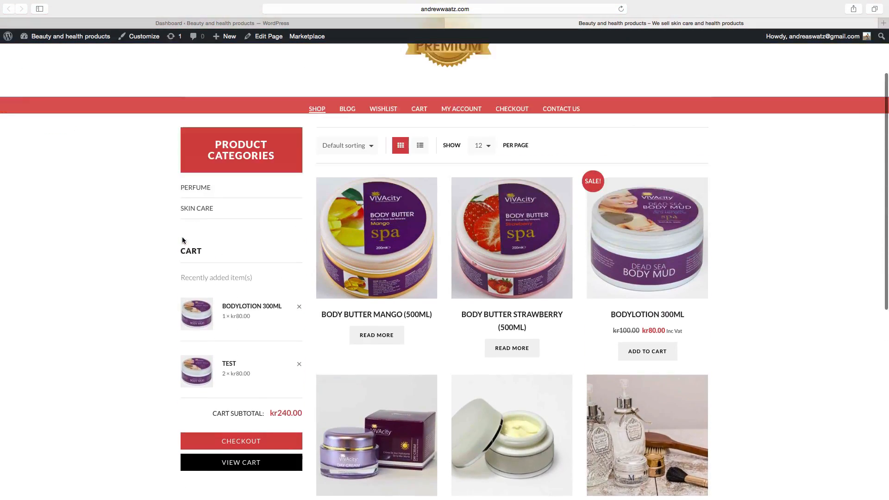
scroll(182, 240, "up", 2)
scroll(182, 240, "down", 1)
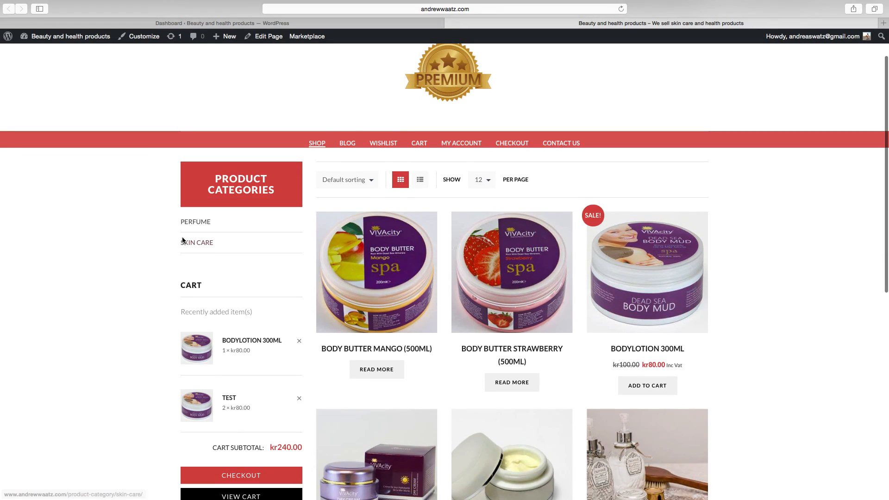